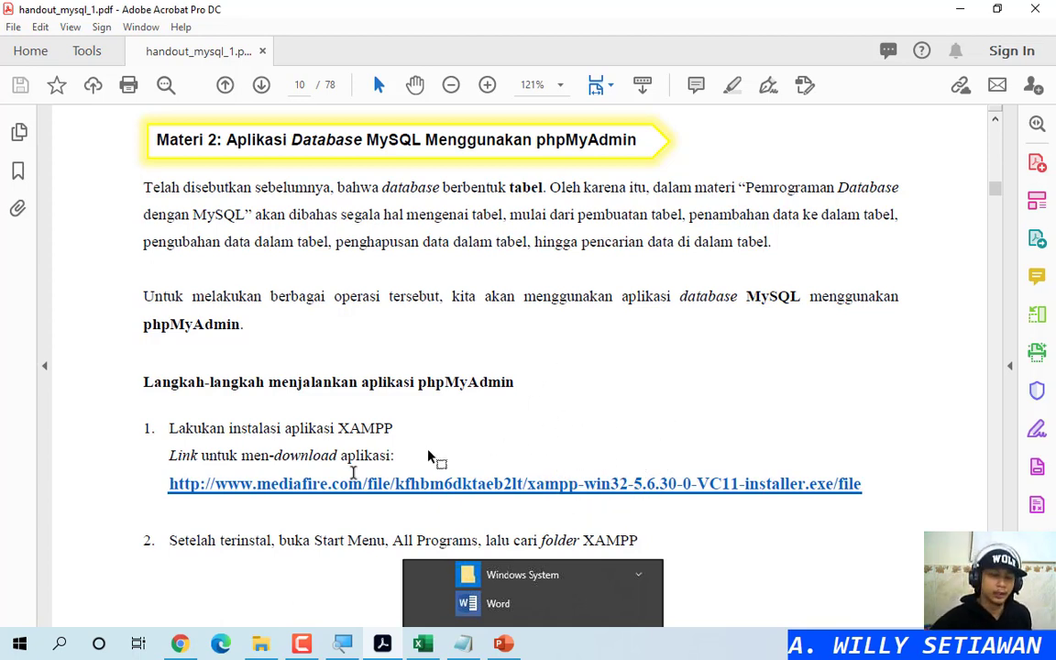
Step: Switch to File Explorer, run xampp-win32-5.6.30-0-VC11-installer.exe from the Database folder and acknowledge the User Account Control warning
click(266, 646)
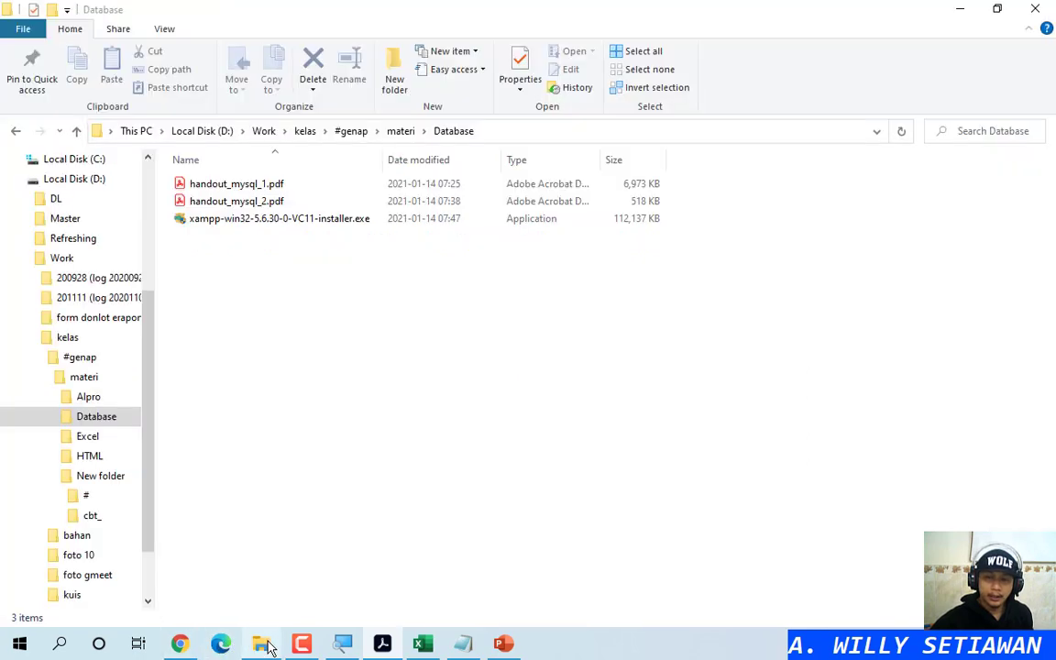
double_click(229, 219)
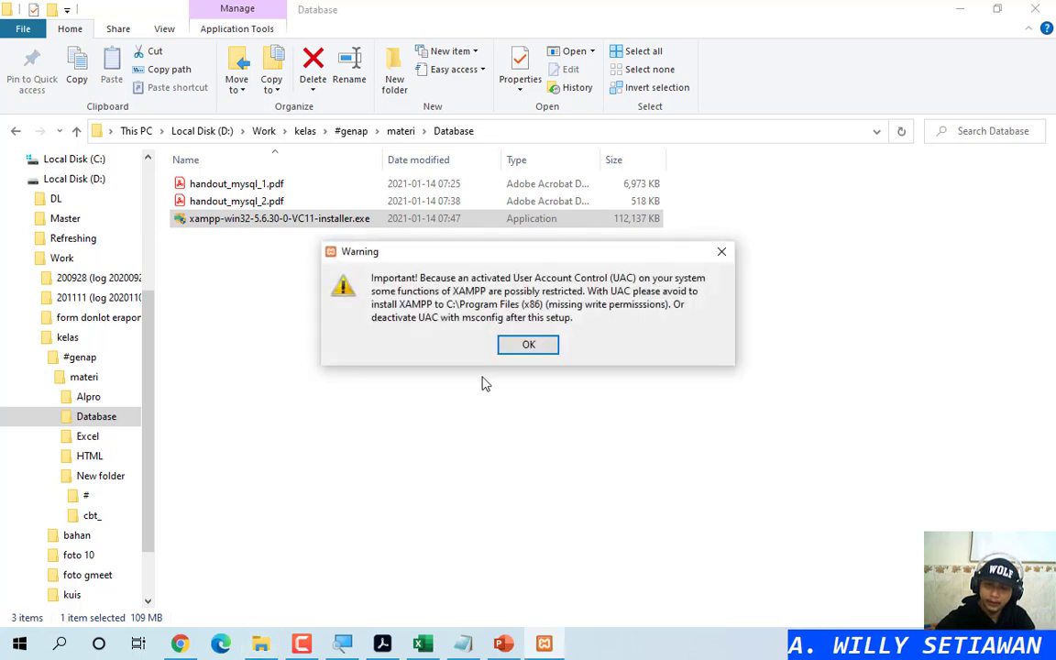
click(540, 347)
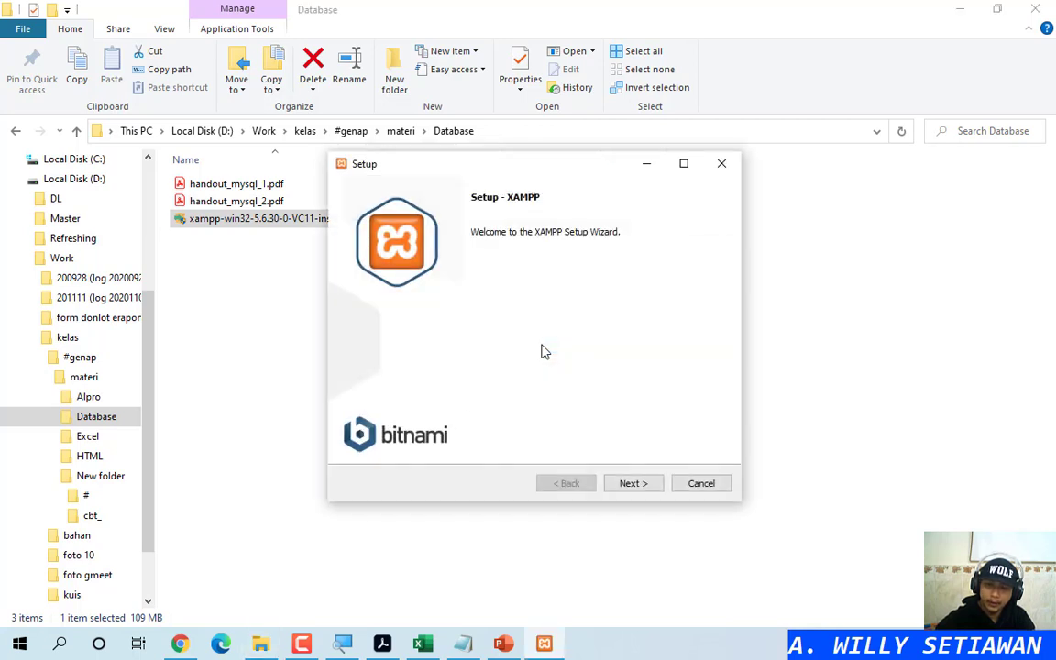
Step: Proceed through the XAMPP setup with all components selected and C:\xampp as the installation folder
click(642, 483)
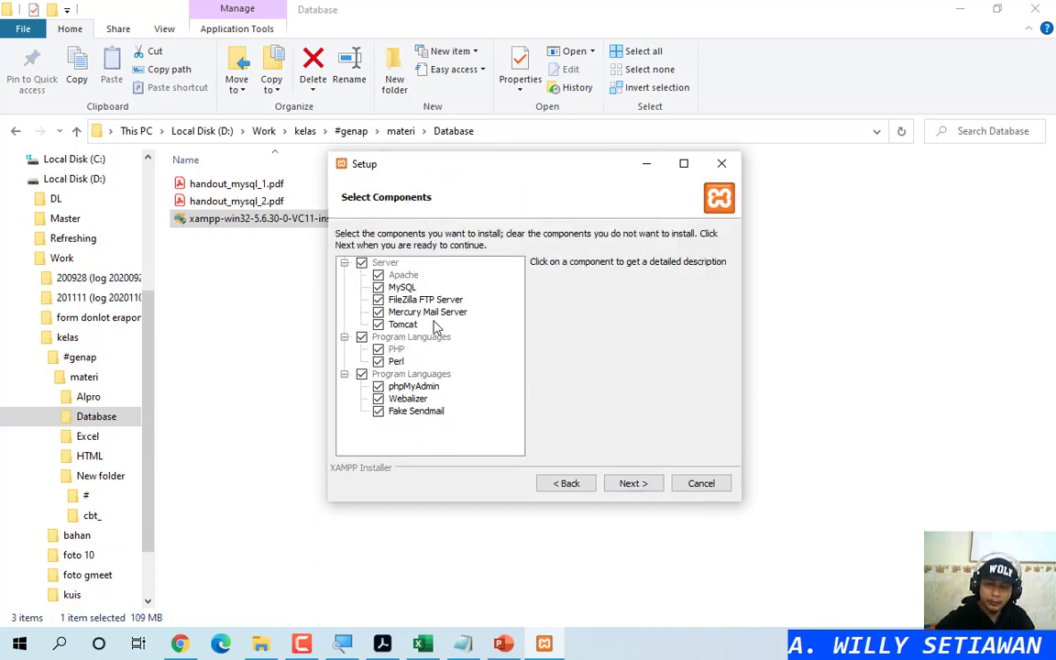
click(632, 483)
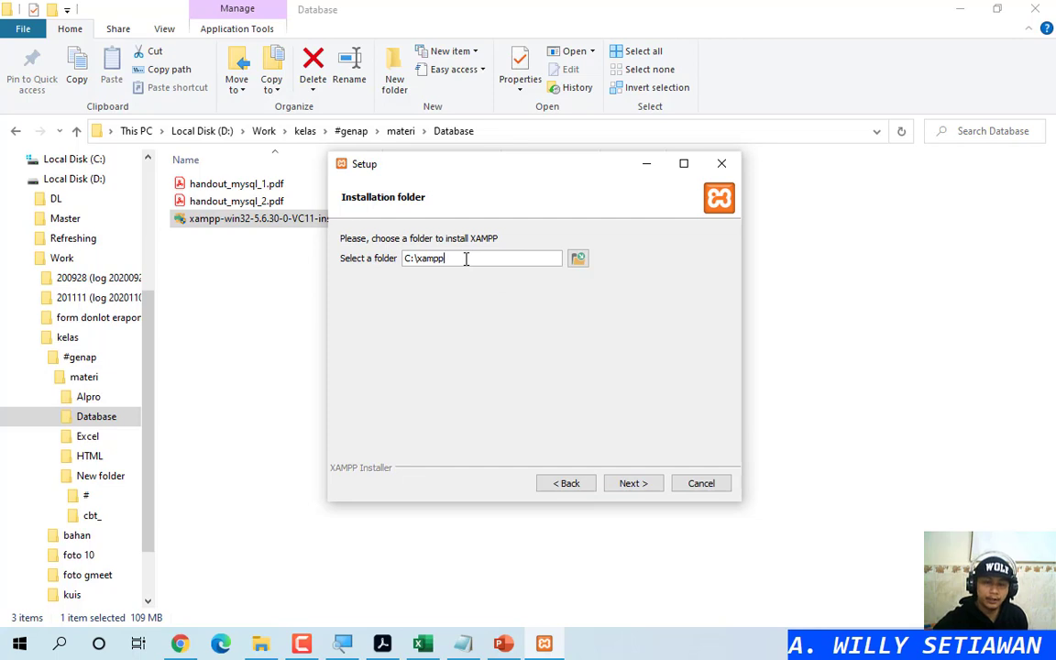
click(649, 489)
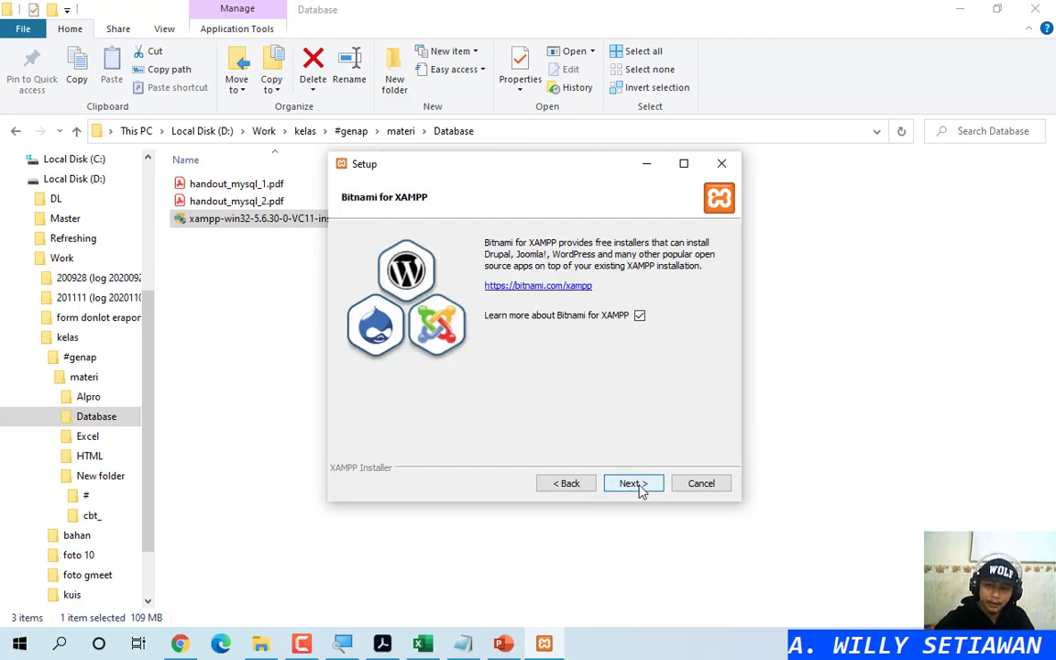
Step: Opt out of learning more about Bitnami for XAMPP and start the installation
click(641, 317)
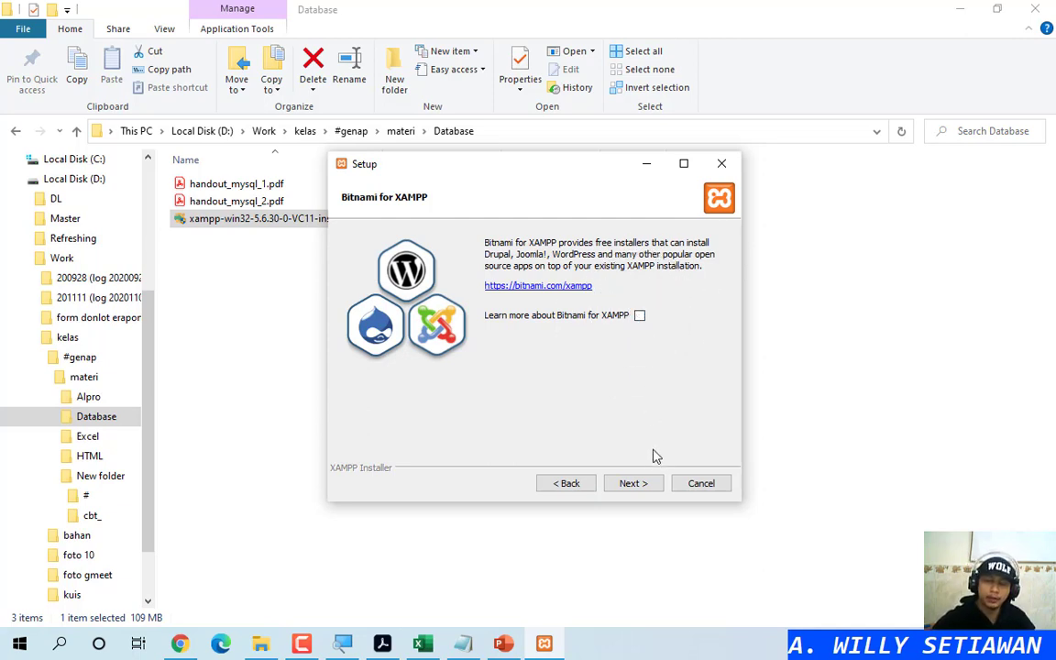
click(644, 489)
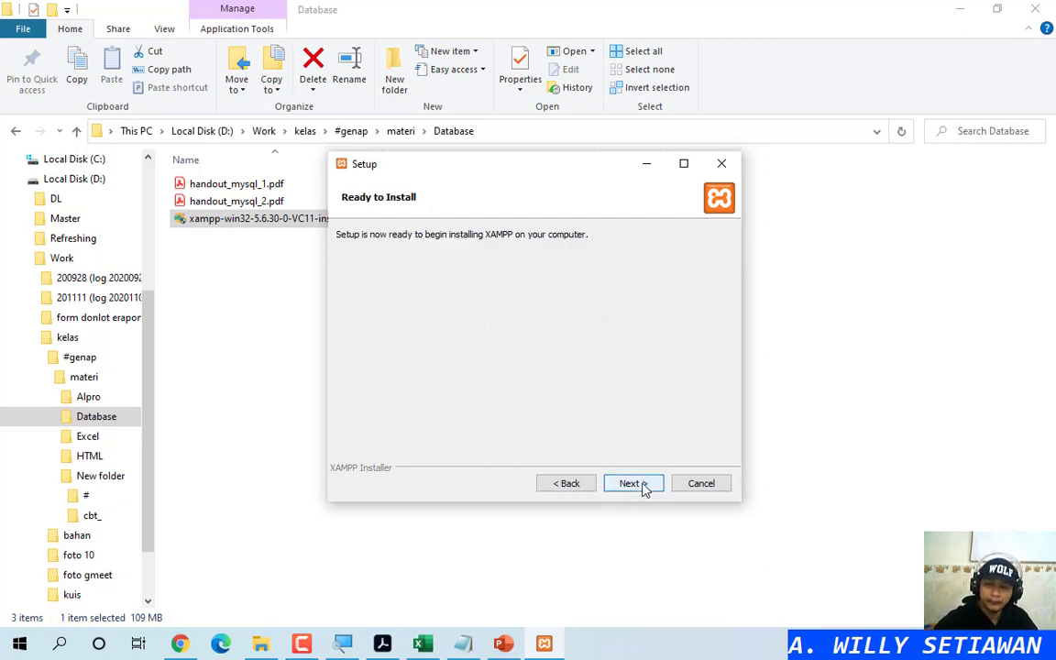
click(643, 487)
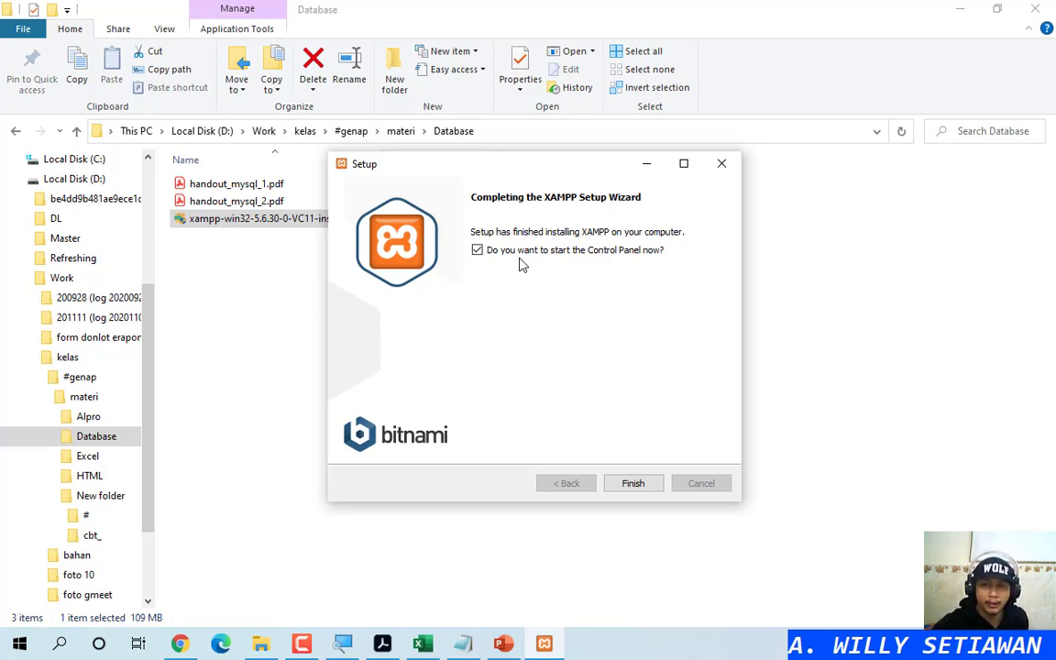
Step: Finish the XAMPP setup with the option to start the Control Panel turned off
click(479, 256)
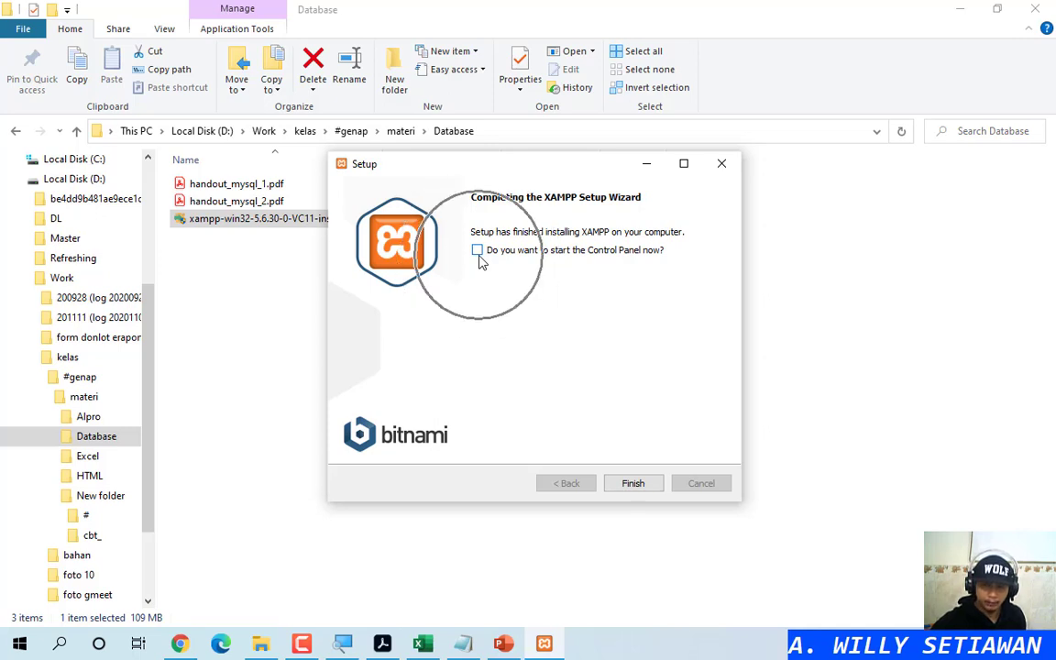
click(640, 488)
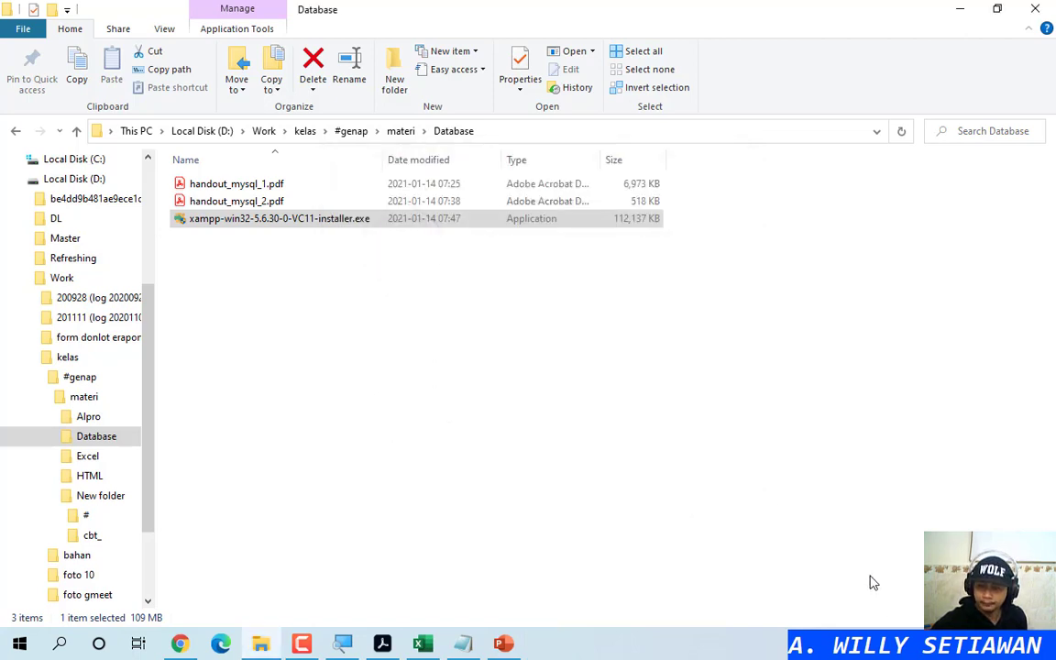
click(601, 537)
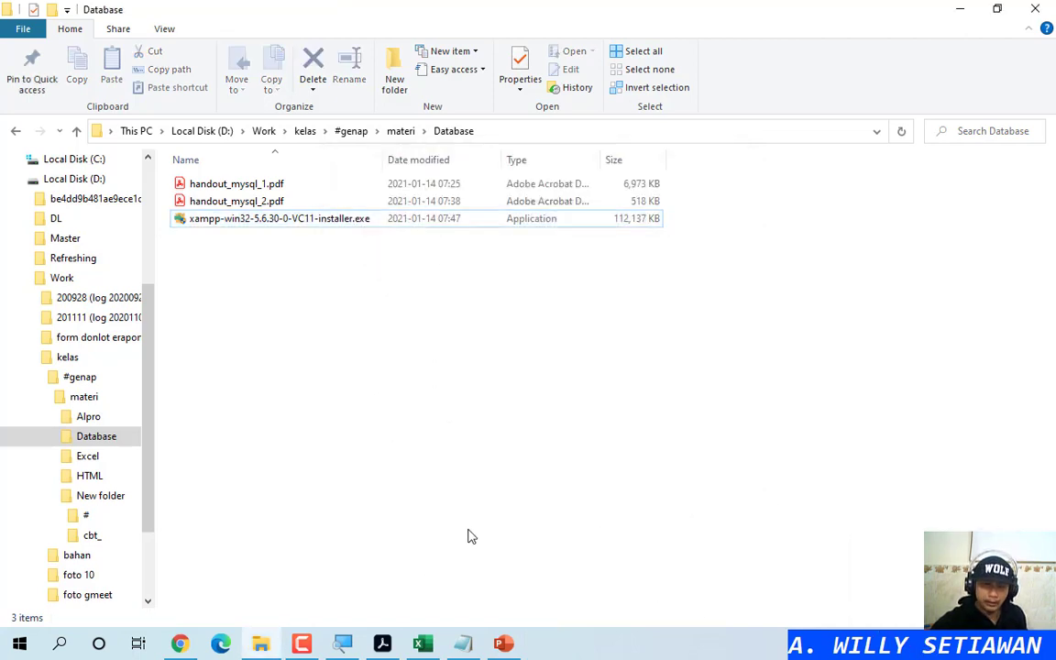
Step: Launch XAMPP Control Panel from the XAMPP folder among the installed programs beginning with X
key(super)
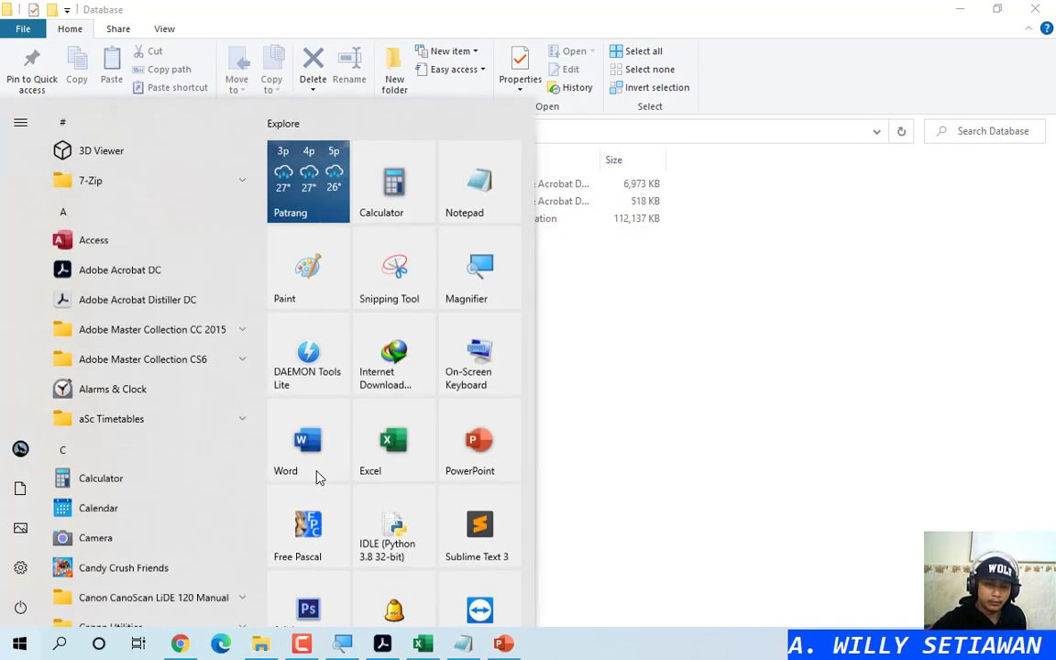
click(134, 454)
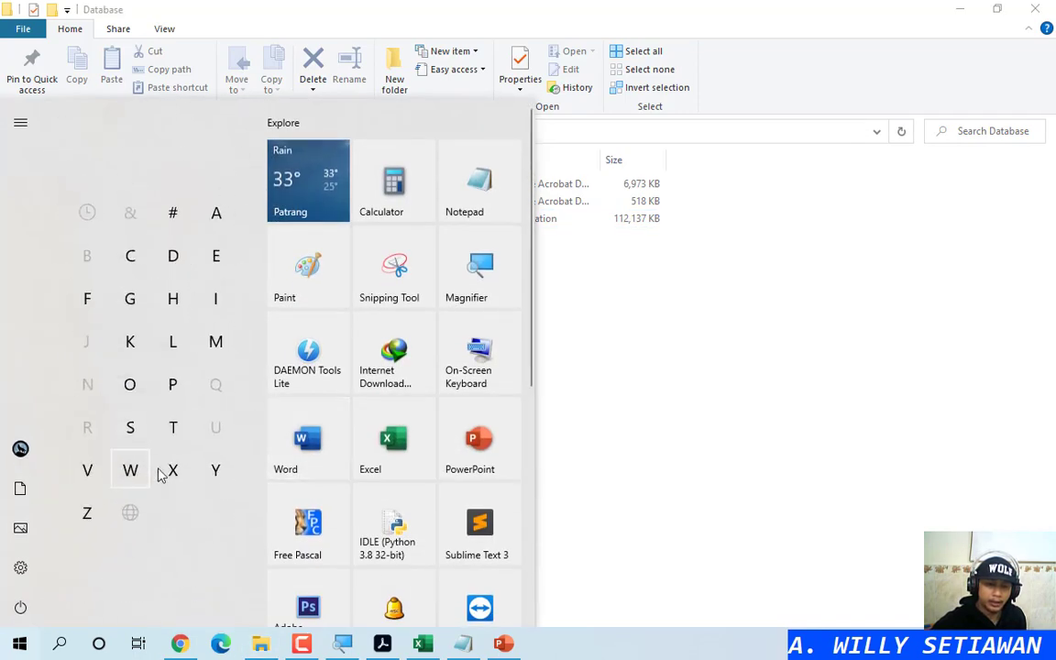
click(178, 481)
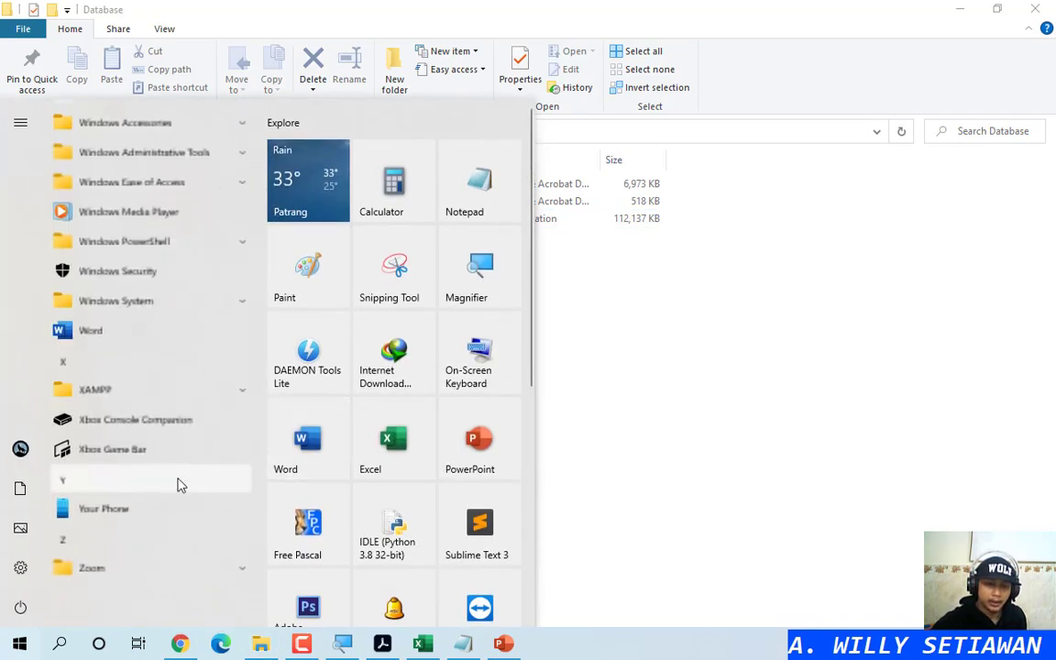
click(126, 395)
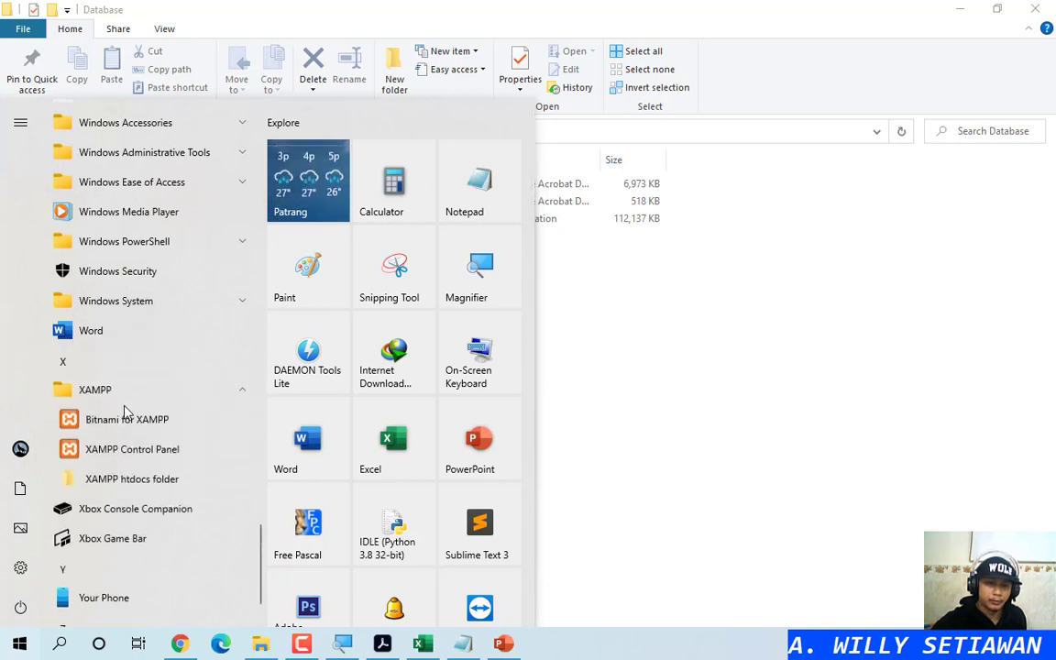
click(131, 449)
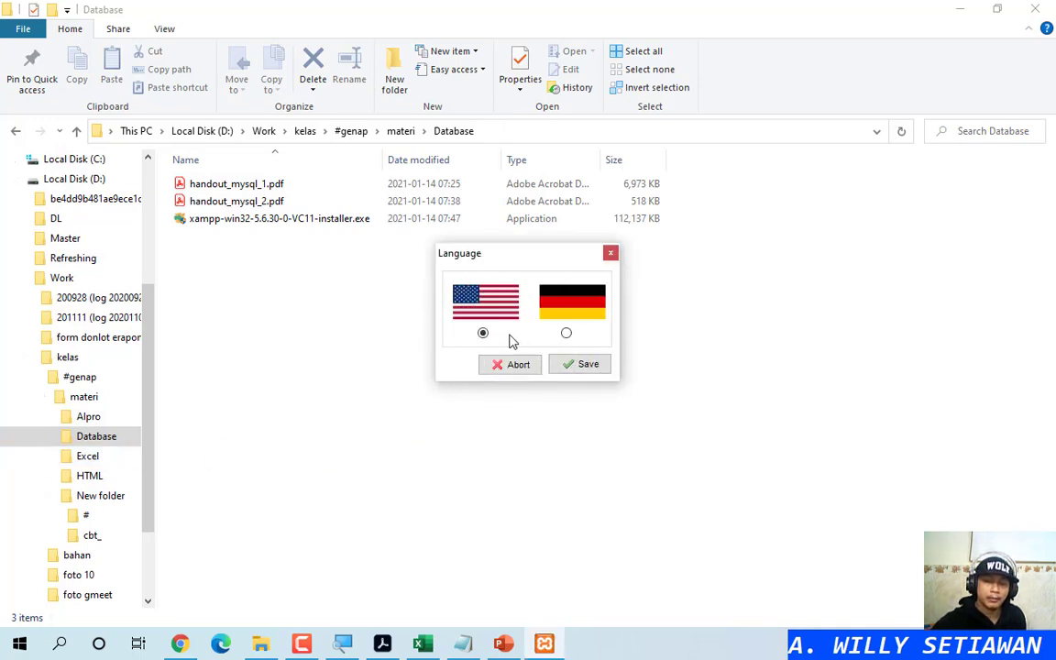
Step: Choose English (US flag) as the XAMPP Control Panel language and save it
click(502, 339)
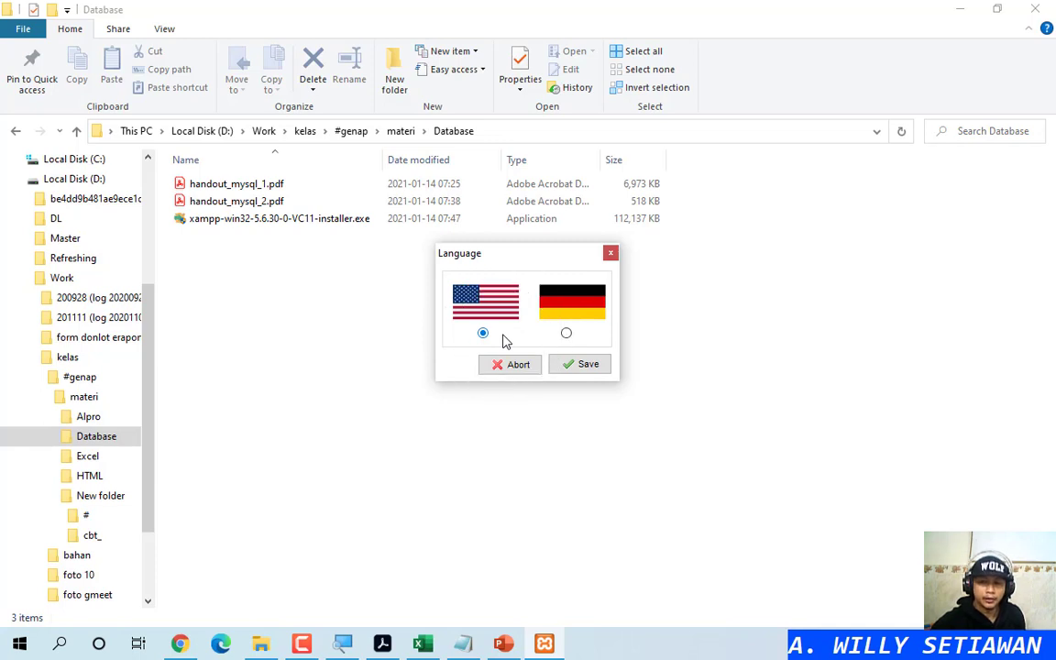
click(568, 338)
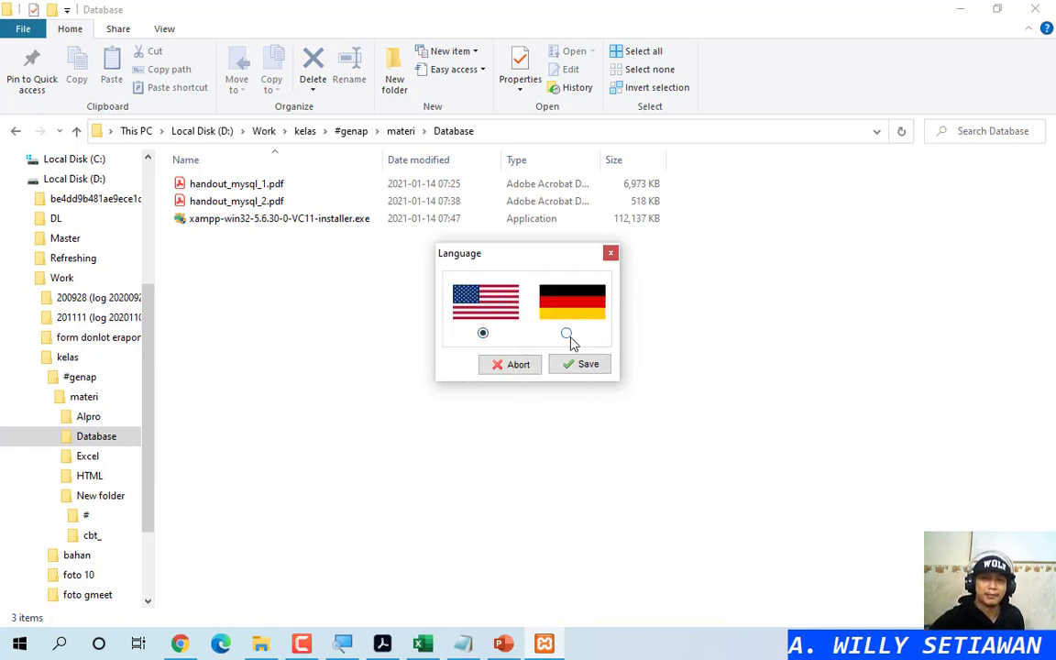
click(509, 341)
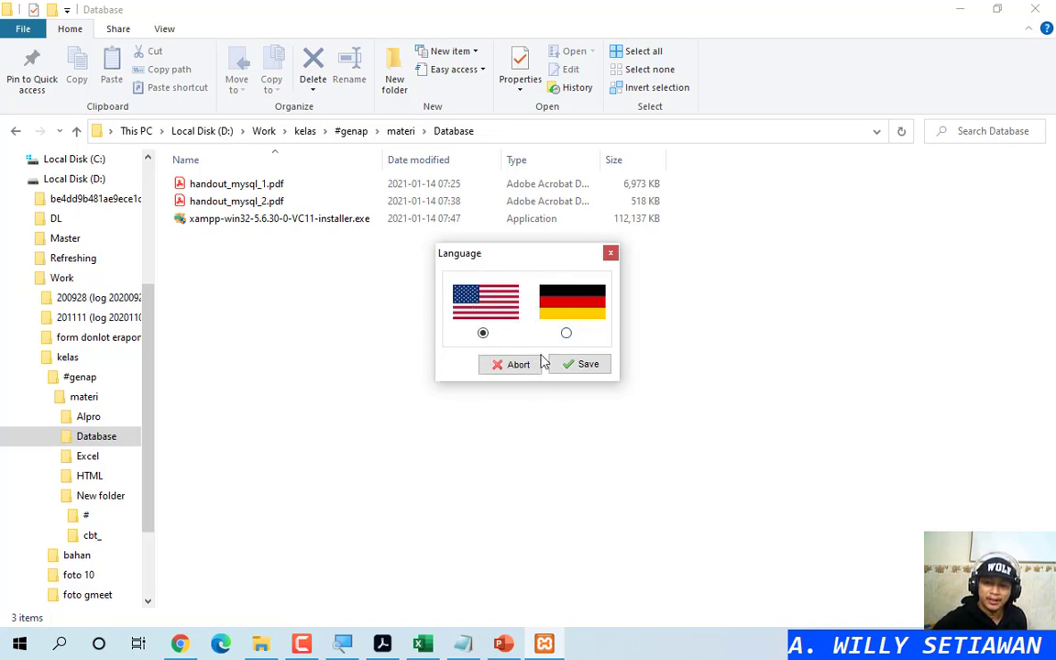
click(588, 364)
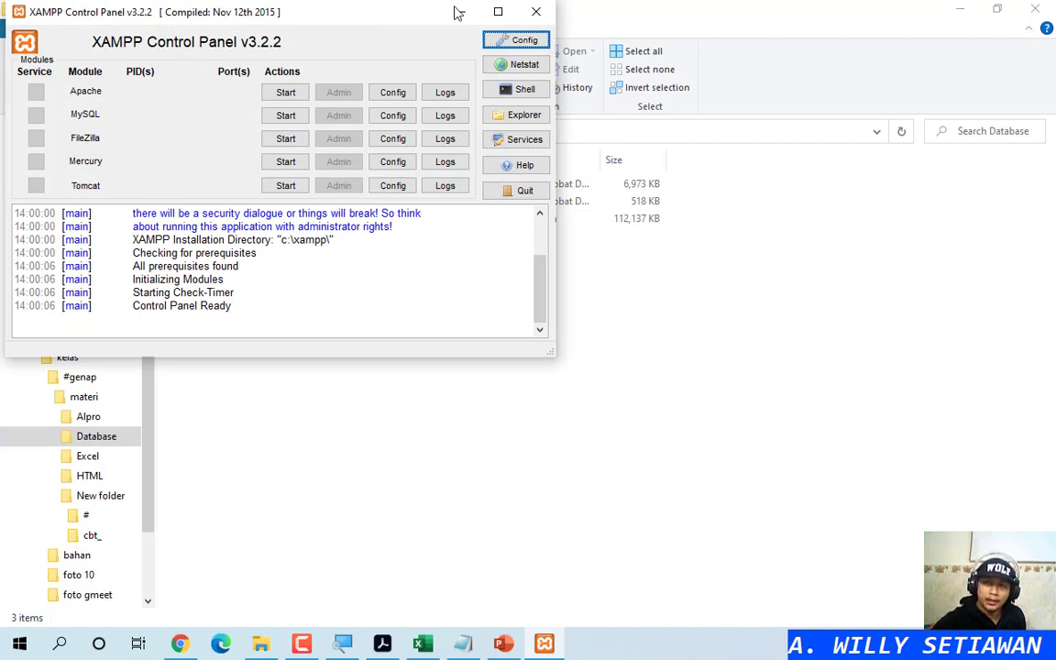
Step: Close the XAMPP Control Panel window, restore it from the system tray and quit the program completely
click(536, 14)
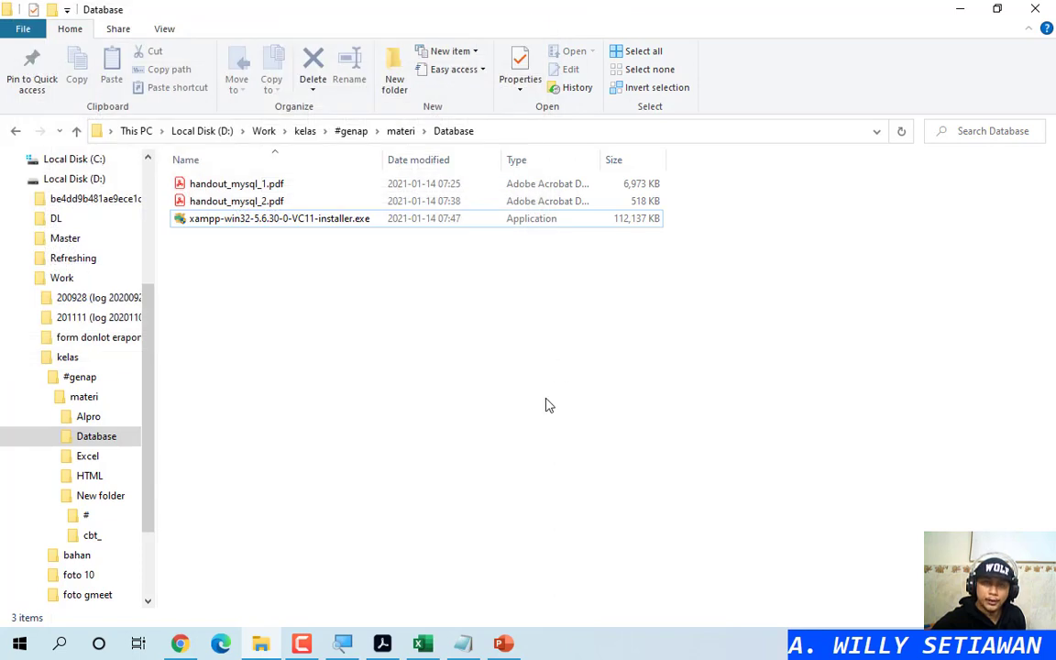
click(925, 649)
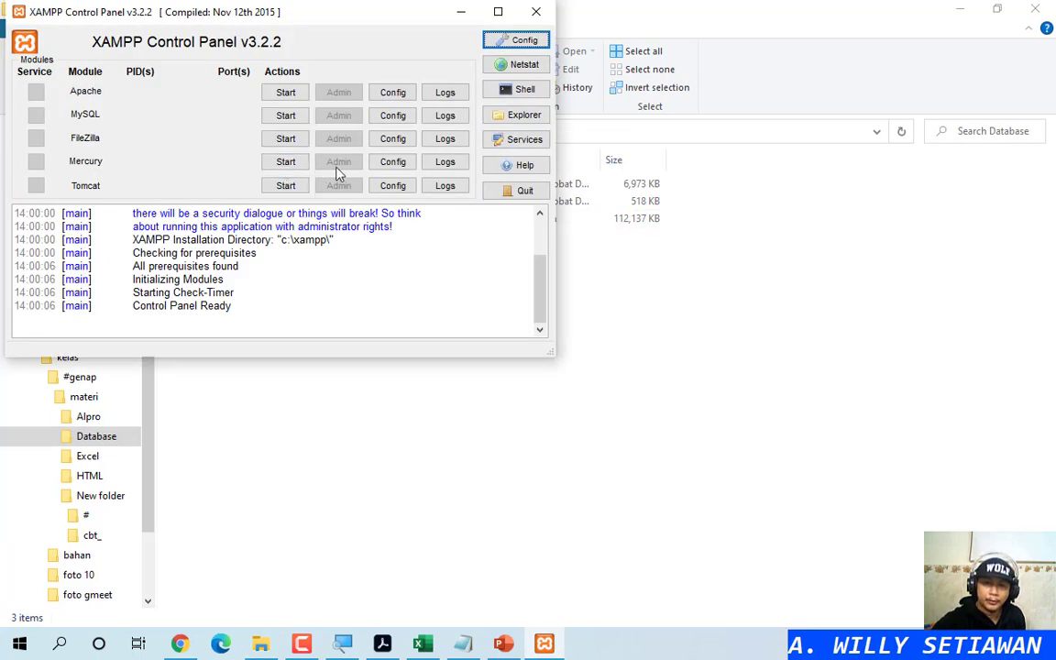
click(524, 191)
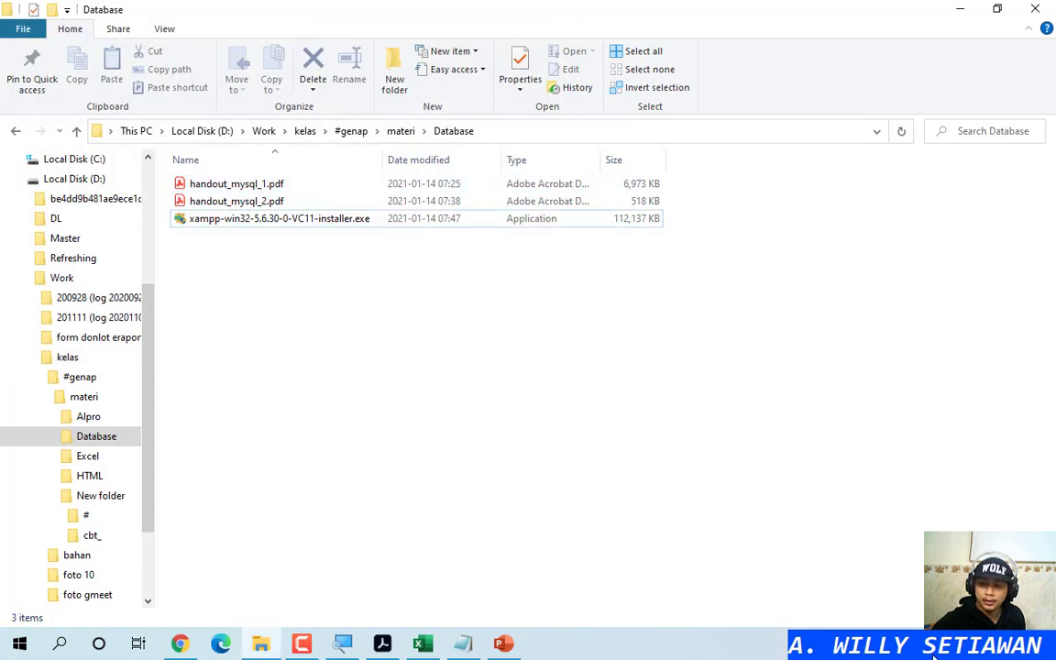
click(907, 644)
click(396, 498)
Step: Reopen XAMPP Control Panel from the XAMPP program folder
key(super)
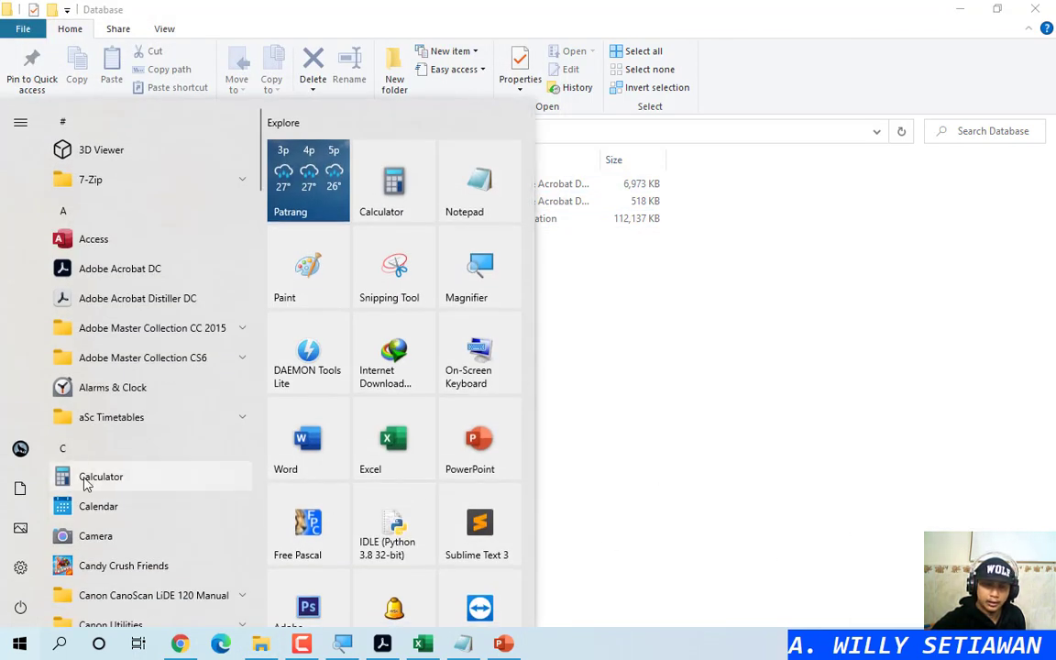
click(87, 450)
click(170, 468)
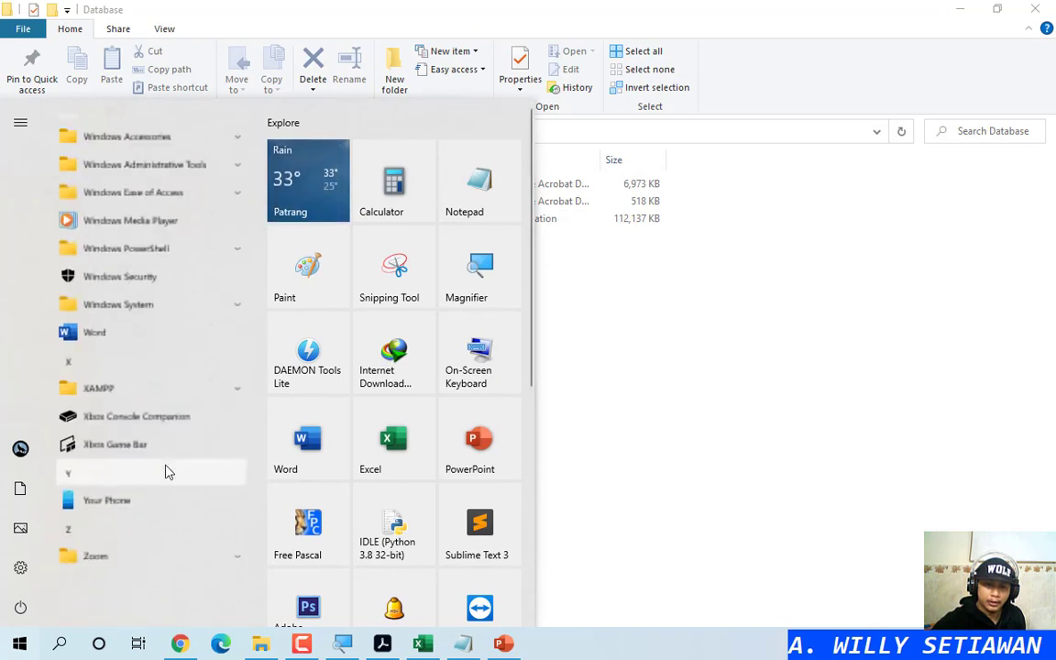
click(138, 396)
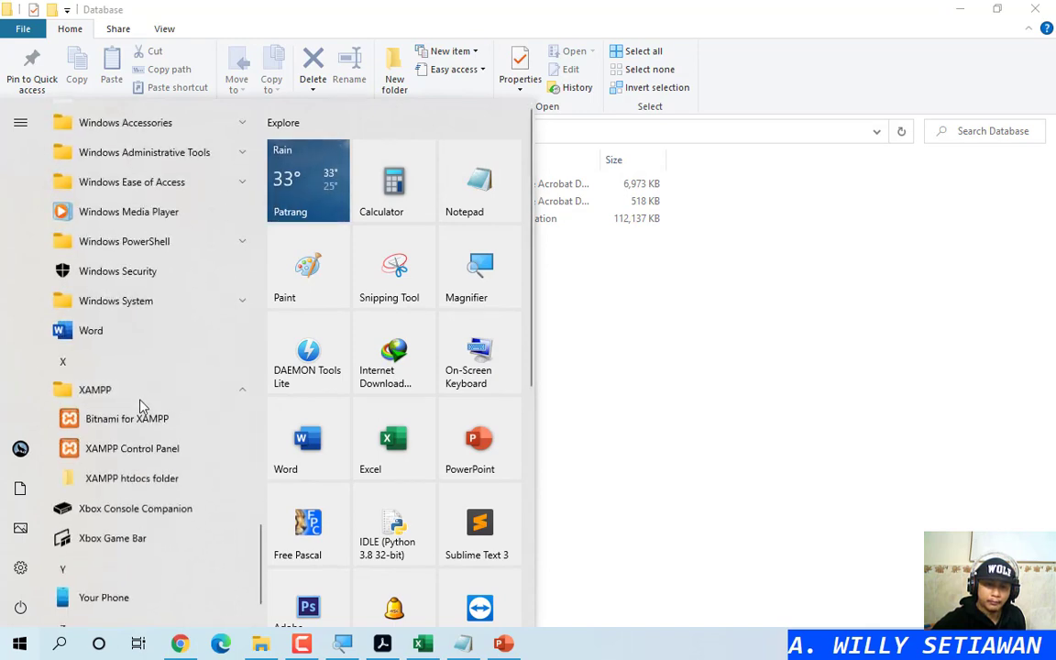
click(137, 449)
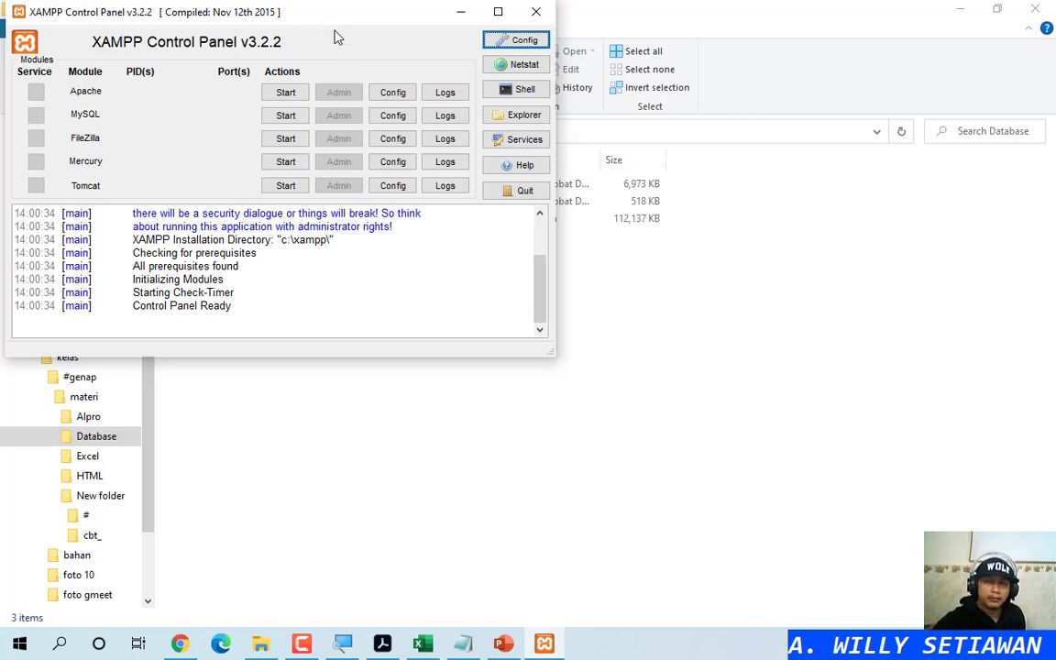
click(287, 93)
click(285, 117)
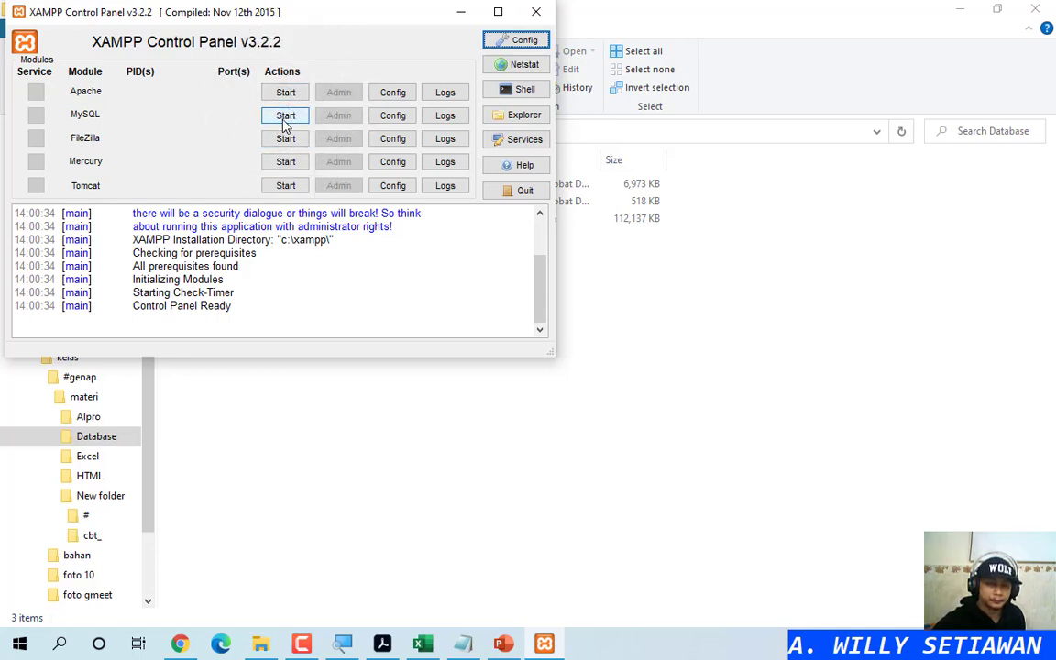
click(98, 96)
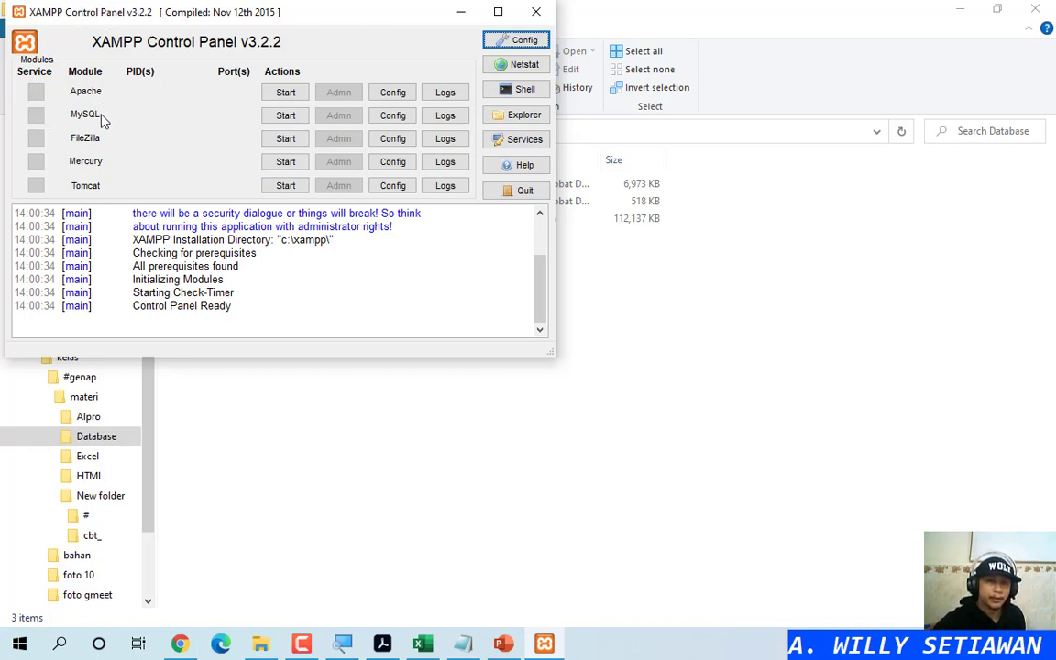
click(101, 118)
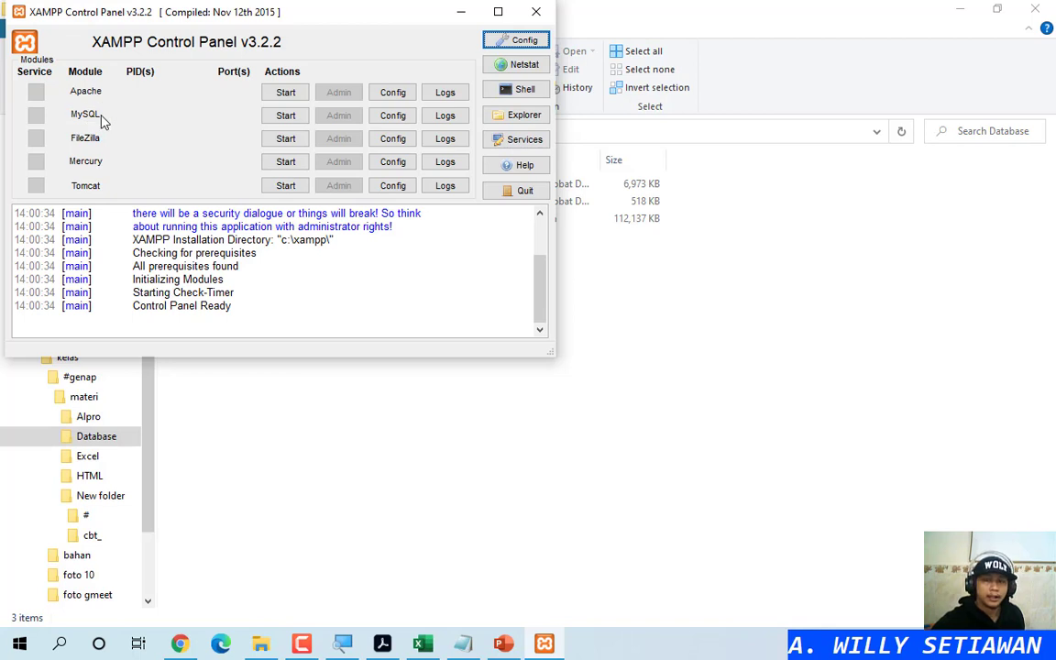
click(95, 95)
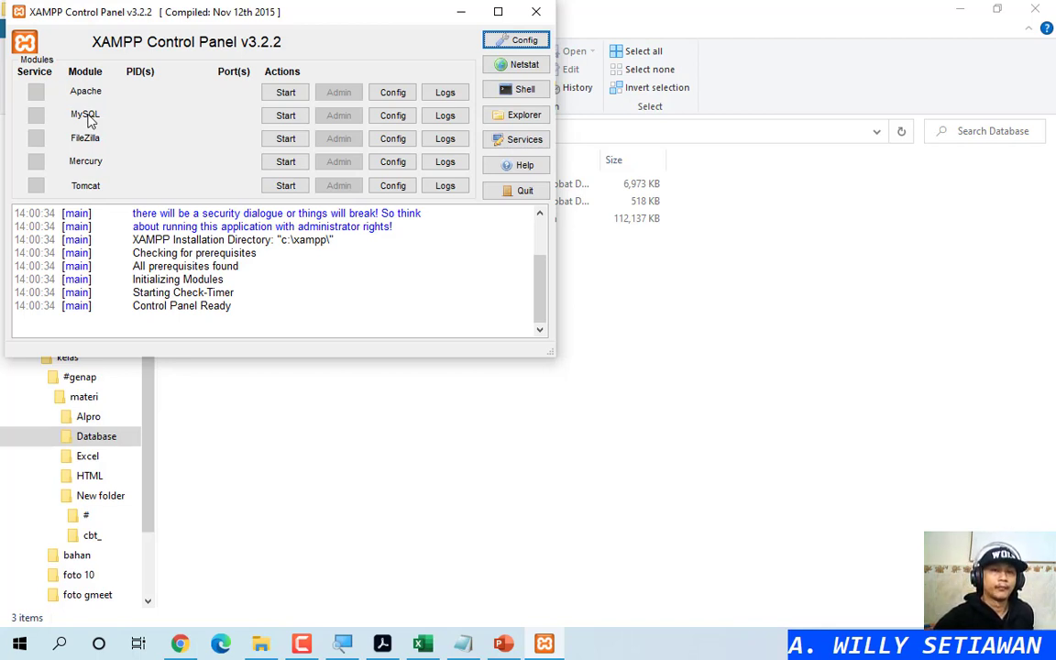
Step: Switch to handout_mysql_1.pdf in Adobe Acrobat and examine the page 13 examples of the browser when Apache or MySQL is not running
click(382, 644)
scroll(561, 408, down, 10)
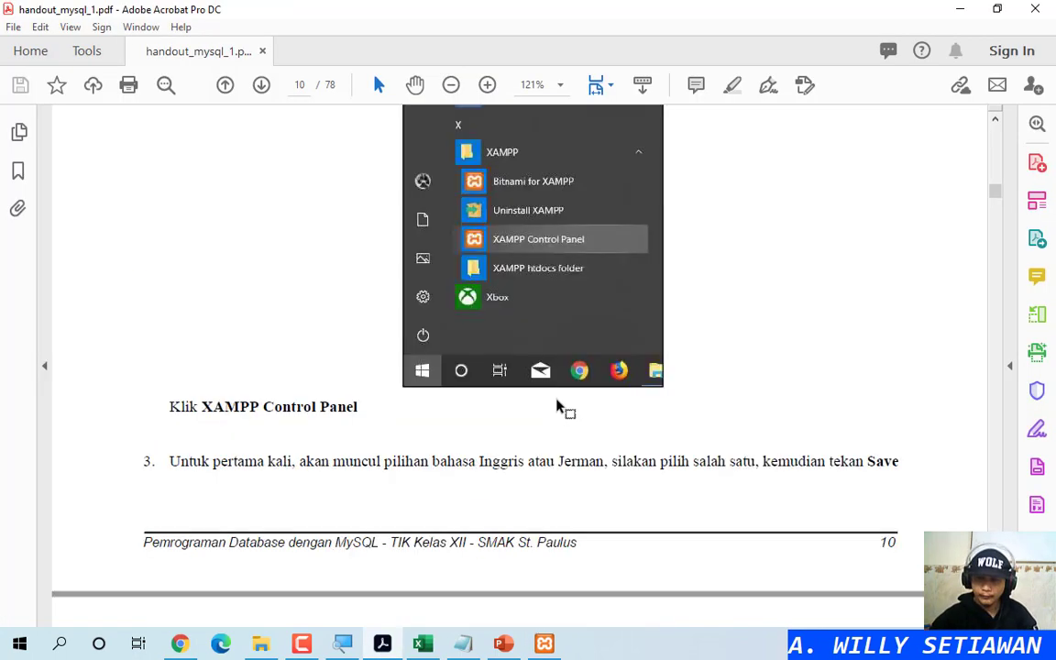
scroll(557, 404, down, 15)
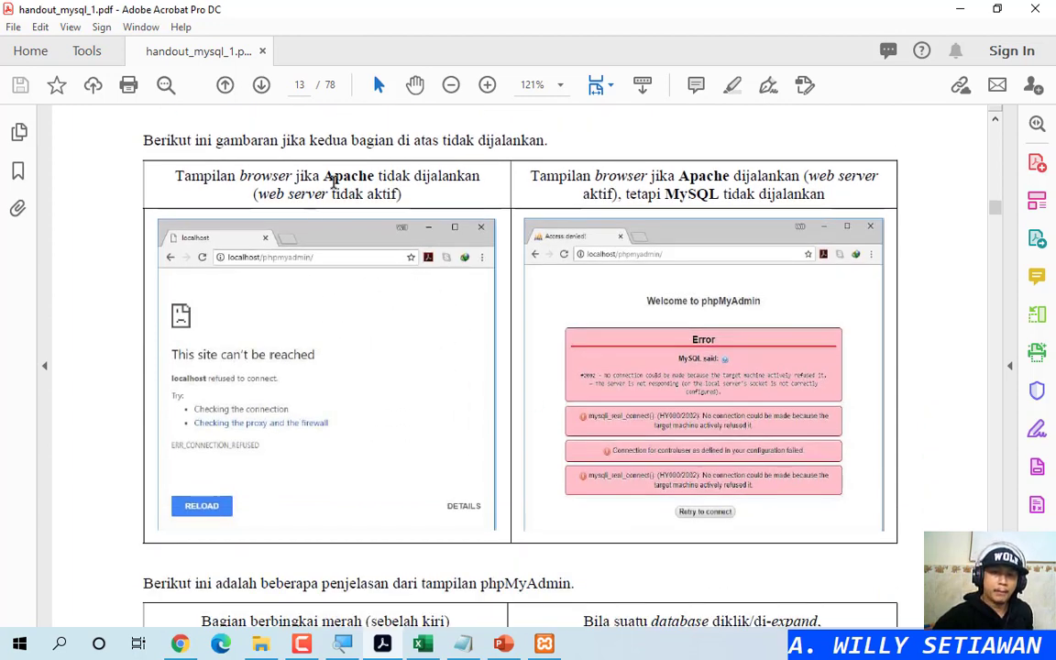
click(330, 181)
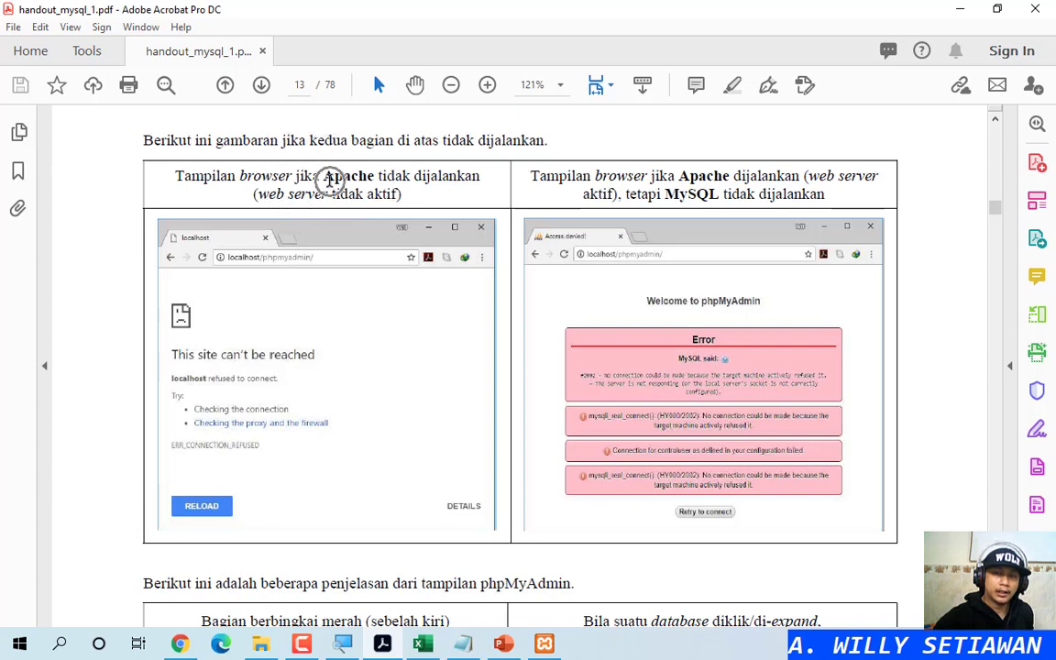
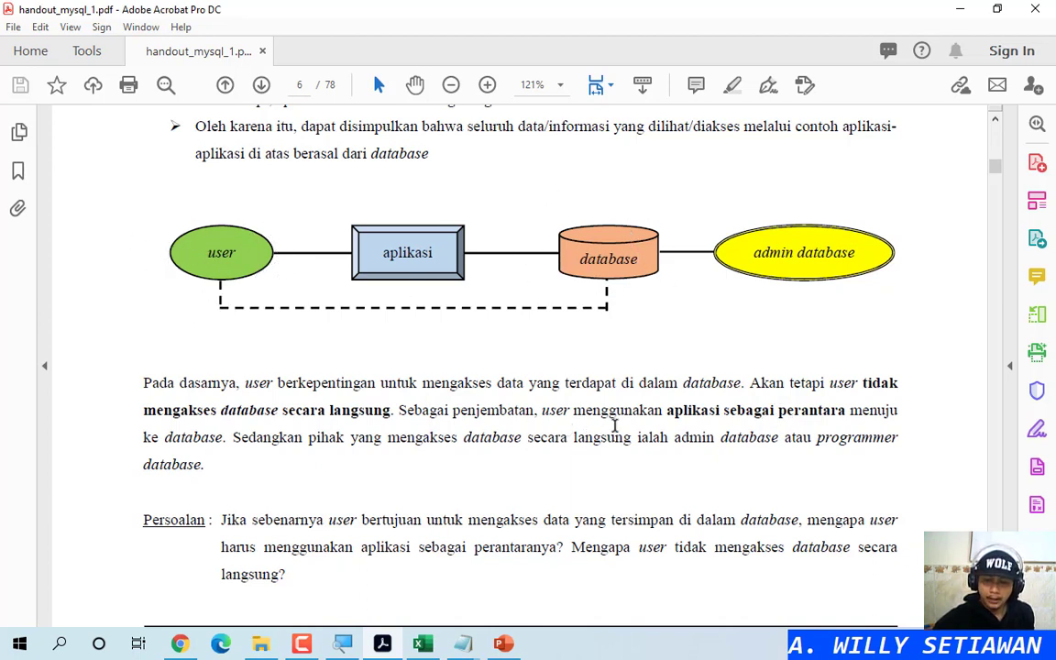
Step: Read the page 6 question in handout_mysql_1.pdf on why users access the database through an application, continuing to page 7
scroll(614, 427, down, 2)
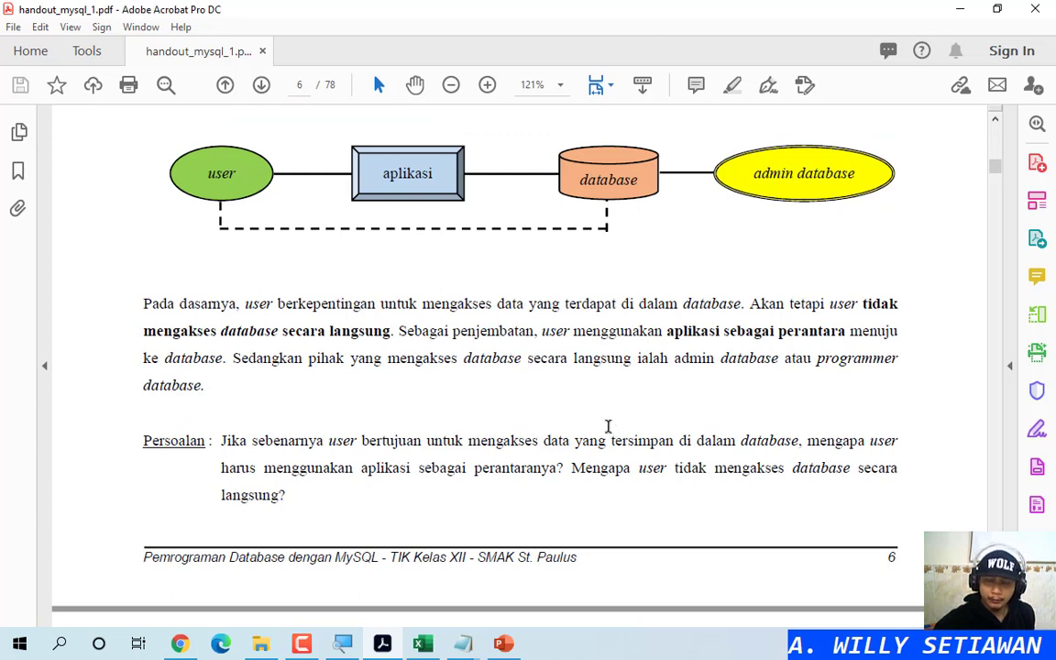
click(608, 427)
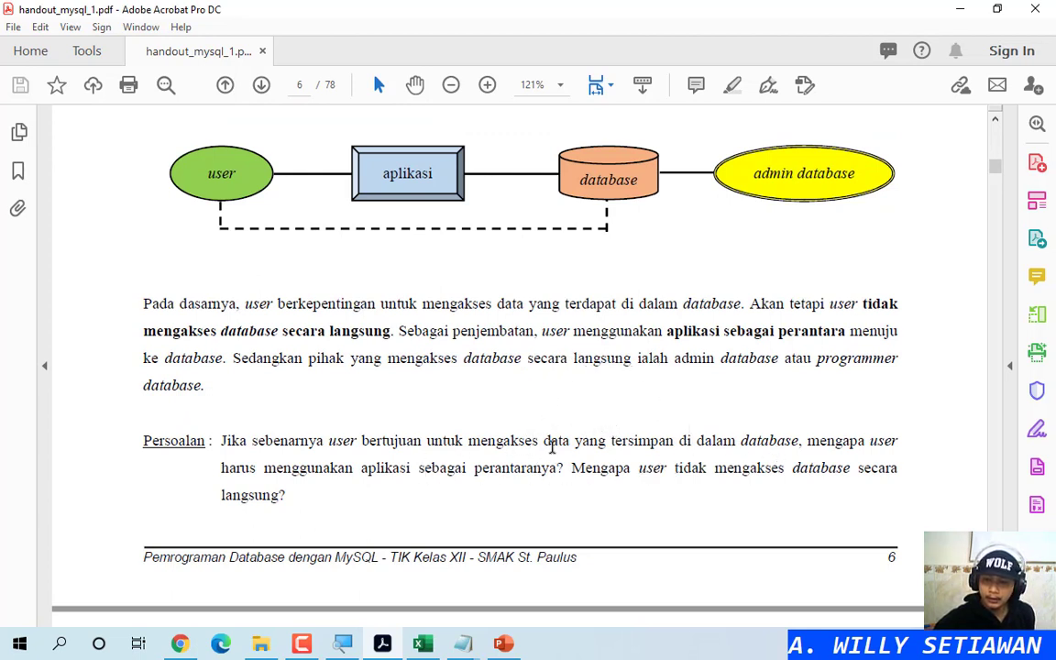
scroll(619, 440, down, 2)
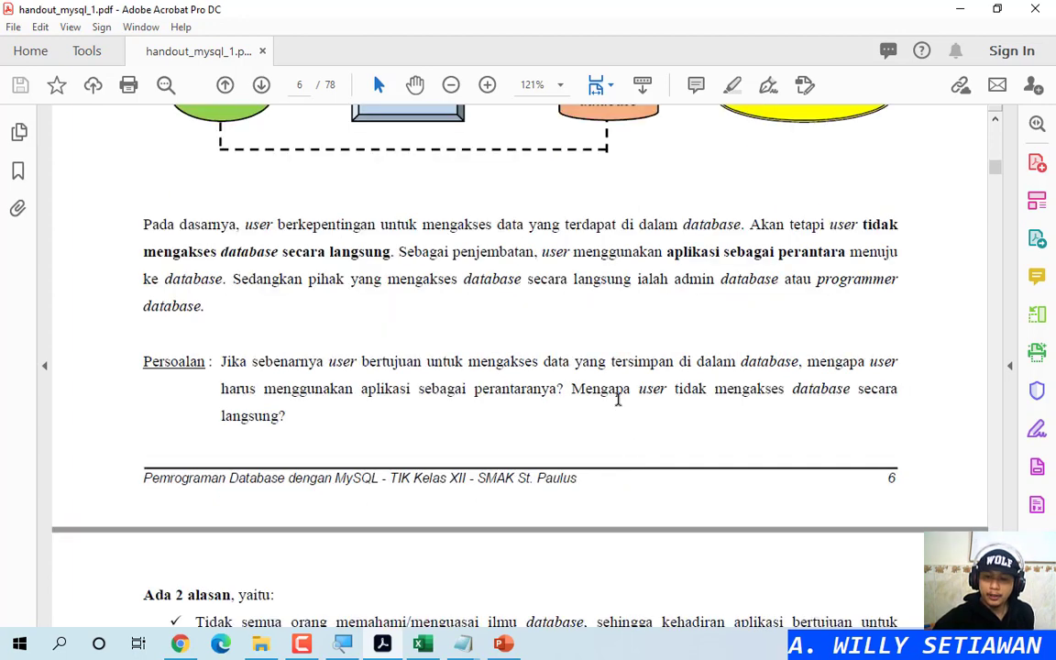
click(720, 406)
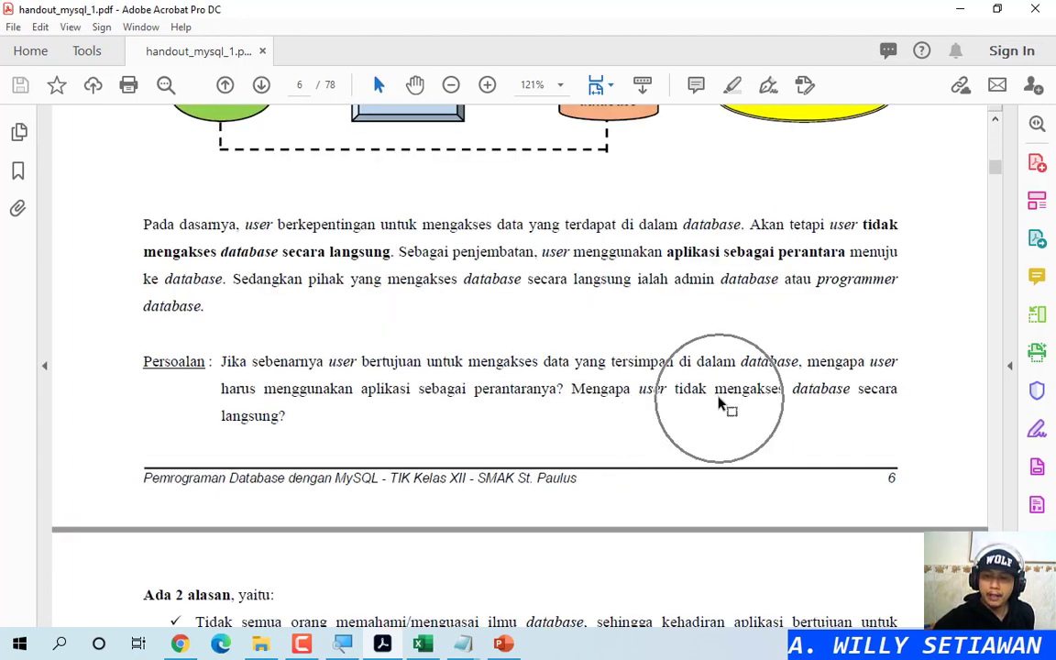
click(790, 388)
scroll(784, 393, down, 4)
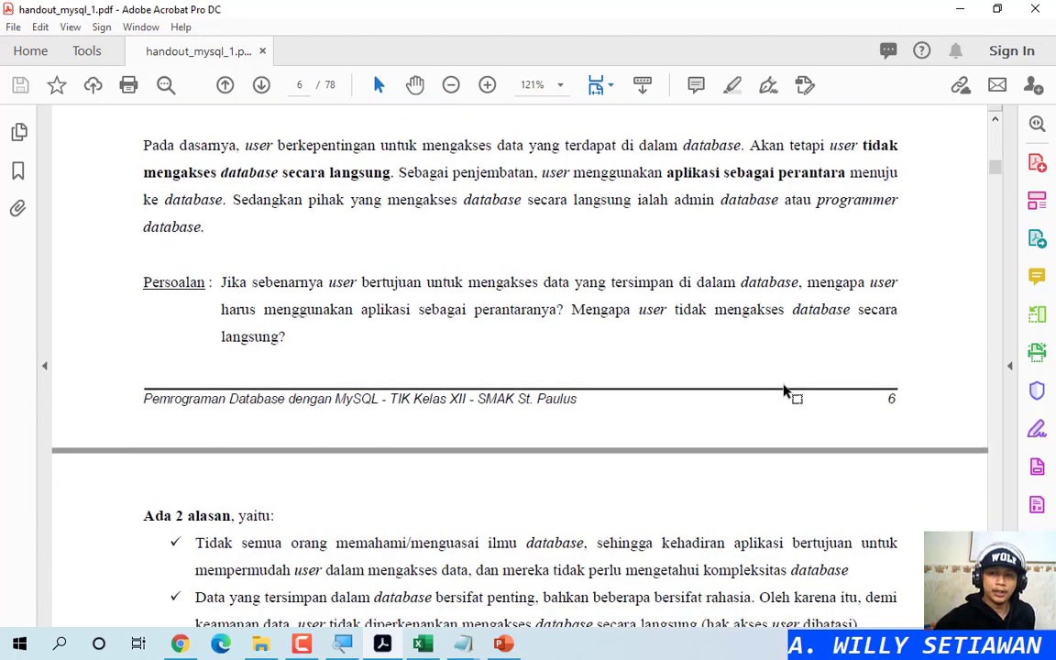
scroll(779, 394, down, 3)
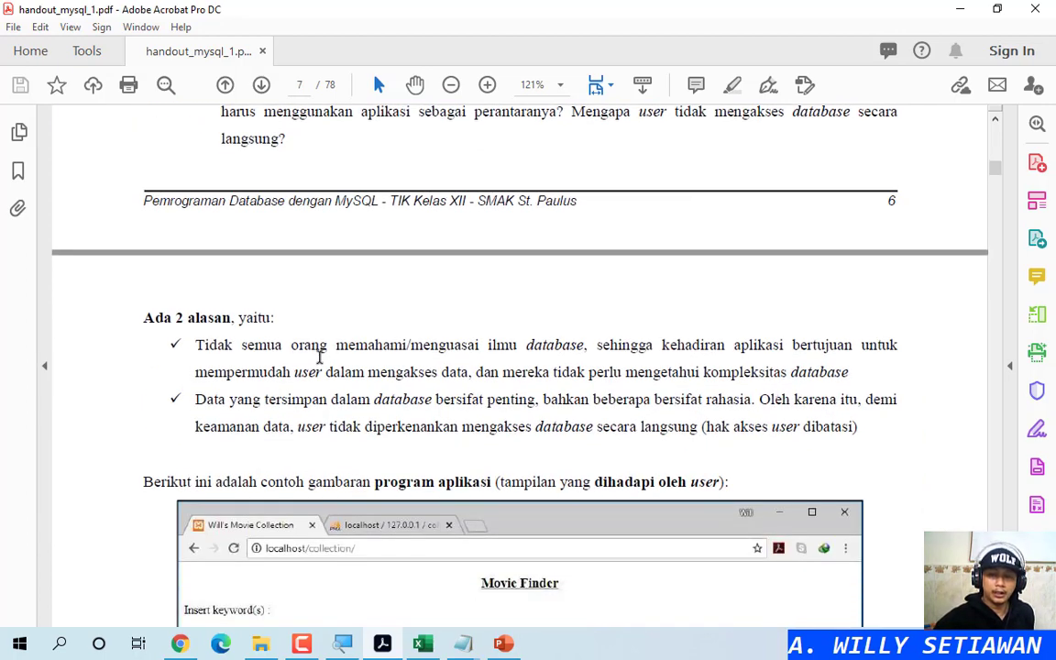
Step: Select the text of the two reasons on page 7 while reading them, and view the Movie Finder application example below
drag(198, 400, 896, 436)
click(903, 440)
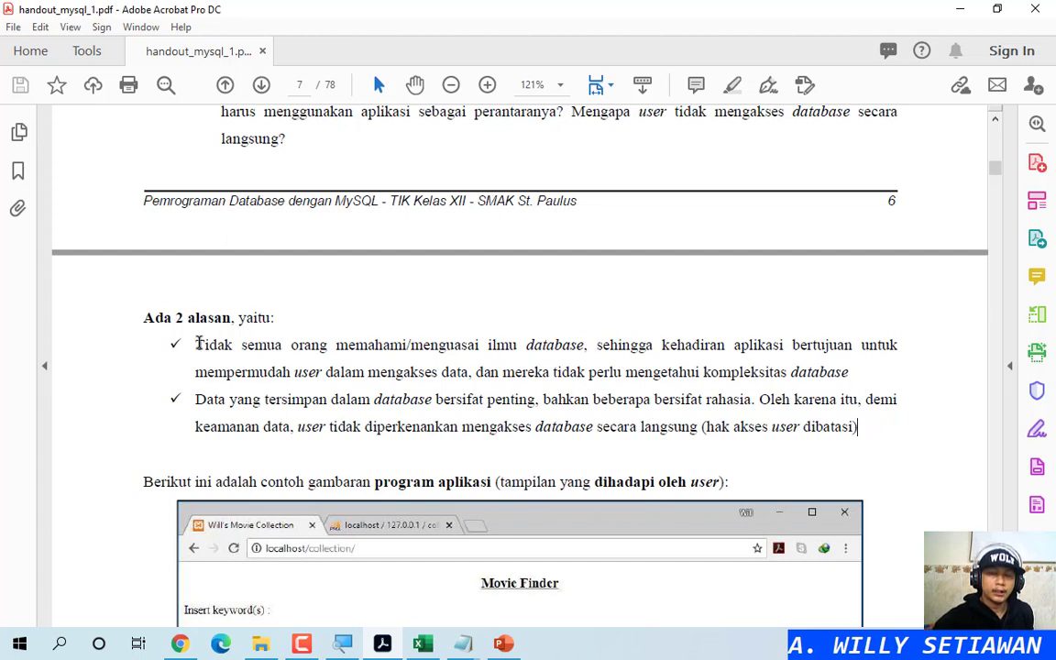
drag(197, 345, 862, 373)
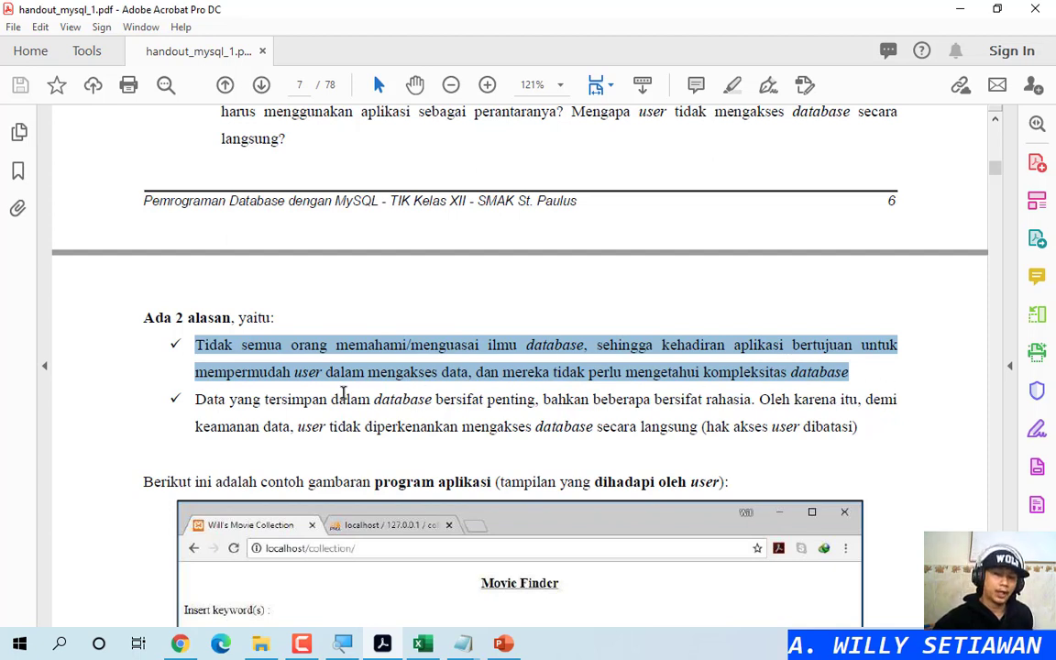
drag(238, 401, 591, 400)
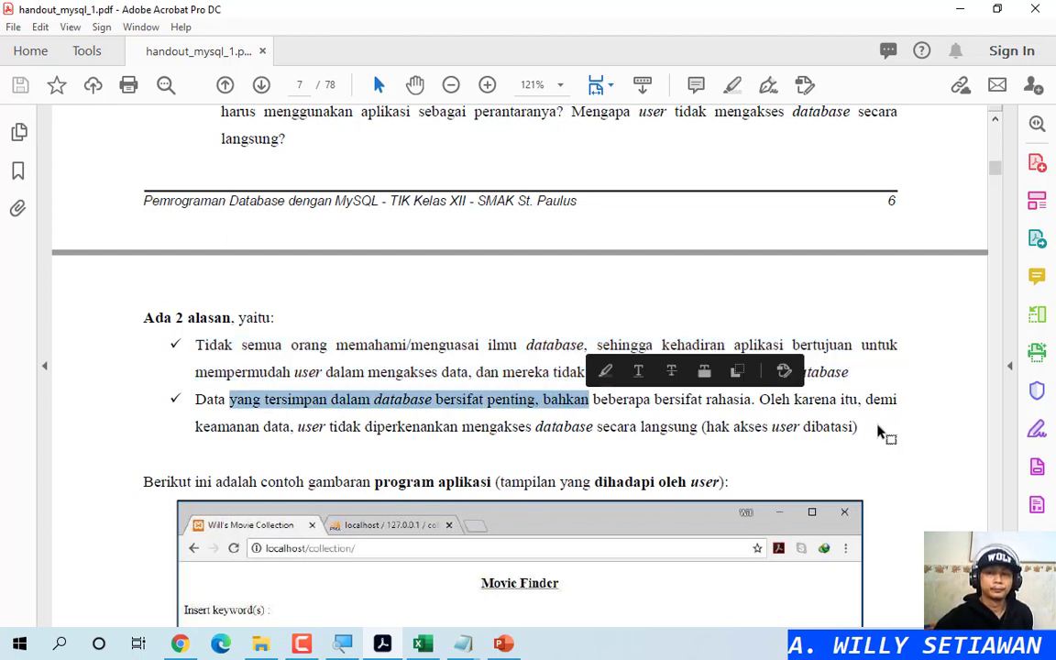
click(885, 433)
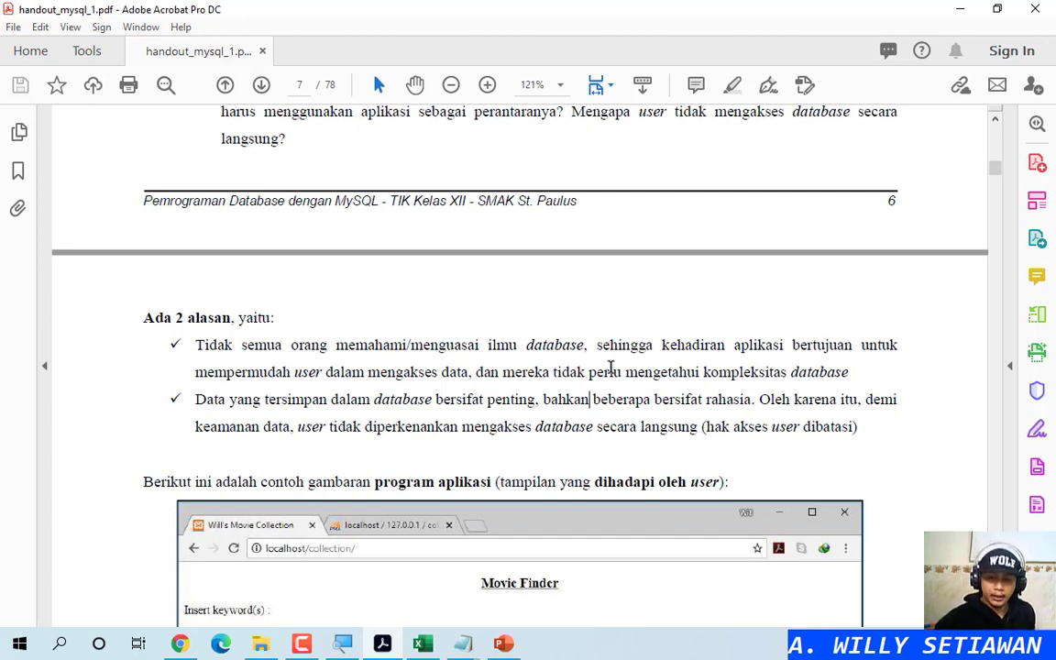
scroll(614, 368, down, 3)
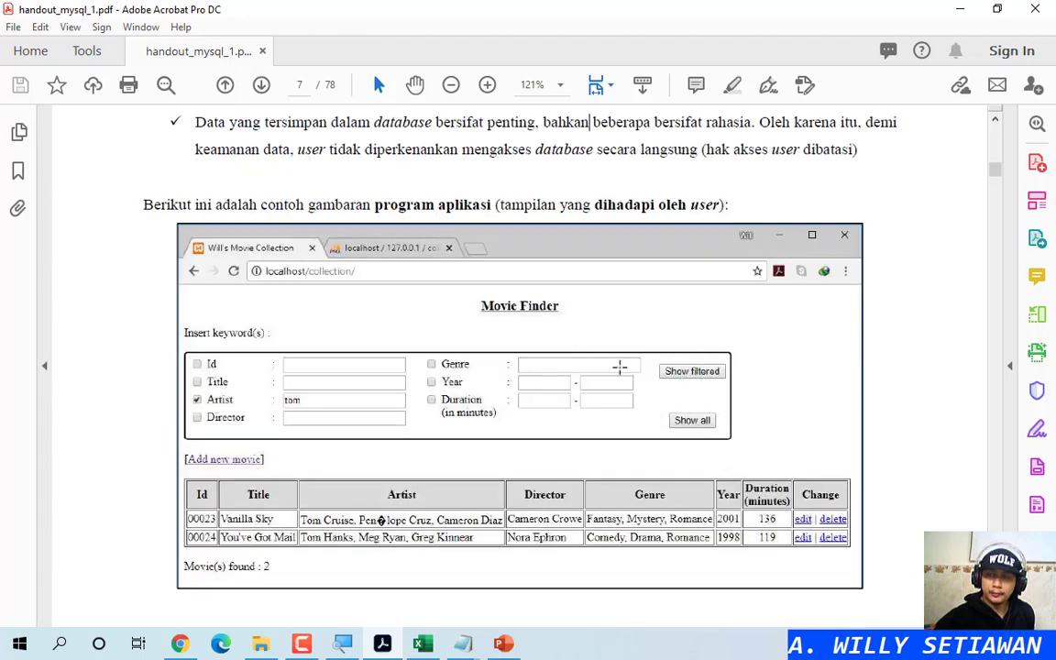
Step: Switch to Chrome and compare the movie application page at localhost/collection with the movies table in phpMyAdmin
key(alt+Tab)
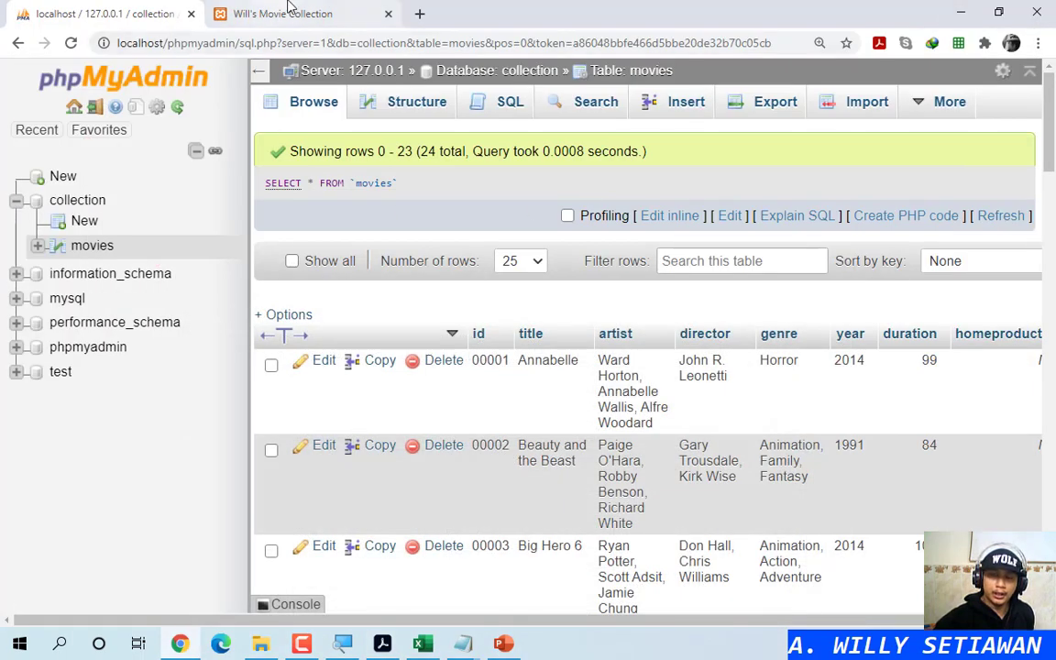
click(212, 15)
click(160, 17)
click(238, 14)
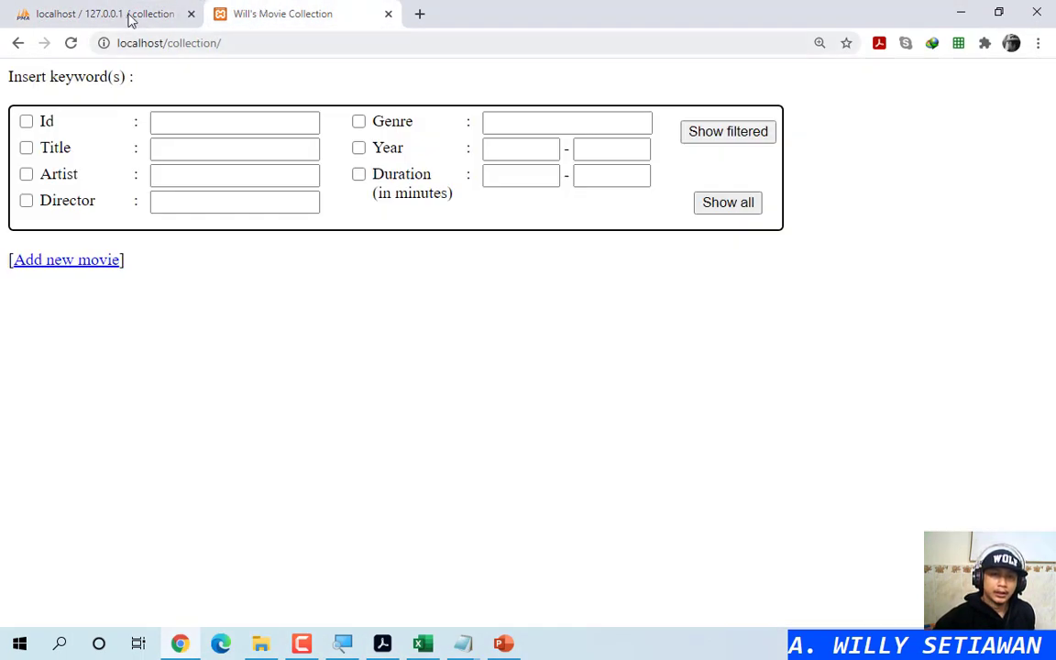
click(130, 17)
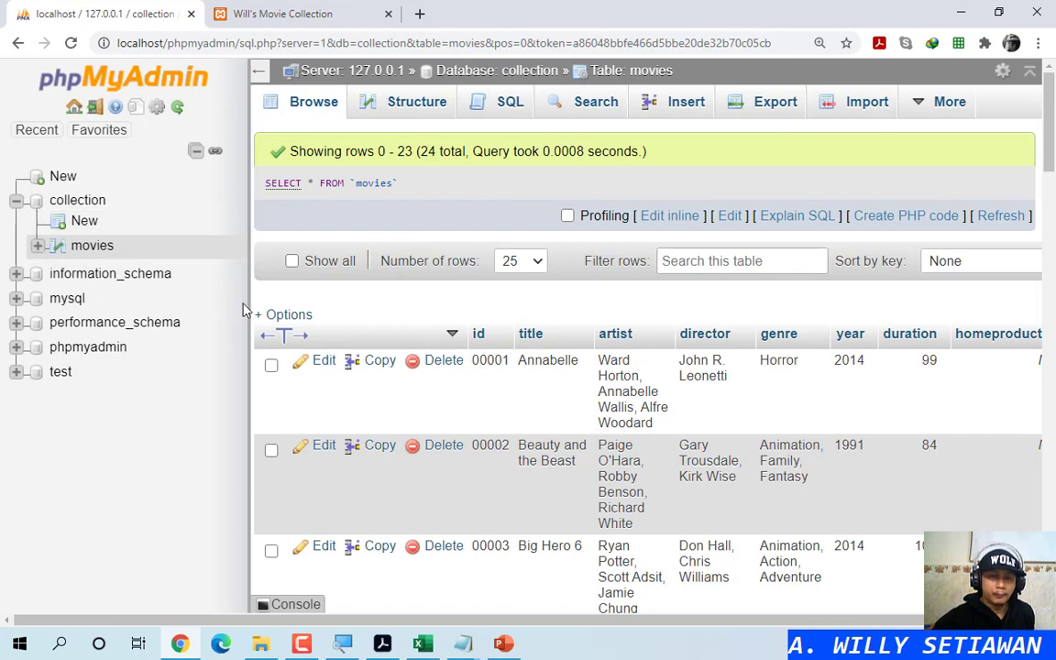
Step: Enlarge the phpMyAdmin page and examine the movies table of the collection database, starting with its id and title columns
click(92, 248)
click(92, 247)
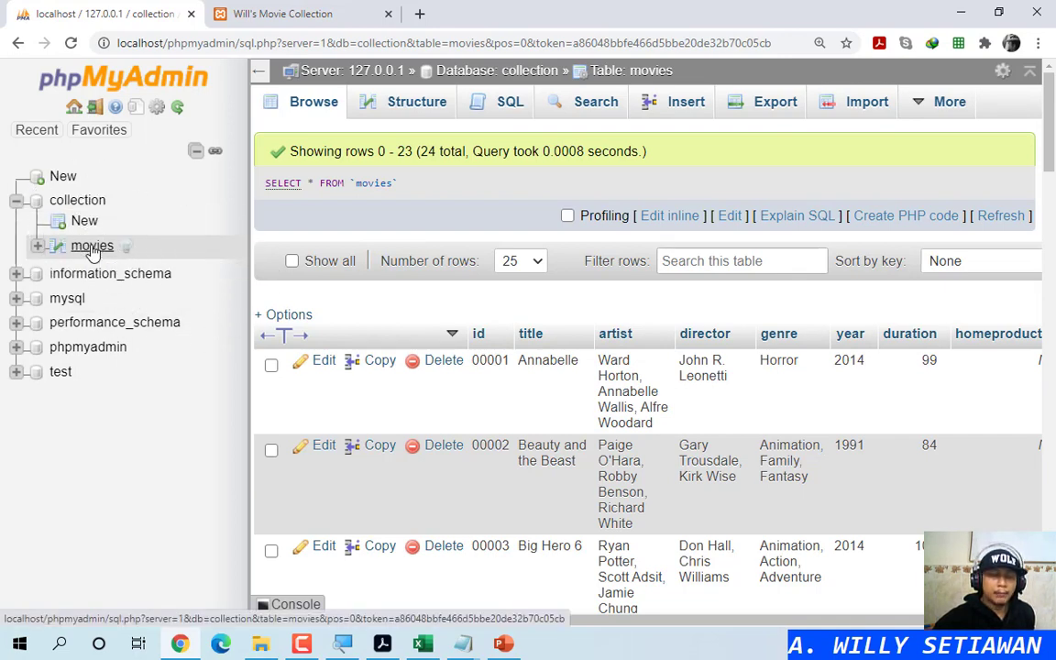
click(96, 248)
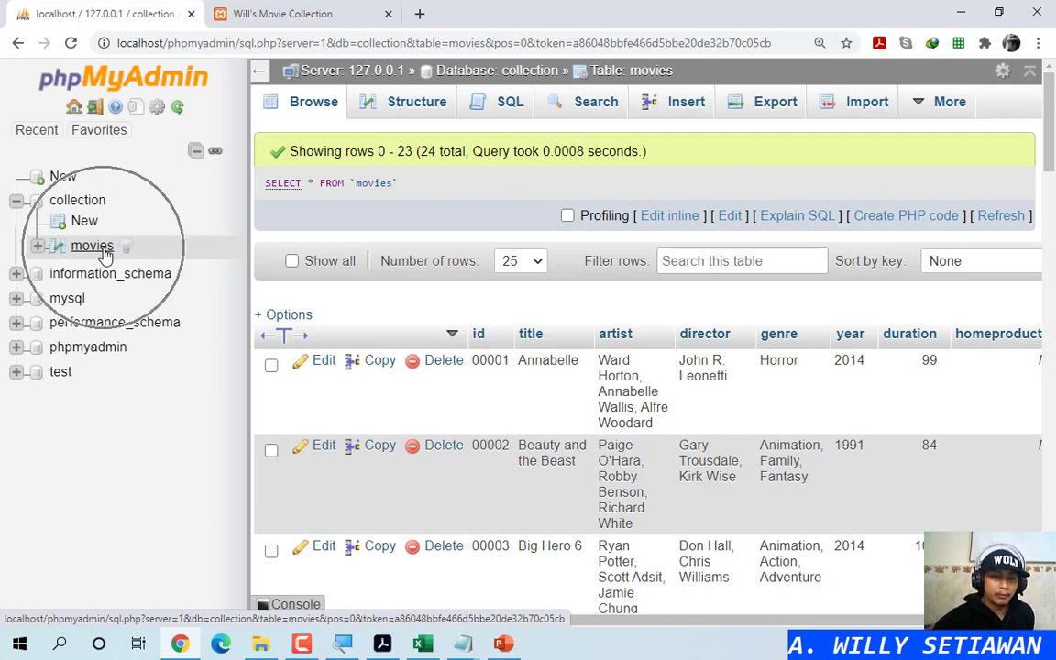
key(ctrl+plus)
key(ctrl+plus)
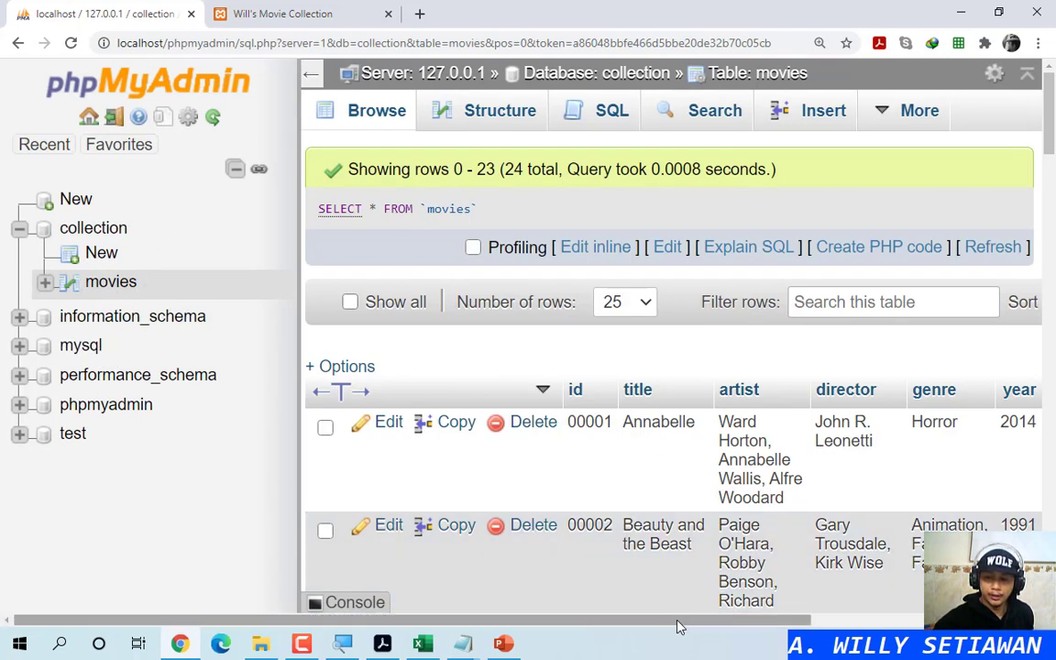
drag(678, 620, 619, 639)
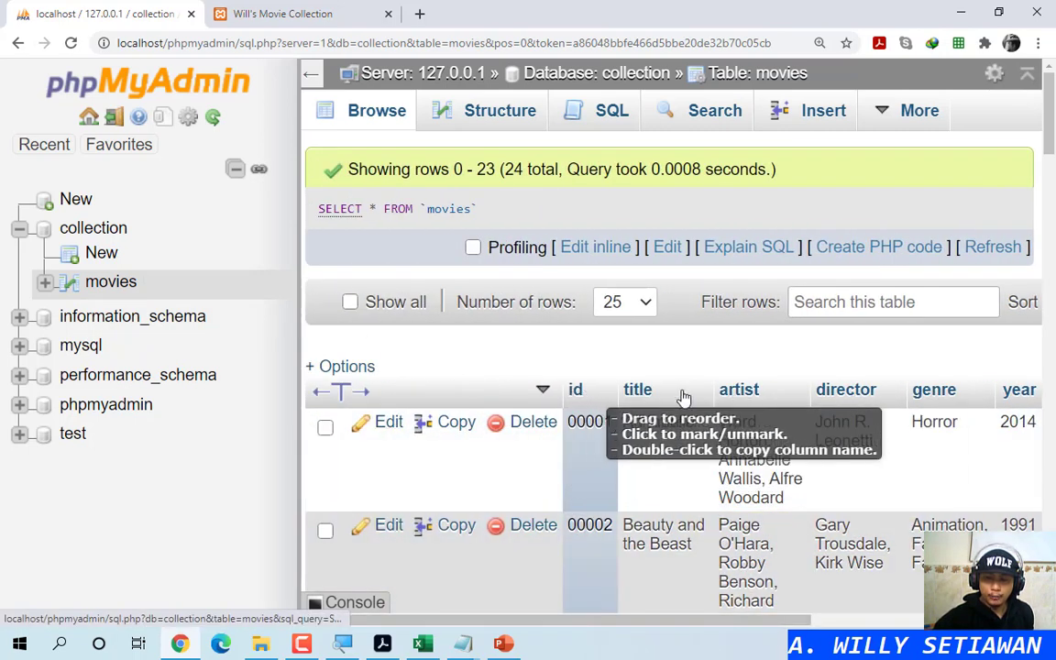
click(105, 278)
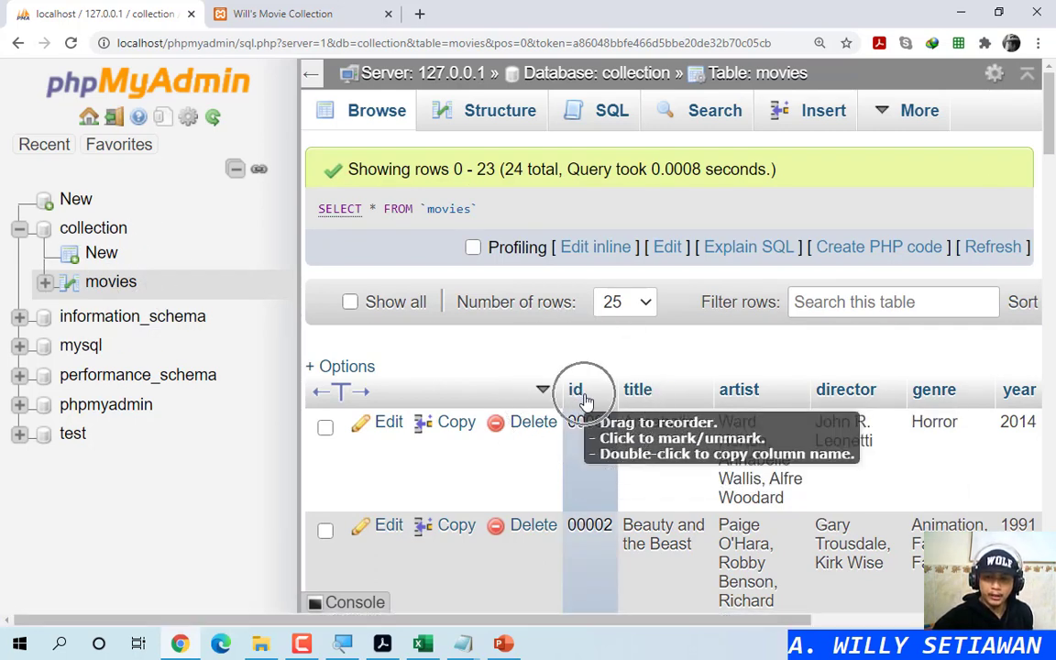
click(652, 396)
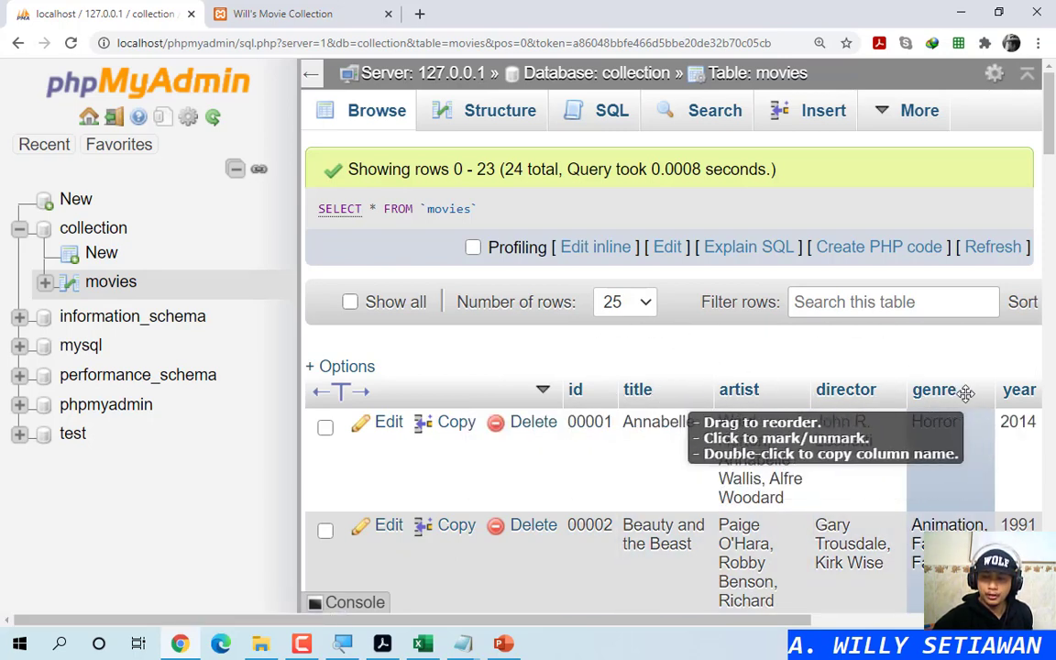
Step: Examine the remaining movies columns through homeproduction and browse the first several movie records
drag(701, 620, 935, 620)
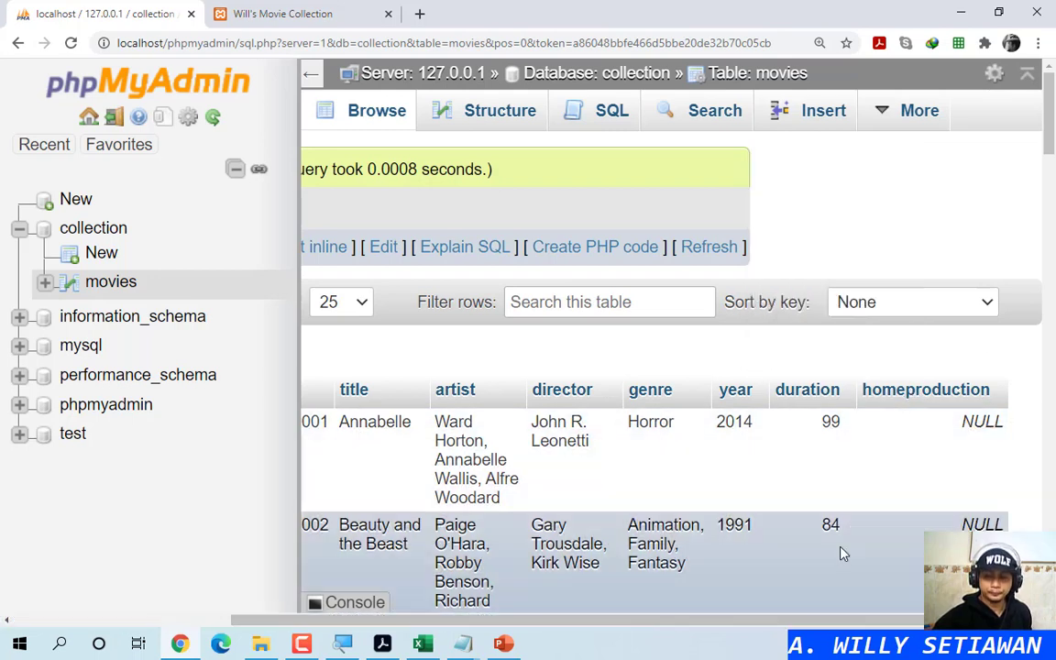
drag(836, 621, 778, 621)
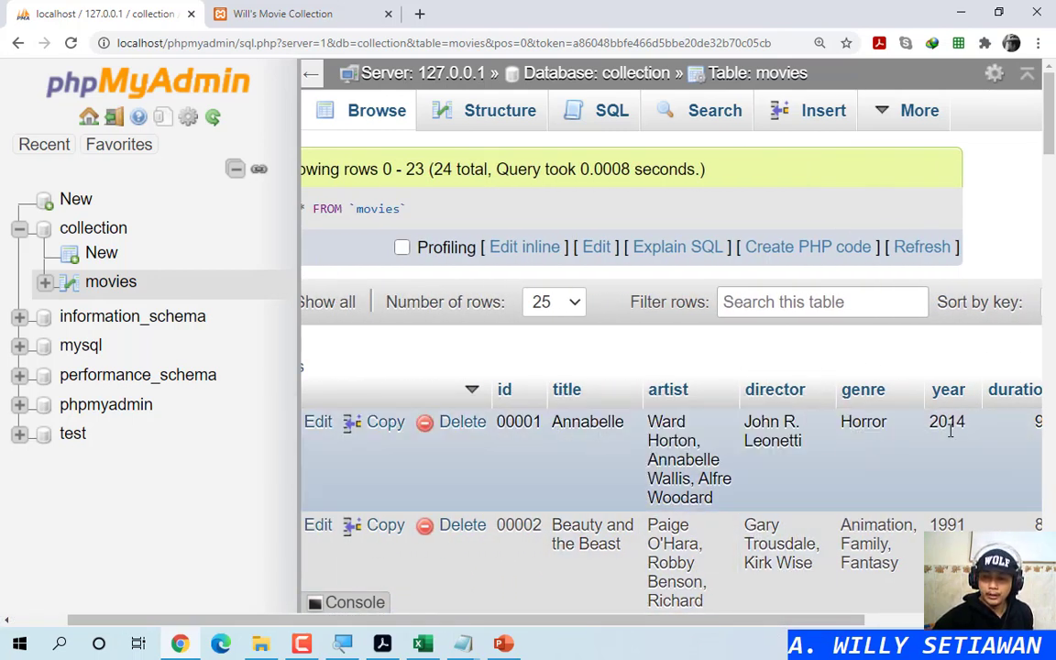
scroll(704, 544, down, 1)
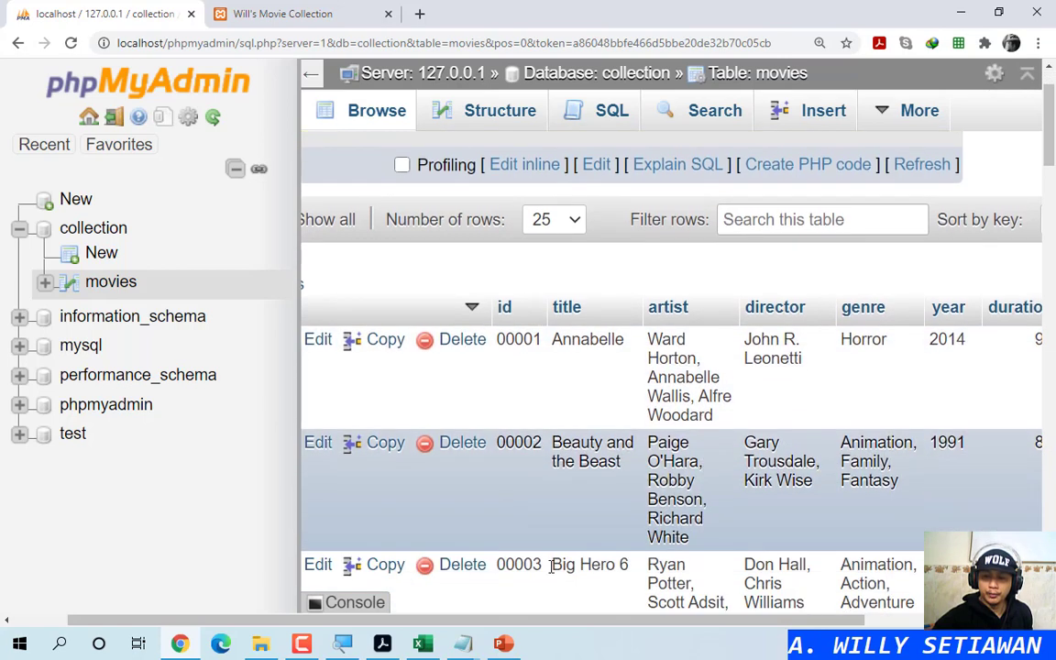
scroll(581, 523, down, 2)
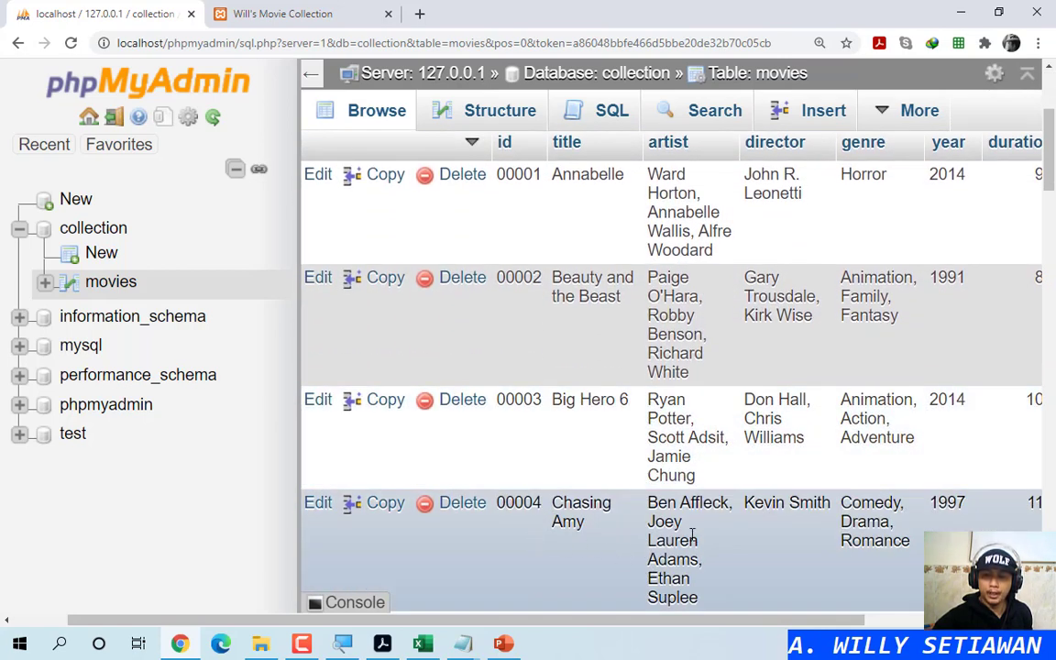
scroll(692, 535, down, 2)
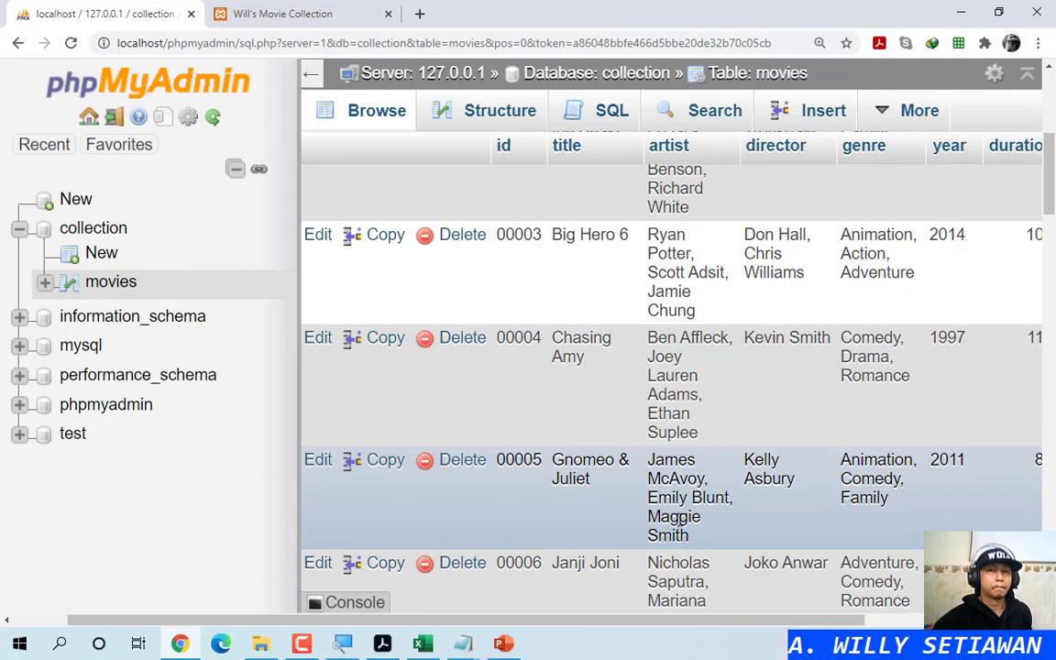
scroll(674, 516, up, 5)
Step: Switch to the blank Excel workbook and trace the table layout, selecting header cells B1 to F1 and the cells across rows 2 to 4
click(427, 645)
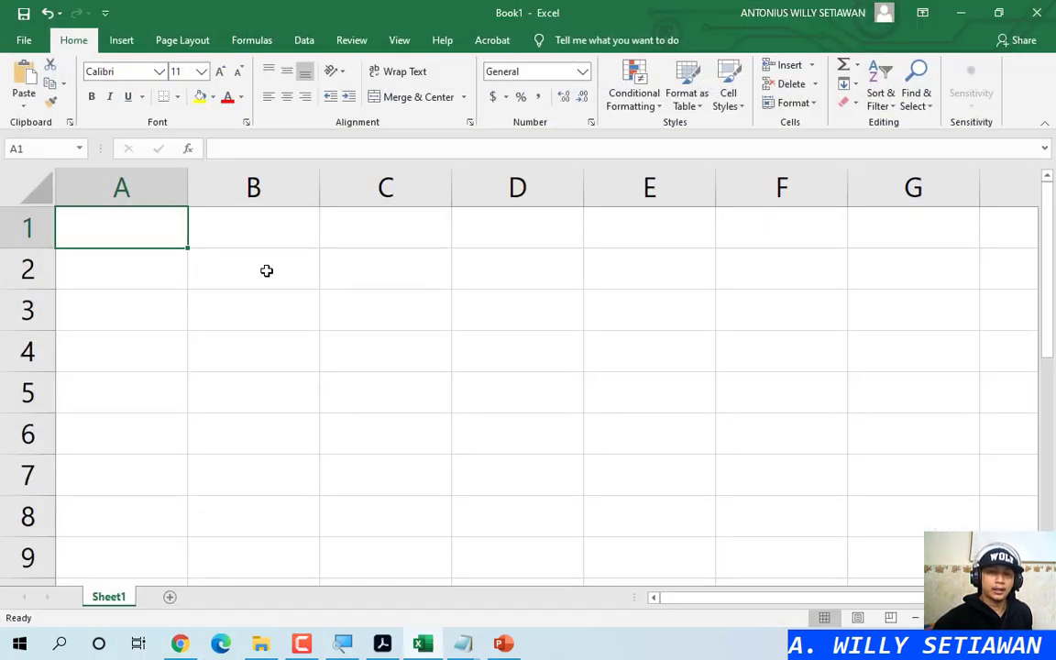
click(218, 223)
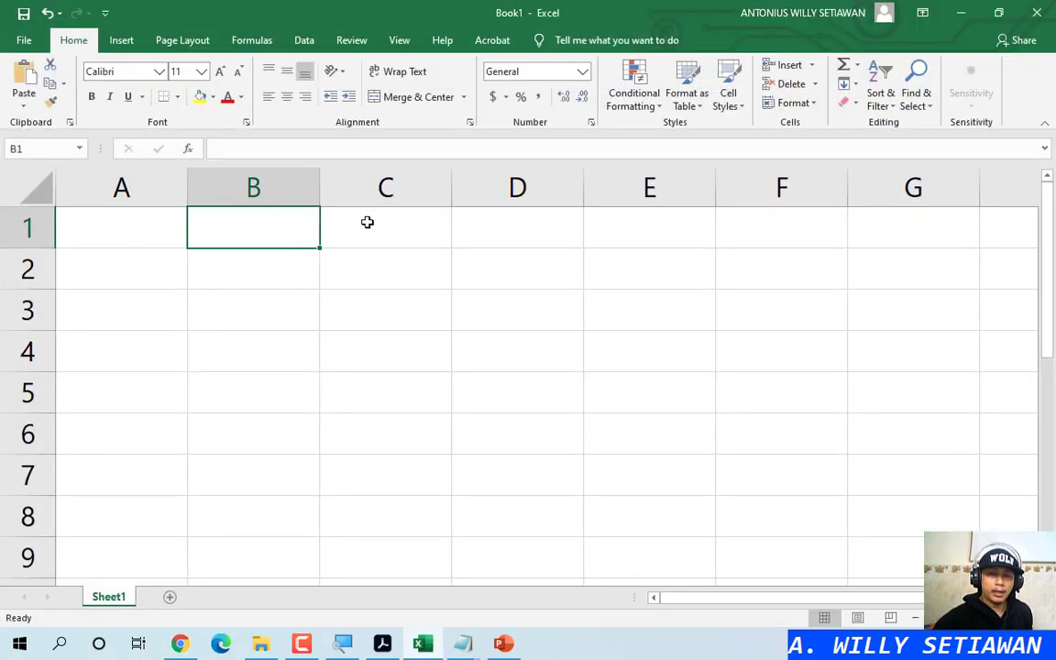
click(376, 222)
click(518, 219)
click(639, 219)
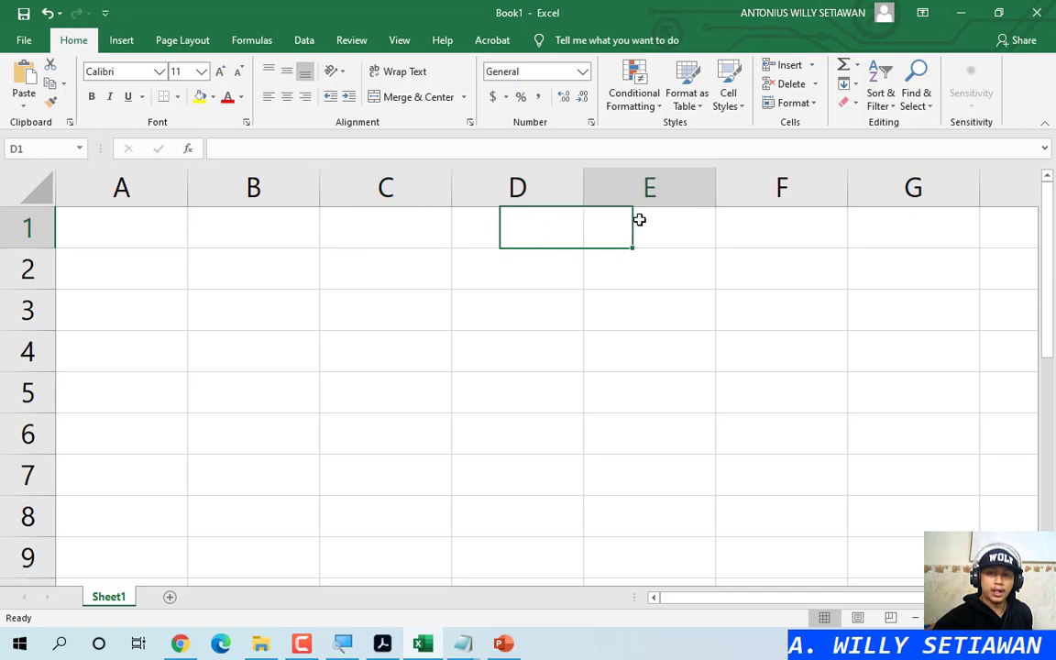
click(750, 219)
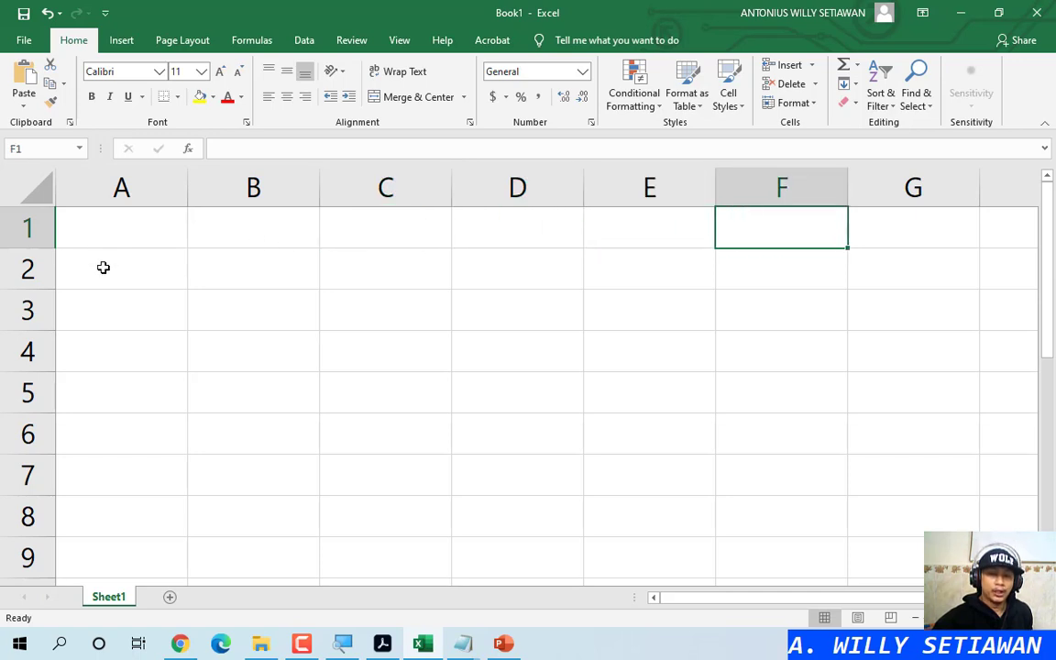
drag(103, 267, 684, 277)
drag(153, 308, 576, 323)
drag(142, 337, 656, 333)
click(708, 346)
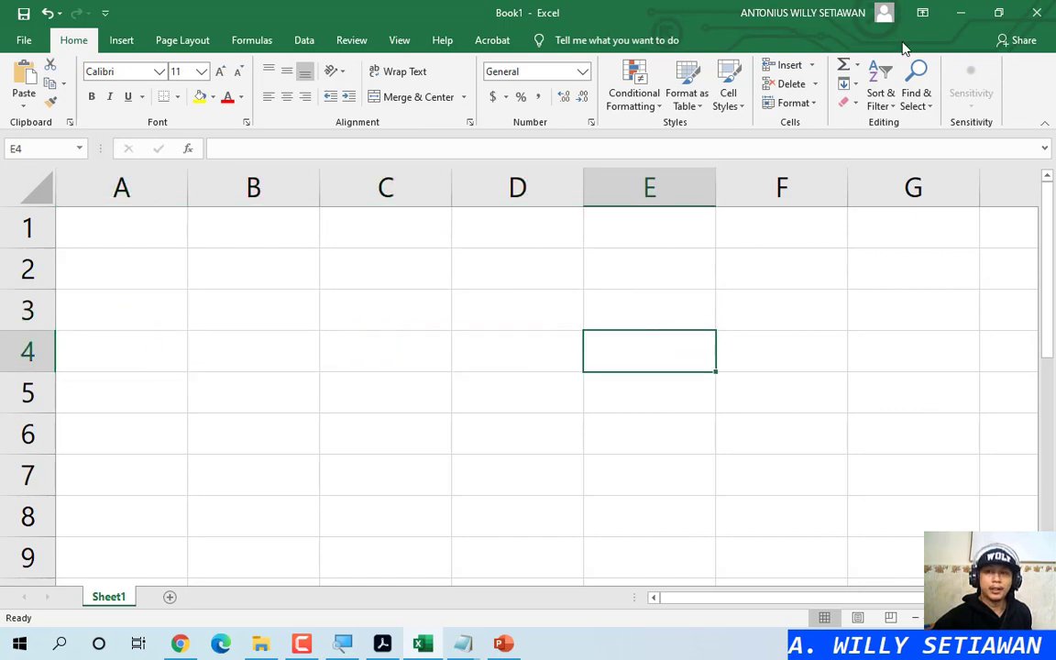
Step: Minimize Excel and review the movies table in phpMyAdmin from its id column, looking over the first records
click(960, 13)
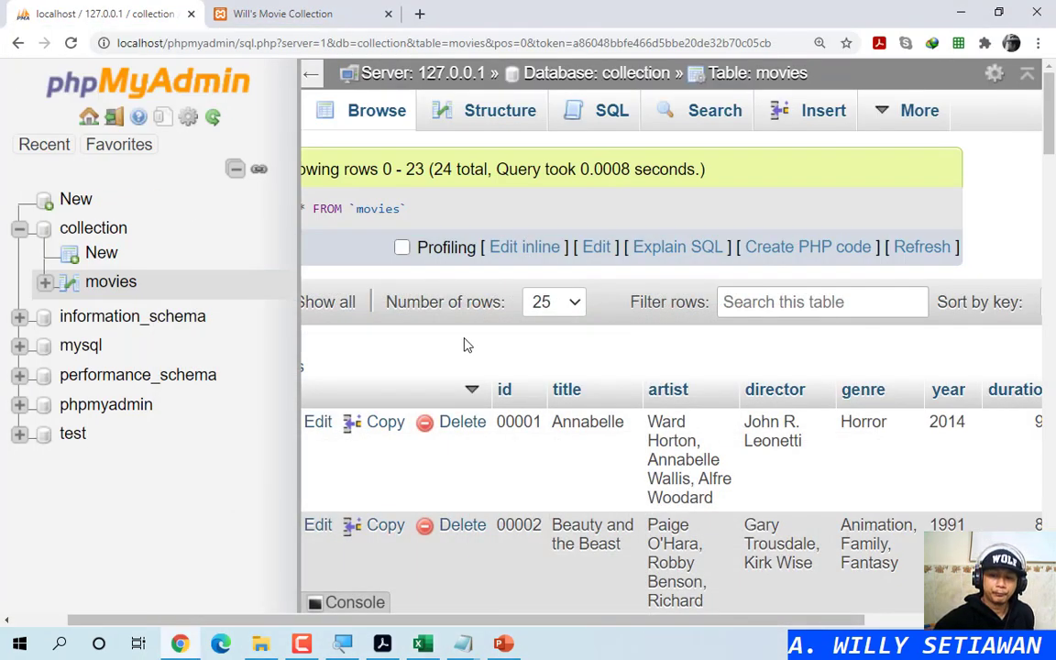
drag(586, 619, 406, 619)
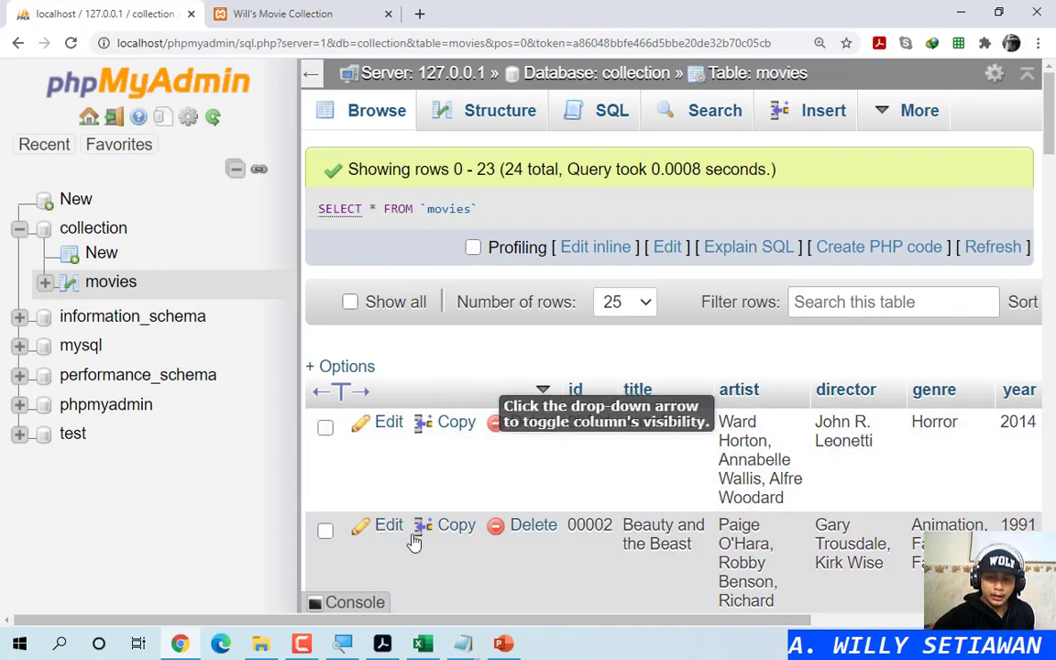
scroll(802, 436, down, 3)
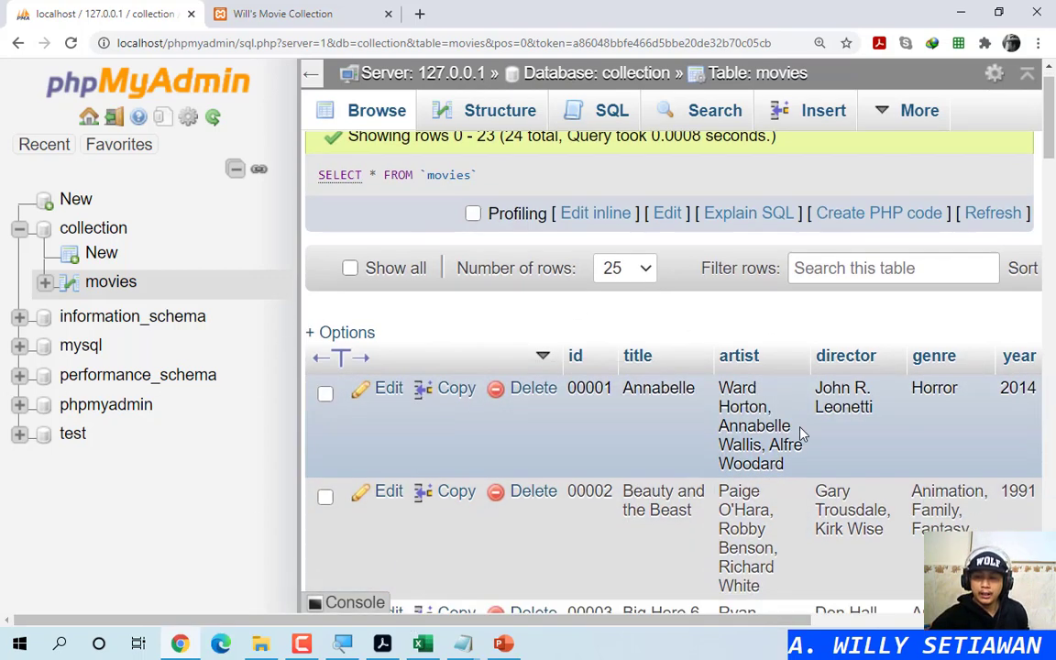
scroll(801, 431, down, 2)
scroll(801, 431, up, 2)
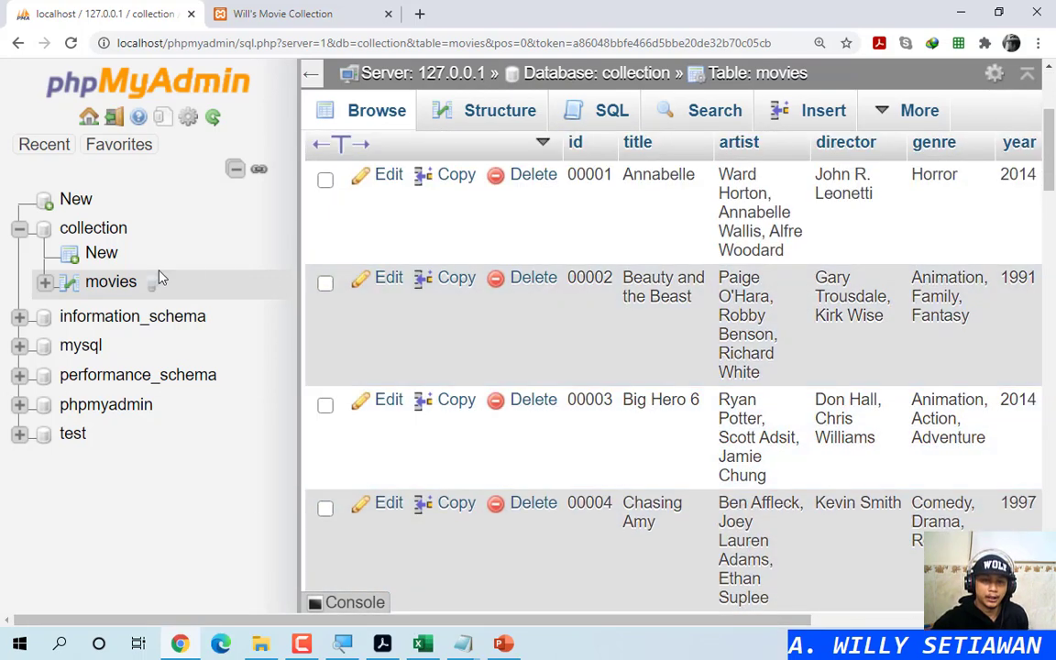
Step: Examine the collection database and its movies table in the database tree
click(104, 285)
click(93, 235)
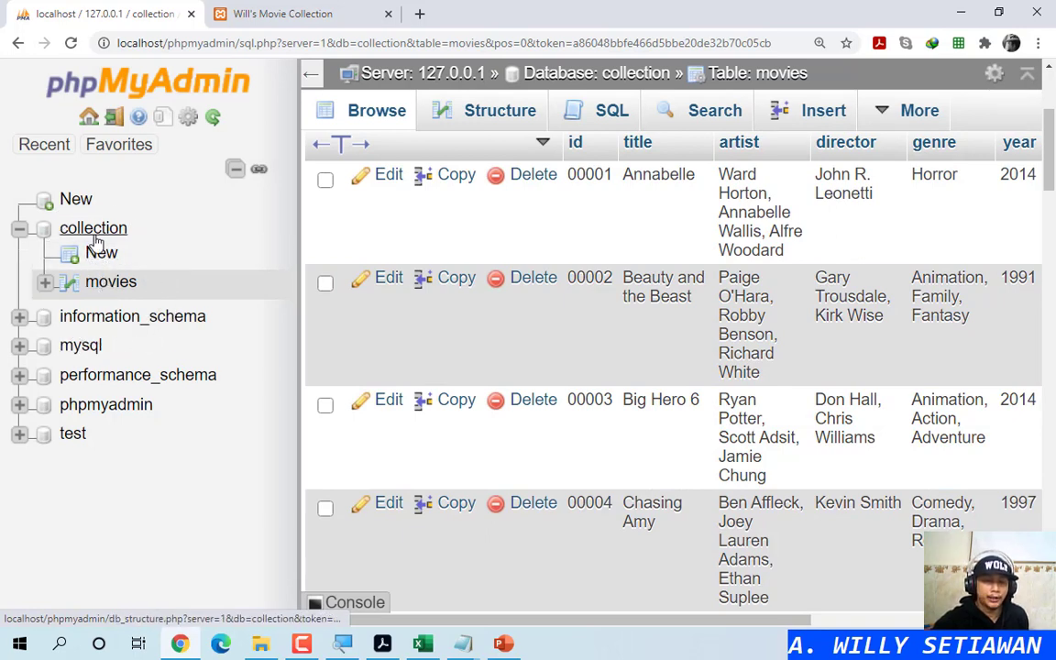
click(92, 235)
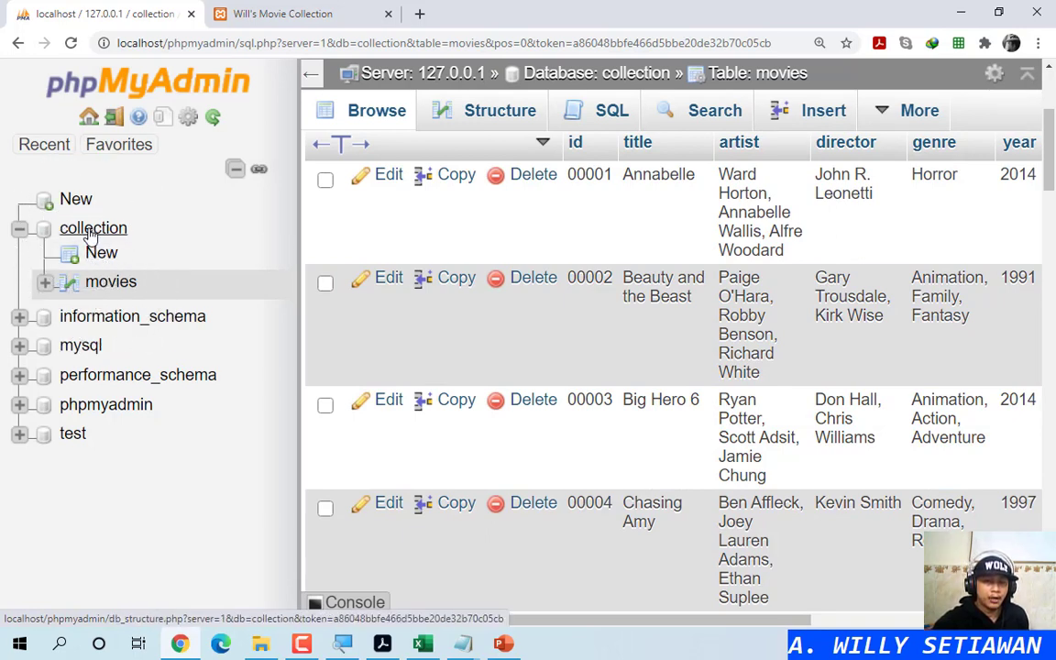
click(93, 235)
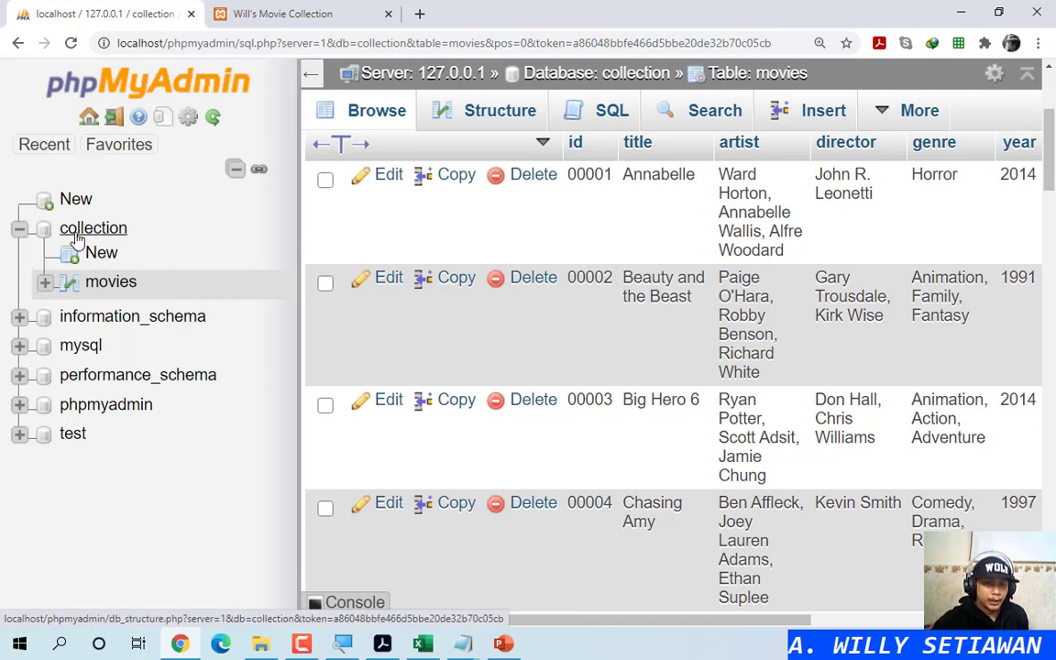
click(67, 218)
click(101, 283)
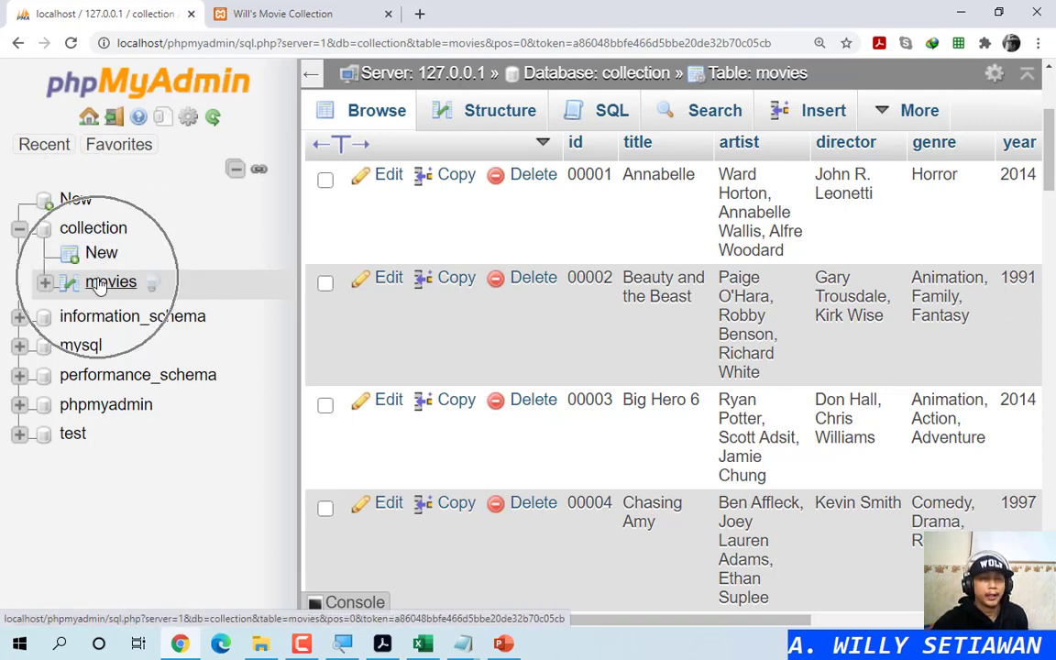
click(99, 285)
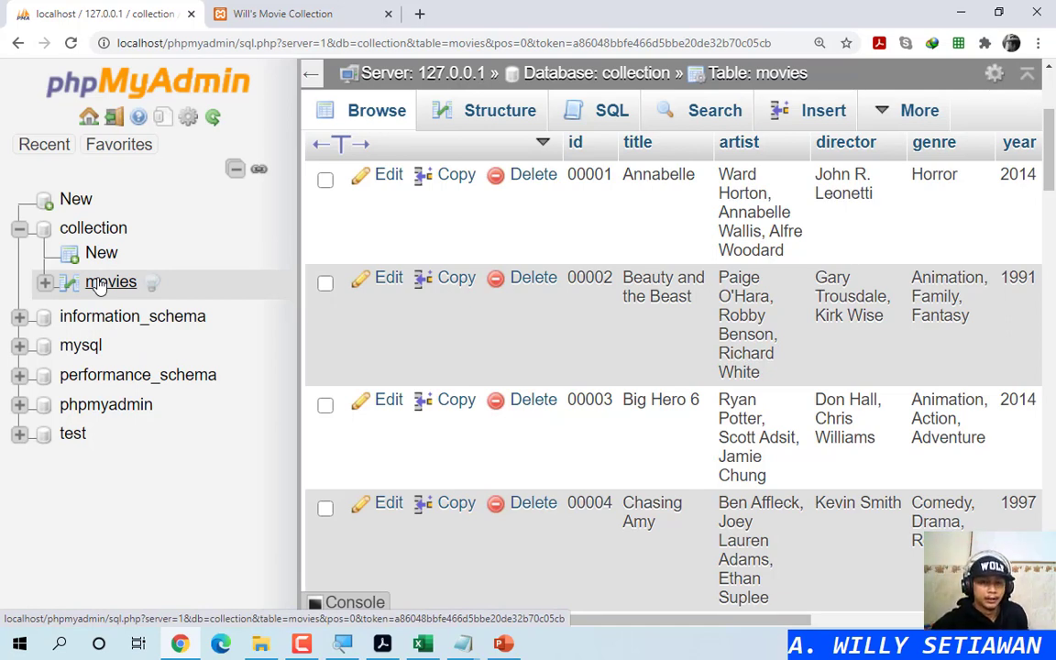
click(99, 286)
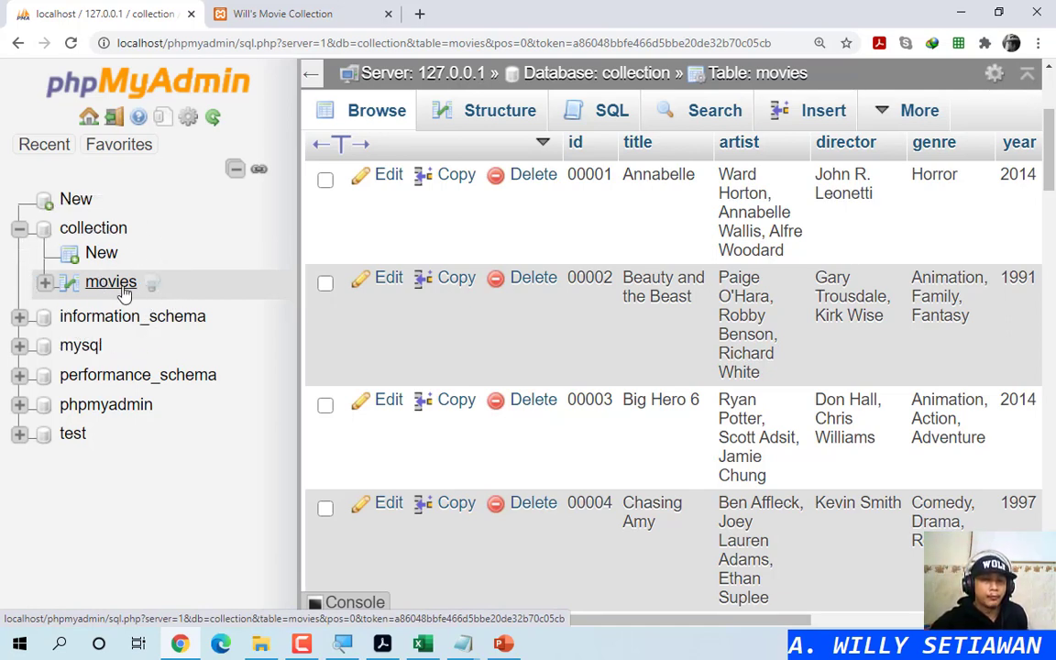
click(110, 284)
click(121, 286)
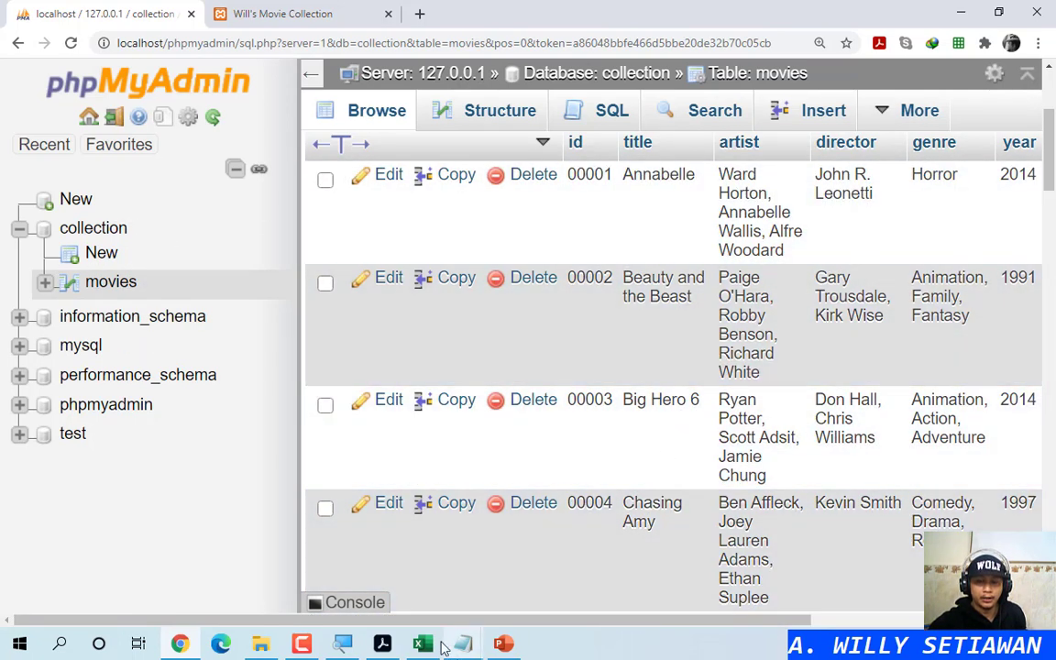
Step: Browse the movies table's columns from id to homeproduction and look through all records down to the last, returning to the first ones
drag(443, 625, 674, 621)
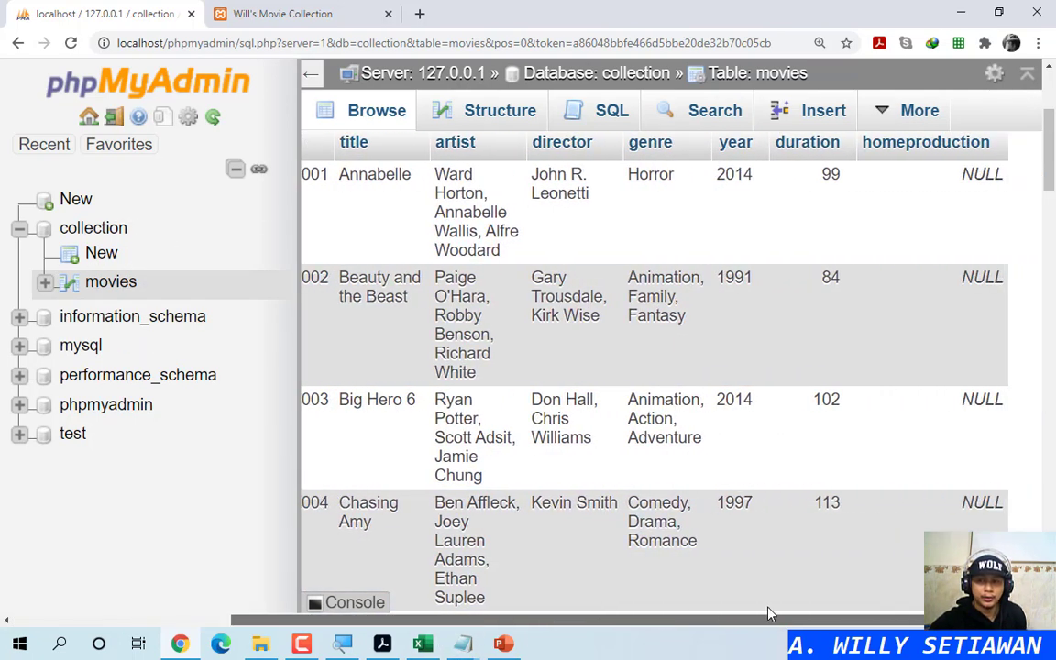
drag(770, 614, 624, 617)
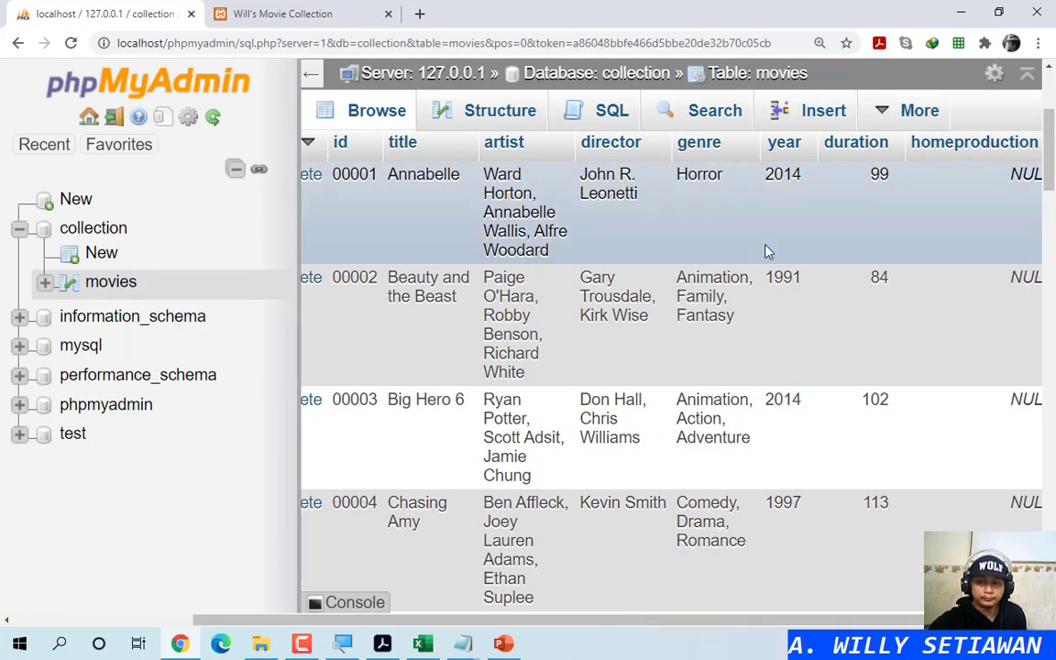
scroll(706, 420, down, 15)
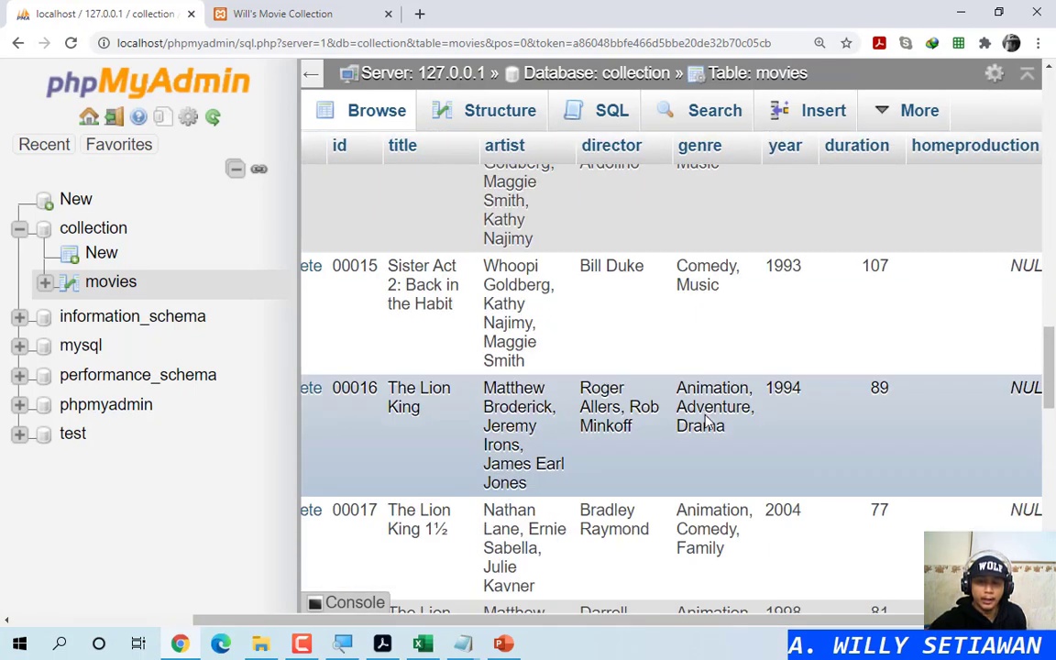
scroll(706, 419, down, 10)
scroll(715, 429, up, 5)
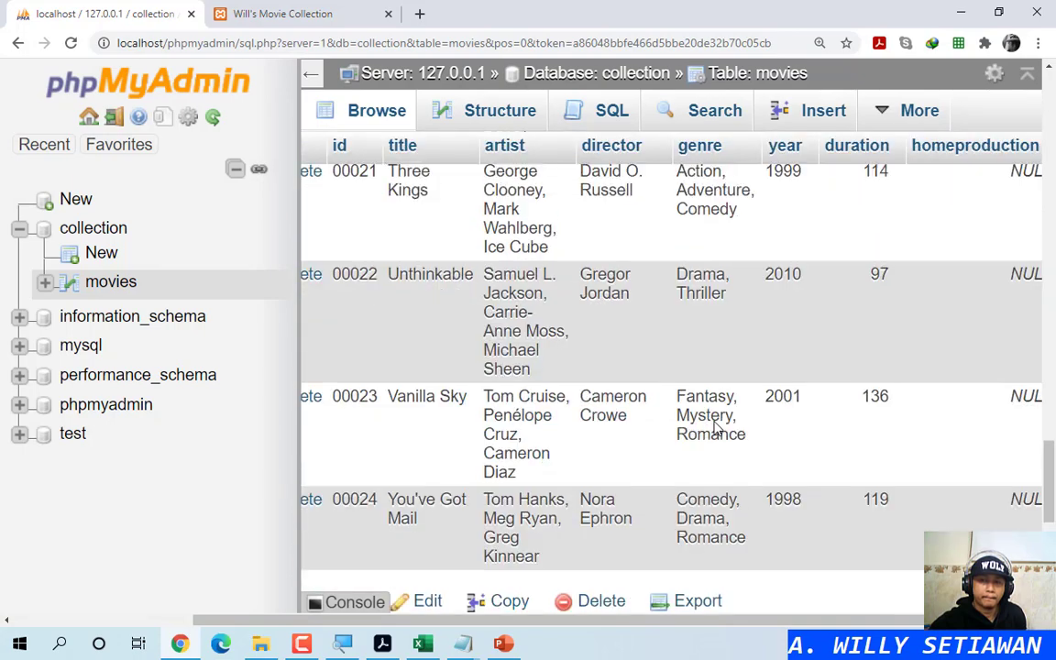
scroll(715, 429, up, 15)
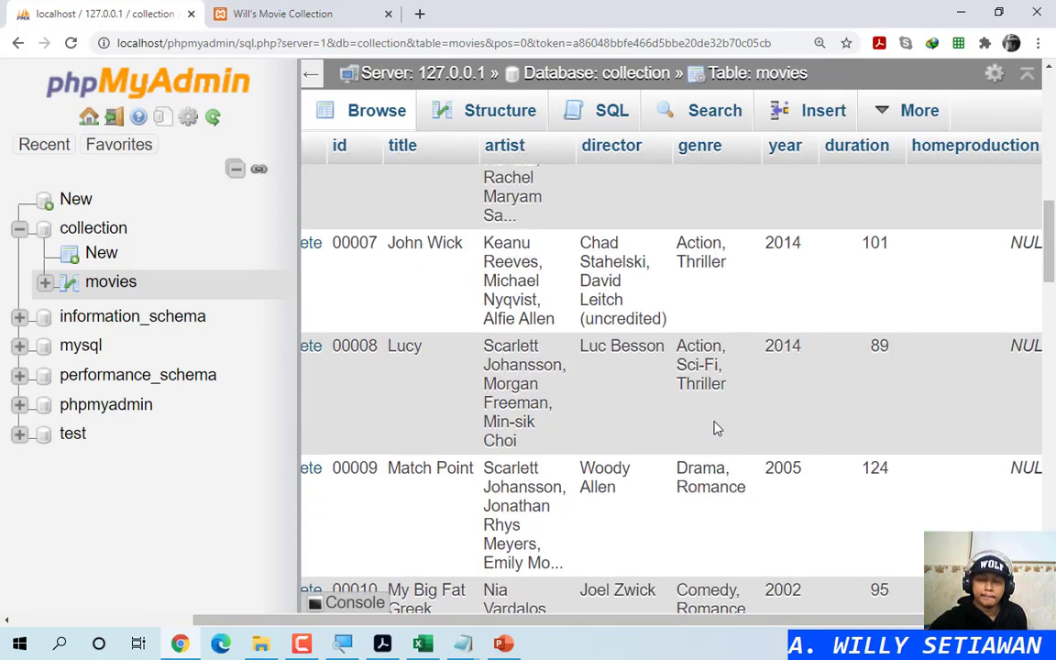
scroll(717, 428, up, 3)
scroll(716, 429, up, 8)
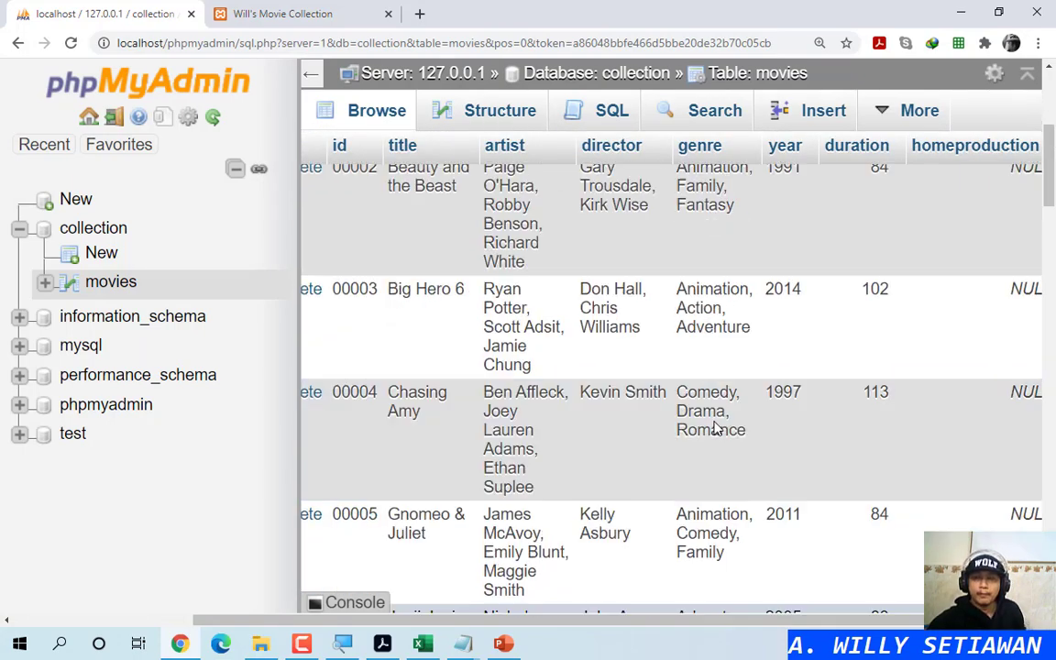
Step: Compare the search form on the Will's Movie Collection page with the movies table in phpMyAdmin
click(295, 11)
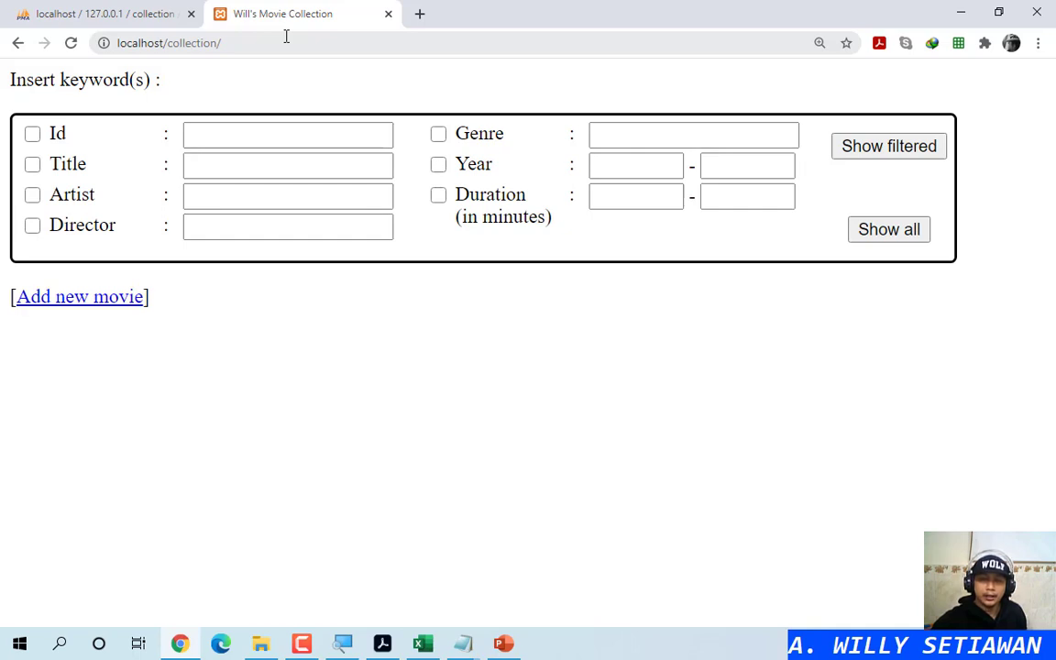
key(ctrl)
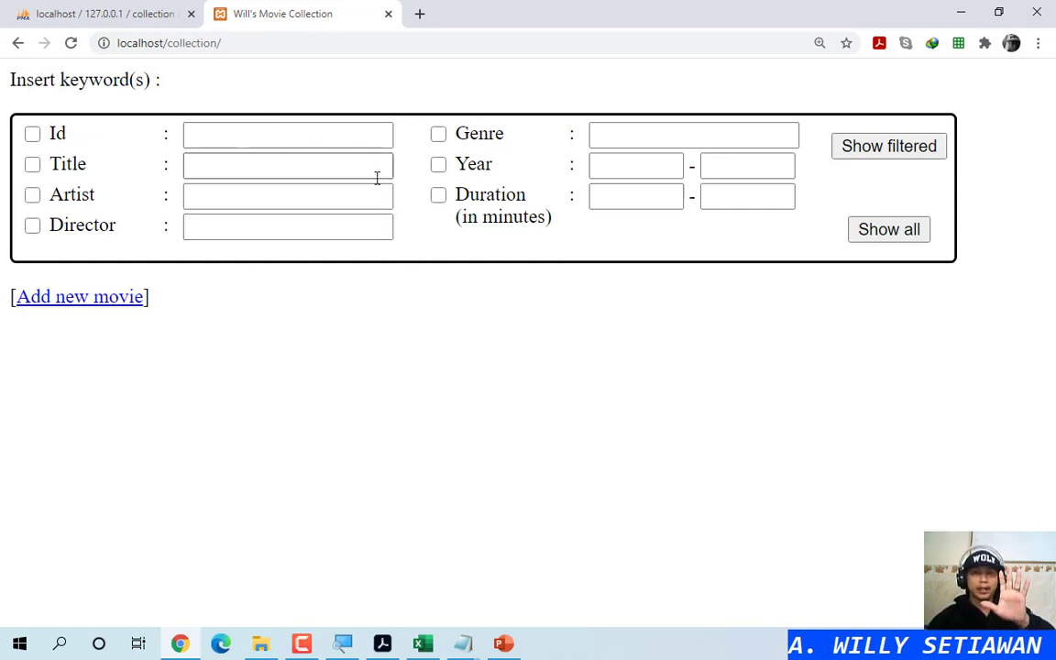
click(143, 13)
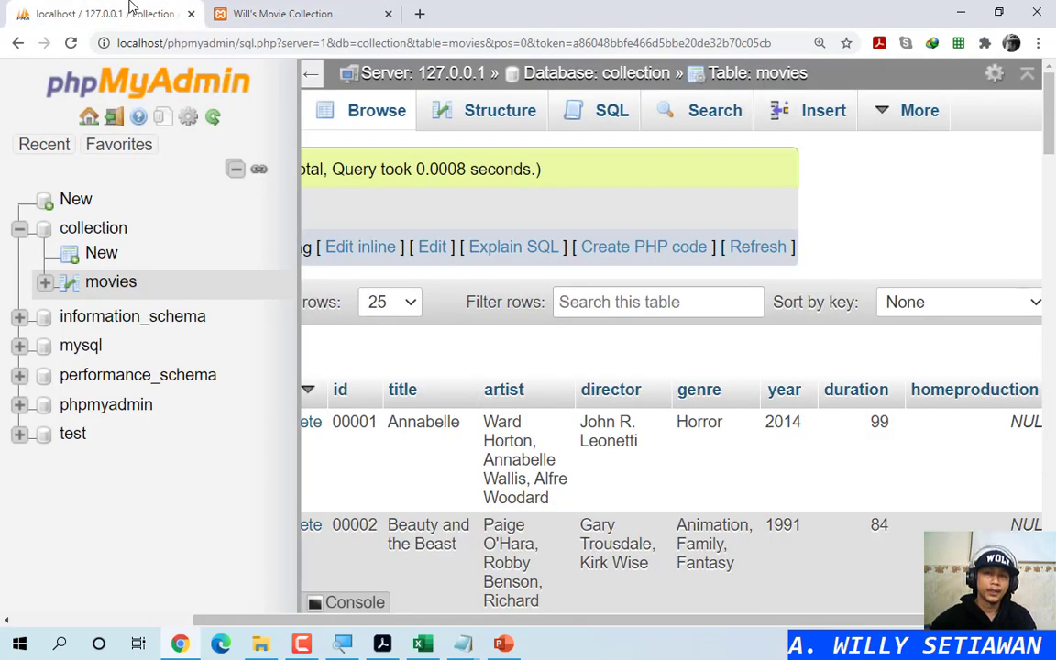
click(259, 11)
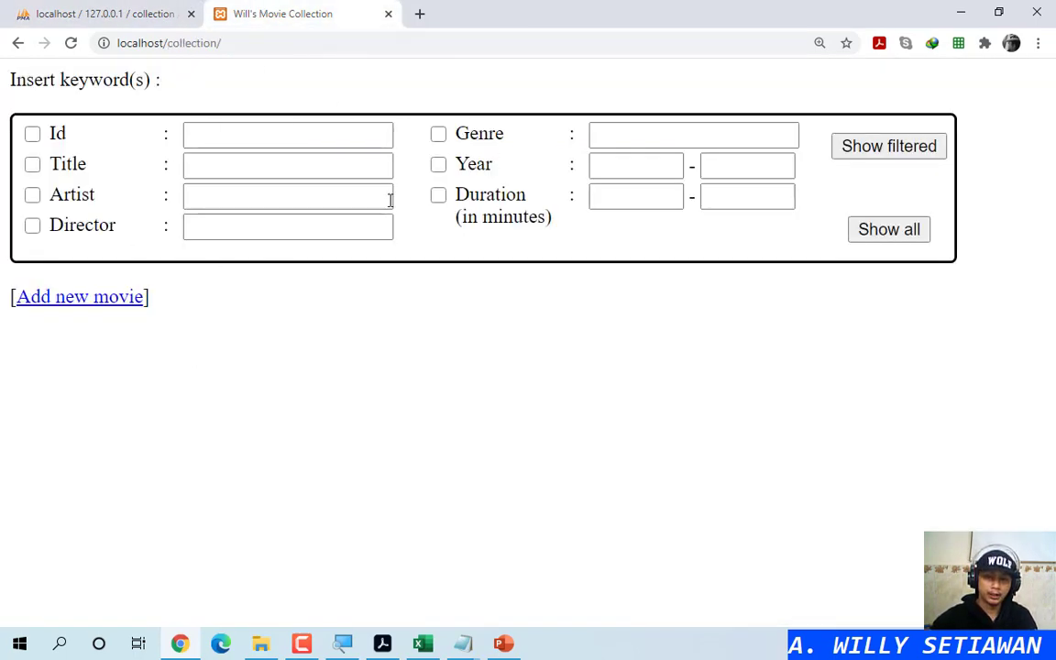
click(69, 11)
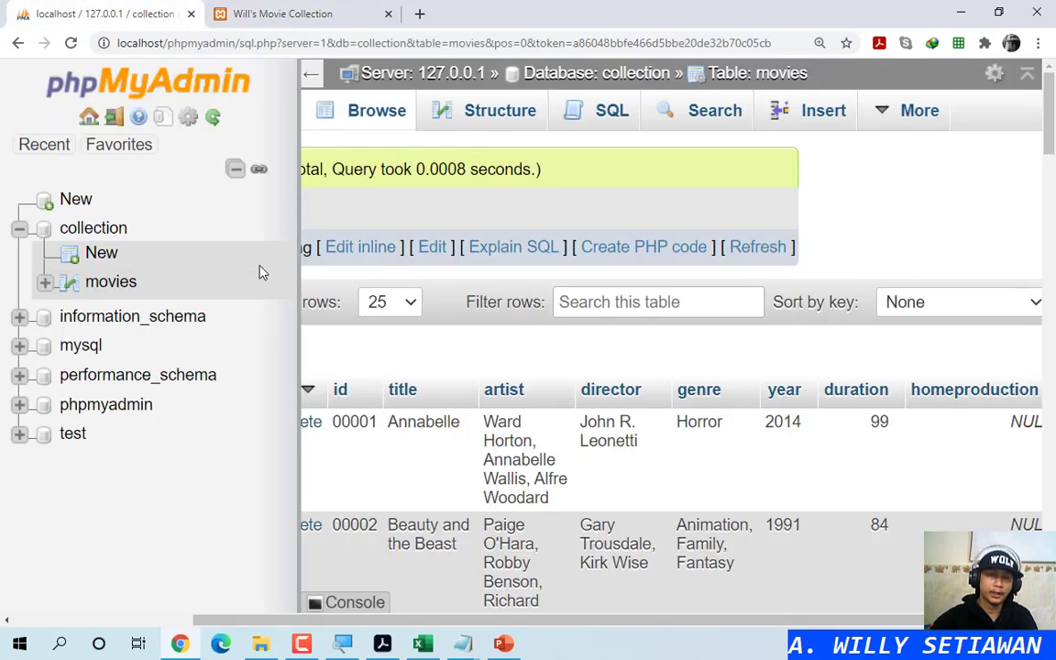
click(259, 11)
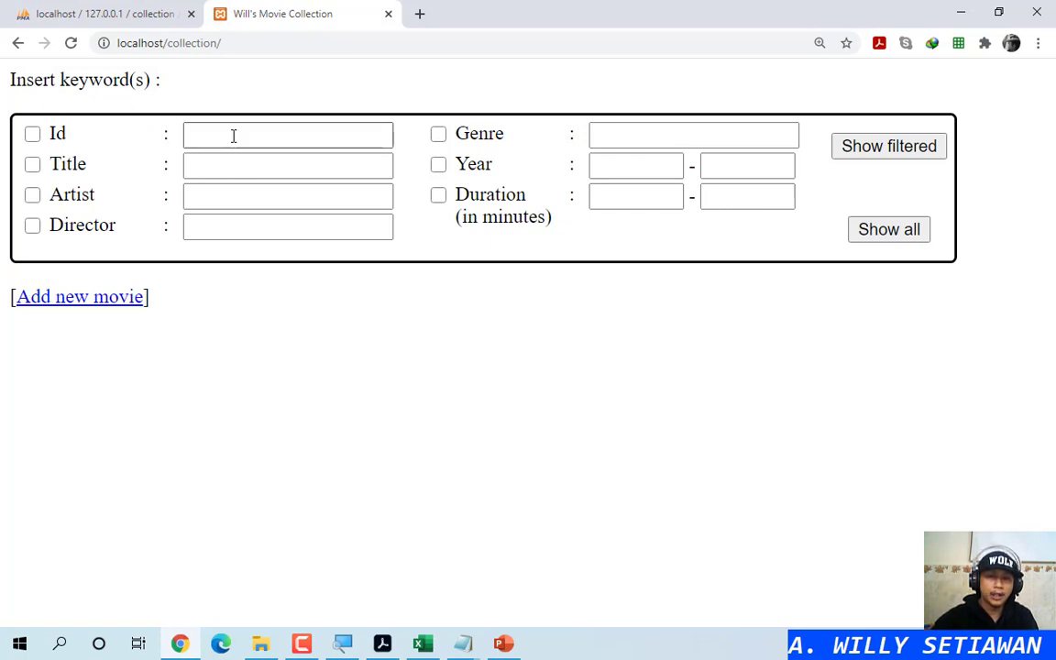
click(101, 13)
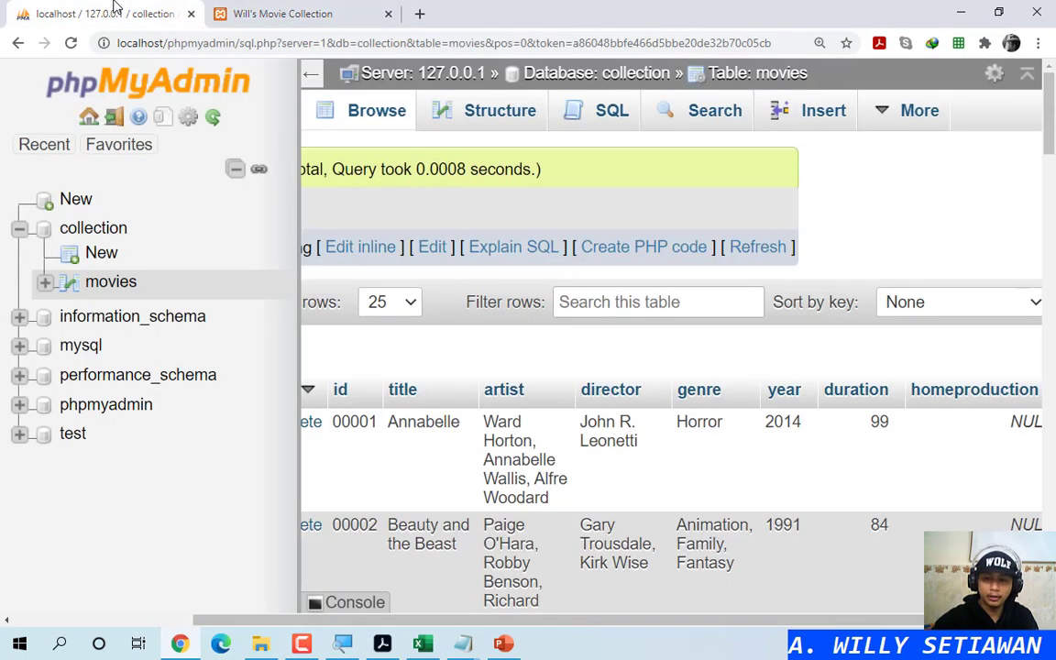
click(250, 11)
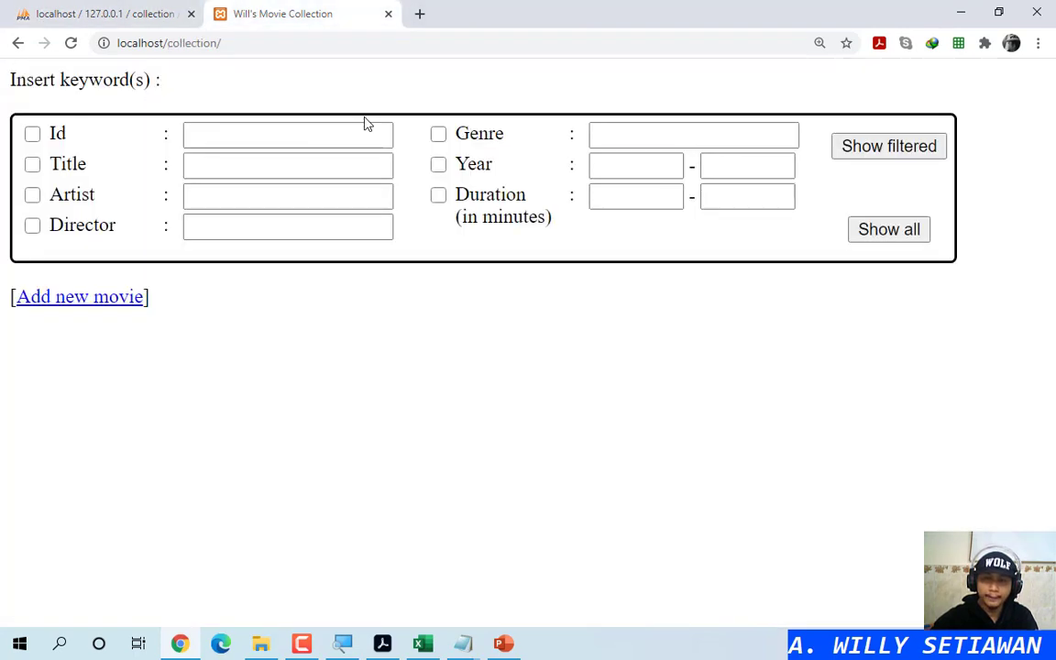
Step: Check the second record's title in the phpMyAdmin movies table against the collection form's Title field
click(241, 163)
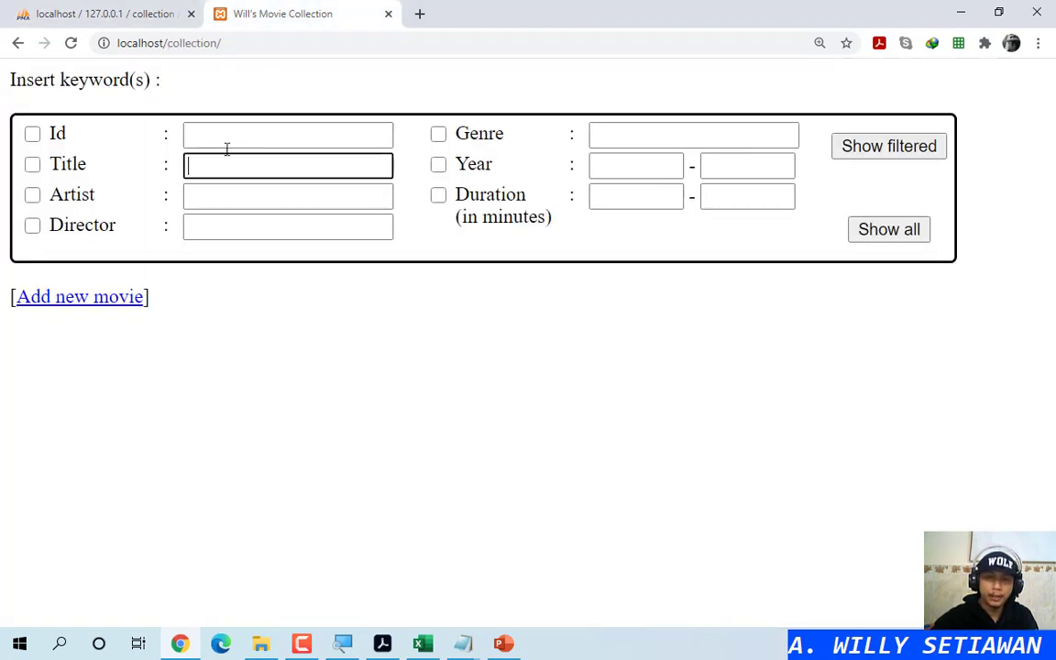
click(81, 9)
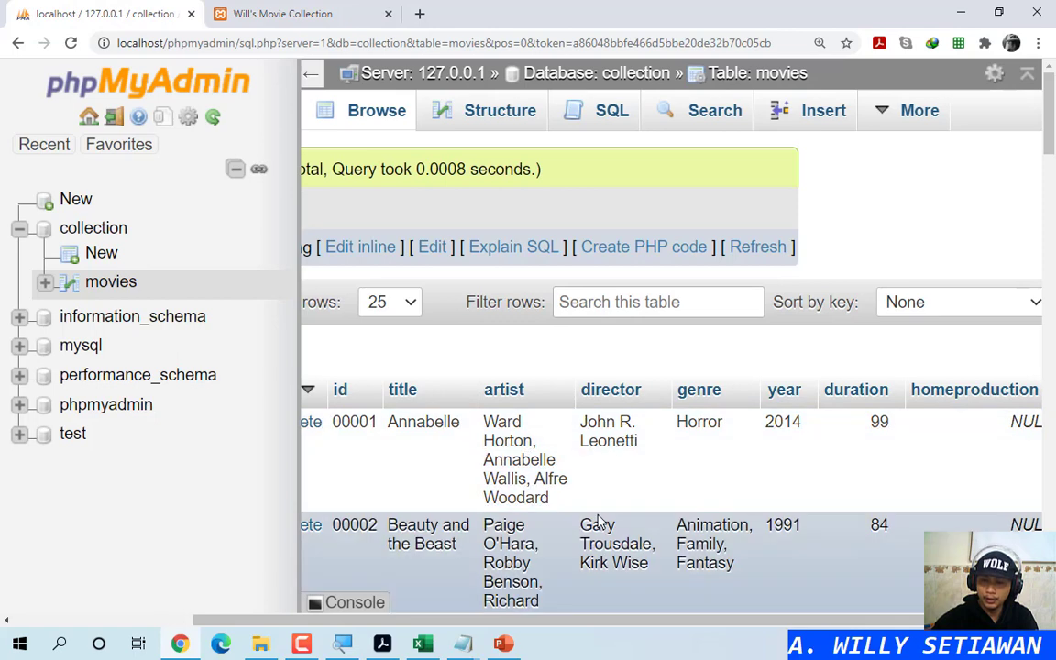
scroll(488, 519, down, 1)
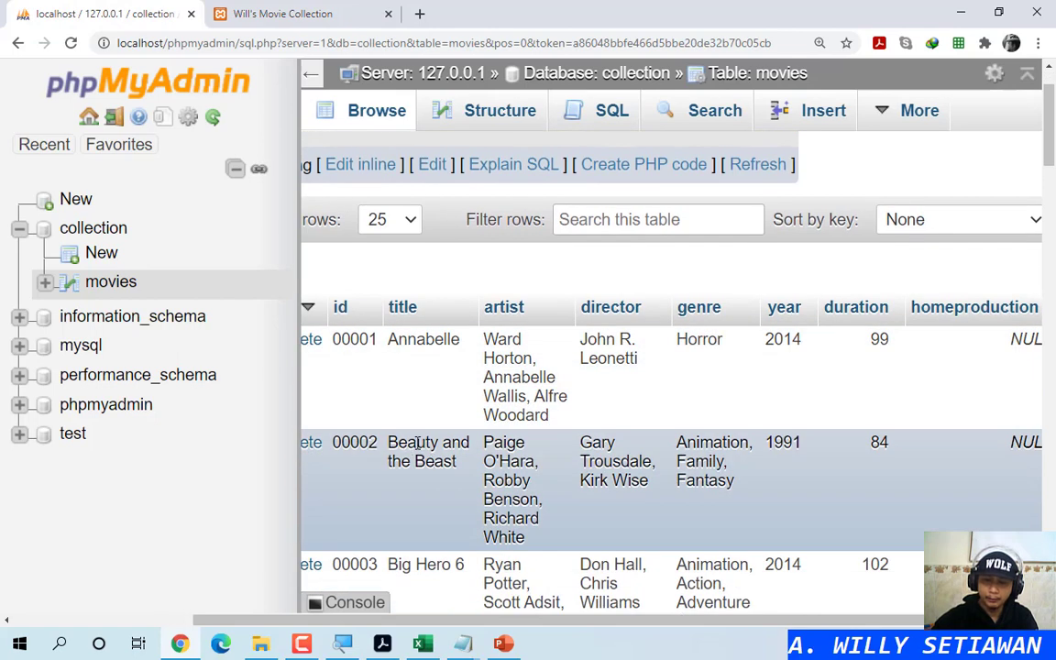
click(278, 12)
click(145, 13)
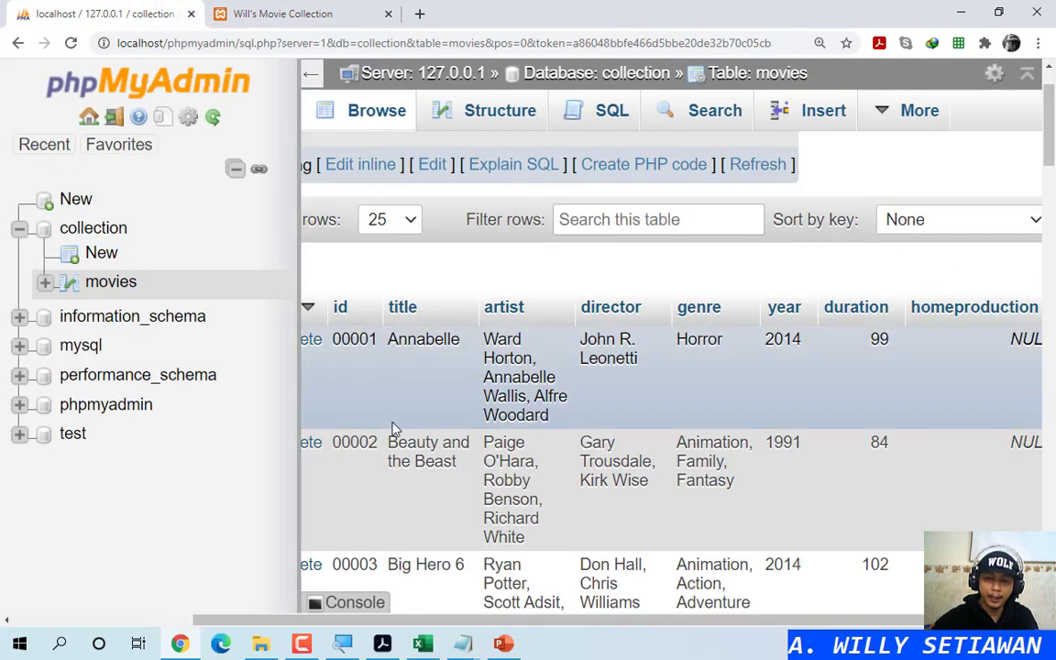
Step: Return to the Will's Movie Collection form, enable the Title filter and enter "beauty" as its keyword
key(ctrl+Tab)
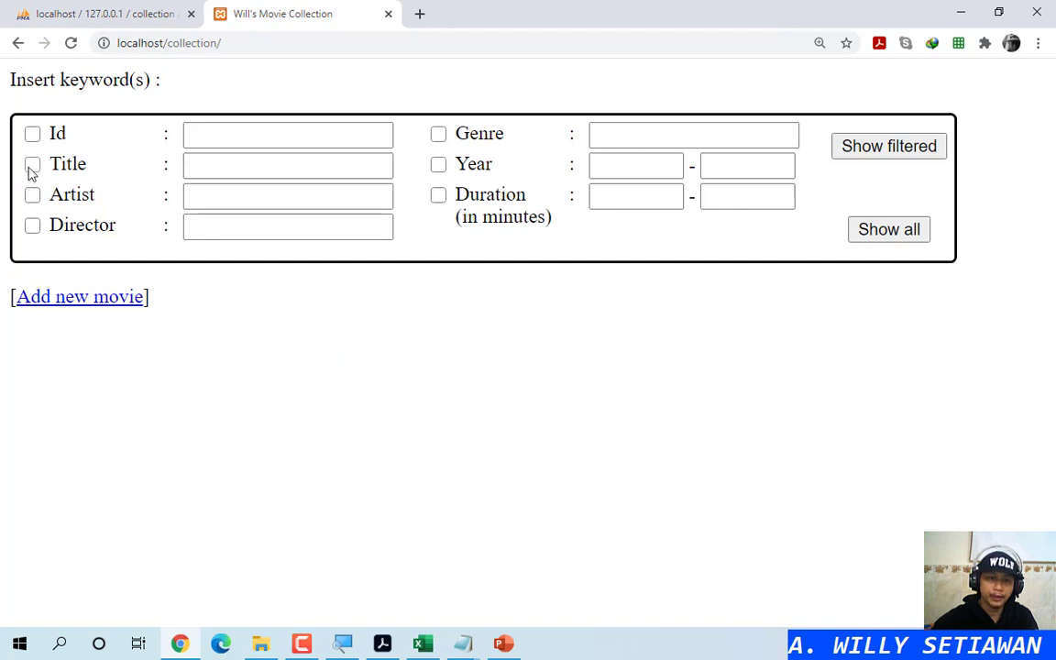
click(32, 164)
click(207, 166)
text(be)
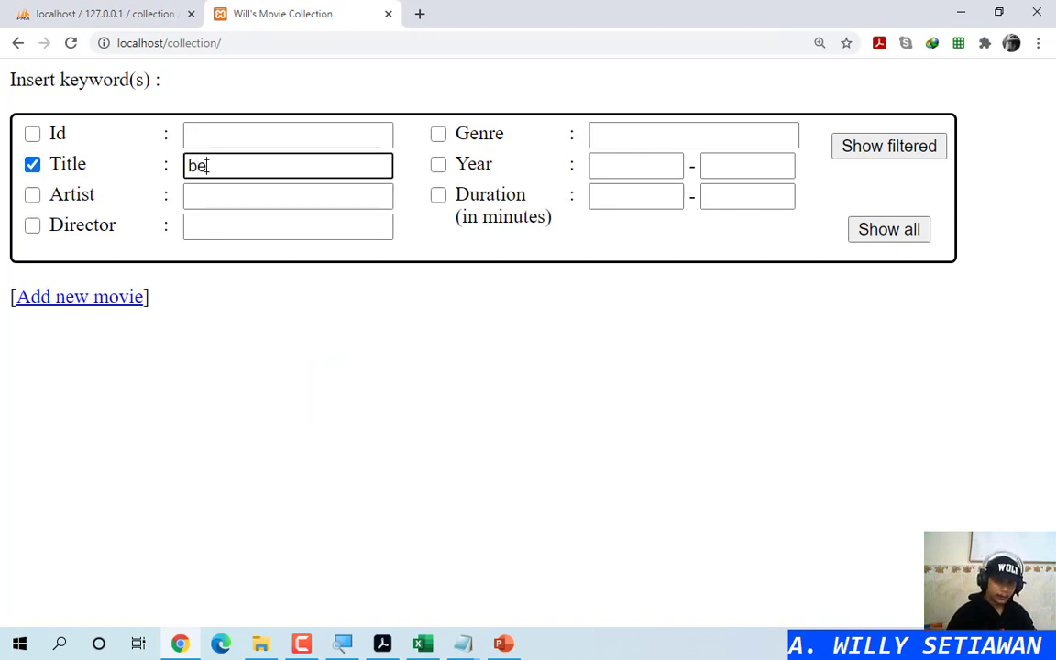
text(auty)
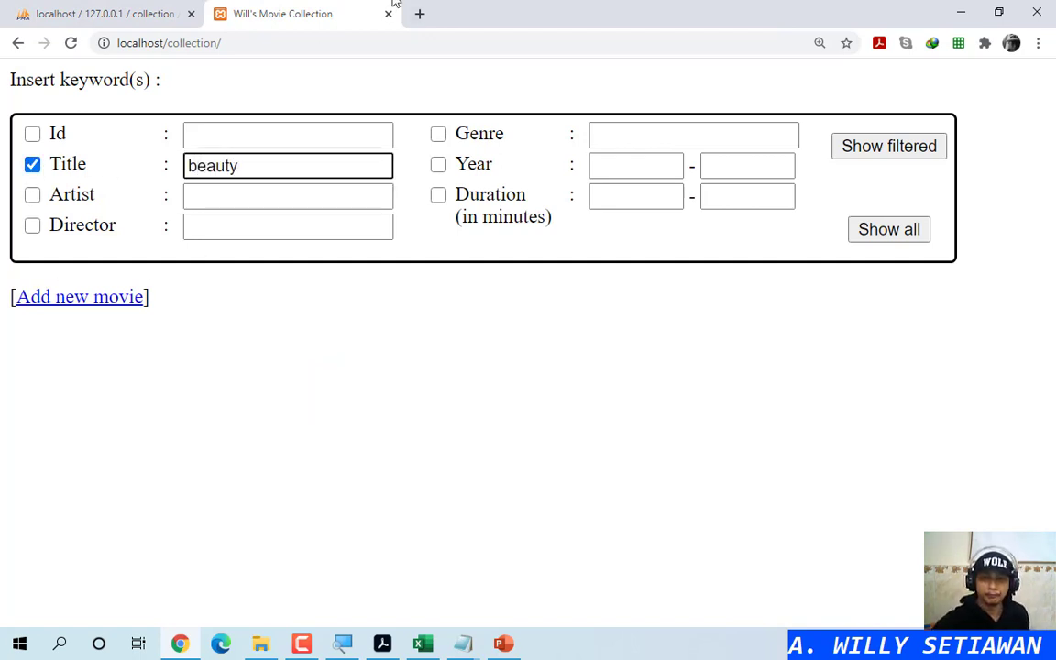
click(328, 163)
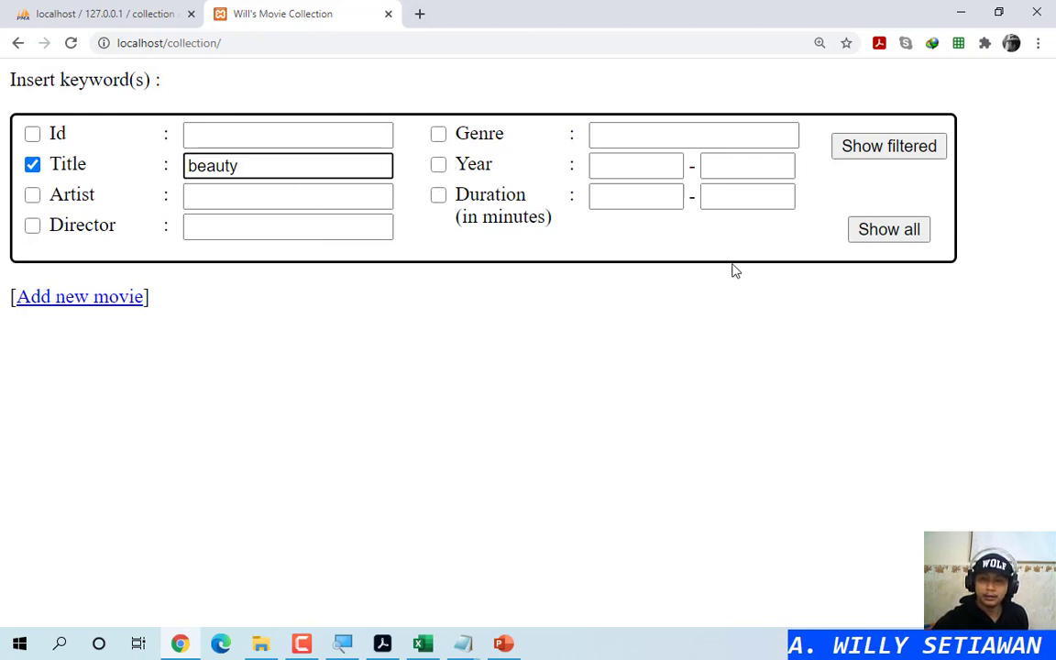
click(914, 152)
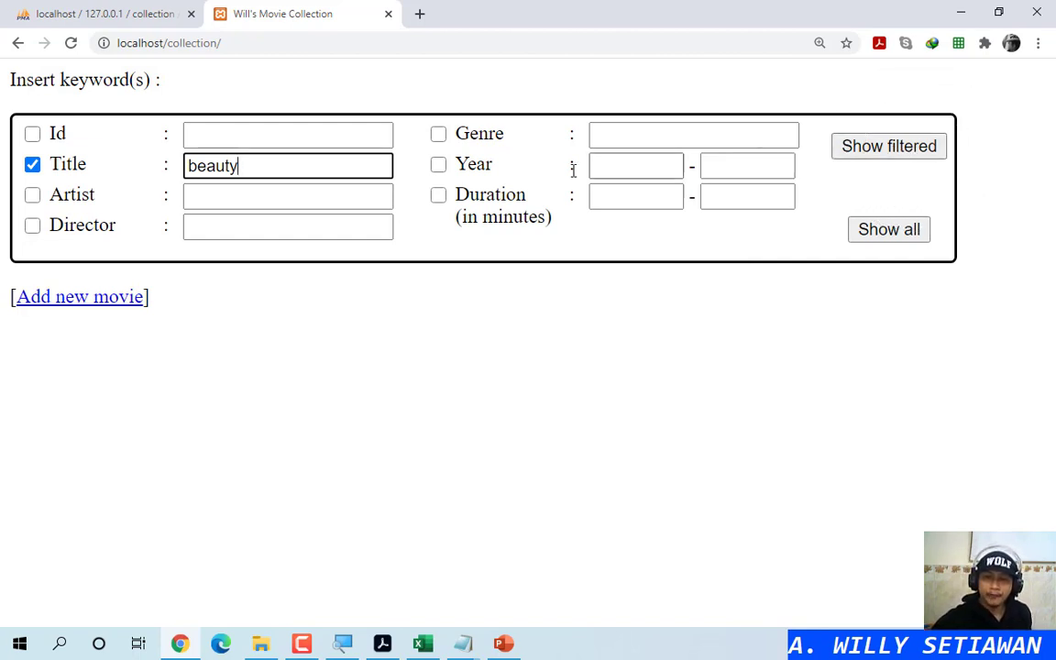
Step: Turn off the Title filter and review the form's filtered and show-all options against the movies table in phpMyAdmin
click(33, 166)
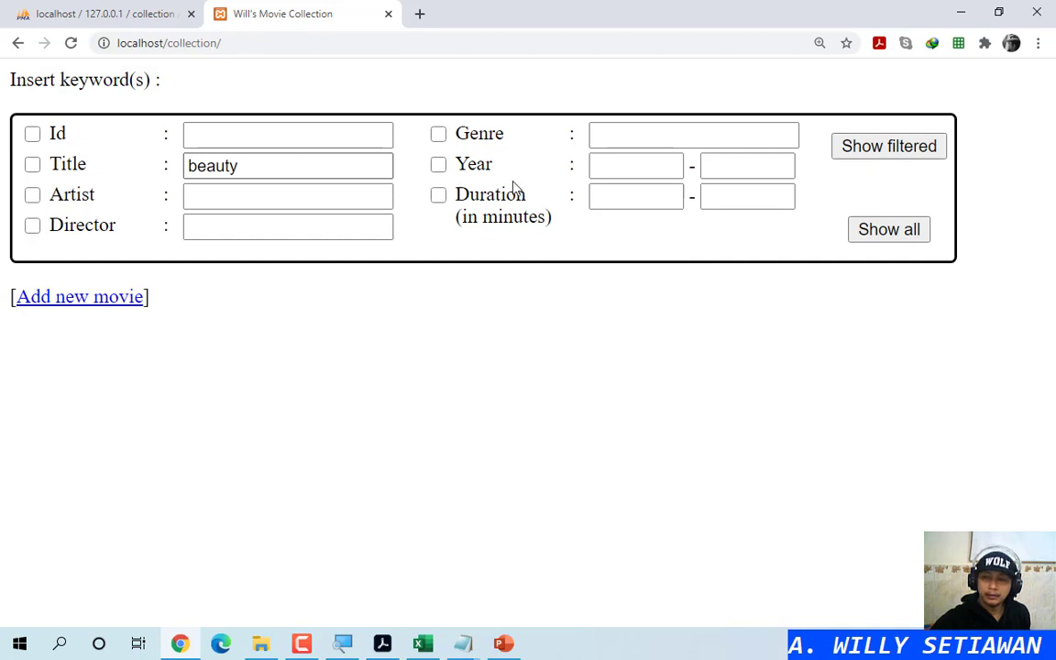
click(901, 232)
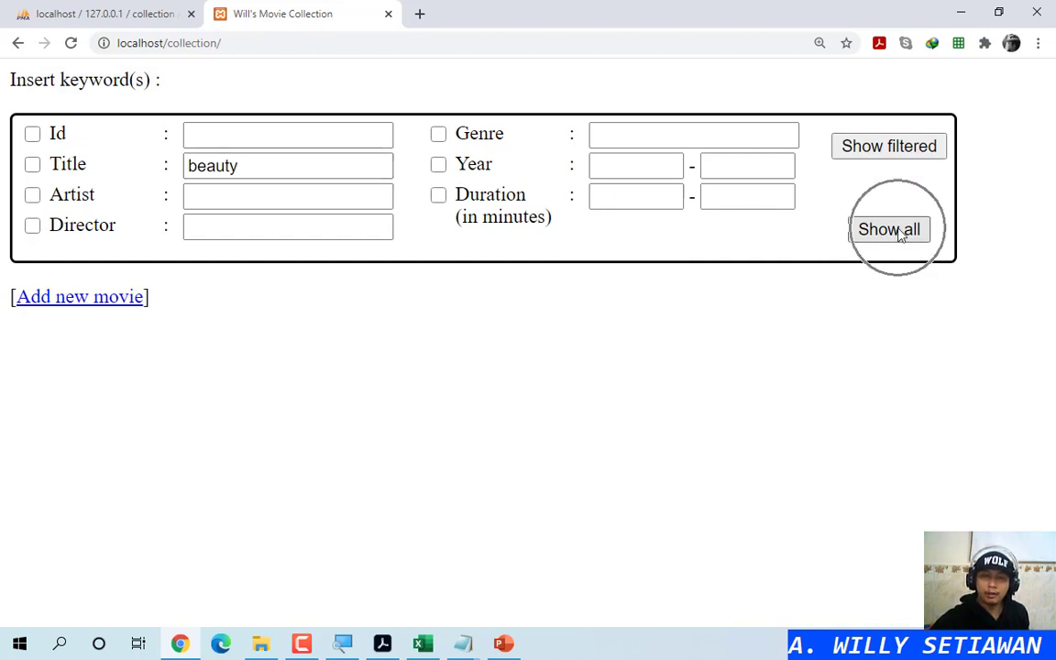
click(78, 10)
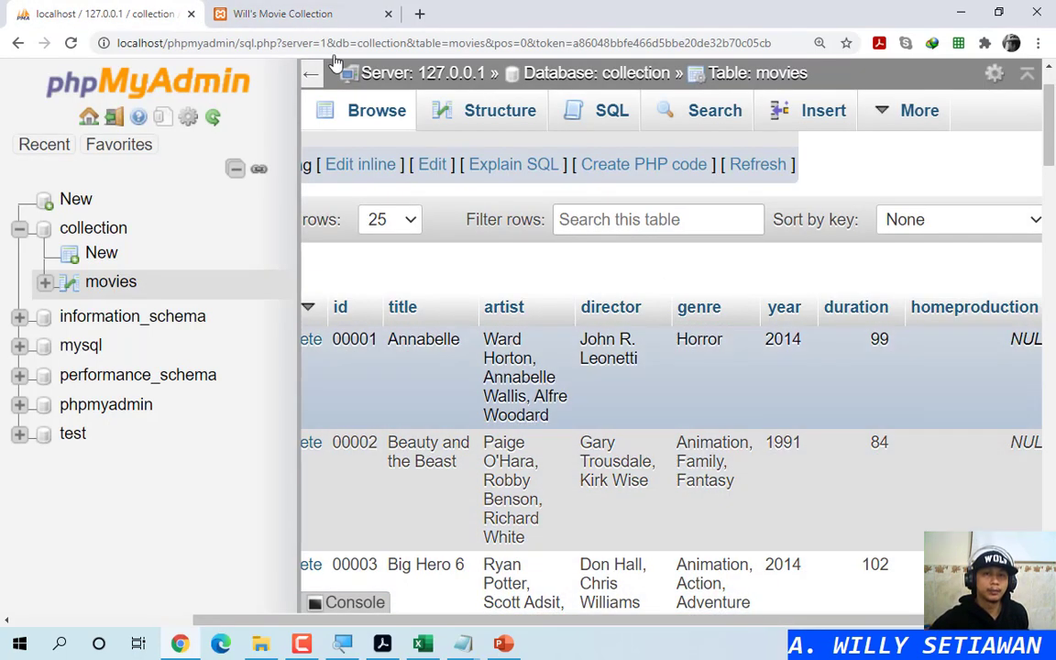
click(287, 8)
click(920, 148)
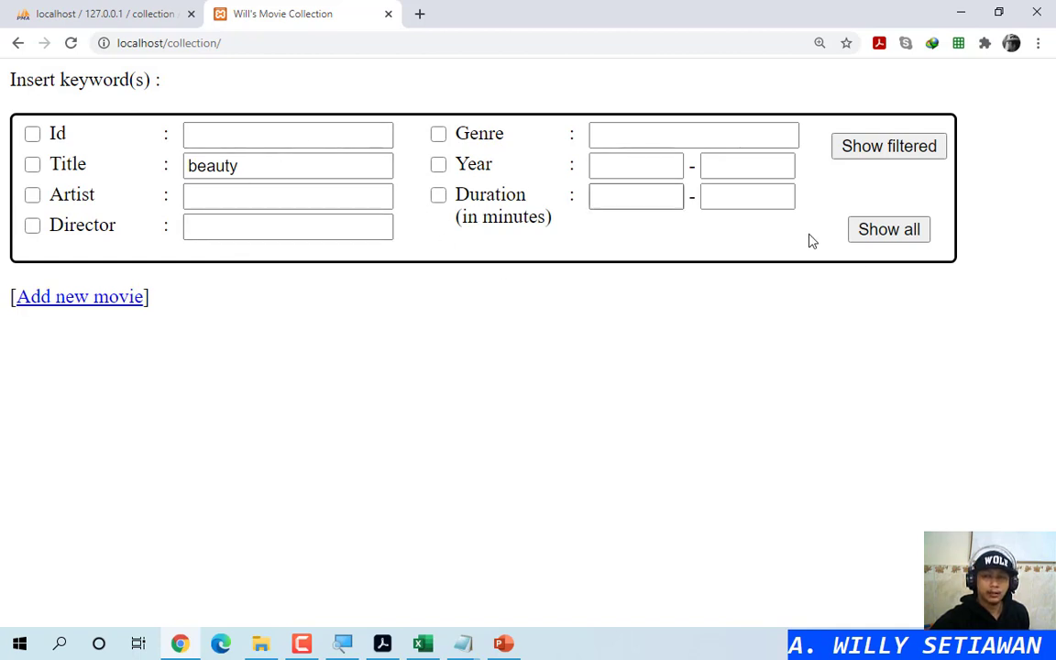
click(884, 146)
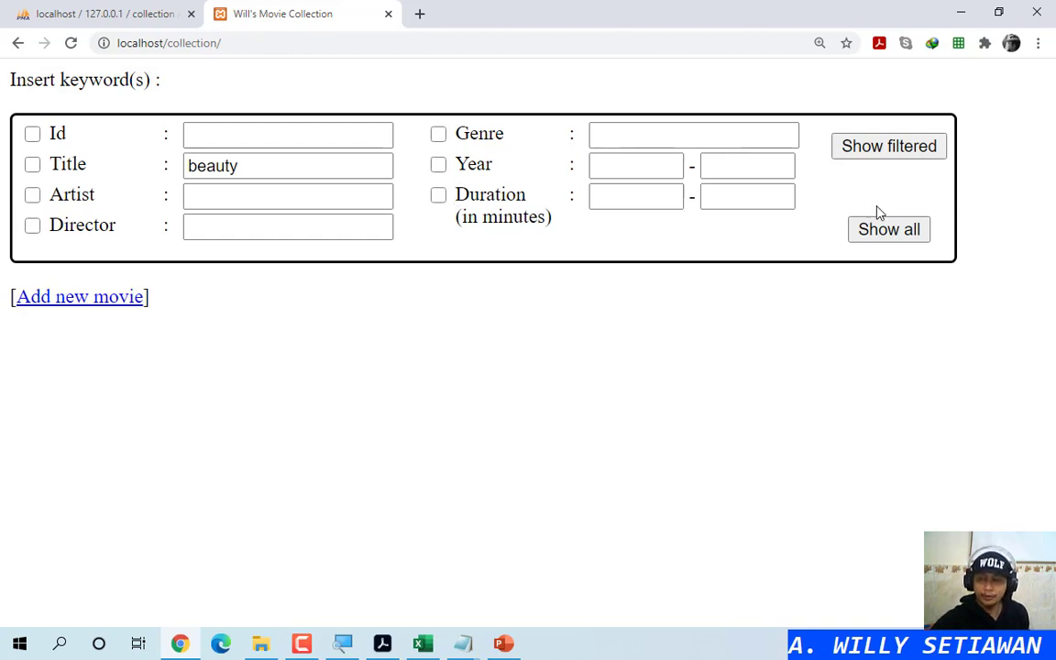
Step: Request all movies on the collection page and compare the database name it expects with the collection database in phpMyAdmin
click(894, 229)
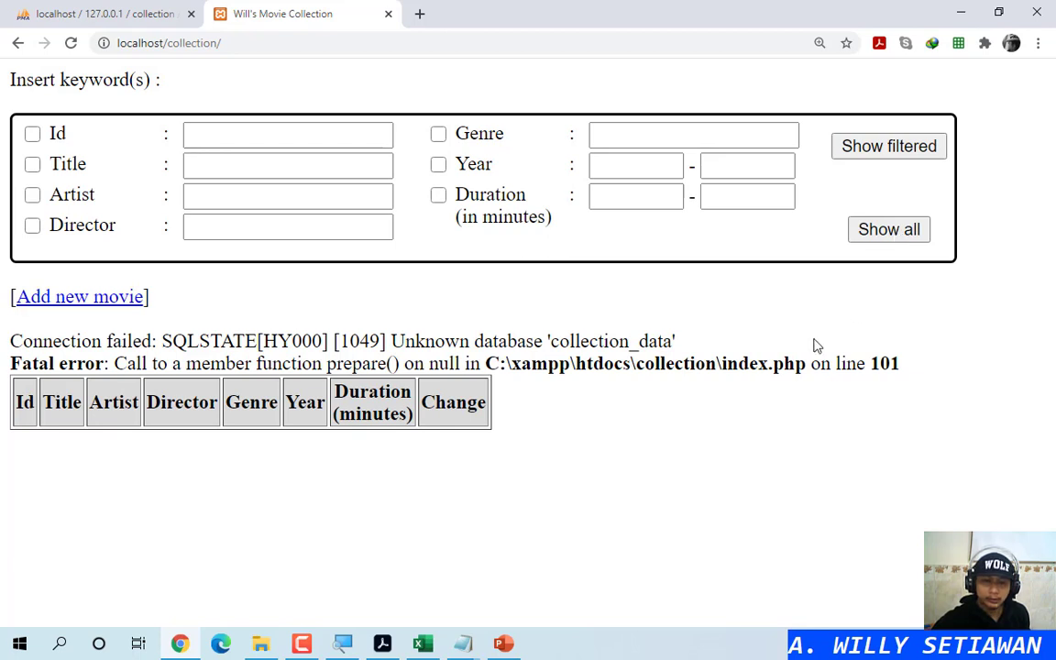
click(629, 341)
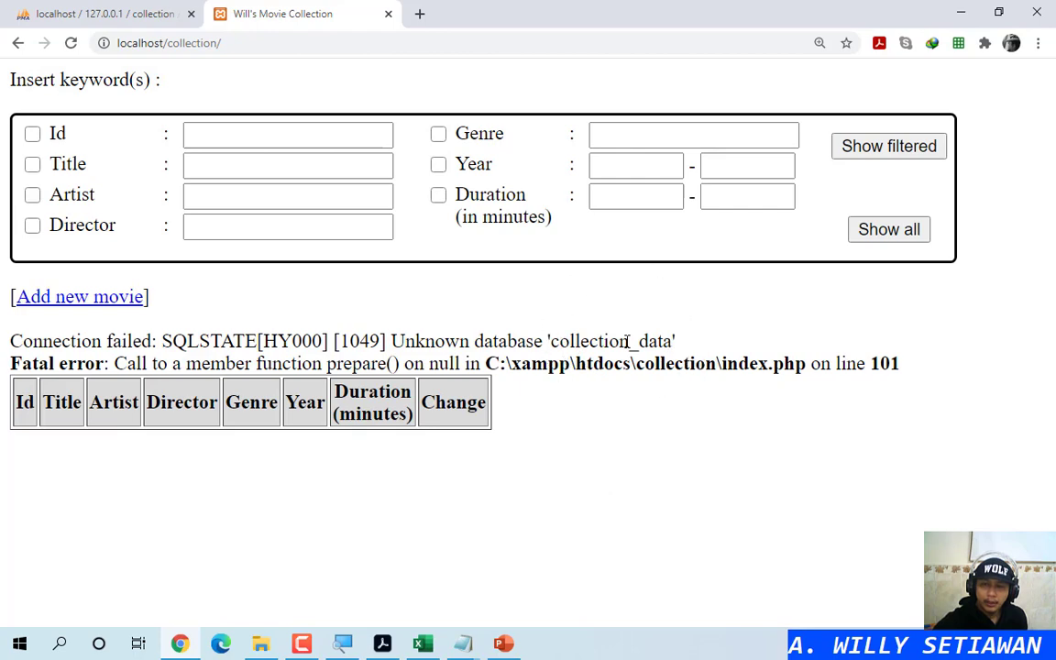
click(128, 14)
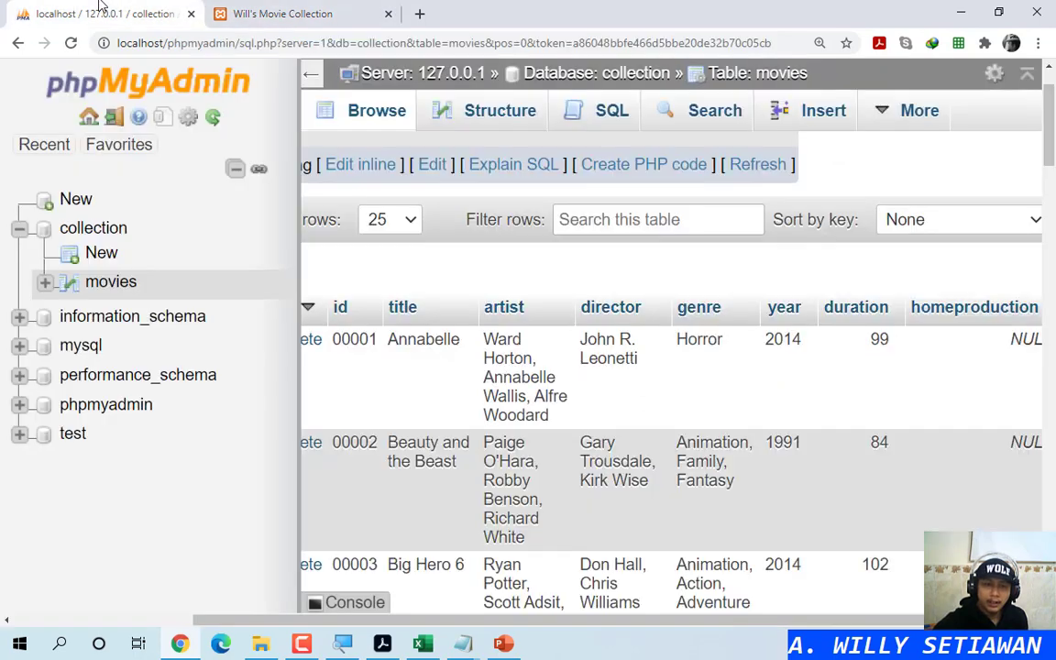
click(102, 233)
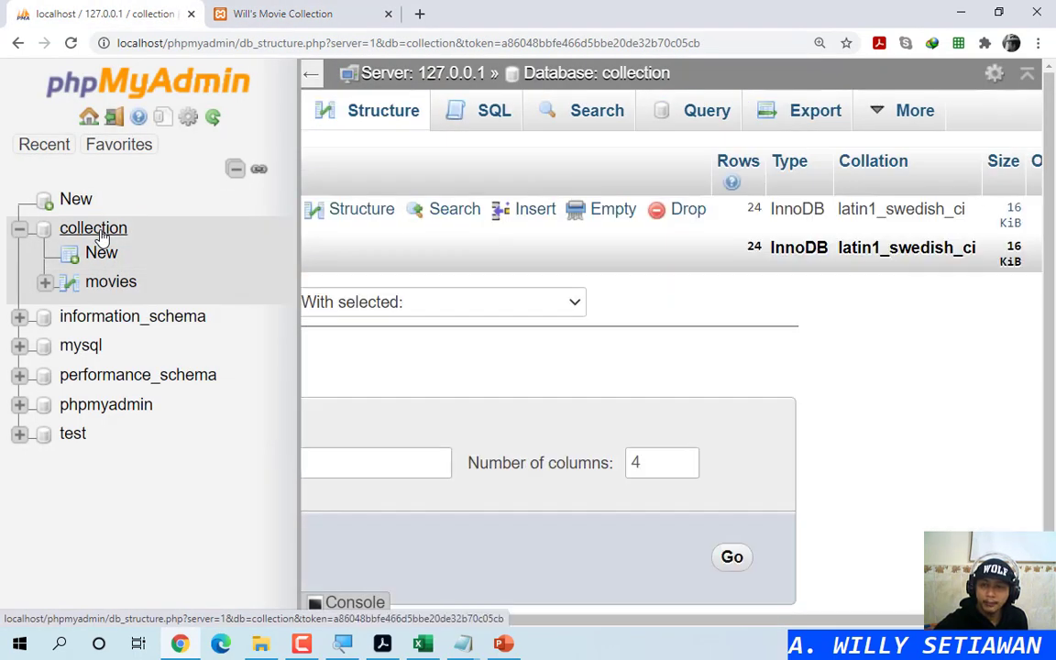
drag(735, 624, 495, 608)
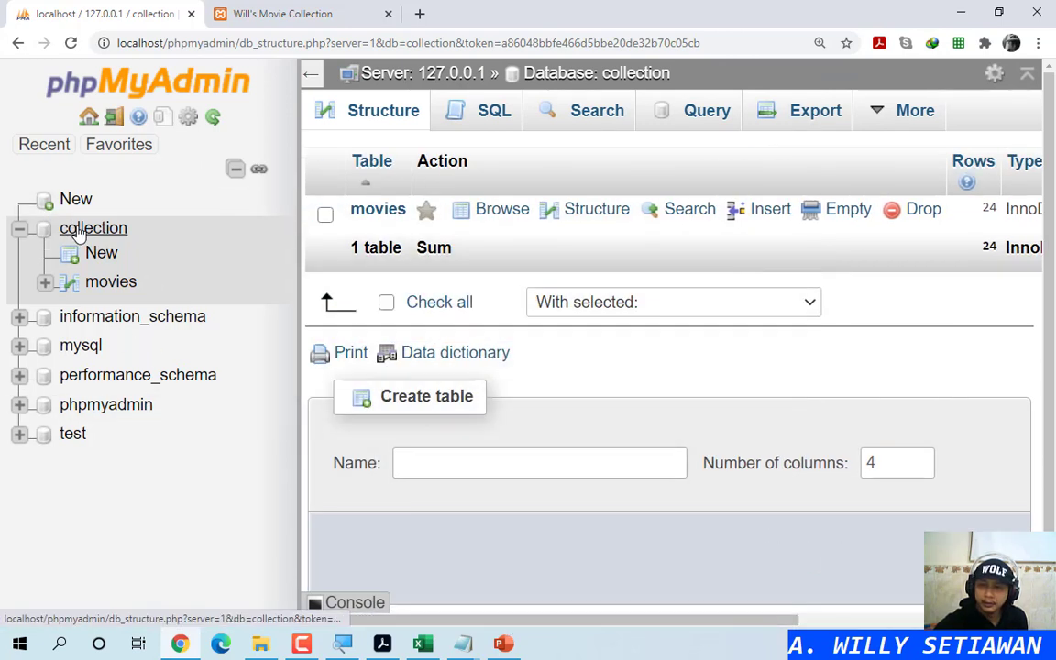
Step: Look through the phpMyAdmin home page and the collection database's structure page for a way to rename the database
click(89, 117)
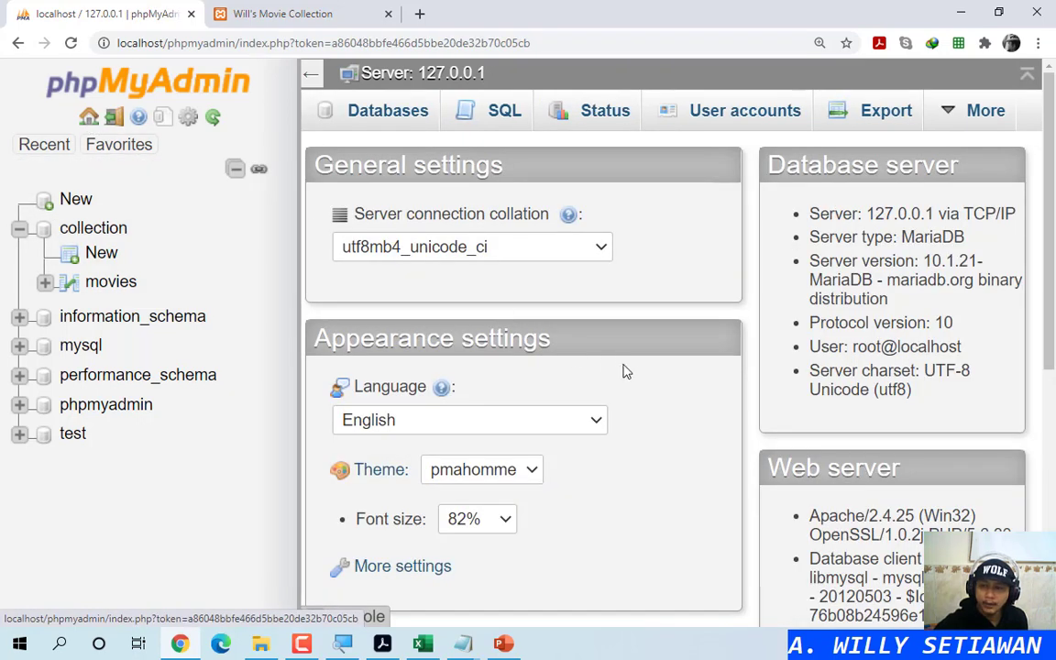
scroll(641, 372, down, 5)
scroll(641, 375, up, 5)
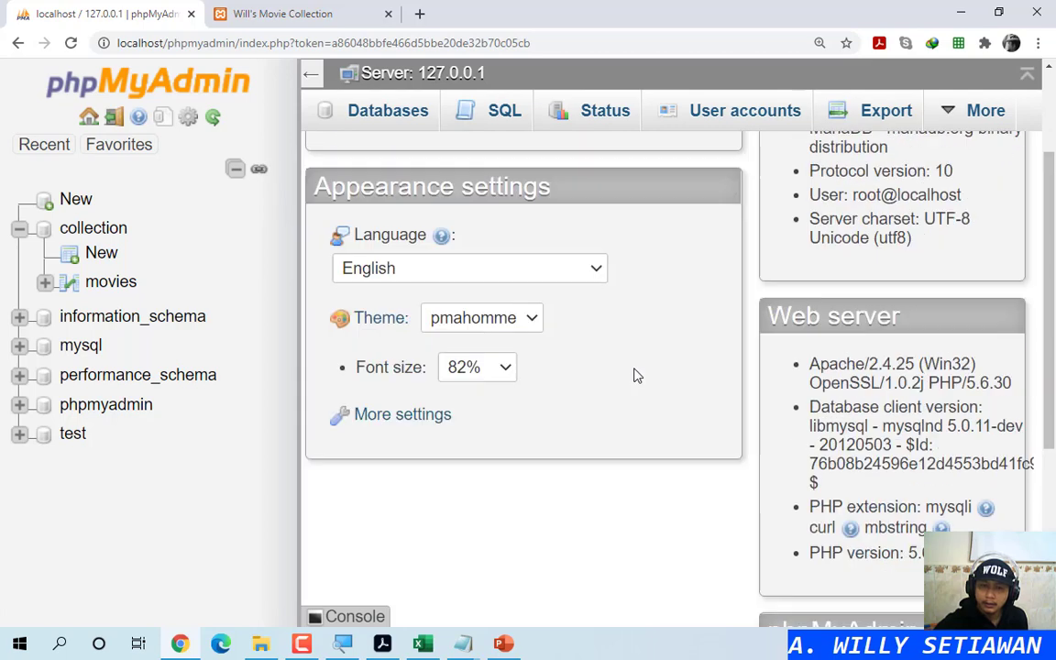
click(20, 227)
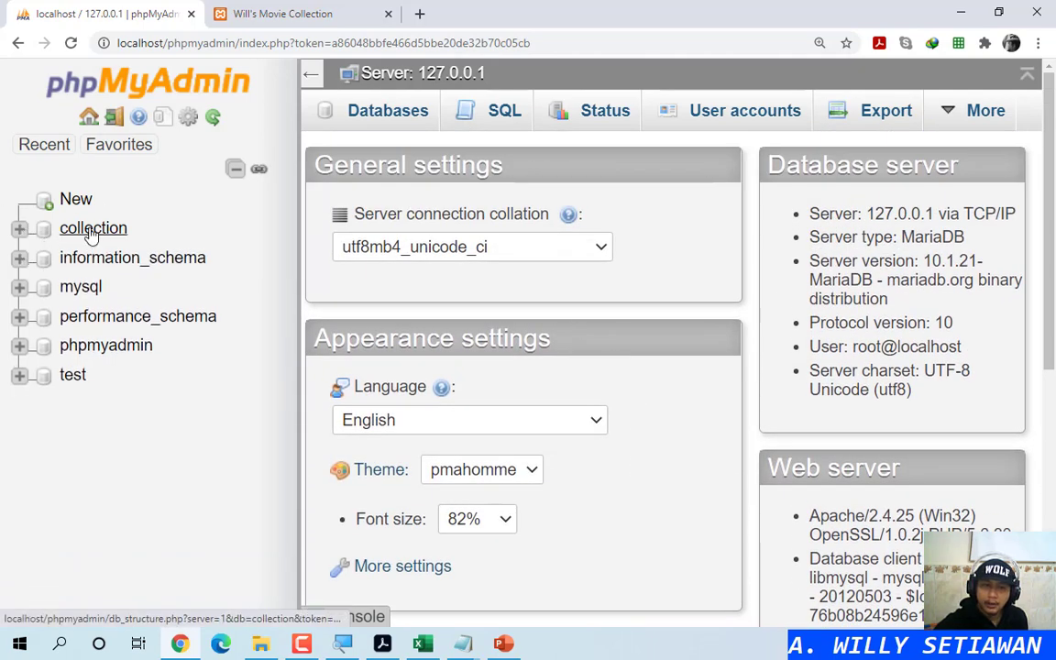
right_click(85, 229)
click(84, 231)
scroll(622, 417, down, 1)
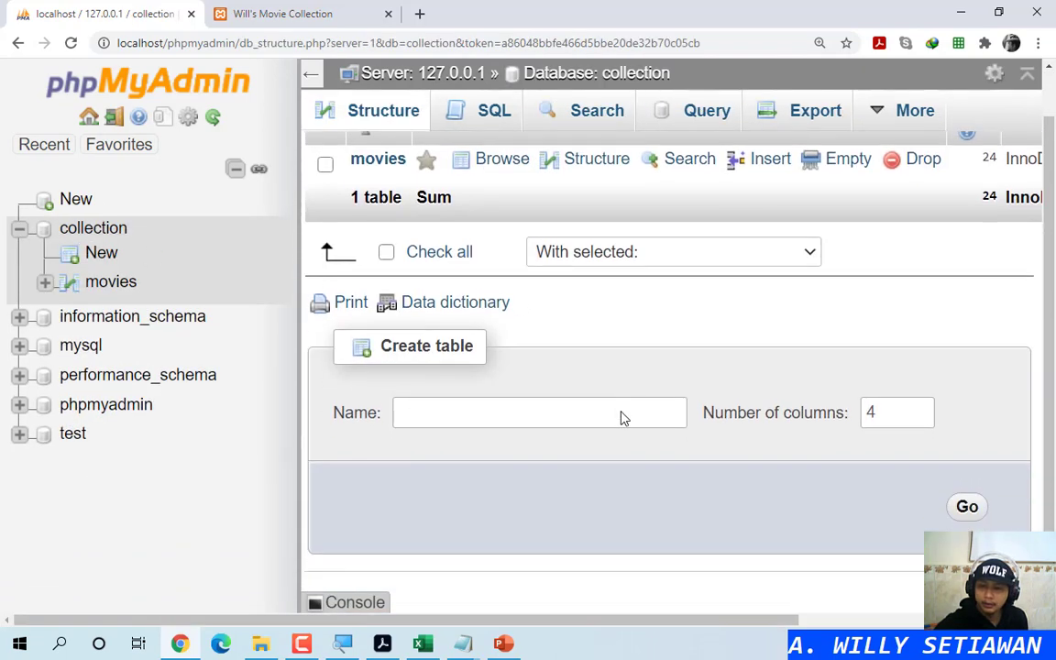
scroll(622, 412, up, 1)
Step: Rename the collection database to collection_data and check the movies table inside it
mouse_move(877, 113)
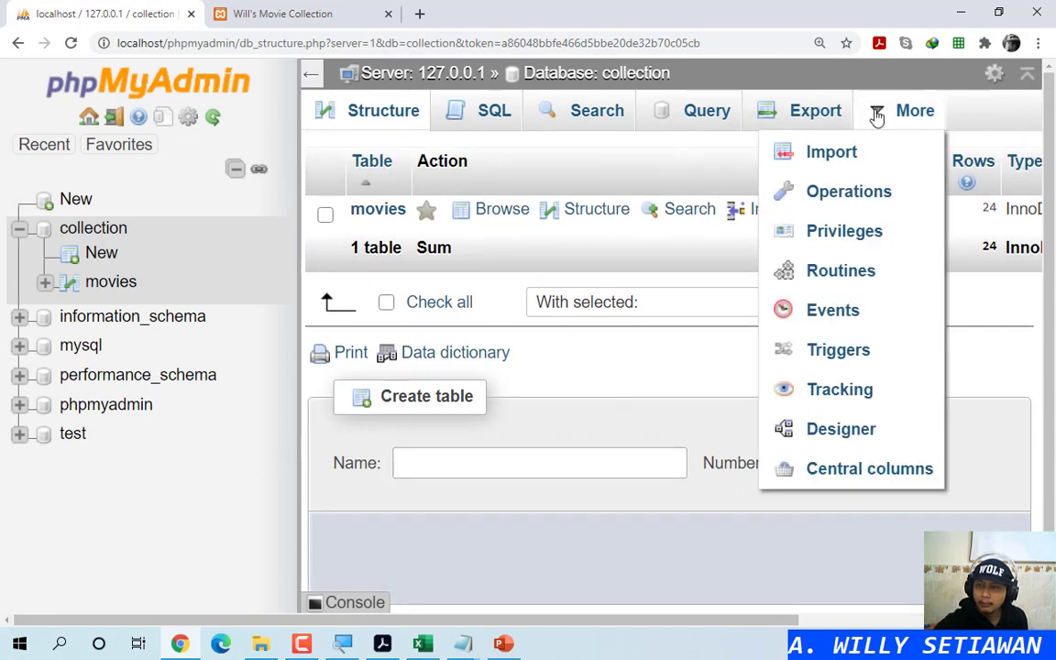
click(849, 192)
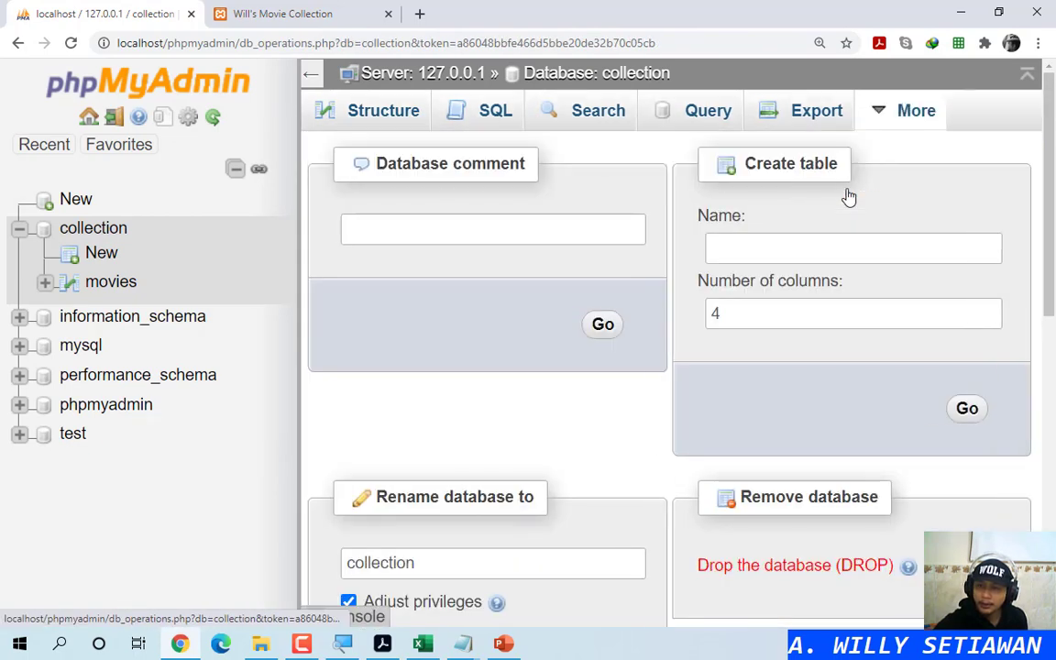
scroll(616, 332, down, 2)
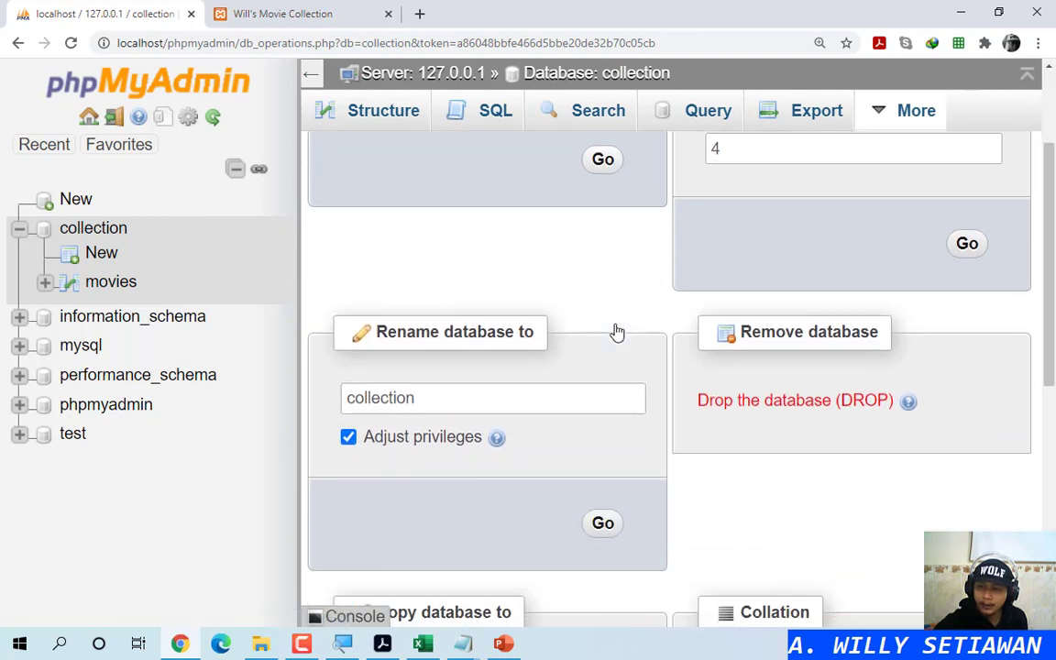
click(466, 404)
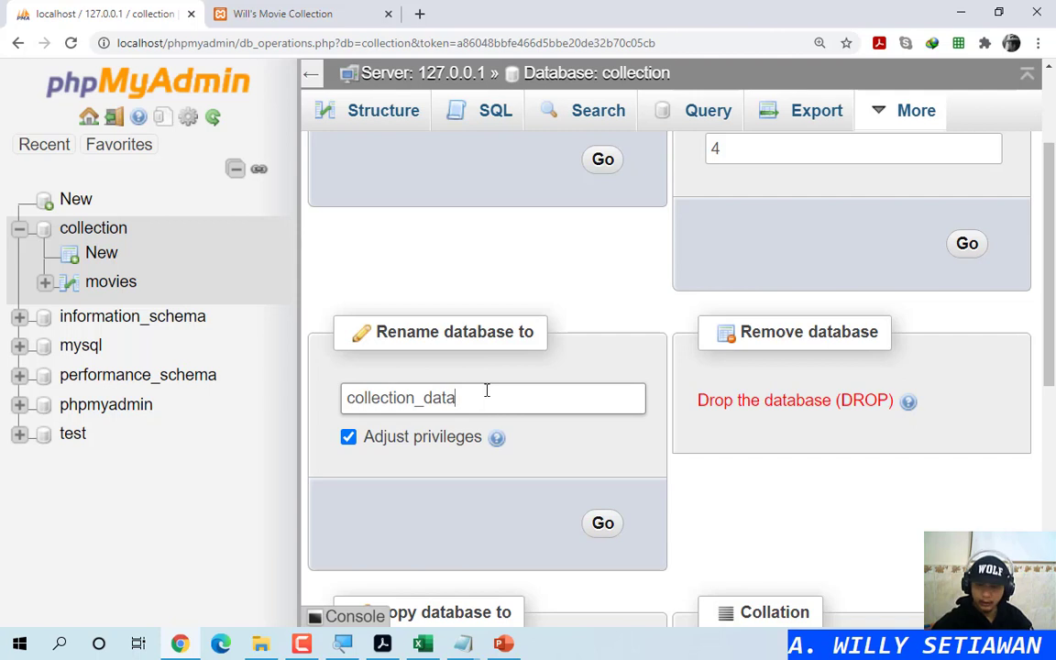
text(_data)
click(605, 525)
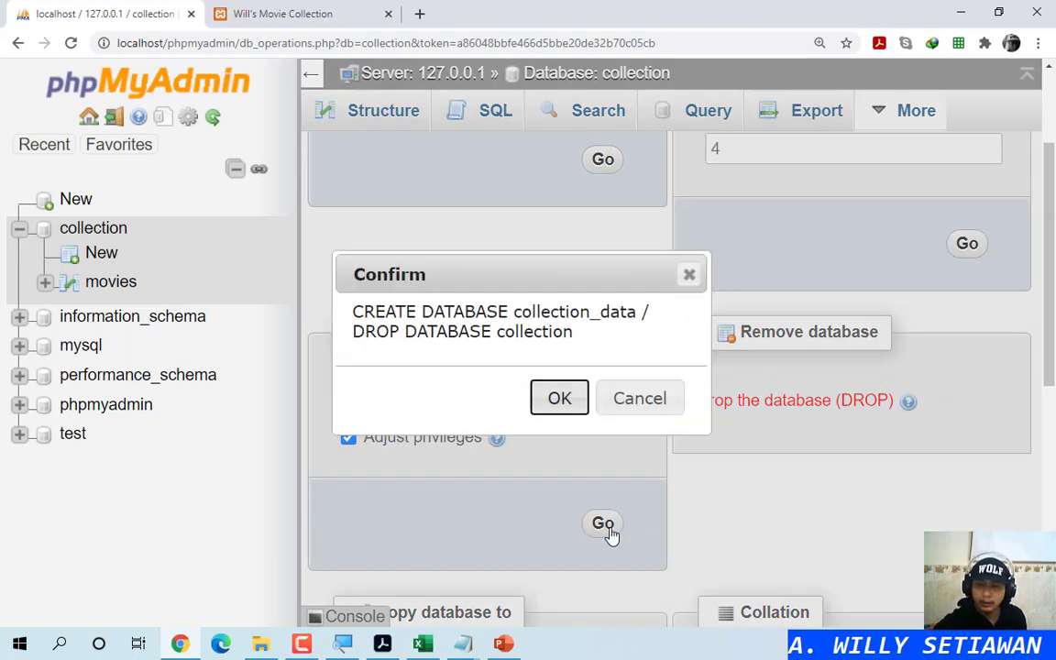
click(559, 399)
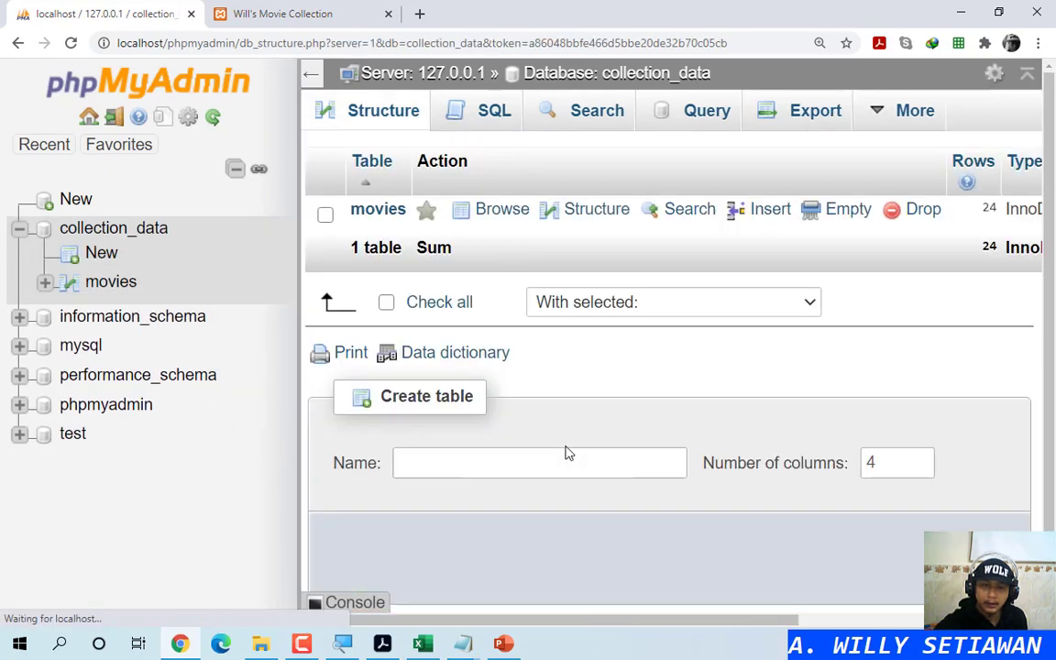
click(116, 285)
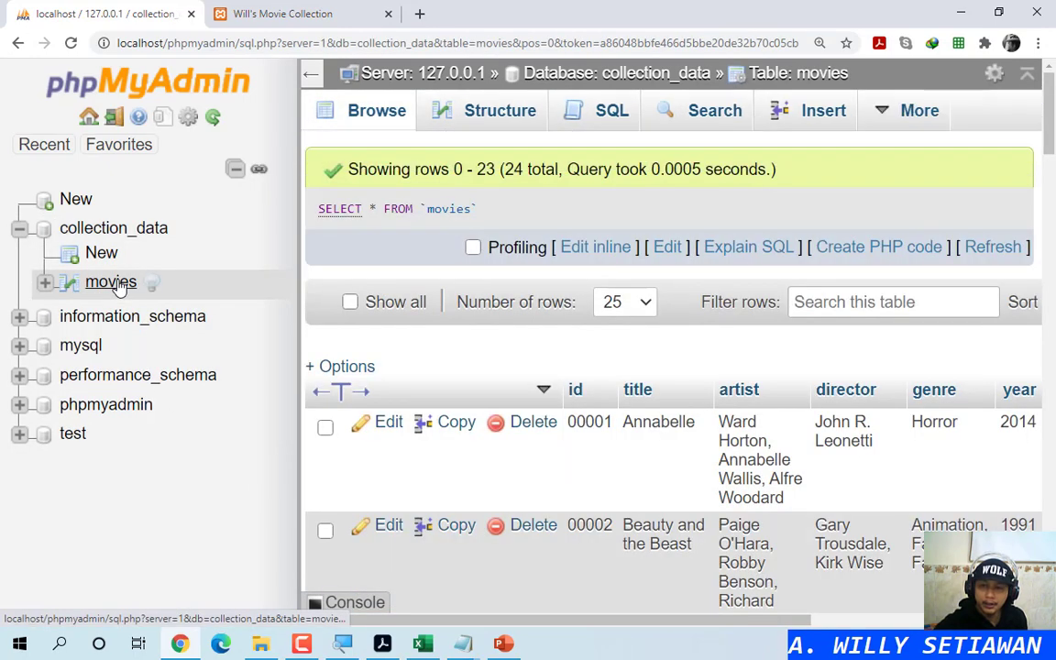
click(88, 226)
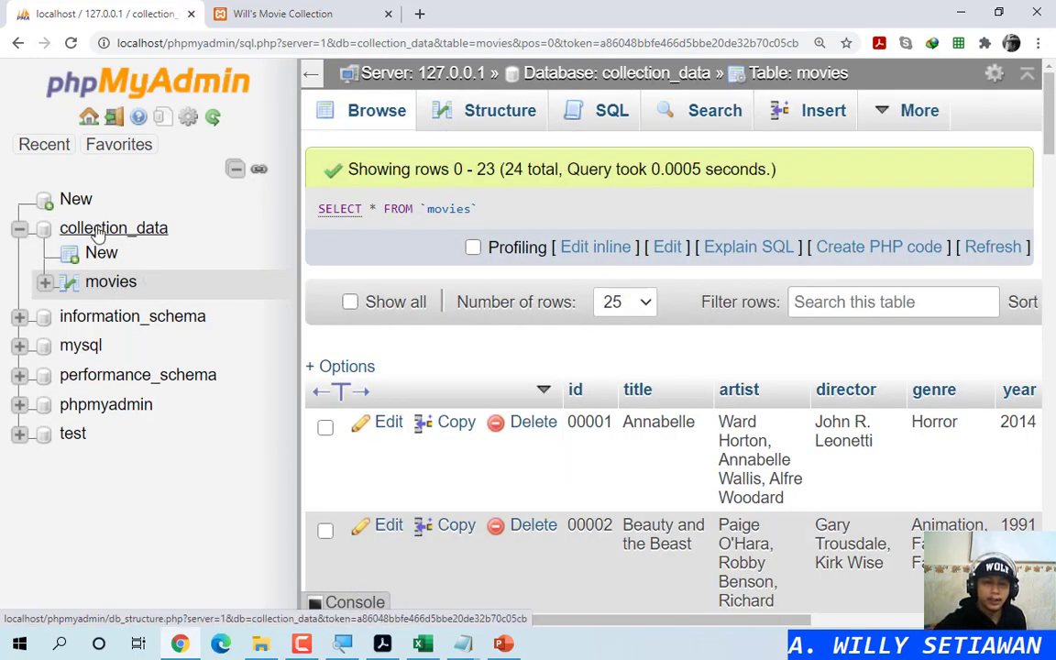
Step: Return to the Will's Movie Collection page and show all movies
click(284, 13)
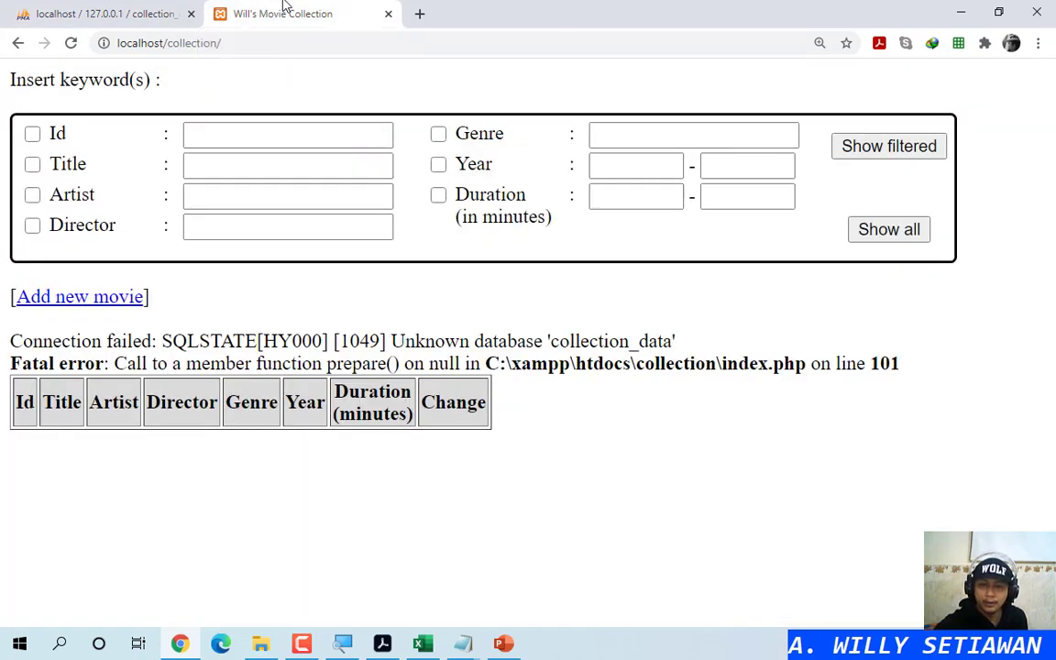
click(71, 44)
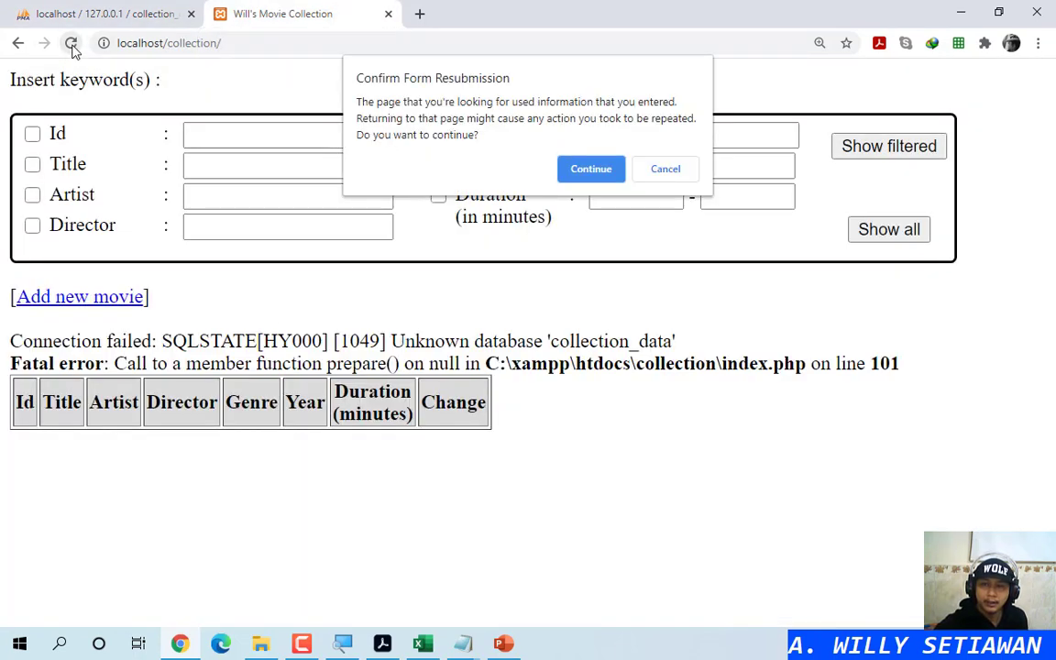
click(663, 173)
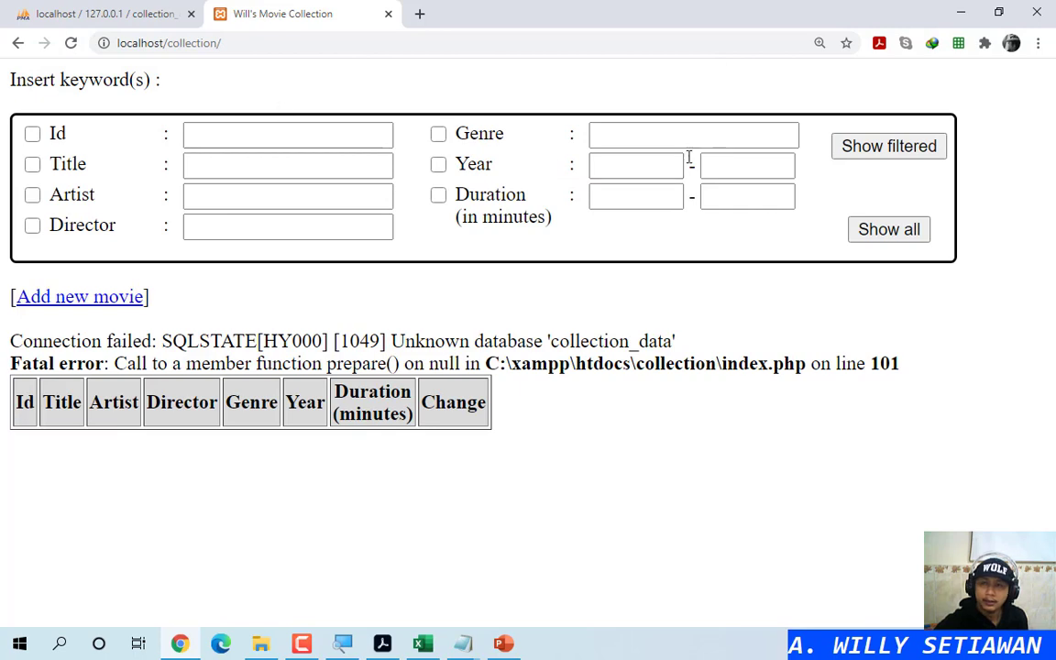
click(887, 230)
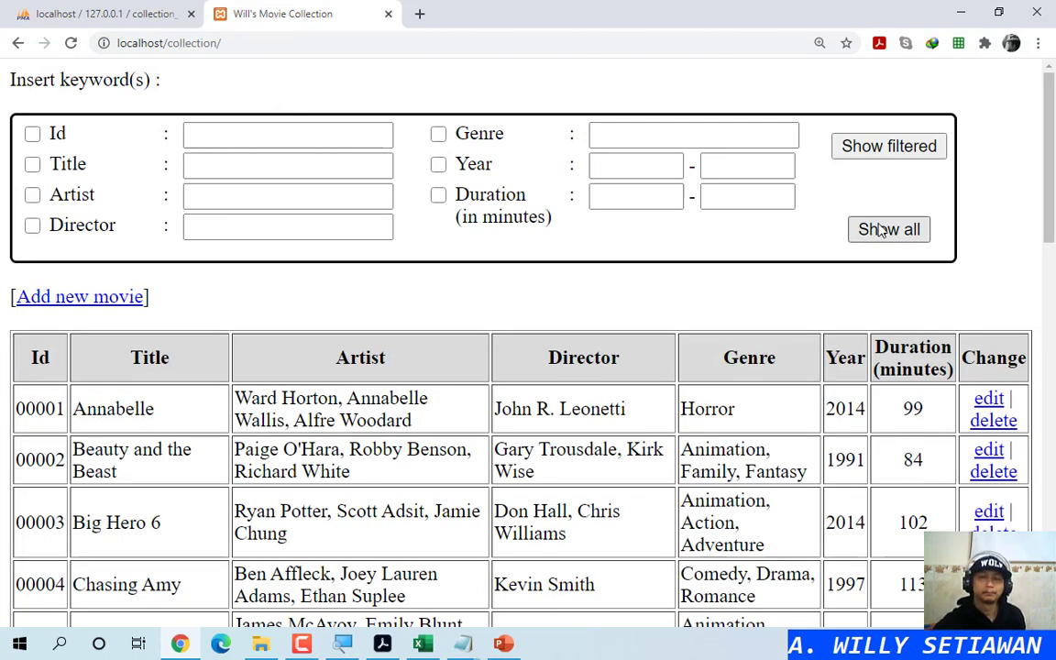
Step: Review the full movie list on the collection page down to the number of movies found
click(216, 140)
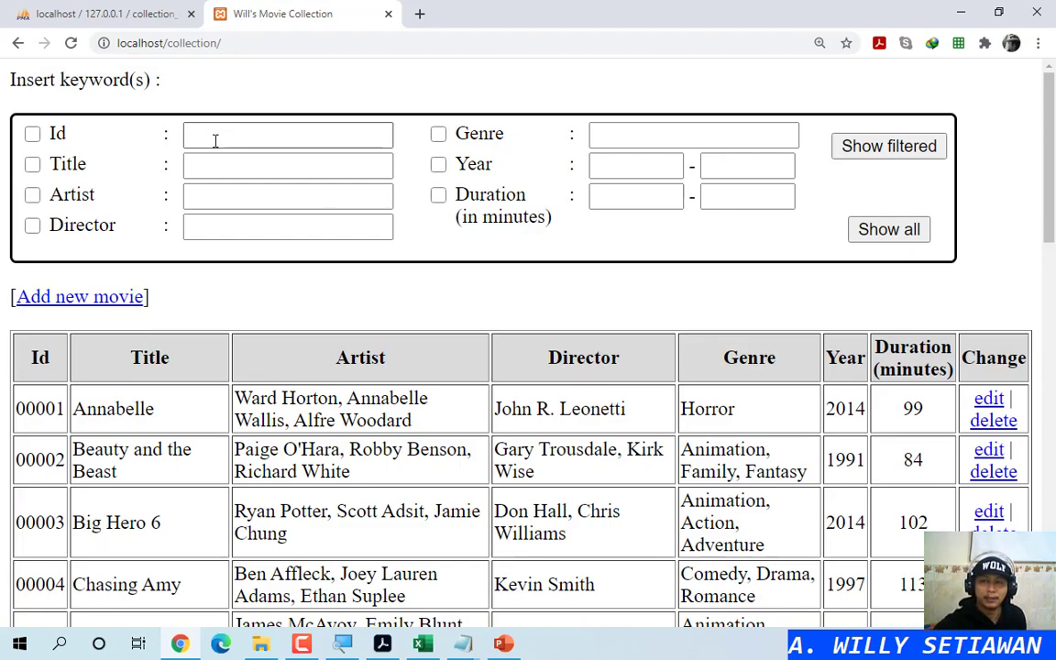
scroll(335, 365, down, 9)
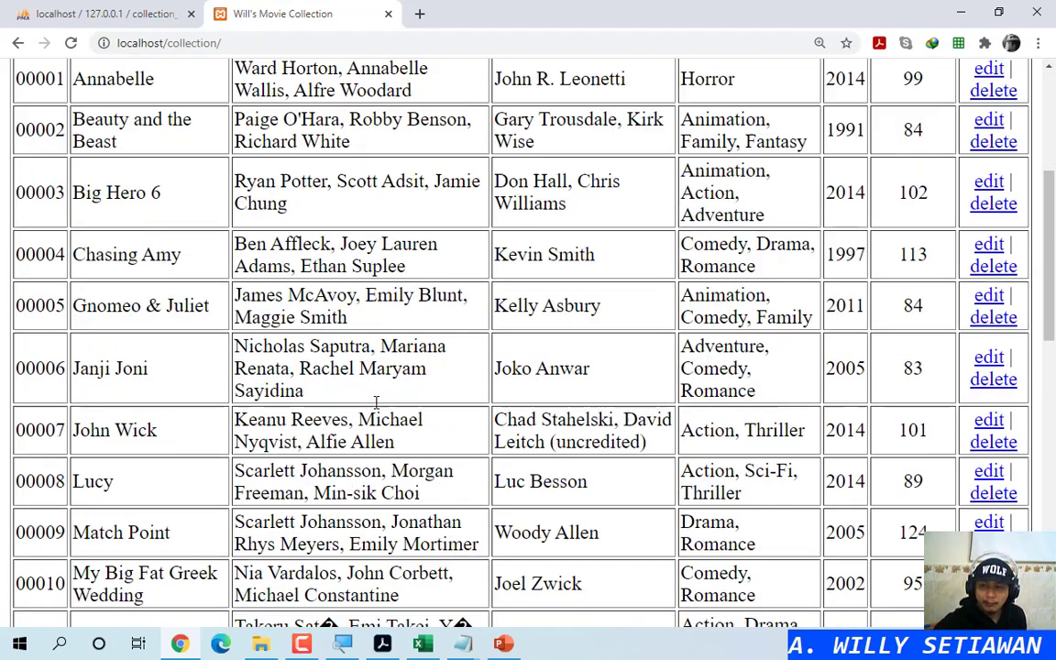
scroll(374, 401, down, 4)
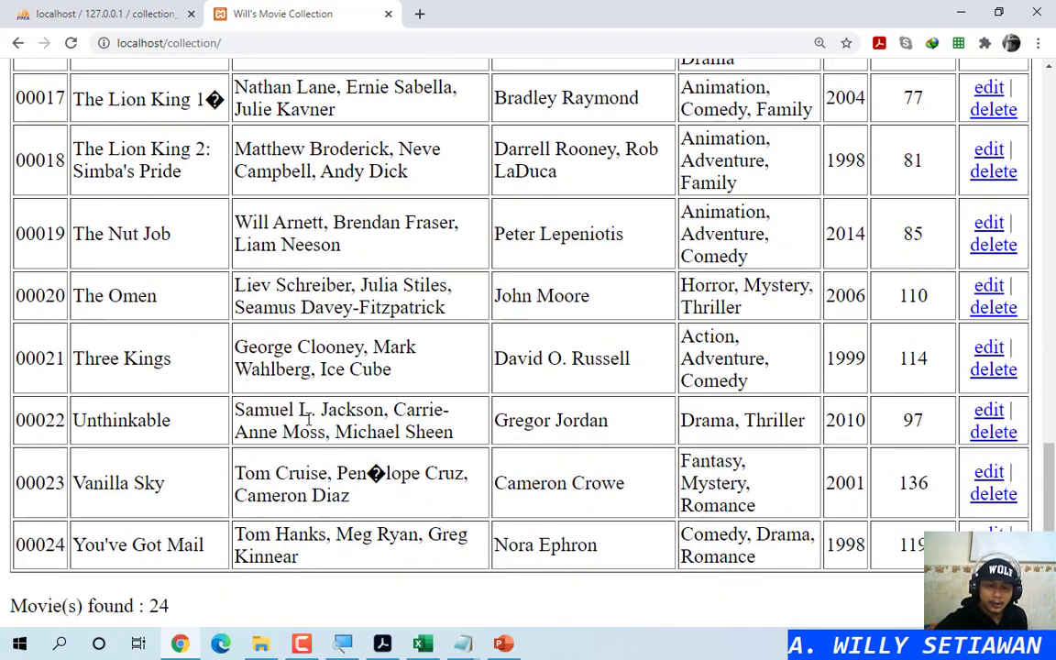
drag(146, 603, 170, 604)
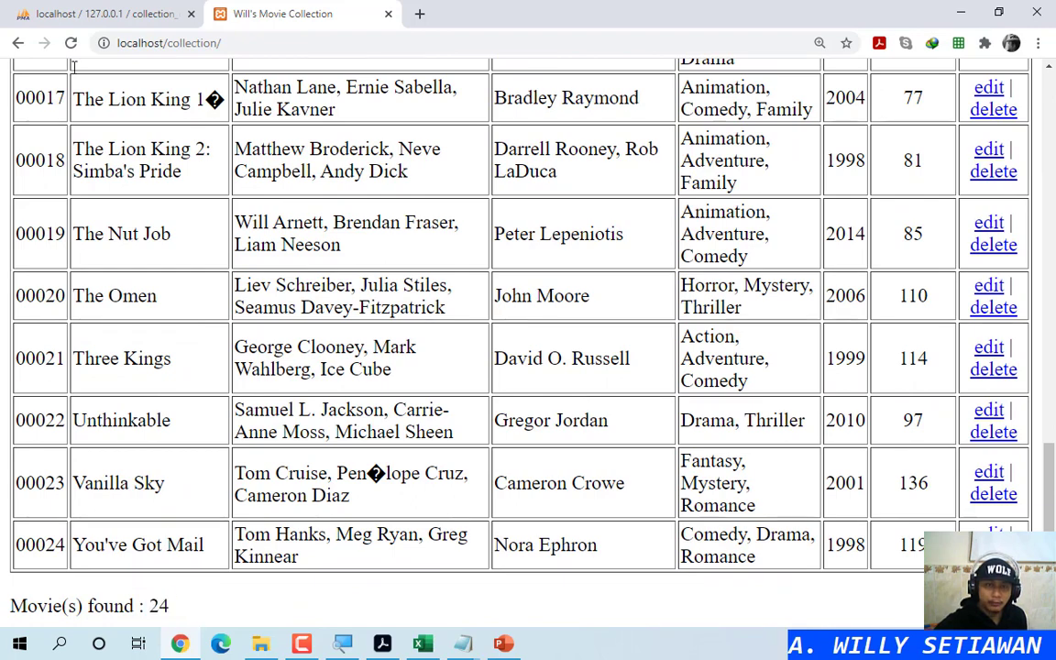
Step: Browse the movies table of collection_data in phpMyAdmin and check its last record's id against the collection page's movie count
click(101, 13)
click(111, 283)
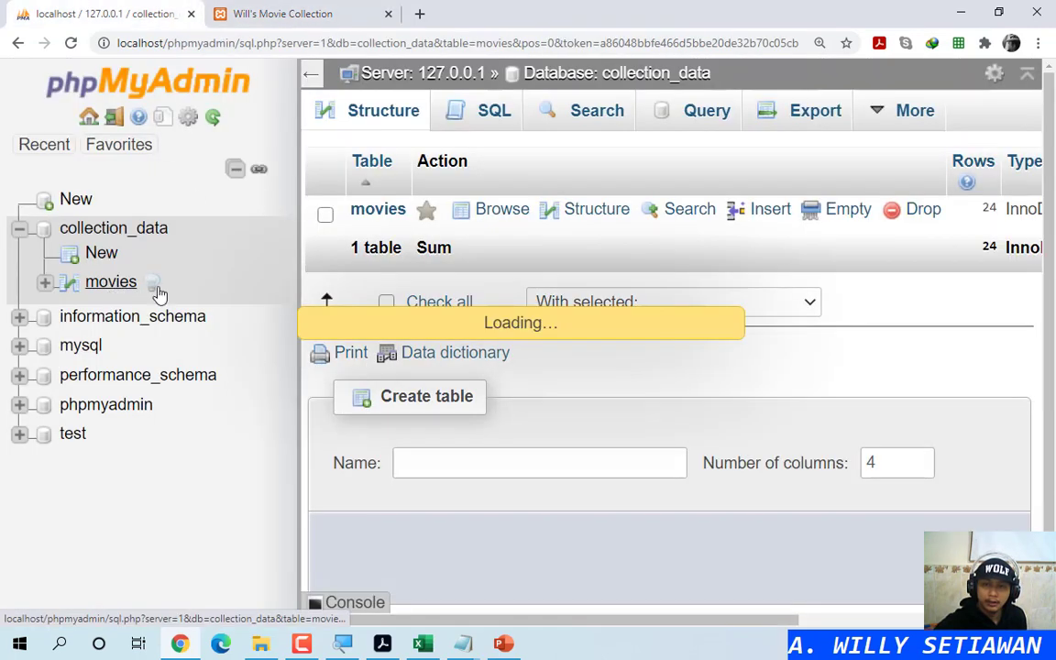
scroll(683, 356, down, 20)
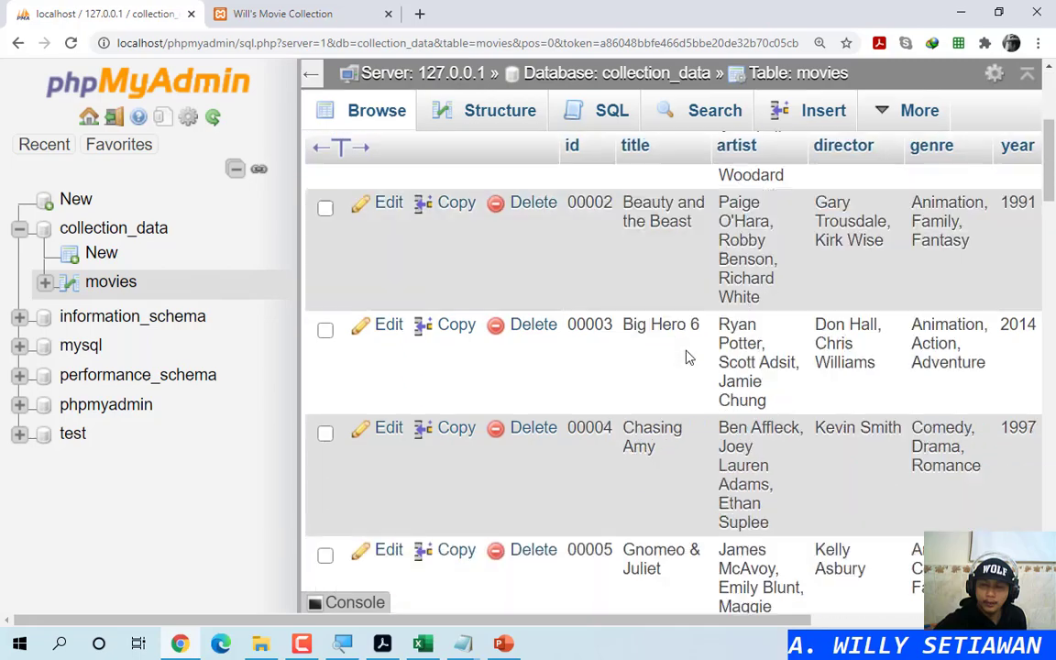
scroll(692, 365, down, 3)
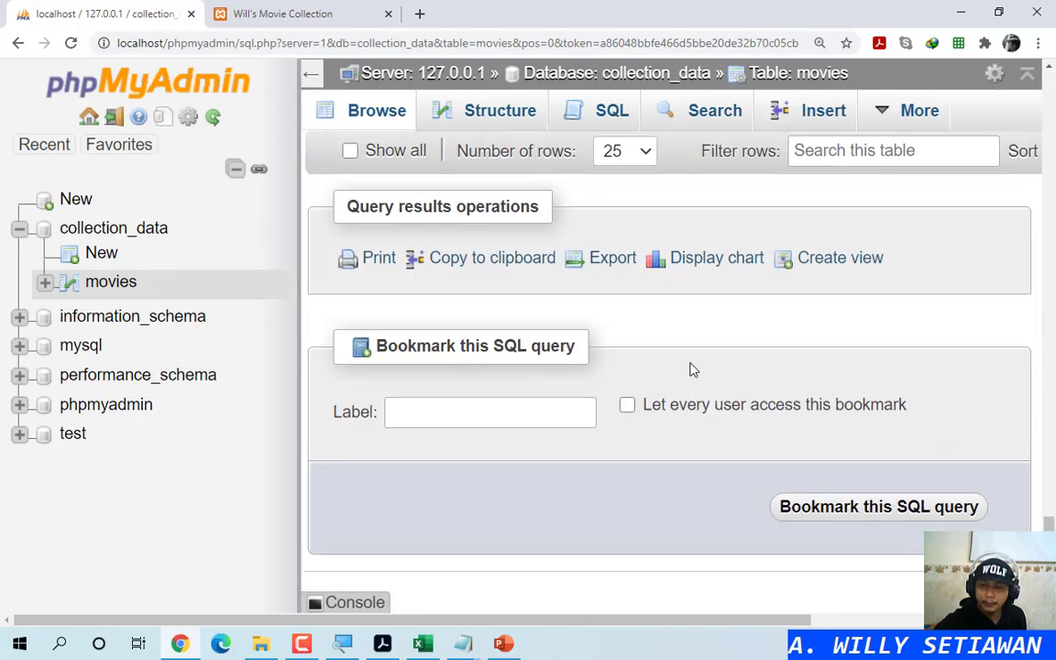
scroll(642, 385, up, 5)
key(ctrl)
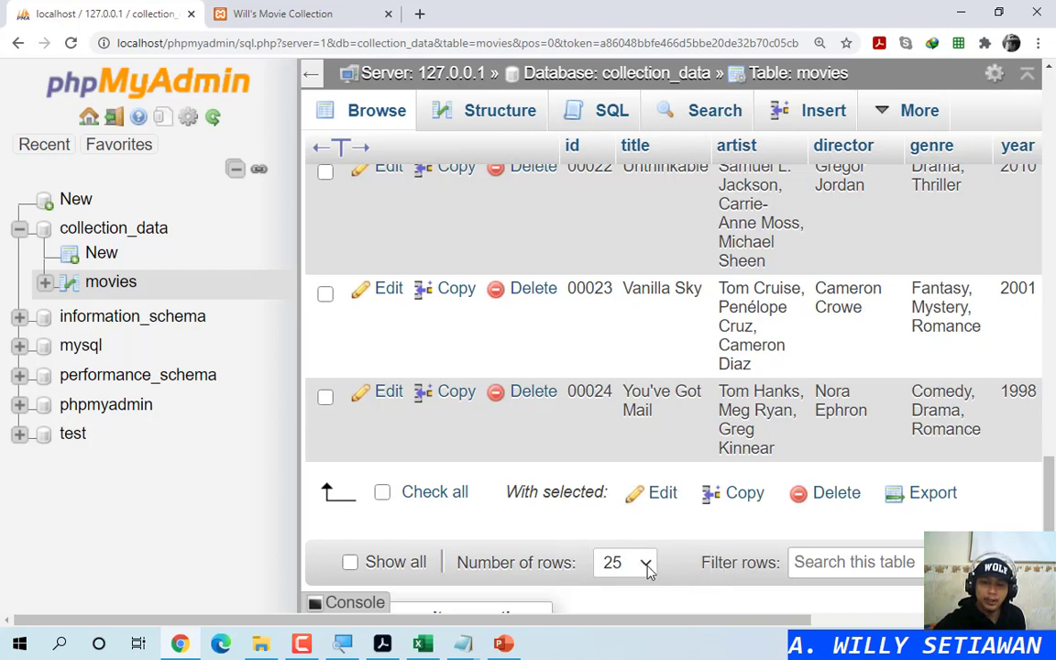
key(ctrl)
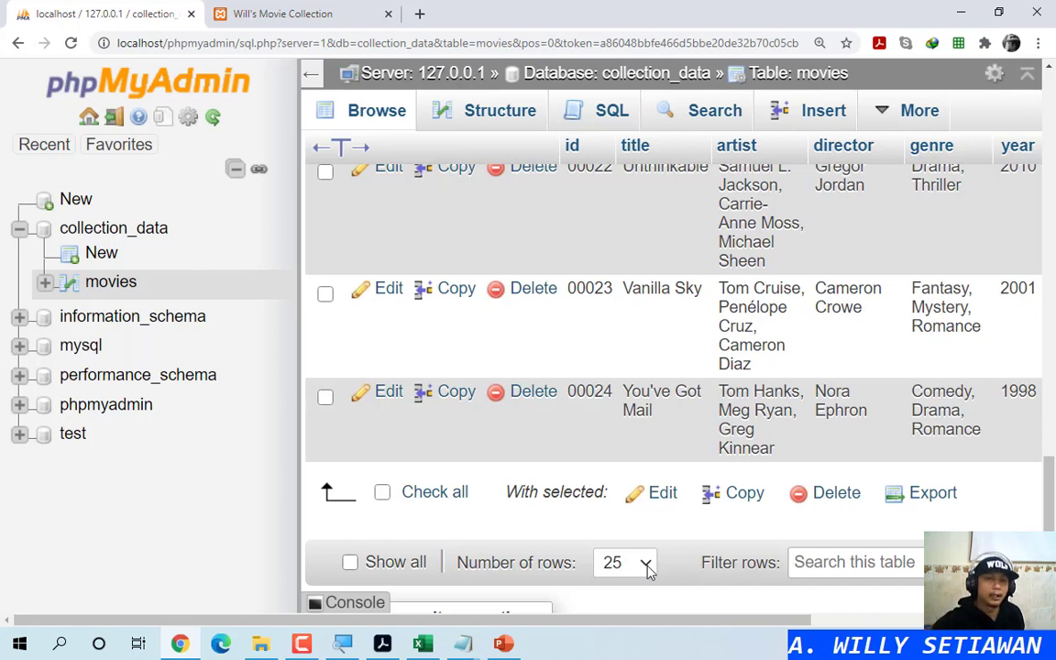
key(ctrl)
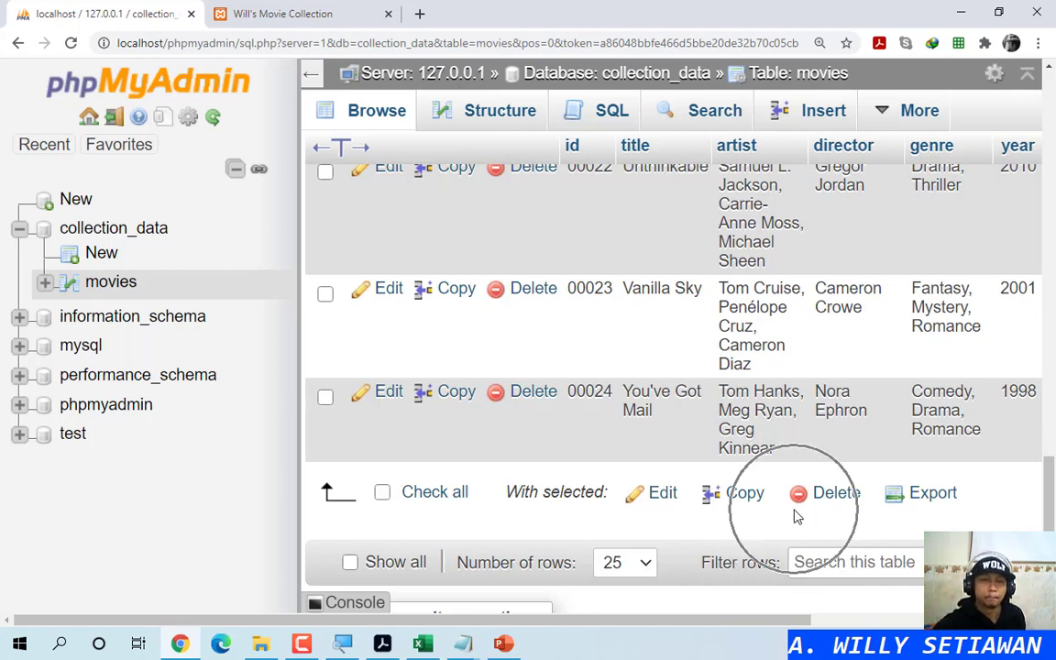
key(ctrl)
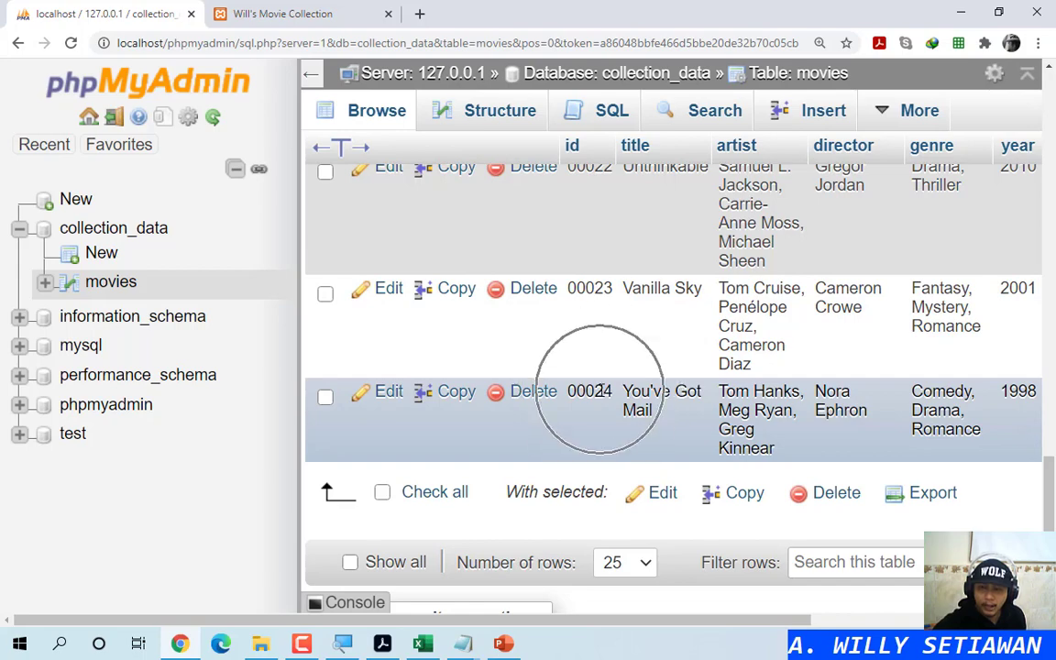
scroll(581, 414, up, 3)
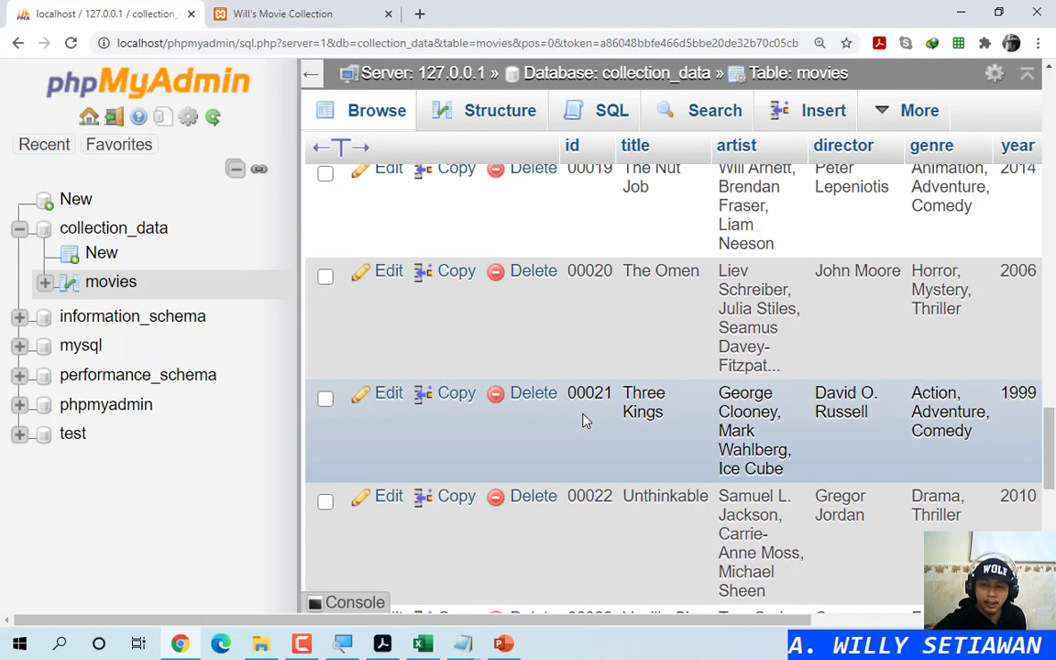
scroll(585, 430, down, 3)
key(ctrl)
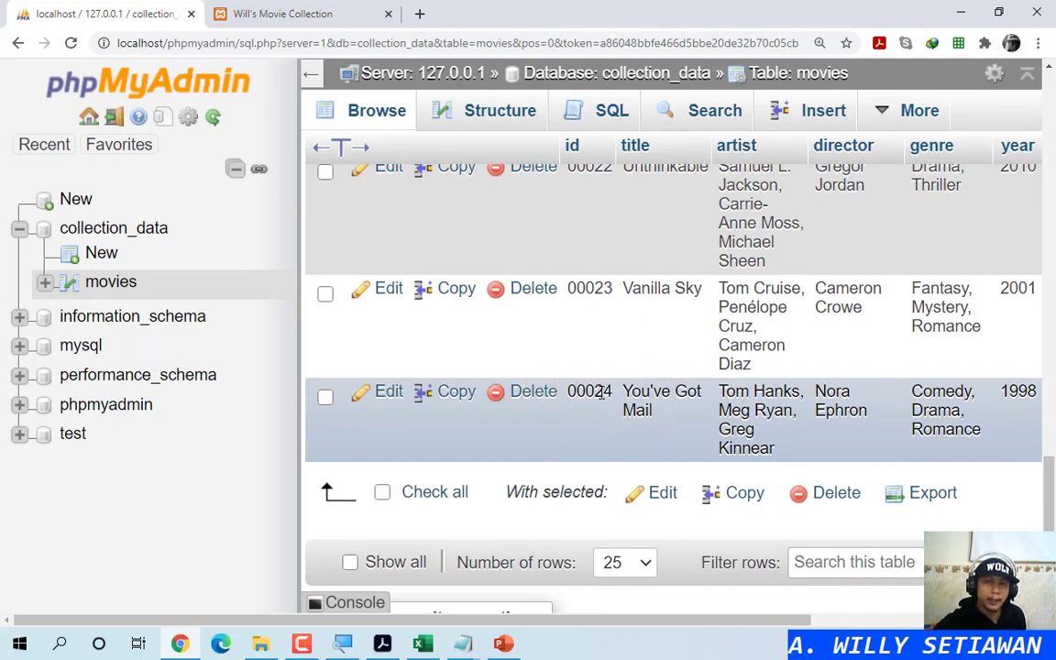
Step: Compare the movie list on the collection page with the records of the movies table in phpMyAdmin
click(295, 15)
scroll(576, 532, up, 18)
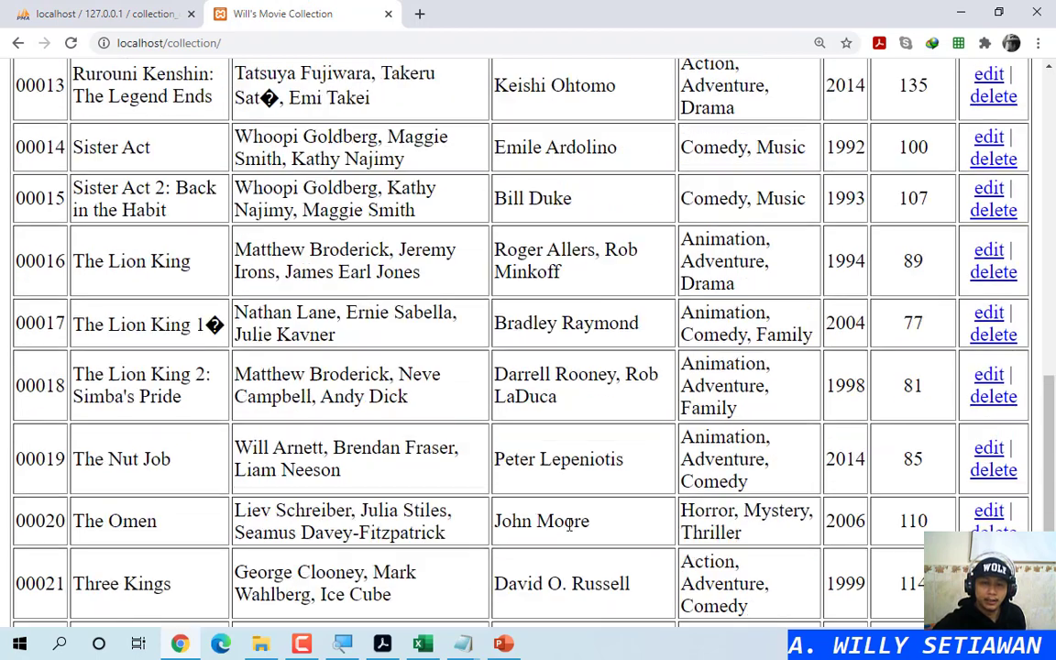
scroll(569, 532, down, 4)
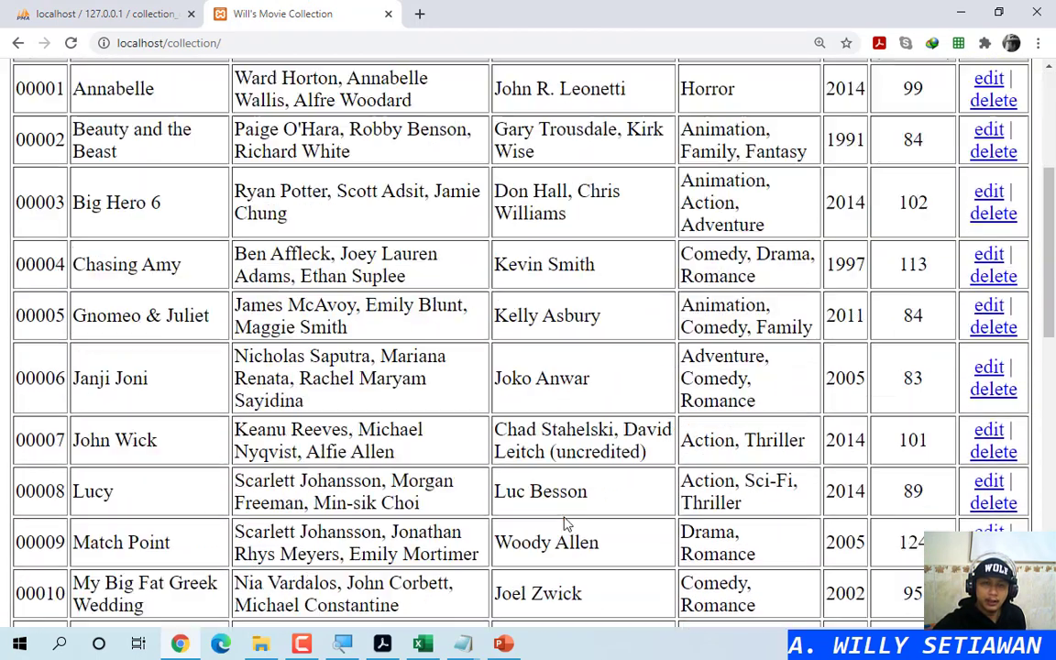
click(151, 11)
click(262, 10)
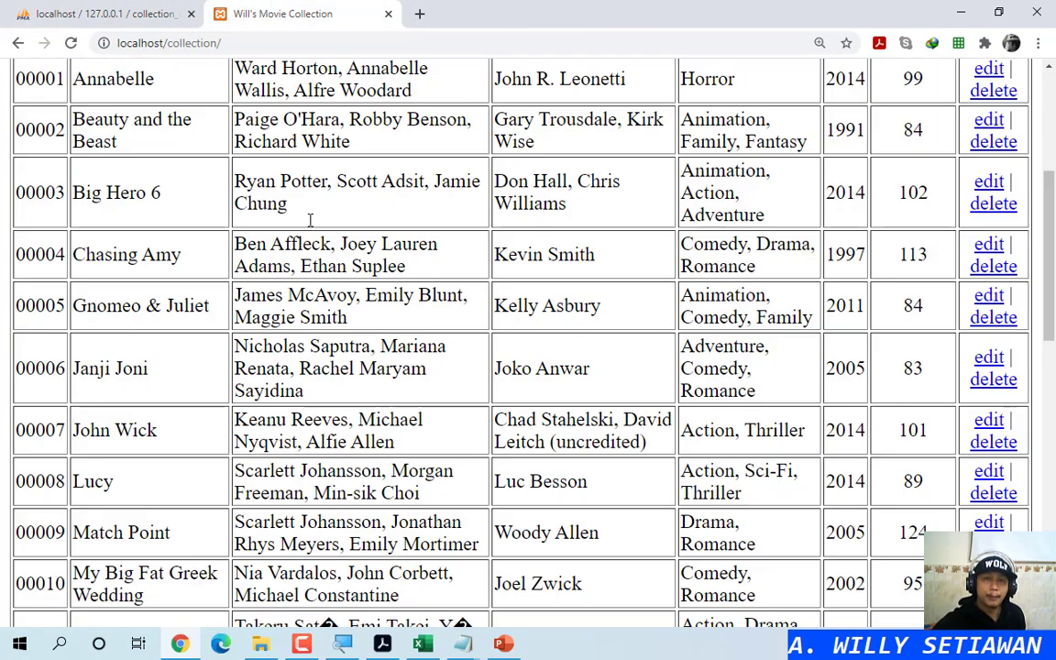
scroll(303, 217, up, 4)
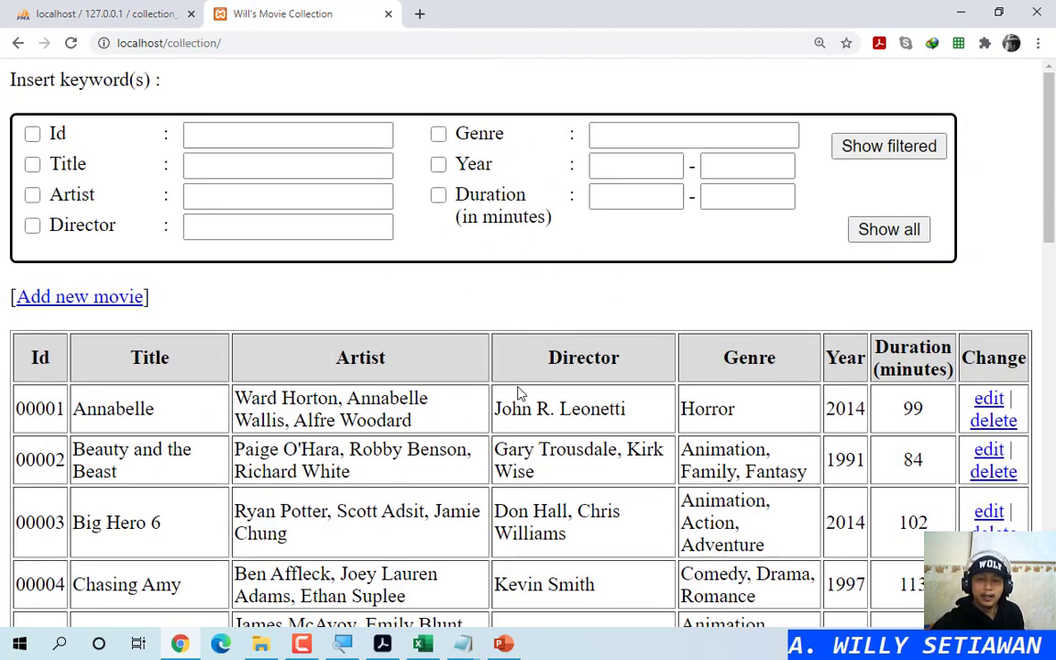
click(119, 11)
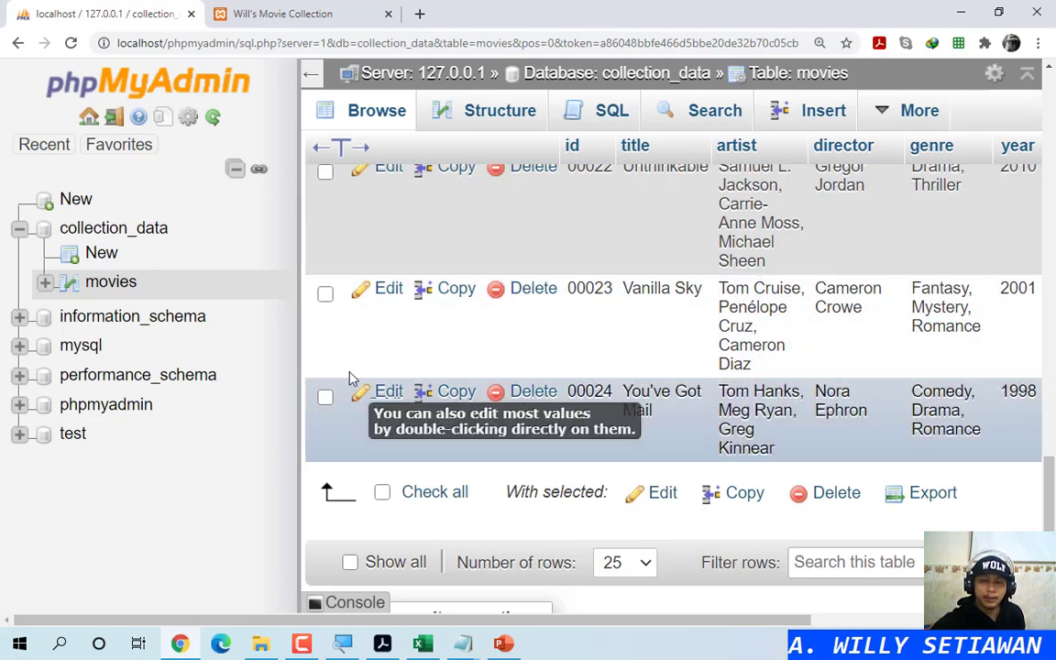
key(ctrl+Tab)
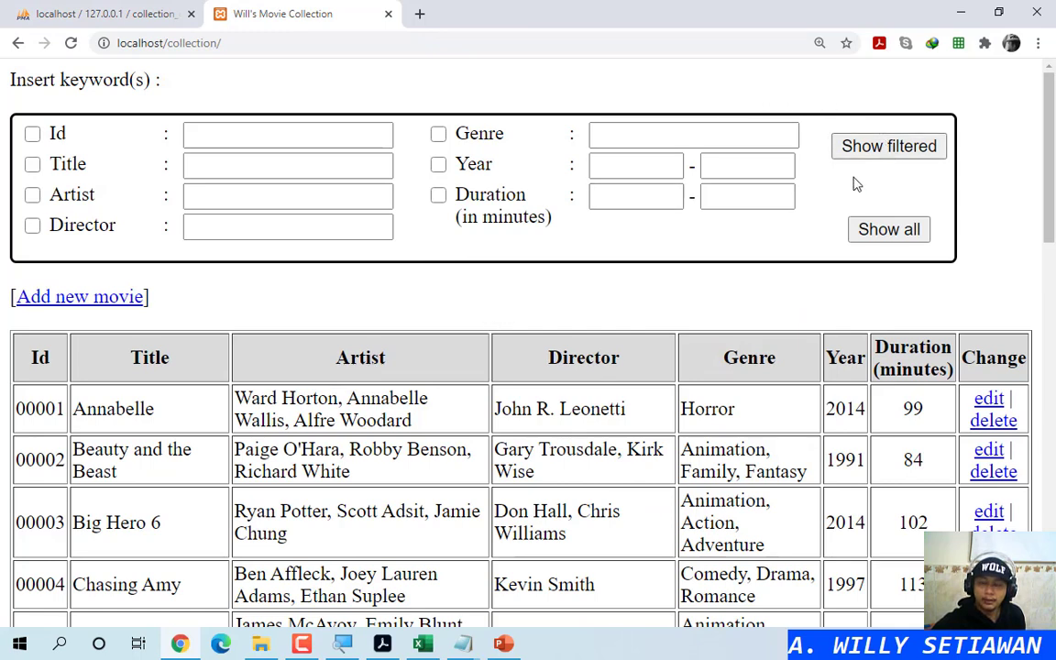
key(ctrl)
key(ctrl)
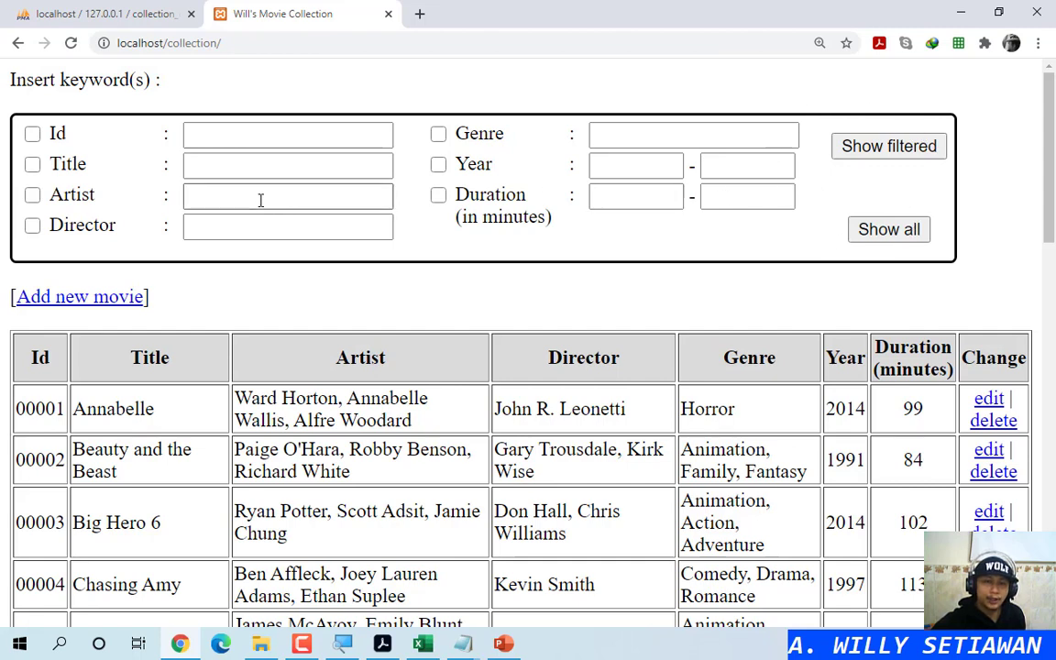
Step: Filter the movie collection by the title keyword "beauty" and examine the matching movie
click(36, 164)
click(262, 167)
text(b)
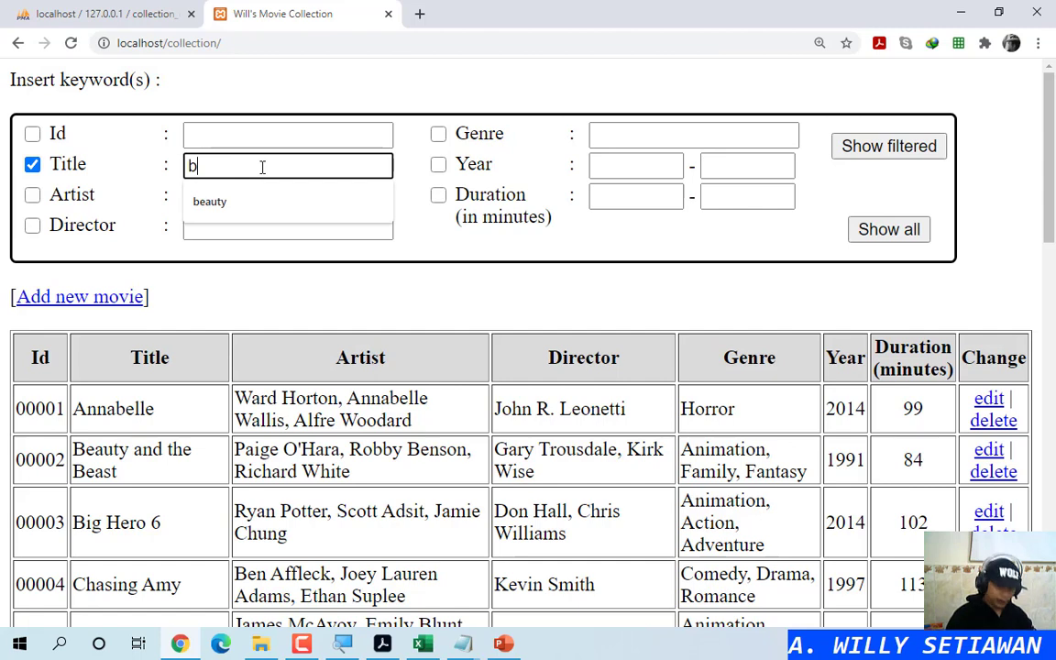
text(eauty)
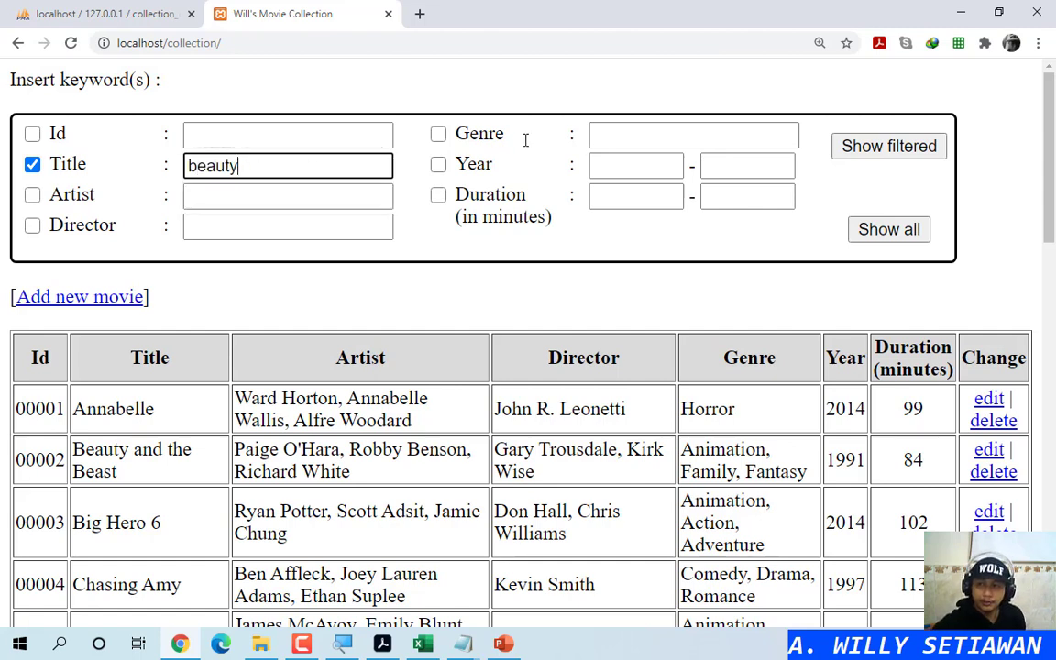
click(889, 147)
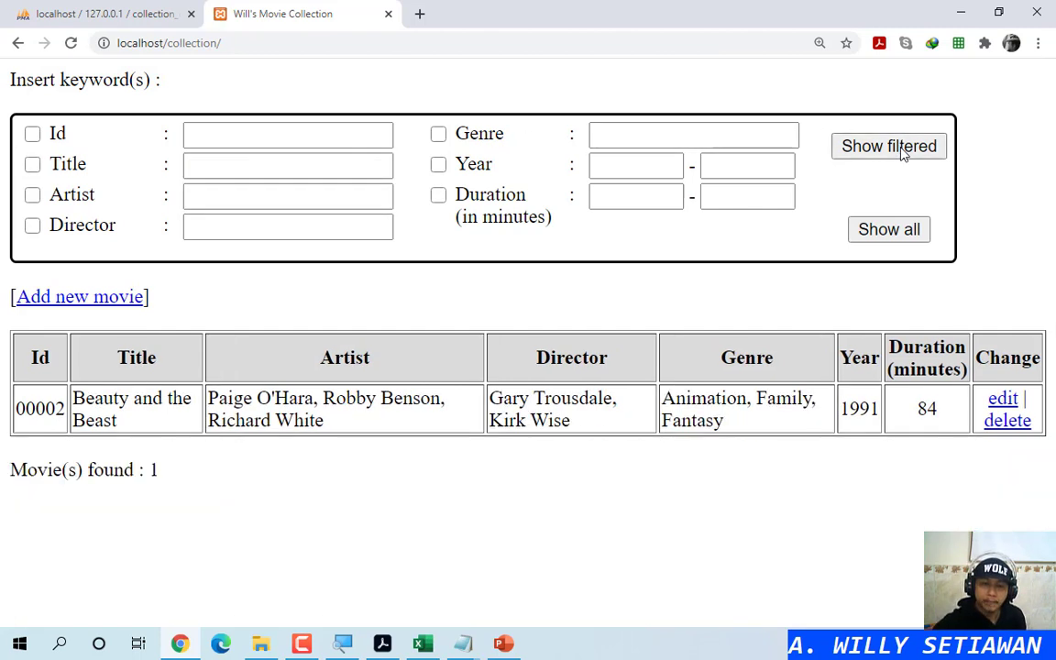
click(150, 422)
click(150, 420)
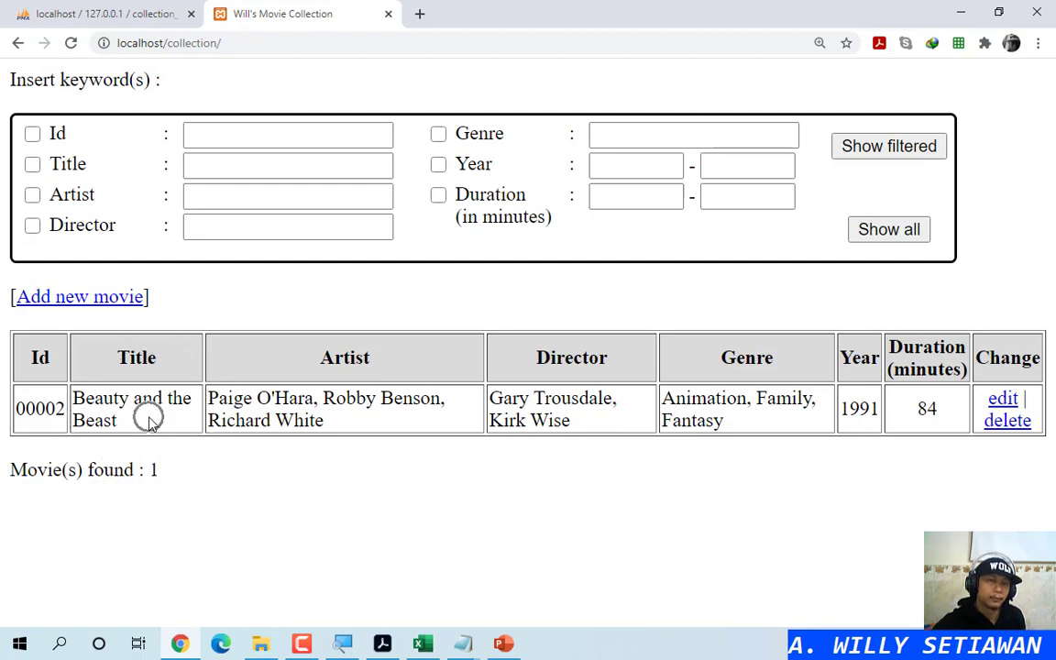
Step: Find the Beauty and the Beast record in phpMyAdmin's movies table and compare its fields with the filtered movie
click(45, 7)
scroll(607, 312, up, 5)
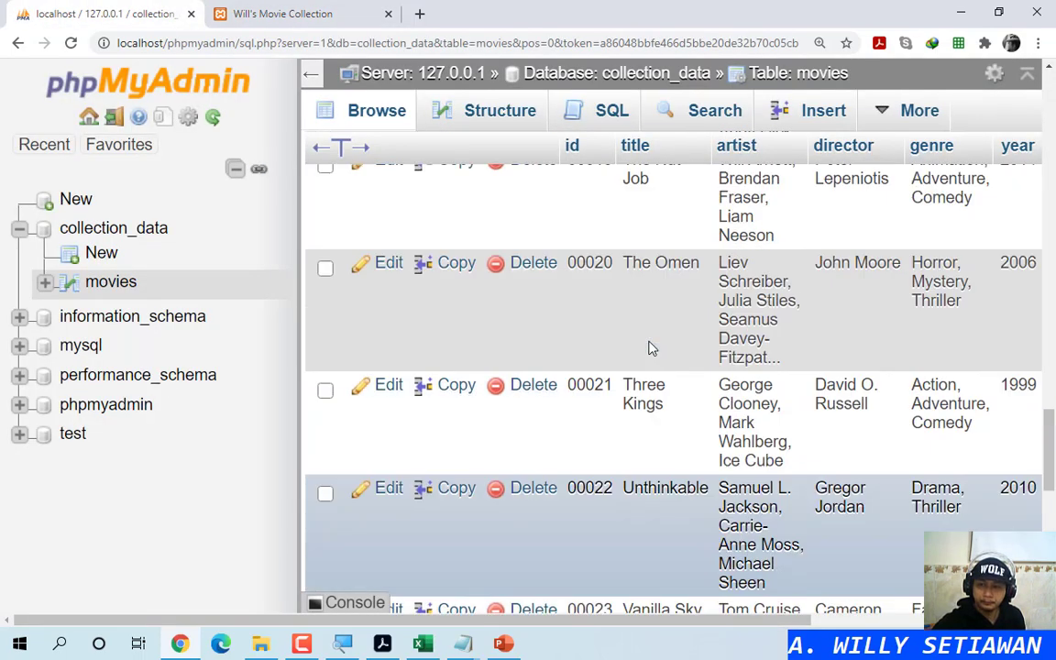
scroll(648, 348, up, 15)
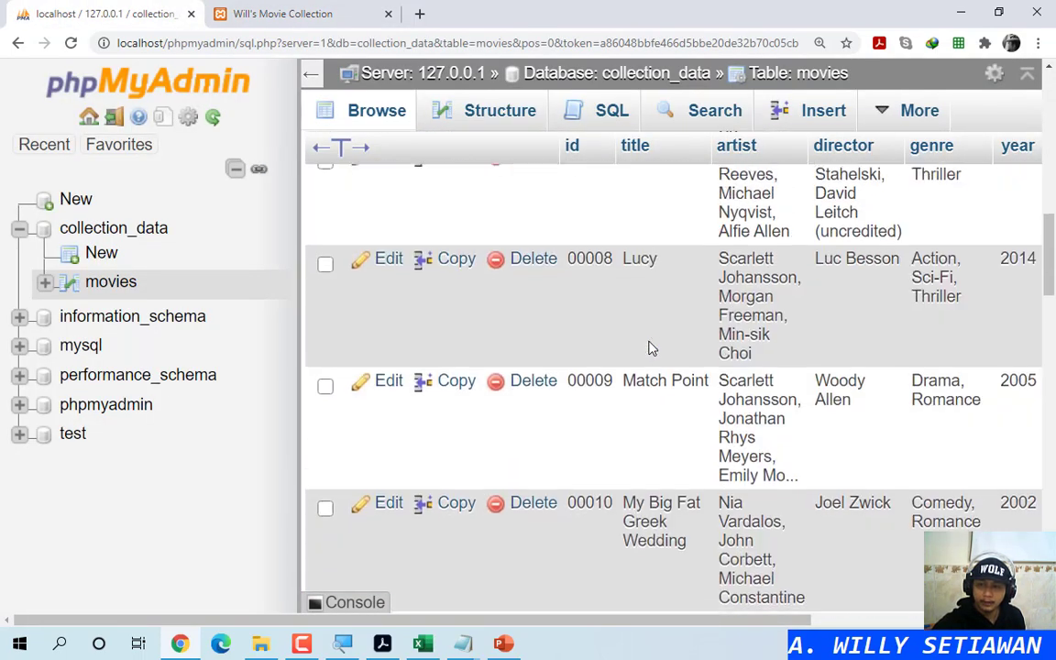
scroll(648, 347, up, 10)
scroll(636, 347, down, 2)
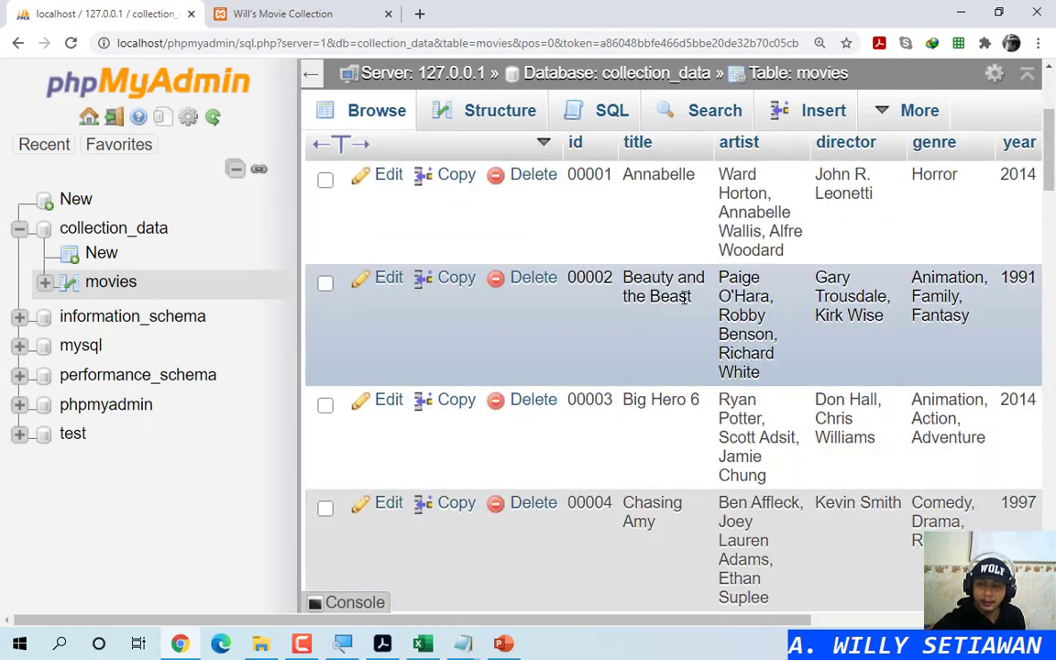
click(1030, 299)
click(1030, 298)
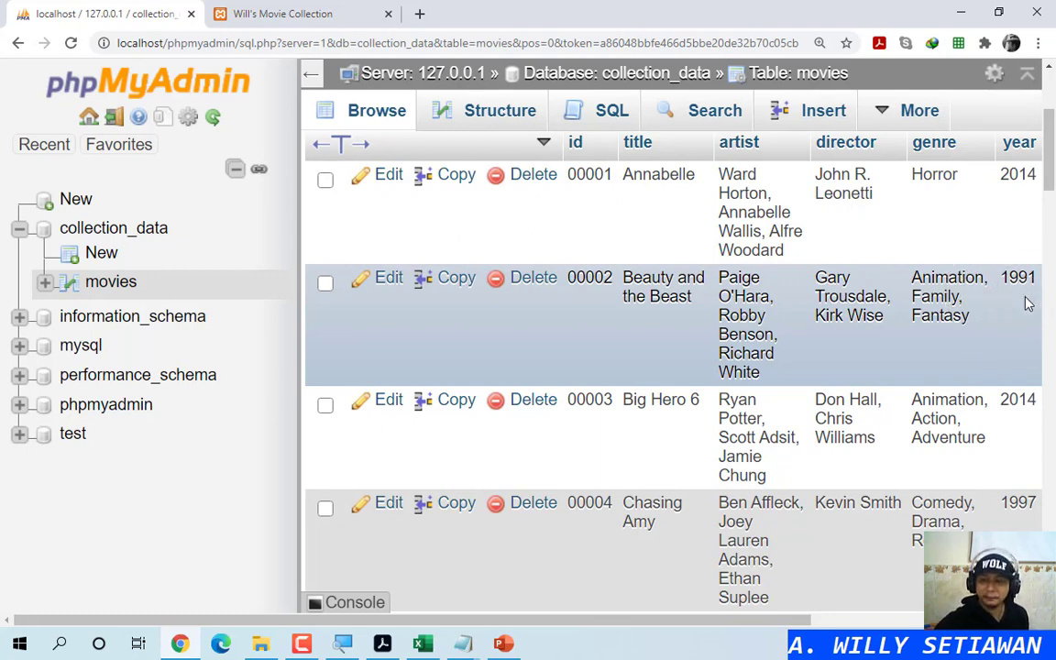
Step: Check the last record's id in phpMyAdmin's movies table and return to the Will's Movie Collection page
click(283, 9)
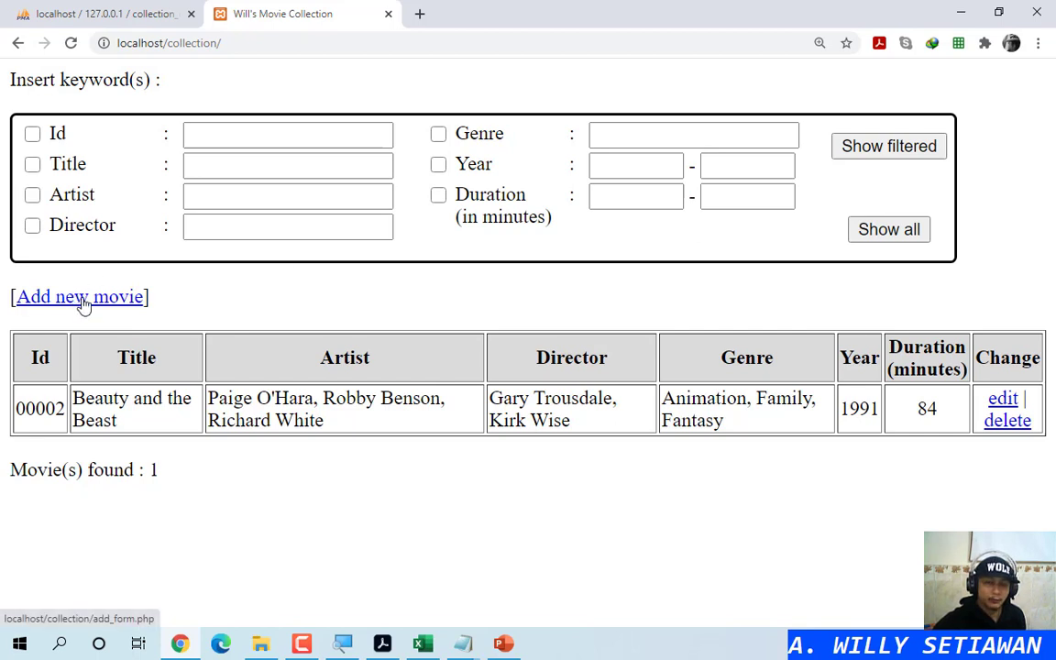
key(ctrl+Tab)
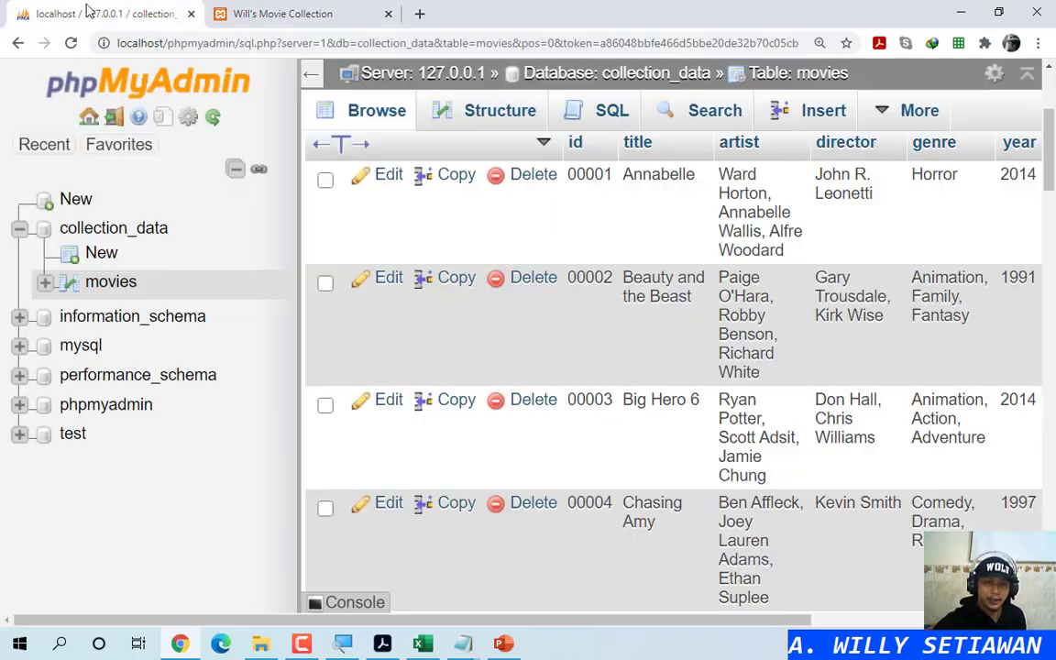
scroll(648, 432, down, 20)
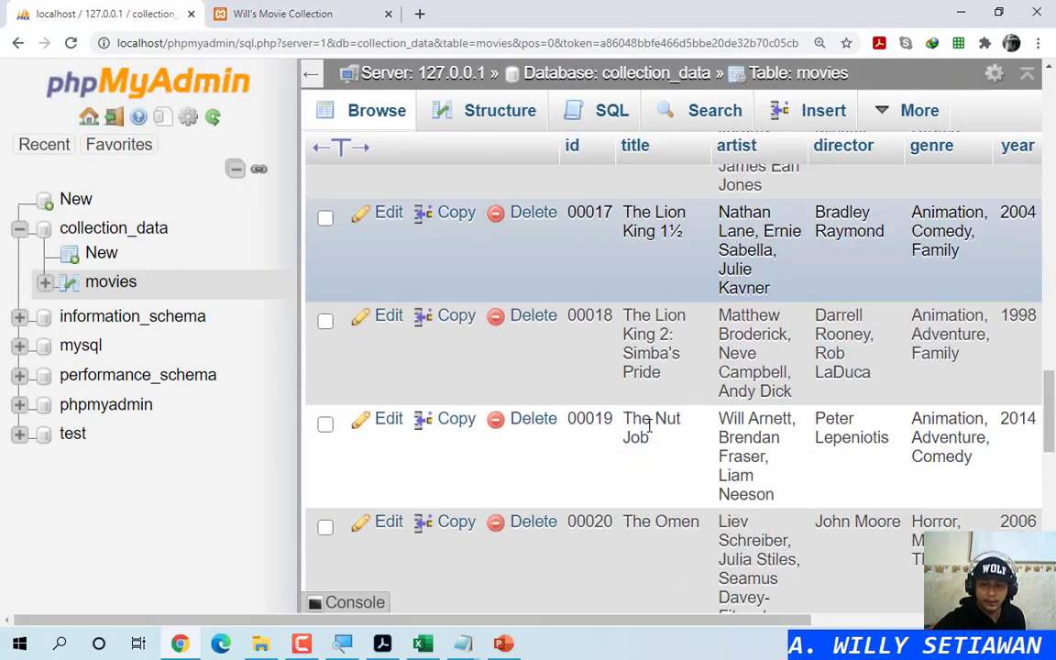
scroll(648, 432, down, 5)
scroll(604, 337, up, 2)
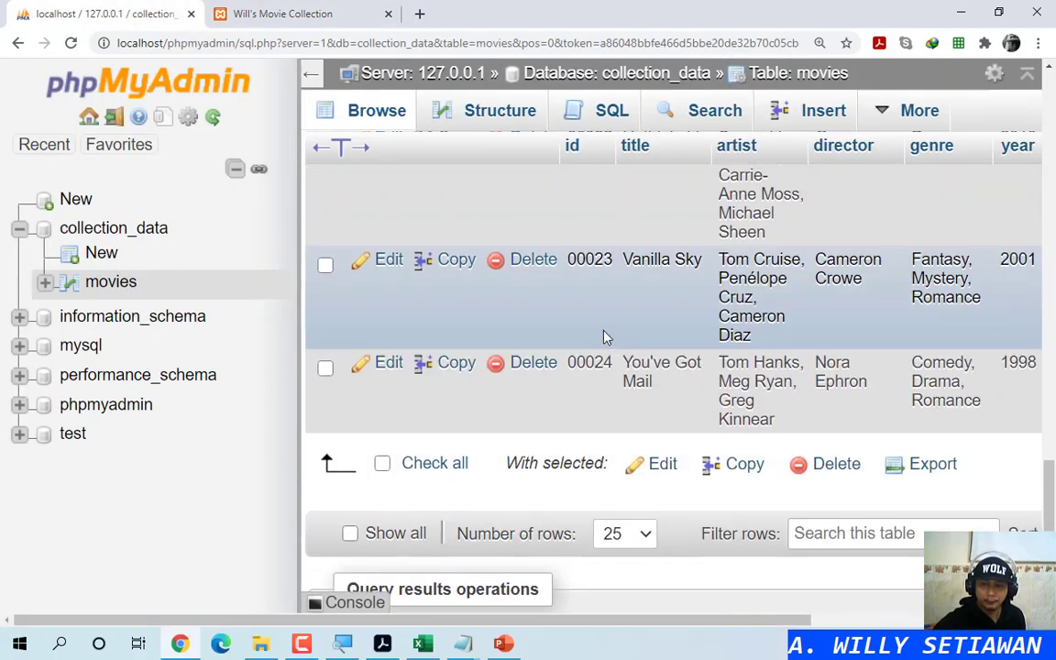
key(ctrl+Tab)
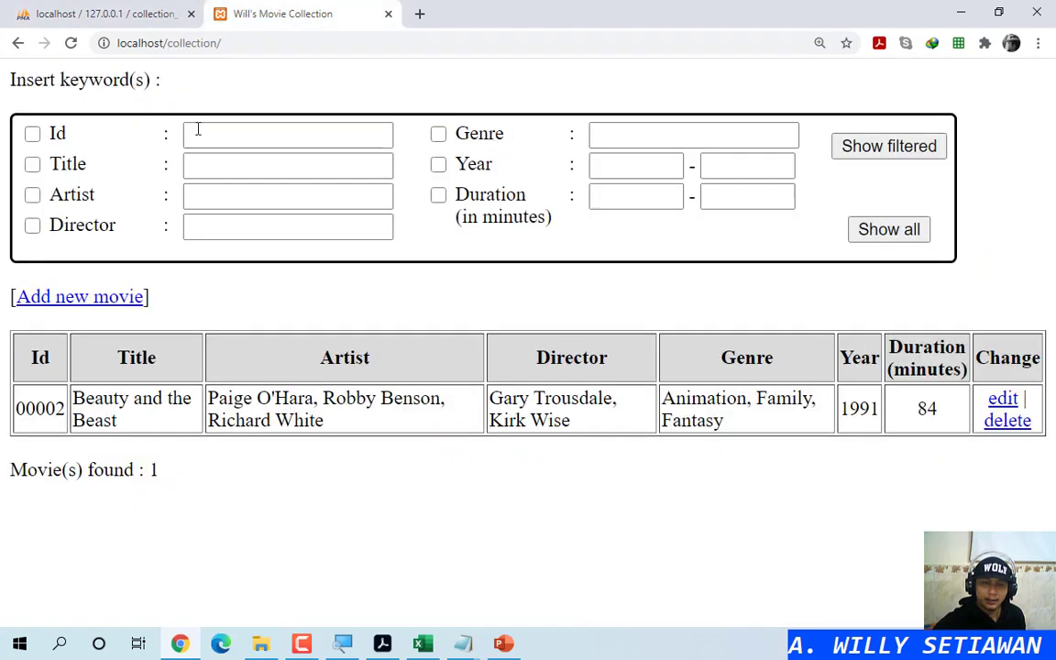
Step: Open the form for adding a new movie and enter Id 0025 and the title "Belajar MySQL"
click(111, 300)
click(215, 82)
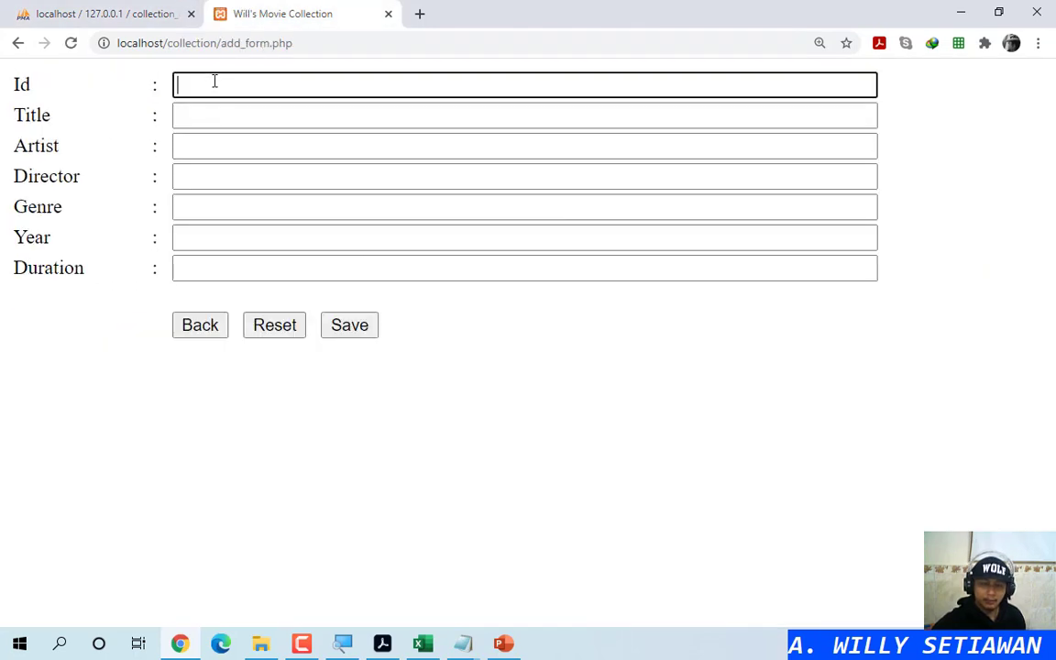
text(0025)
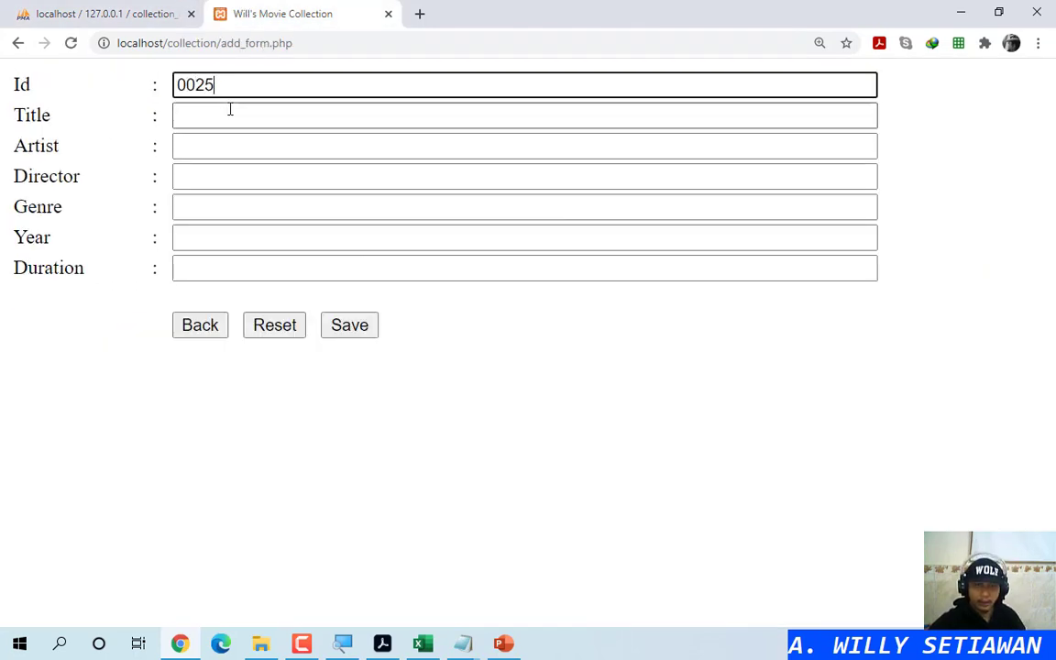
click(232, 109)
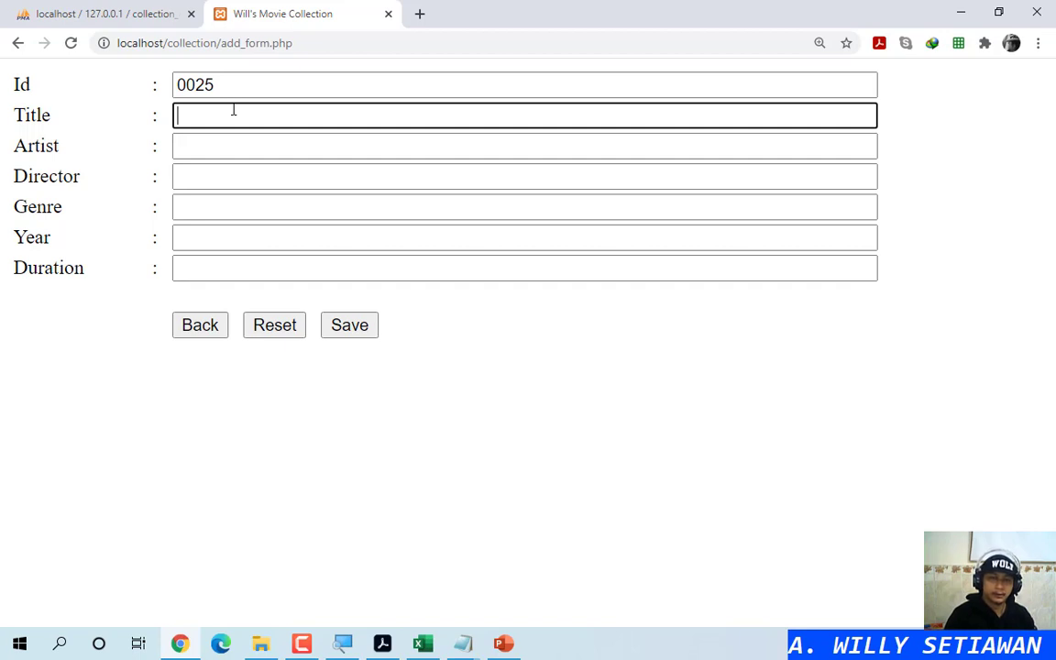
text(Belajar MySQL)
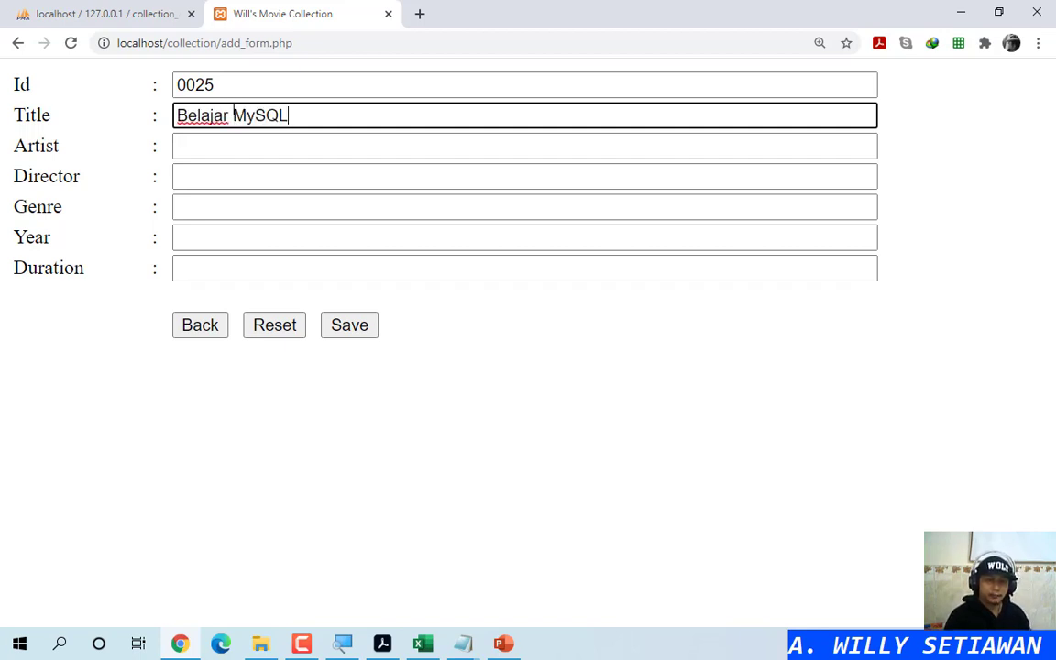
Step: Fill in the artist's and director's names, genre "Horror Comedy", year 2000 and duration 60 for the new movie
key(Tab)
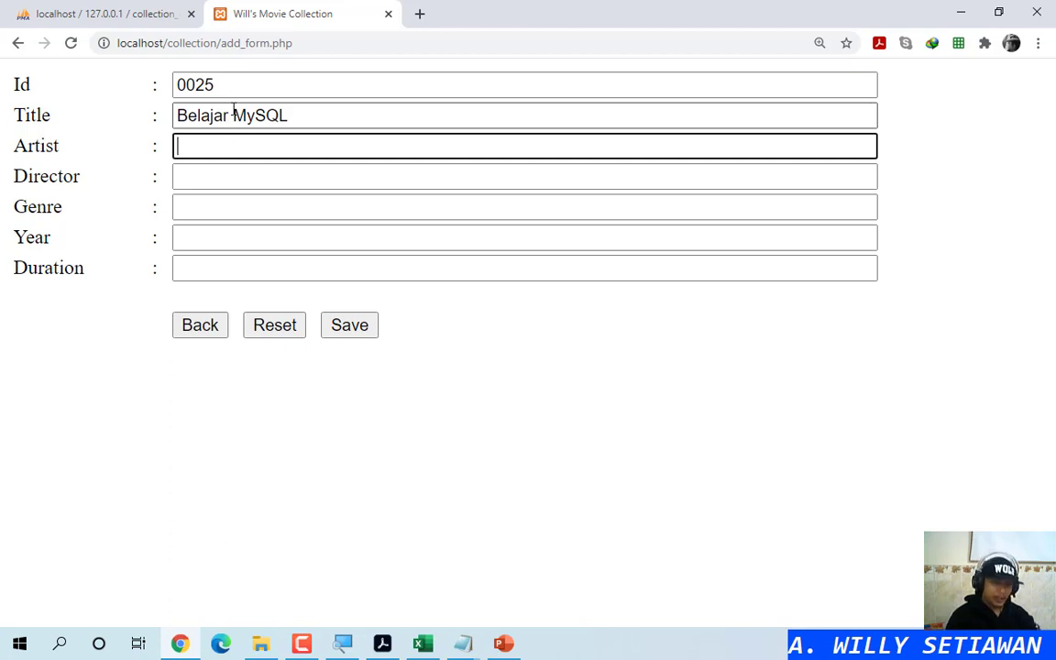
text(Bejo)
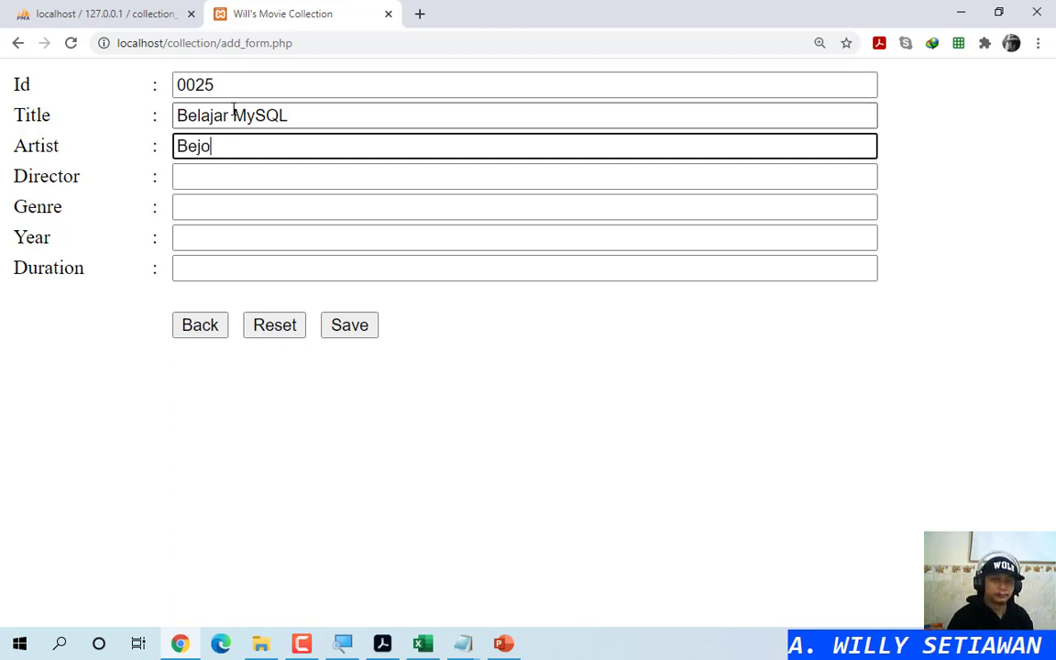
key(Tab)
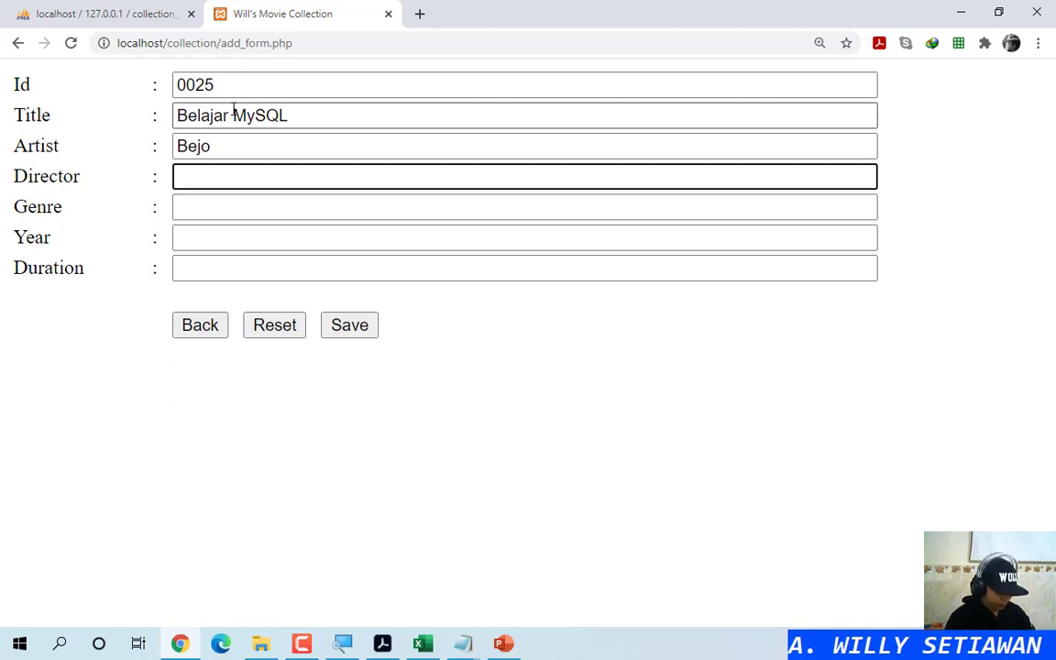
text(Charlie)
key(Tab)
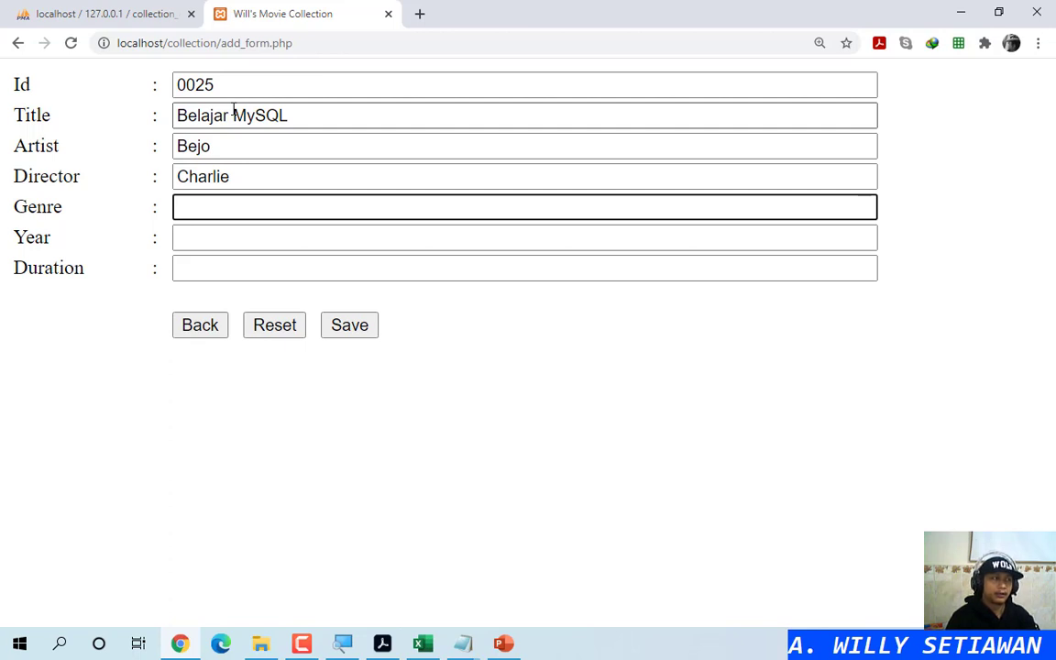
text(Horror Comedy)
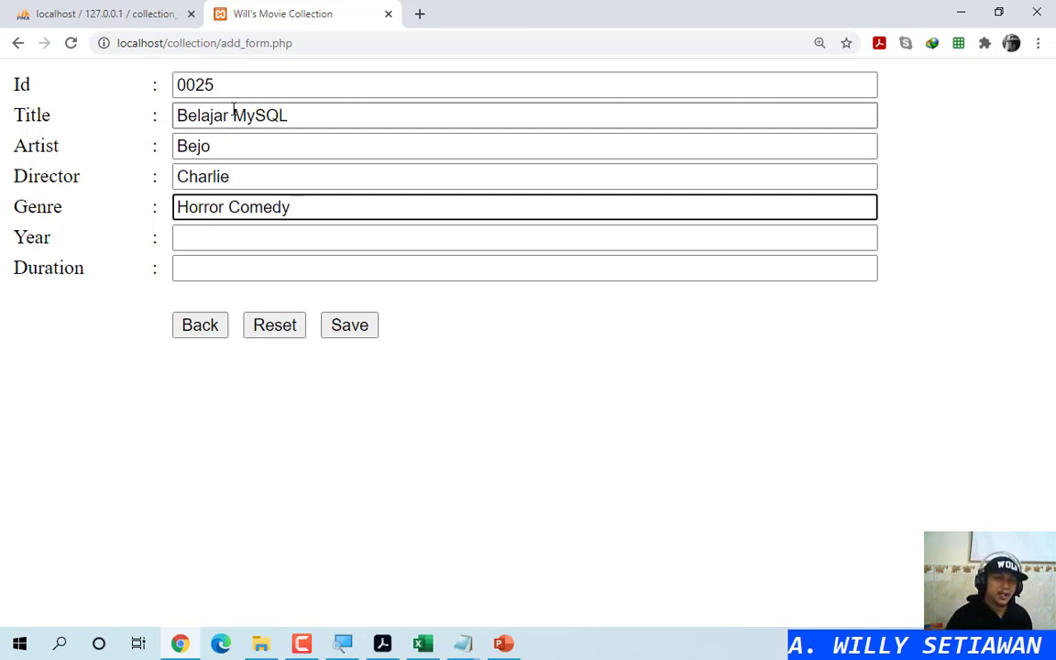
key(Tab)
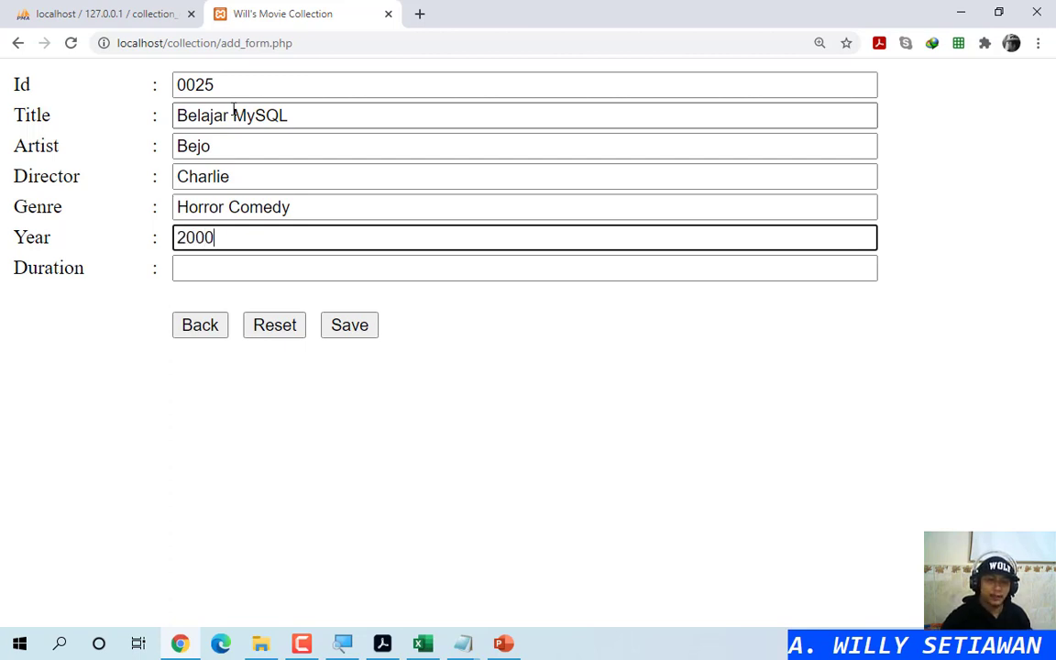
key(Tab)
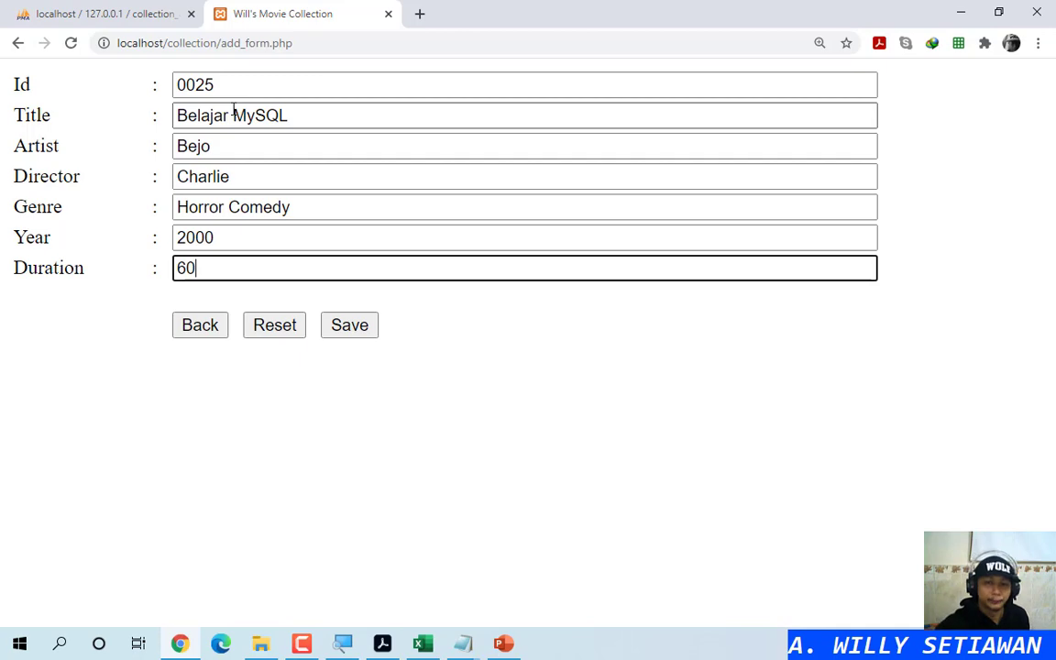
Step: Look through the records of phpMyAdmin's movies table for comparison with the unsaved new-movie form
click(123, 13)
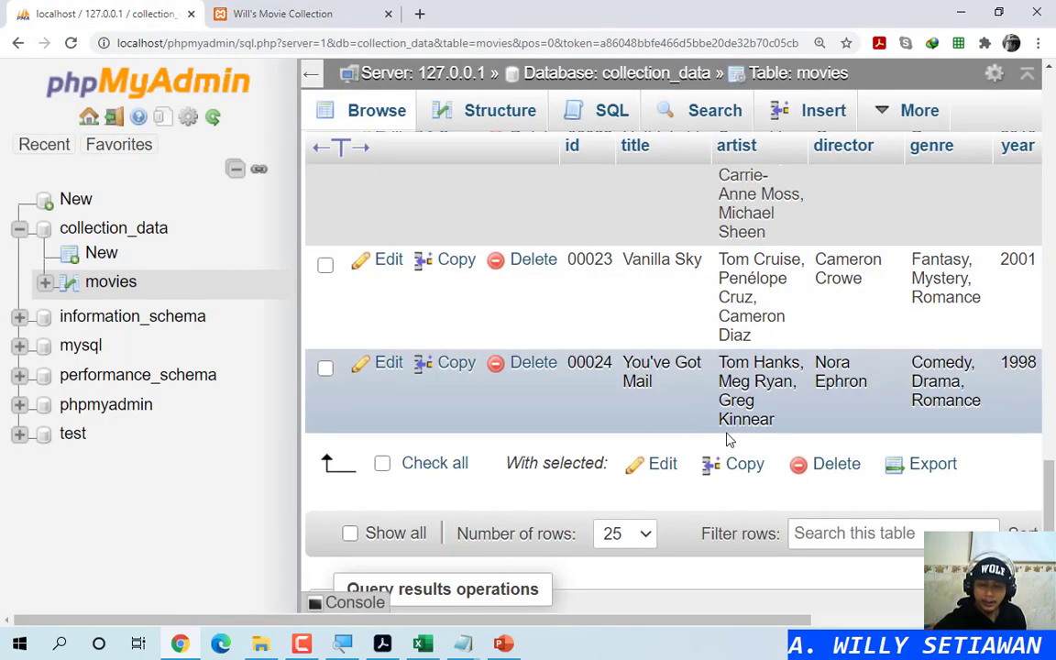
click(317, 9)
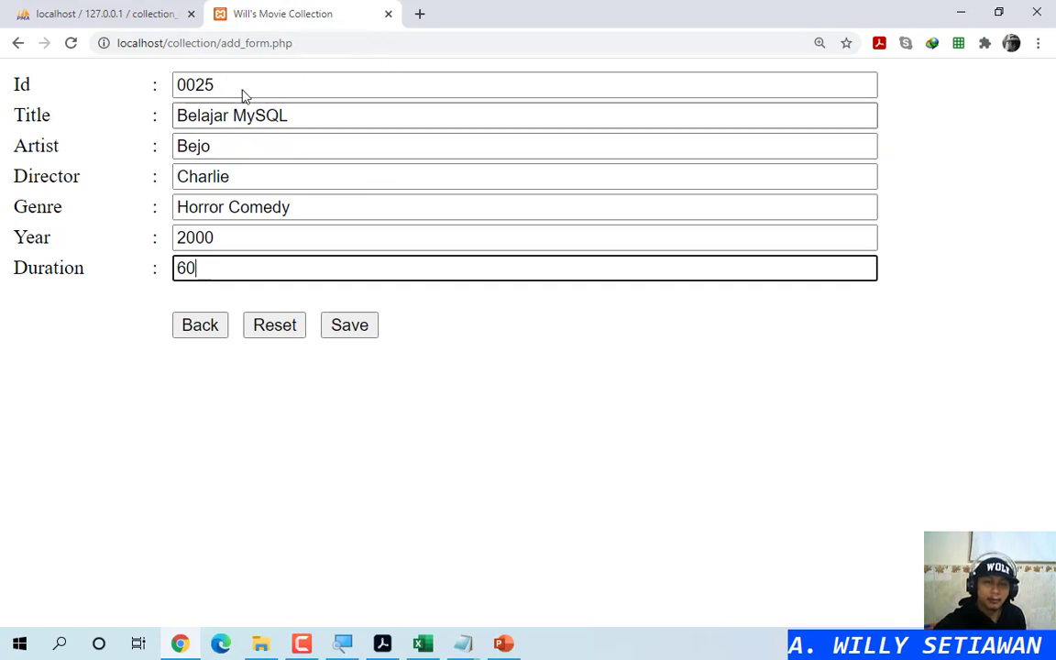
click(112, 16)
scroll(657, 408, up, 4)
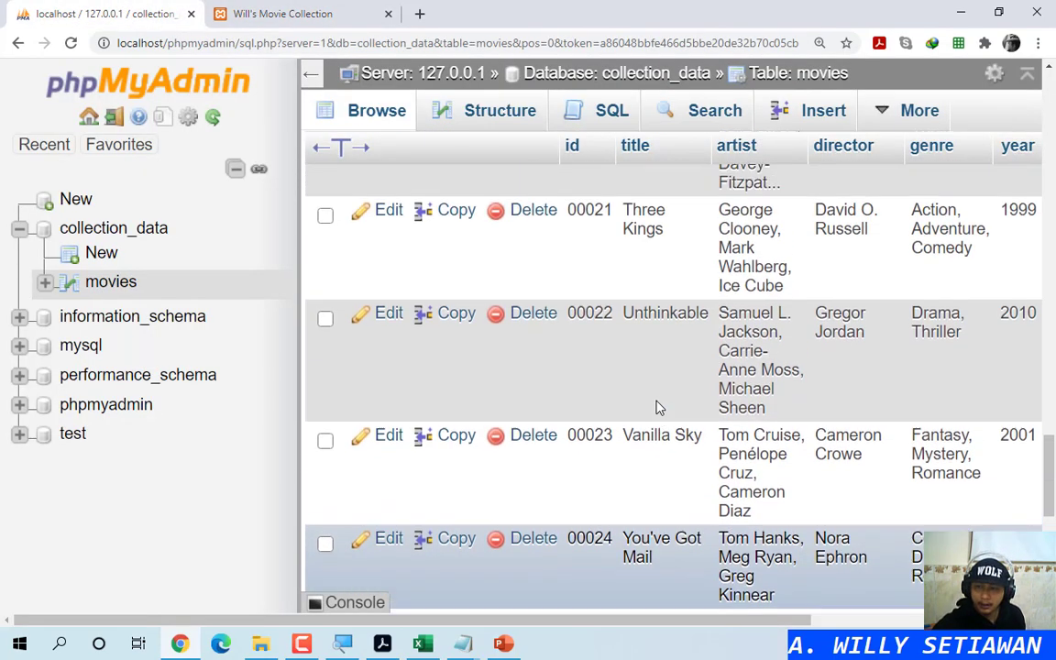
scroll(657, 408, up, 7)
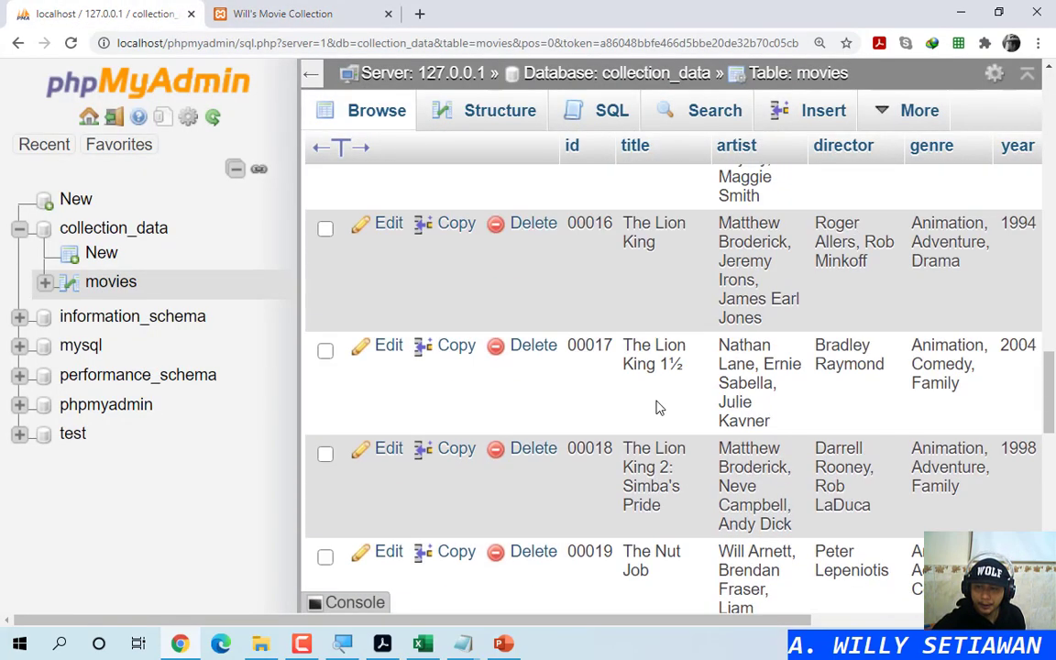
scroll(657, 408, up, 8)
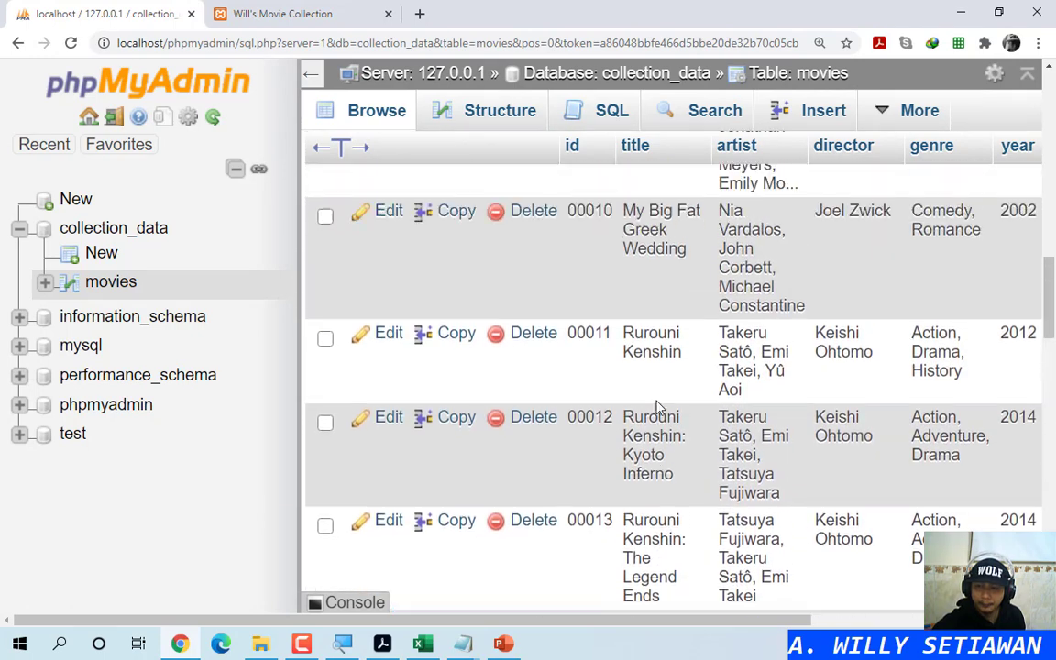
scroll(657, 408, up, 7)
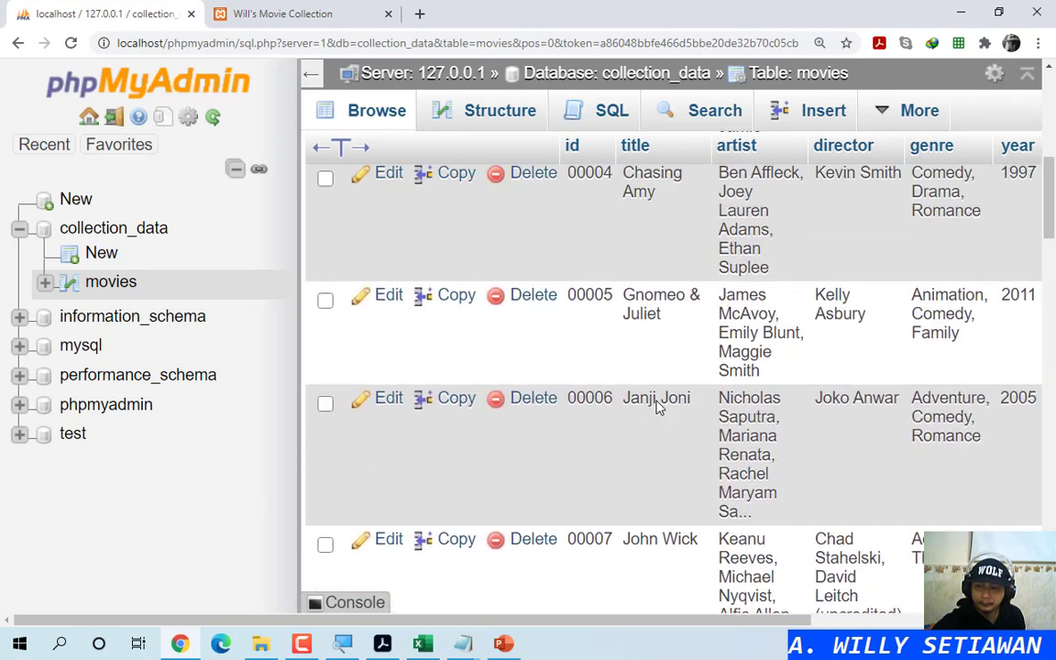
scroll(658, 408, up, 6)
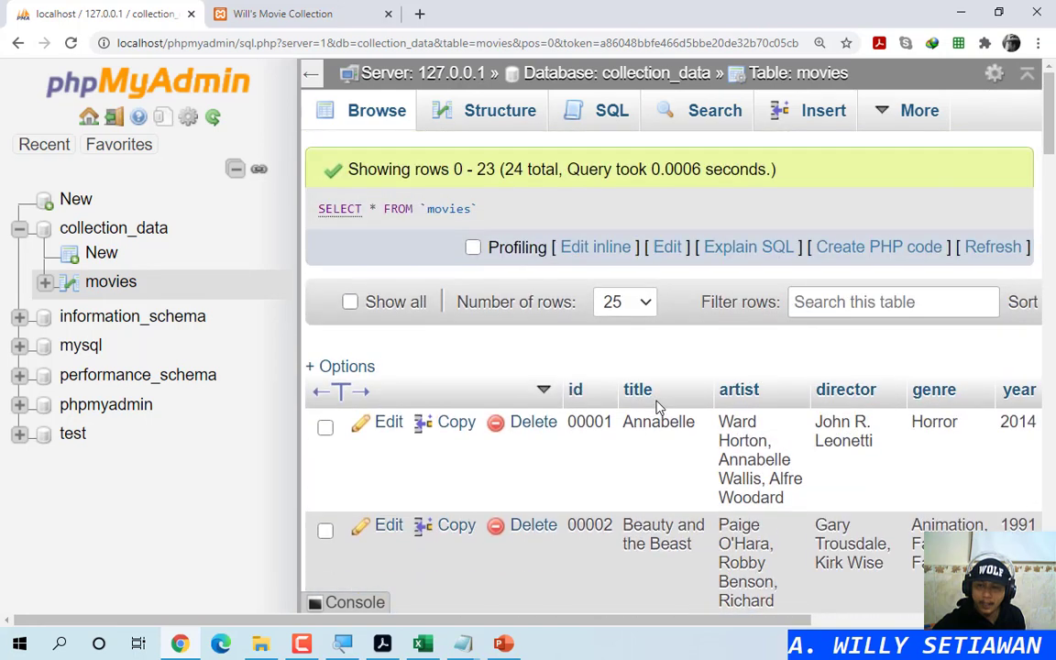
Step: Save the completed new-movie form for "Belajar MySQL" and go back to the collection's search page
click(275, 14)
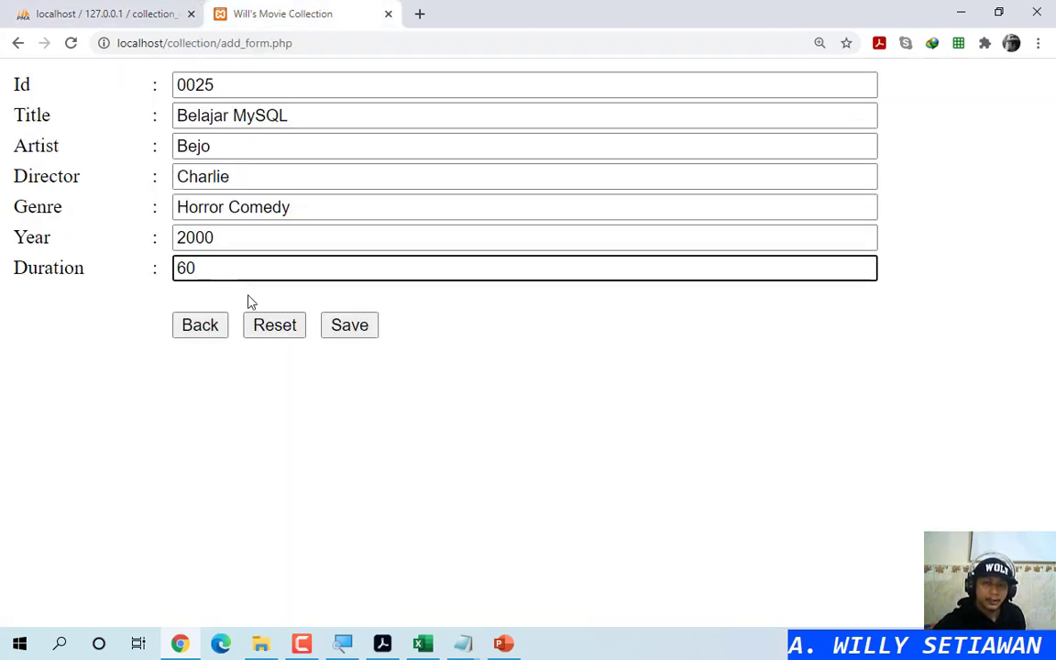
click(363, 328)
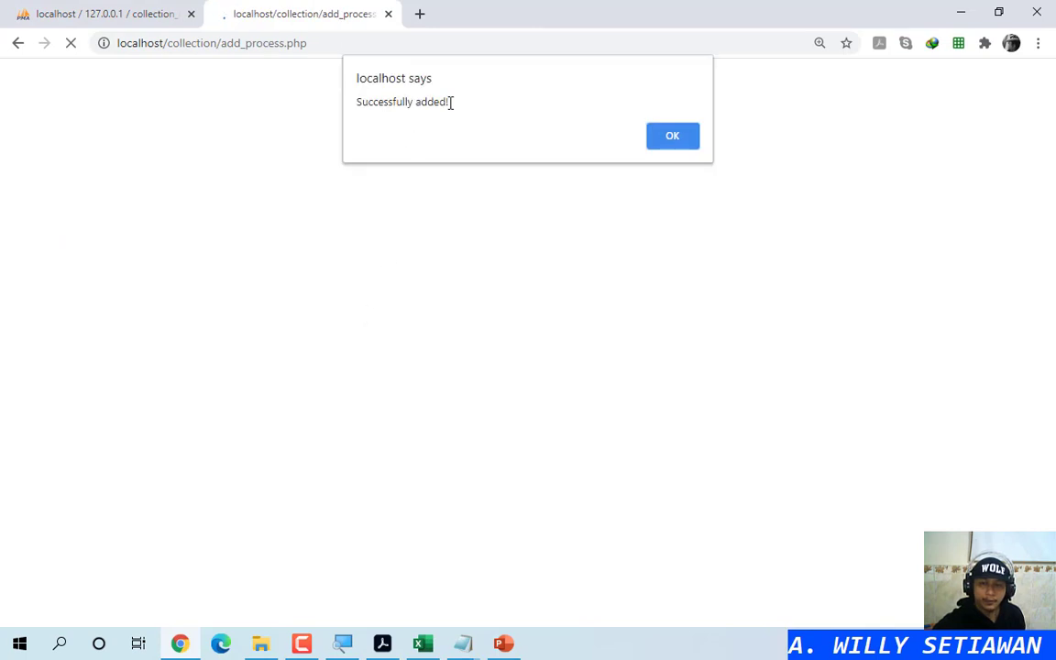
click(450, 102)
click(672, 138)
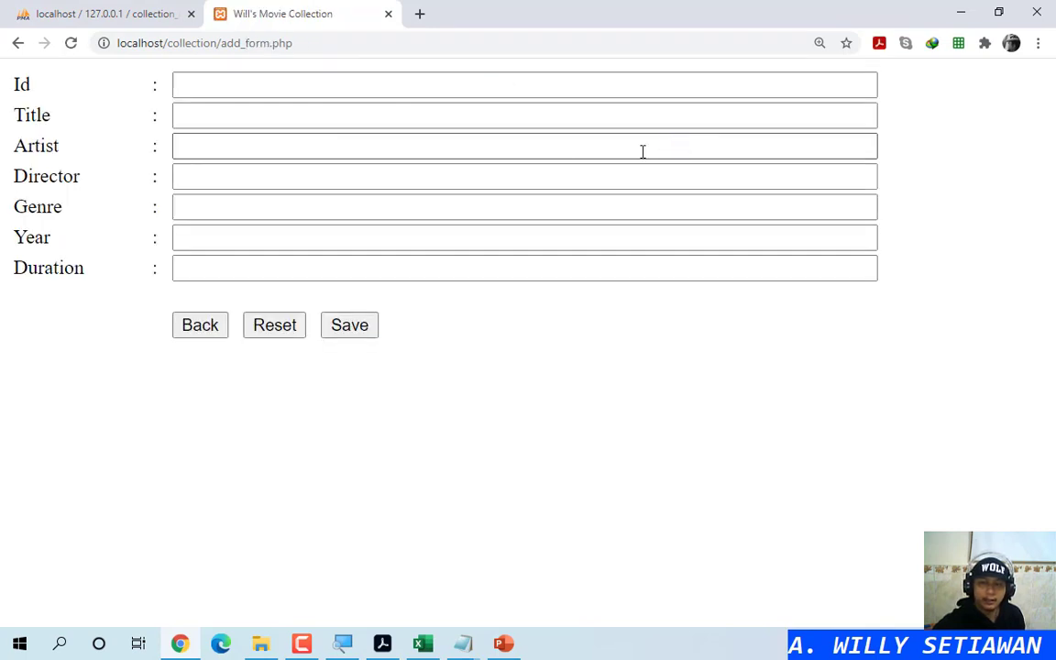
click(204, 332)
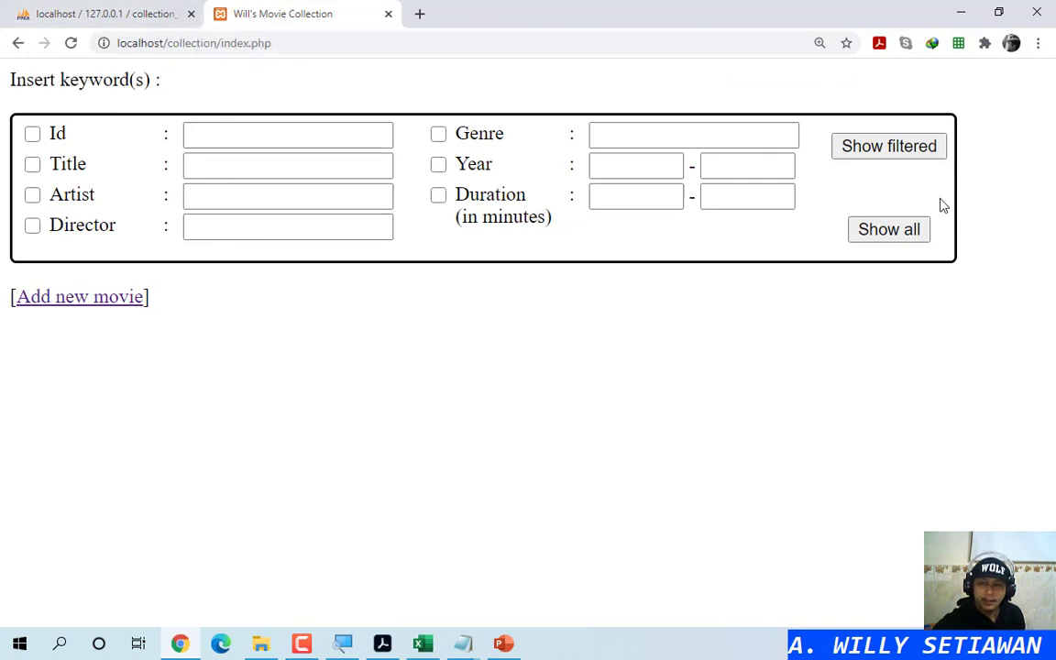
Step: Show all movies in the collection and examine the Belajar MySQL row's fields
click(898, 233)
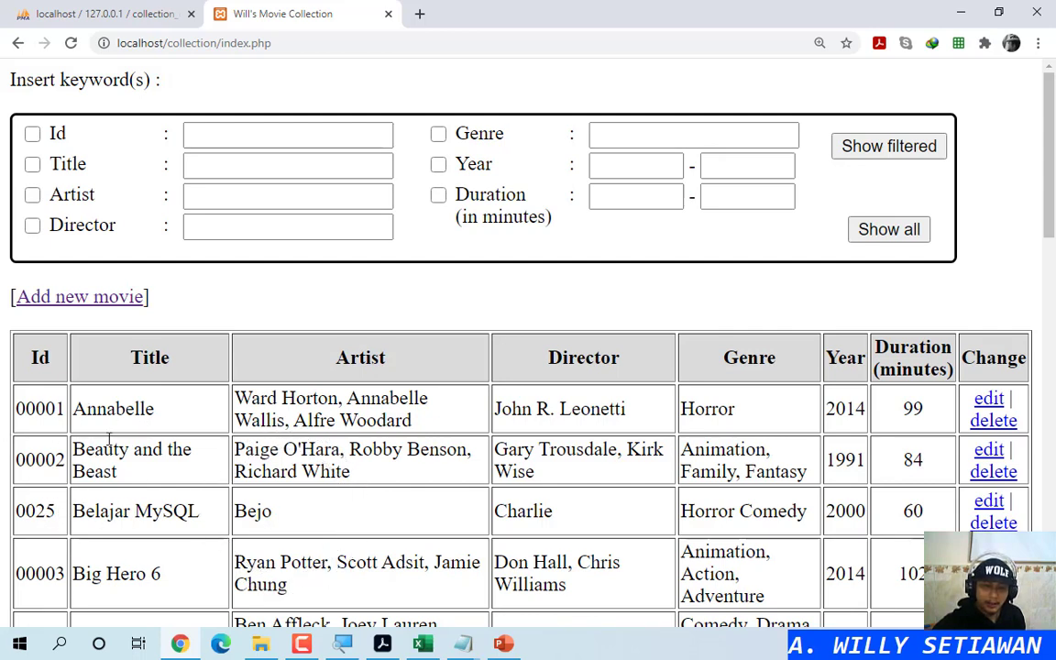
scroll(142, 505, down, 3)
scroll(132, 513, up, 3)
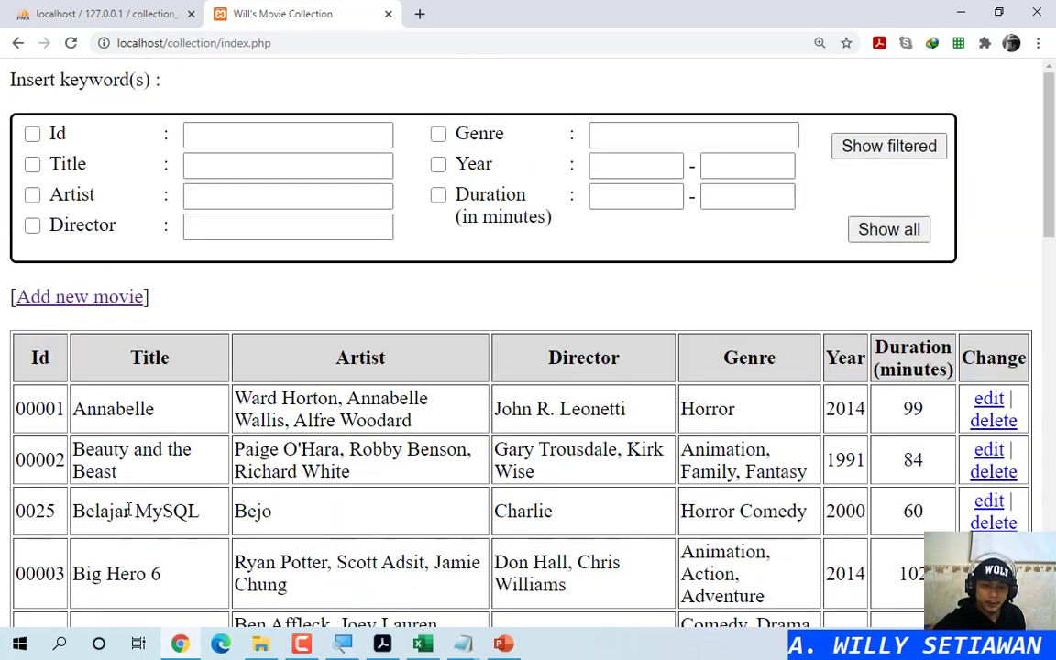
drag(78, 511, 285, 507)
click(483, 514)
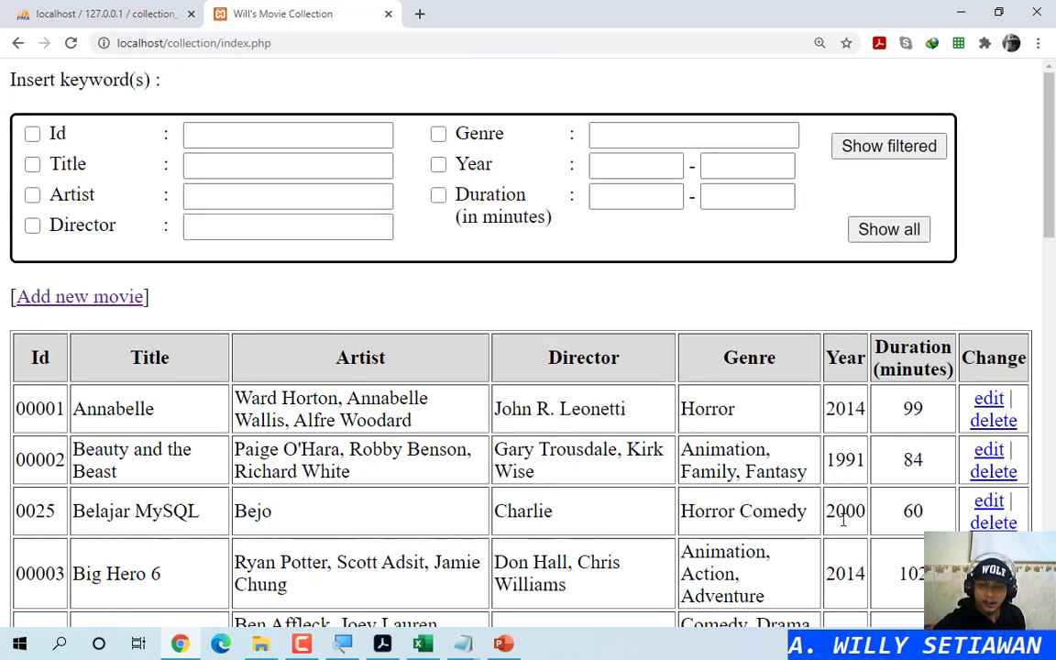
click(933, 516)
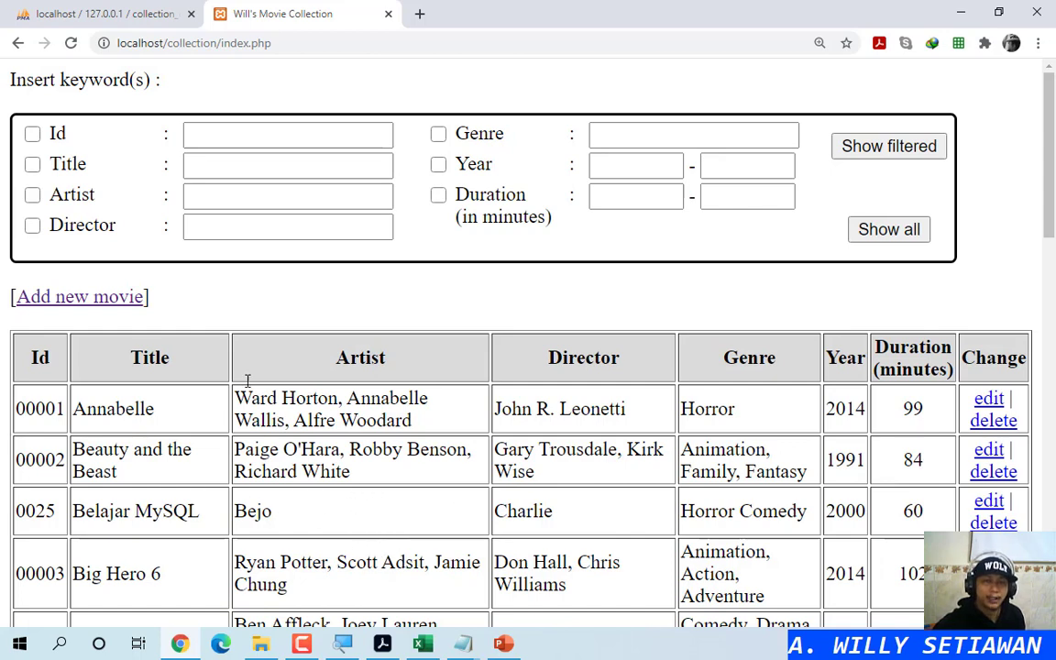
Step: Reload phpMyAdmin's movies table and find the Belajar MySQL record at the end of it
click(89, 11)
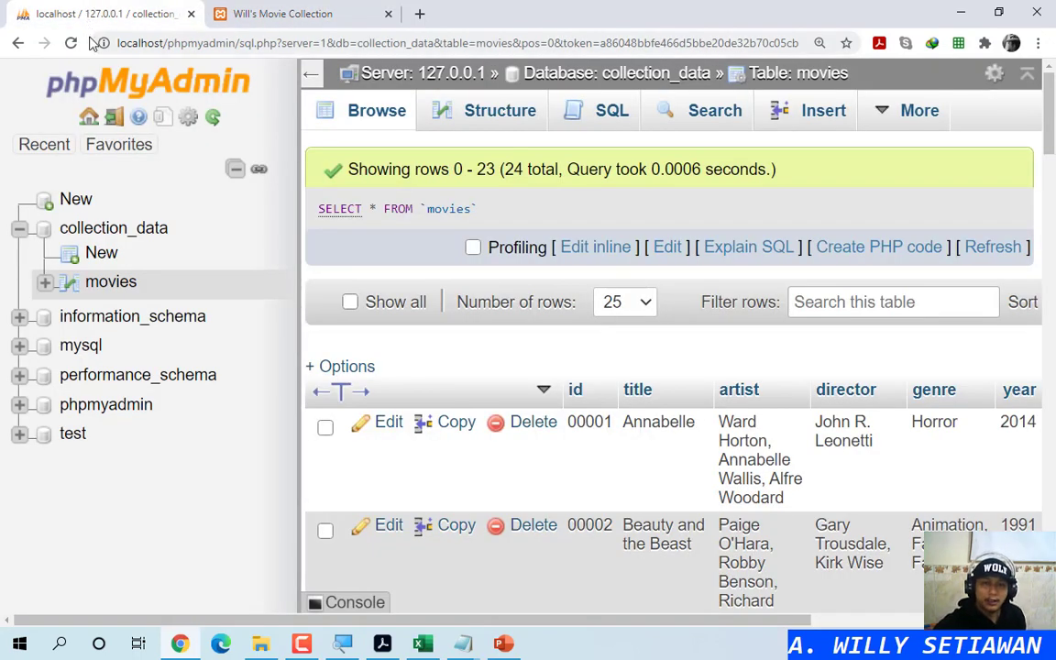
click(72, 44)
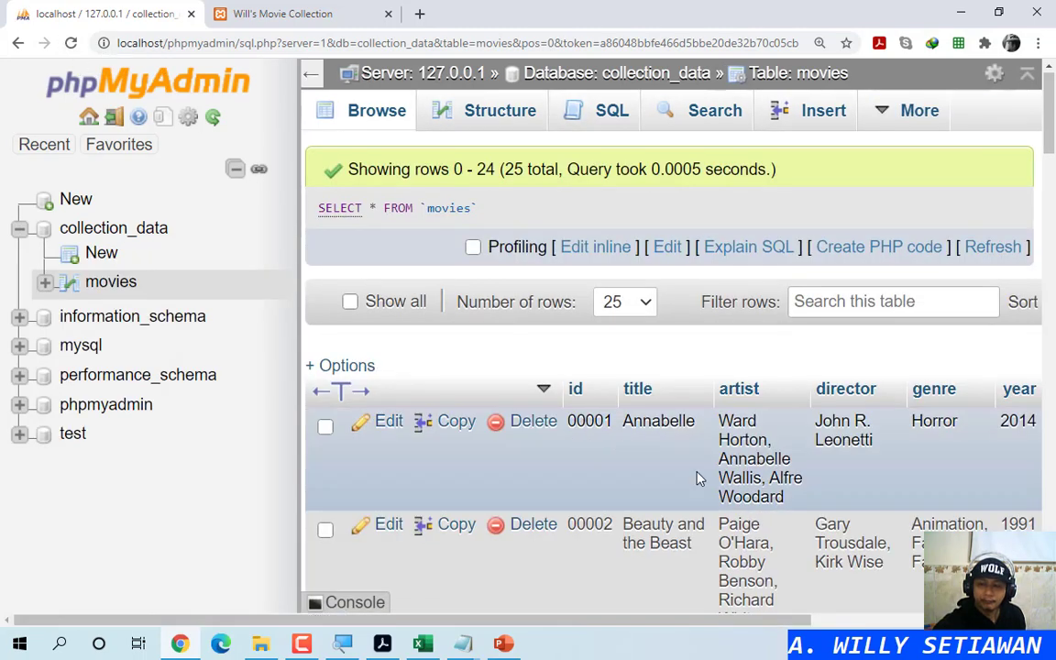
scroll(699, 479, down, 4)
scroll(699, 478, down, 10)
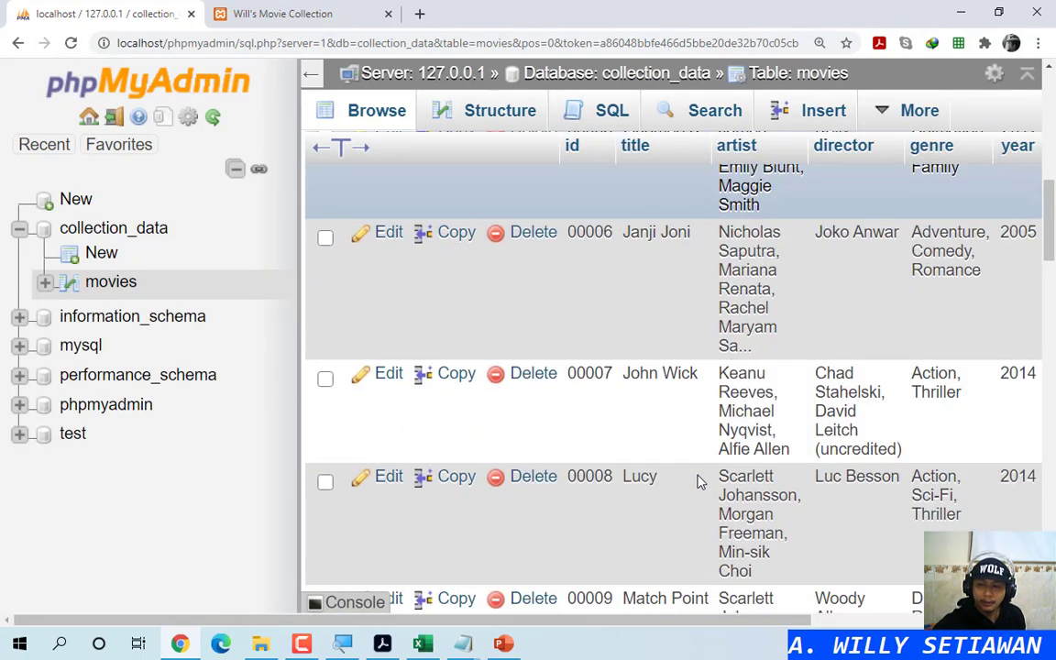
scroll(699, 479, down, 10)
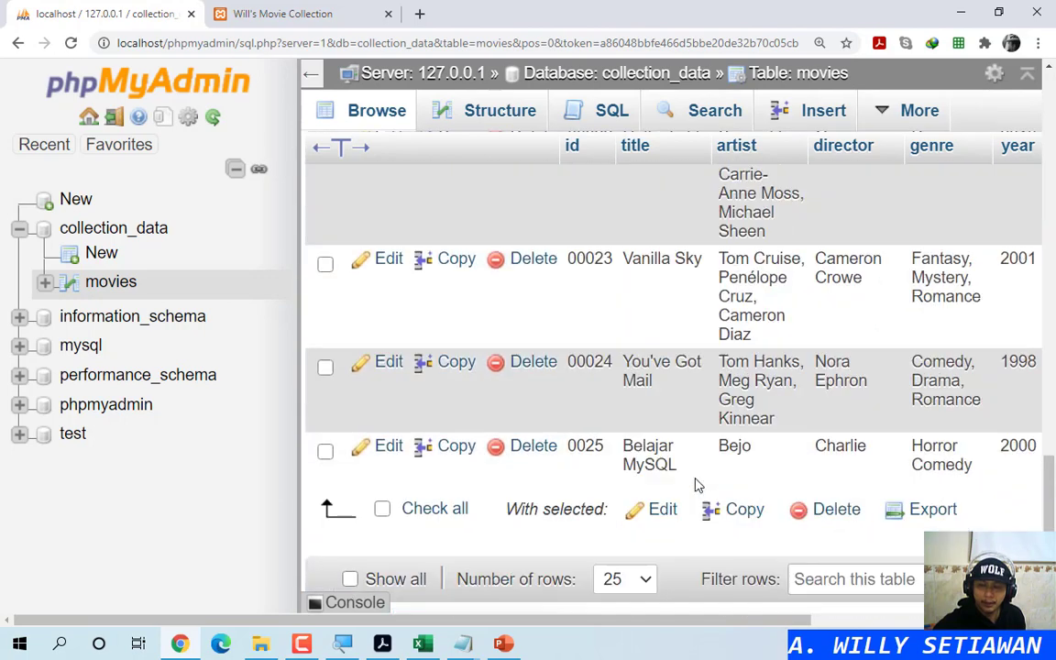
scroll(674, 440, up, 2)
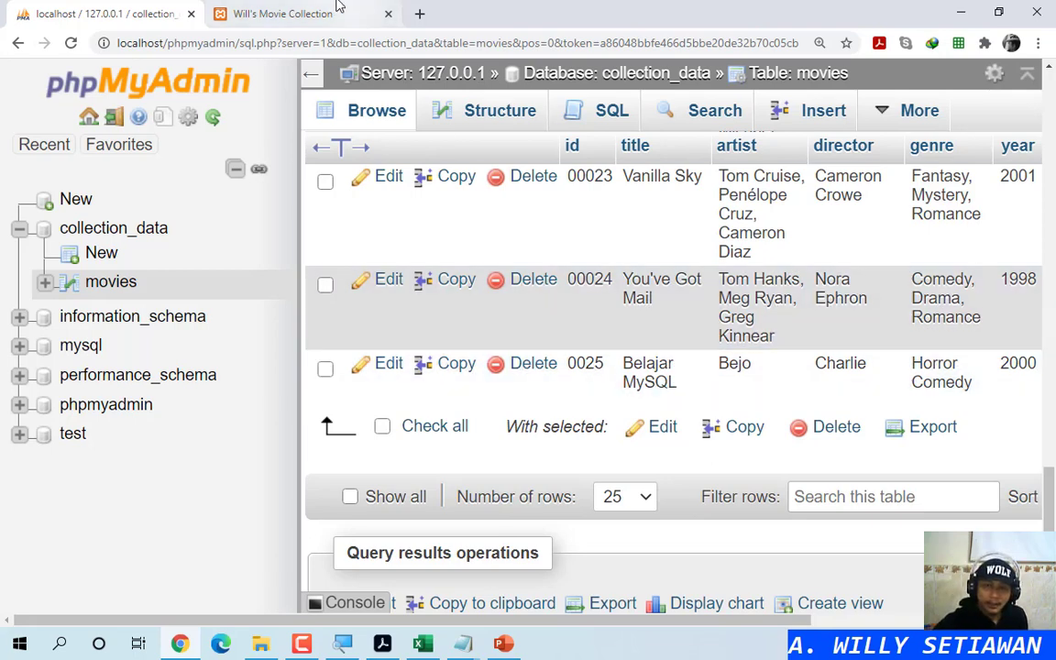
Step: Compare the Belajar MySQL entry in the web app's movie list with its record in phpMyAdmin
click(282, 12)
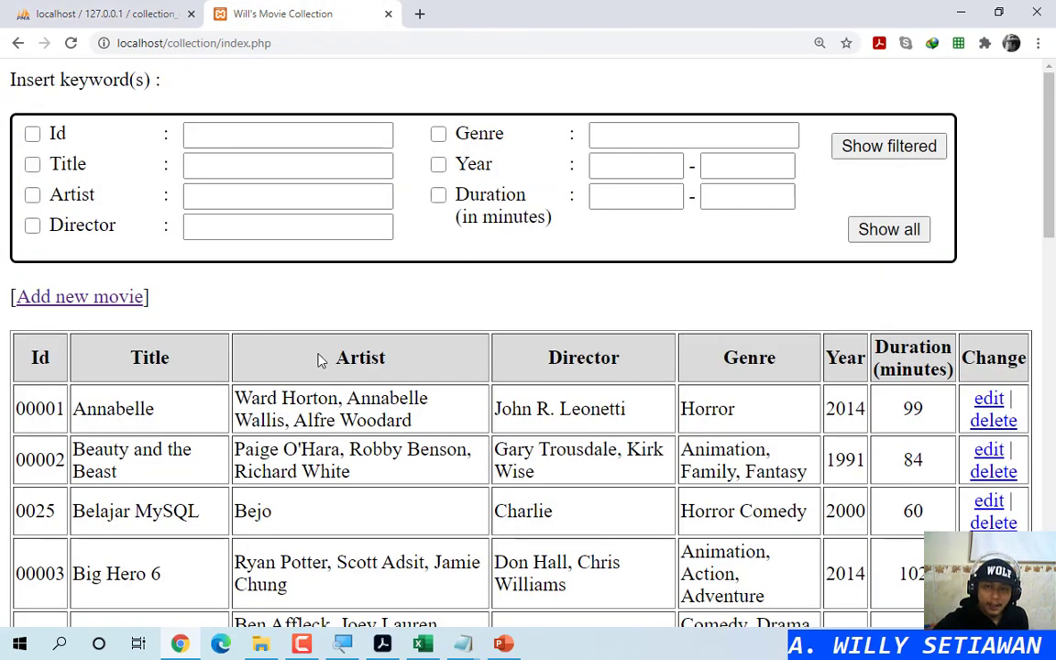
click(79, 11)
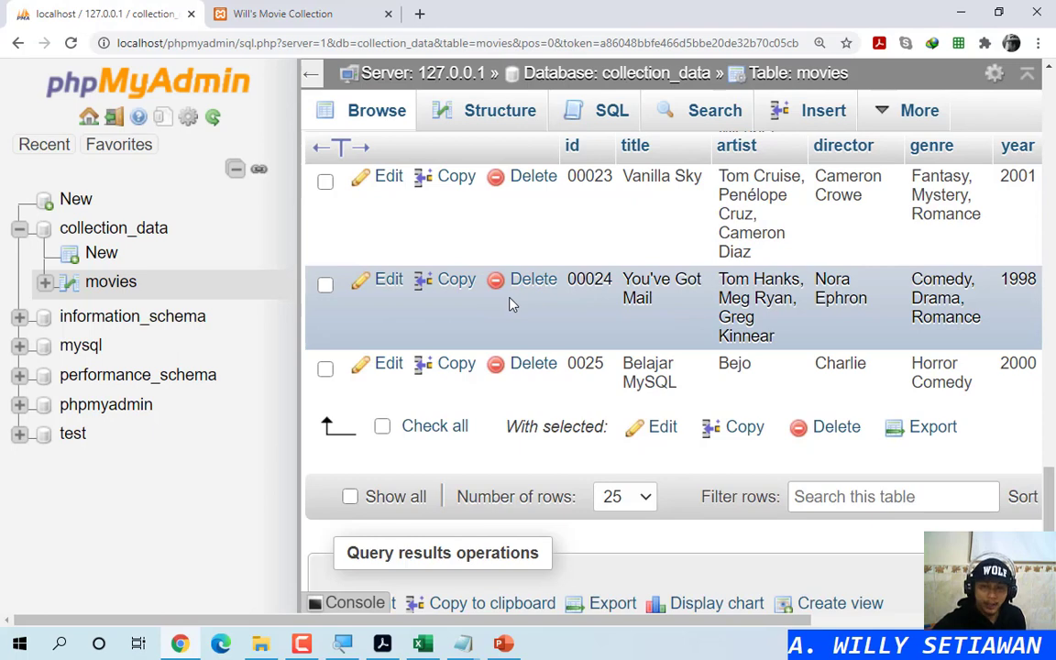
click(275, 13)
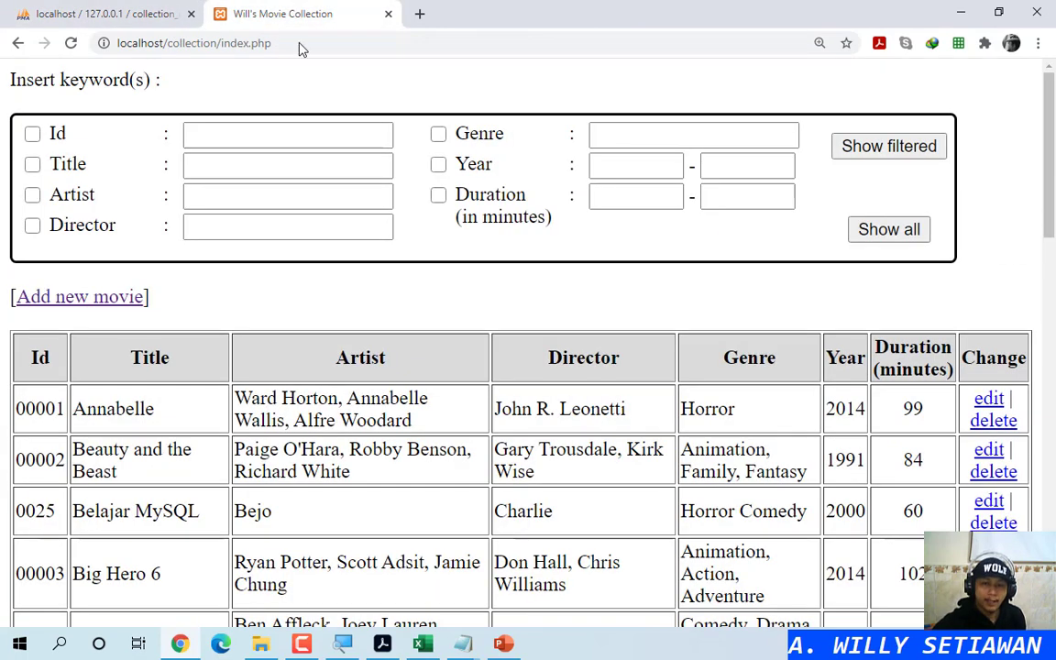
click(580, 519)
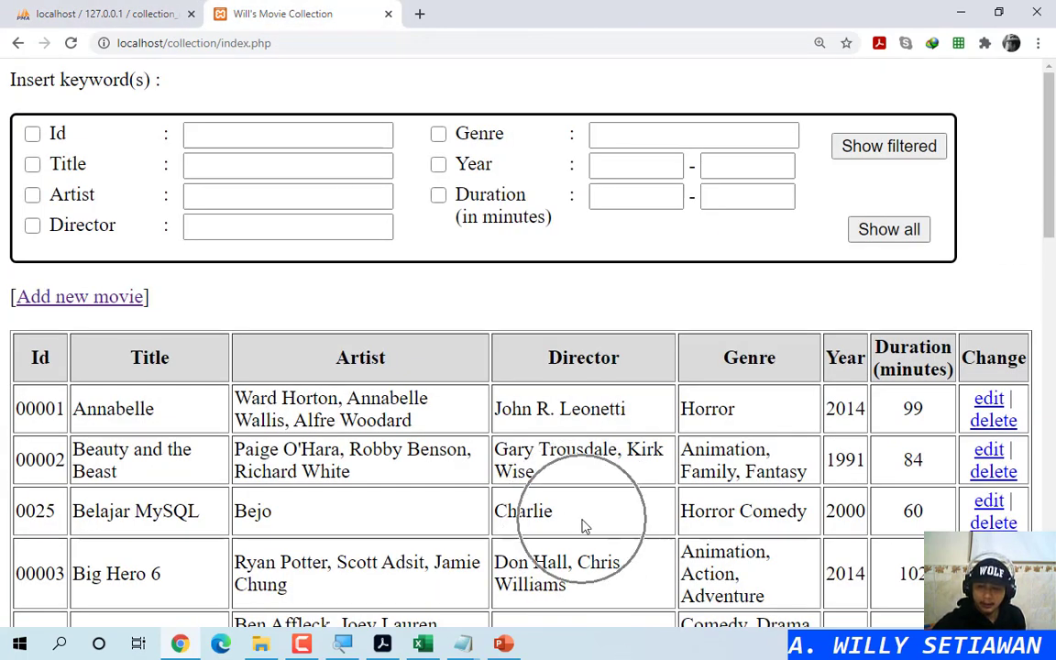
Step: Change the Belajar MySQL movie's genre to "Documentary" in the web app's edit form and save it
click(989, 502)
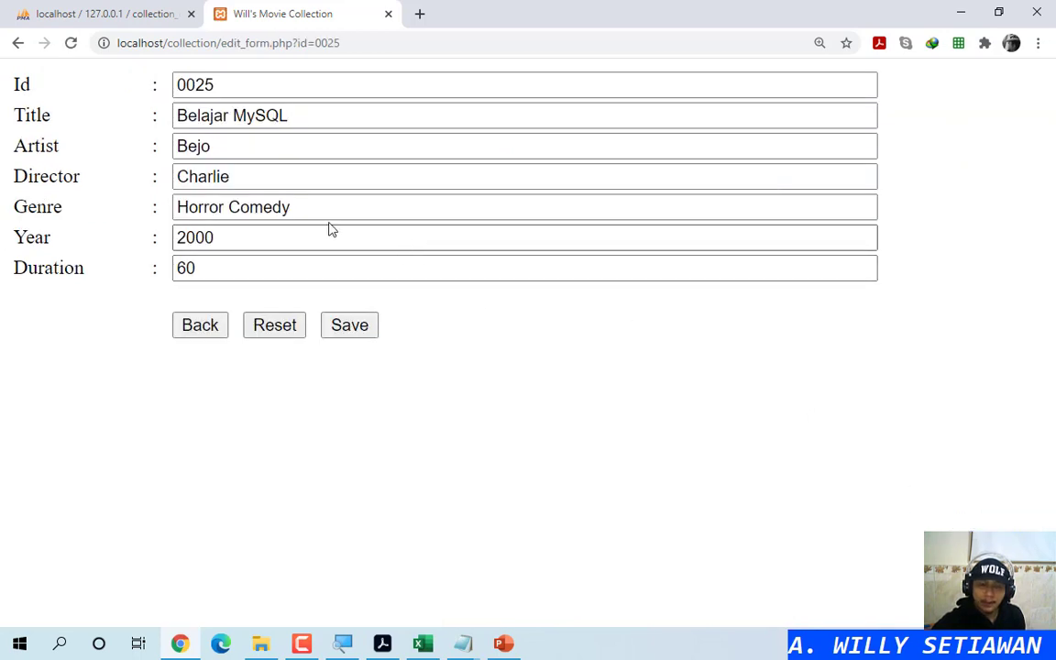
drag(313, 205, 152, 209)
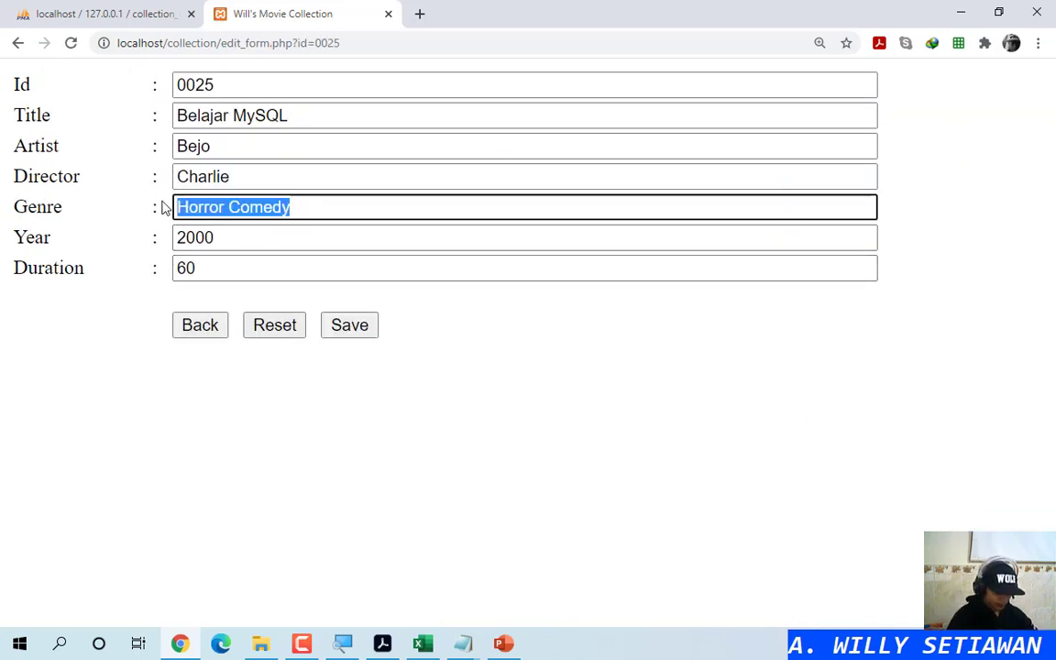
text(D)
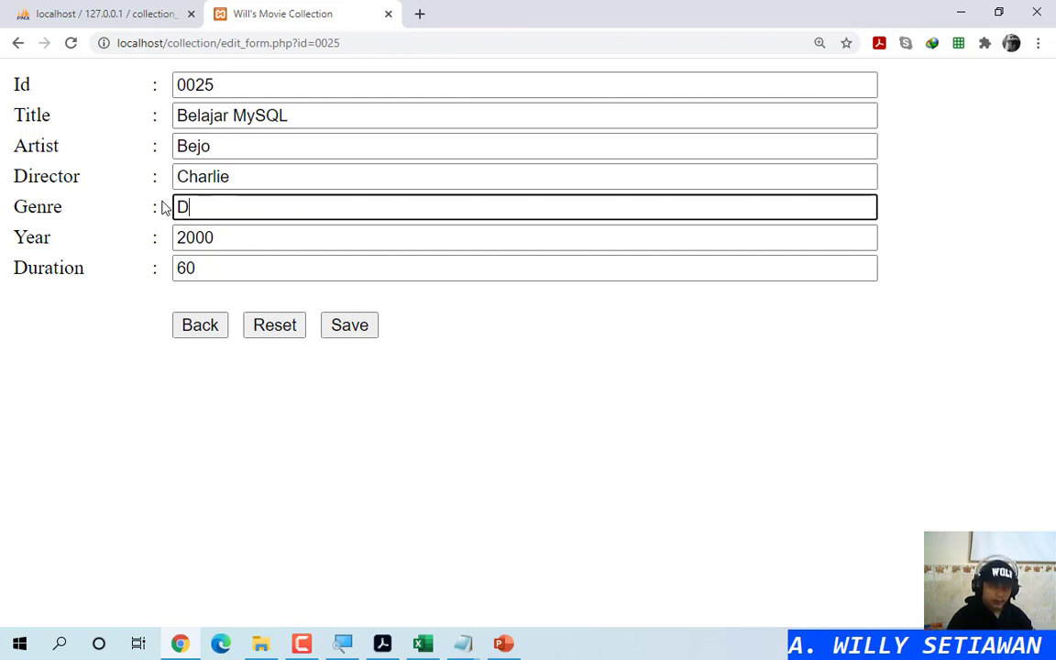
text(Documentary)
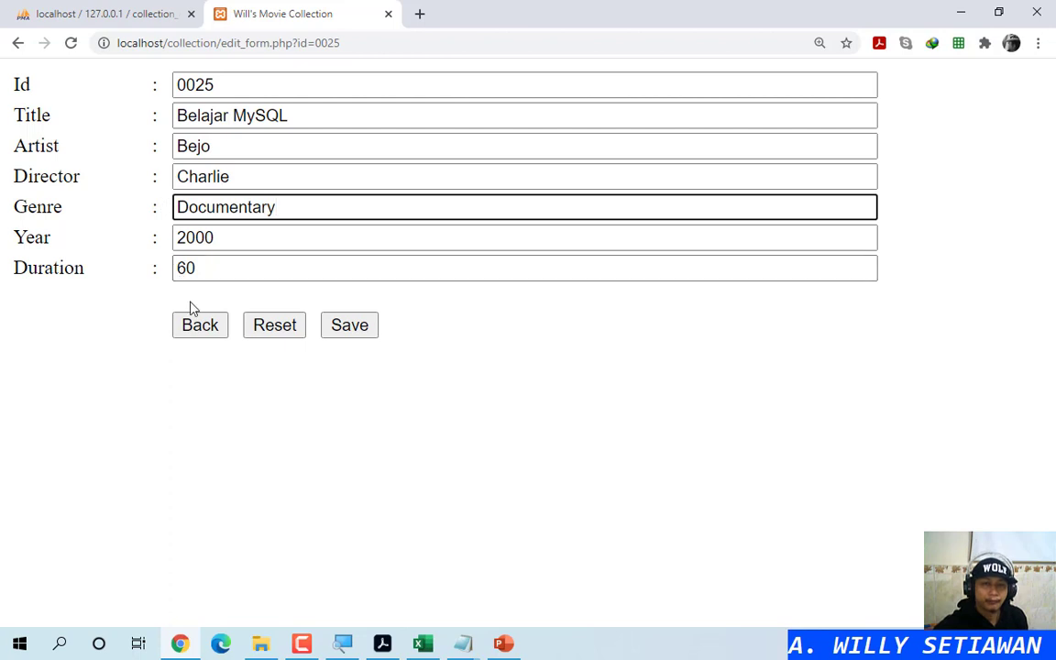
click(356, 330)
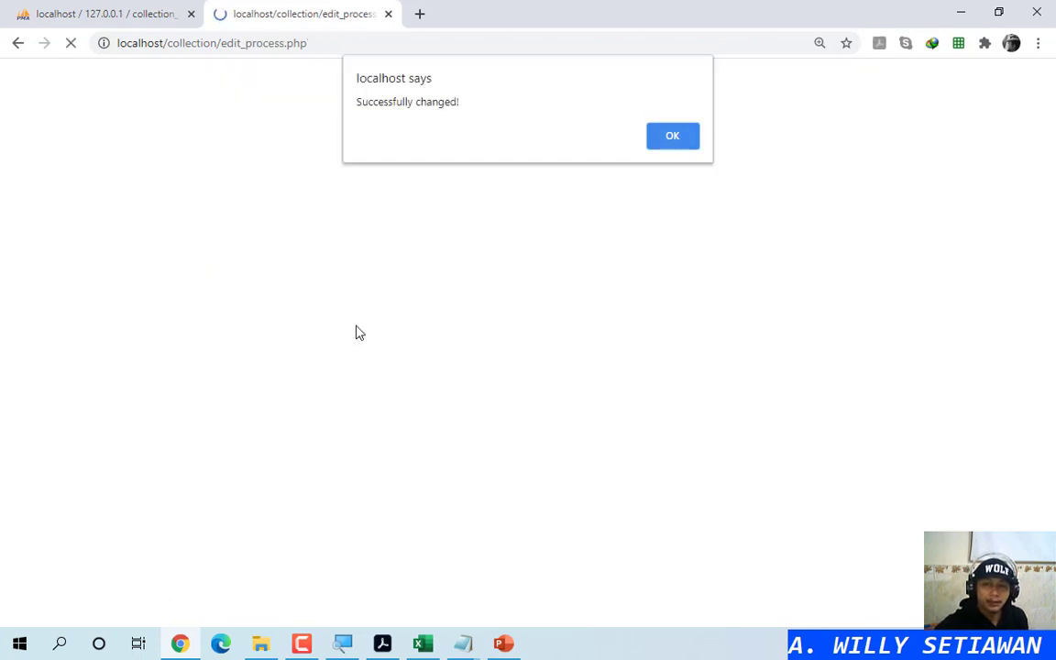
click(682, 136)
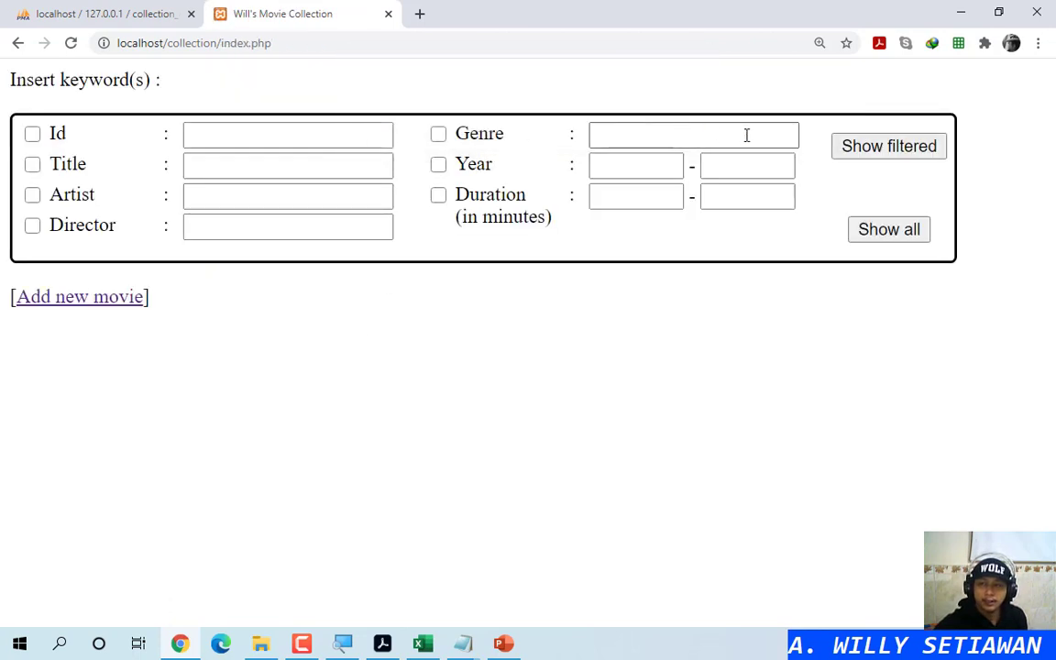
Step: Show all movies in the web app and refresh phpMyAdmin's movies table to check the genre of Belajar MySQL in both
click(895, 231)
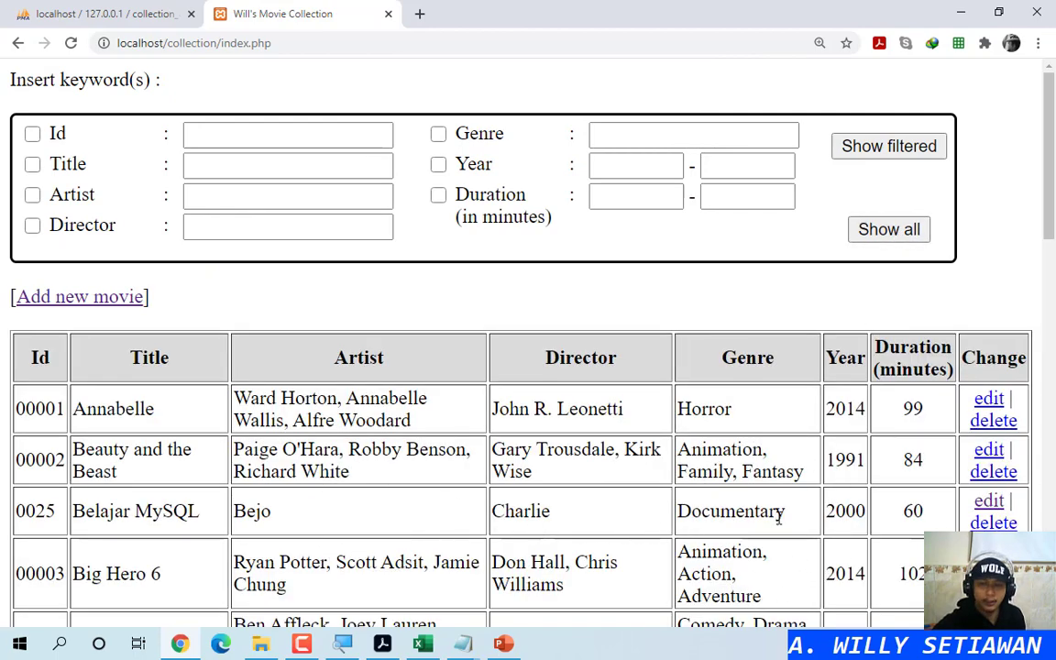
click(95, 13)
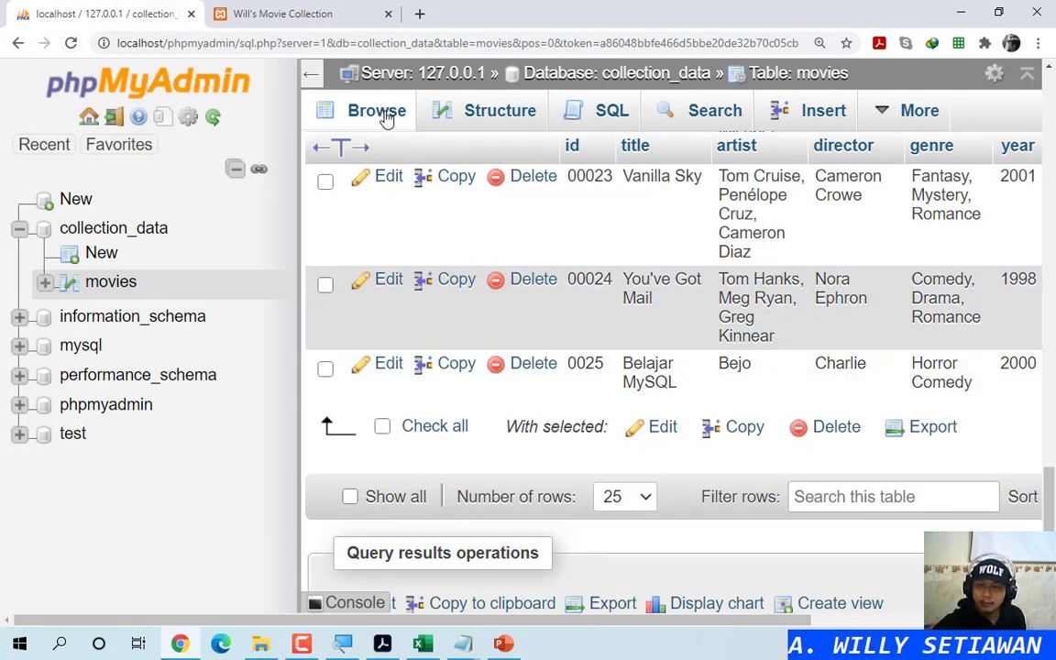
click(378, 115)
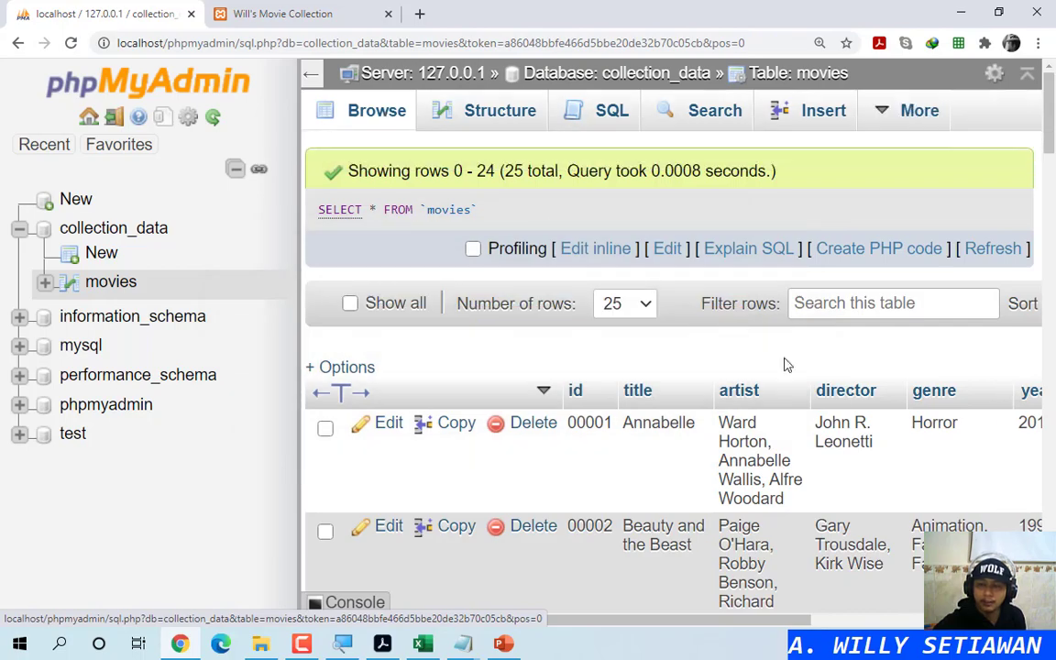
scroll(848, 403, down, 15)
scroll(848, 414, down, 16)
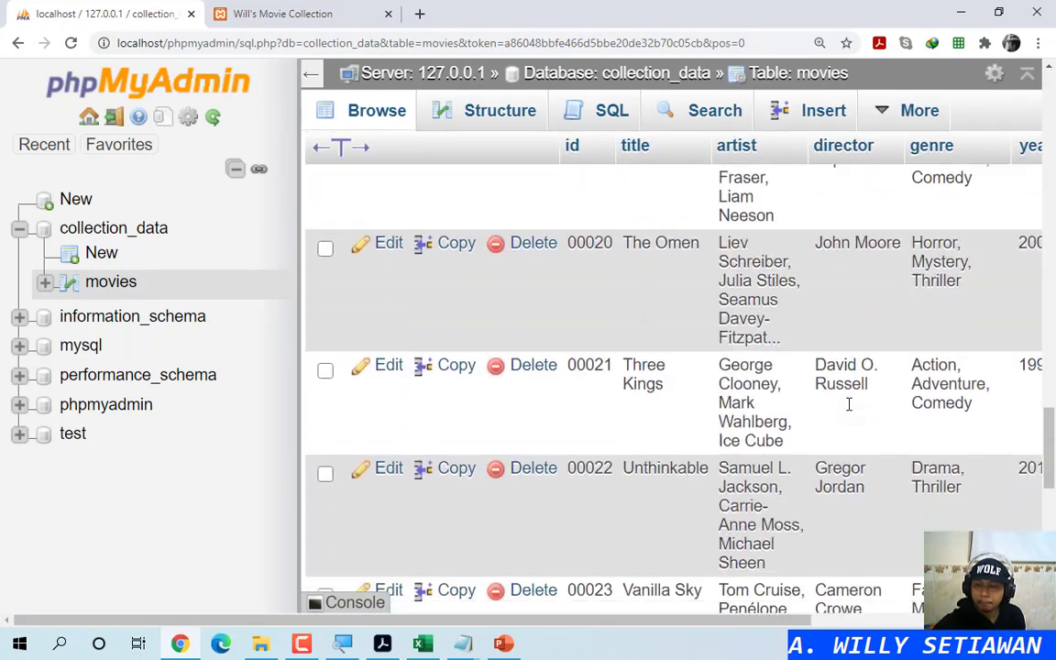
scroll(933, 353, up, 3)
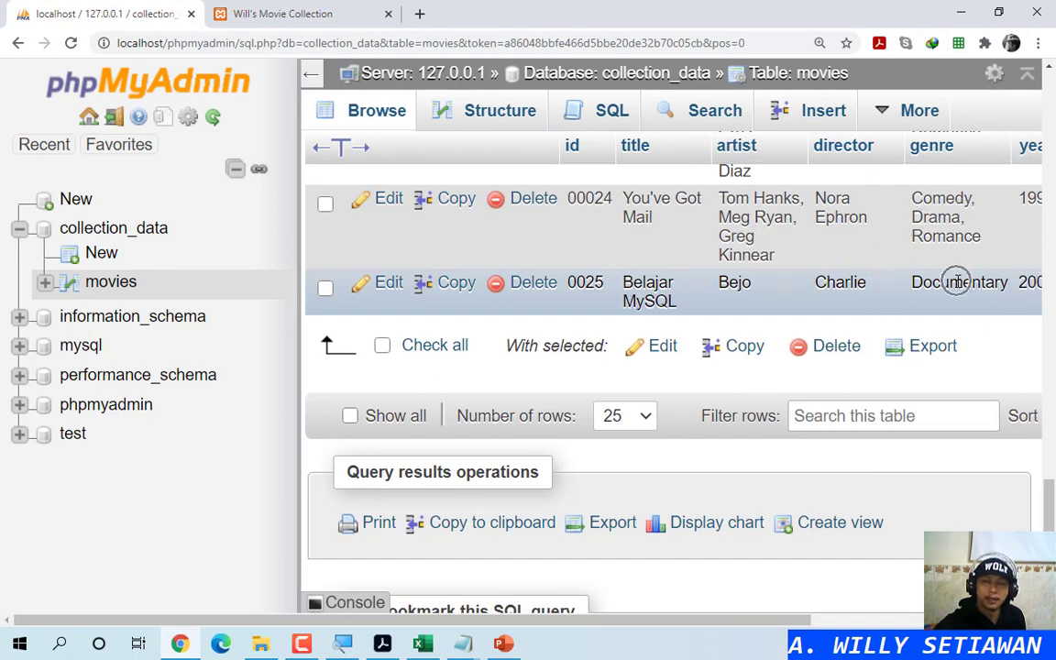
Step: Delete The Omen (id 00020) from the web app's movie list and acknowledge the deletion
click(292, 13)
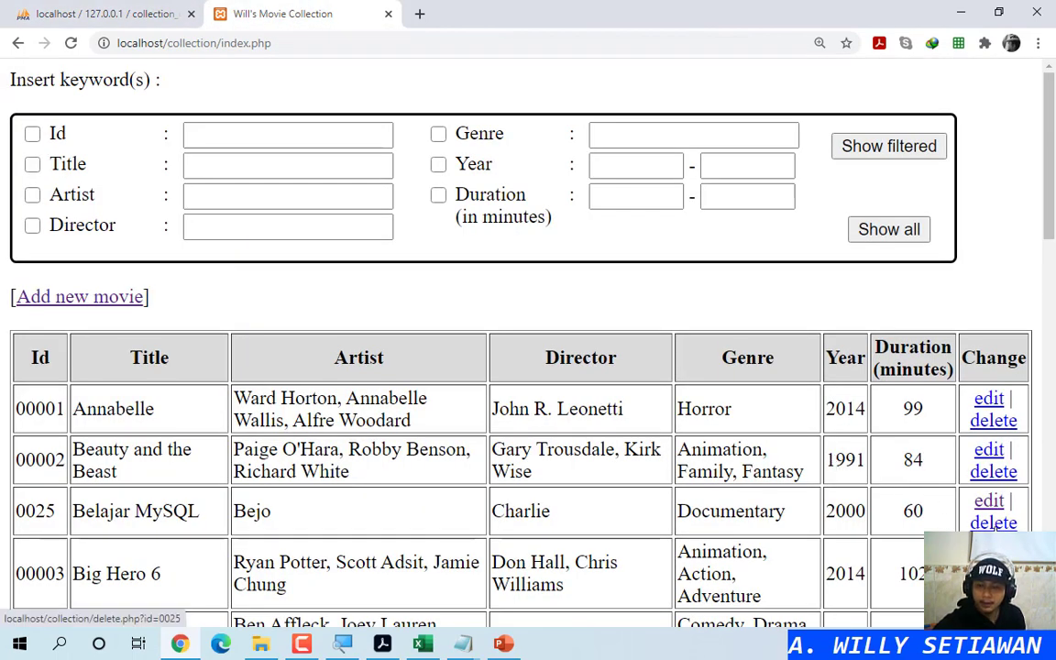
scroll(834, 504, down, 7)
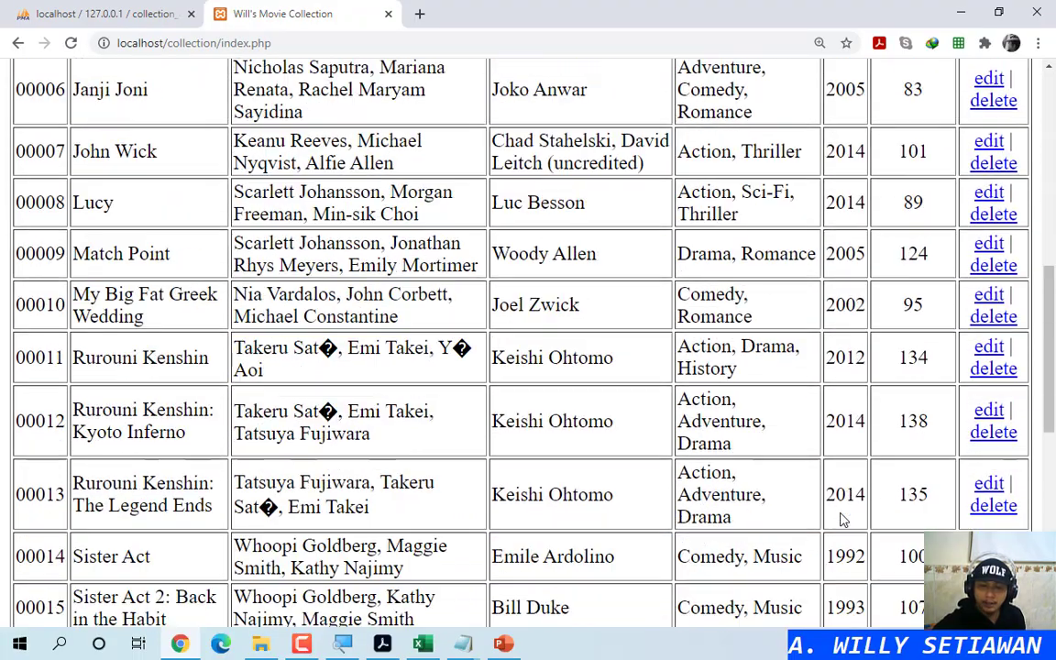
scroll(843, 520, down, 5)
scroll(833, 548, down, 3)
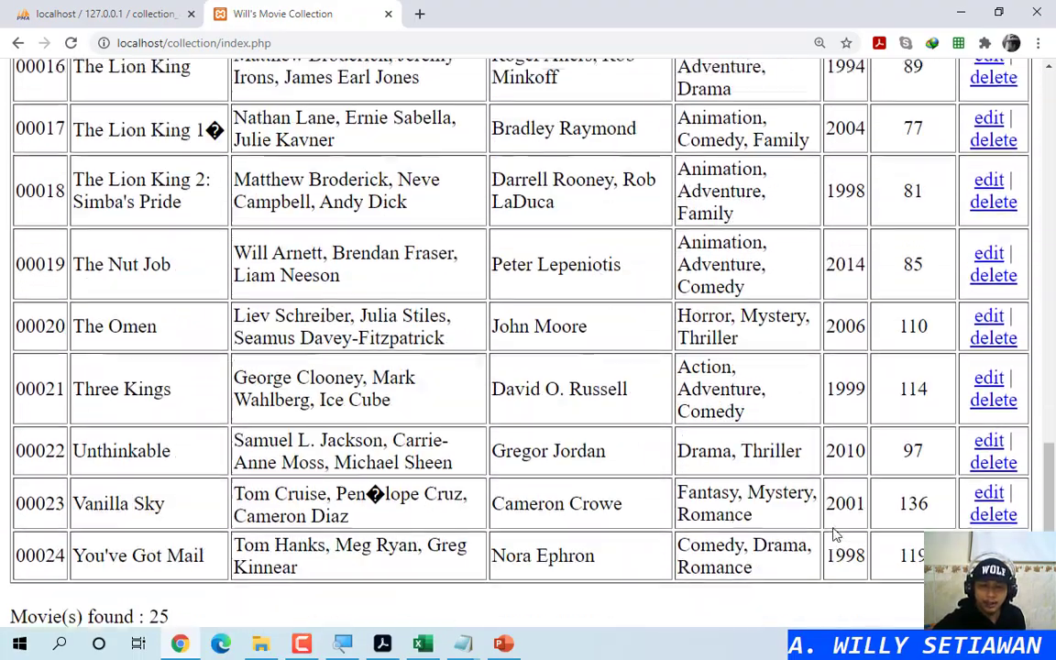
scroll(834, 534, up, 2)
scroll(825, 536, down, 2)
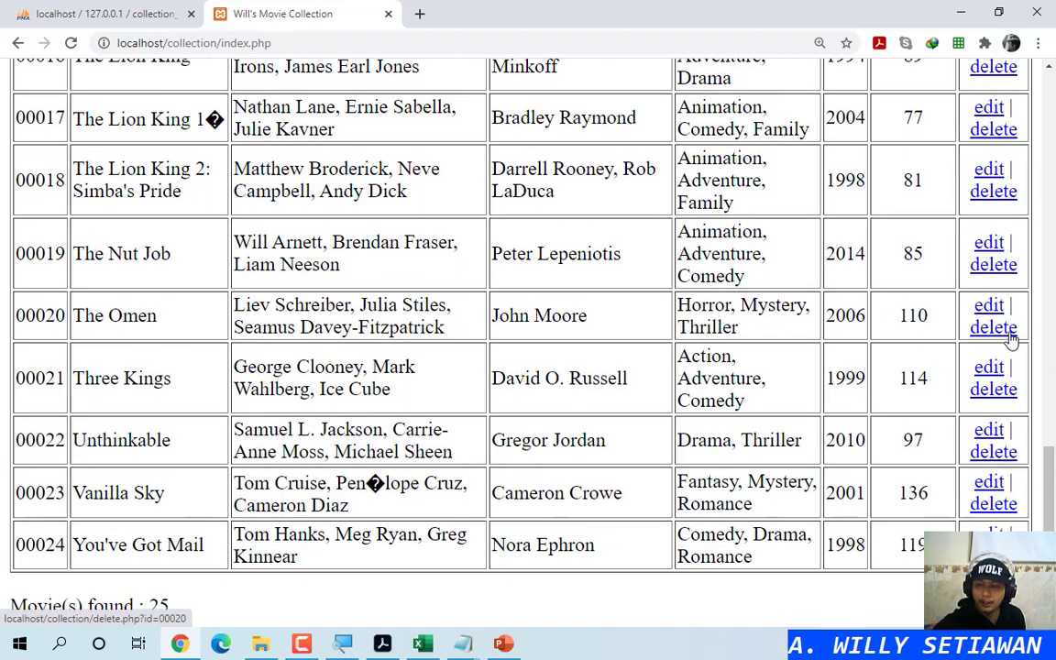
click(1004, 334)
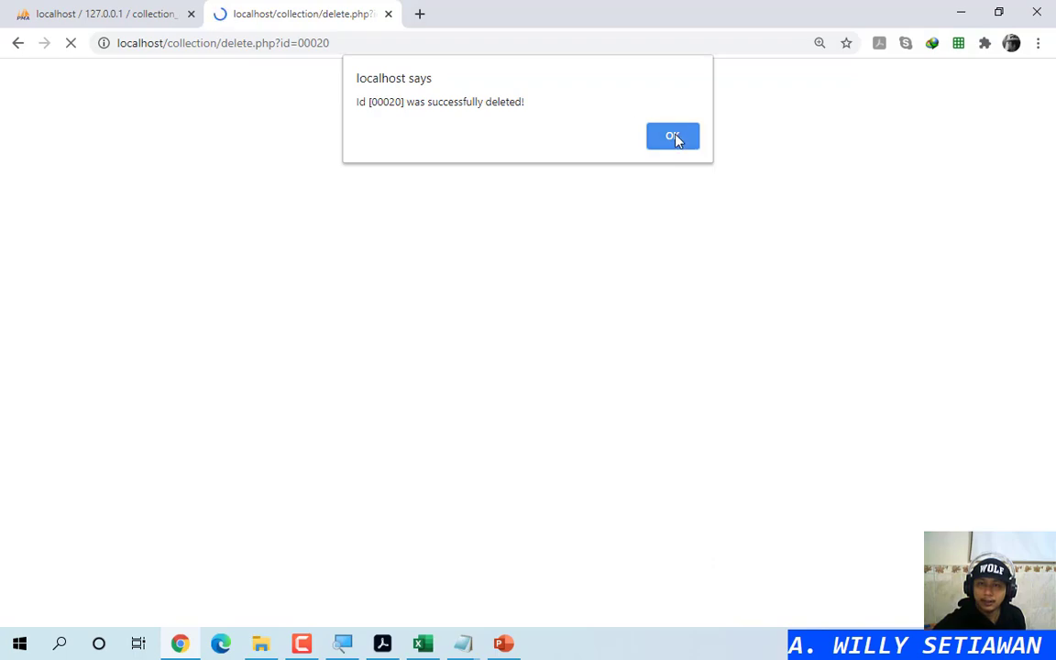
click(673, 137)
Step: Find The Omen's record in phpMyAdmin's movies table, then refresh the table and check the records around id 00020
click(110, 9)
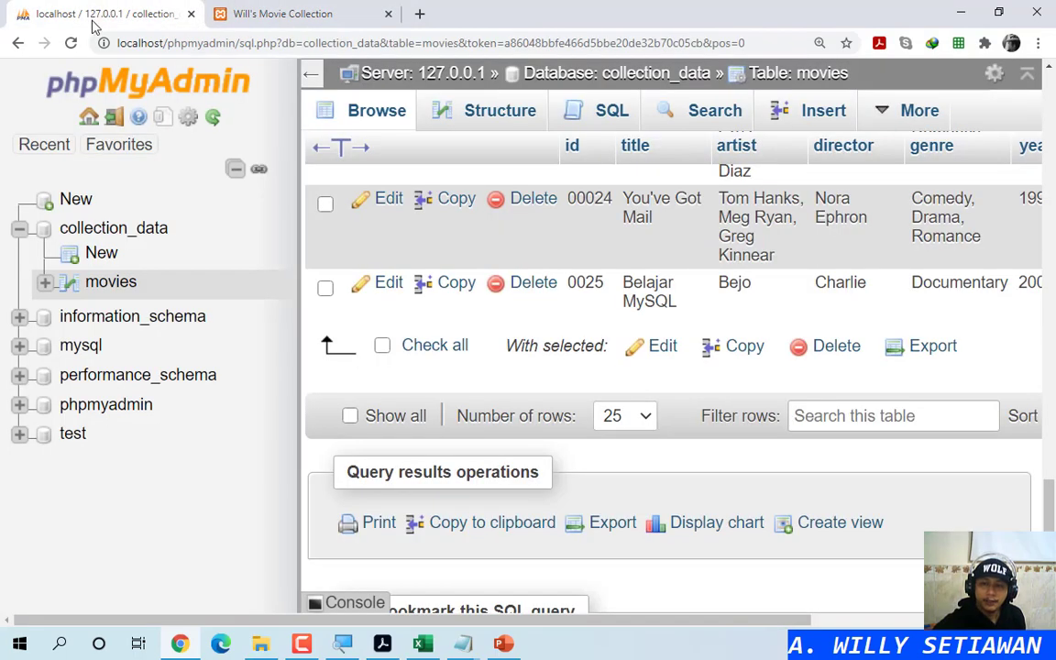
scroll(550, 303, up, 3)
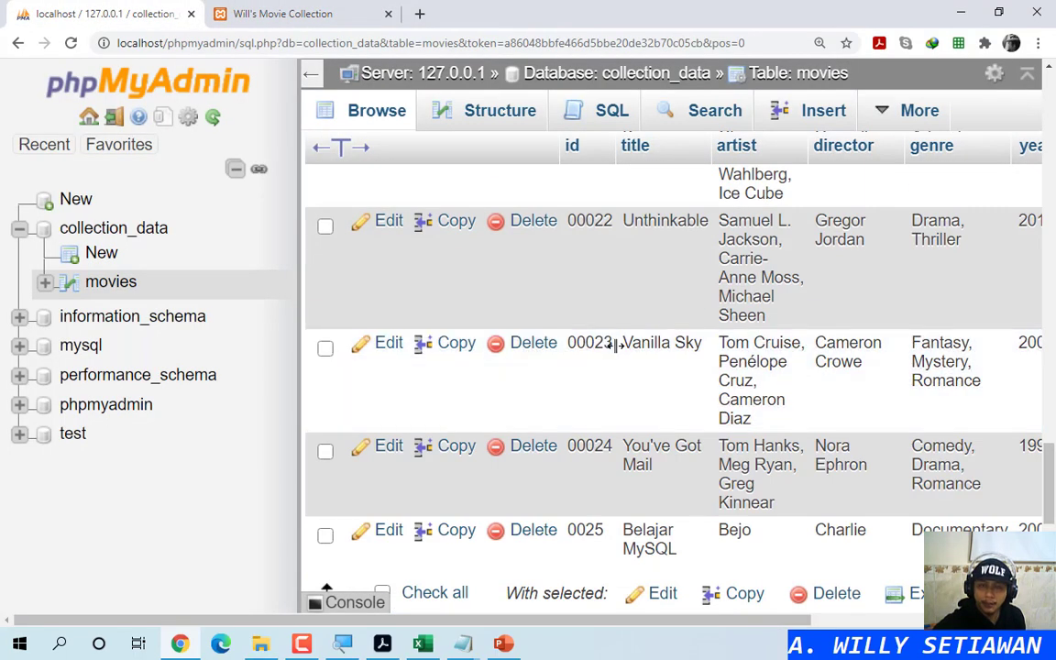
scroll(617, 348, up, 4)
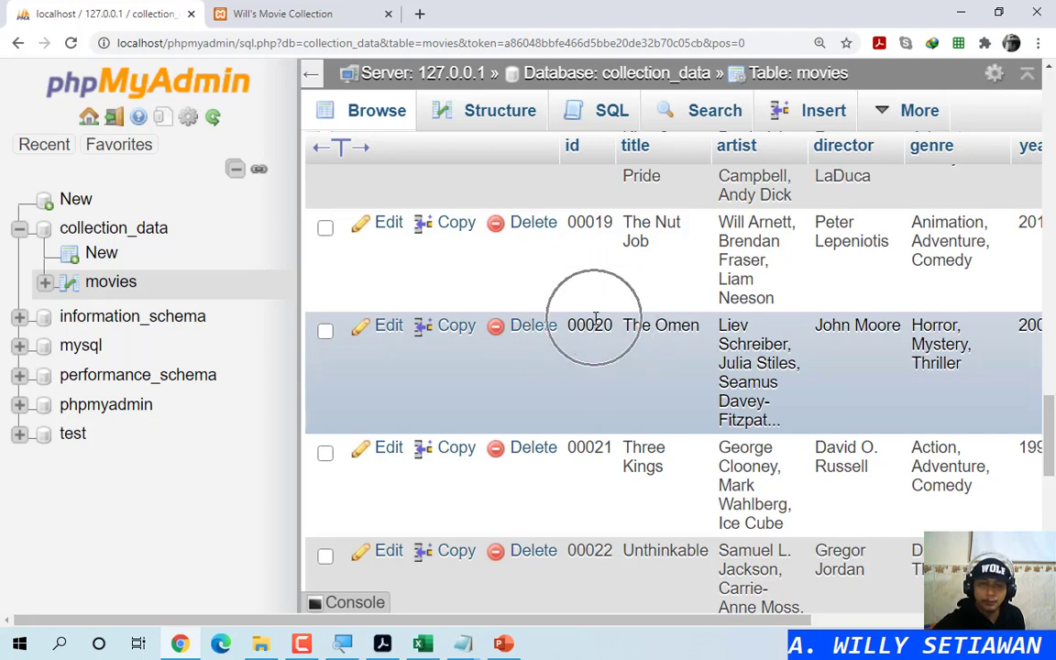
click(371, 110)
scroll(637, 439, down, 2)
scroll(637, 438, down, 15)
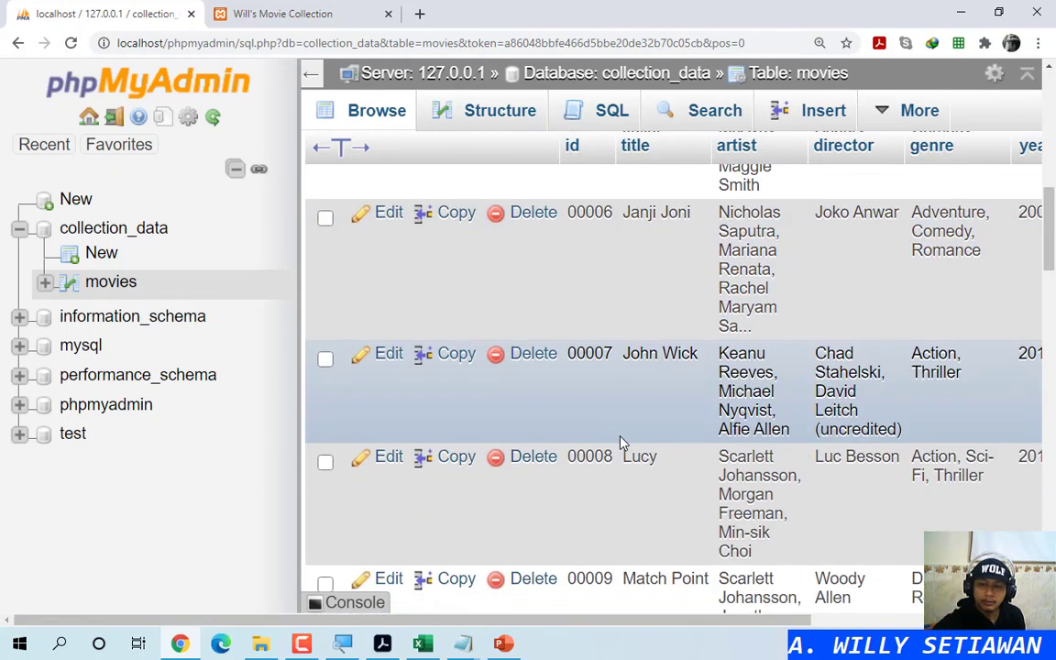
scroll(619, 444, down, 5)
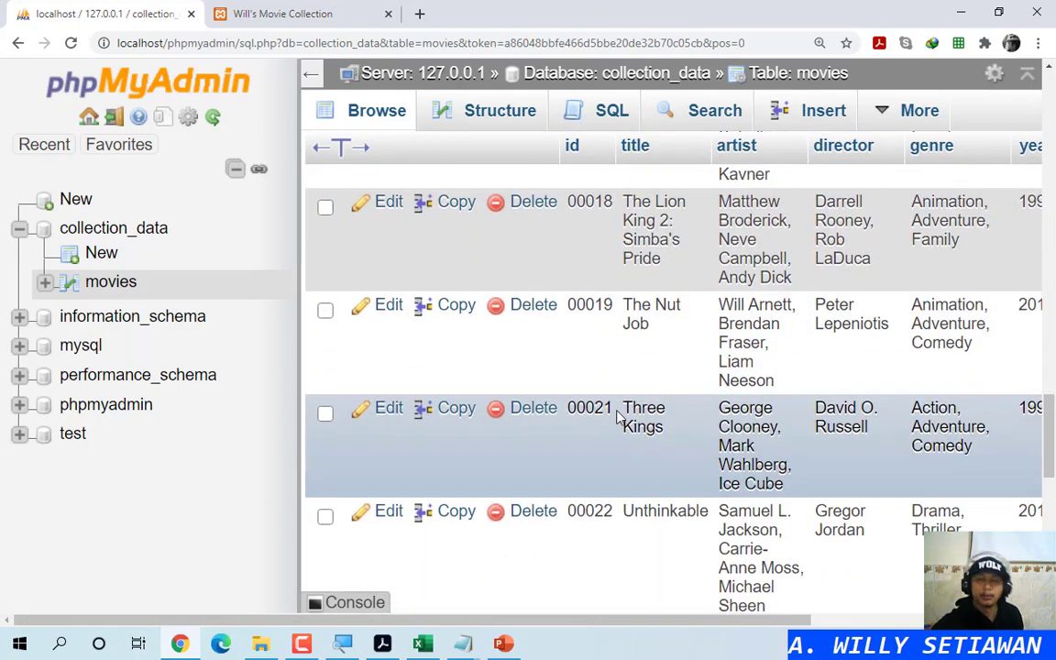
click(619, 417)
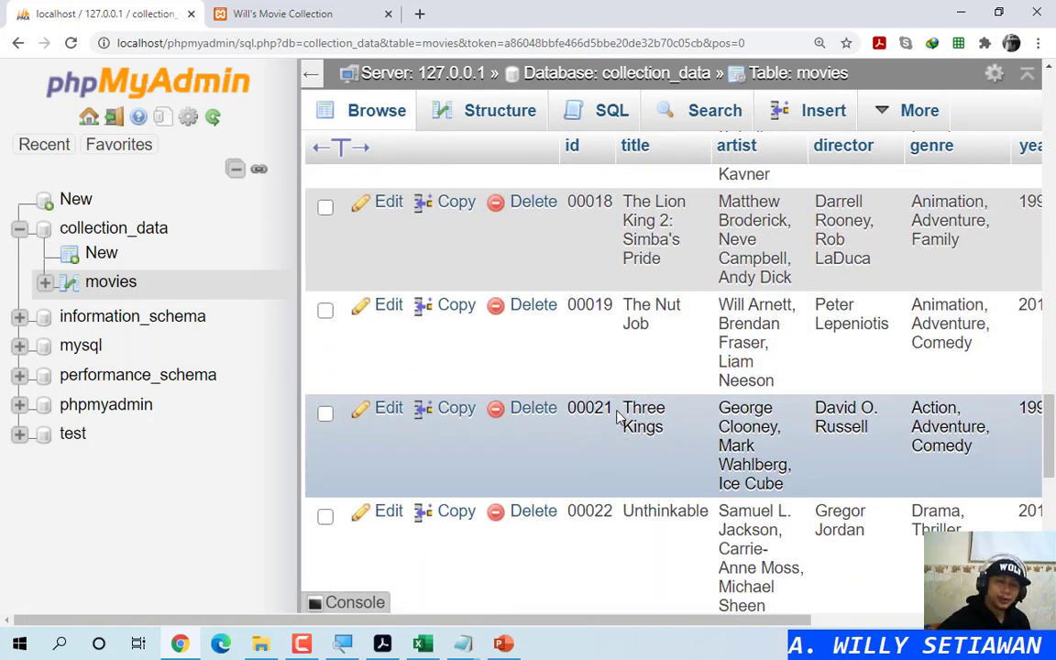
Step: Compare the web app's search page with phpMyAdmin's movies table, including the last records of the table
click(275, 11)
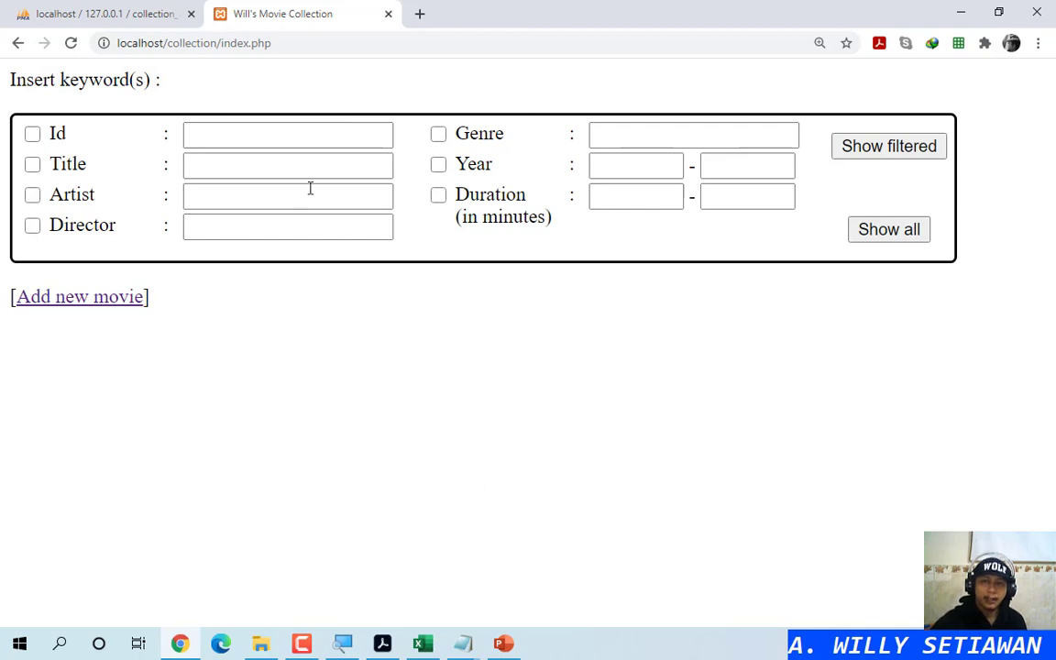
click(109, 11)
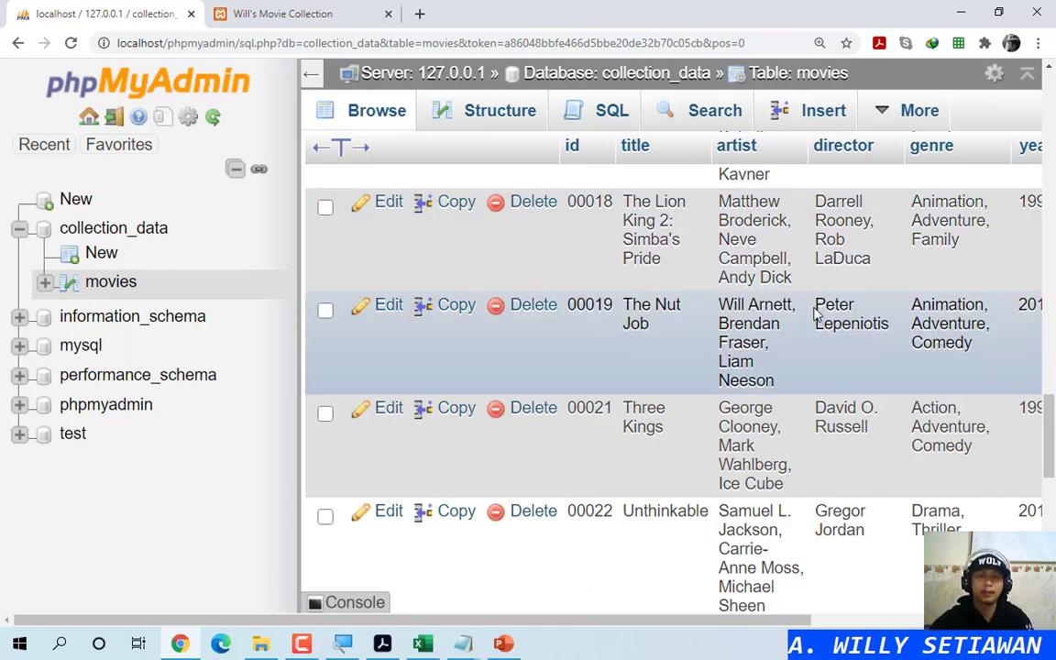
click(282, 13)
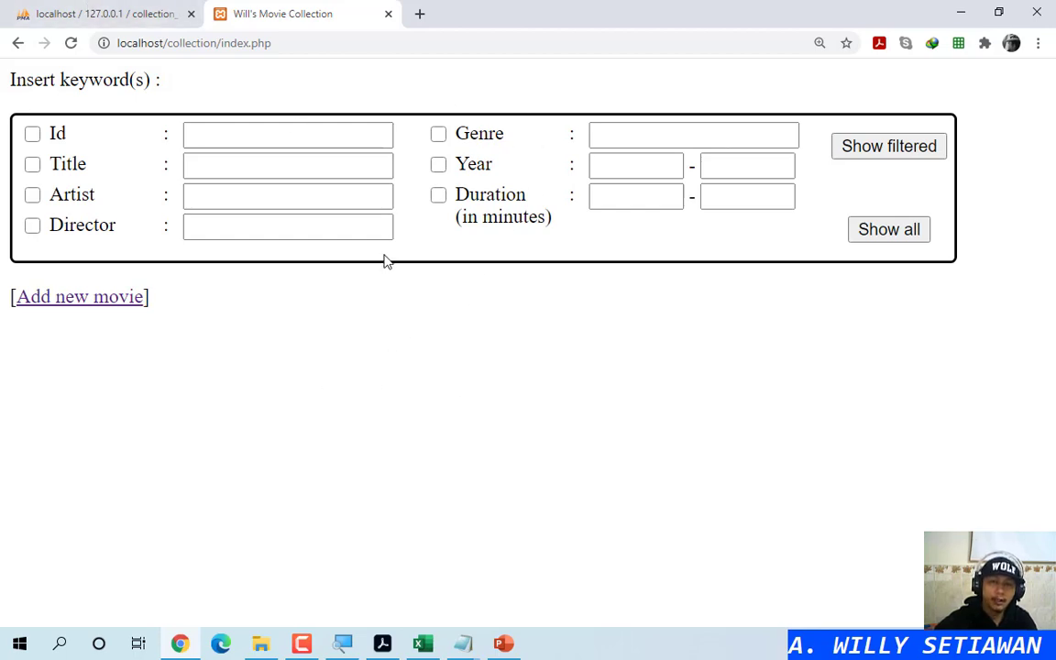
click(155, 9)
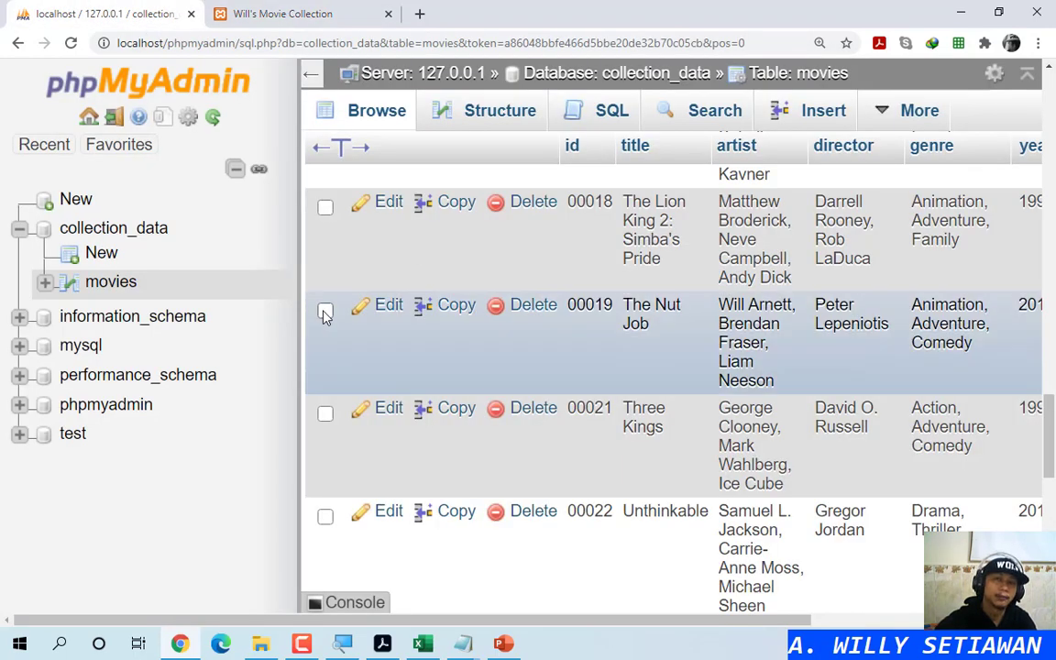
click(298, 11)
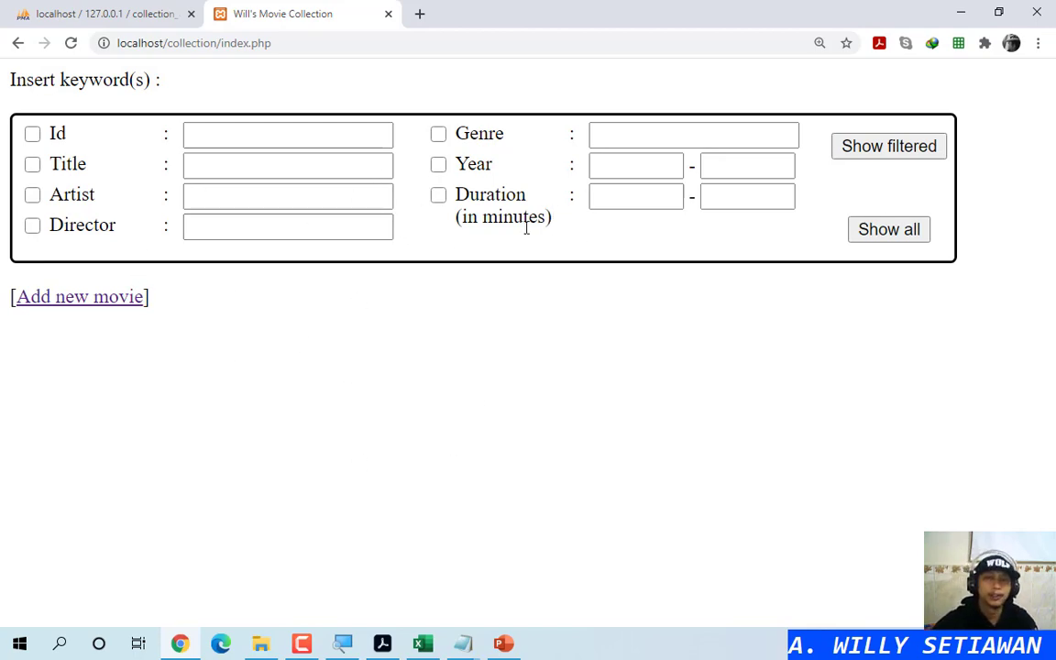
click(55, 11)
click(305, 11)
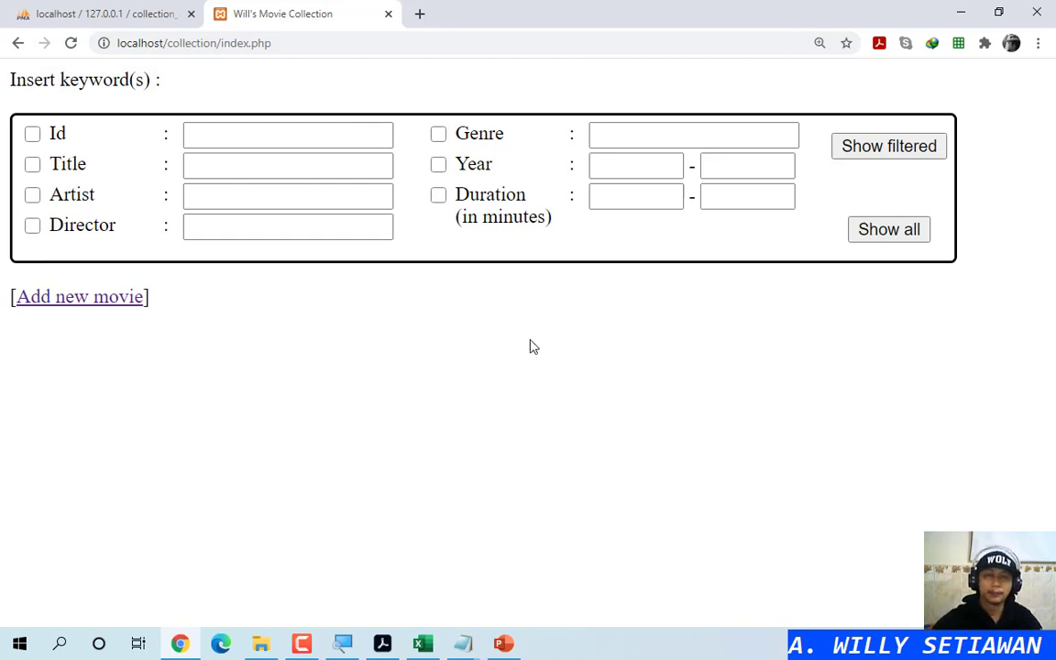
click(131, 8)
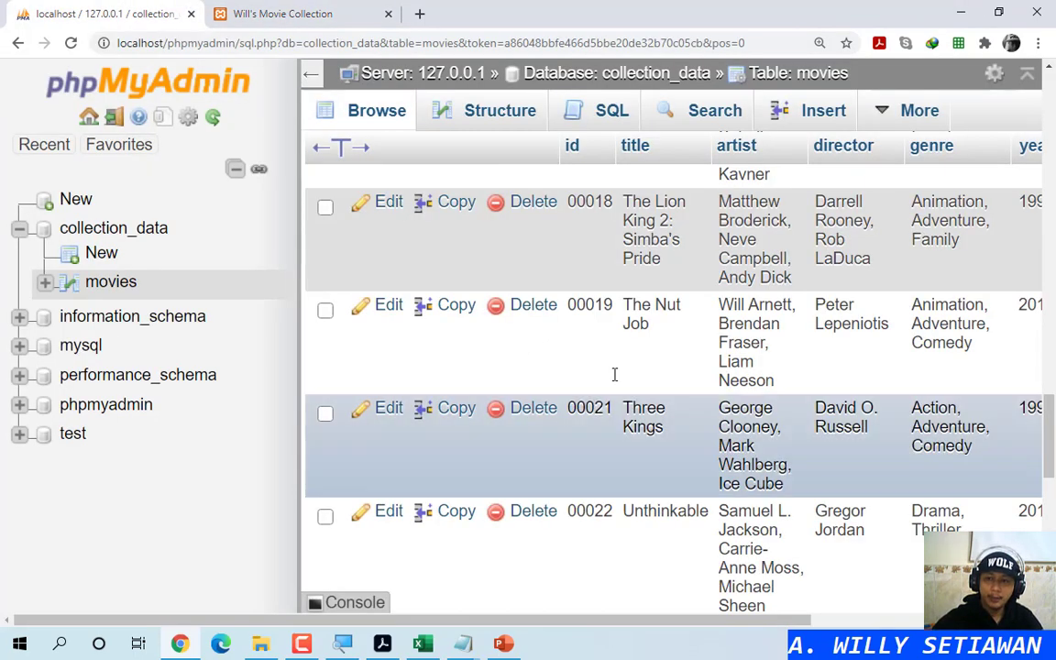
scroll(855, 448, down, 6)
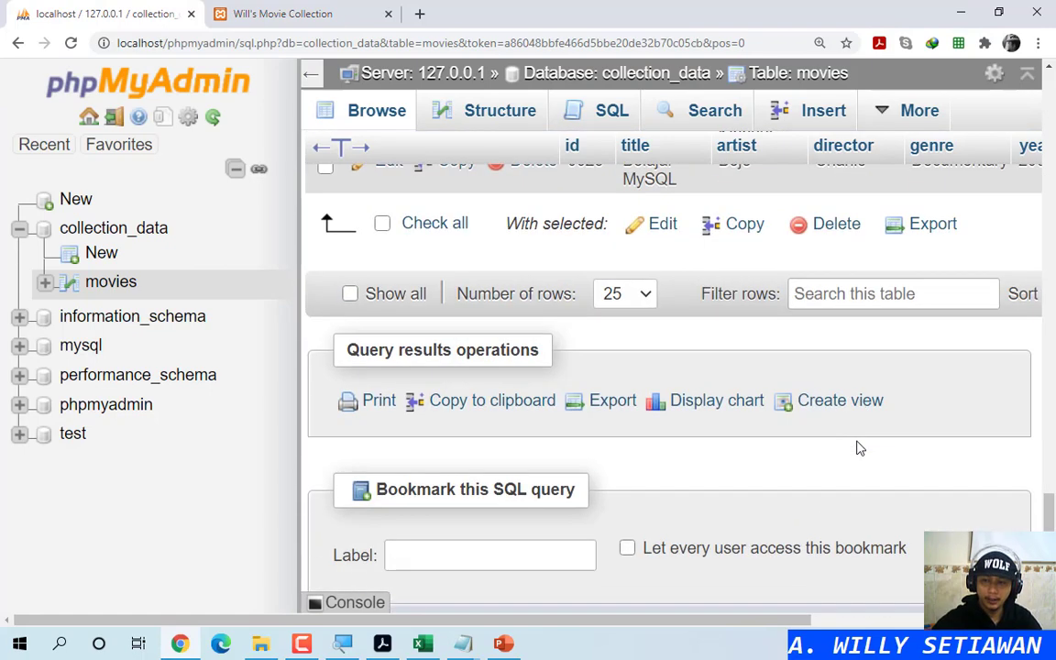
scroll(858, 447, up, 1)
scroll(856, 449, up, 3)
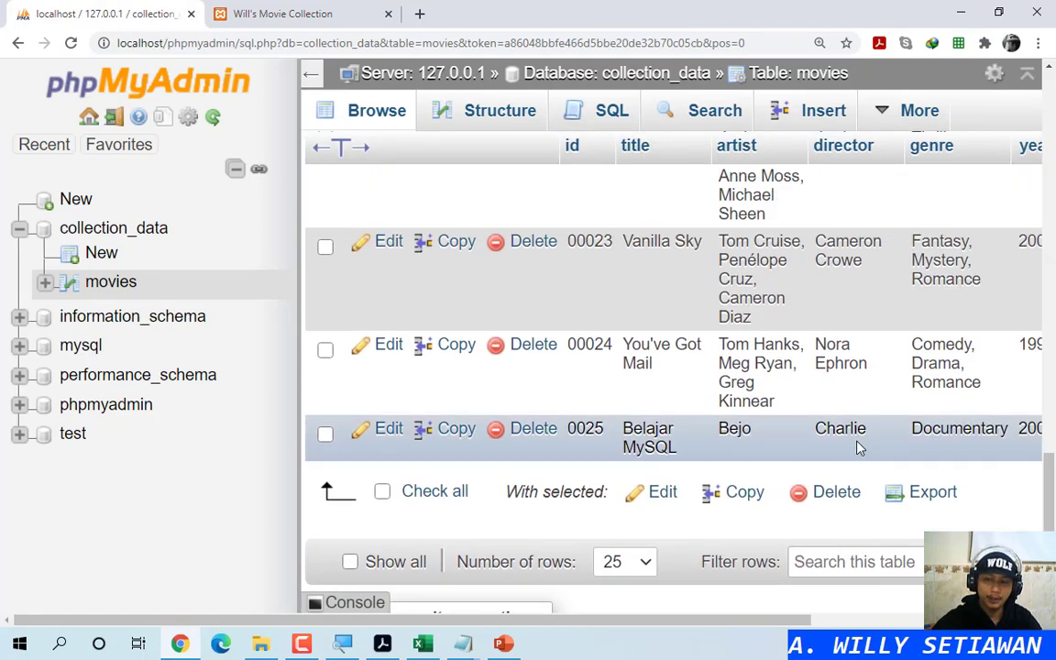
Step: Show all movies in the web app and compare the end of the list with phpMyAdmin's movies table
click(314, 11)
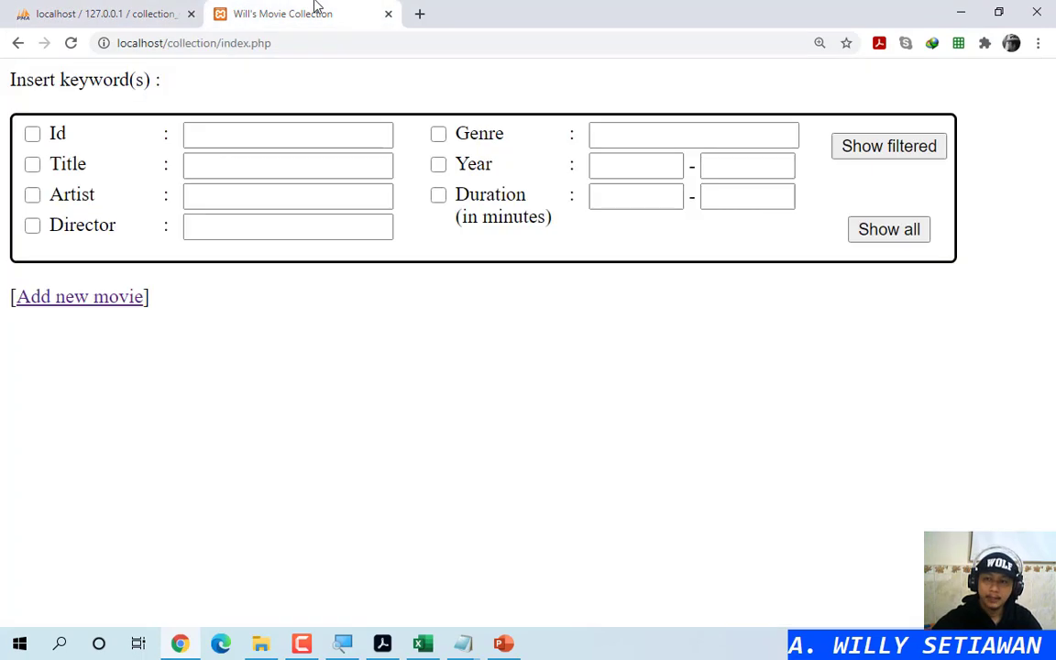
click(887, 229)
scroll(754, 295, down, 3)
scroll(754, 296, down, 10)
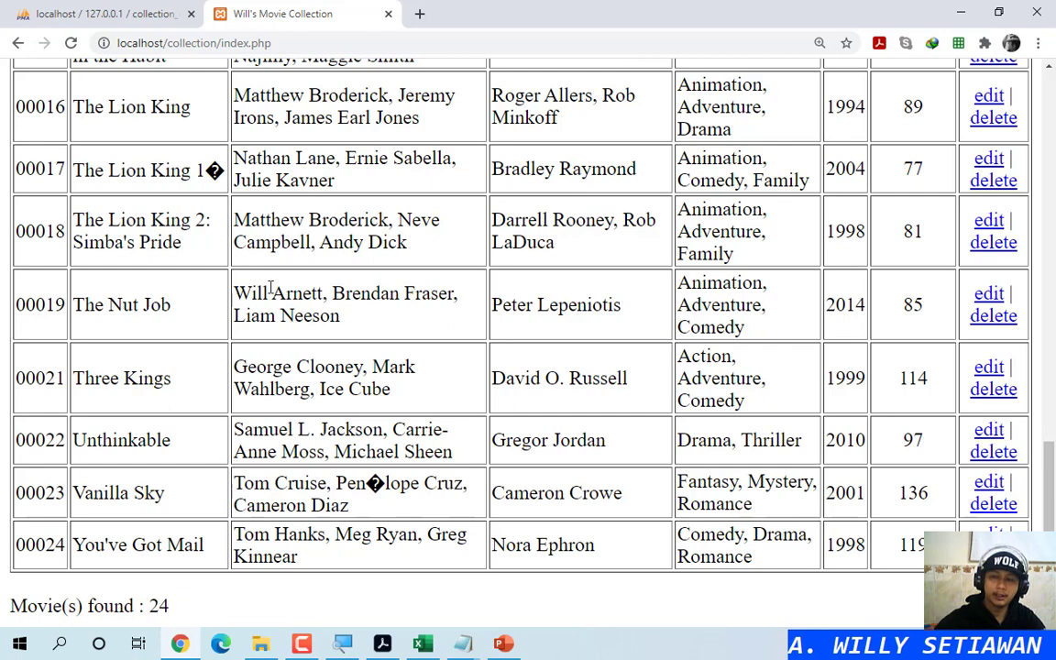
click(101, 14)
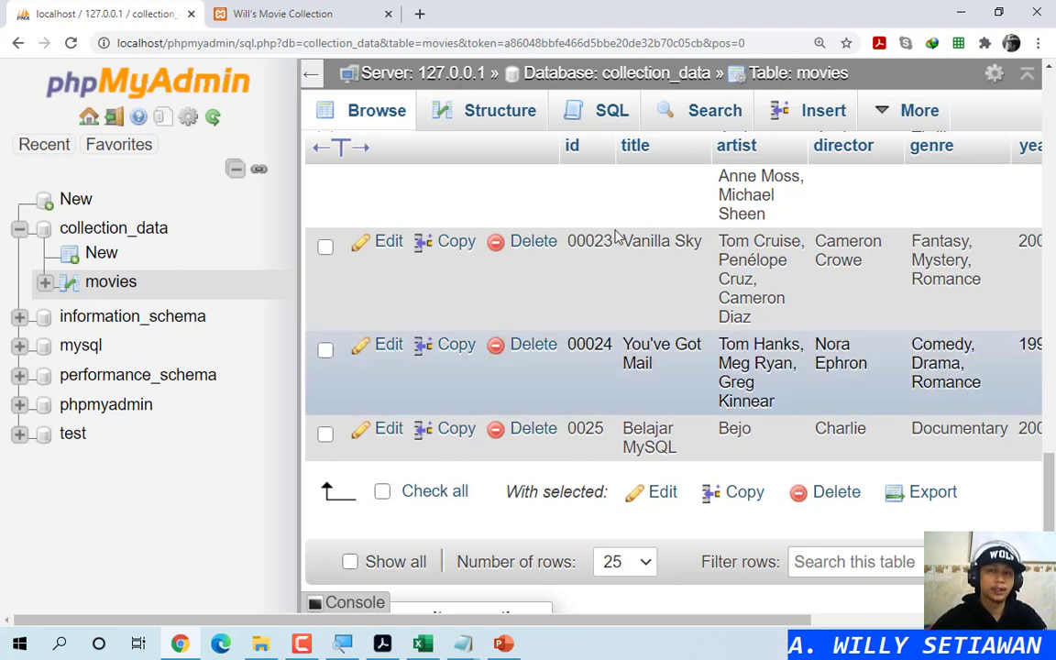
click(293, 12)
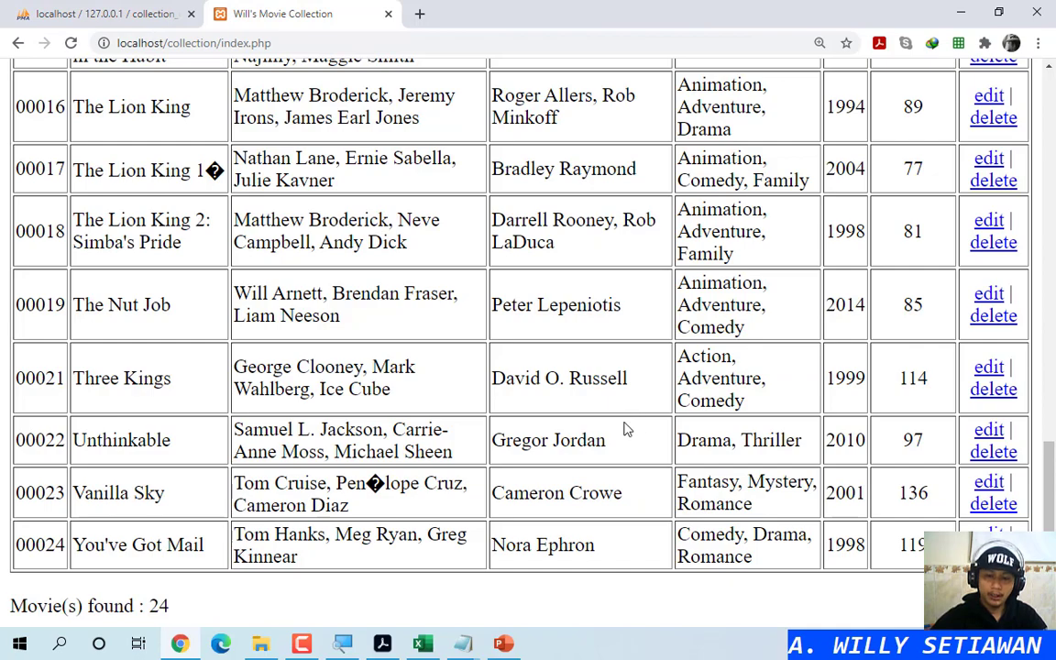
Step: Locate Belajar MySQL in the web app's list and delete its record (id 0025) from the movies table in phpMyAdmin
scroll(626, 429, up, 15)
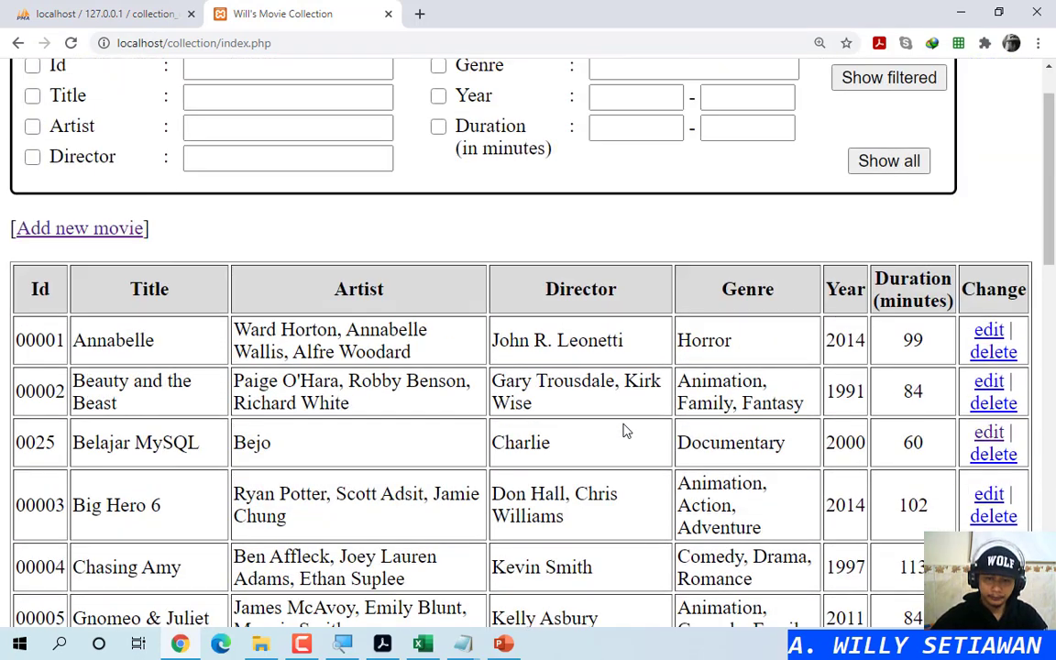
scroll(626, 429, down, 2)
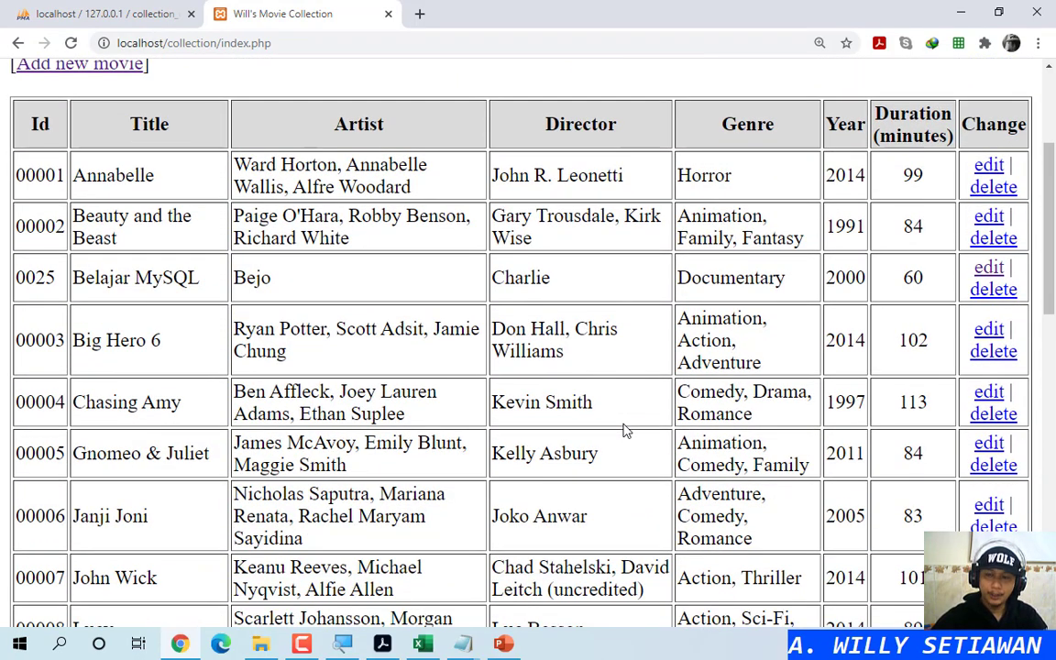
key(ctrl+Page_Up)
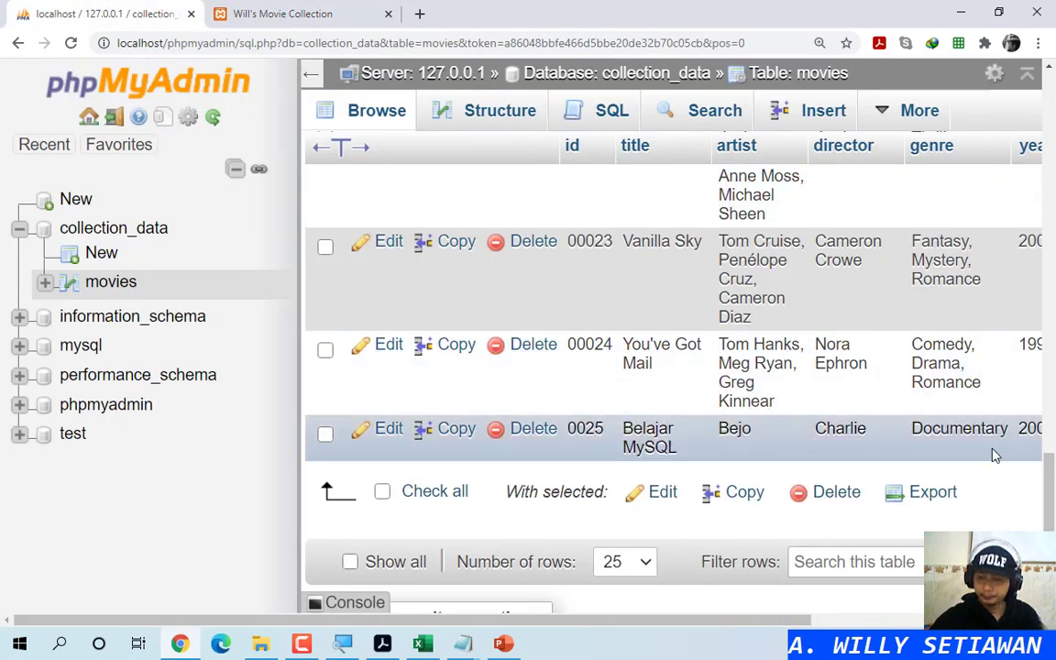
click(533, 431)
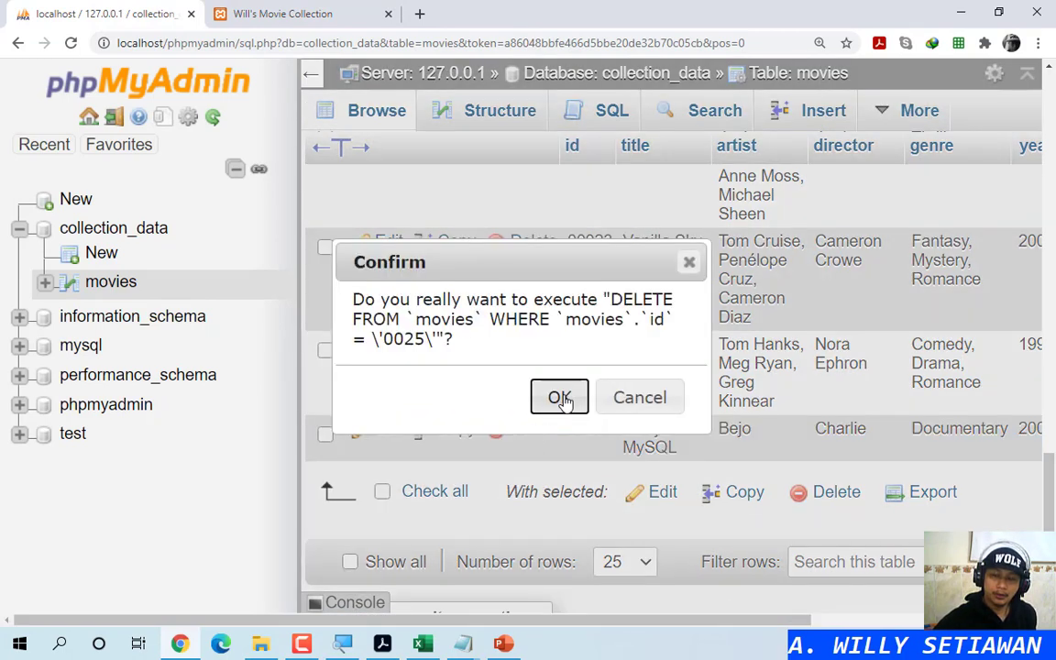
click(559, 398)
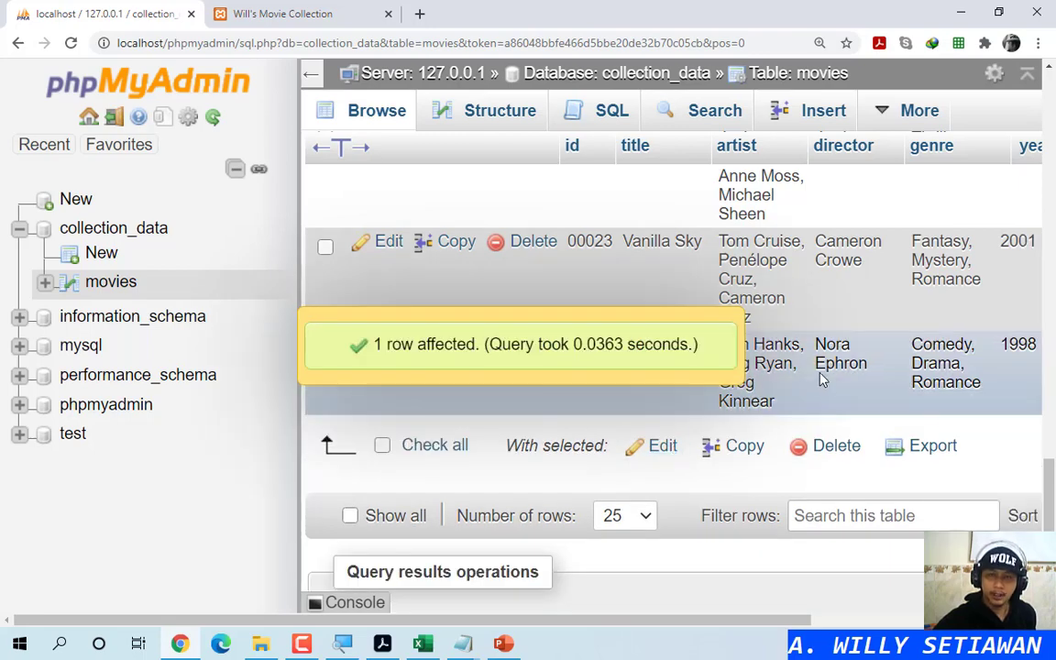
Step: Show all movies again in the web app and check for Belajar MySQL there and in phpMyAdmin's movies table
click(325, 11)
scroll(790, 188, up, 3)
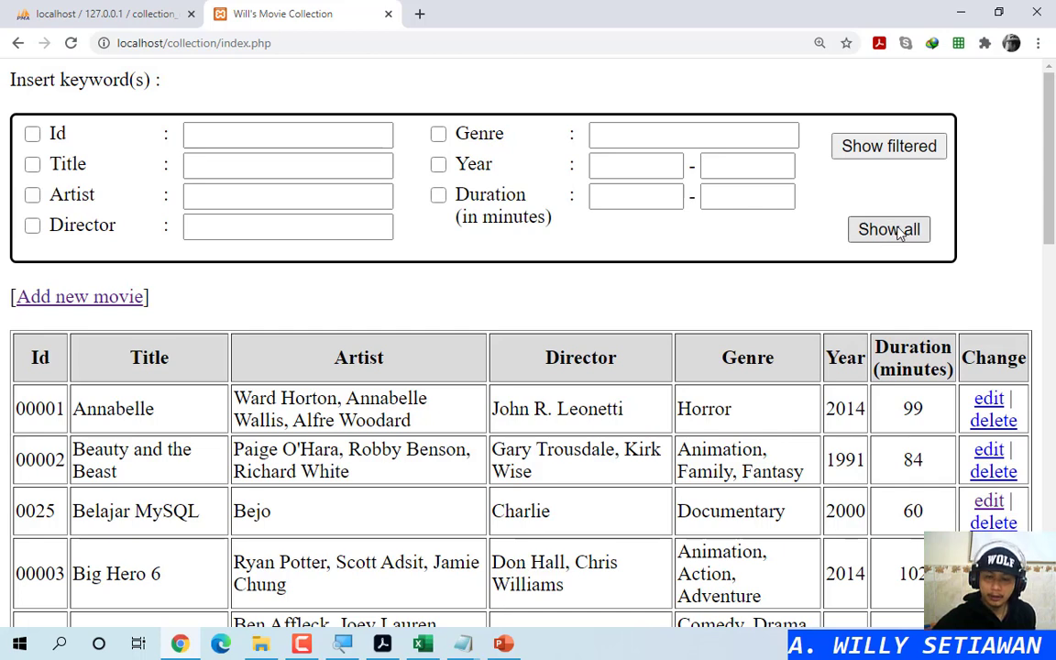
click(290, 470)
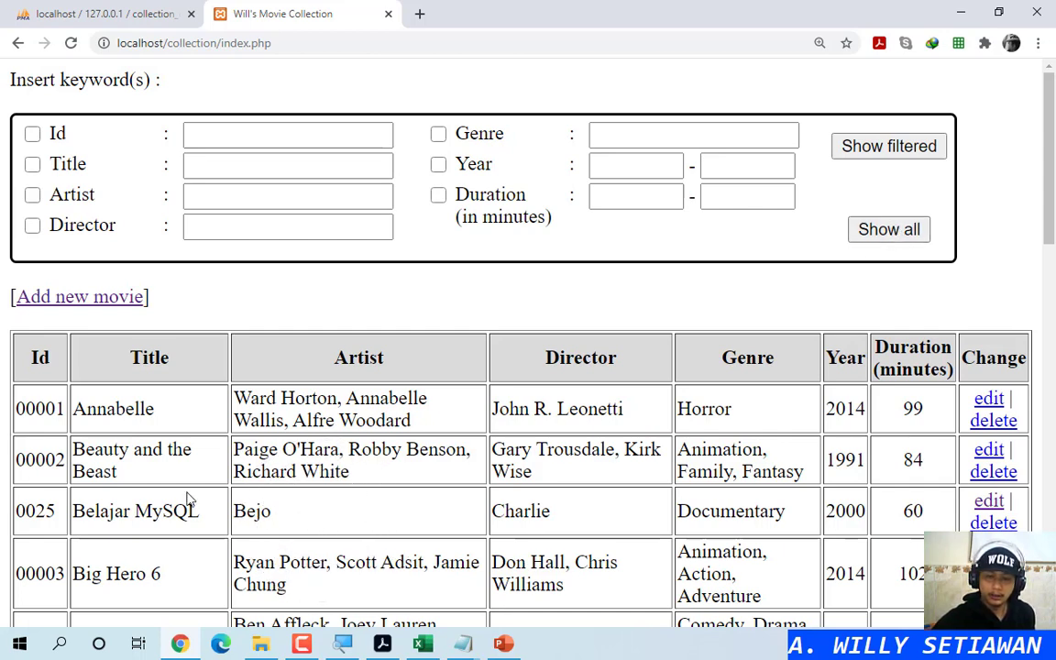
click(41, 532)
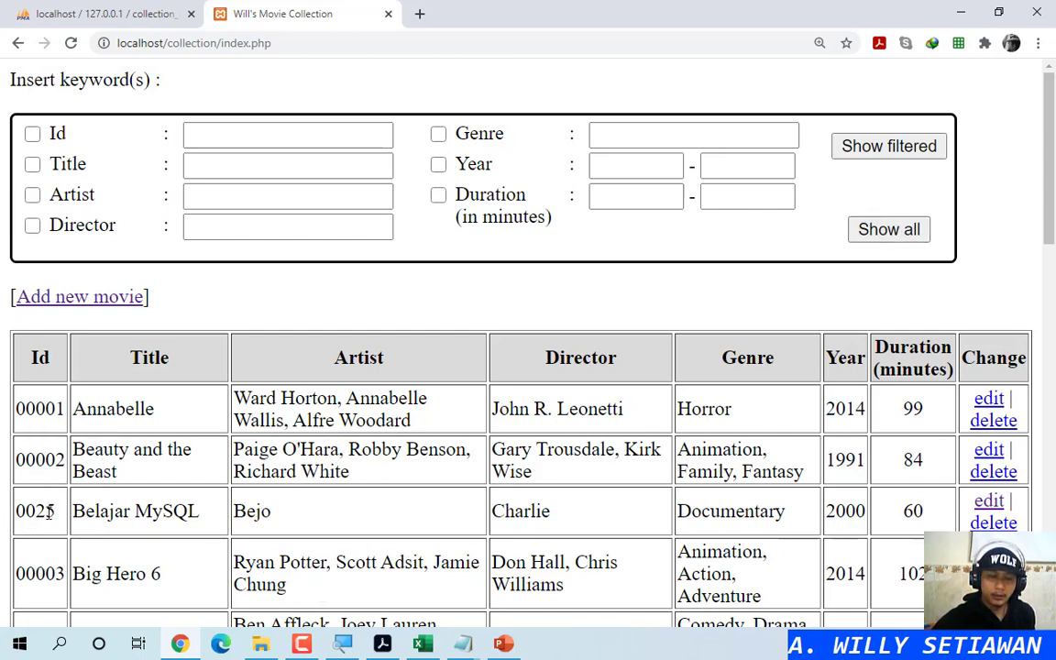
click(890, 231)
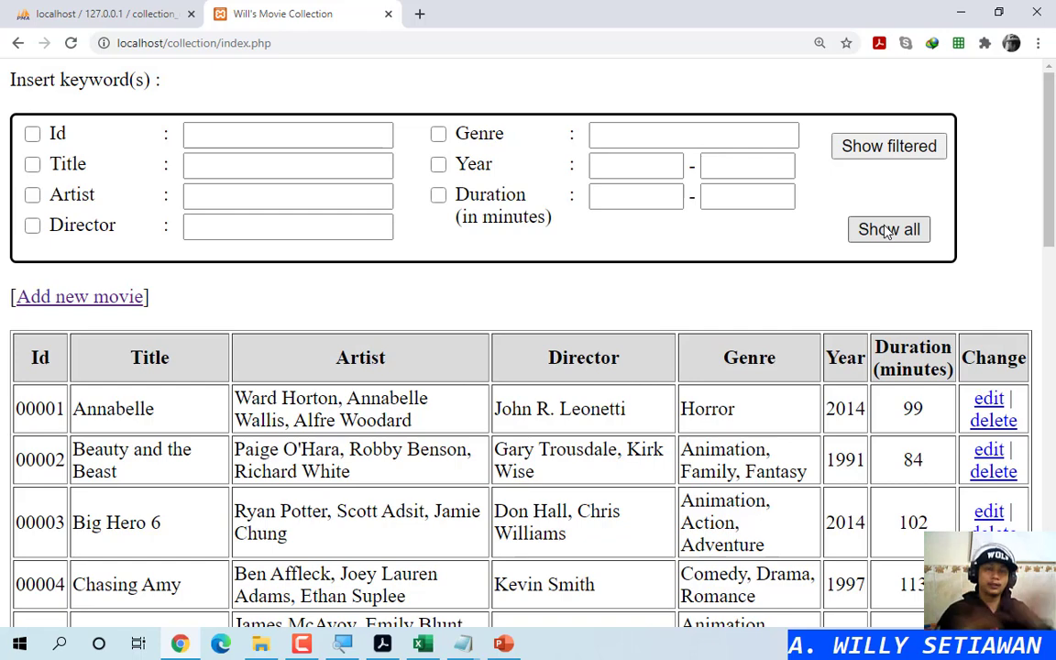
click(101, 14)
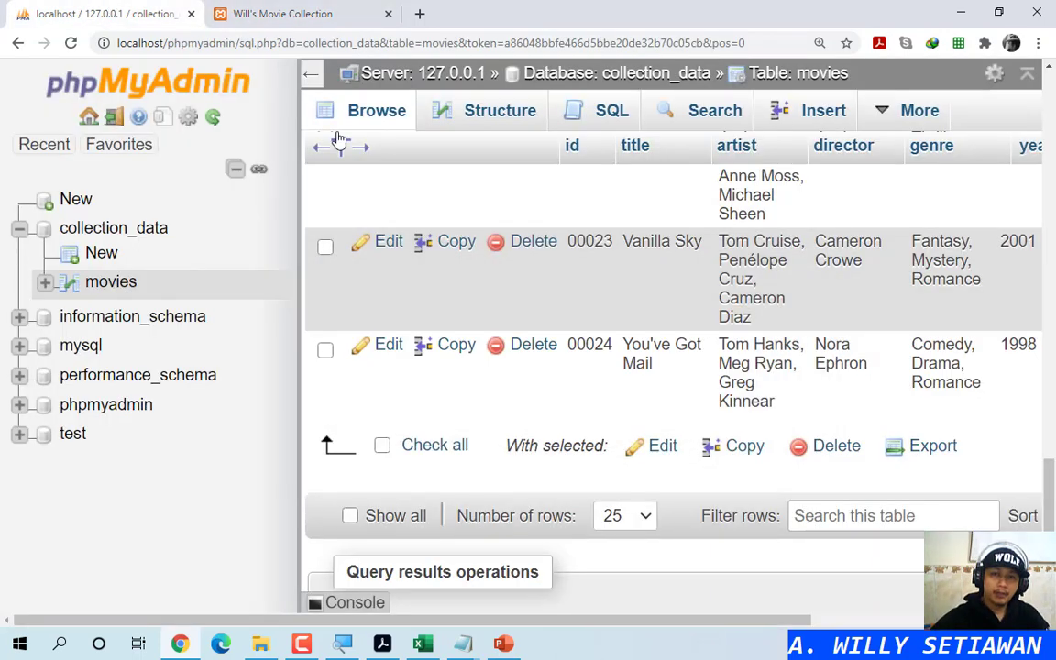
click(284, 14)
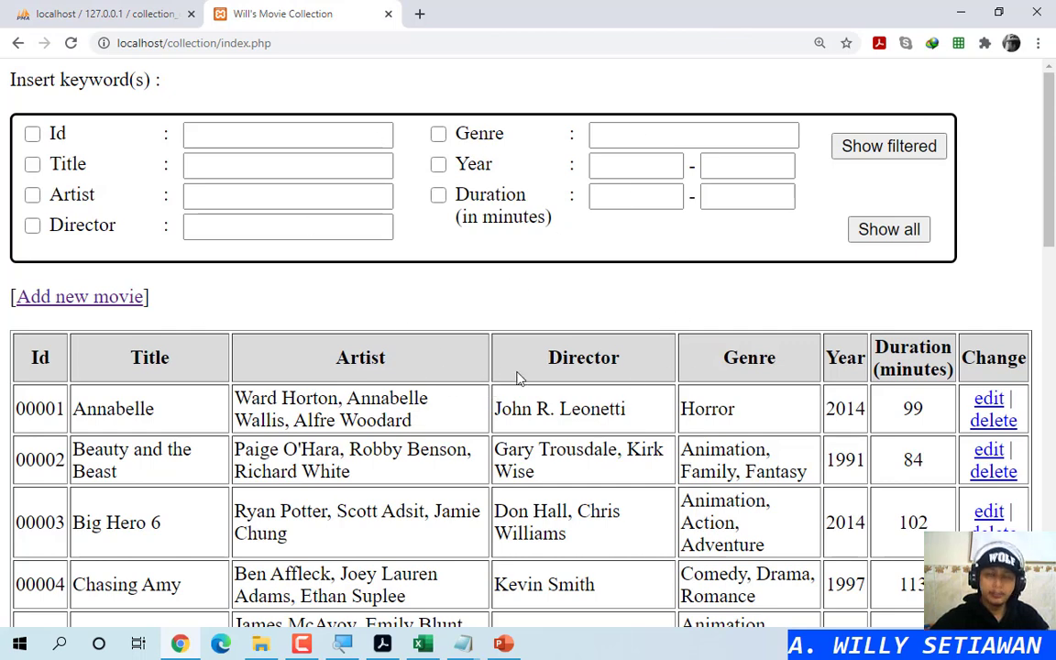
Step: Narrow phpMyAdmin's navigation pane to make more room for the movies table's columns
click(87, 11)
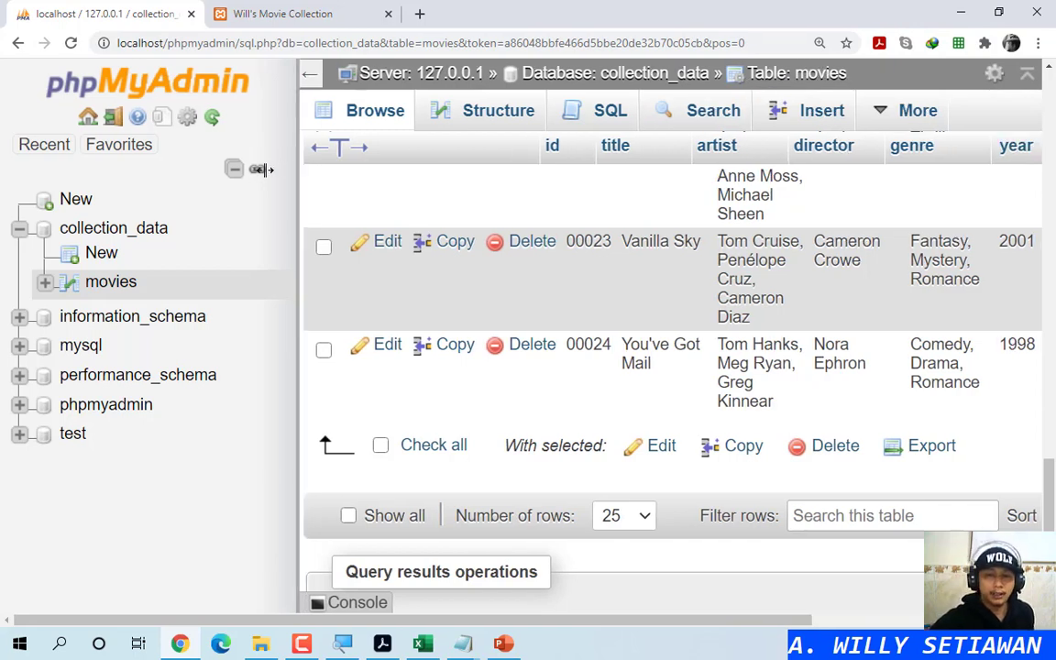
drag(302, 164, 198, 164)
click(266, 9)
click(165, 13)
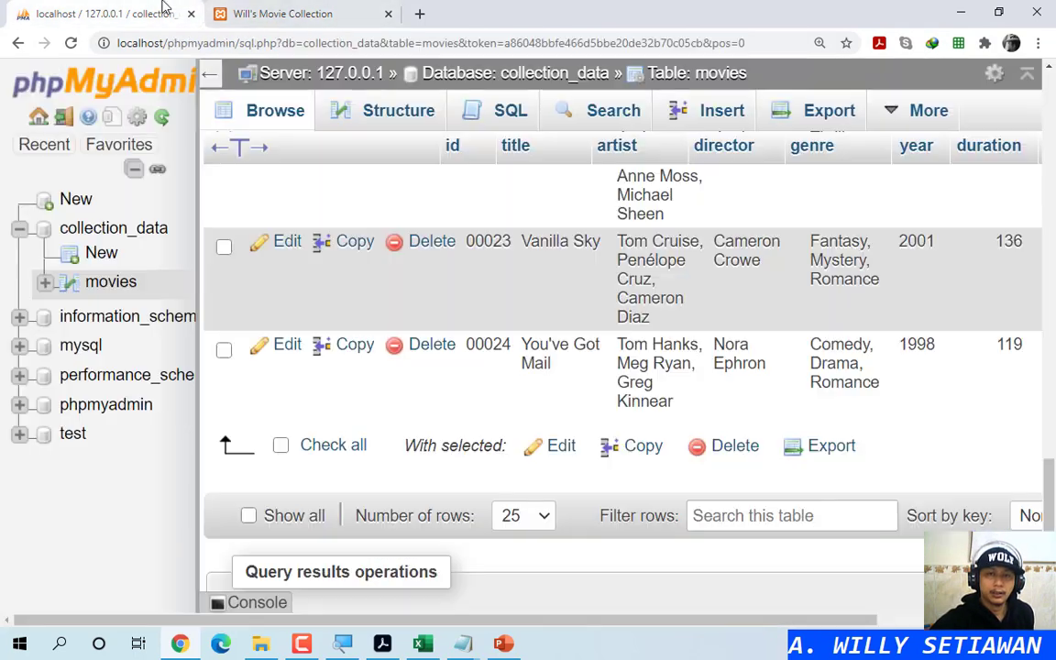
Step: Switch to the handout_mysql_1.pdf handout in Acrobat and examine the example library table buku and store table barang on page 8
click(382, 643)
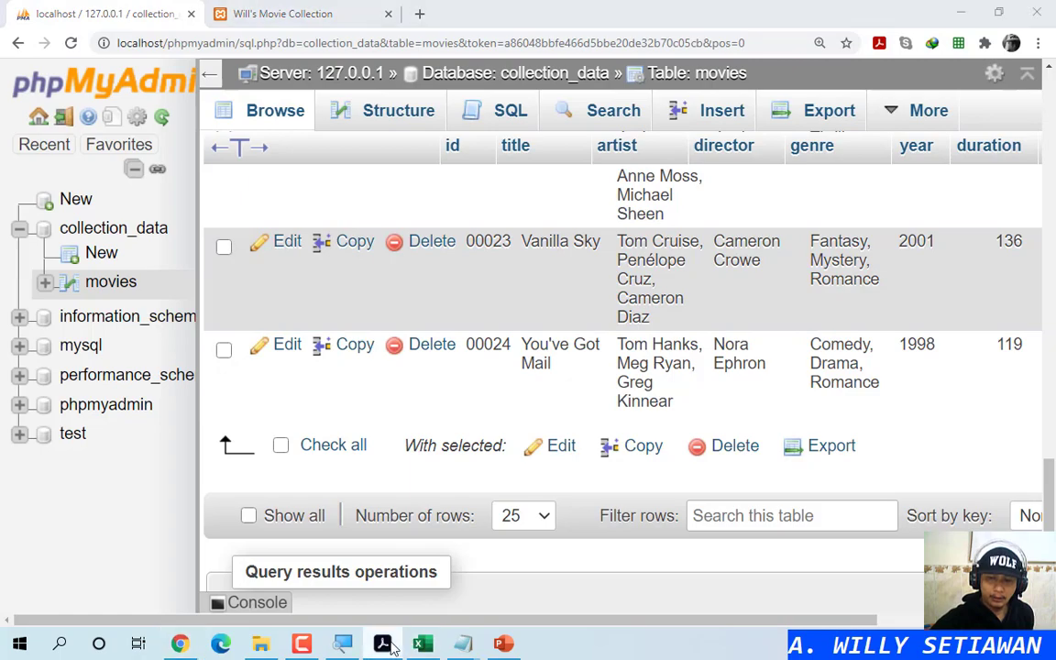
scroll(604, 355, down, 5)
scroll(604, 354, down, 15)
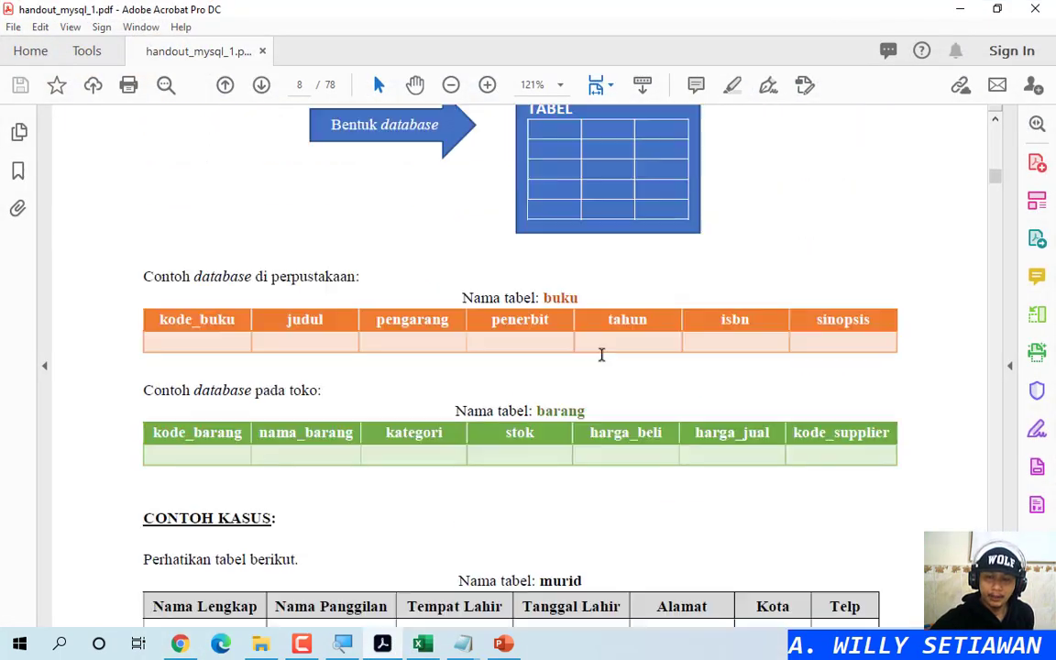
scroll(604, 328, up, 2)
click(603, 328)
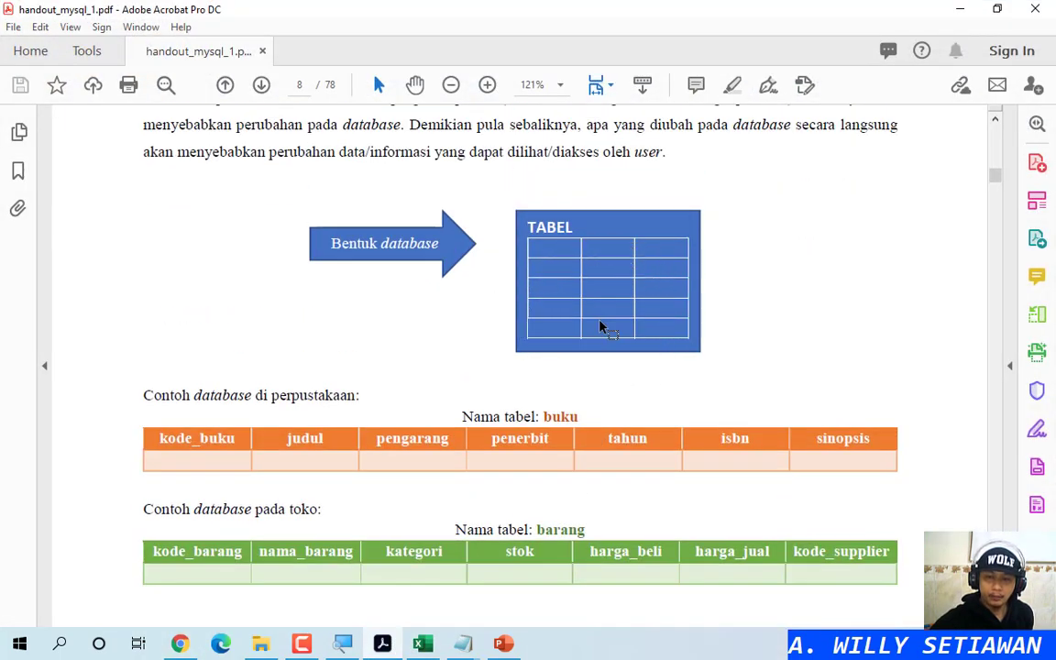
scroll(600, 330, down, 2)
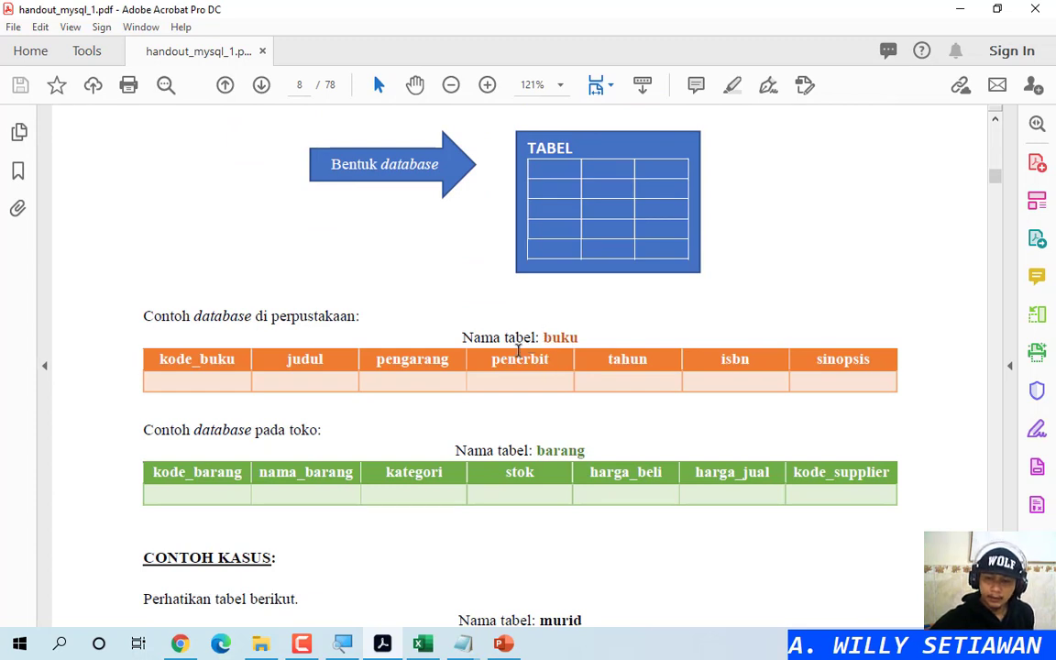
drag(465, 337, 579, 338)
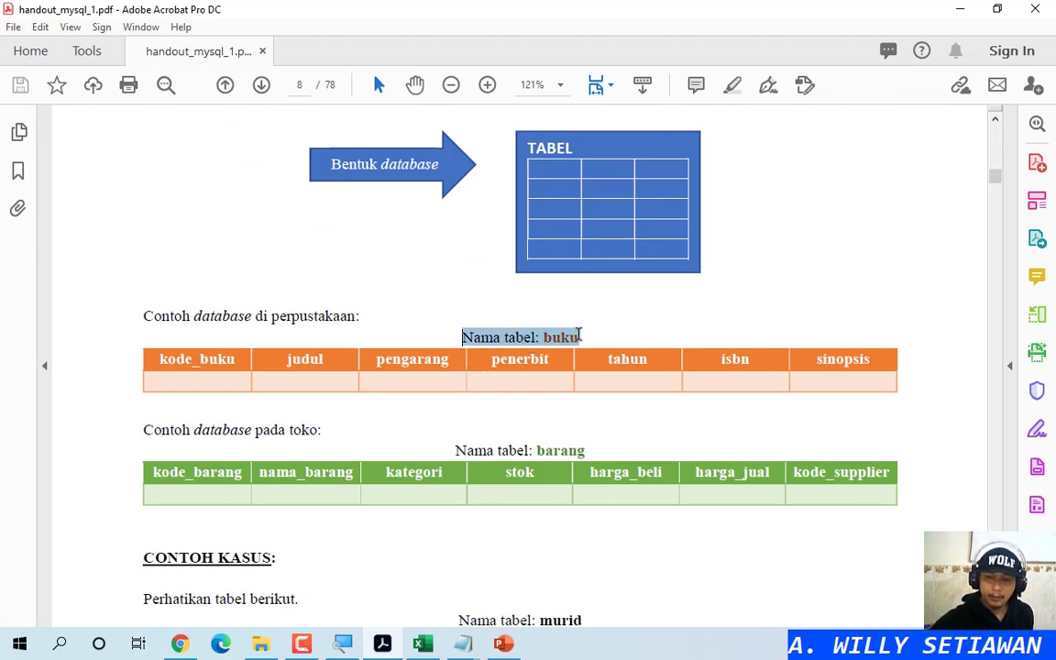
drag(456, 450, 624, 452)
click(624, 452)
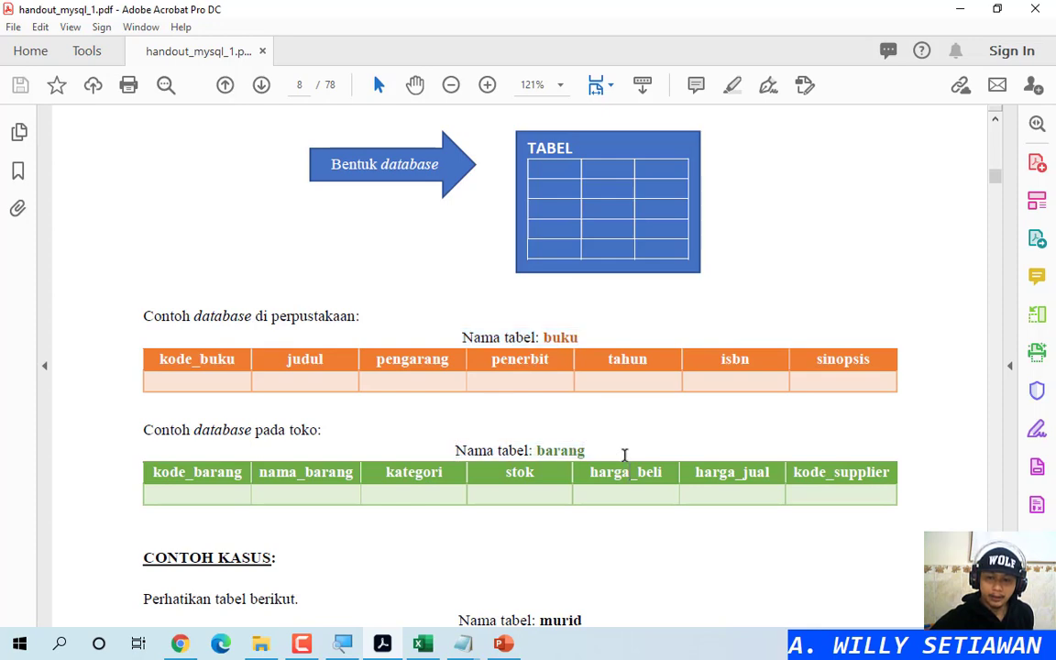
Step: Read through the CONTOH KASUS section on page 8, including the murid table and its Keterangan notes
scroll(615, 454, down, 10)
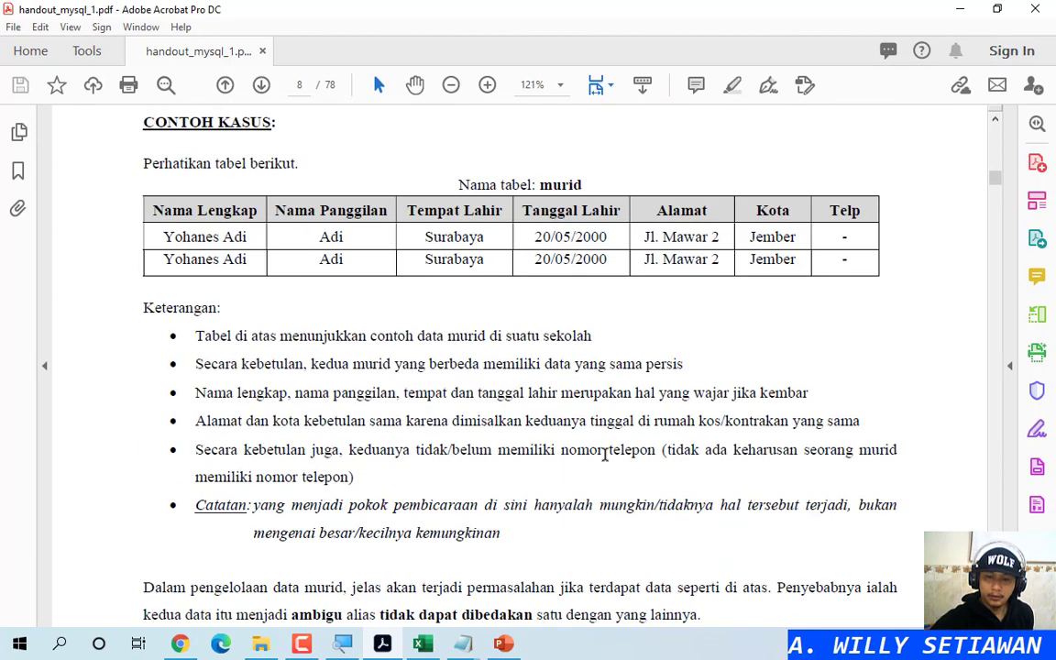
scroll(603, 453, down, 5)
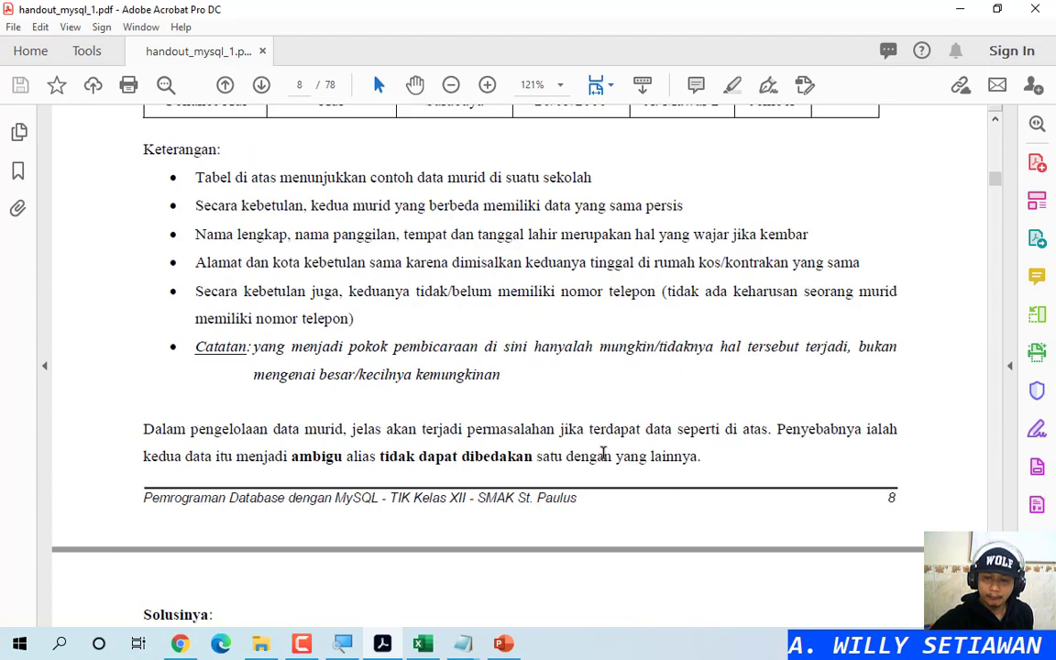
scroll(608, 458, up, 5)
scroll(600, 449, up, 5)
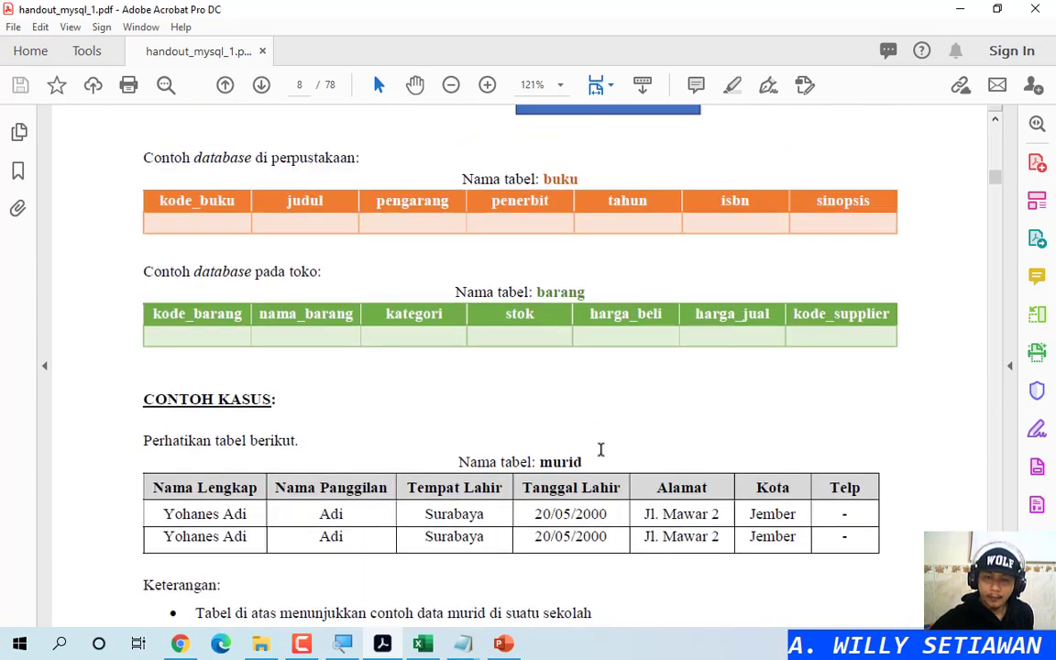
key(ctrl)
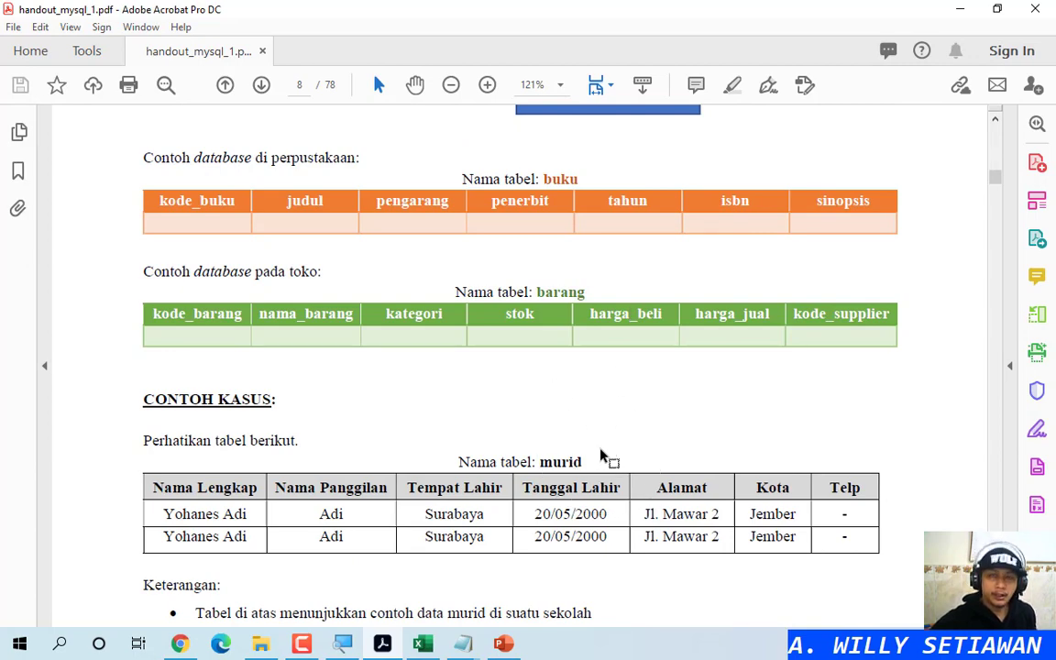
scroll(600, 453, down, 2)
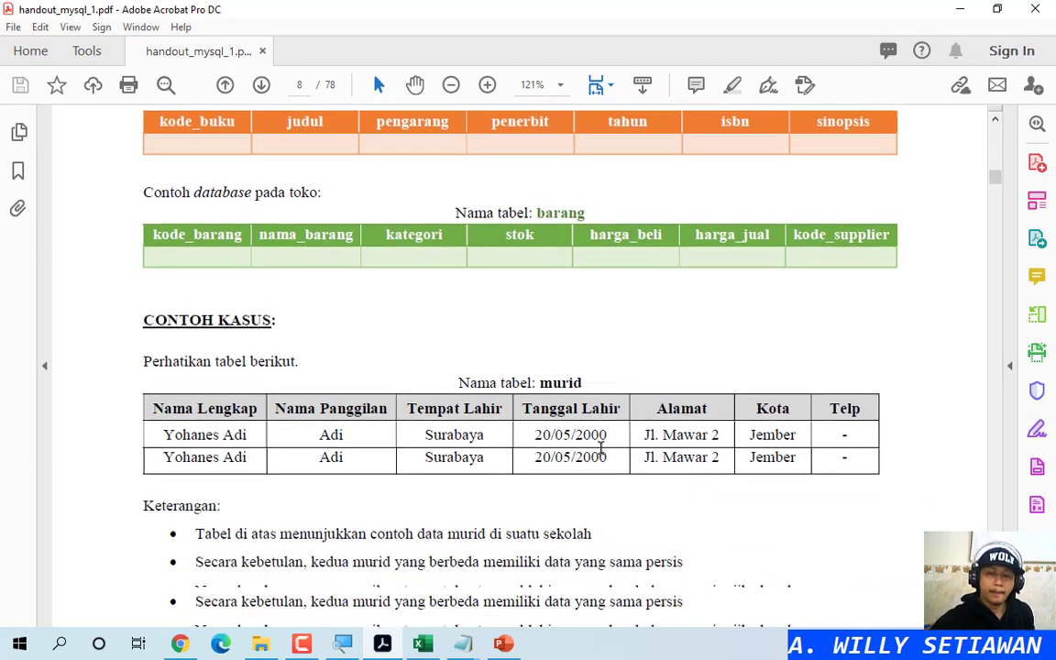
scroll(596, 441, up, 2)
scroll(591, 448, up, 1)
scroll(596, 462, down, 2)
scroll(591, 453, down, 4)
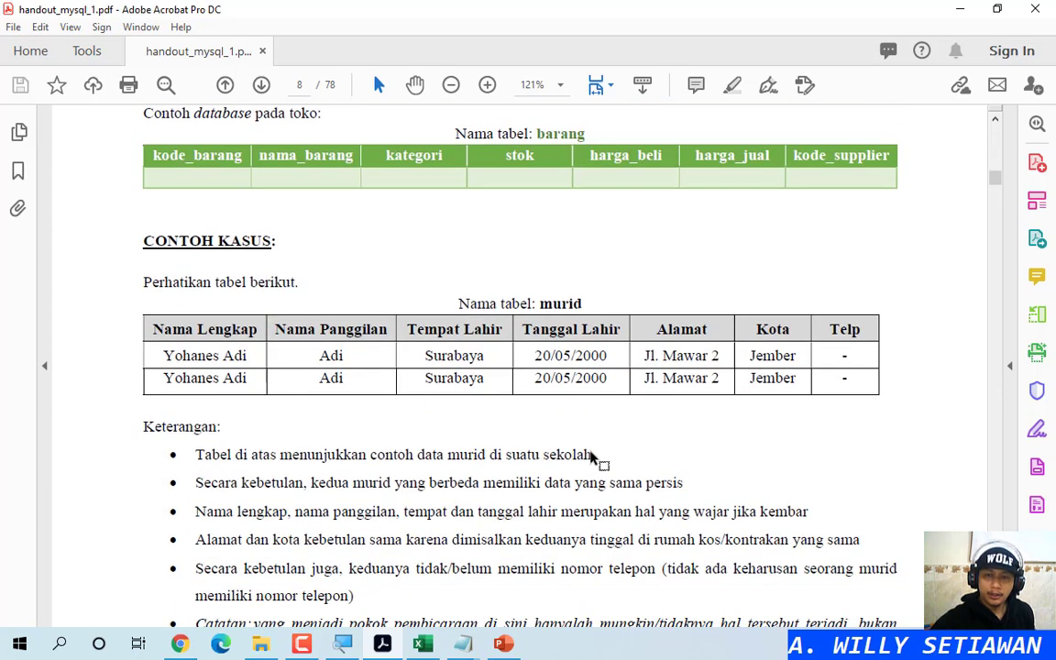
key(ctrl)
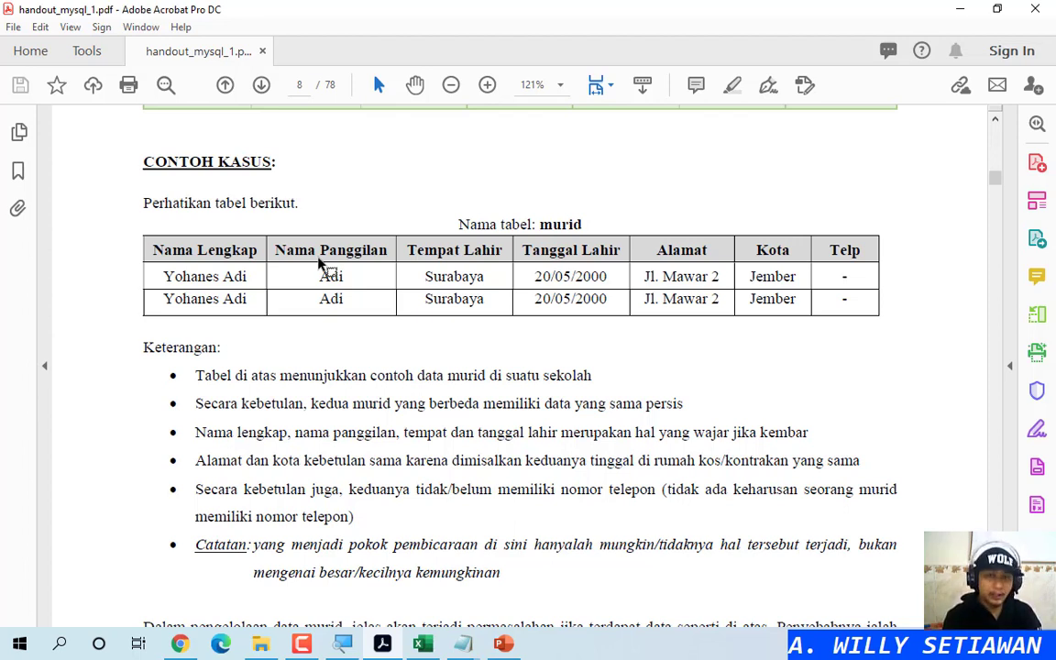
Step: Examine the murid table's name, column headings and the Nama Lengkap entries of its two records
double_click(559, 225)
click(550, 225)
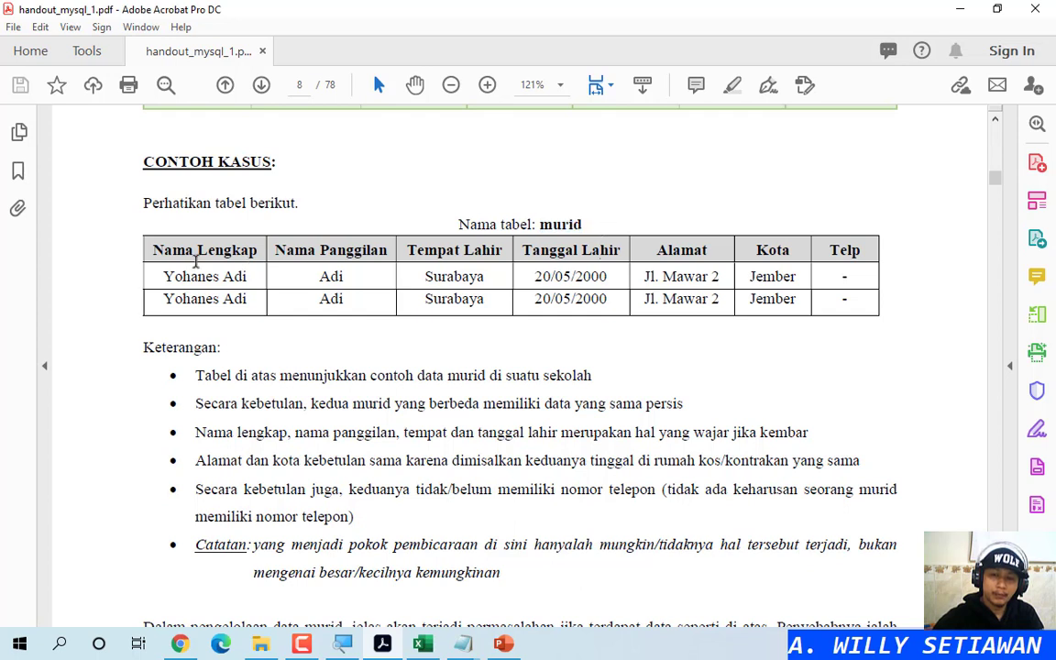
drag(148, 266, 436, 262)
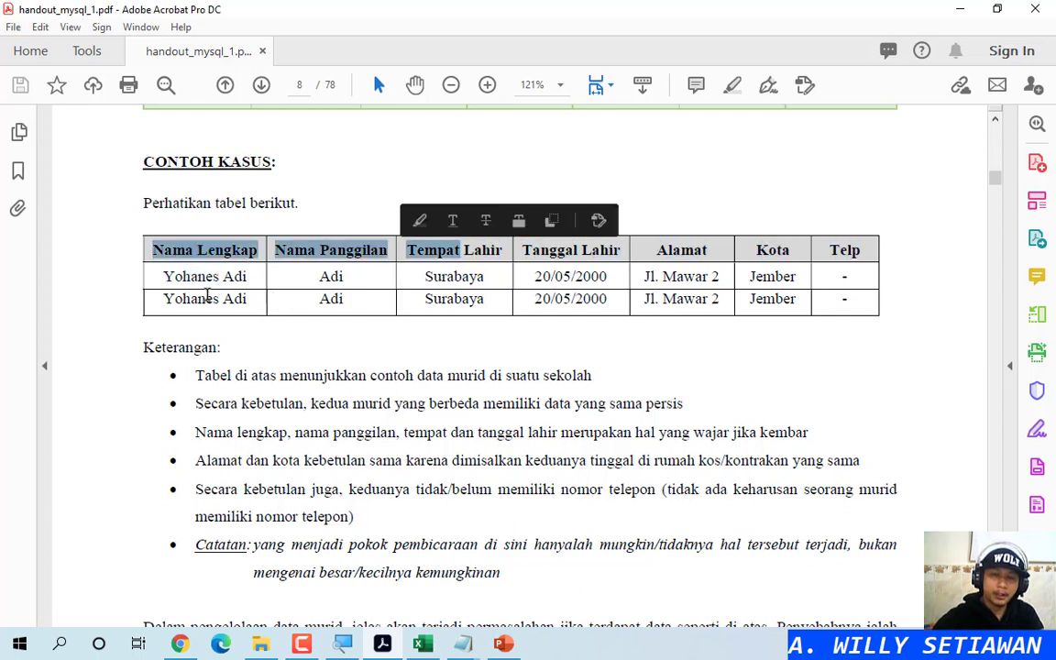
drag(151, 298, 278, 296)
click(362, 350)
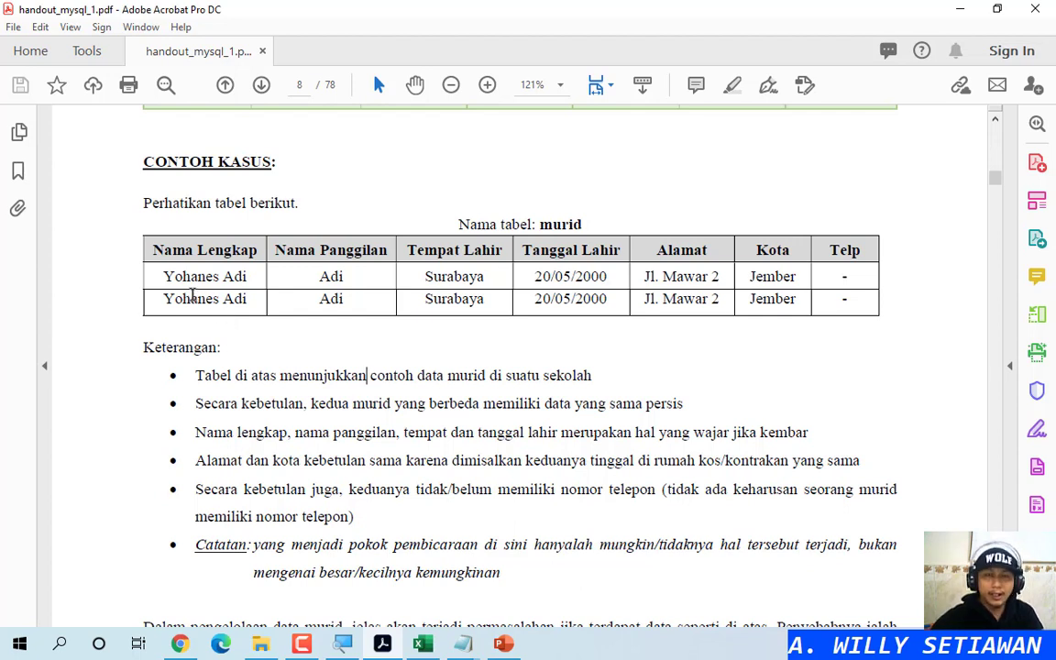
drag(162, 274, 245, 276)
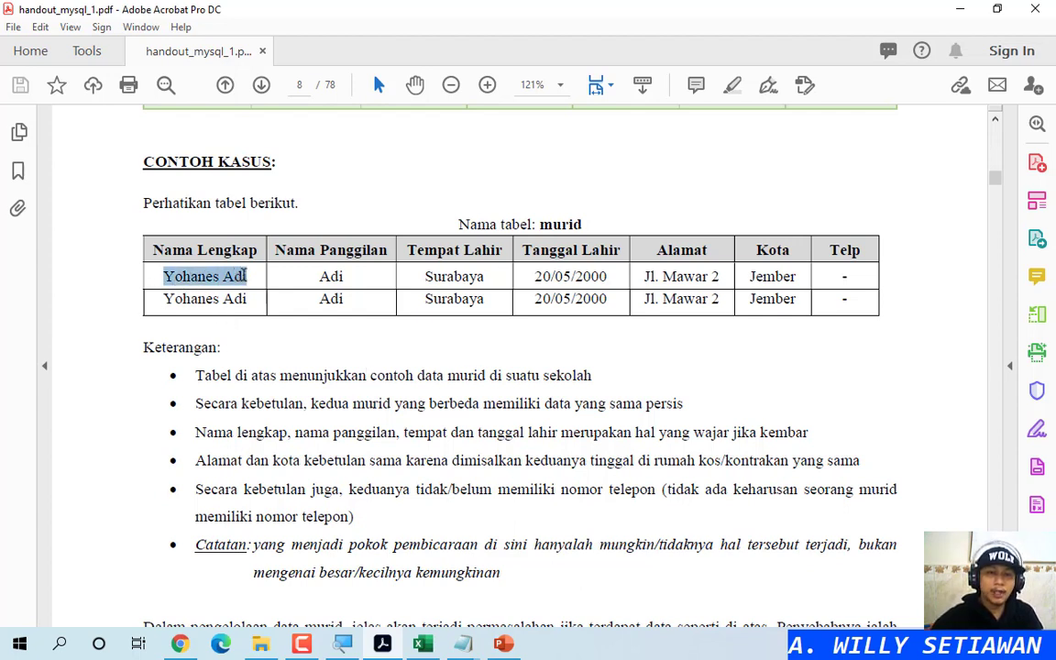
drag(164, 299, 246, 300)
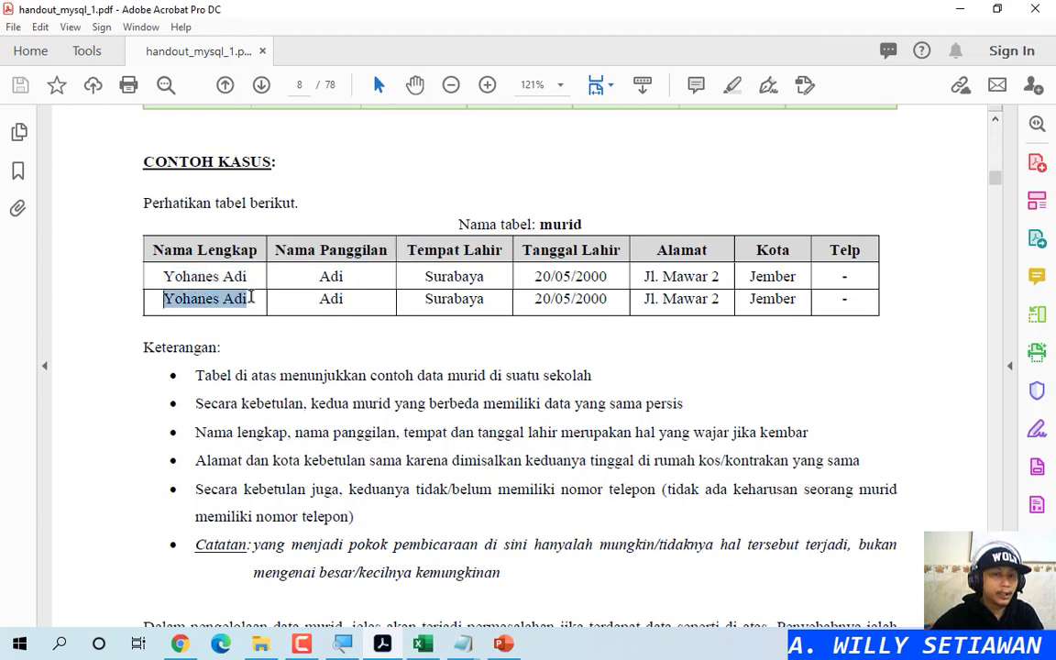
click(291, 359)
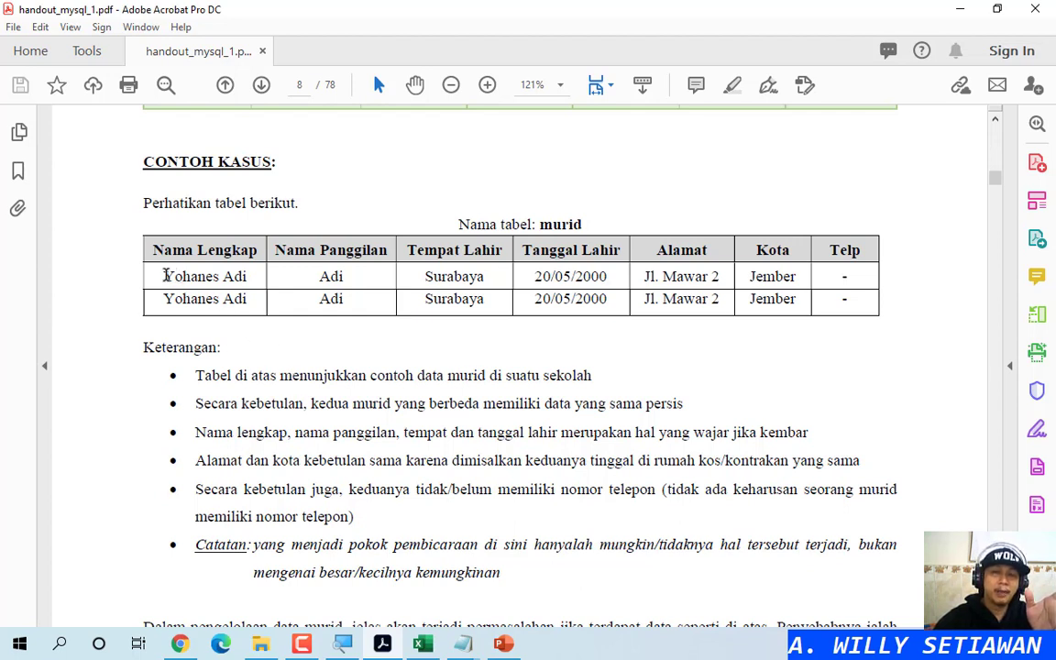
Step: Compare the full name, nickname and birthplace of the two students in the murid table
drag(164, 275, 242, 277)
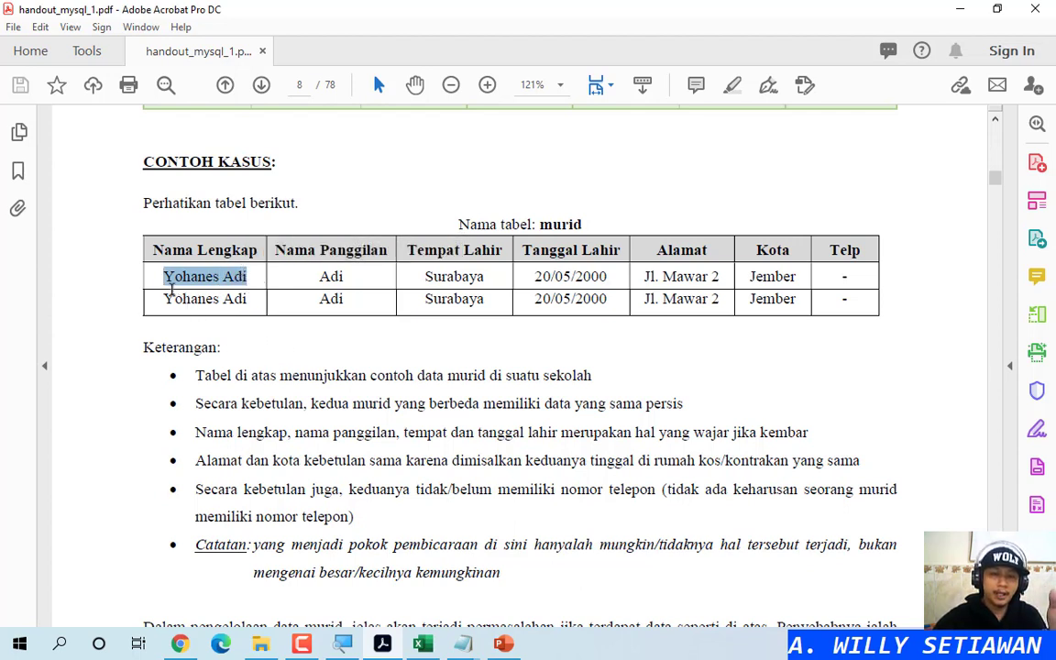
drag(166, 299, 241, 300)
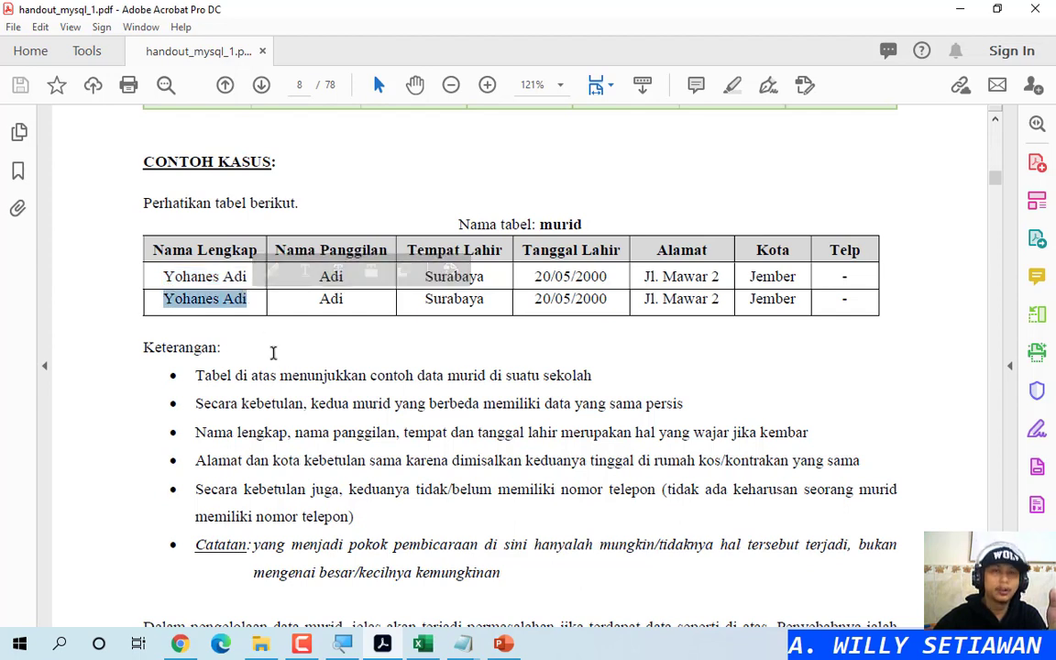
click(249, 340)
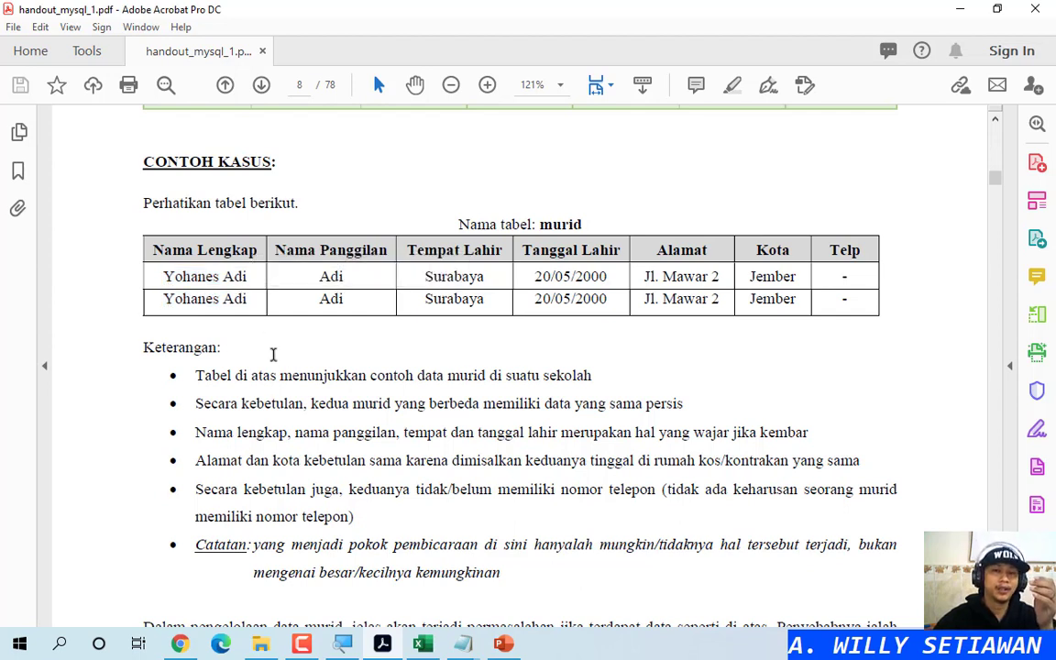
drag(318, 275, 345, 299)
click(353, 322)
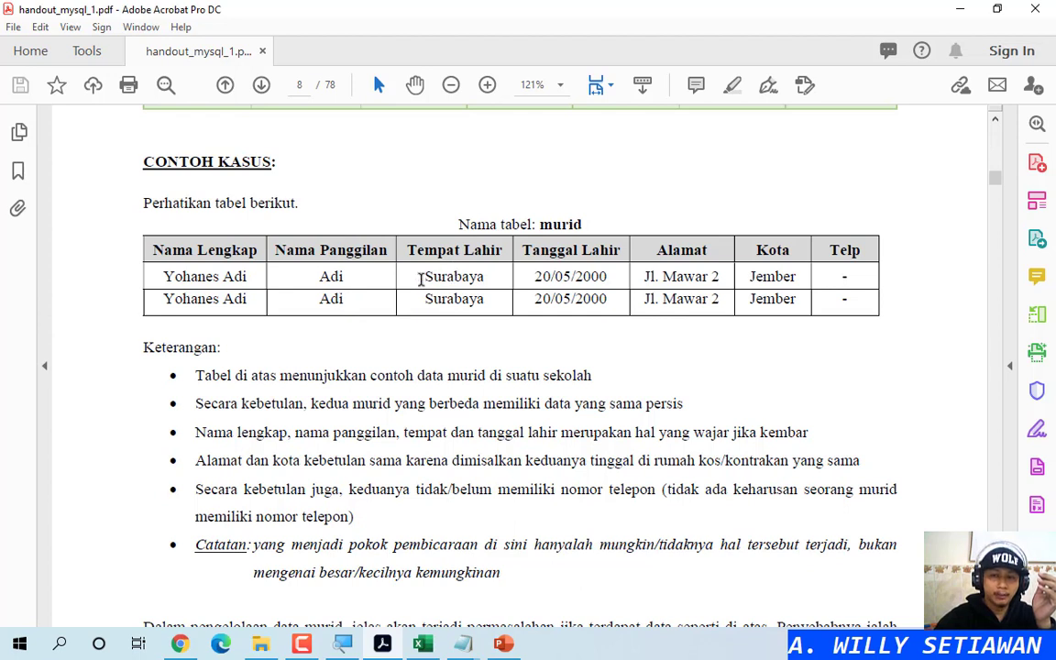
drag(424, 275, 483, 276)
drag(427, 299, 483, 299)
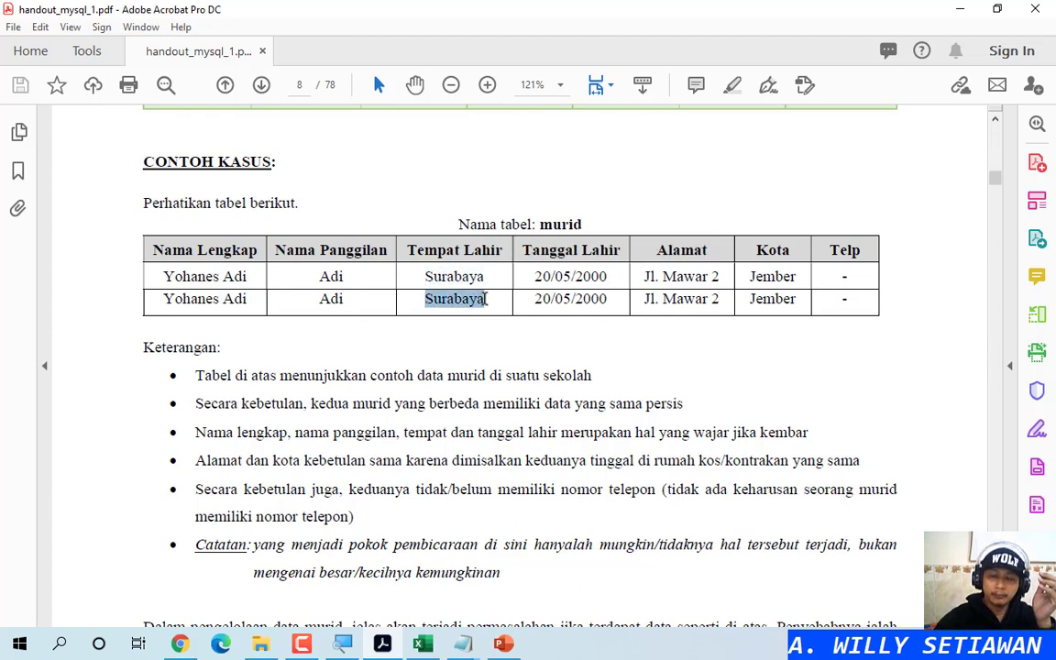
click(498, 345)
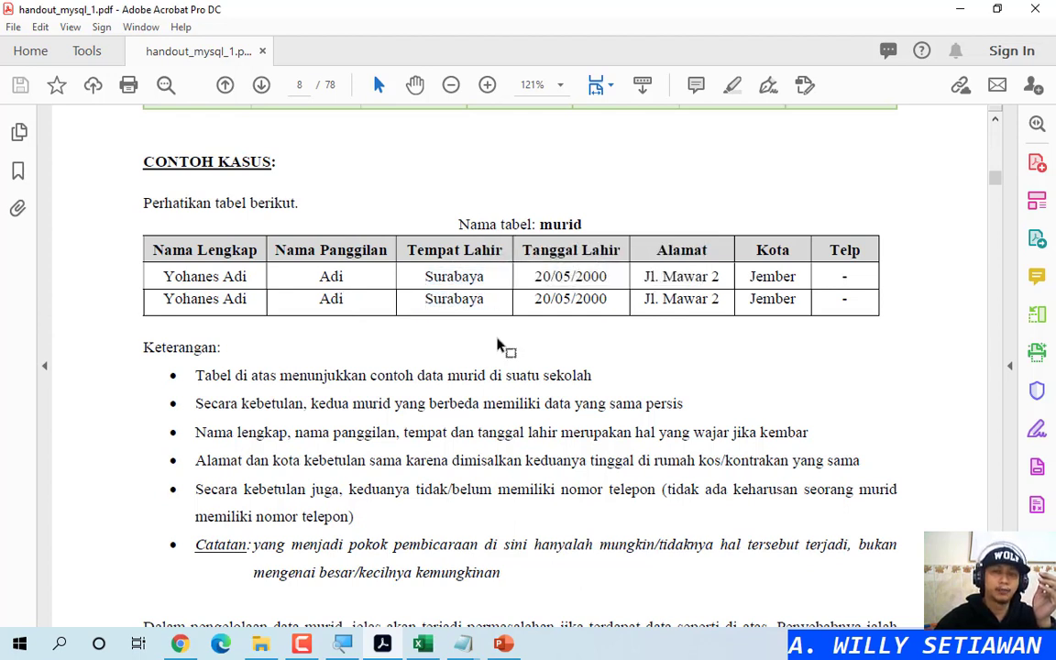
Step: Compare the Tanggal Lahir and Alamat entries of the two murid records
drag(534, 275, 608, 275)
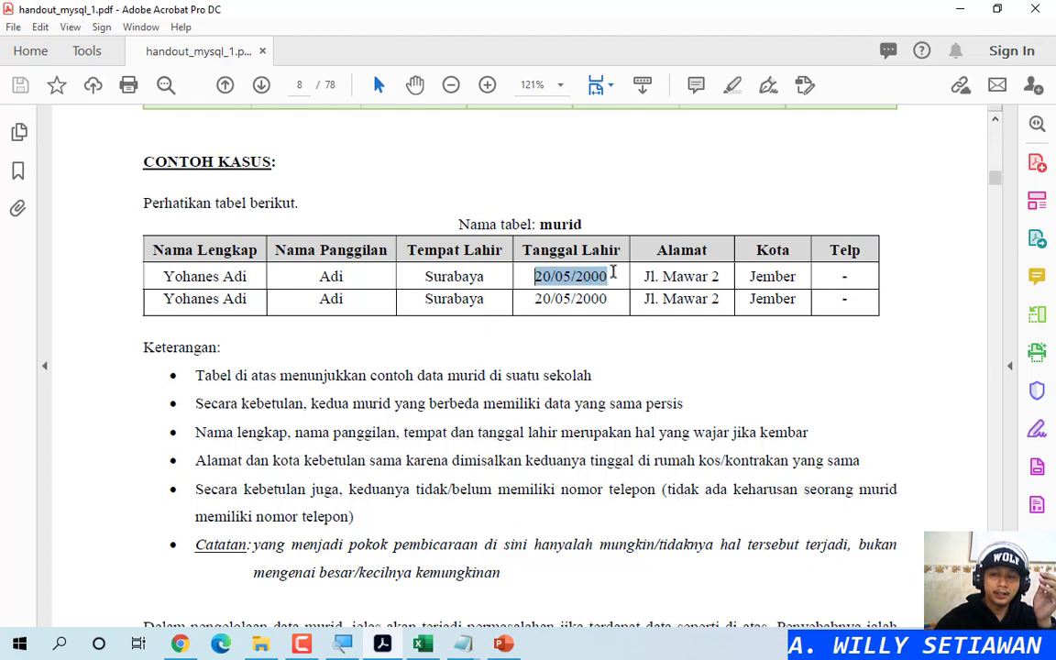
click(545, 293)
drag(534, 299, 607, 300)
click(589, 335)
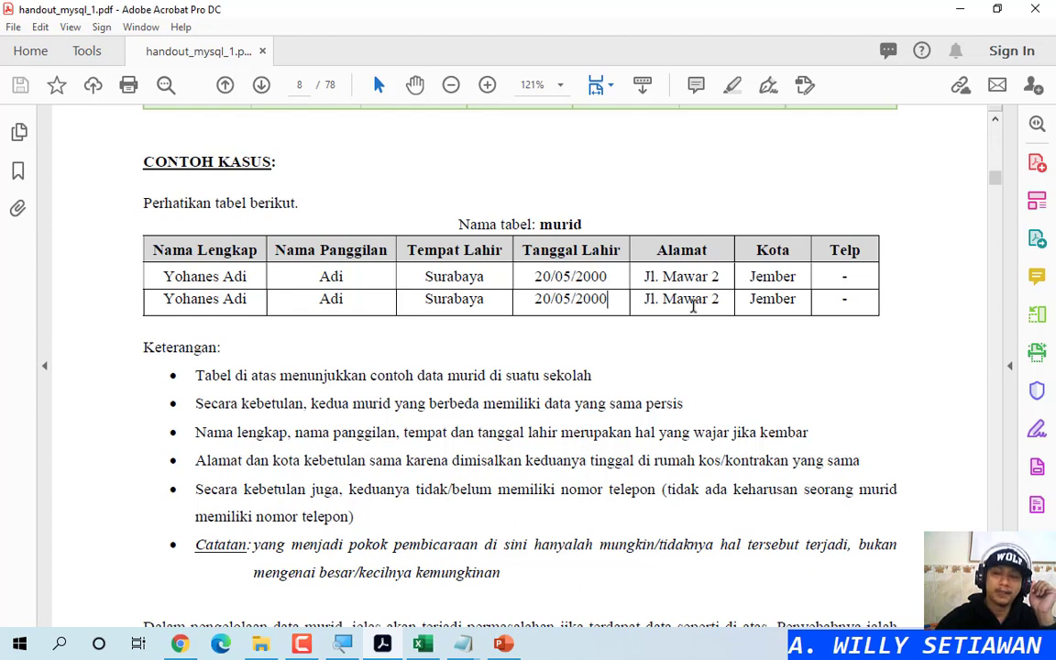
drag(645, 276, 720, 277)
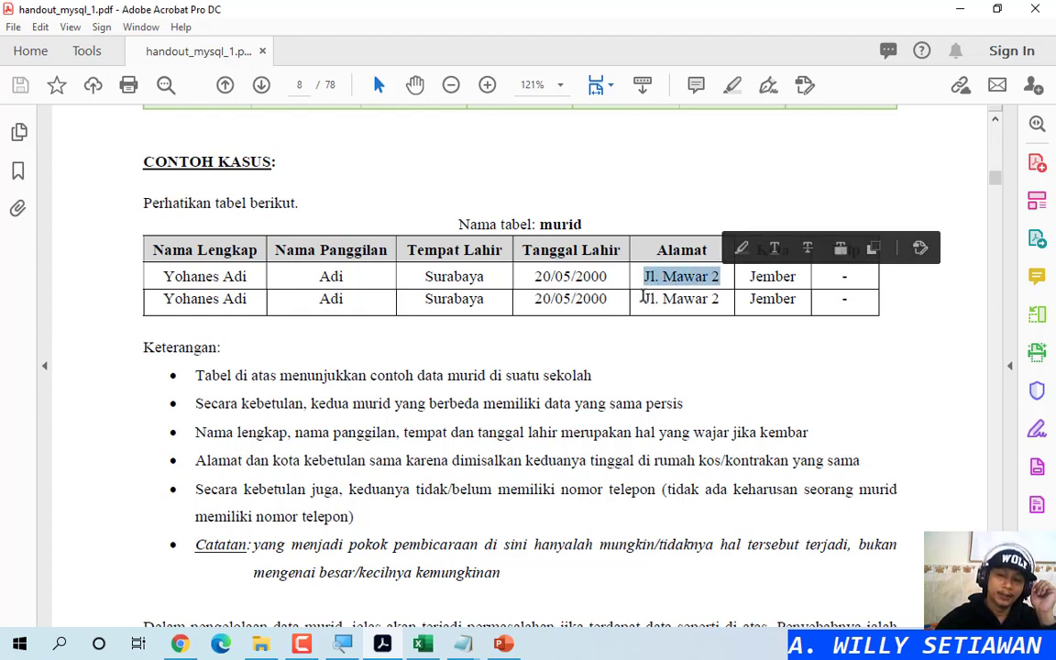
drag(645, 298, 721, 296)
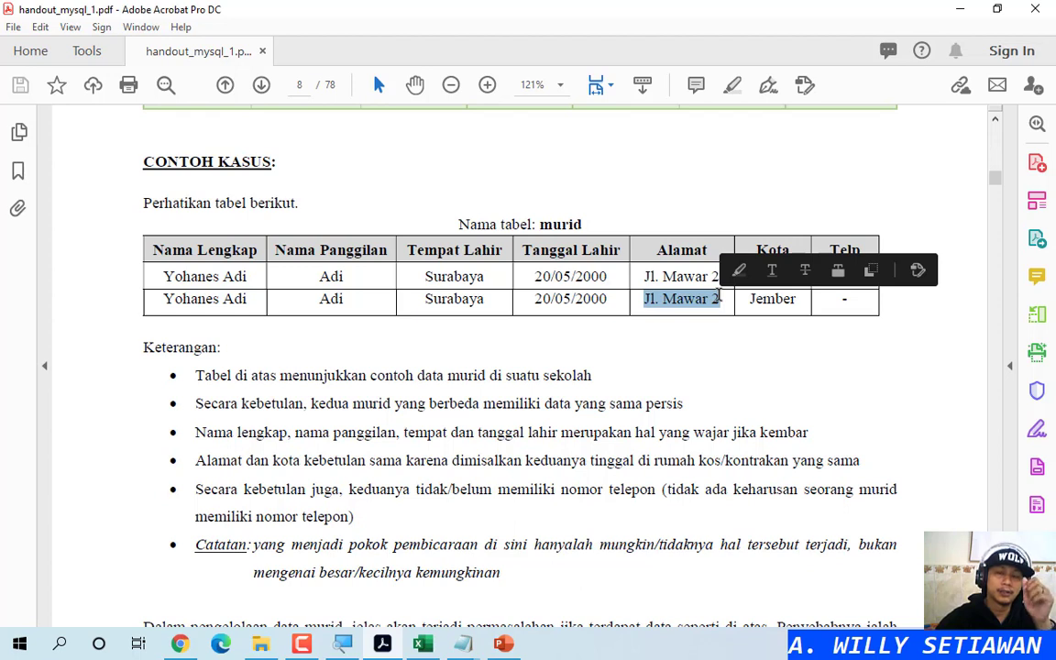
click(660, 276)
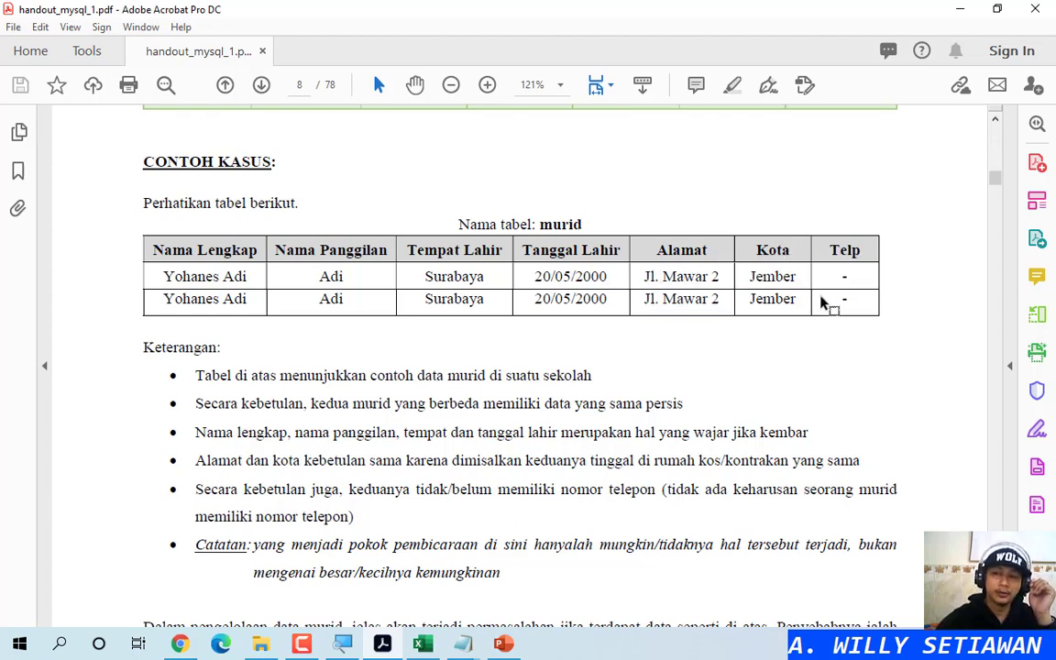
Step: Compare the Telp entries of the two murid records, and highlight both complete rows to compare them as a whole
double_click(844, 276)
double_click(844, 299)
click(849, 342)
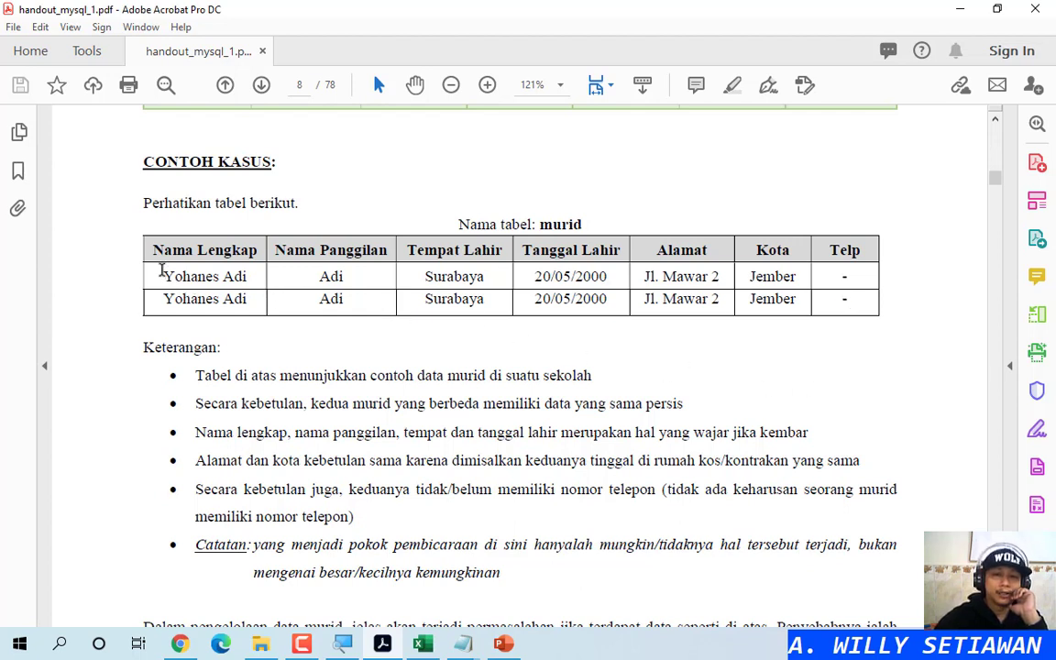
drag(160, 267, 848, 303)
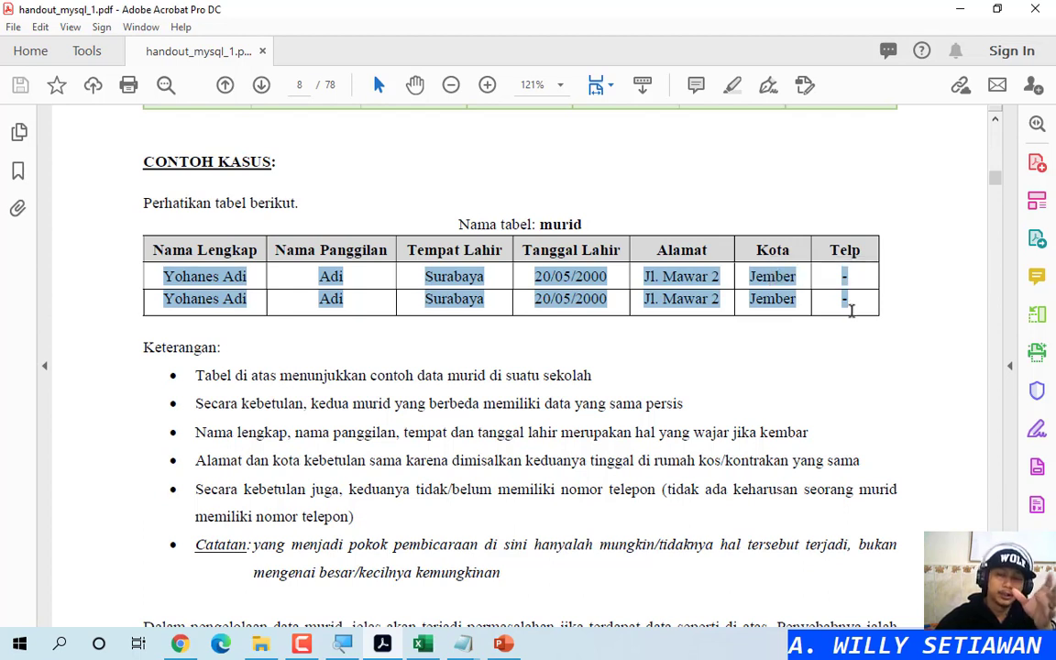
click(608, 374)
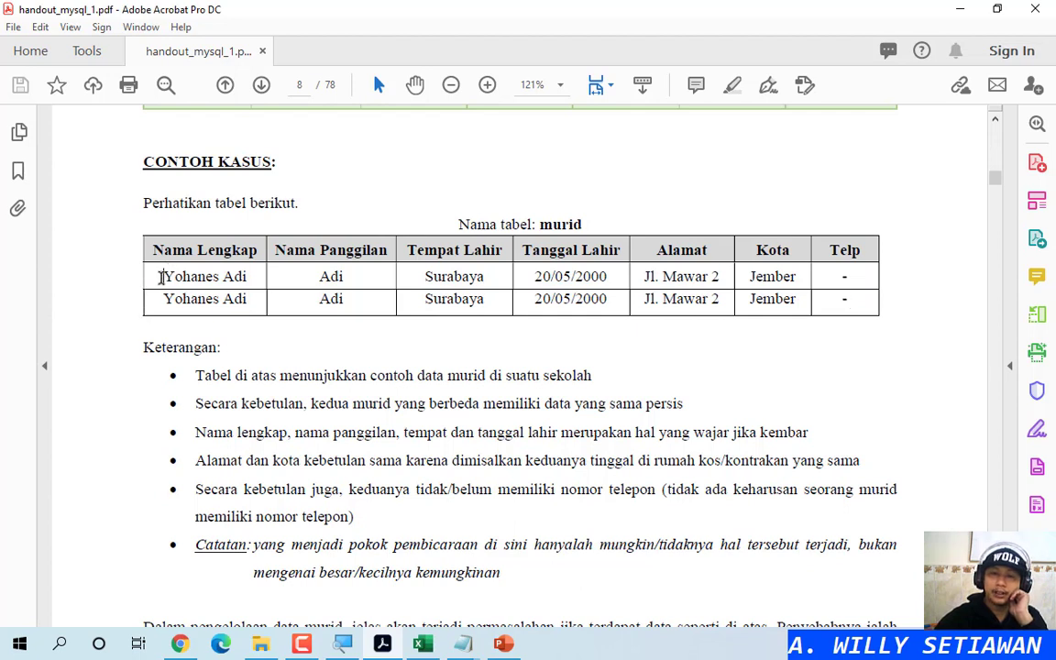
Step: Review both duplicate records and the column headings of the murid table in the Contoh Kasus section
drag(161, 276, 854, 291)
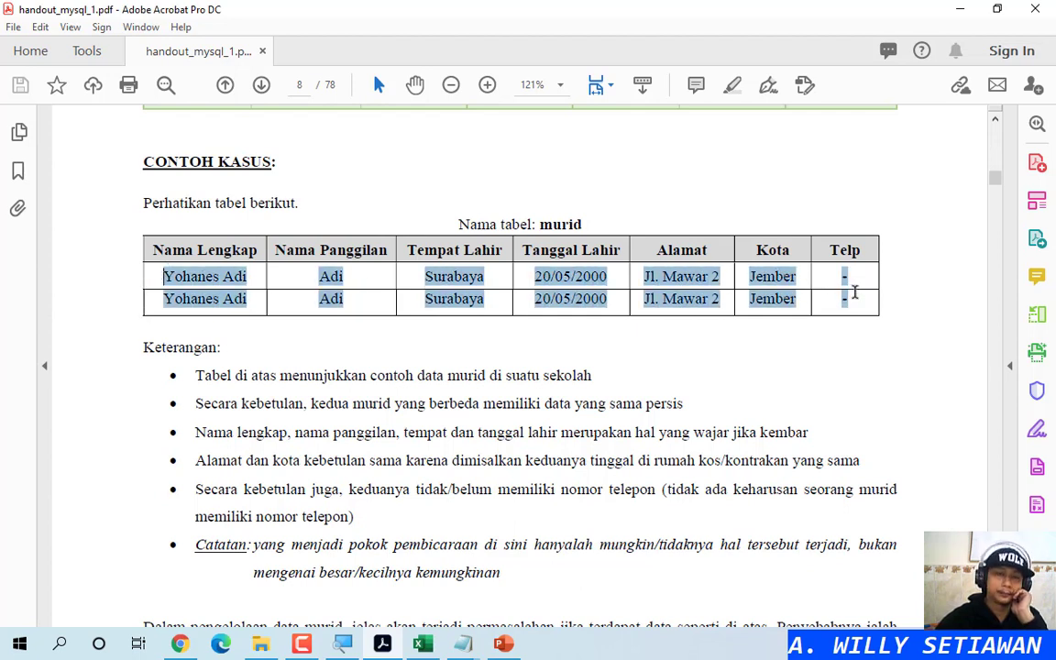
click(820, 396)
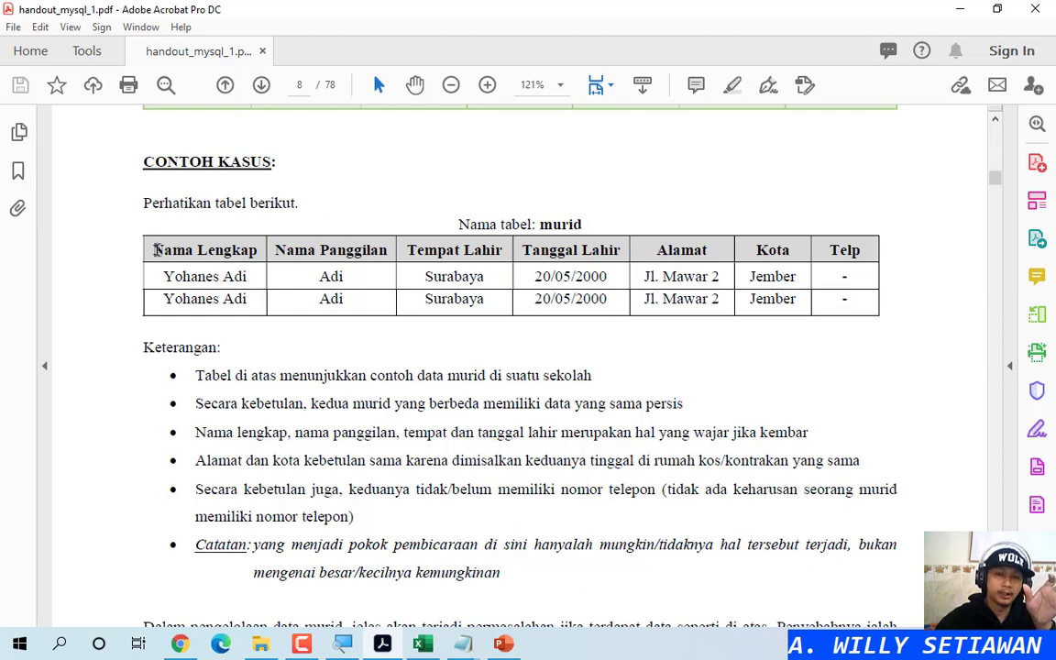
drag(147, 244, 601, 255)
click(766, 359)
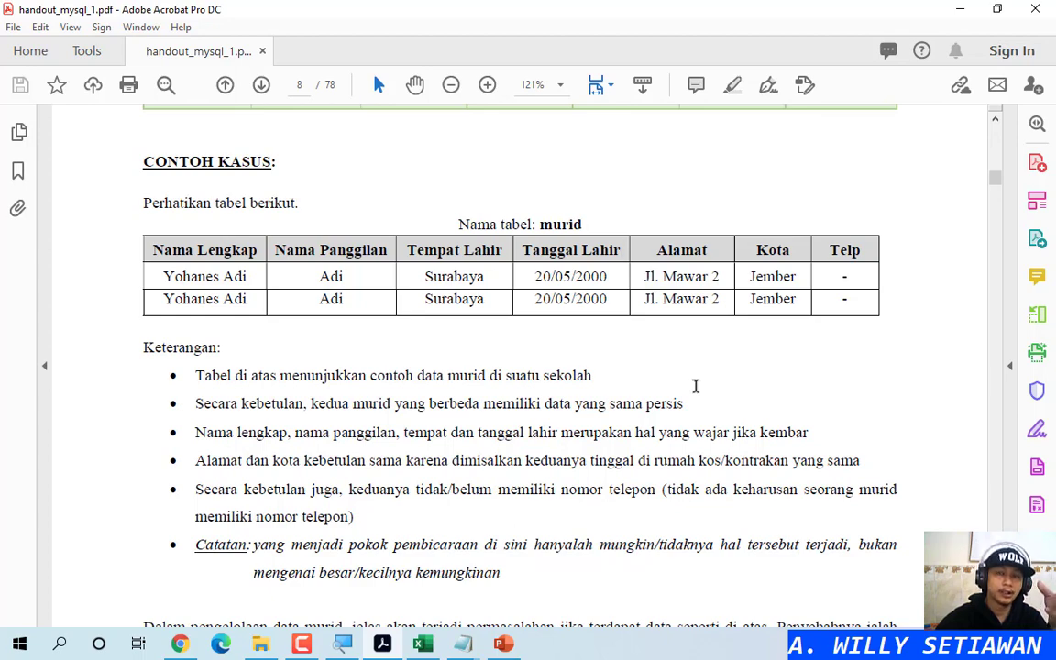
Step: Examine the added NIS column and its first entry in the Solusinya version of the murid table
scroll(666, 391, down, 10)
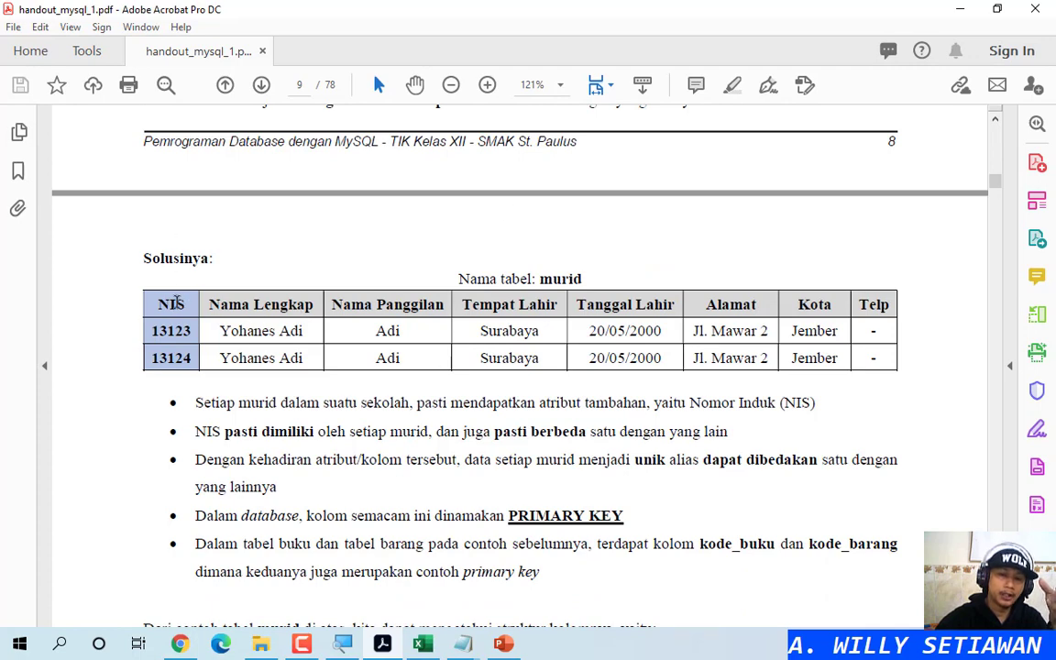
drag(150, 303, 185, 307)
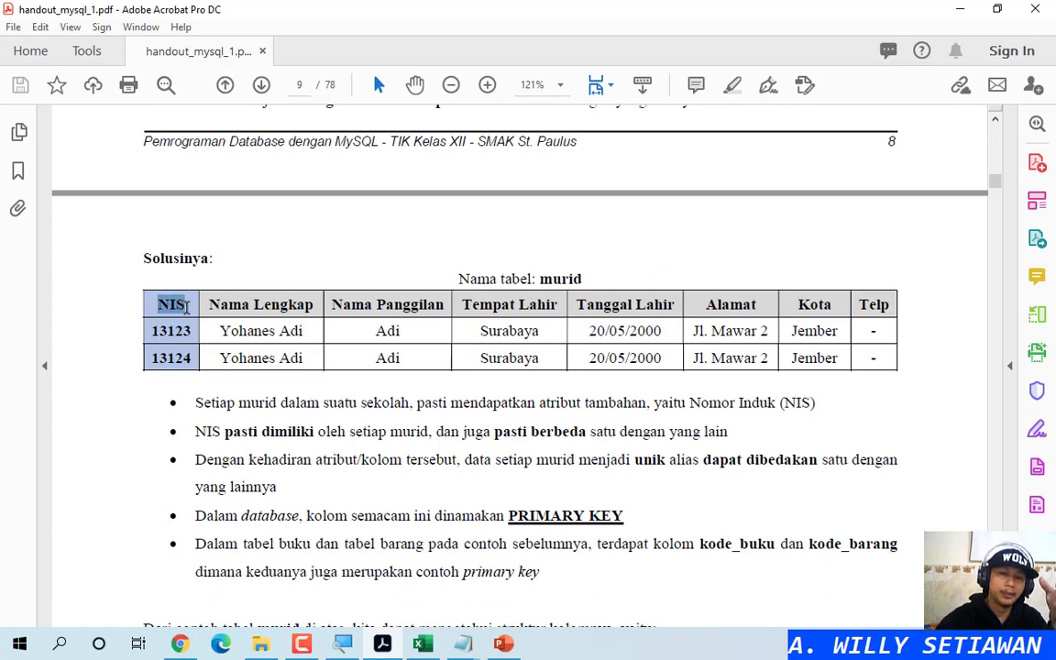
click(332, 392)
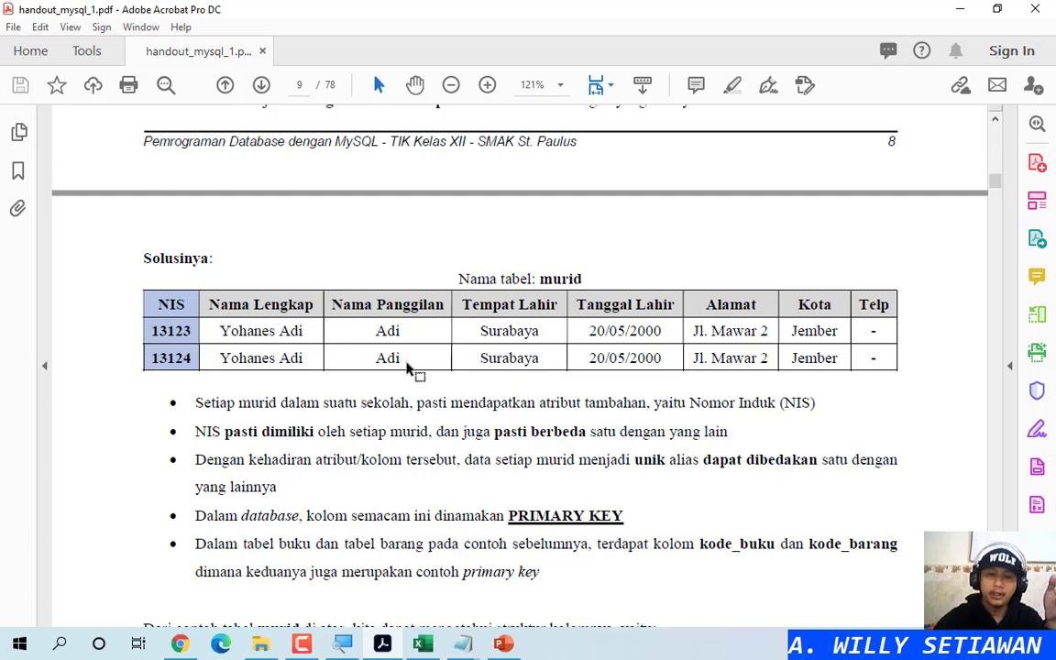
double_click(163, 330)
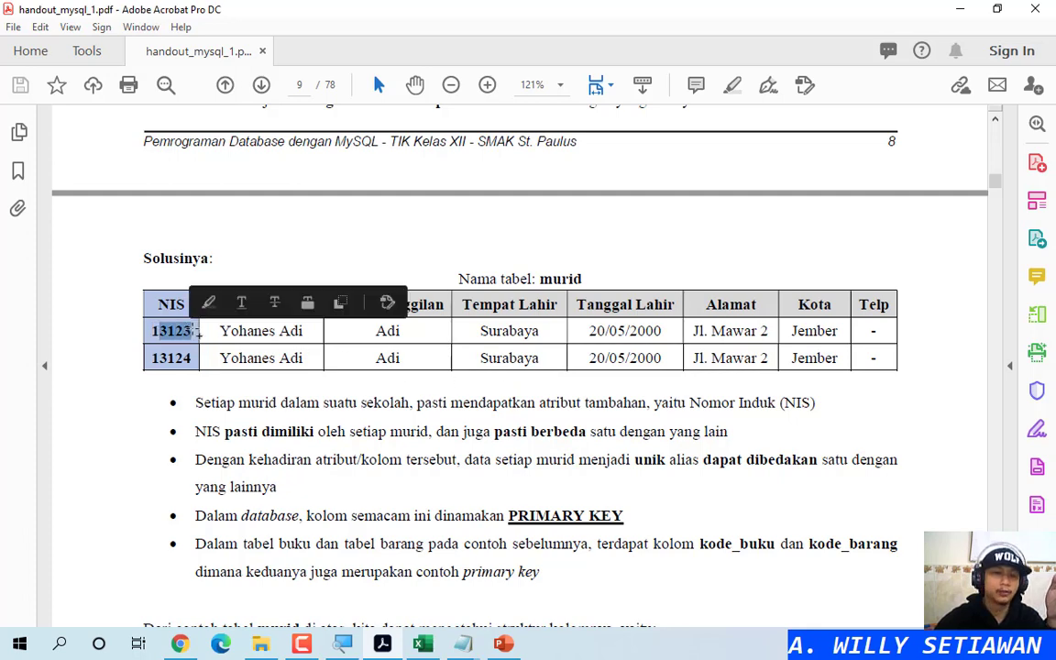
click(240, 396)
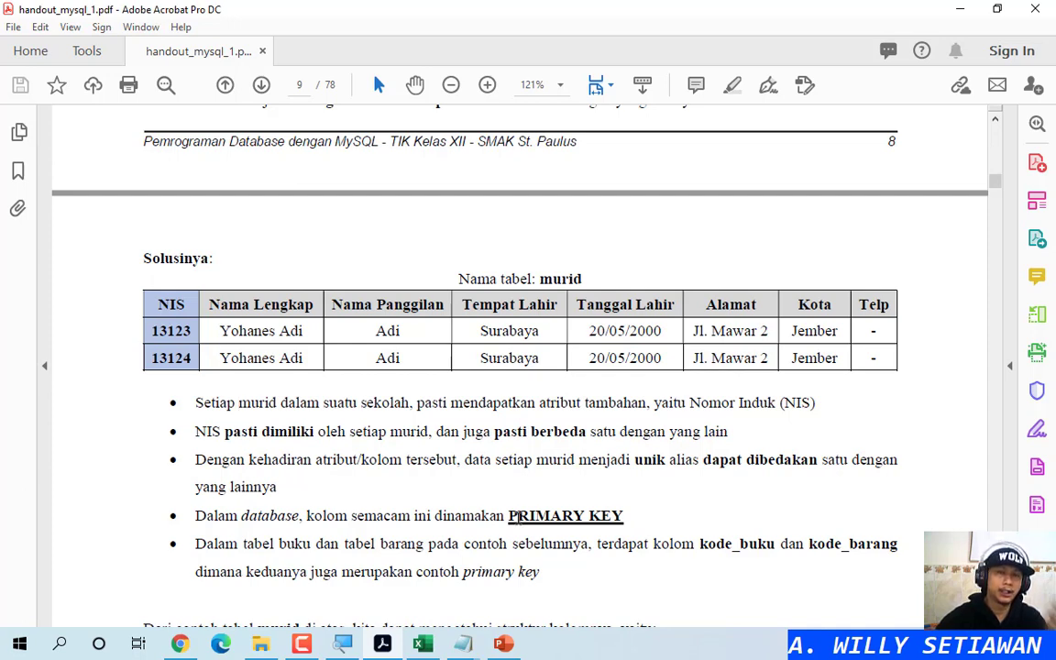
Step: Read the primary key explanation and the list of data types for the murid table's columns
scroll(465, 465, down, 10)
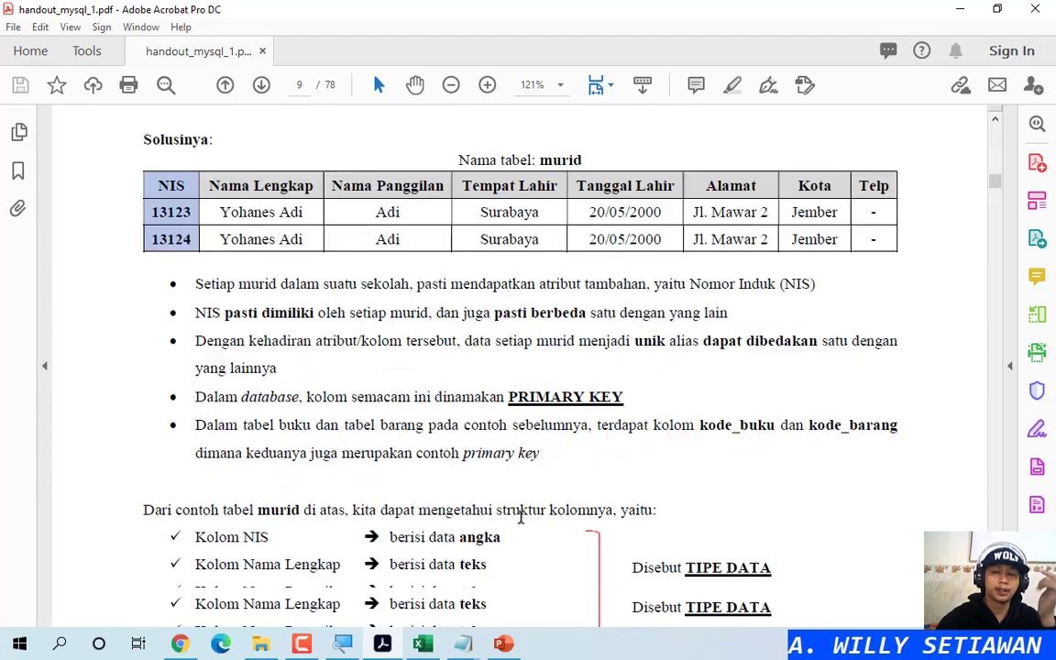
scroll(520, 509, up, 6)
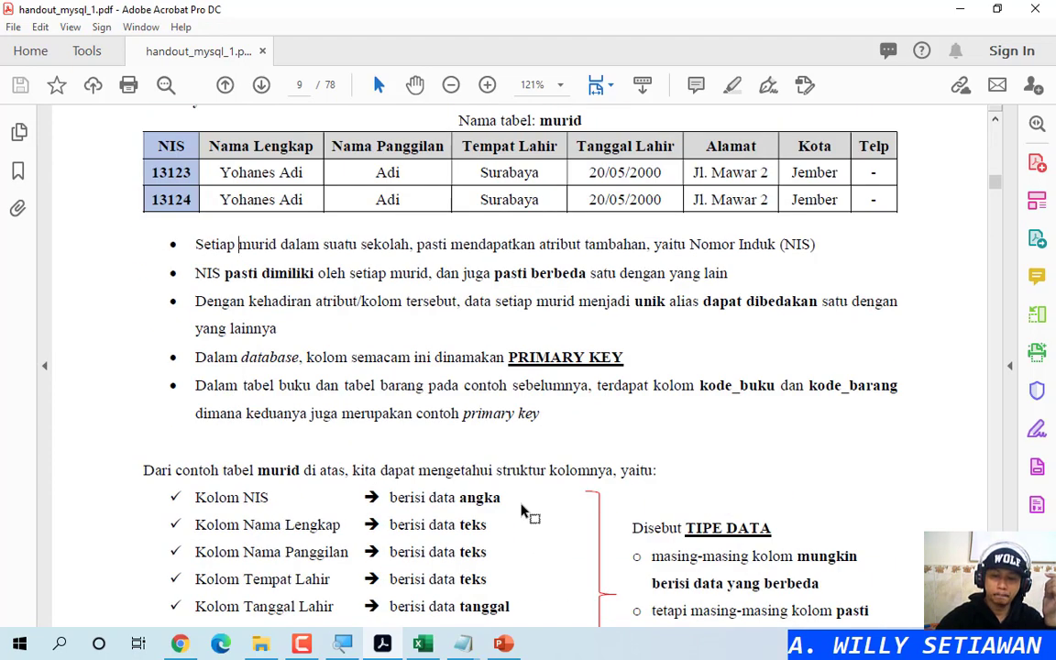
scroll(524, 514, down, 2)
scroll(520, 505, down, 1)
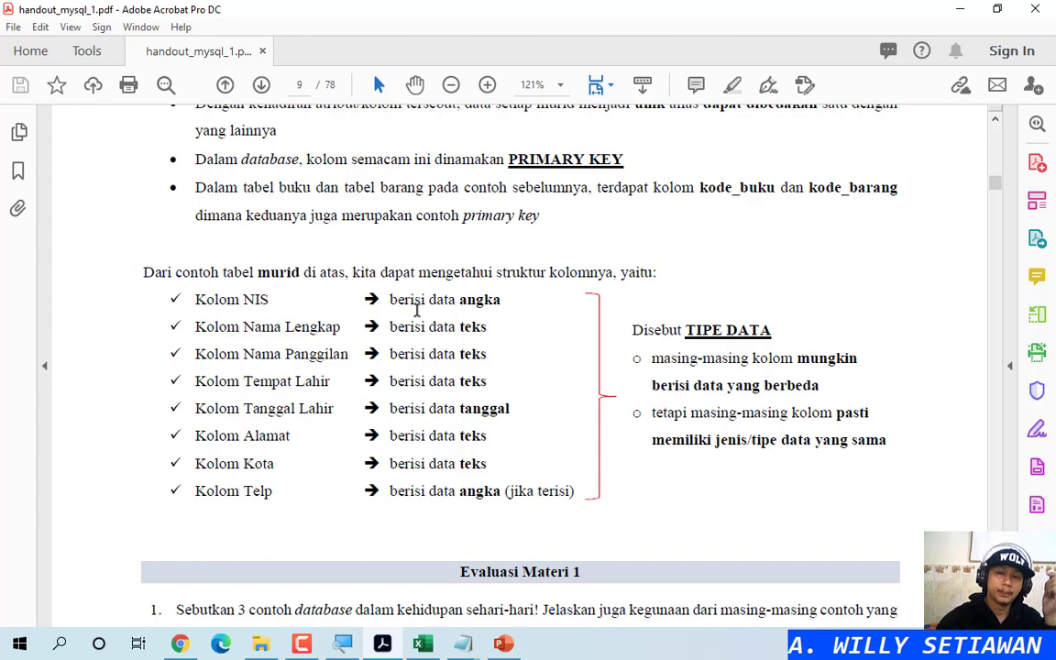
Step: Examine the Nama Lengkap entries in the Solusinya table and relate them to the TIPE DATA notes
scroll(419, 316, up, 5)
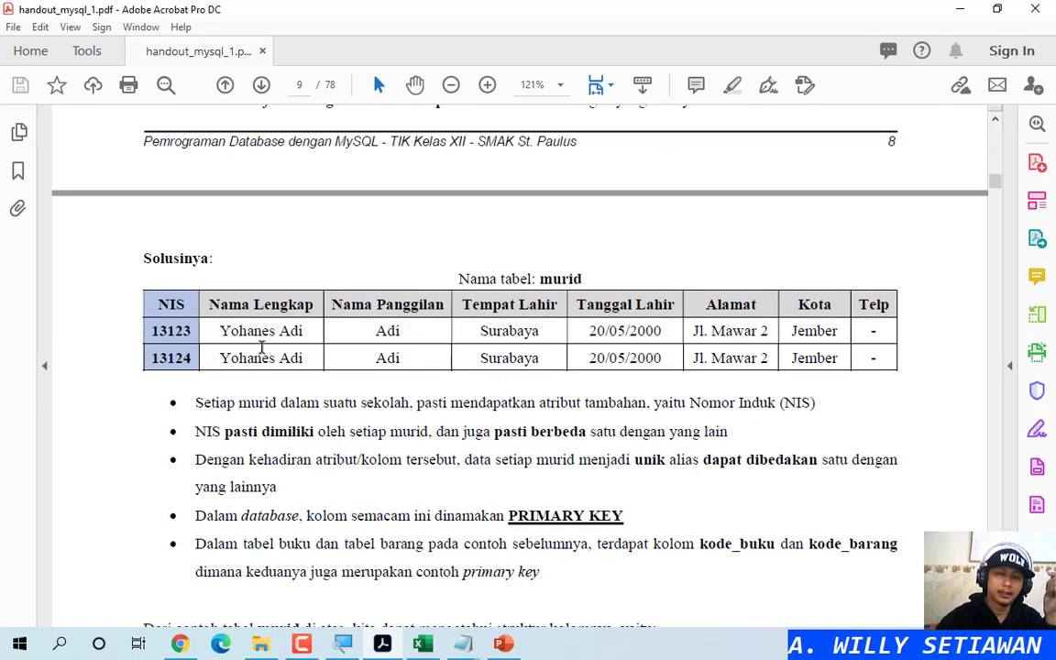
drag(218, 331, 302, 331)
click(397, 336)
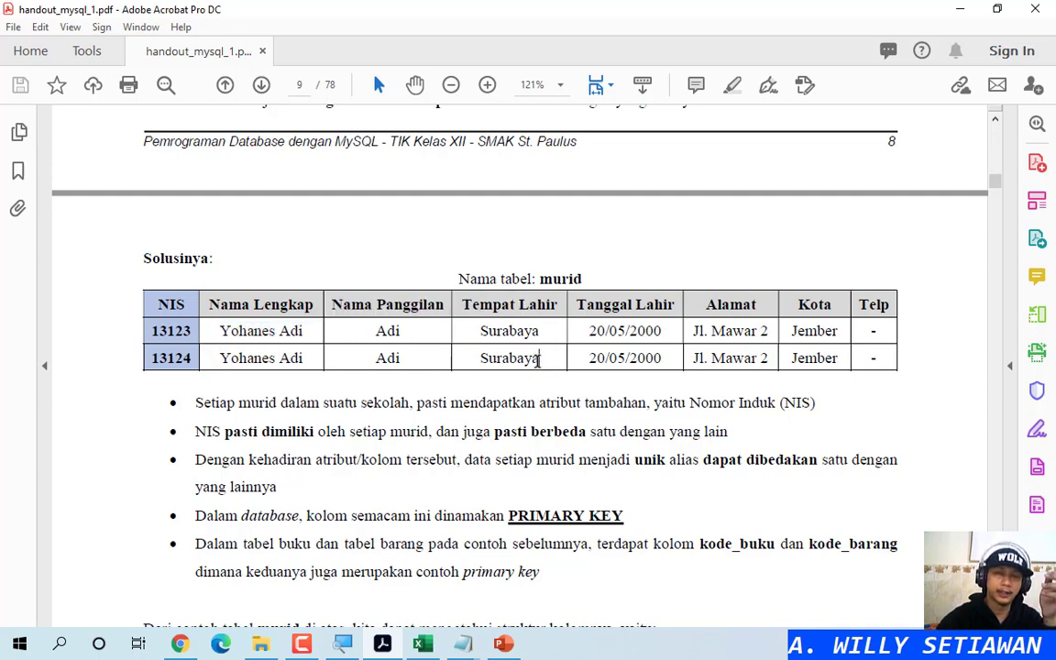
drag(210, 303, 287, 358)
click(287, 358)
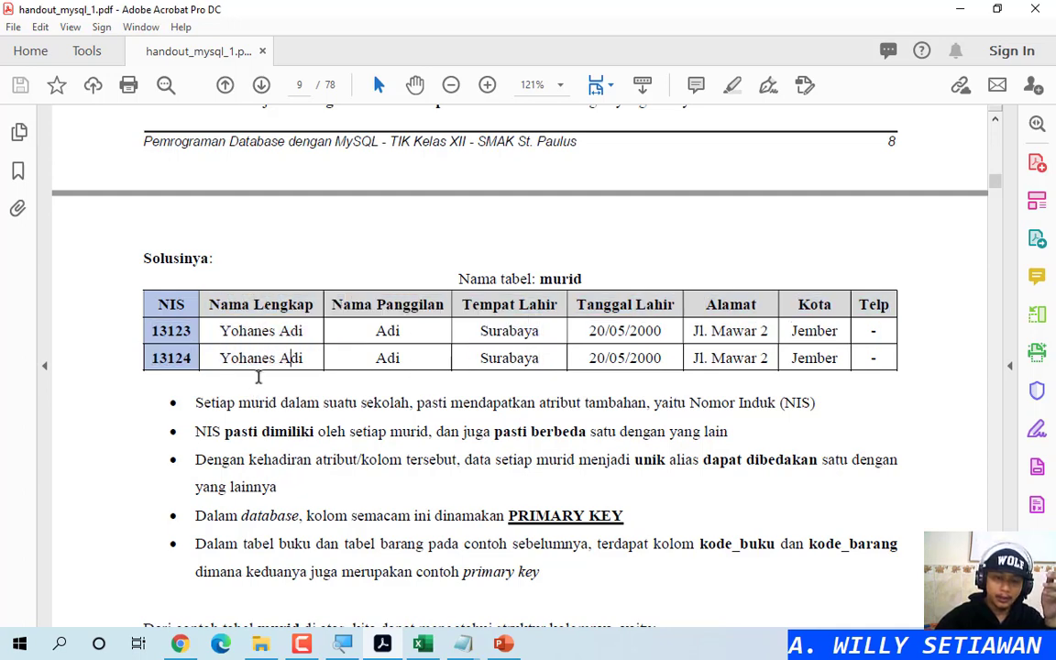
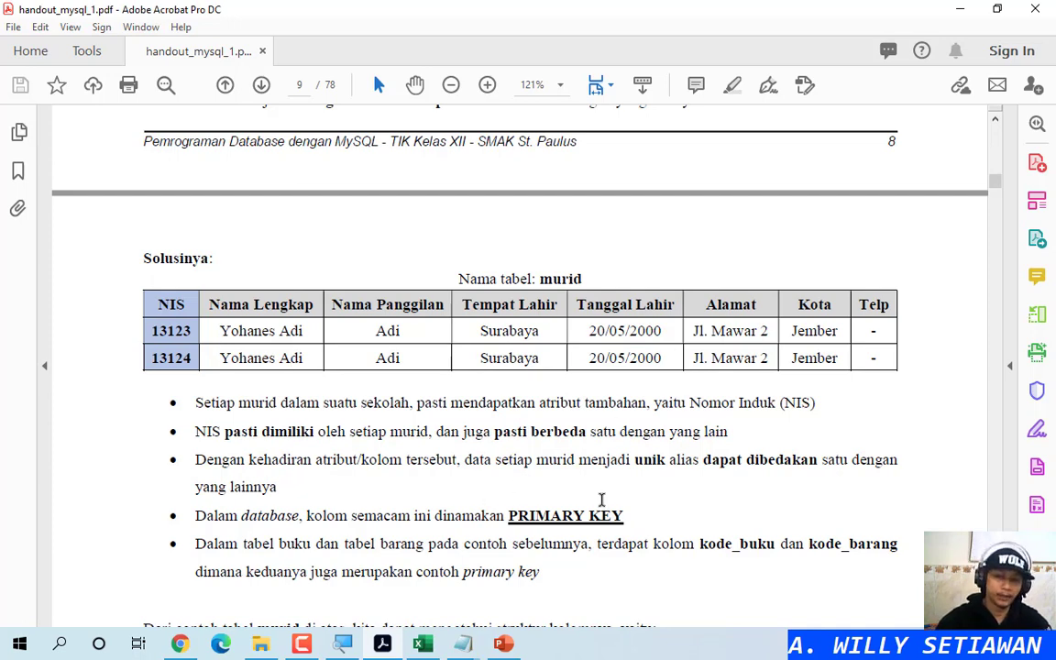
scroll(586, 502, down, 3)
scroll(596, 502, down, 3)
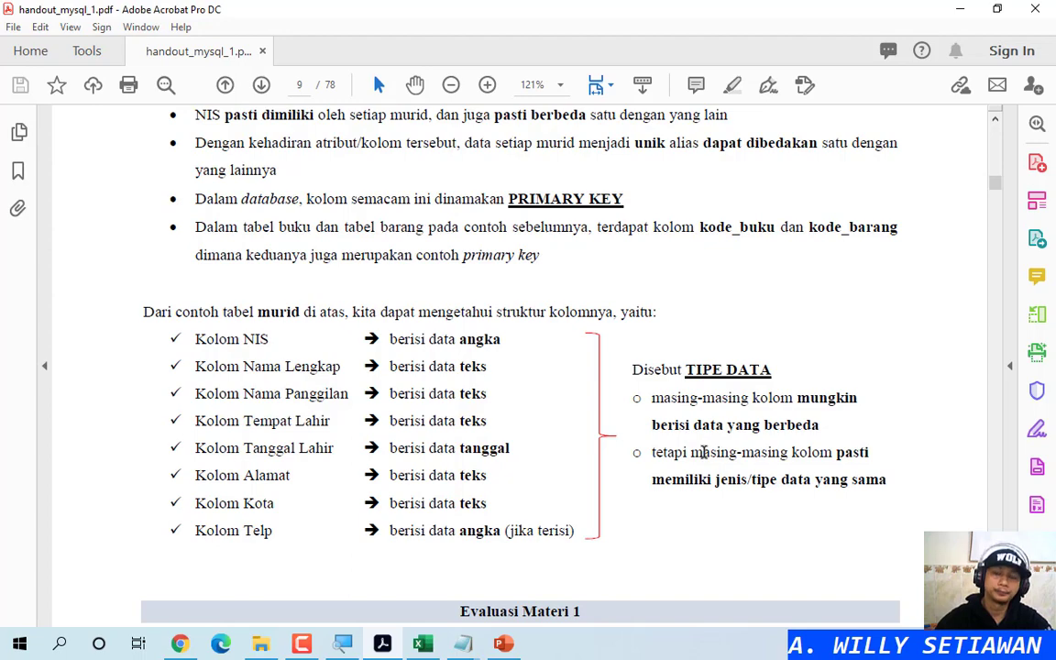
Step: Skim past the Materi 1 evaluation and the Materi 2 phpMyAdmin instructions to the Materi 3 section on creating tables
scroll(703, 452, down, 15)
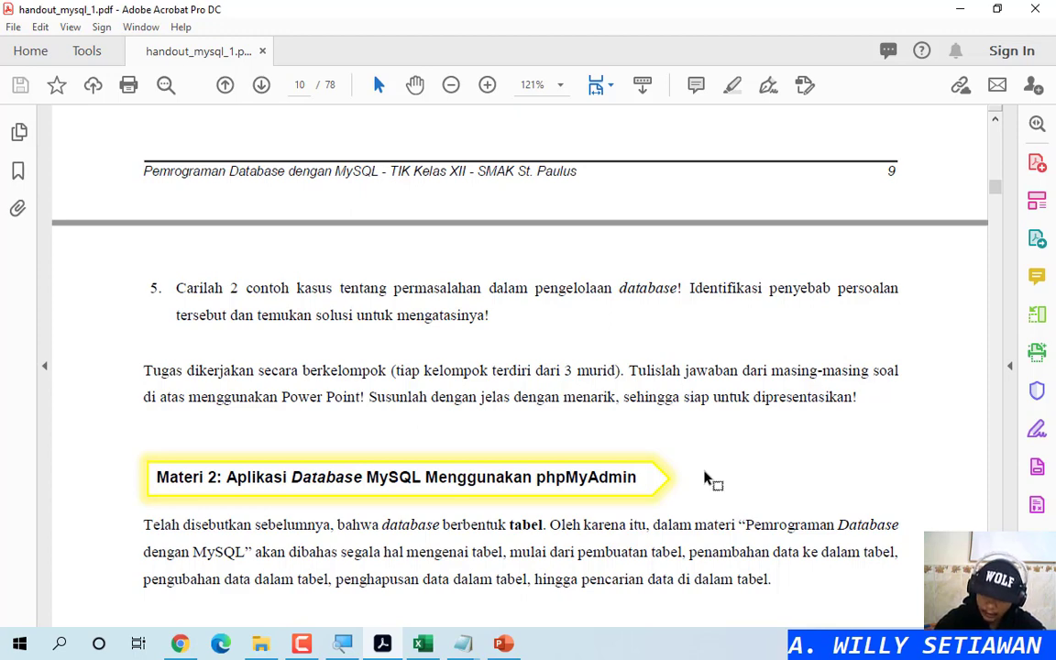
scroll(706, 478, down, 10)
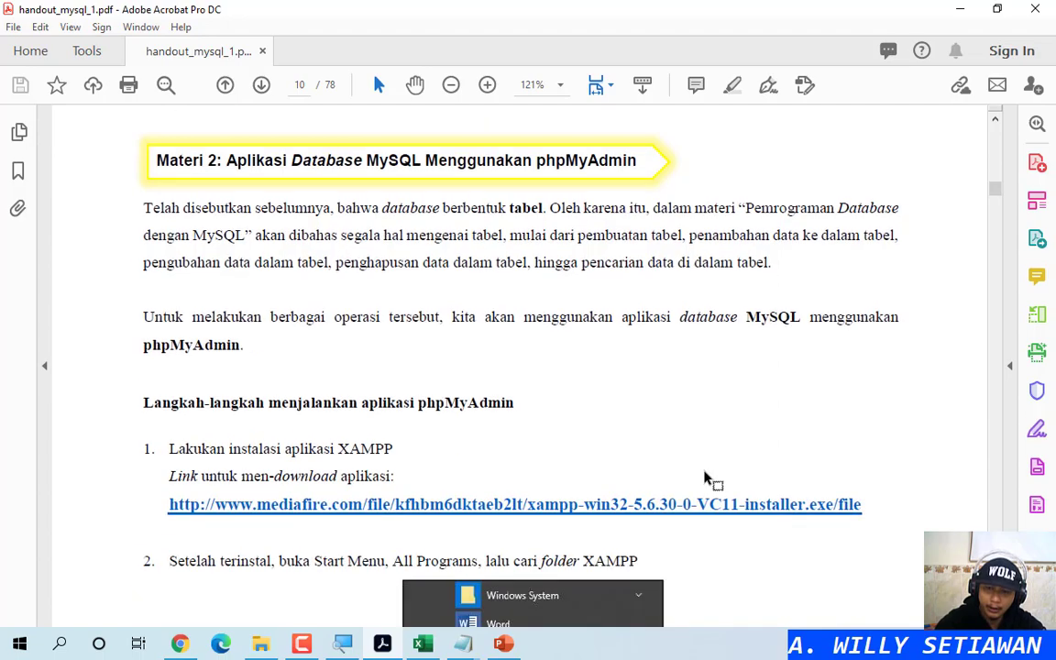
scroll(706, 484, down, 20)
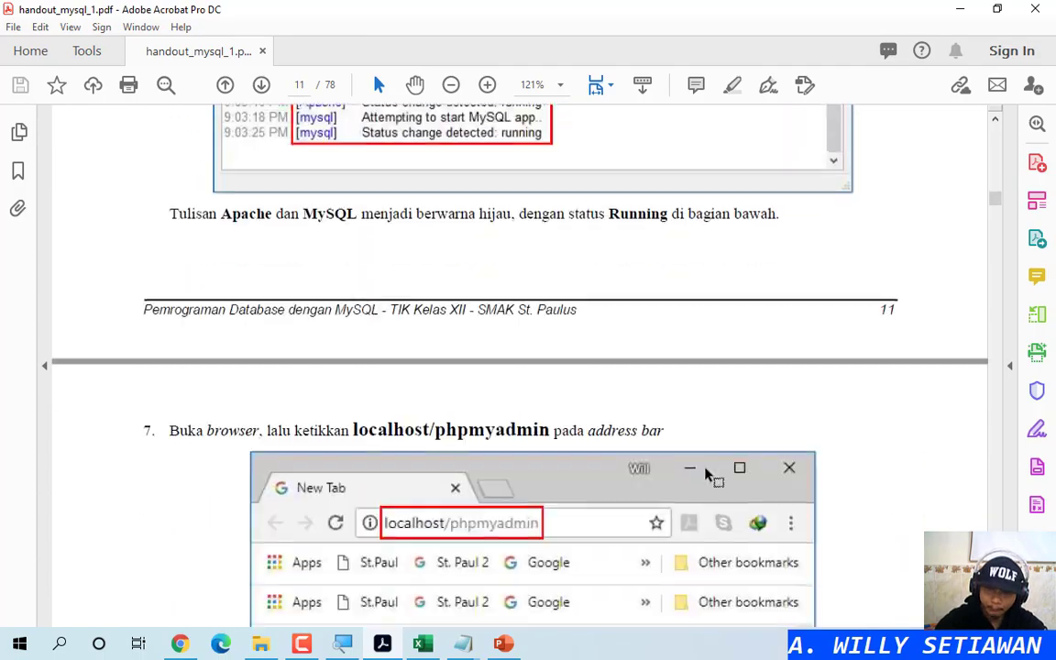
scroll(694, 460, down, 20)
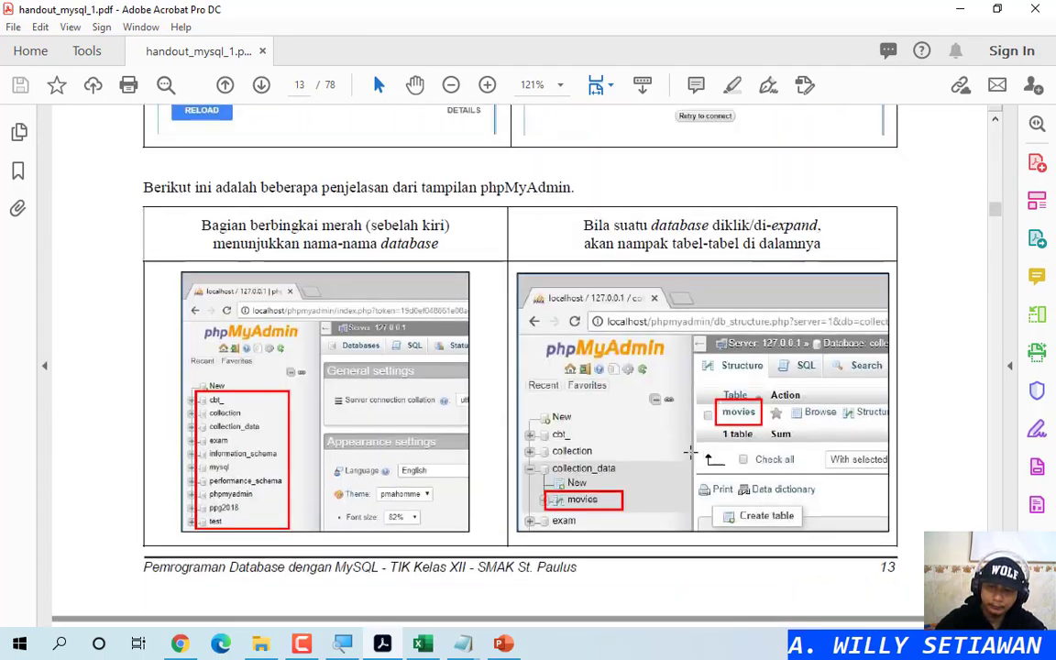
scroll(689, 445, down, 6)
scroll(684, 448, up, 4)
scroll(686, 442, down, 2)
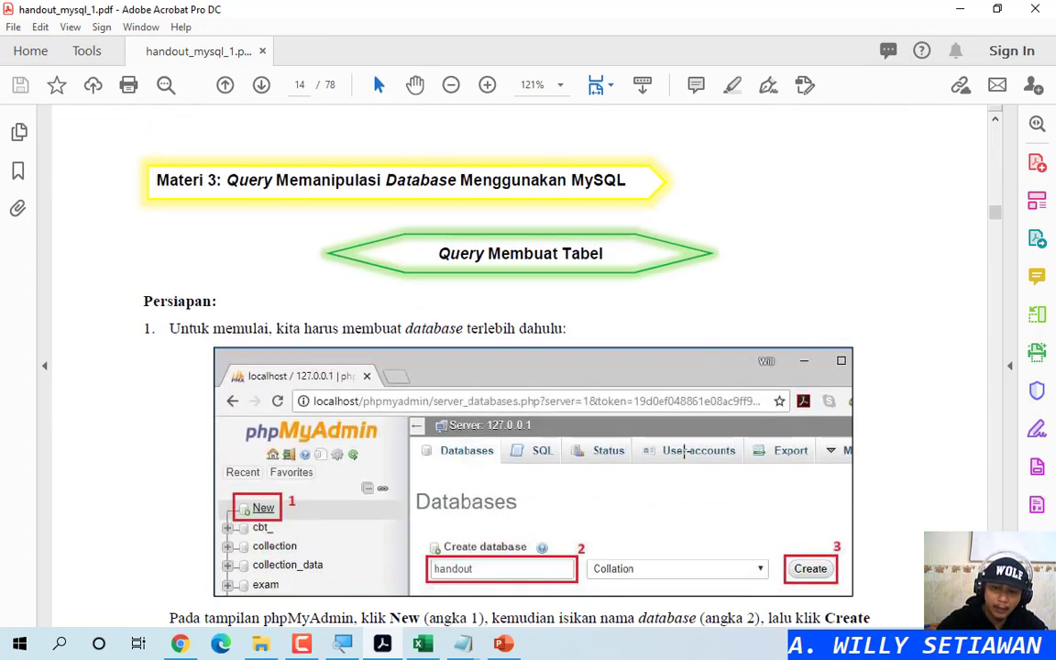
Step: Read the Persiapan steps in Materi 3 on creating and selecting the handout database
scroll(692, 413, down, 2)
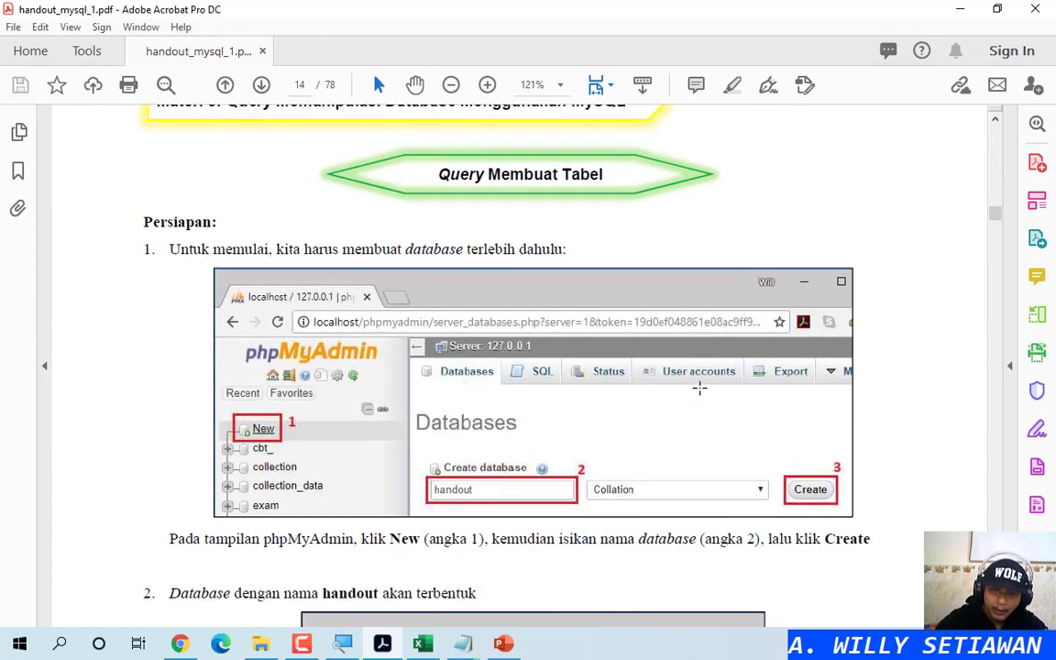
scroll(699, 389, down, 2)
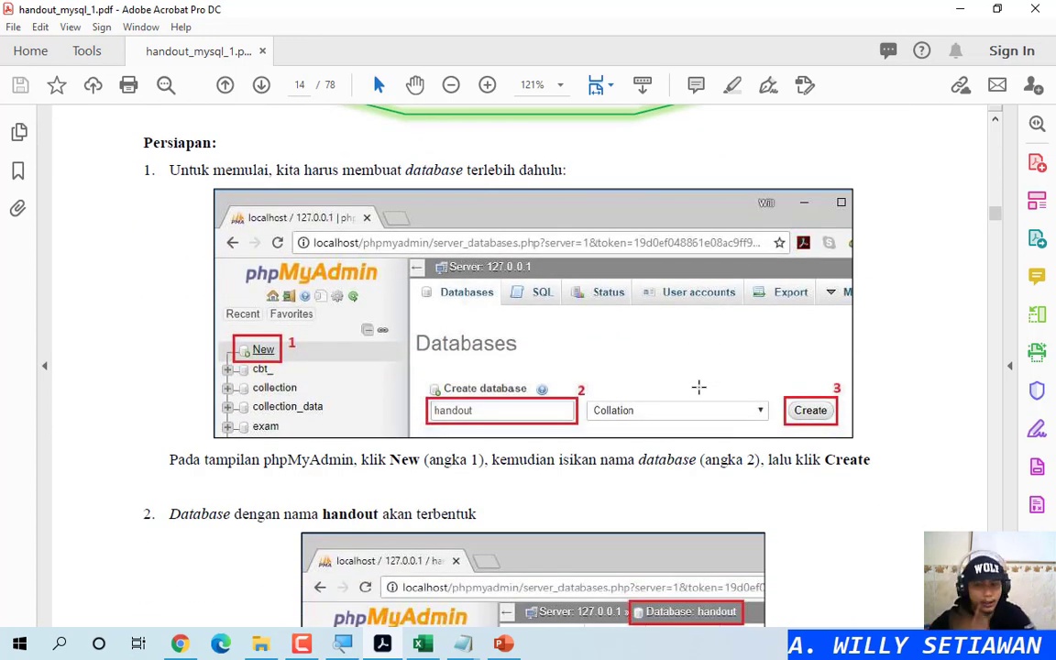
scroll(698, 388, down, 8)
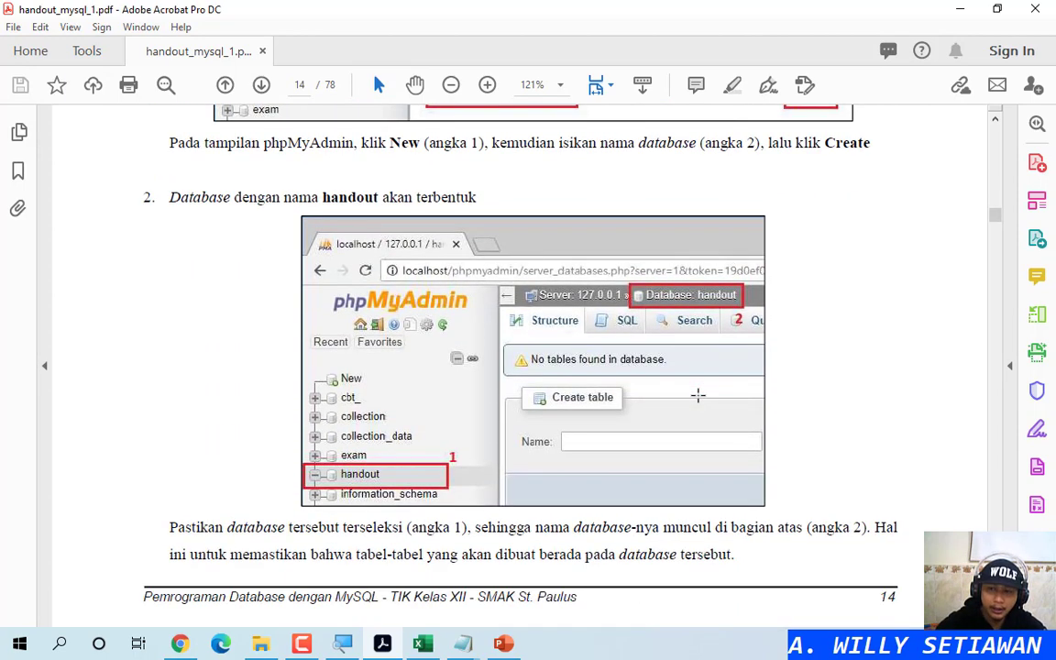
scroll(699, 395, up, 11)
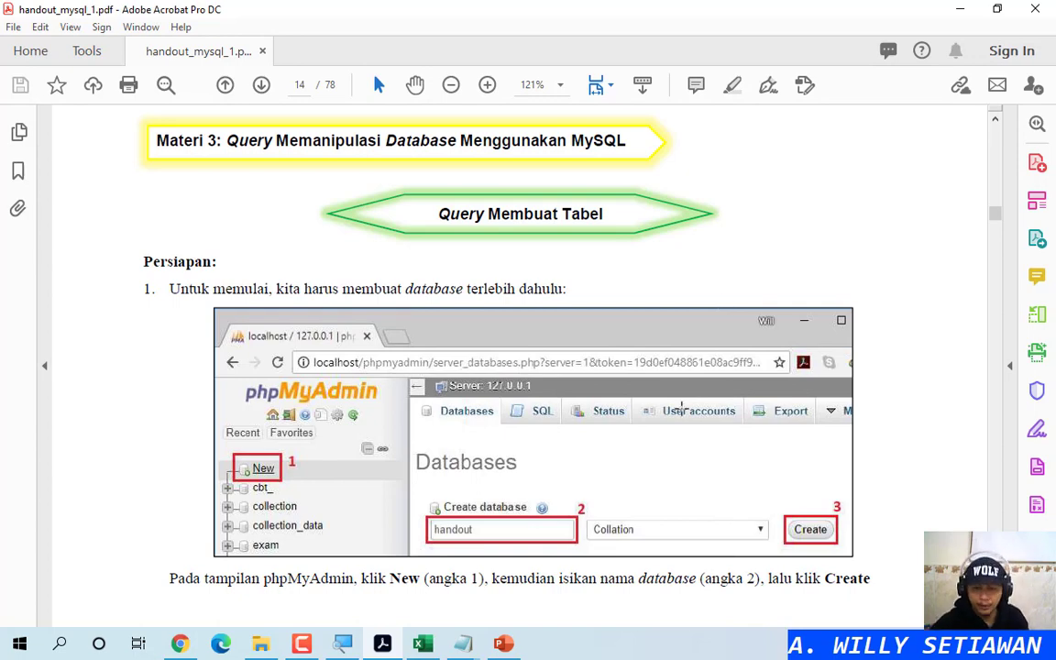
Step: Switch to phpMyAdmin in Chrome, collapse the collection_data database and open the page for creating a new database
click(180, 644)
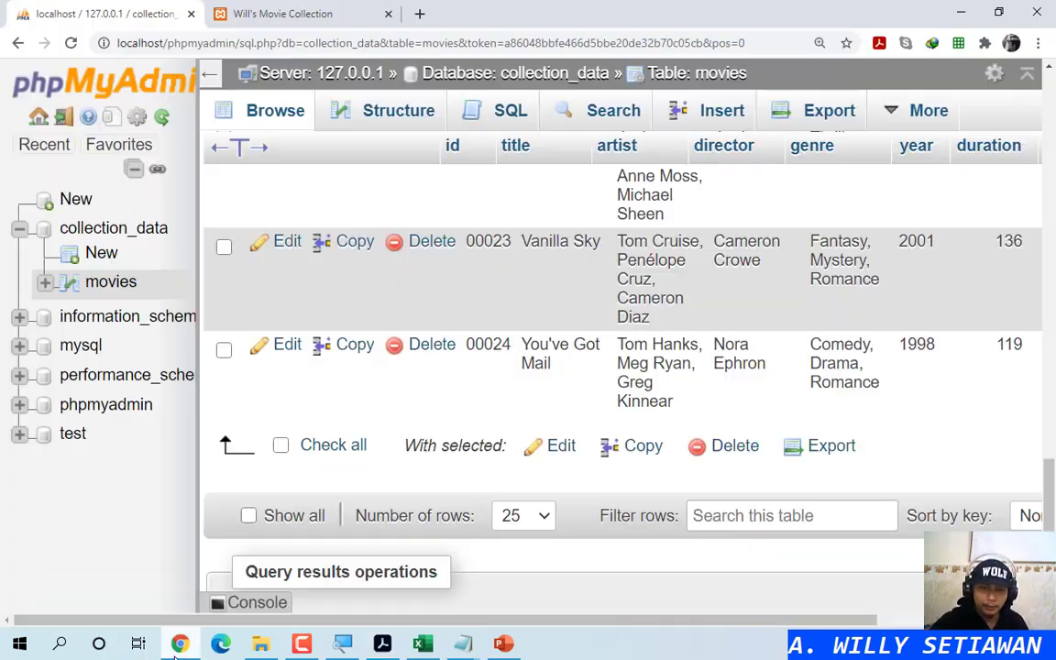
click(20, 230)
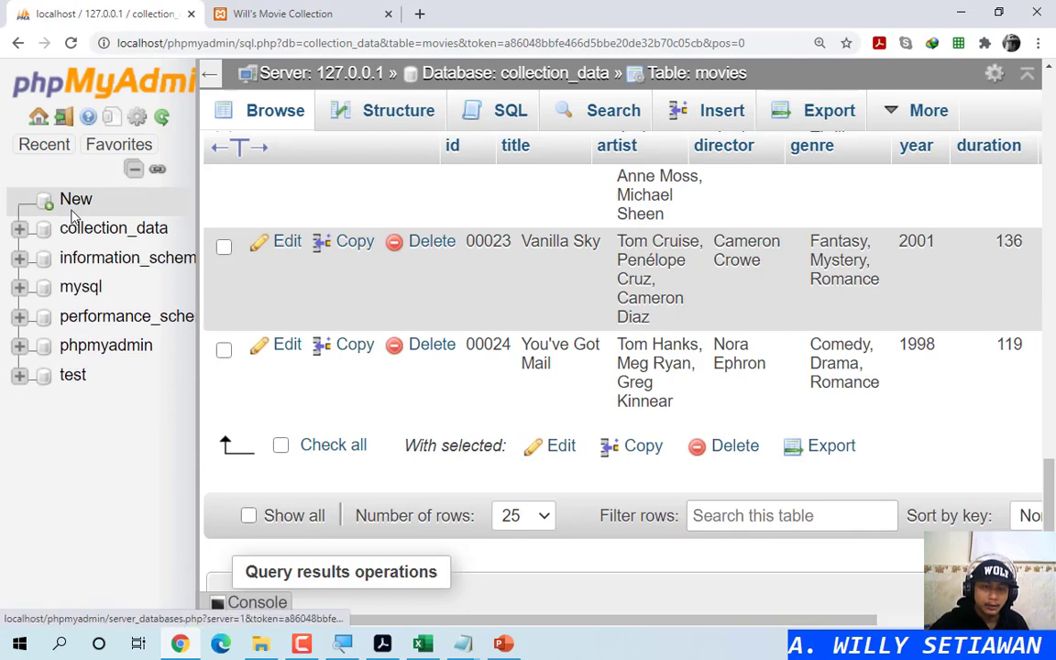
click(76, 202)
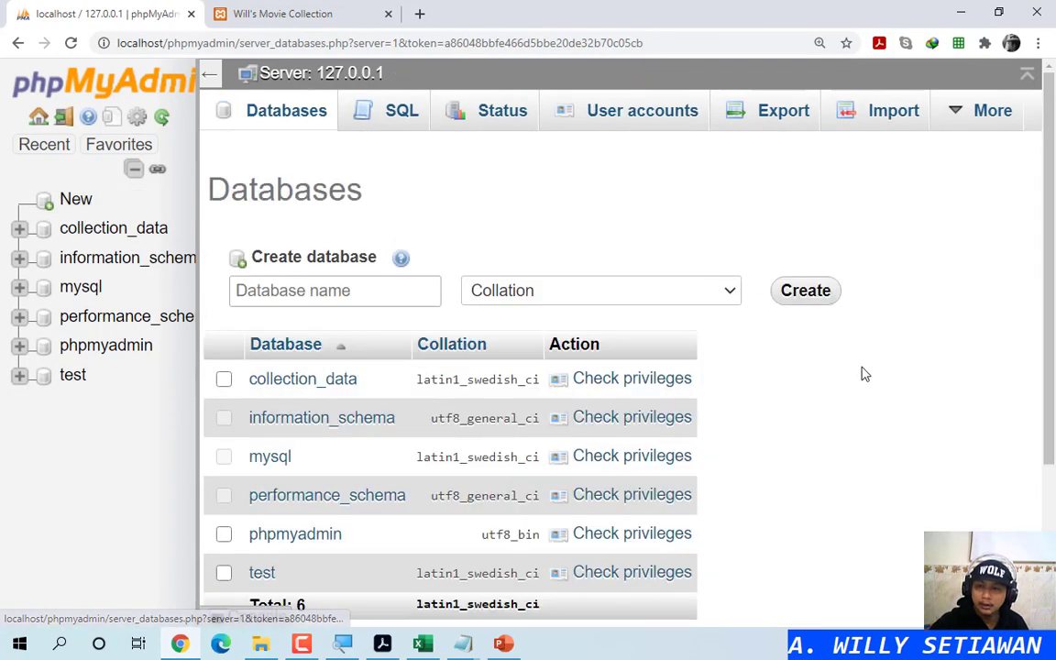
scroll(869, 404, down, 4)
scroll(861, 412, up, 4)
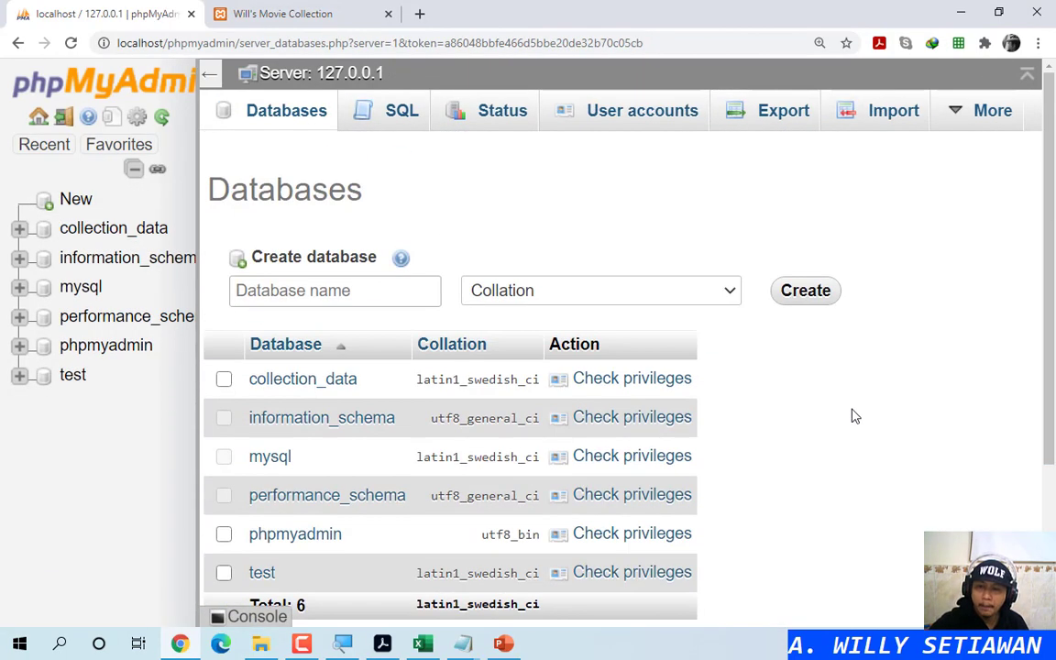
Step: Write the query "create database handout;" in the server-level SQL editor and close the movie collection web page
click(387, 120)
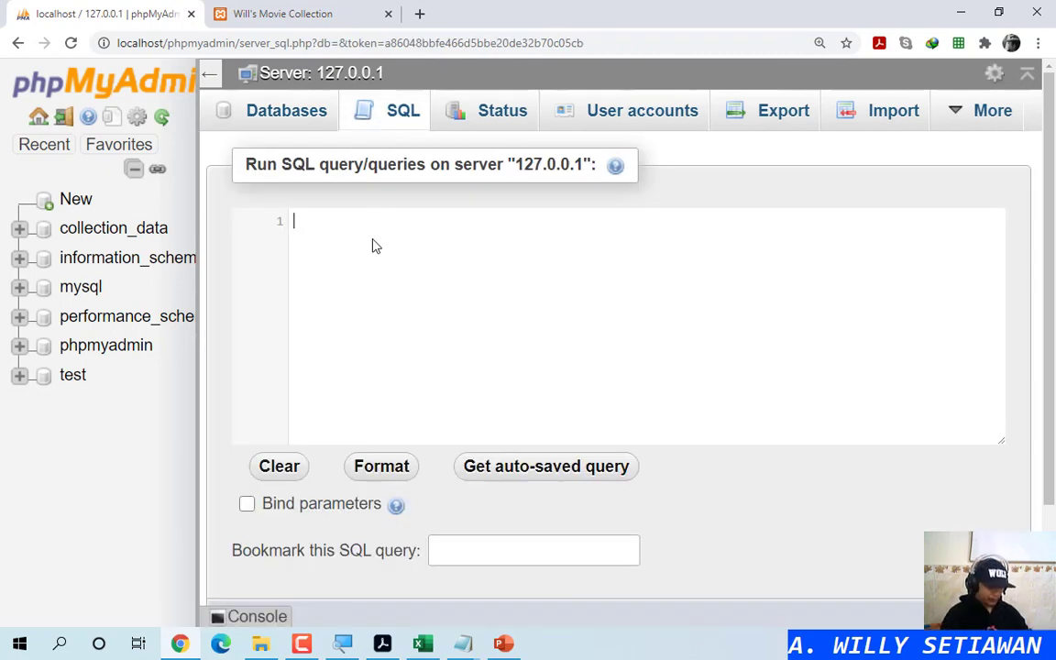
text(create)
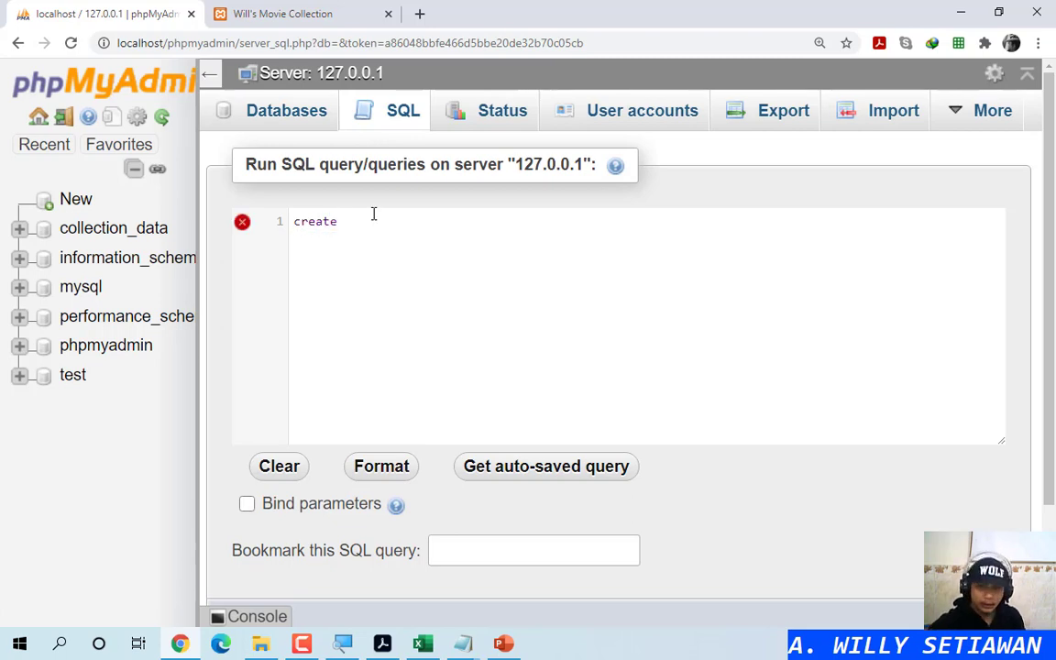
key(ctrl+plus)
key(ctrl+plus)
key(ctrl+minus)
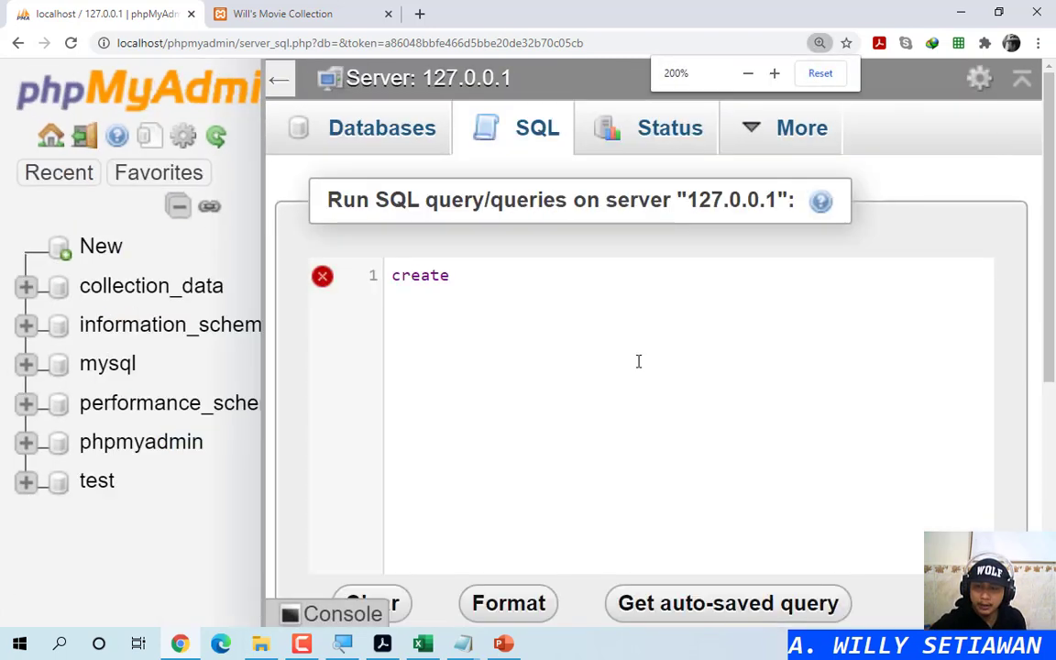
key(ctrl+plus)
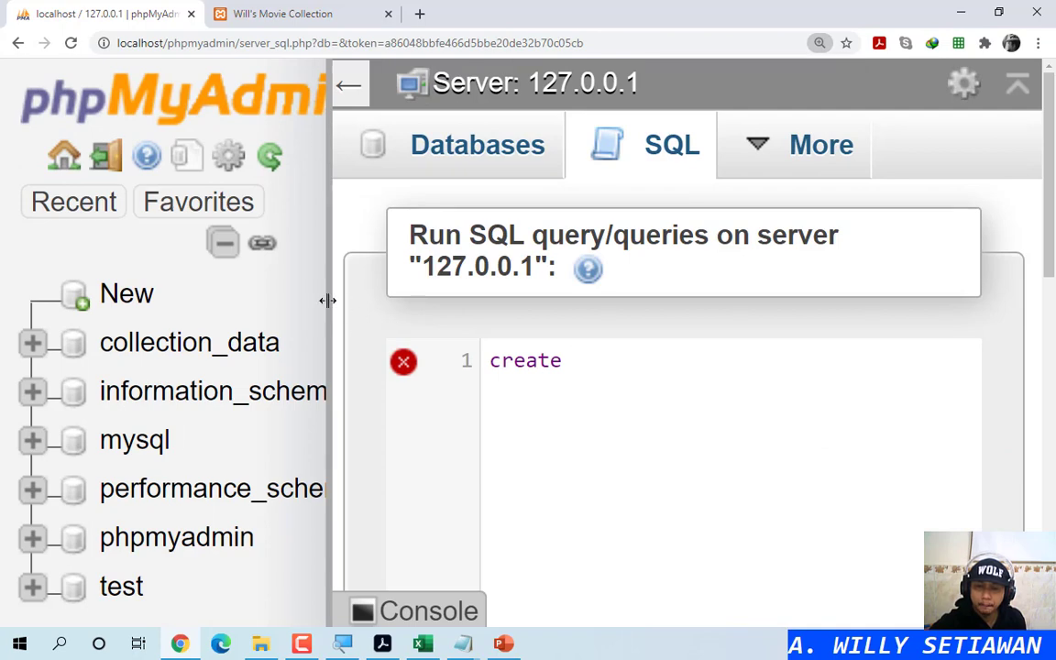
drag(327, 300, 260, 302)
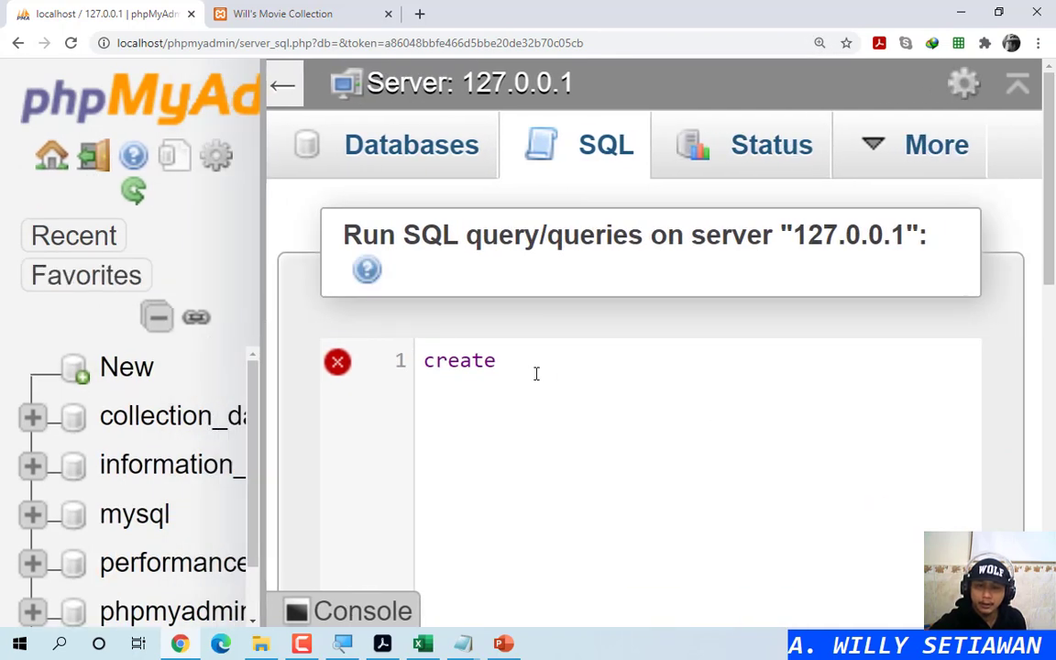
text(database )
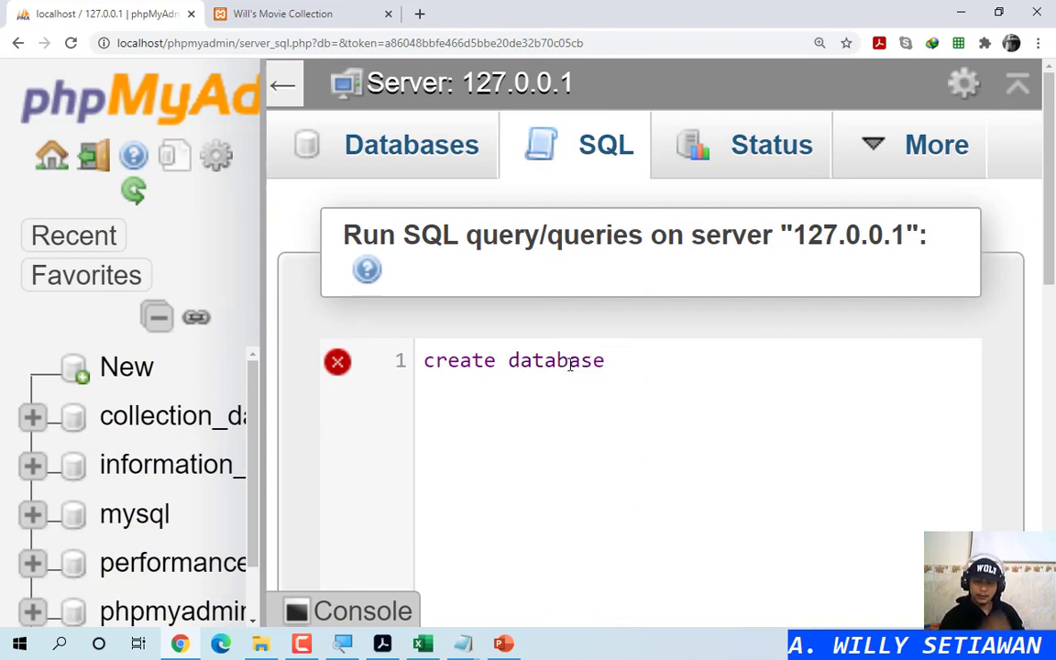
text(handout)
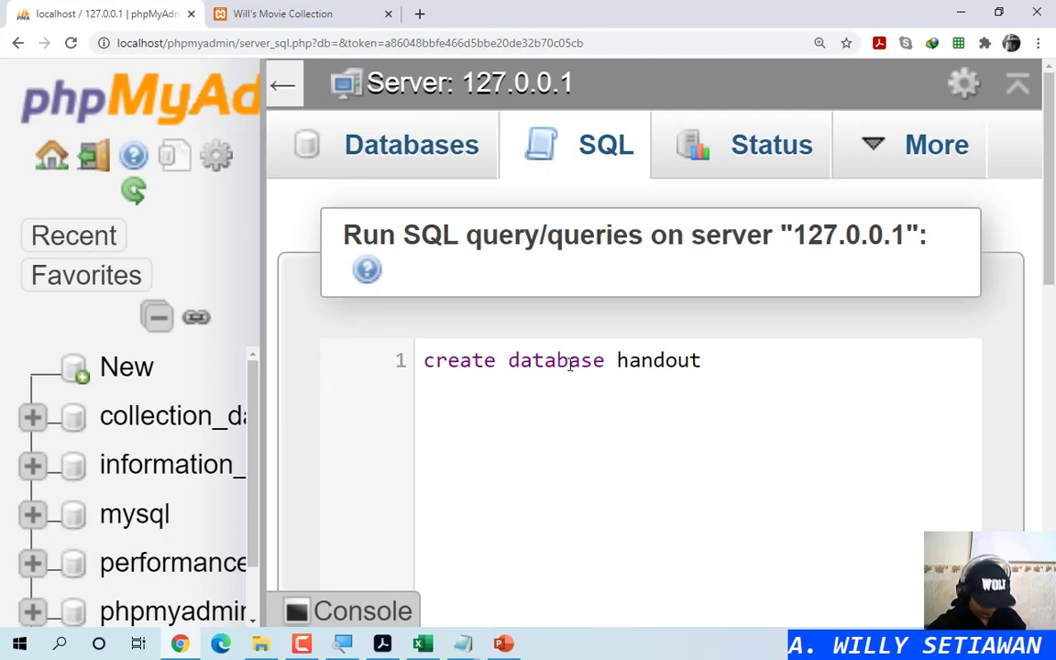
text(;)
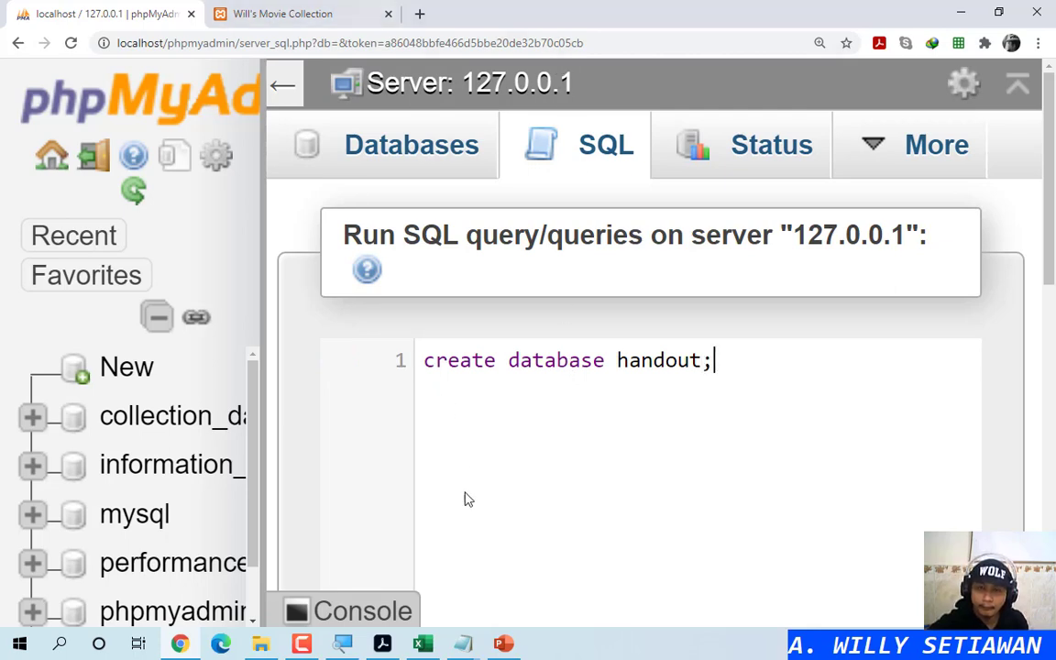
click(389, 14)
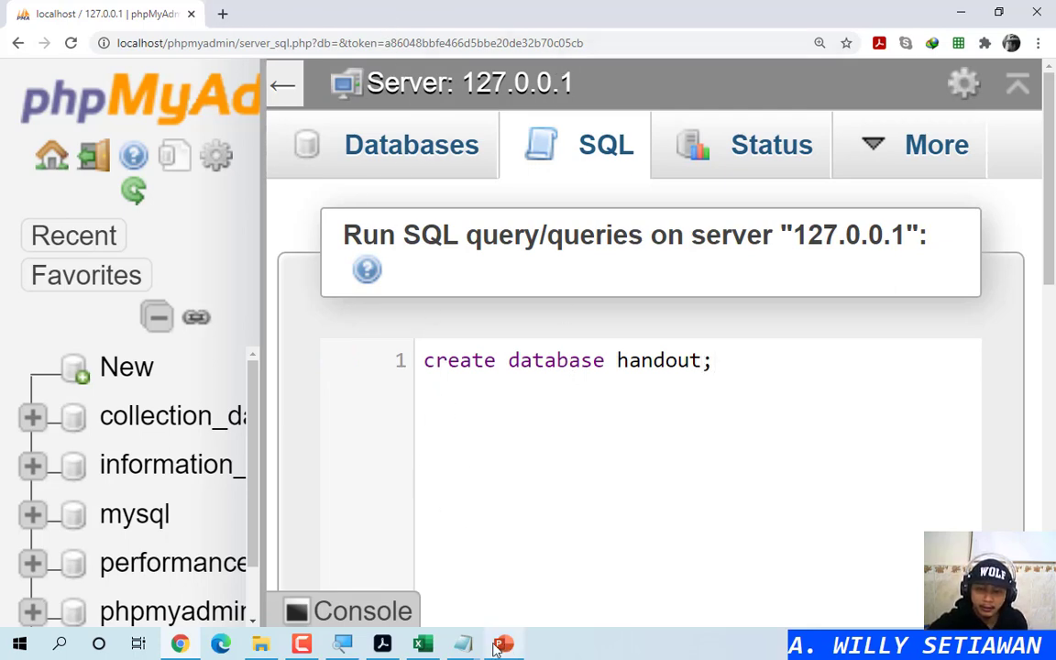
Step: Switch to the handout PDF in Adobe Acrobat and review the Query Membuat Tabel heading and its database creation instructions
click(382, 643)
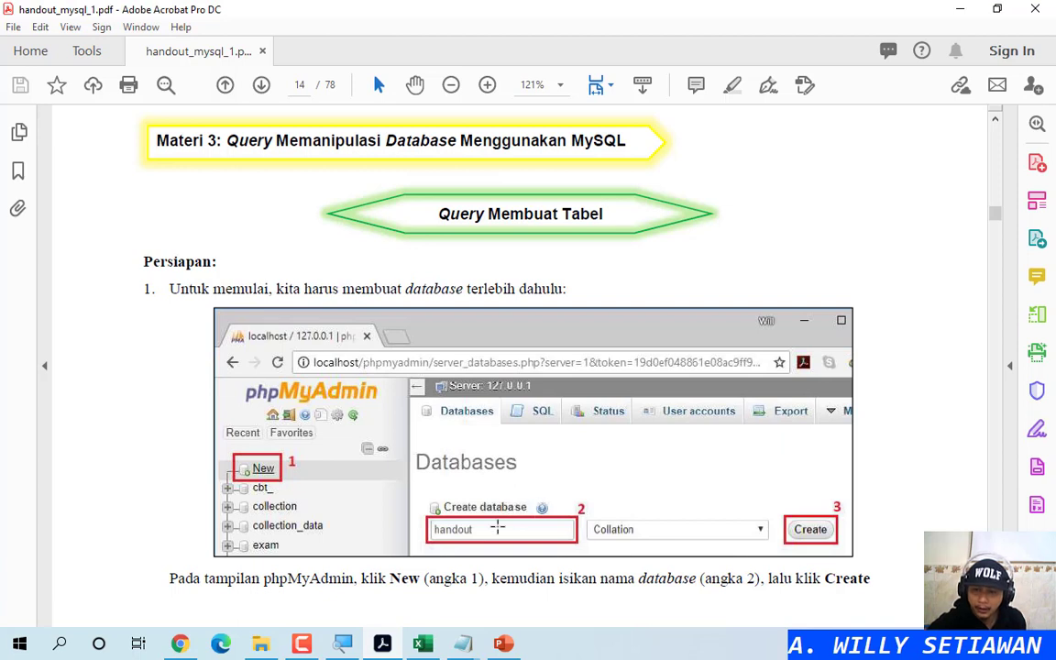
click(520, 518)
mouse_move(181, 647)
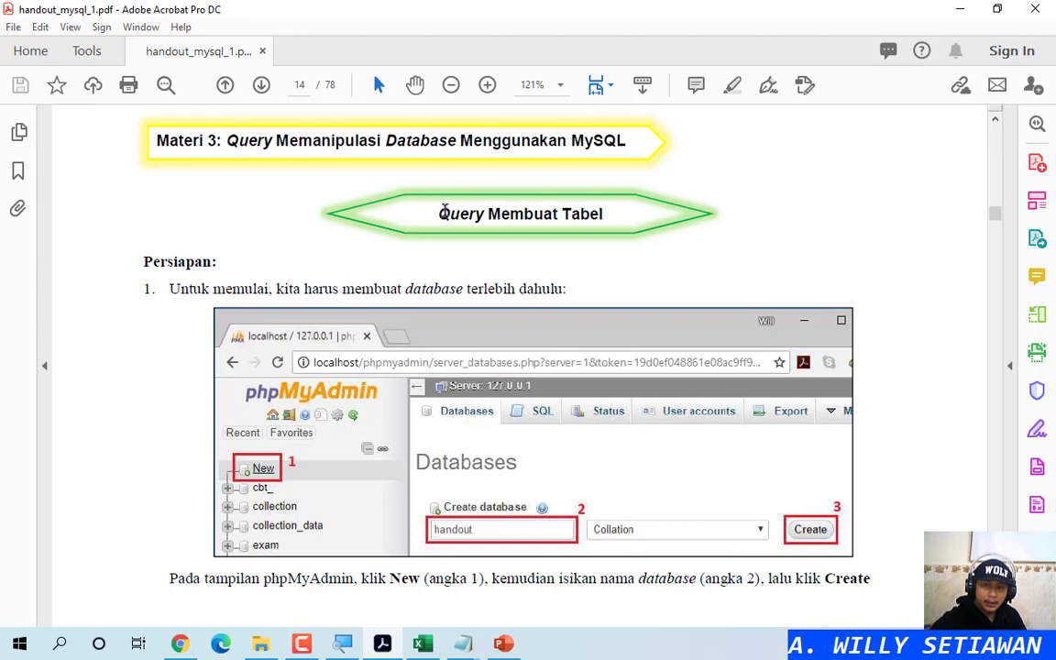
drag(441, 213, 486, 213)
click(757, 239)
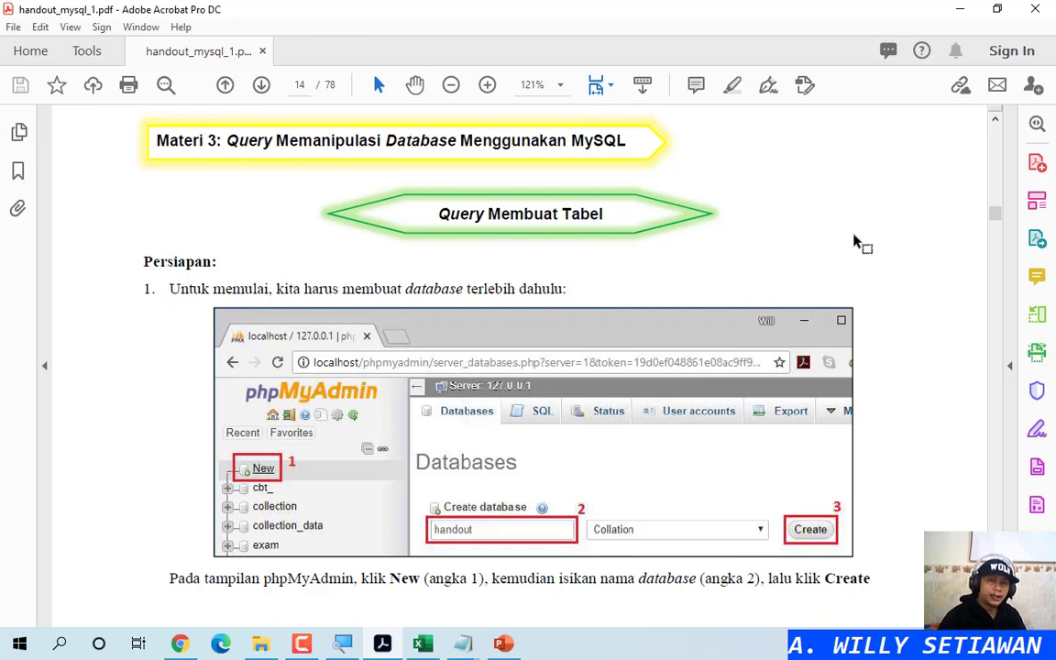
Step: Return to phpMyAdmin in Chrome and run the "create database handout;" query on the server
click(189, 647)
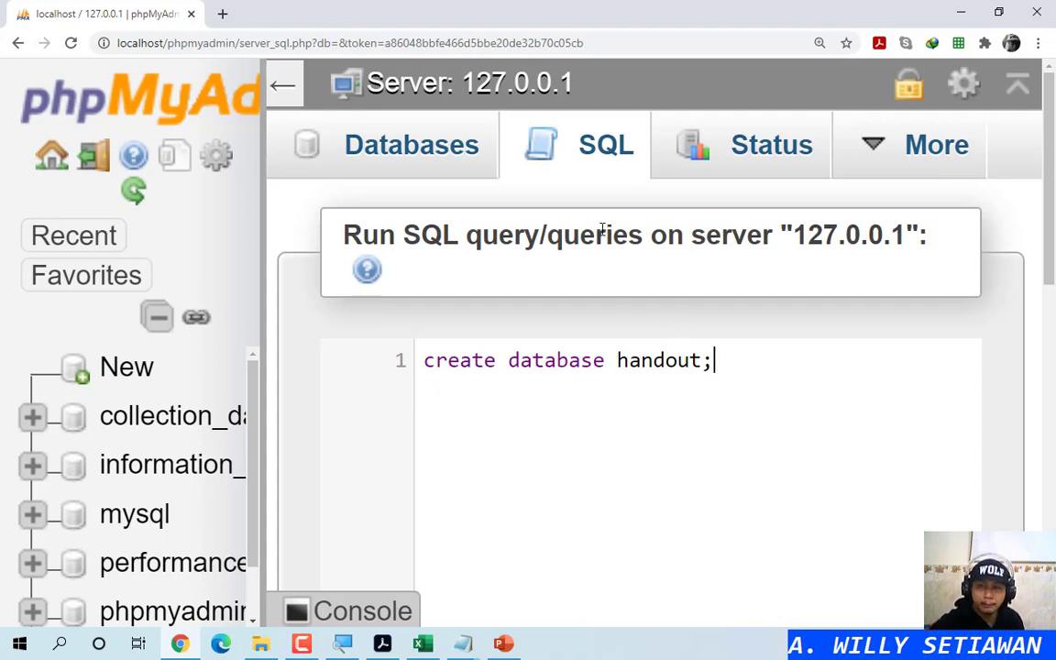
click(603, 163)
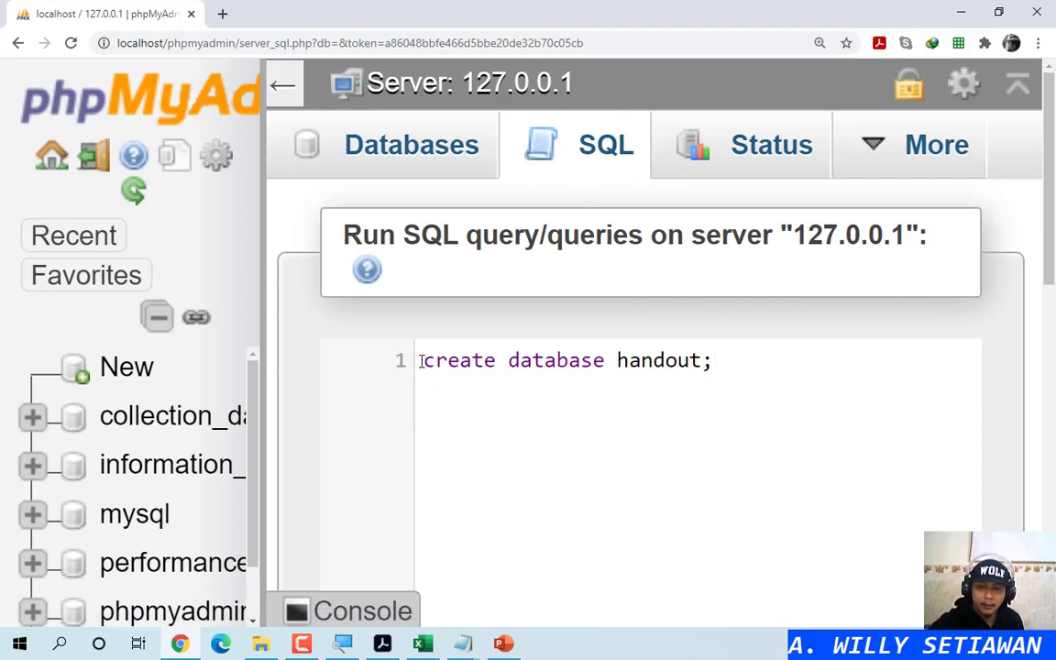
drag(421, 360, 728, 368)
click(732, 369)
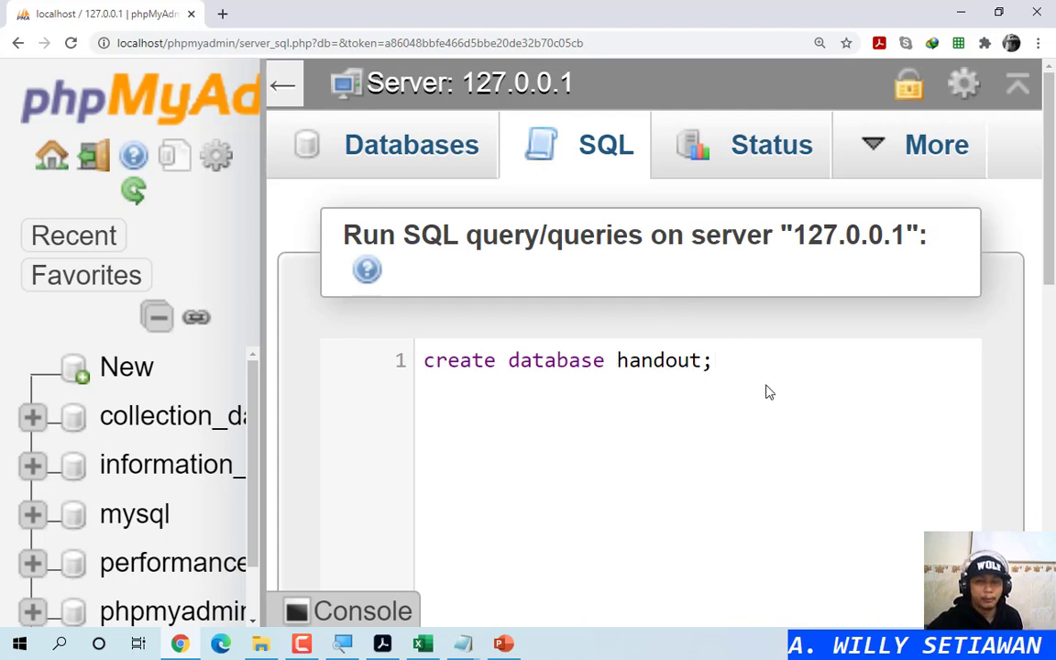
click(767, 391)
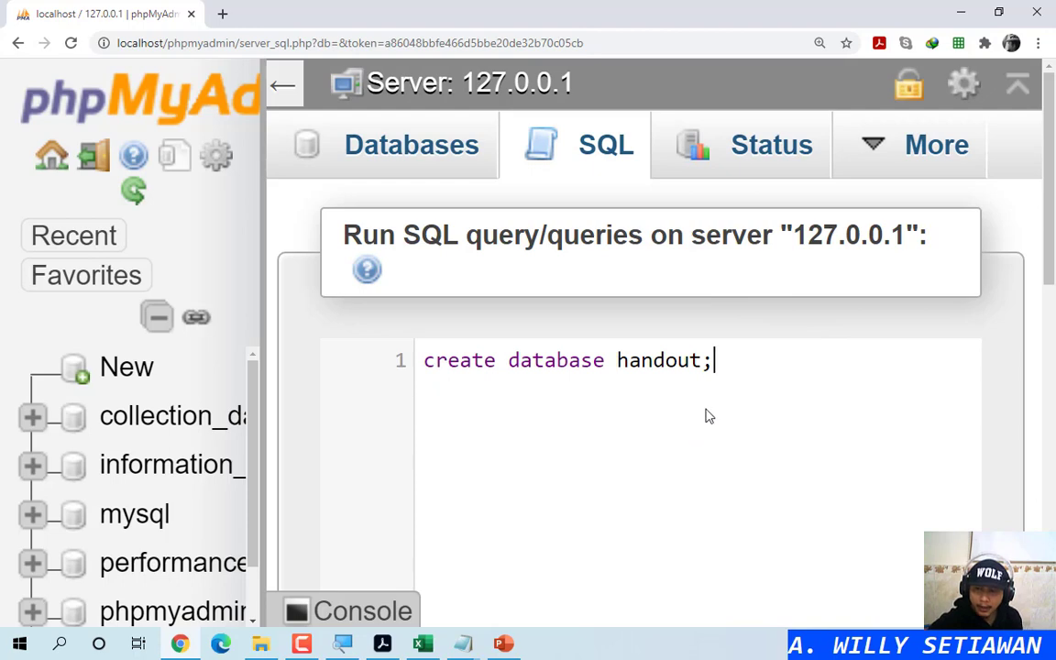
scroll(738, 387, down, 3)
scroll(858, 507, down, 6)
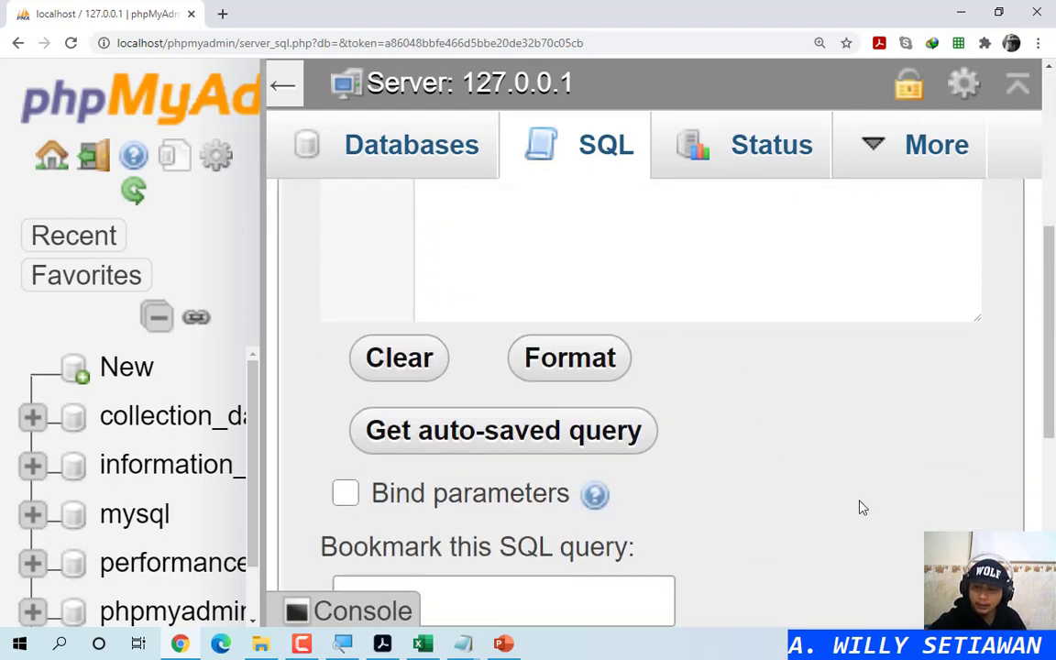
scroll(901, 408, up, 2)
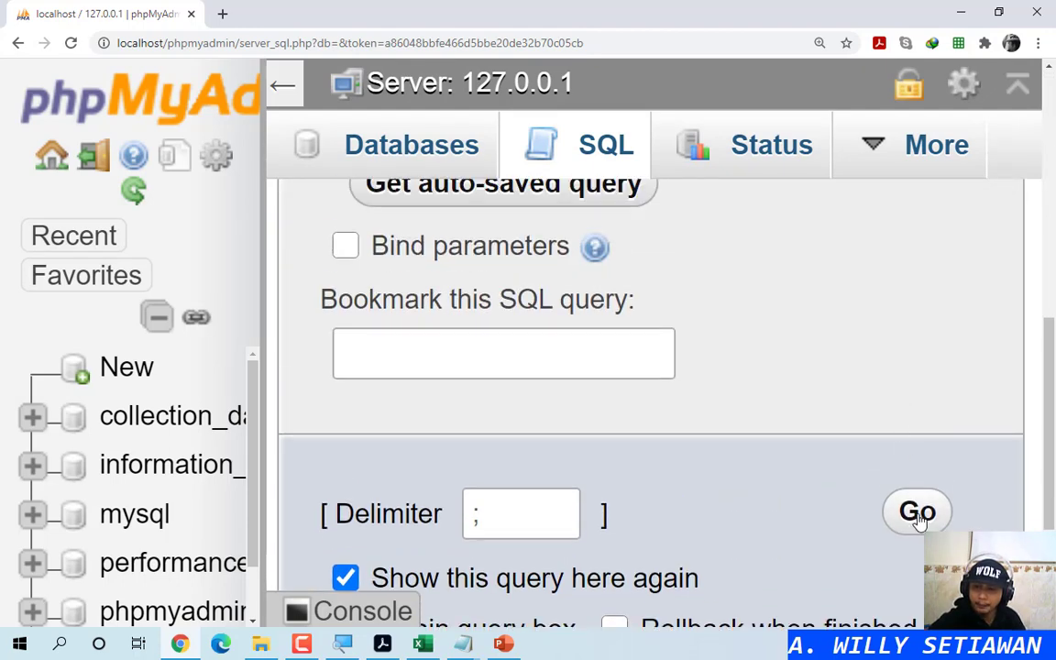
click(908, 510)
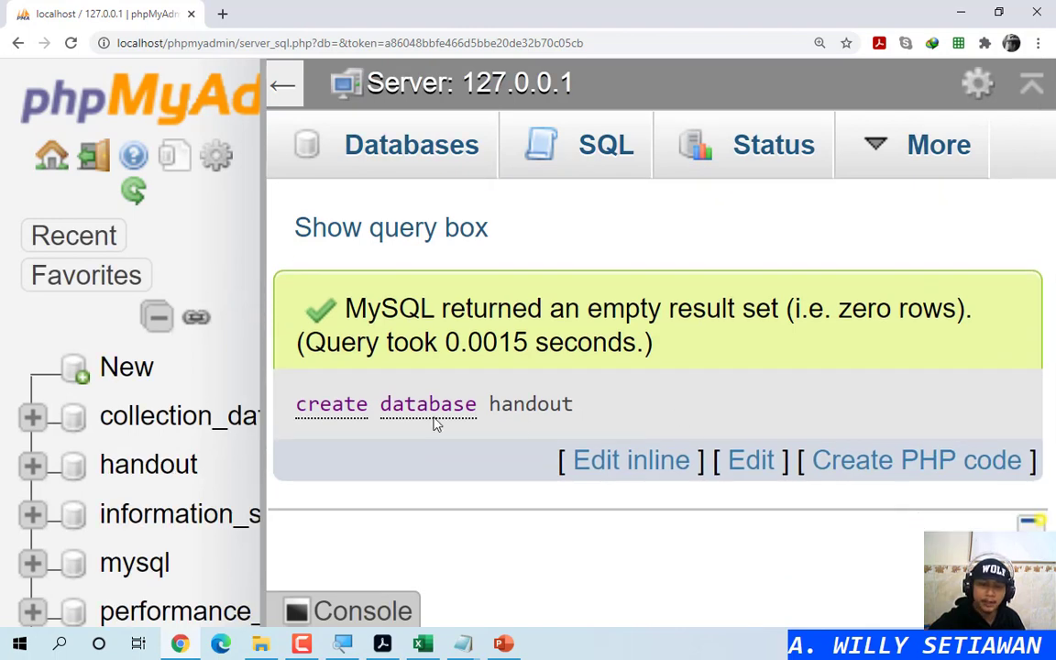
Step: Compare the new handout database in phpMyAdmin with the Persiapan instructions in the Adobe Acrobat handout
click(121, 469)
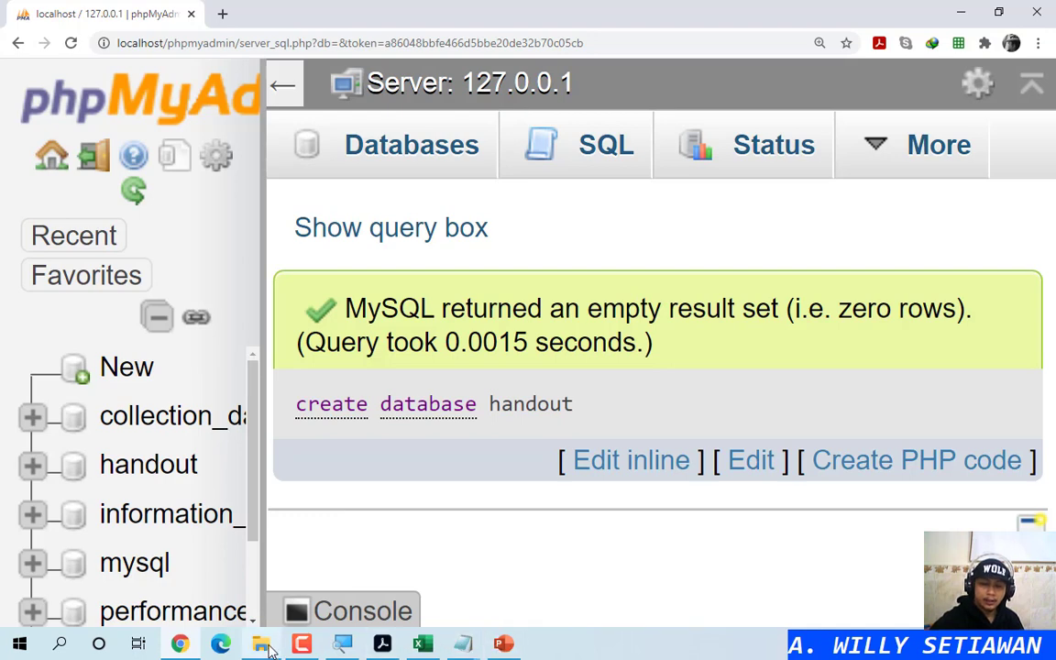
click(383, 644)
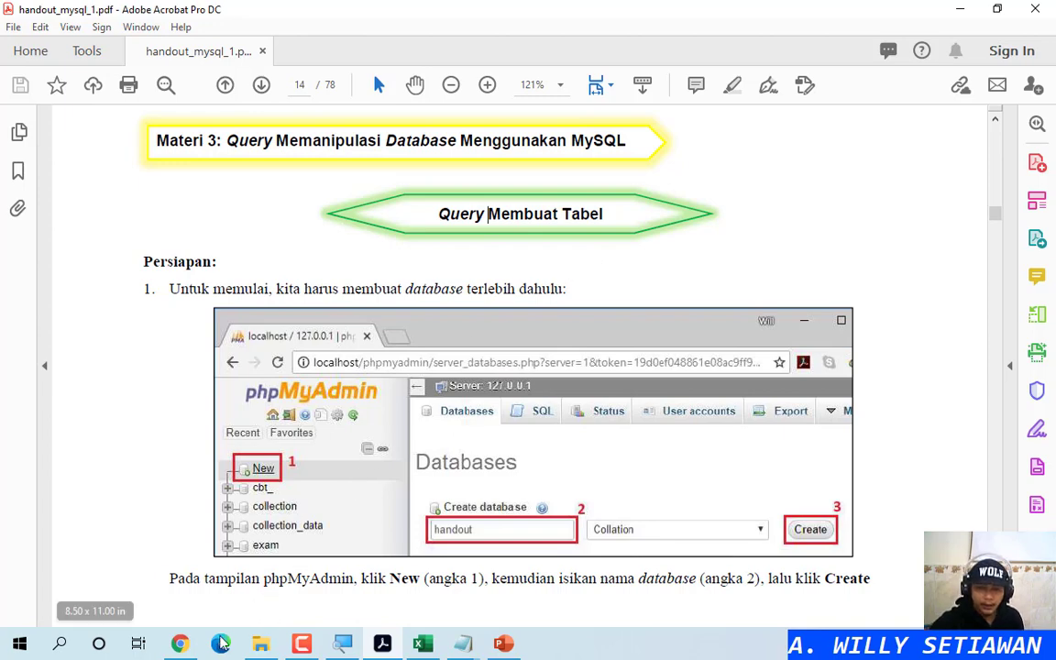
click(183, 644)
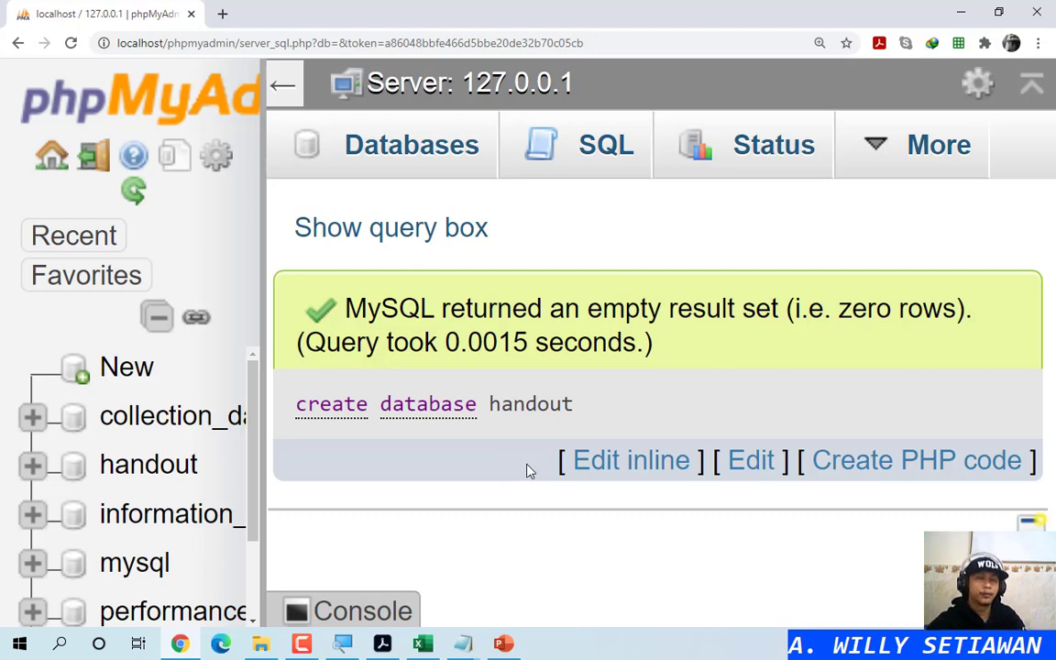
click(382, 644)
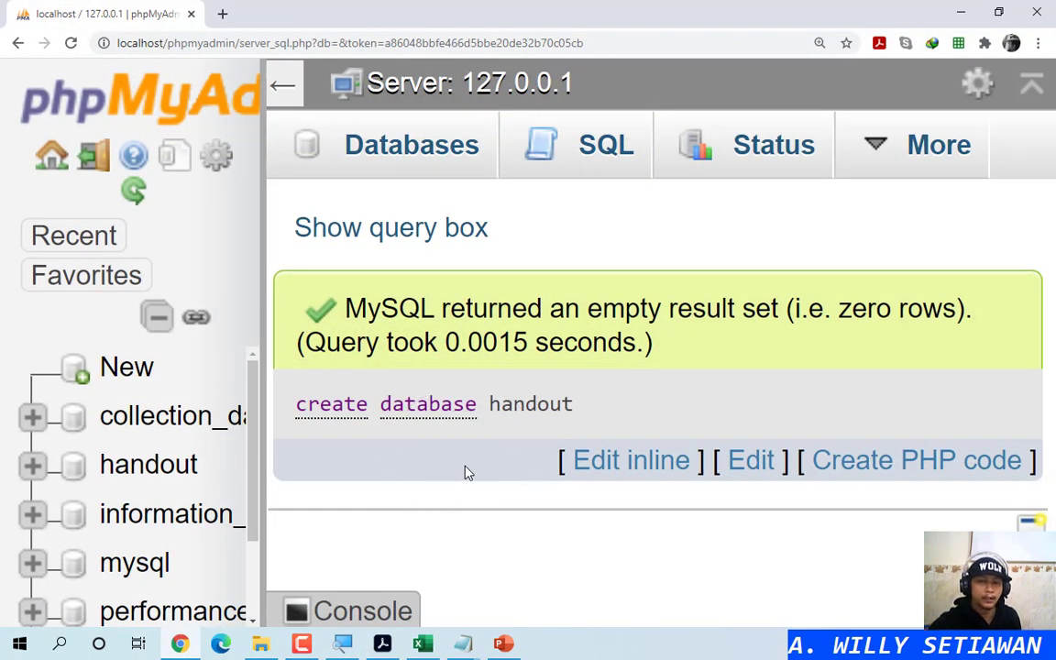
Step: Widen the phpMyAdmin navigation pane to show more of the database names and locate the handout database
key(ctrl+minus)
key(ctrl+minus)
key(ctrl+minus)
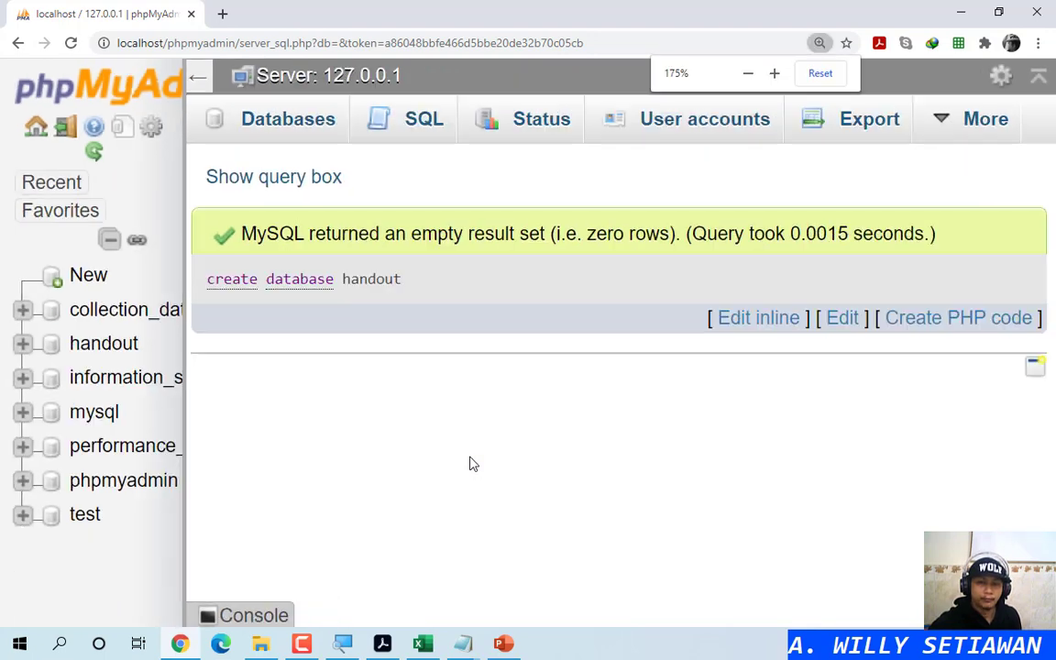
click(471, 449)
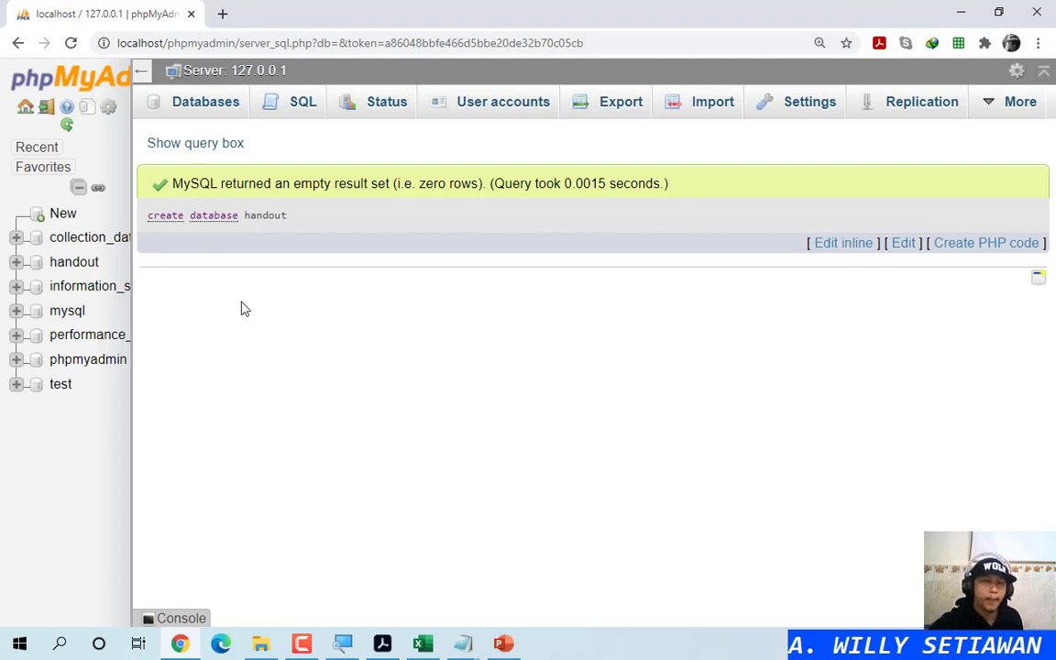
drag(132, 269, 175, 268)
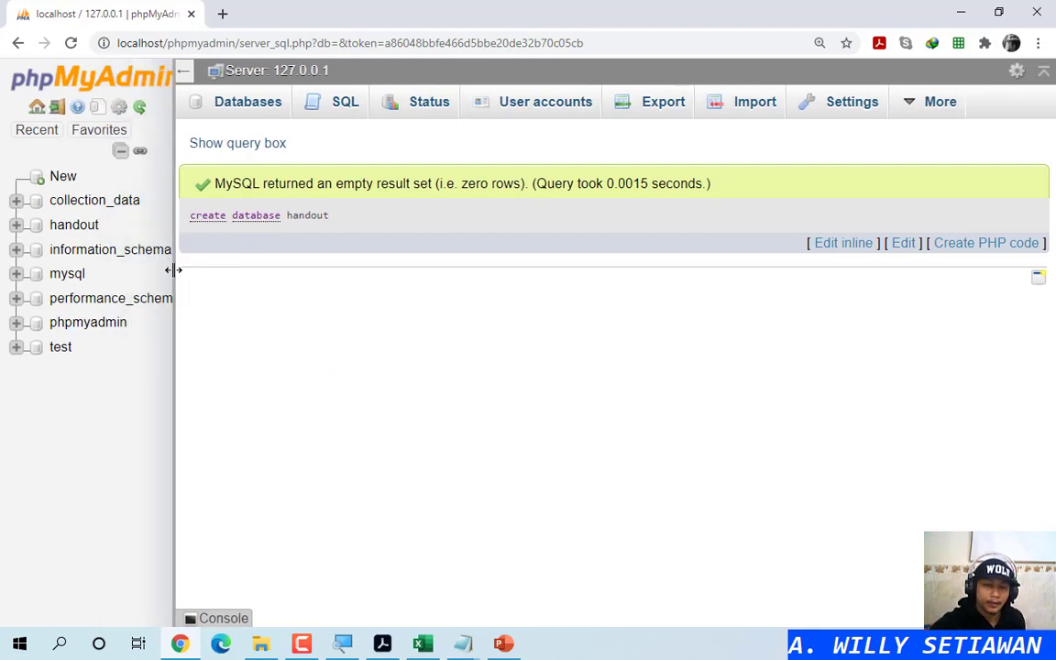
click(98, 234)
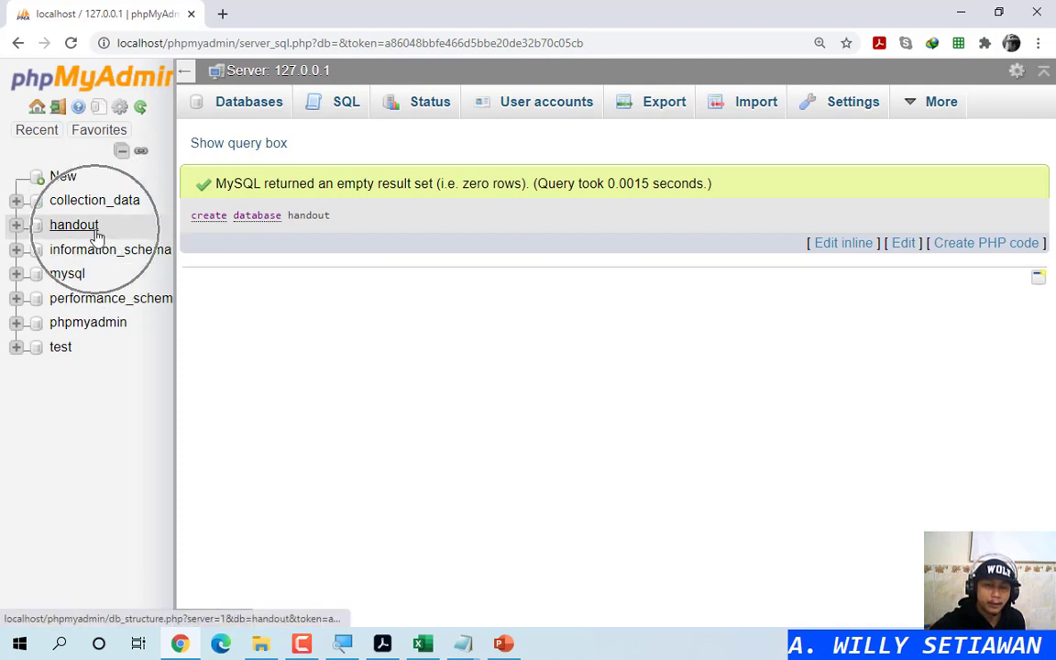
click(97, 235)
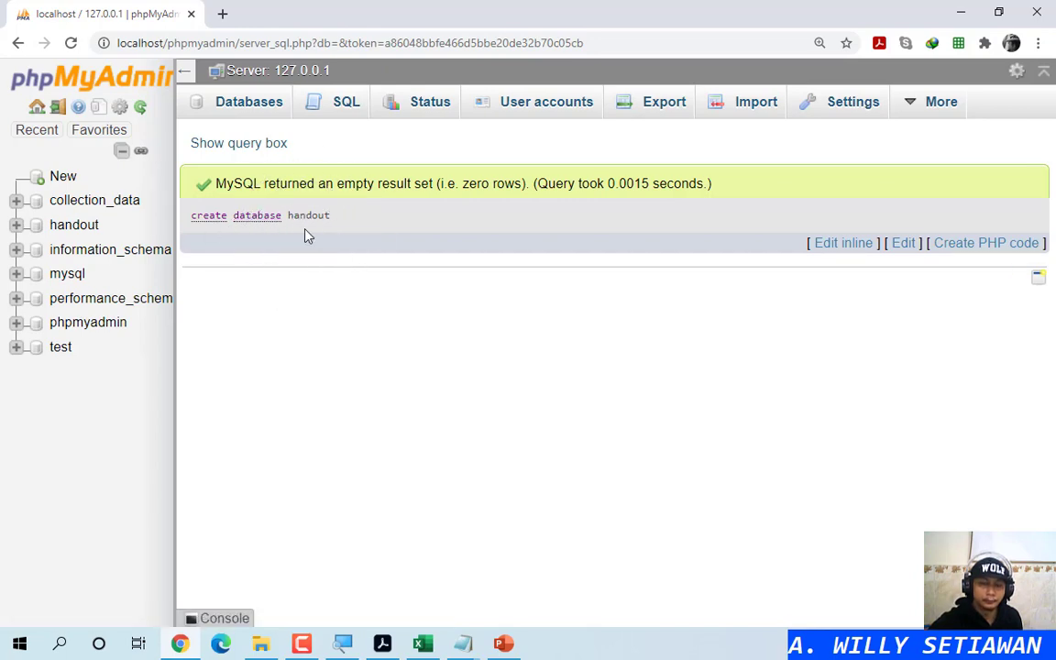
Step: Examine the executed create database query, its result message and the handout entry in the database list
key(ctrl+plus)
key(ctrl+plus)
key(ctrl+plus)
key(ctrl+plus)
key(ctrl+plus)
key(ctrl+plus)
key(ctrl+plus)
key(ctrl+plus)
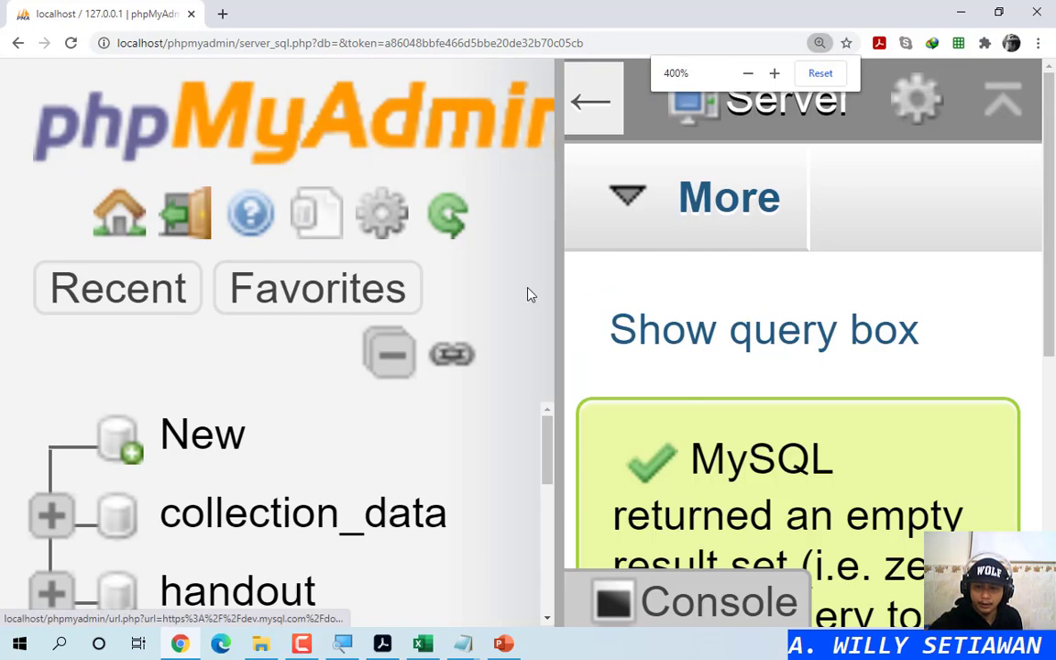
key(ctrl+minus)
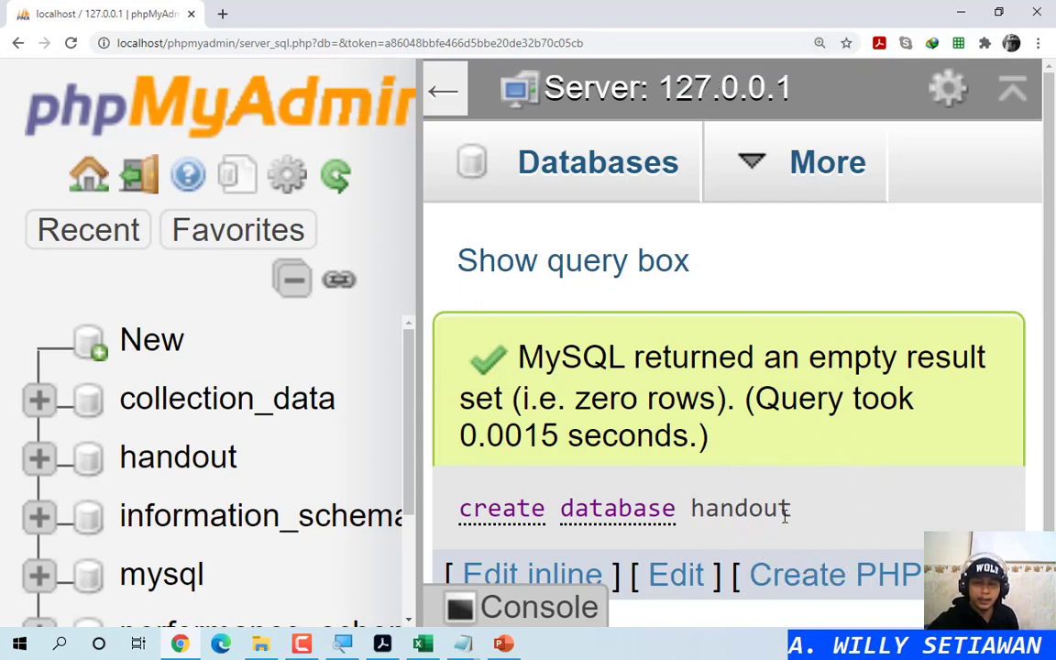
key(ctrl+minus)
key(ctrl+minus)
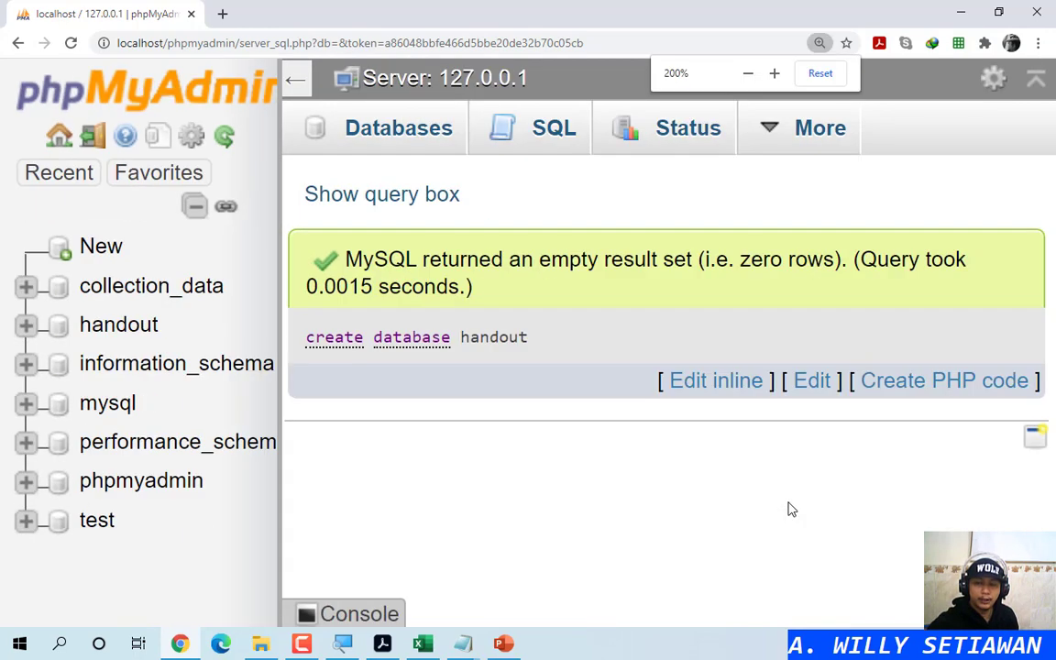
key(ctrl+plus)
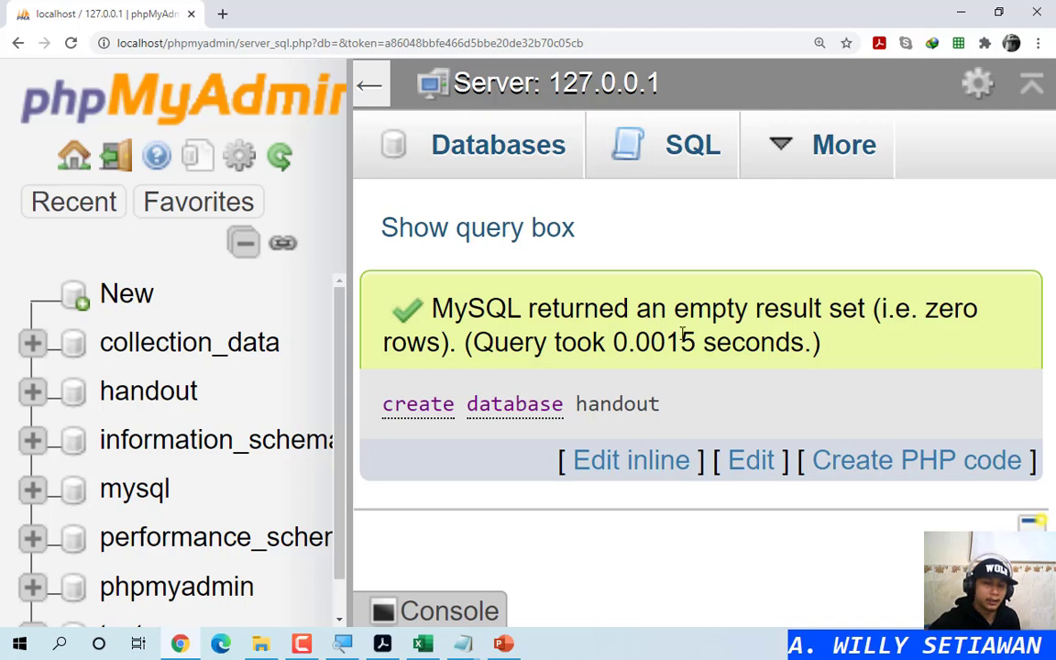
key(ctrl+minus)
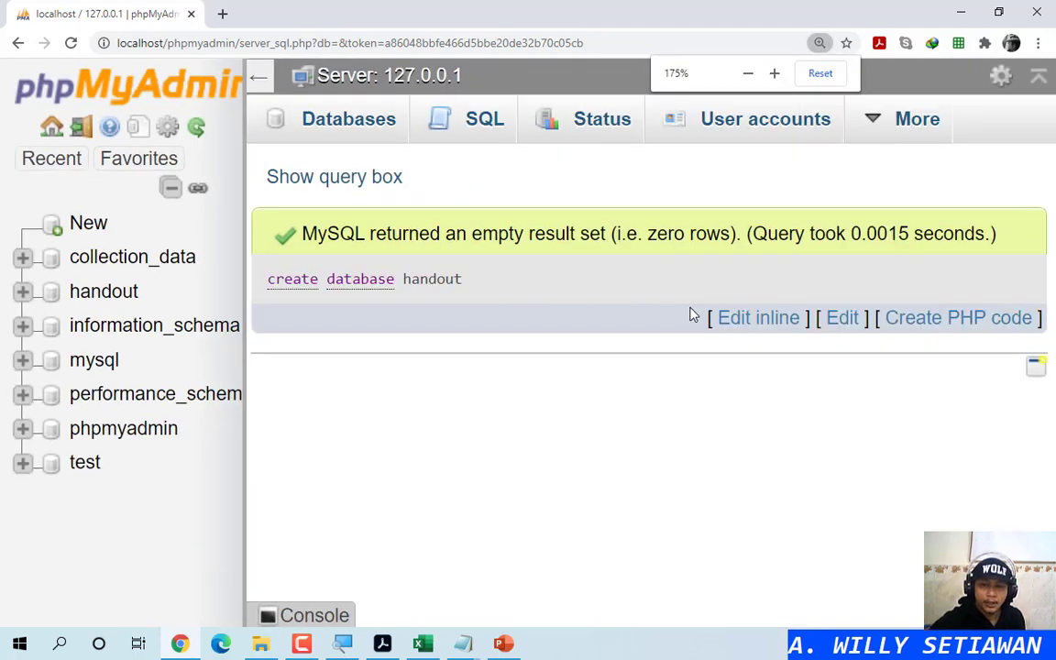
key(ctrl+minus)
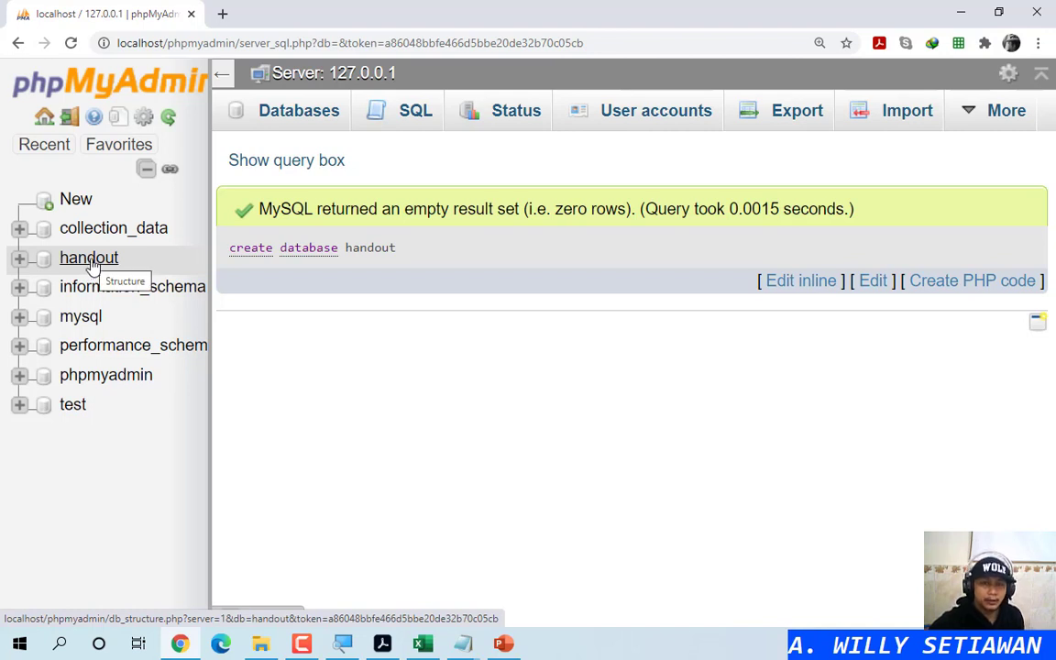
Step: Select the handout database and open its SQL query editor
click(91, 259)
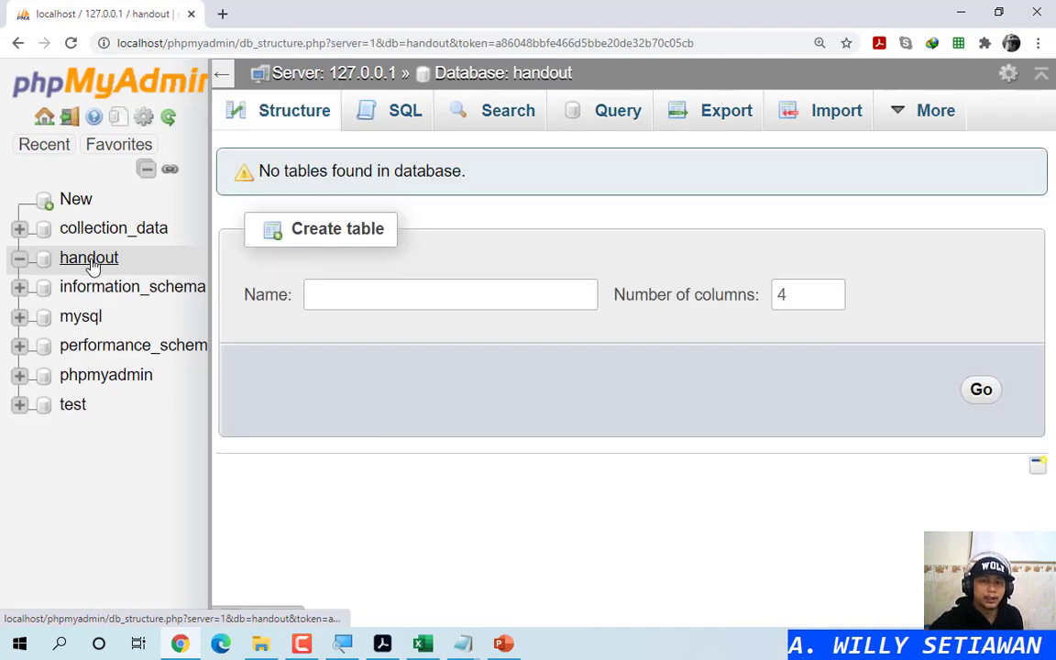
click(510, 89)
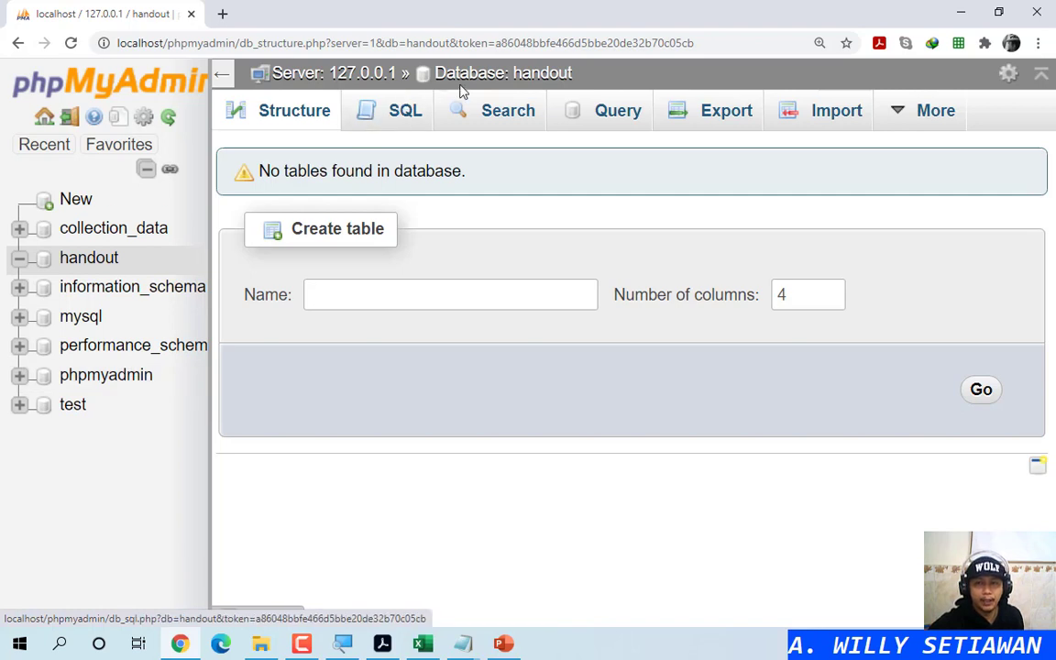
click(510, 87)
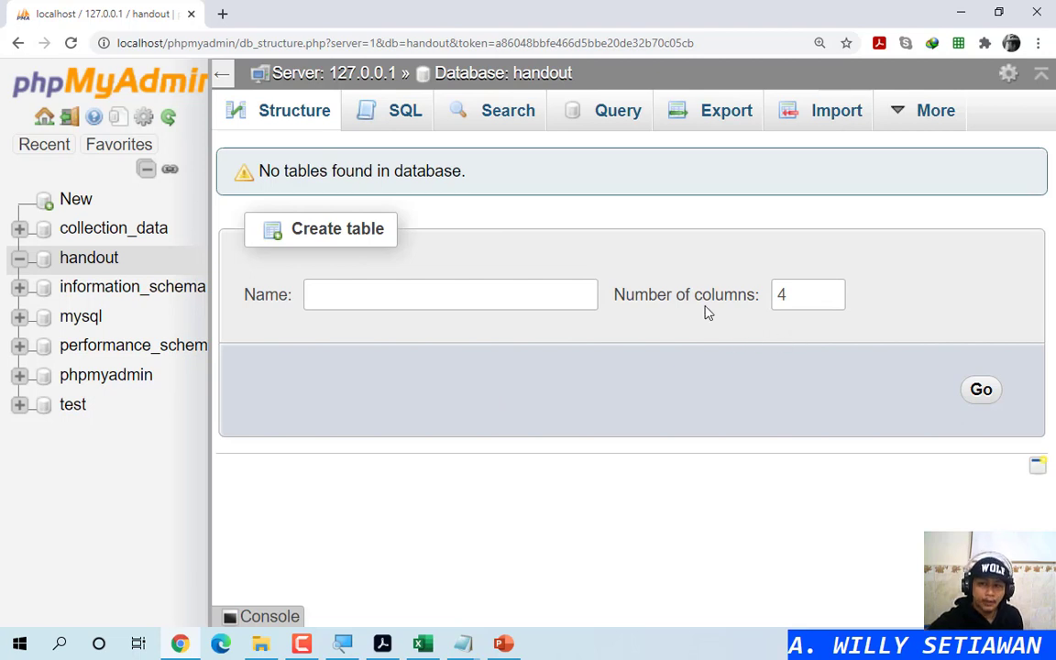
click(401, 111)
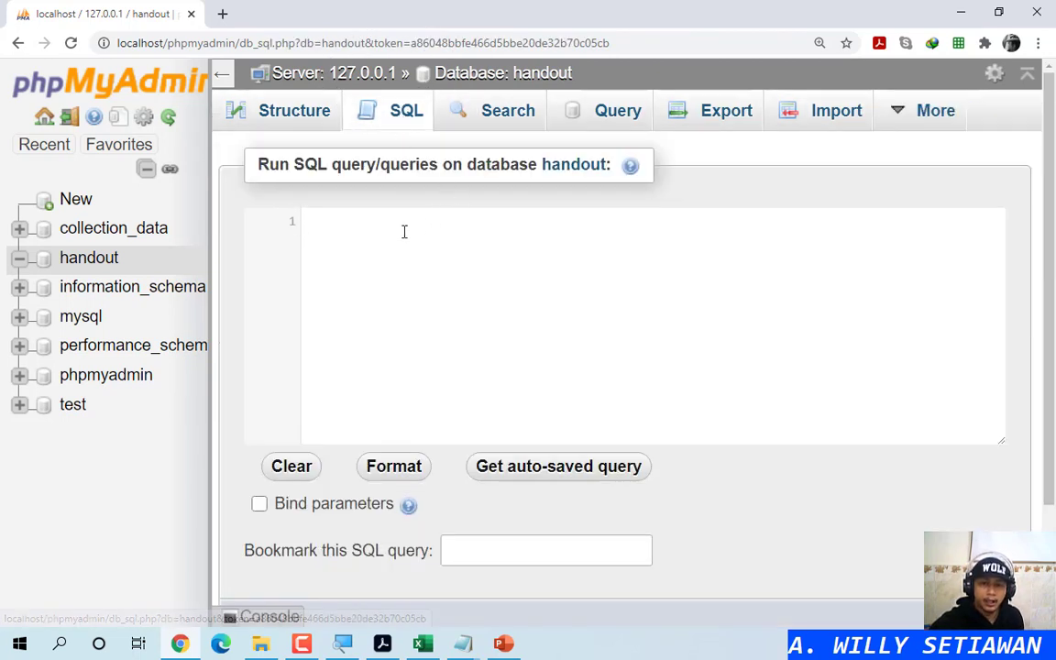
Step: Switch to the handout_mysql_1.pdf document in Adobe Acrobat and find the CREATE TABLE syntax and the murid table structure on page 15
click(391, 231)
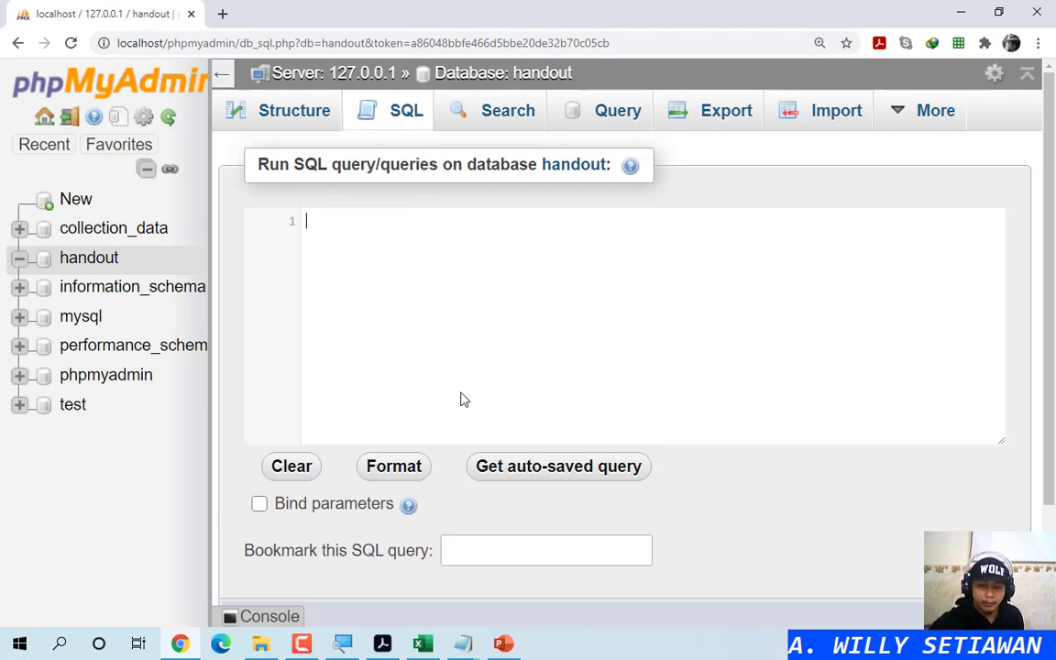
click(382, 644)
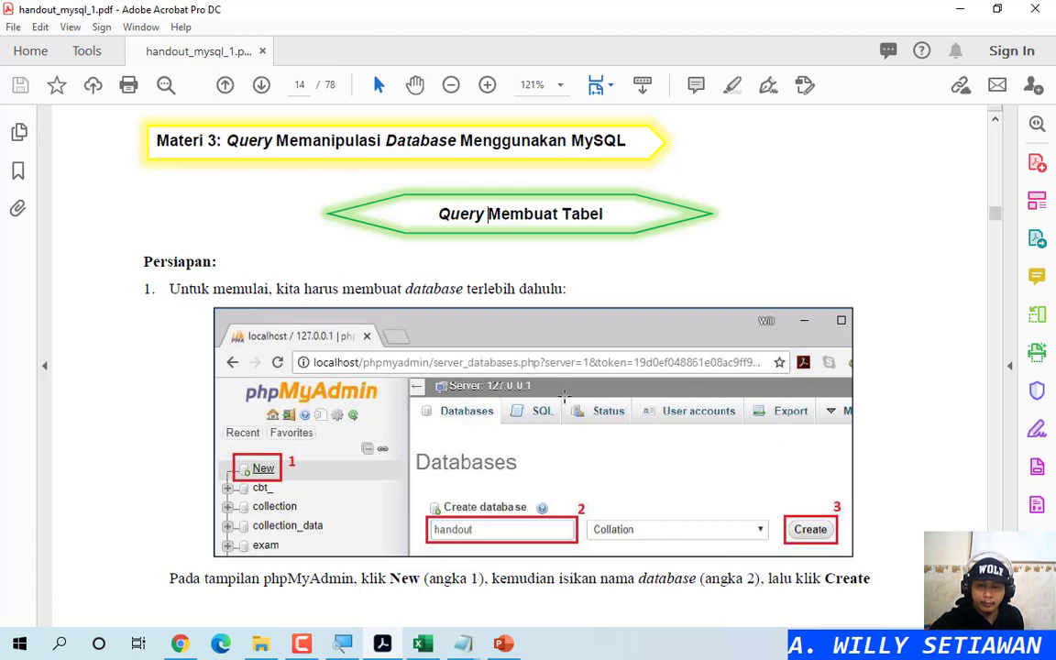
scroll(729, 391, down, 3)
scroll(729, 391, down, 20)
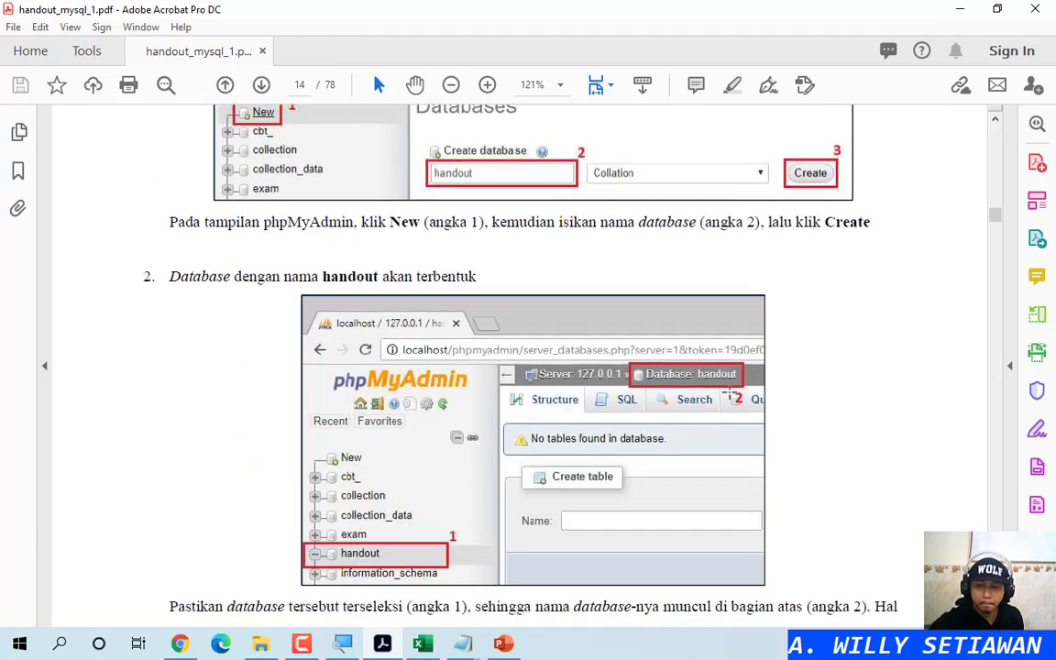
scroll(731, 394, down, 7)
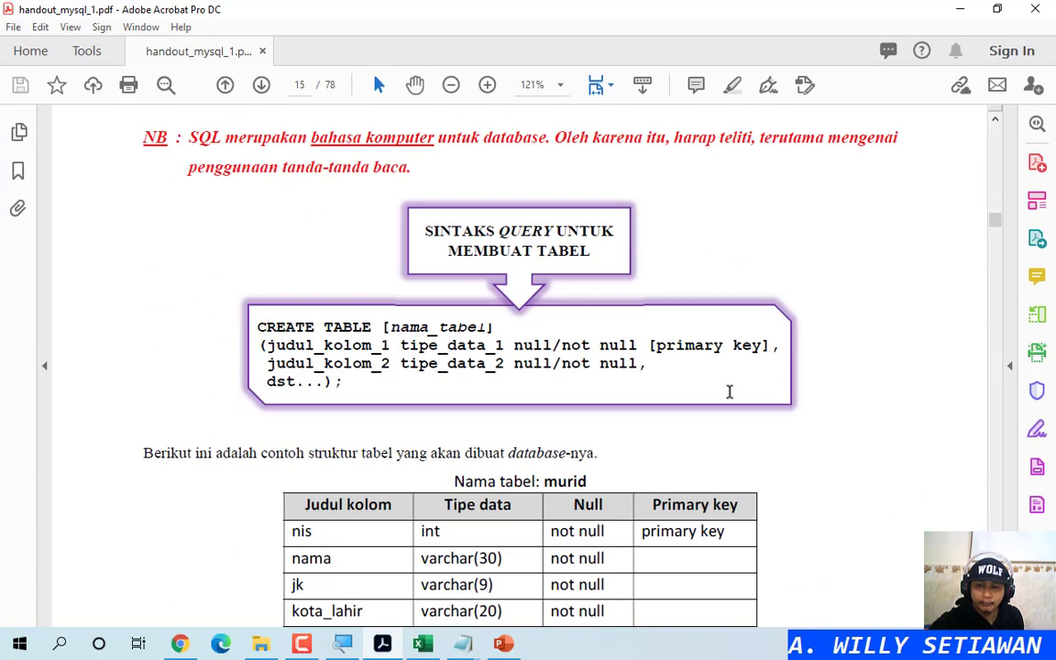
scroll(731, 393, up, 2)
click(646, 284)
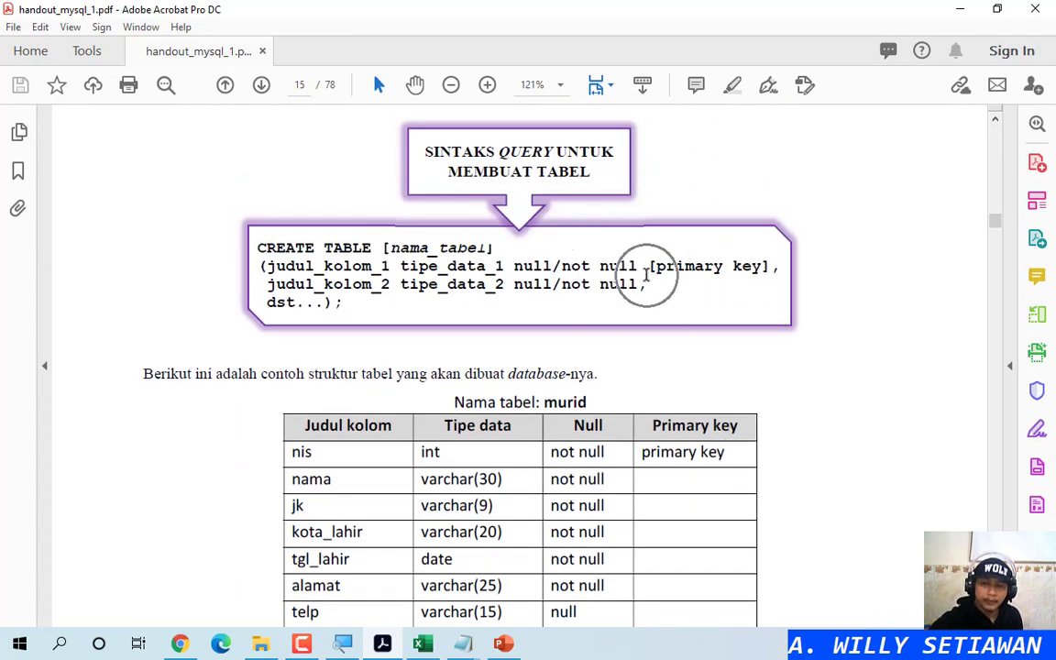
scroll(646, 282, down, 5)
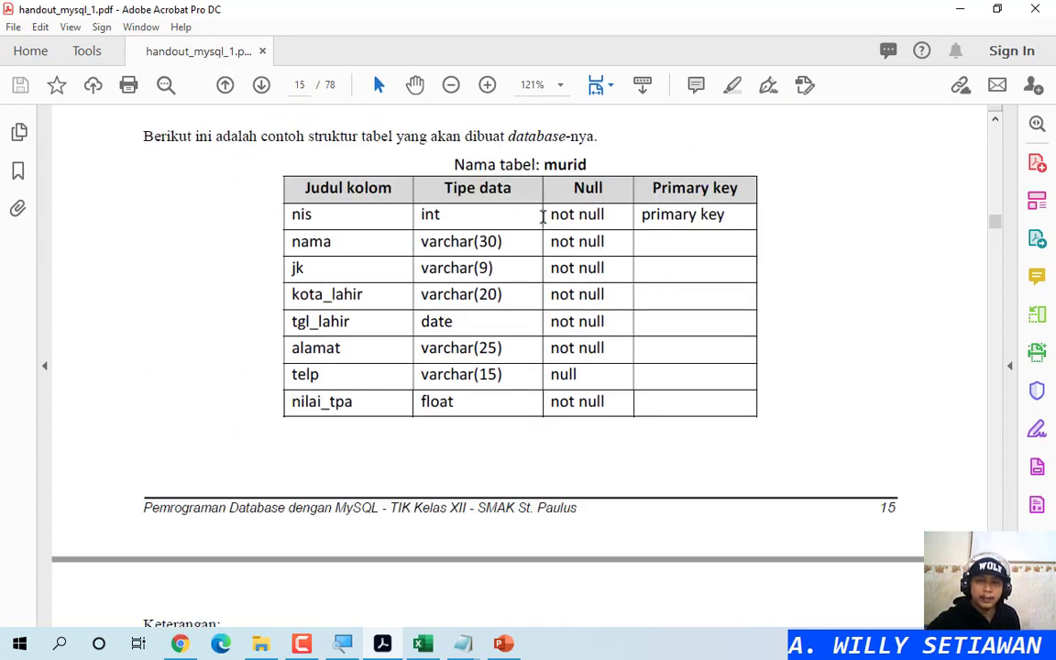
Step: Examine the murid table's structure: its table name, the column title heading and the data type of the nis column
click(544, 215)
drag(450, 165, 691, 396)
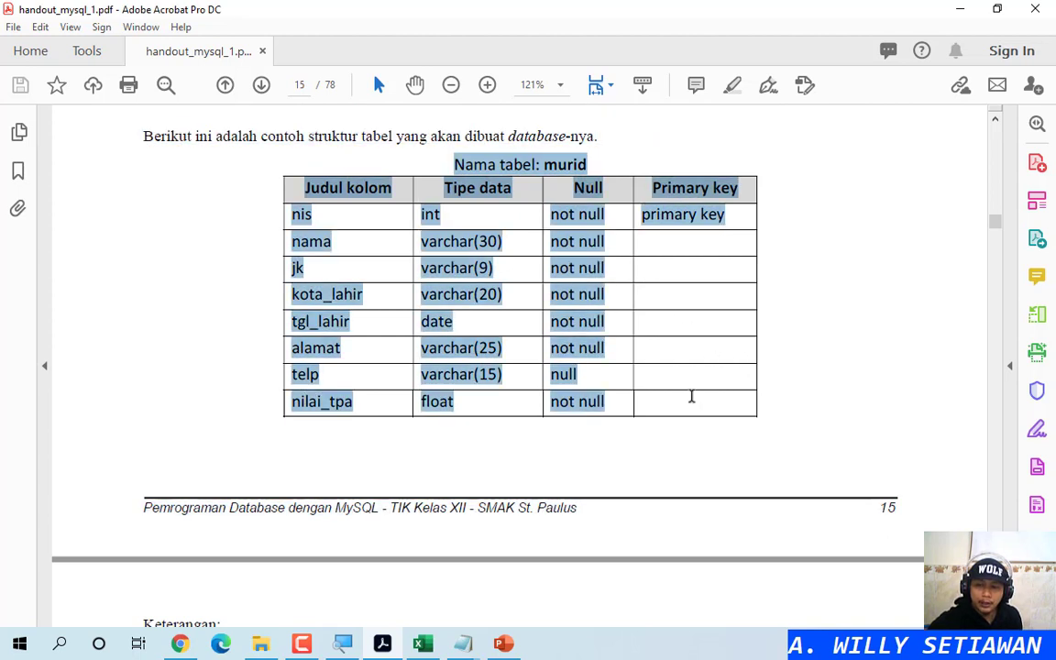
click(825, 417)
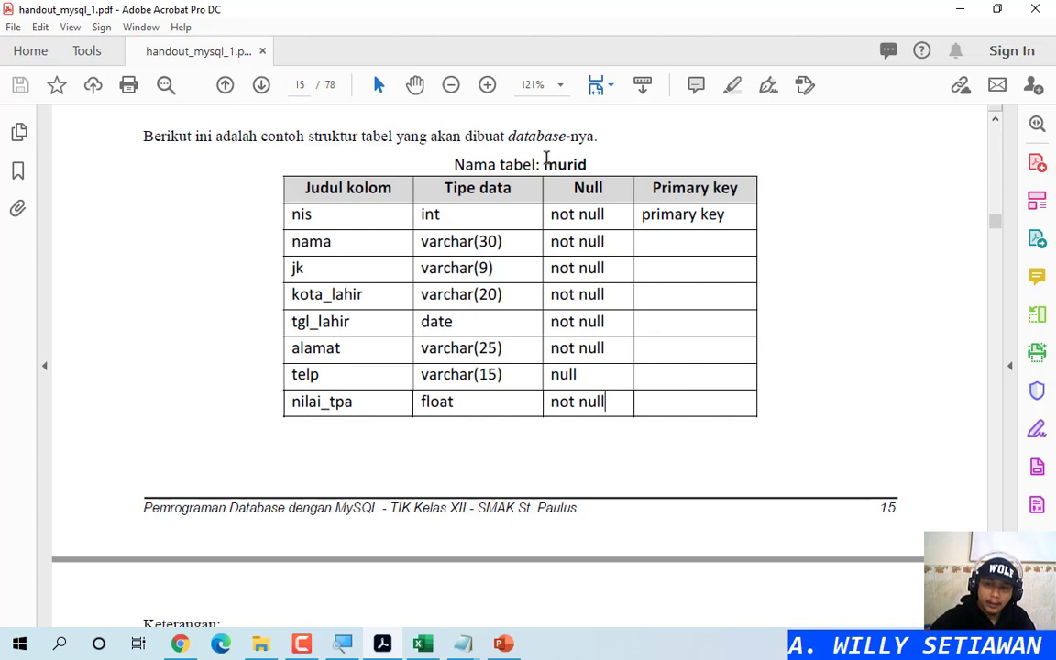
drag(543, 165, 594, 165)
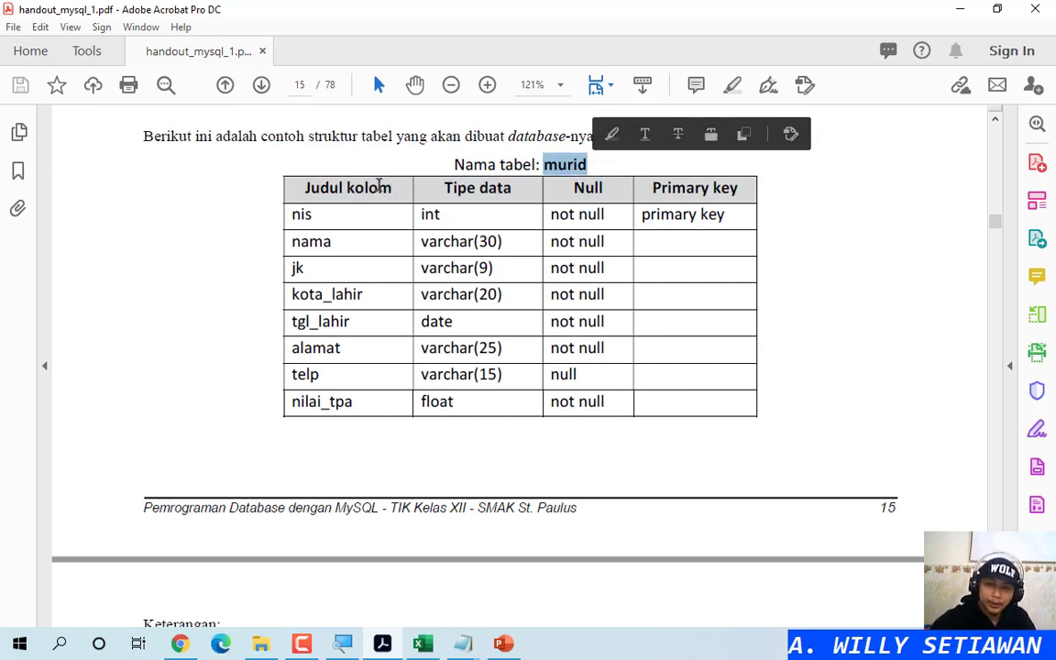
click(332, 163)
drag(302, 187, 392, 184)
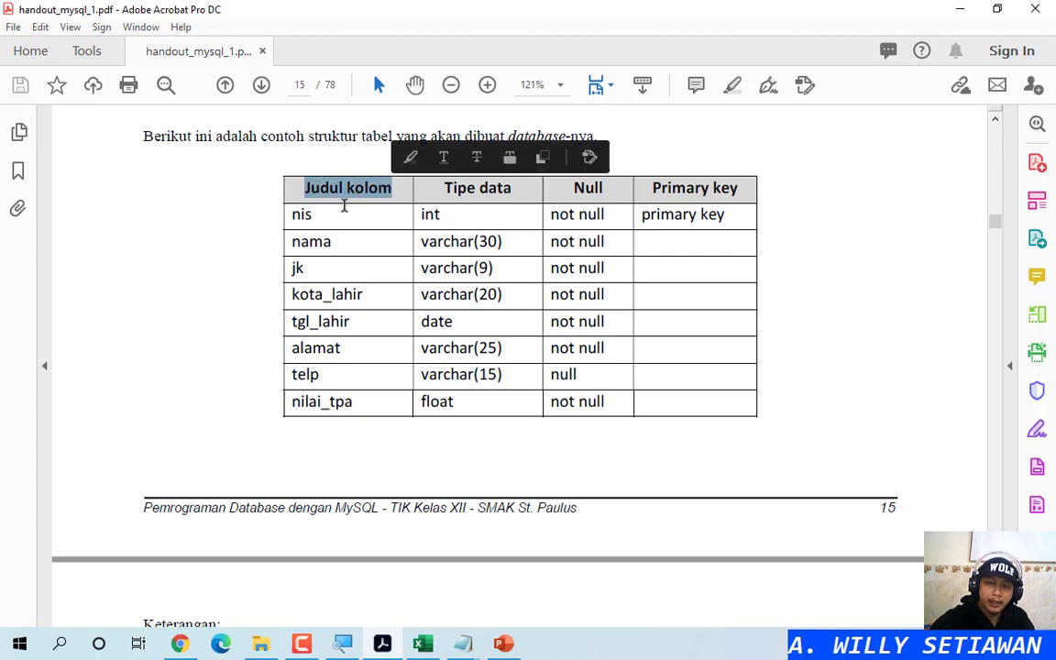
click(301, 207)
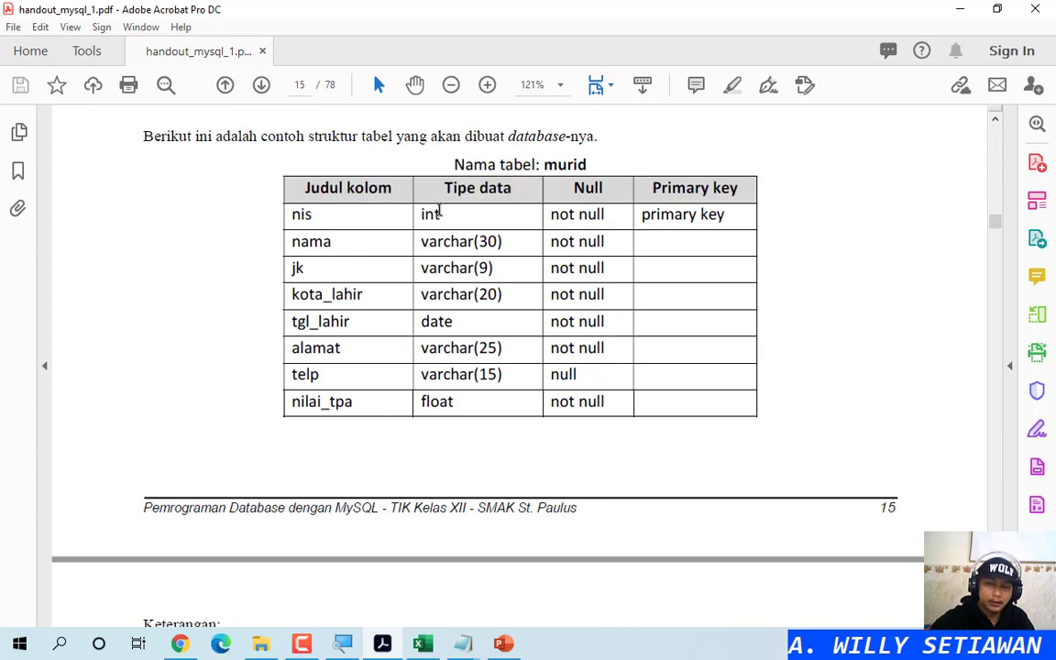
drag(422, 214, 452, 214)
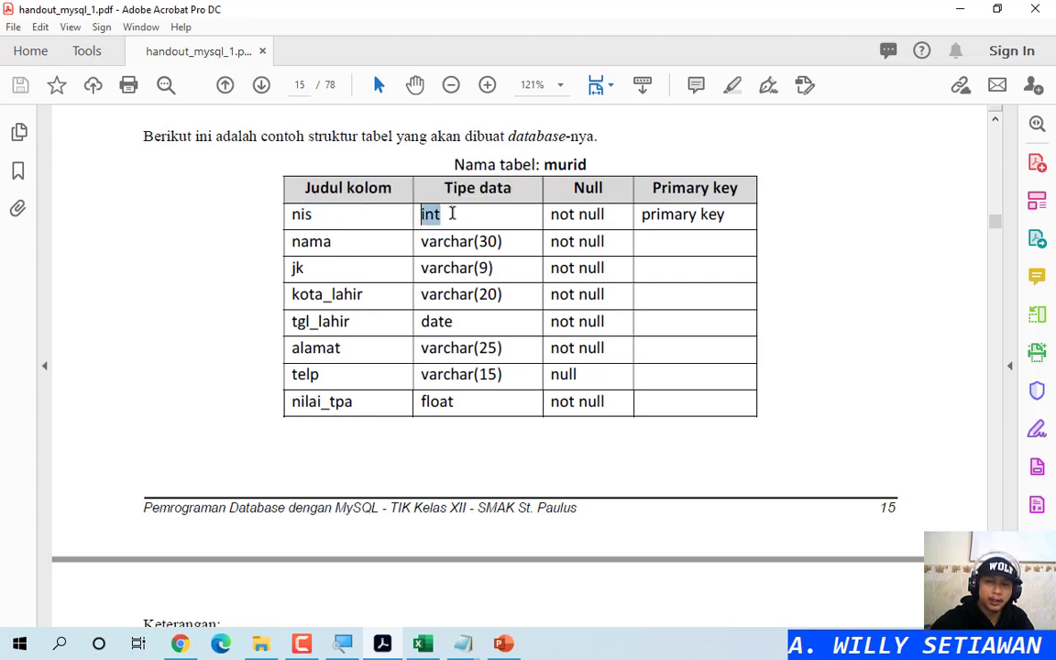
click(456, 213)
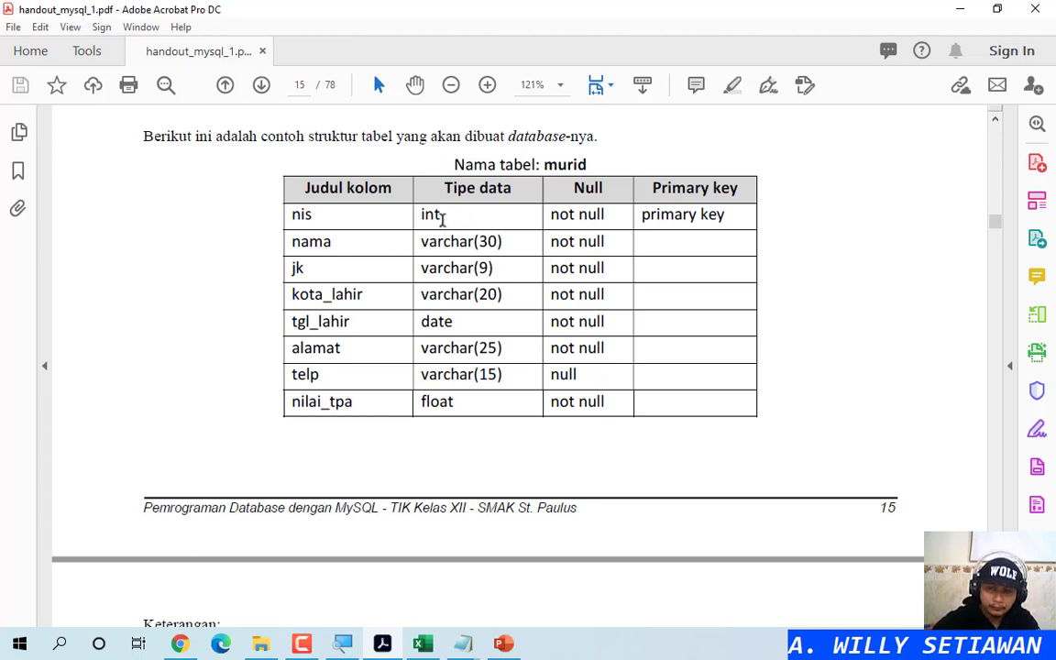
Step: Examine the varchar data types and their length limits for the nama and jk columns of the murid table
drag(428, 240, 513, 242)
click(514, 242)
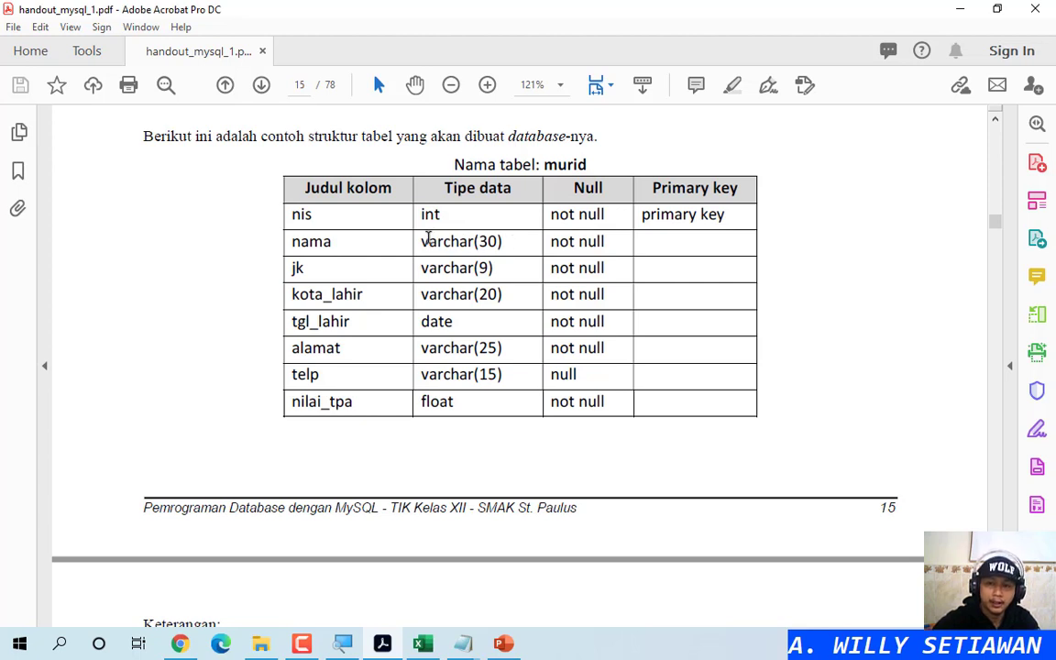
drag(422, 240, 511, 237)
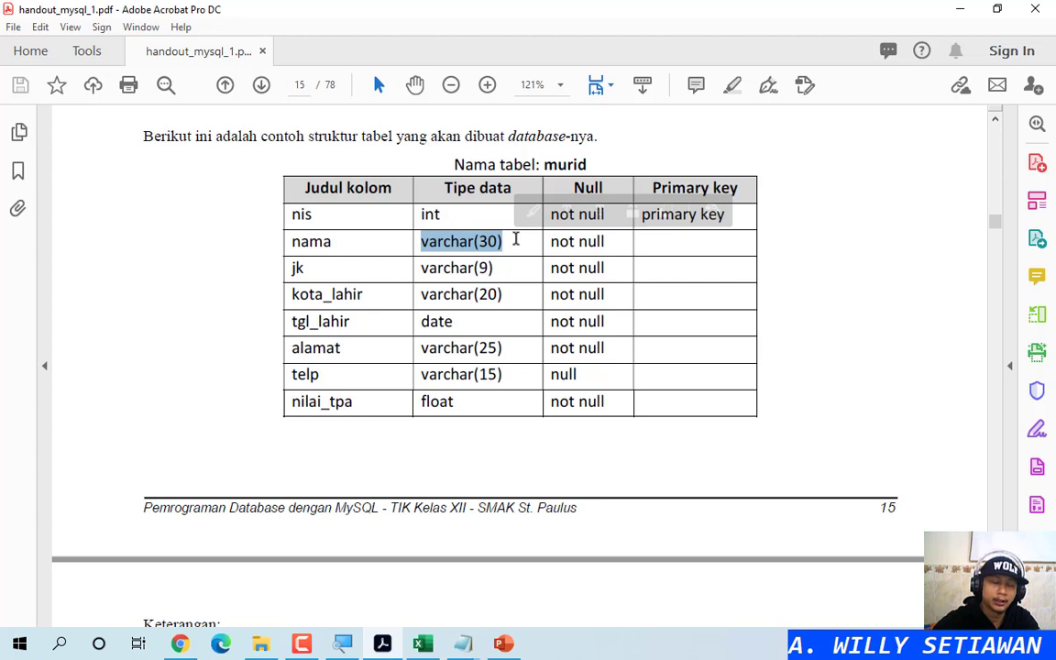
click(515, 242)
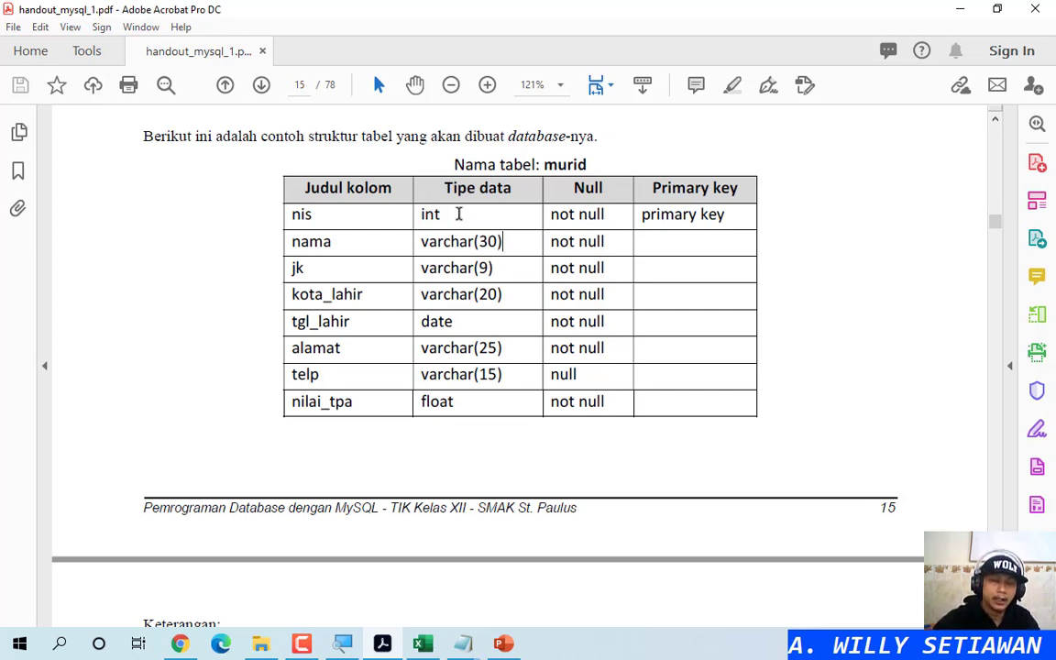
click(528, 239)
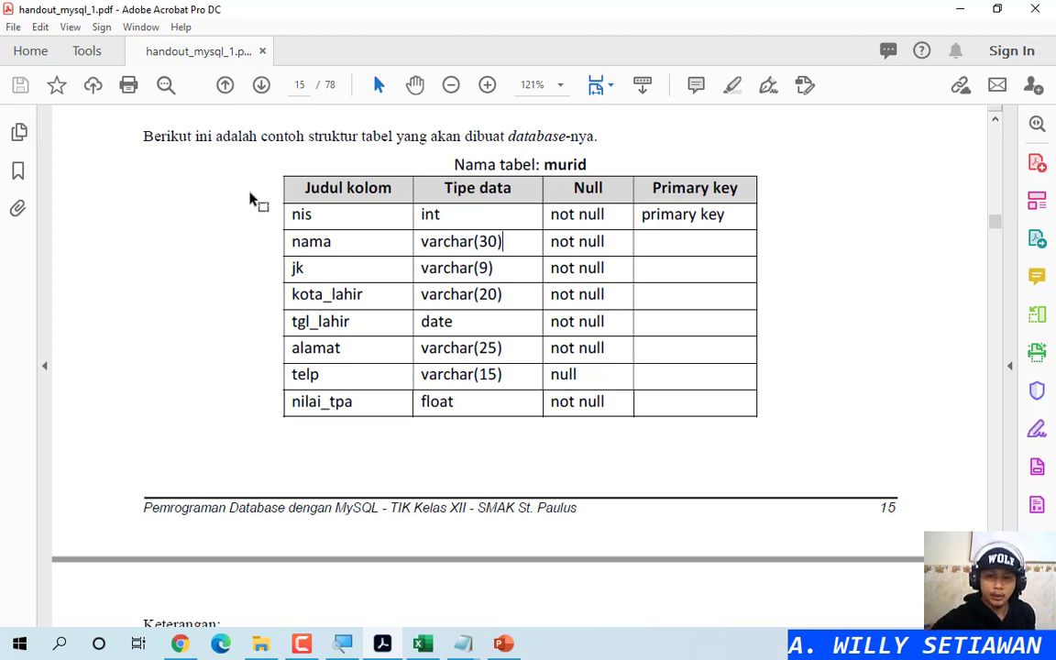
click(308, 215)
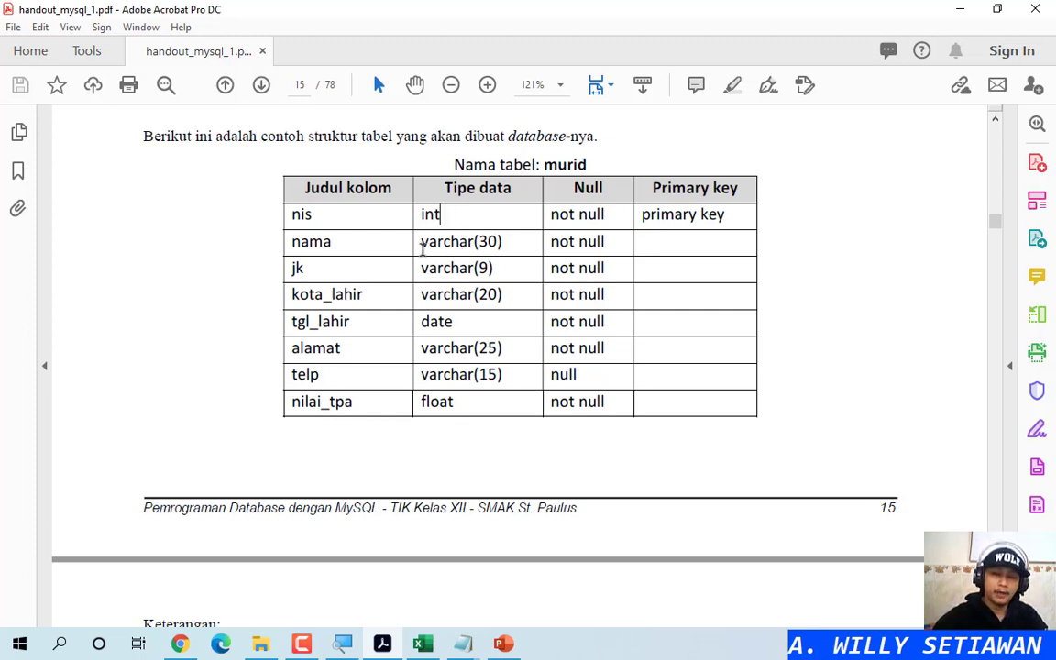
drag(421, 242, 509, 243)
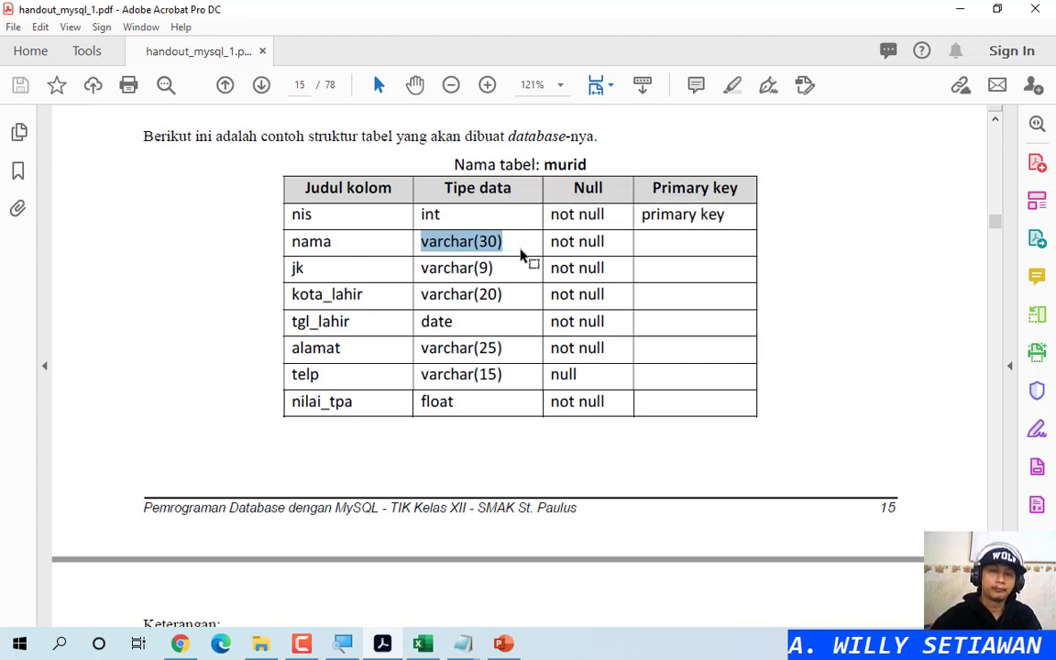
click(487, 240)
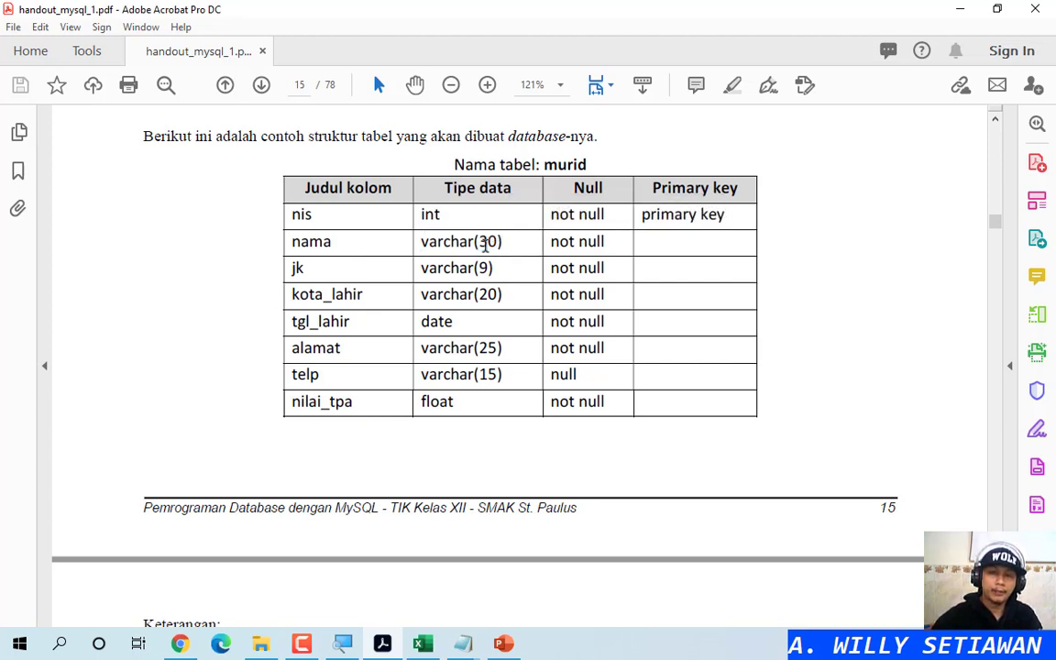
drag(478, 241, 501, 241)
click(502, 242)
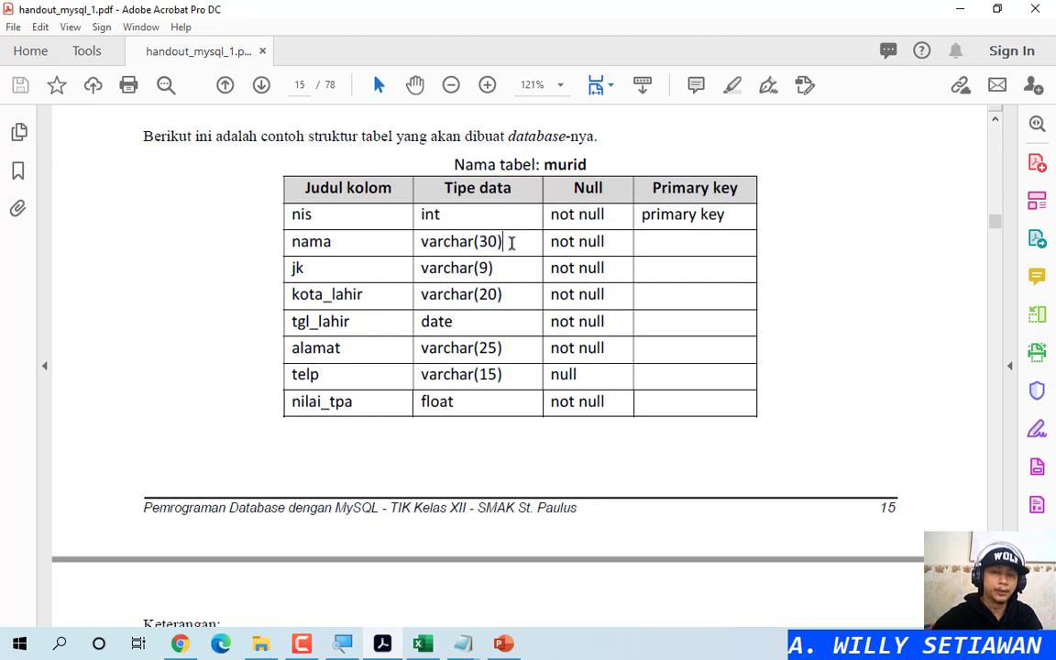
drag(475, 268, 491, 268)
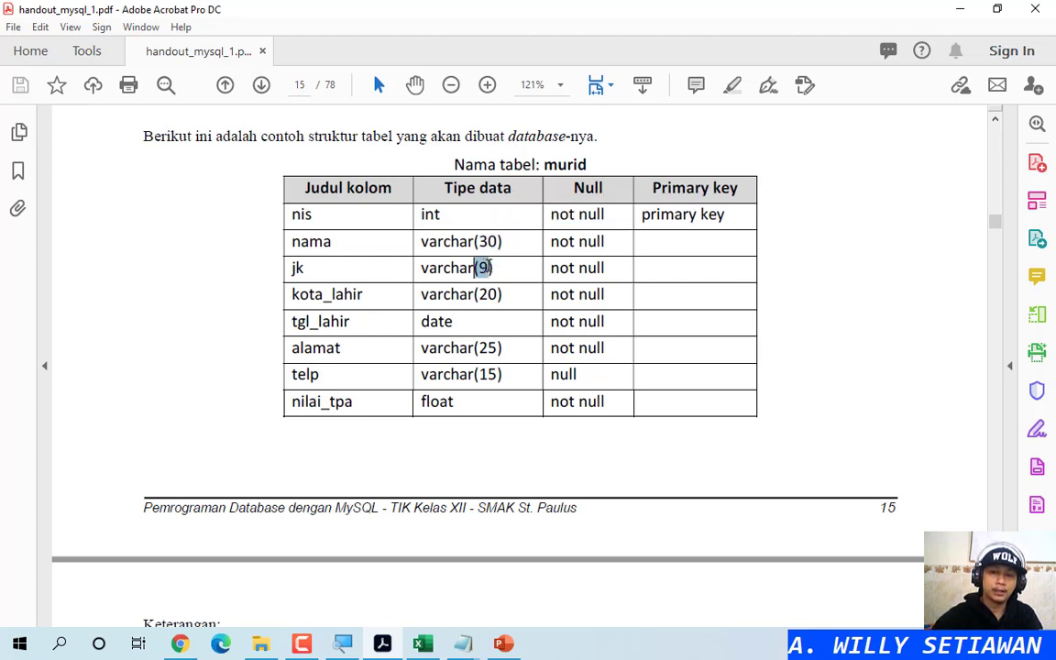
click(498, 269)
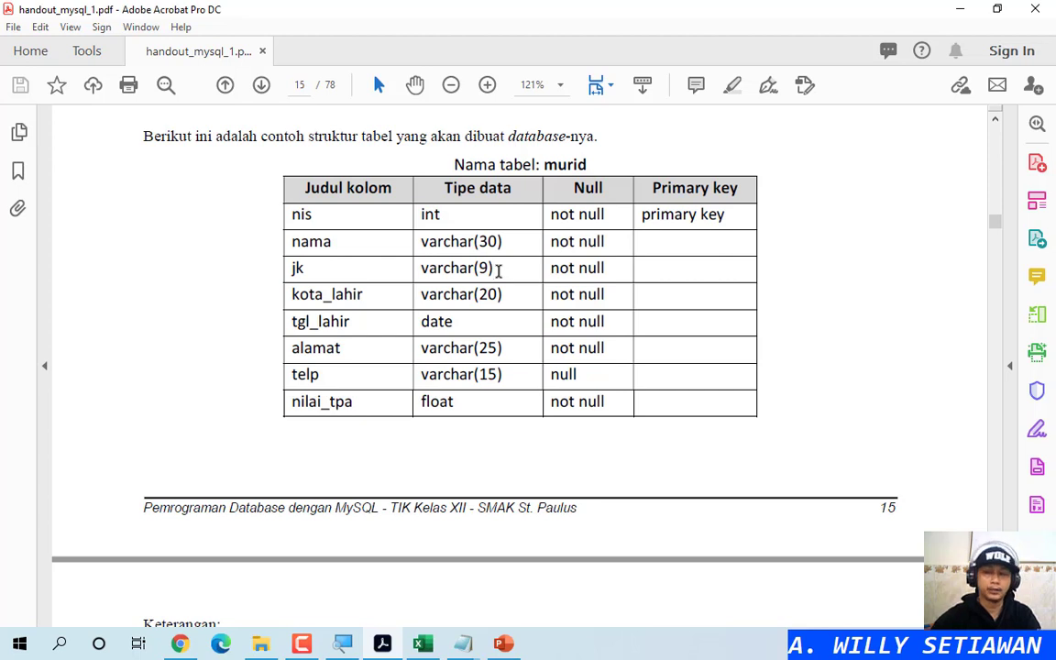
Step: Examine the date type of tgl_lahir and compare the float type of nilai_tpa with the int type of nis
double_click(438, 322)
click(427, 313)
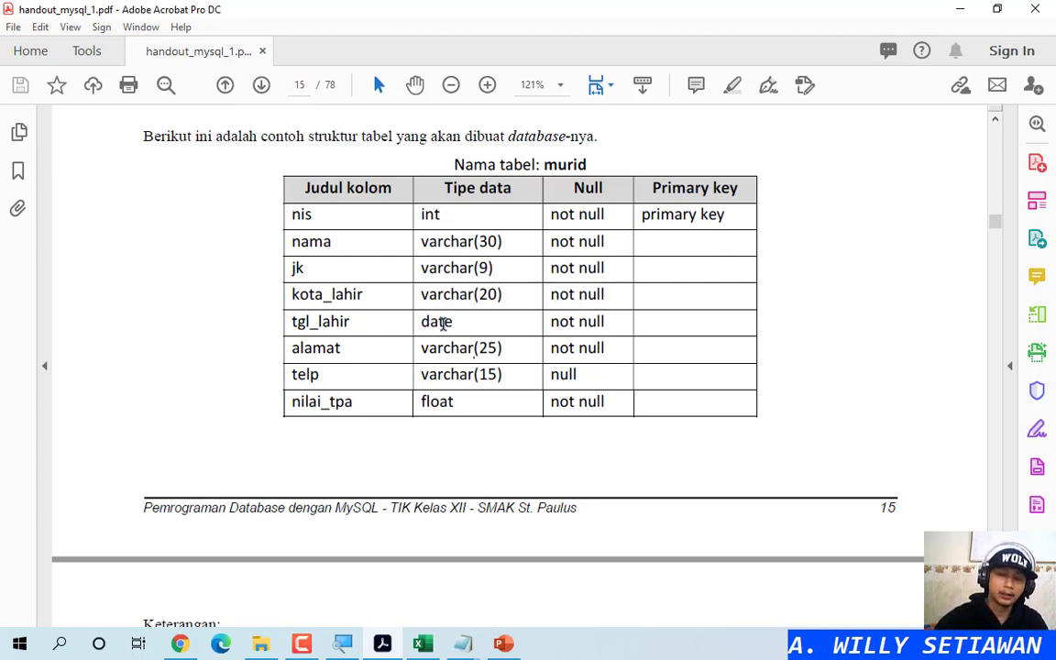
double_click(431, 321)
double_click(448, 403)
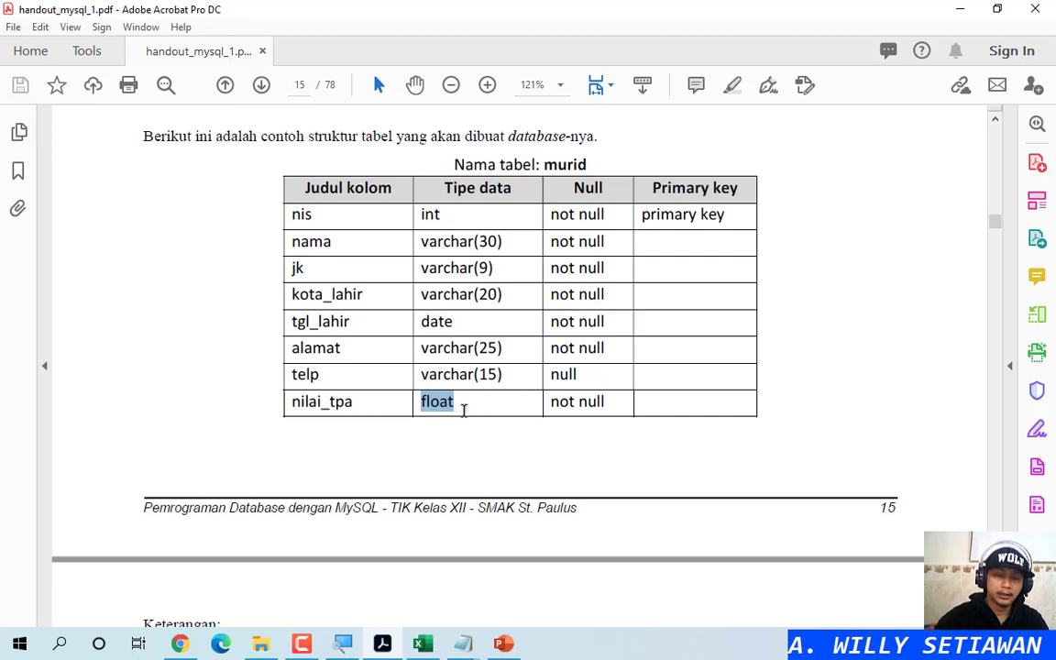
click(463, 407)
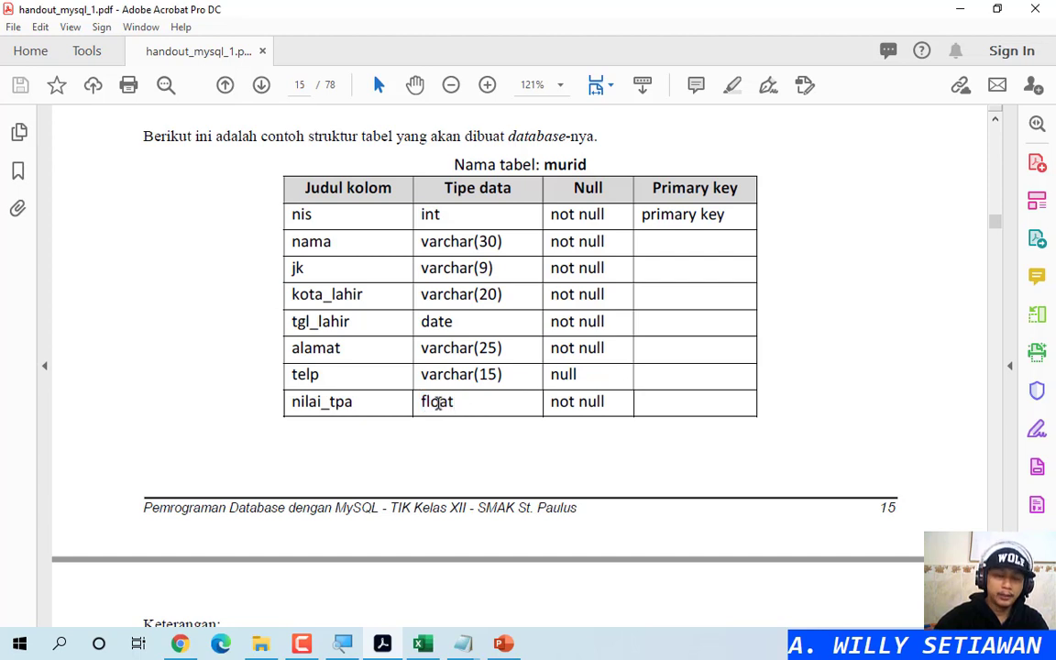
double_click(427, 215)
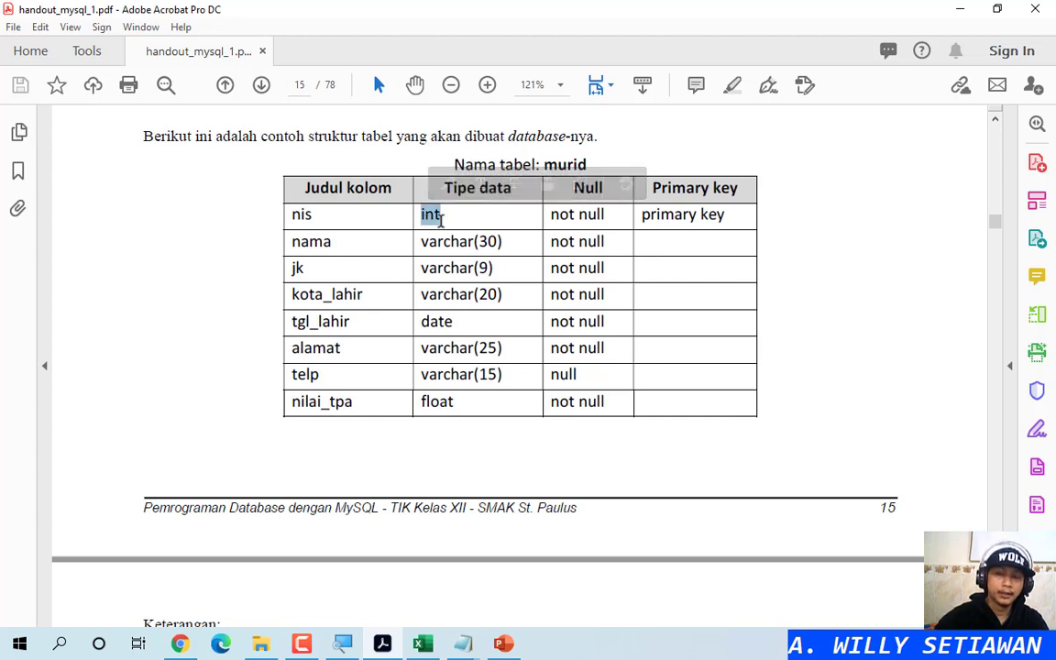
click(456, 218)
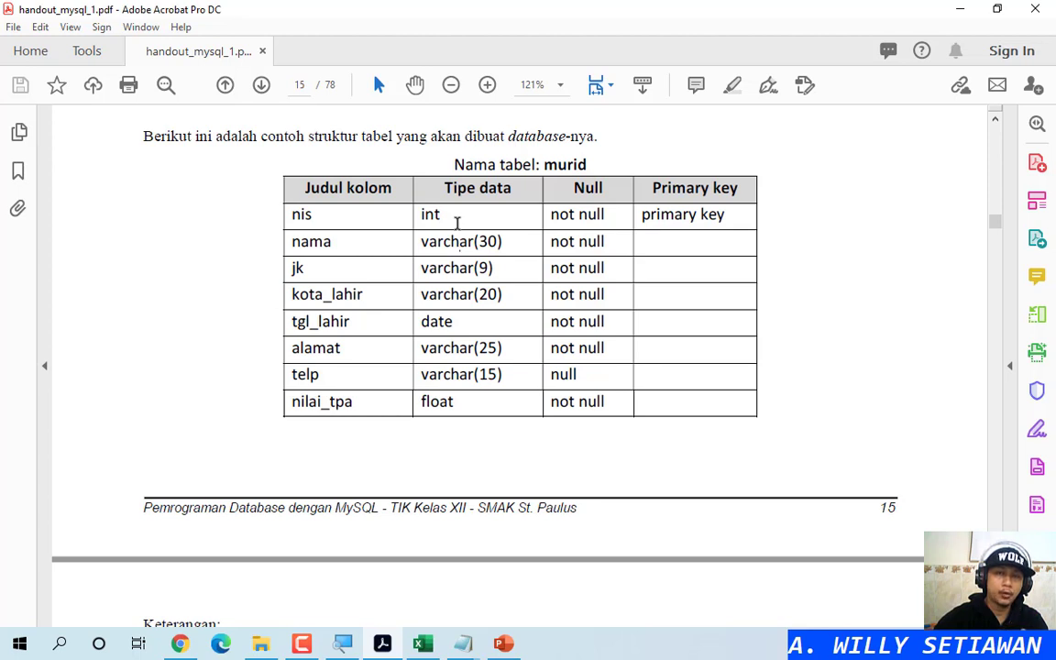
double_click(443, 404)
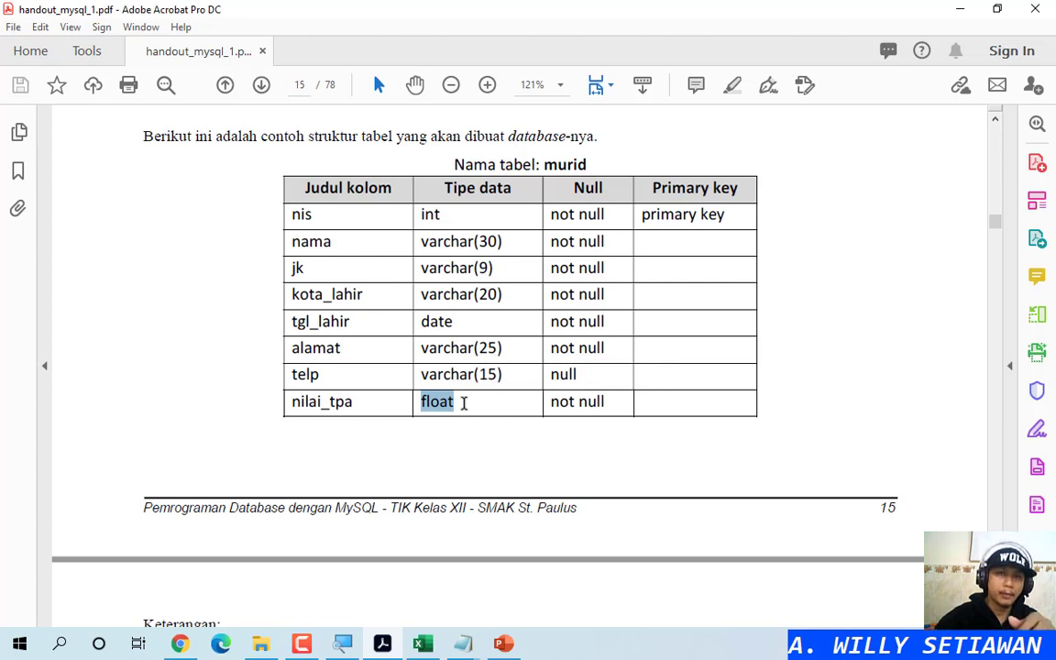
double_click(432, 215)
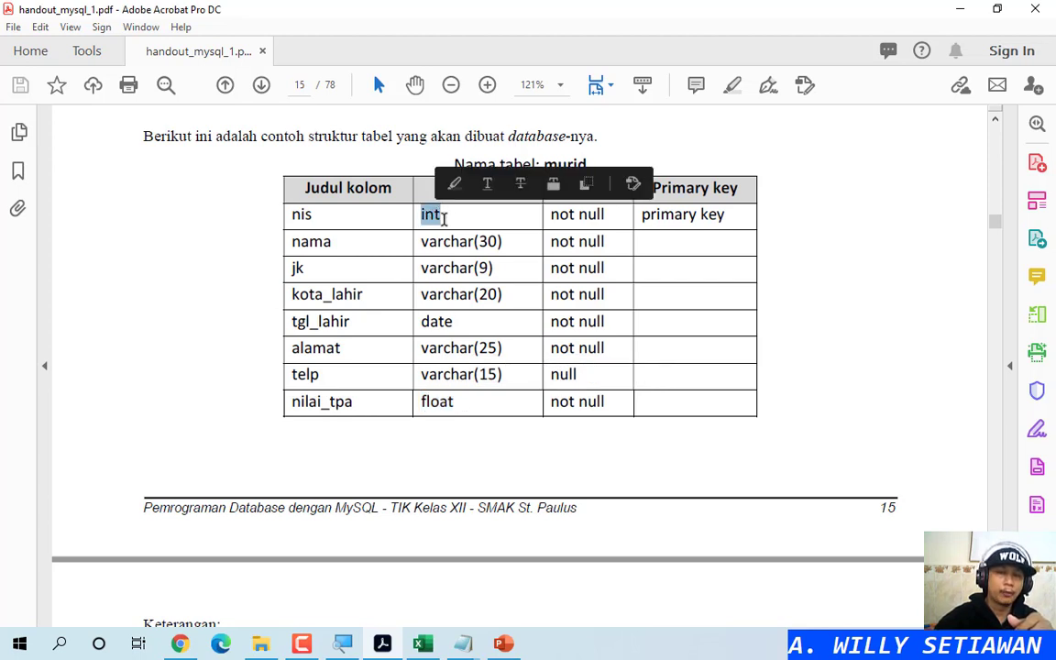
click(433, 400)
double_click(434, 400)
click(465, 400)
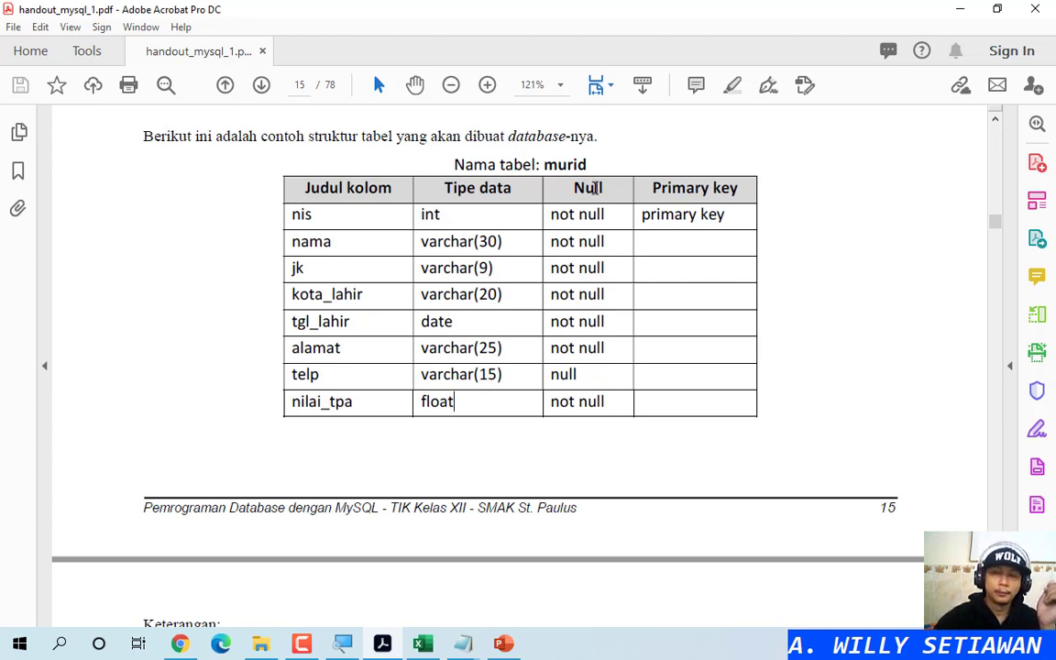
Step: Examine the Null heading and the null setting of the nis column in the murid table
drag(572, 188, 605, 186)
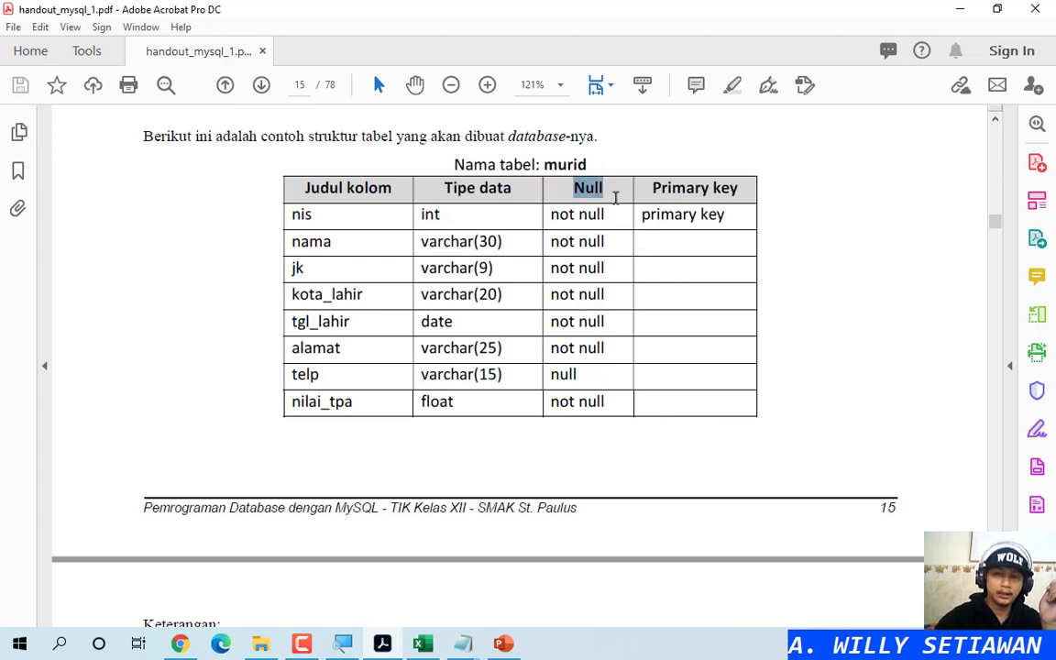
click(618, 200)
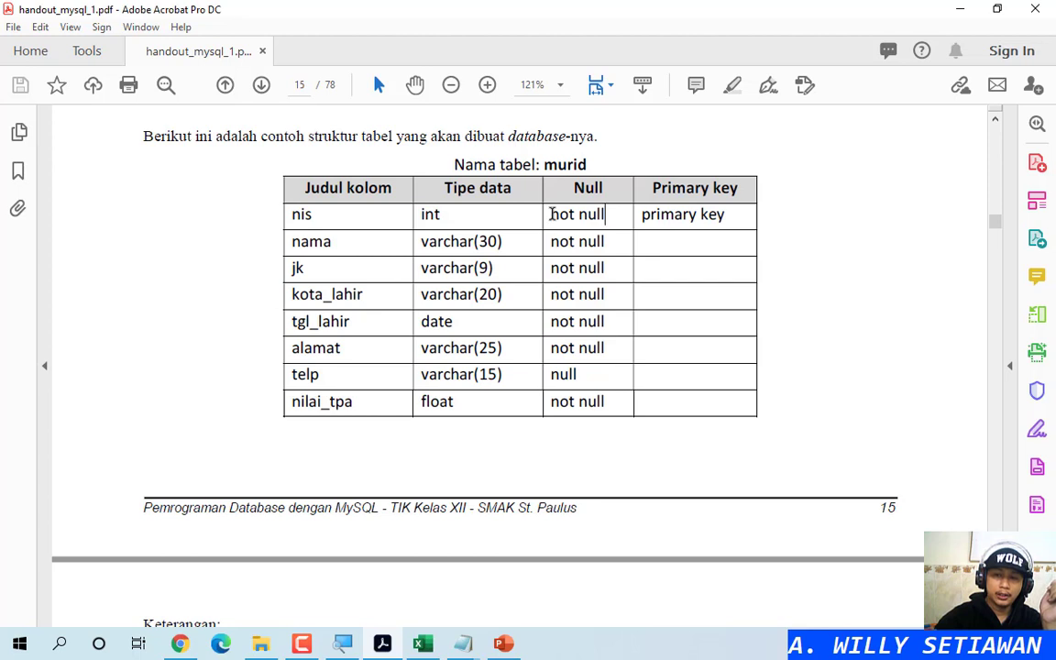
drag(551, 211, 609, 216)
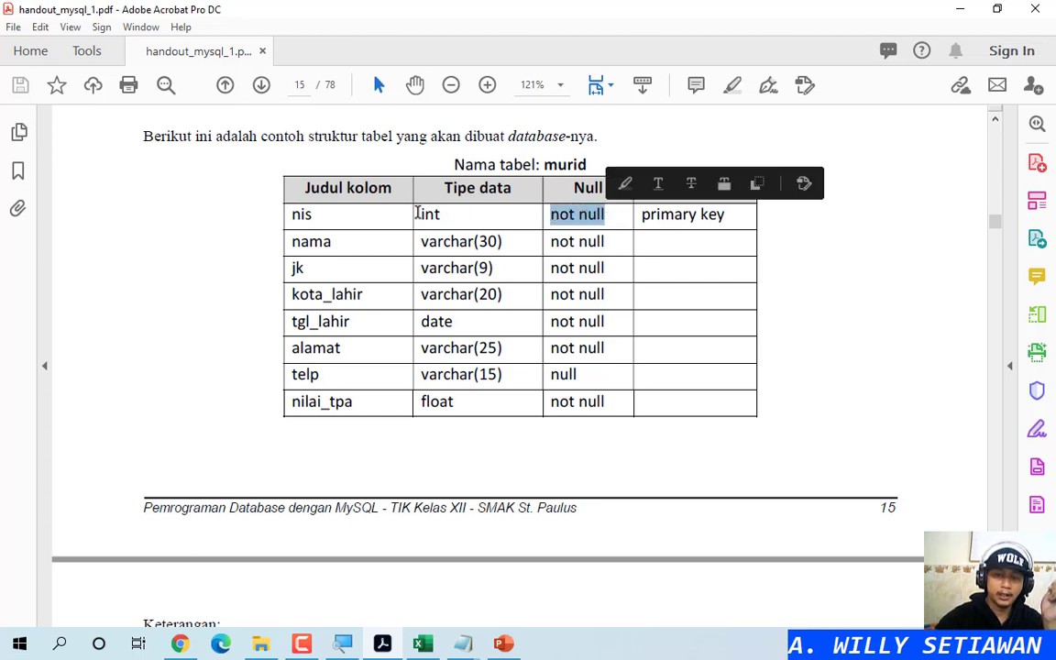
click(305, 214)
double_click(305, 213)
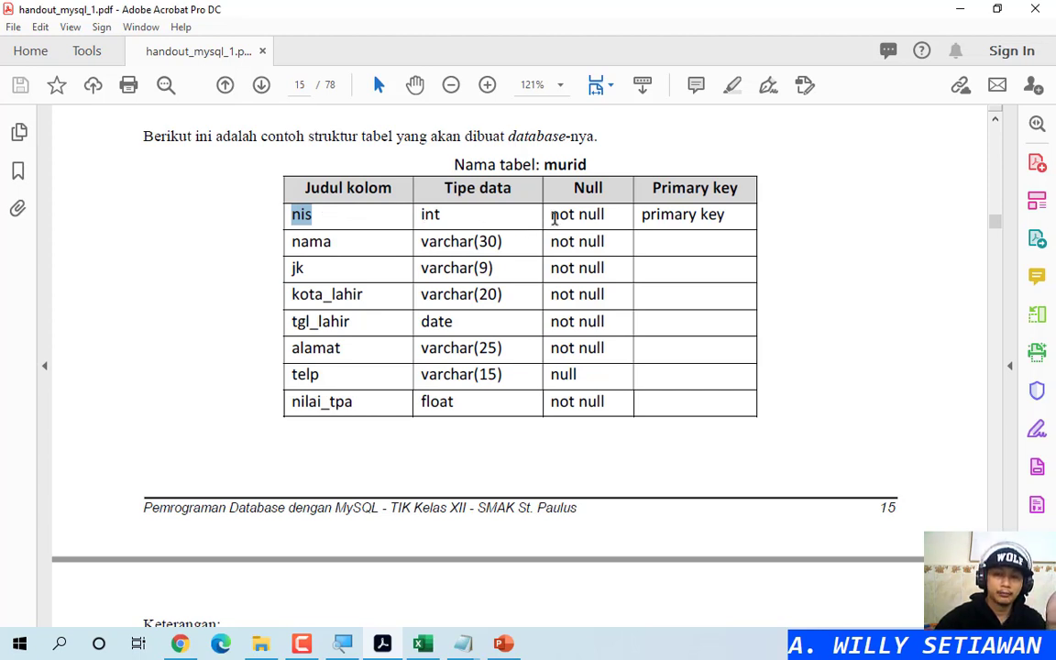
Step: Compare the null setting of the nis column with that of the telp column in the murid table
drag(553, 218, 616, 214)
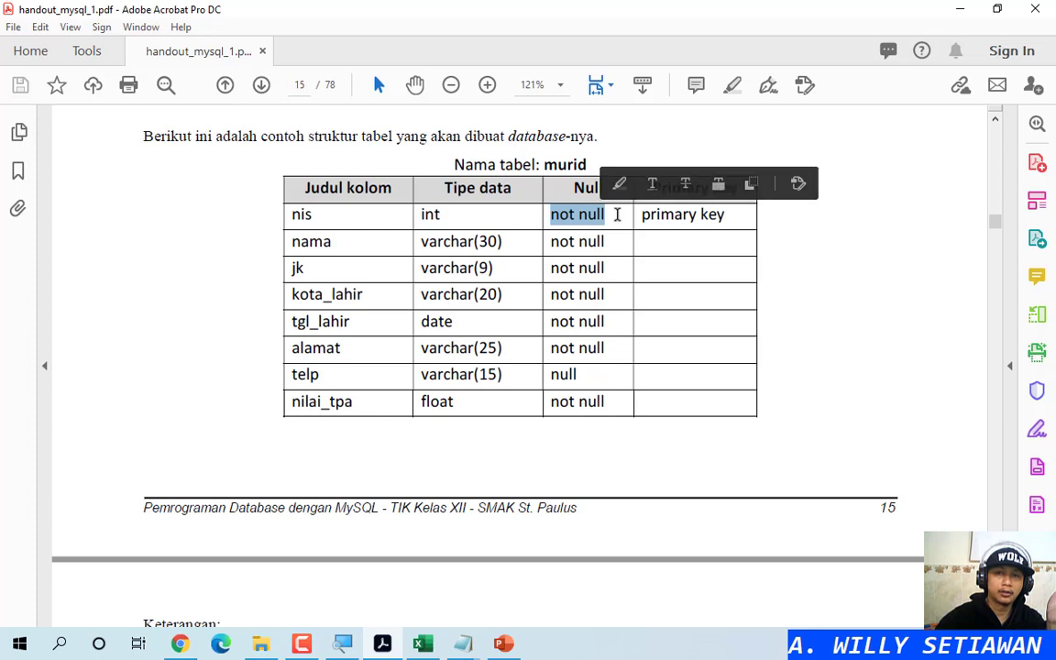
click(610, 214)
double_click(556, 374)
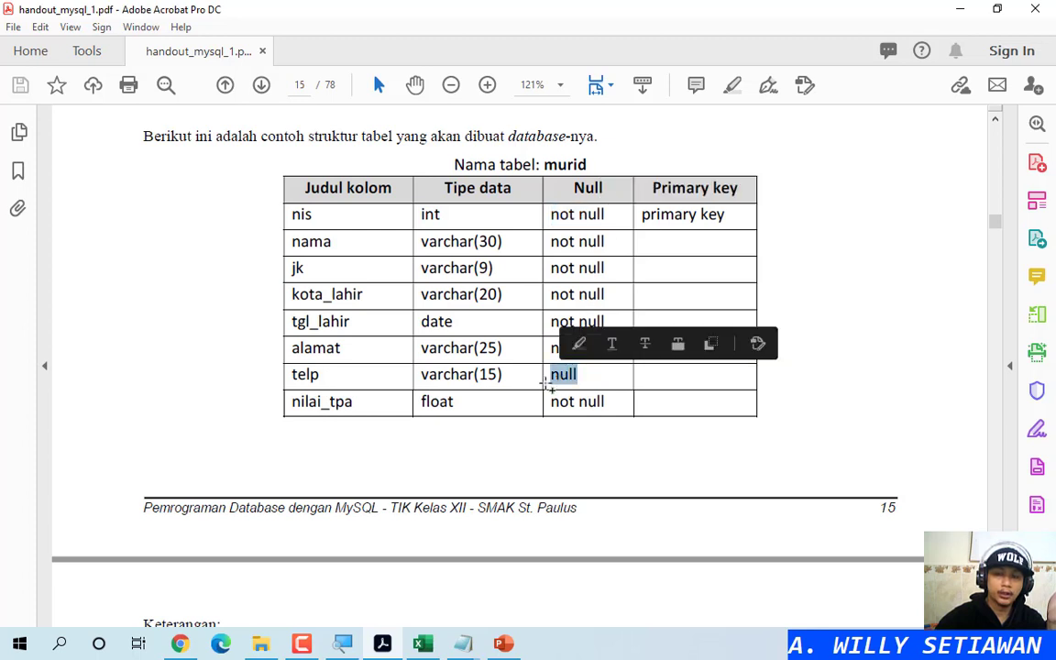
drag(293, 374, 317, 372)
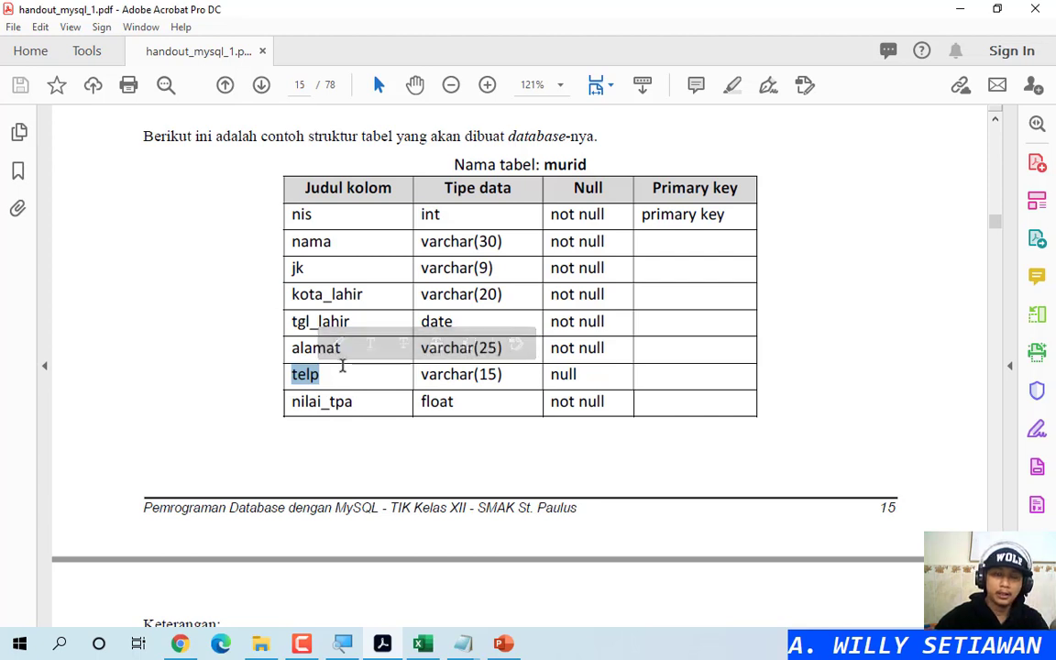
click(337, 370)
drag(293, 372, 325, 370)
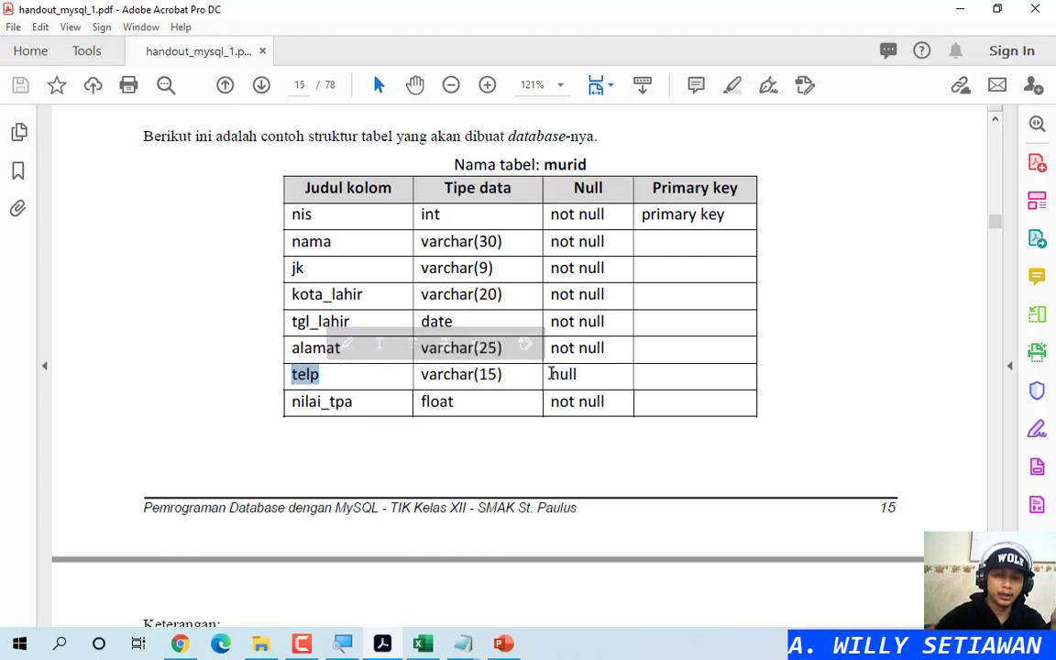
drag(551, 374, 580, 375)
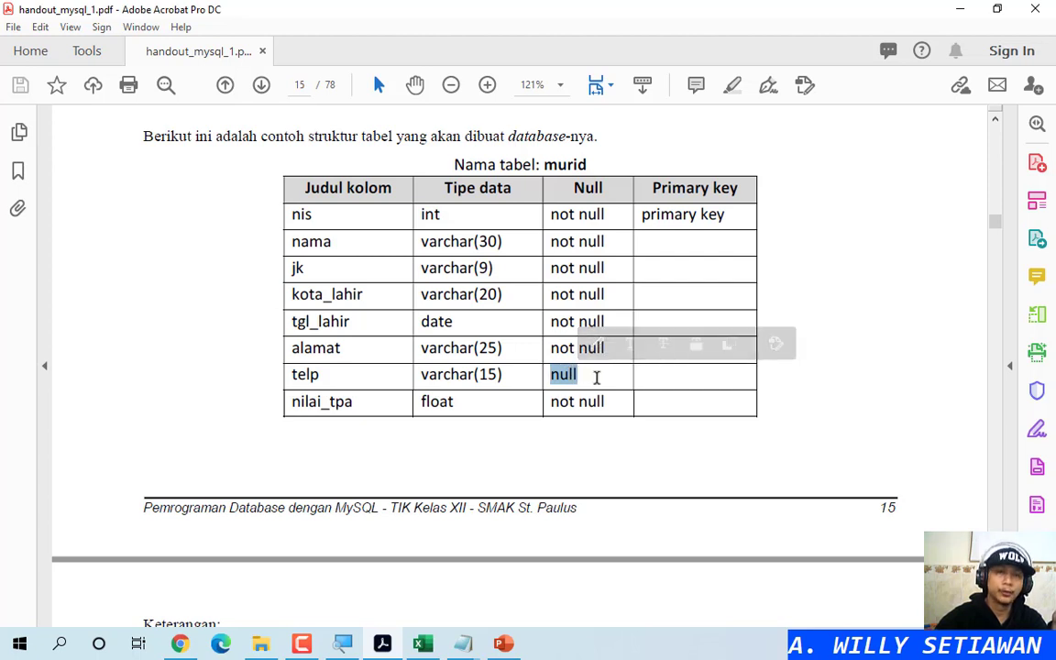
click(596, 377)
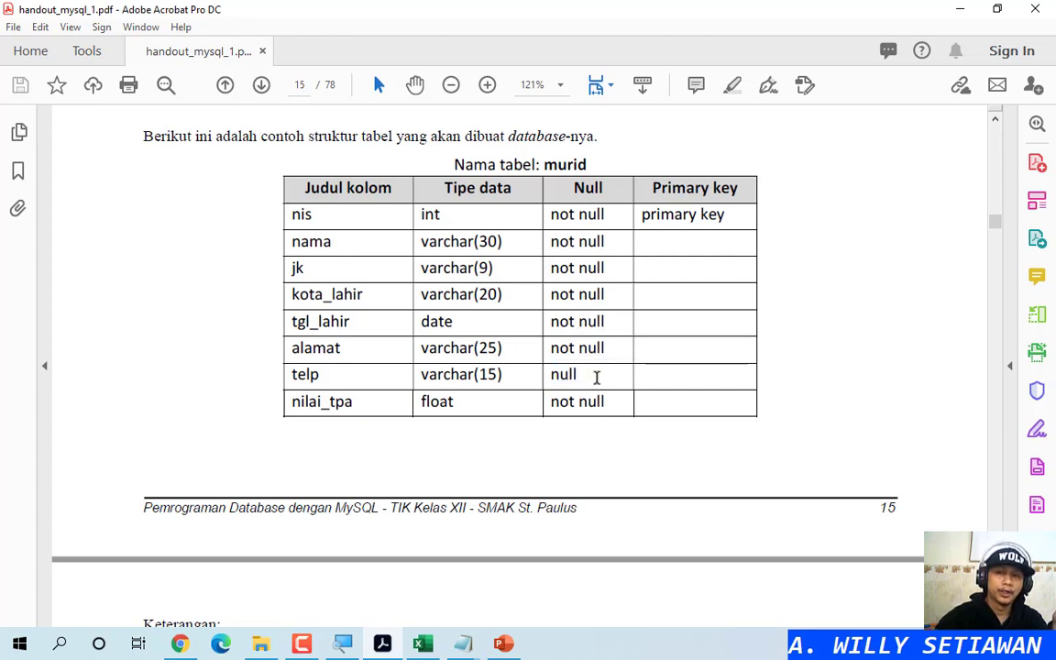
Step: Examine the primary key setting of the murid table and the full definition row of the nis column
drag(639, 215, 733, 223)
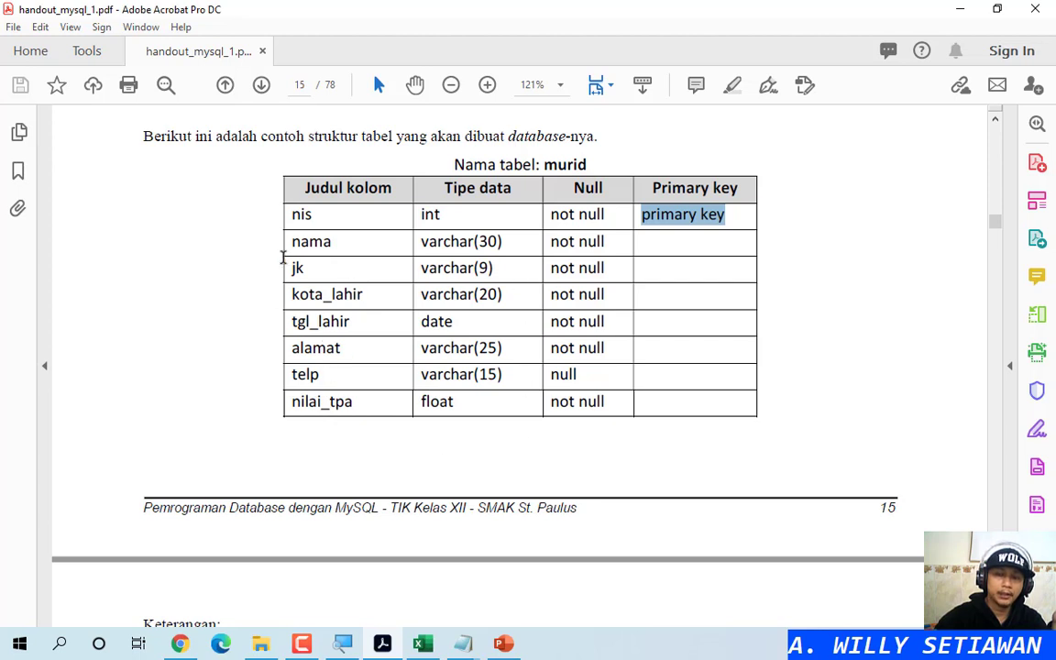
drag(293, 214, 749, 226)
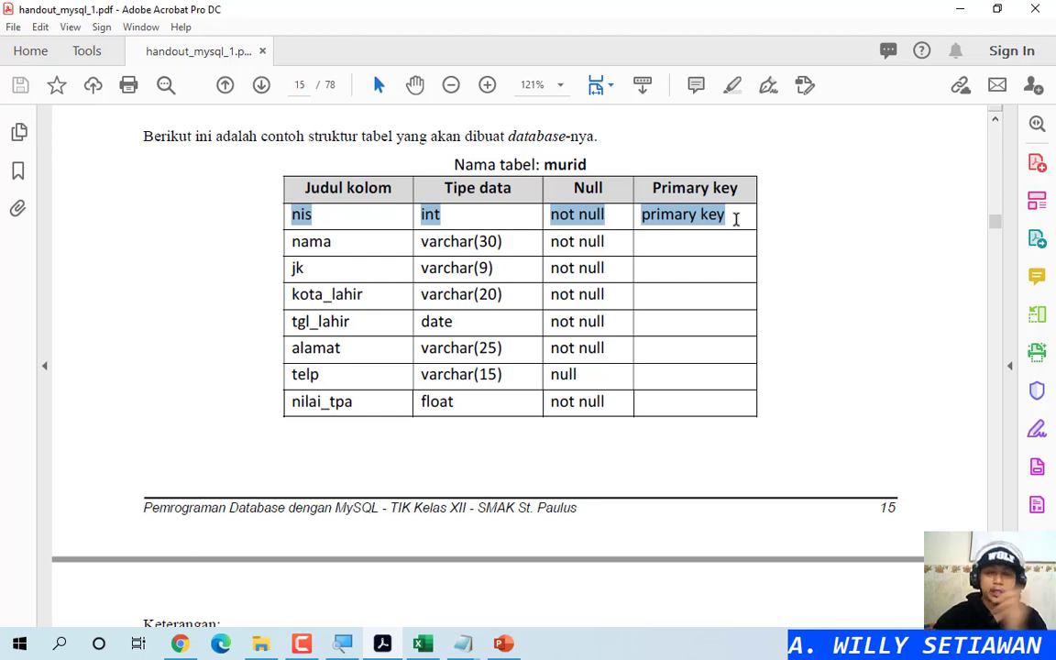
click(332, 214)
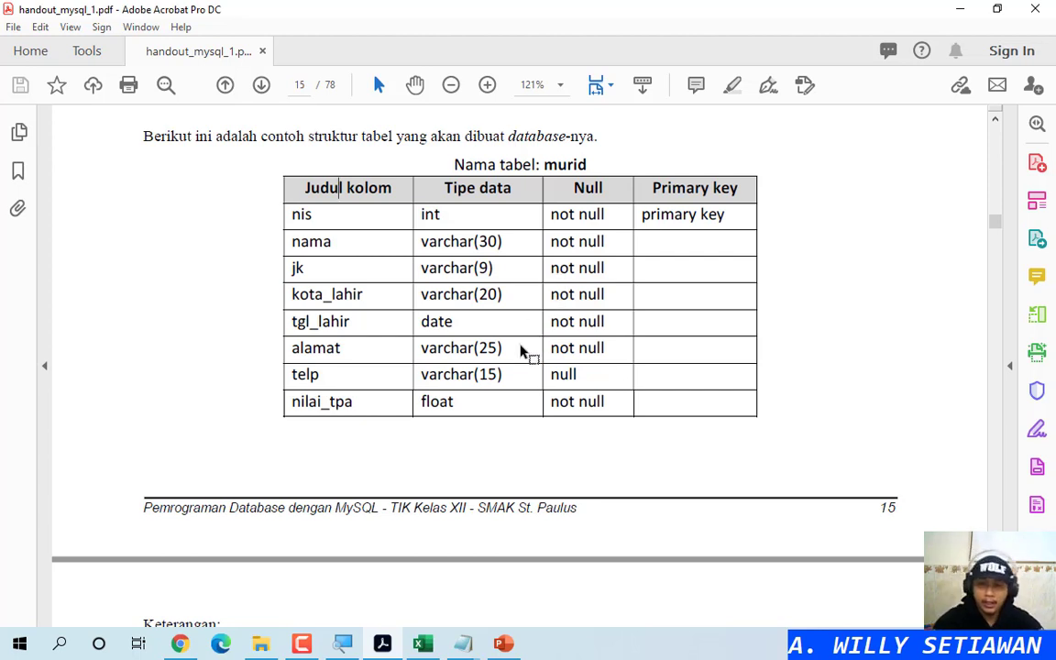
Step: Review the whole murid table structure and the Keterangan notes explaining its data types, null settings and primary key
scroll(422, 294, up, 2)
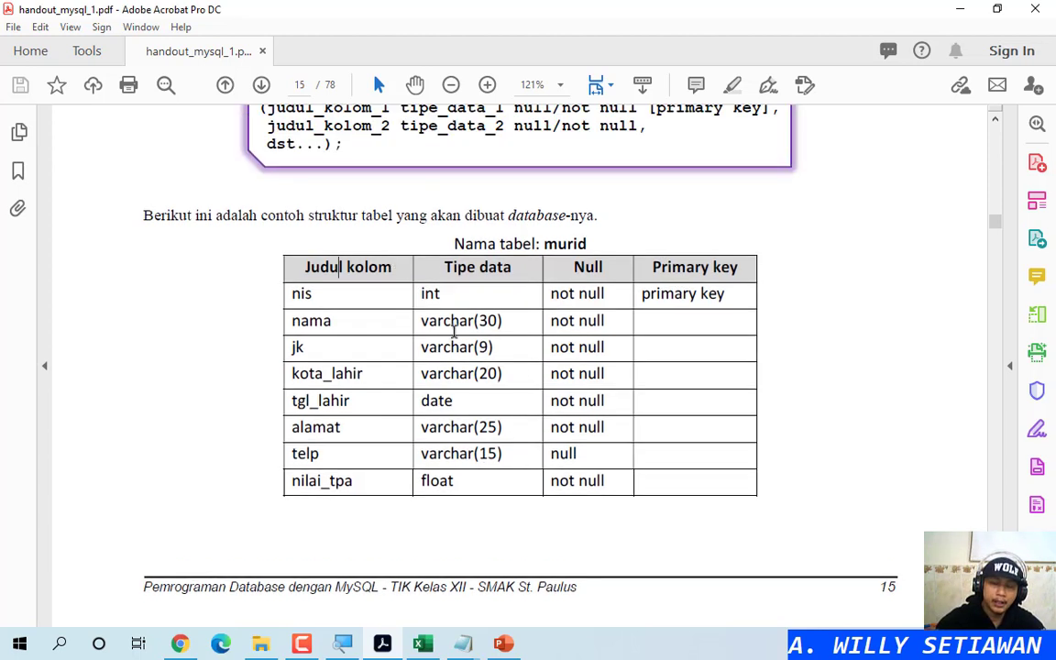
scroll(449, 360, down, 2)
scroll(600, 362, up, 1)
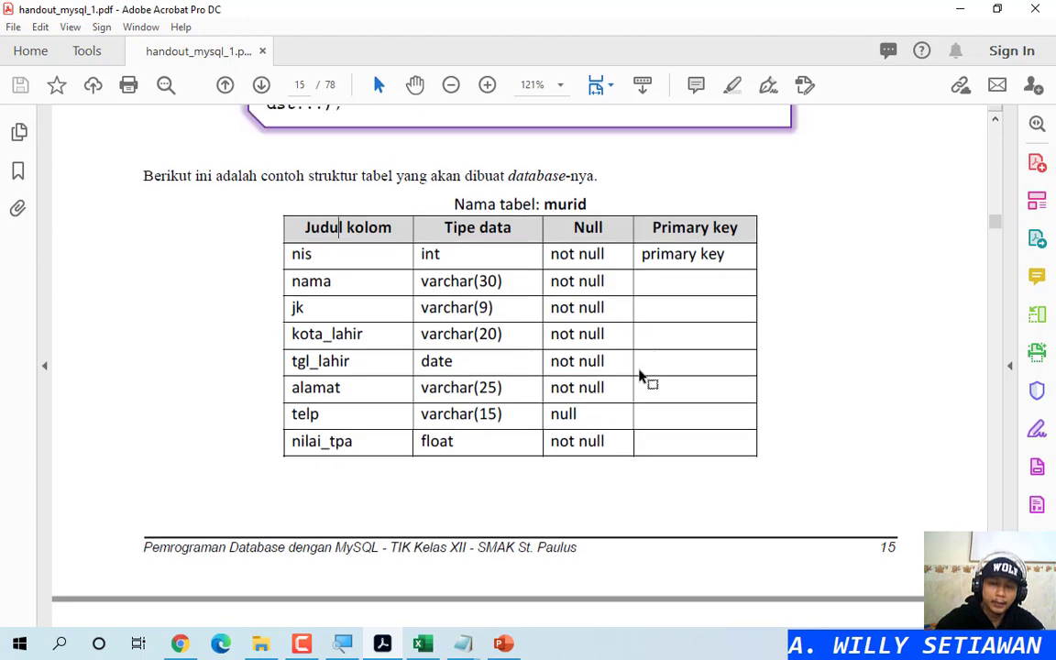
scroll(523, 311, down, 8)
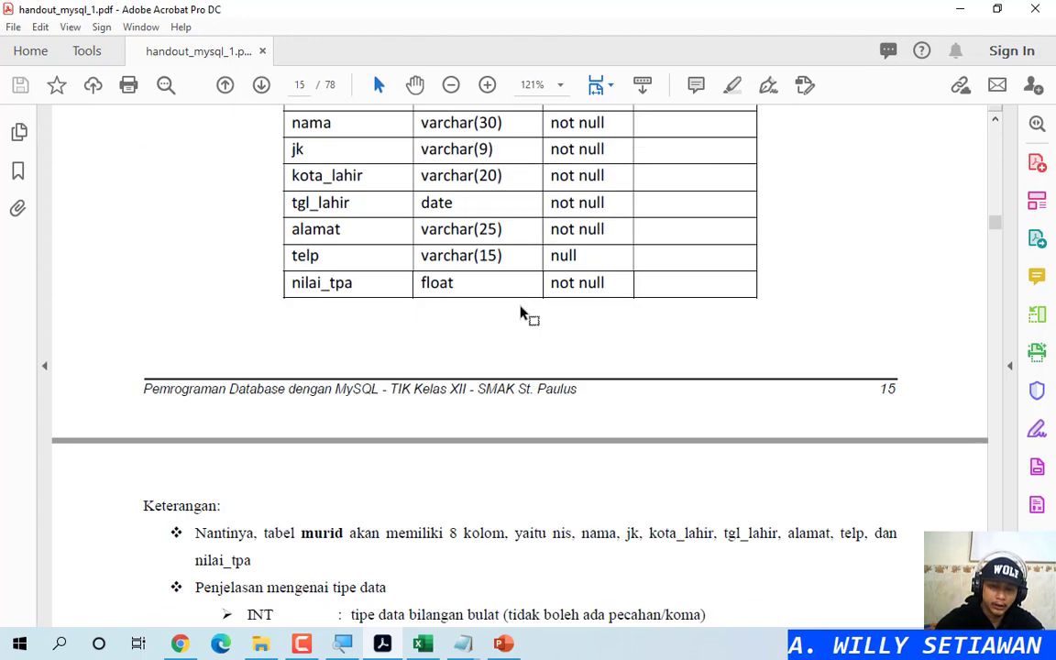
scroll(528, 314, up, 2)
scroll(523, 313, down, 4)
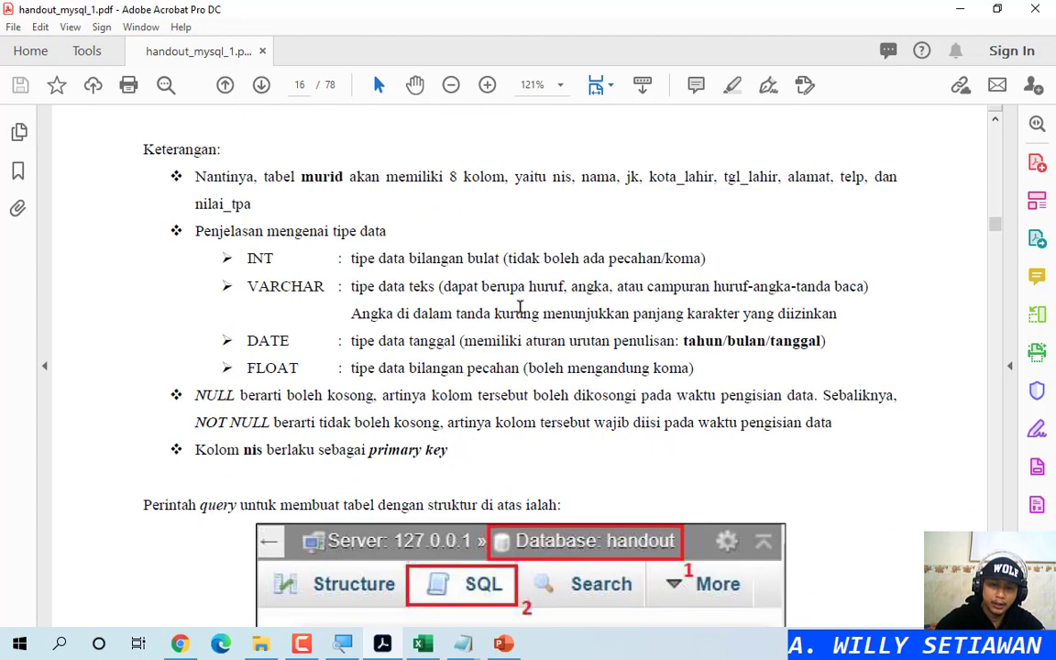
scroll(524, 314, up, 3)
scroll(520, 314, up, 9)
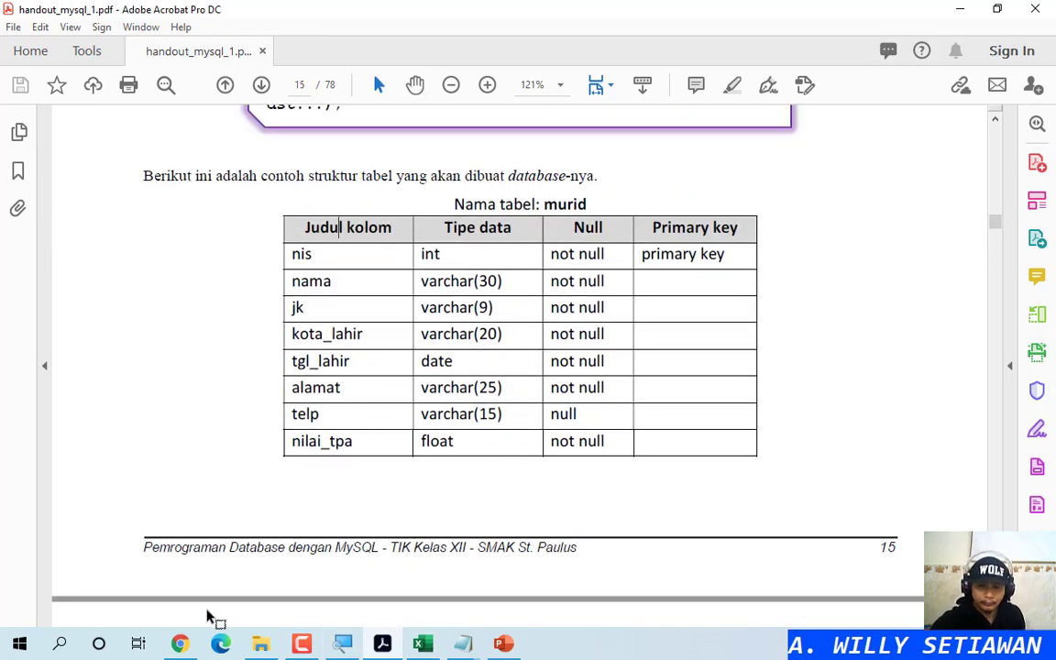
Step: Switch to phpMyAdmin's SQL query page for the handout database, enlarge the page and hide the navigation sidebar
click(186, 634)
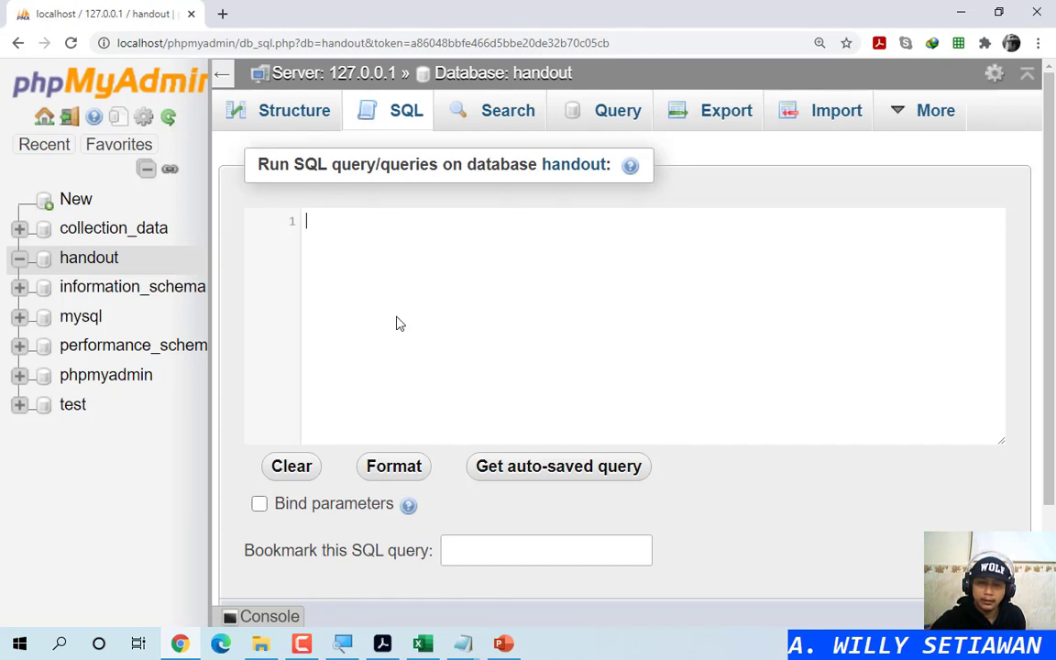
key(ctrl+minus)
key(ctrl+minus)
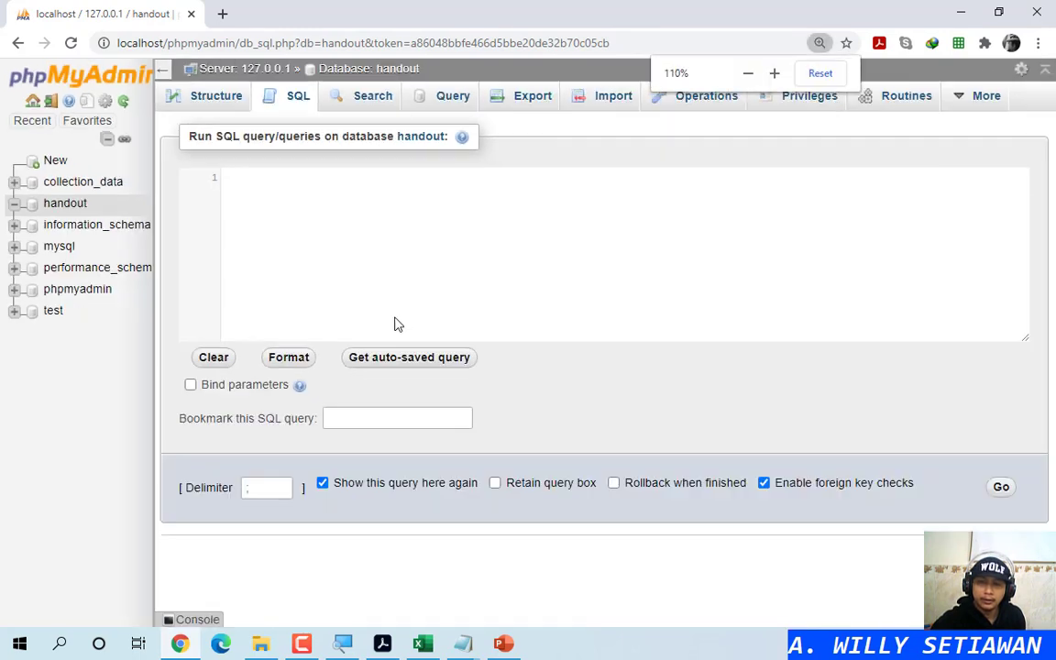
key(ctrl+minus)
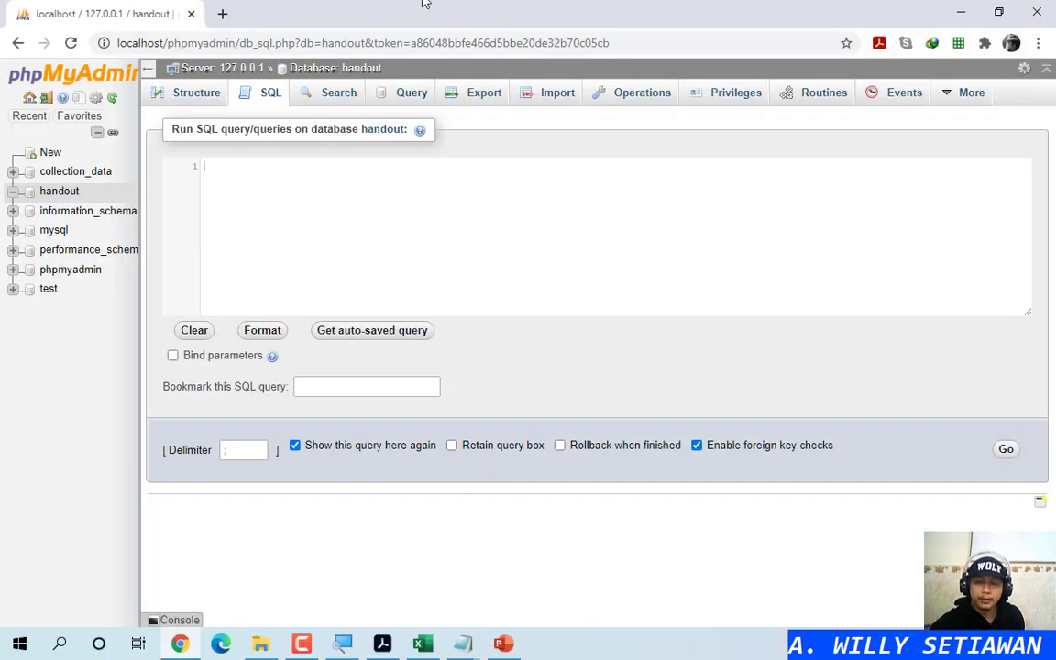
key(ctrl+plus)
key(ctrl+plus)
key(ctrl+plus)
key(ctrl+plus)
key(ctrl+plus)
key(ctrl+plus)
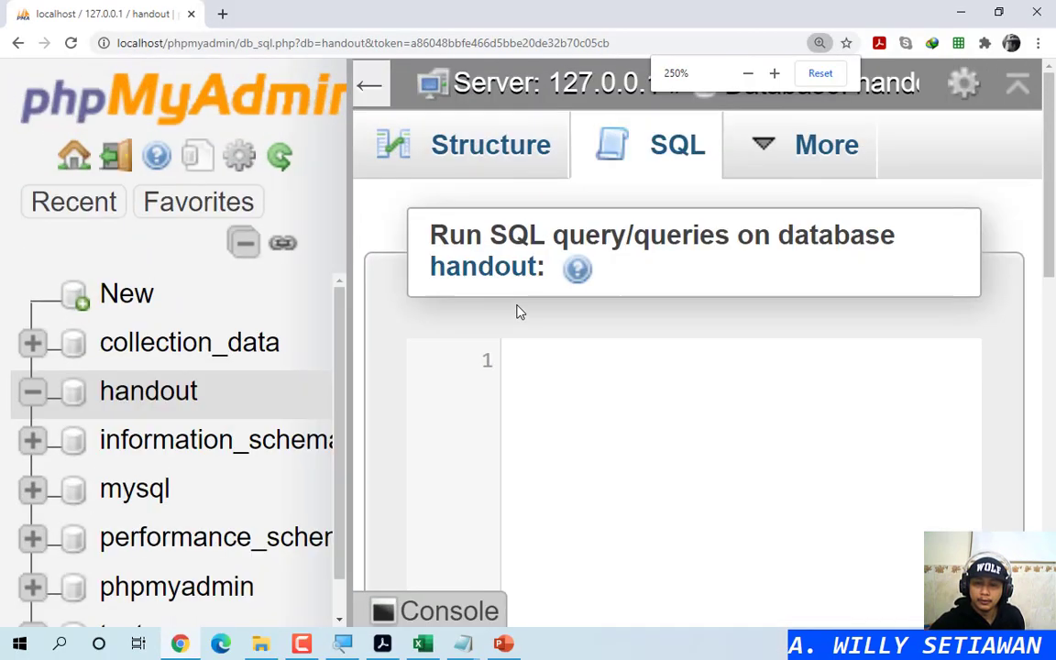
drag(349, 308, 323, 321)
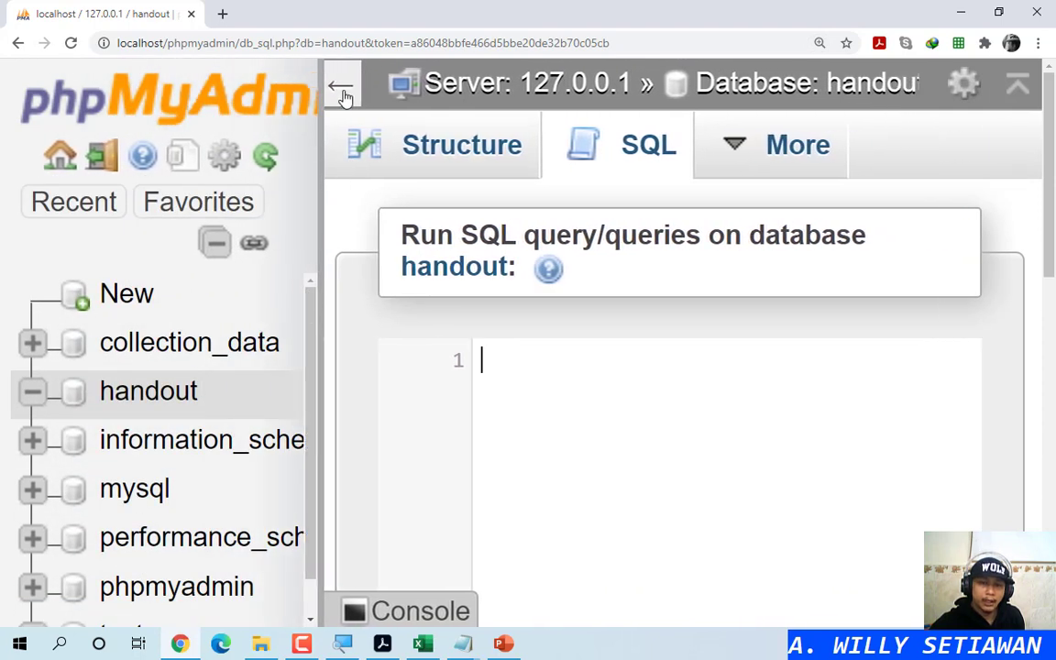
click(344, 98)
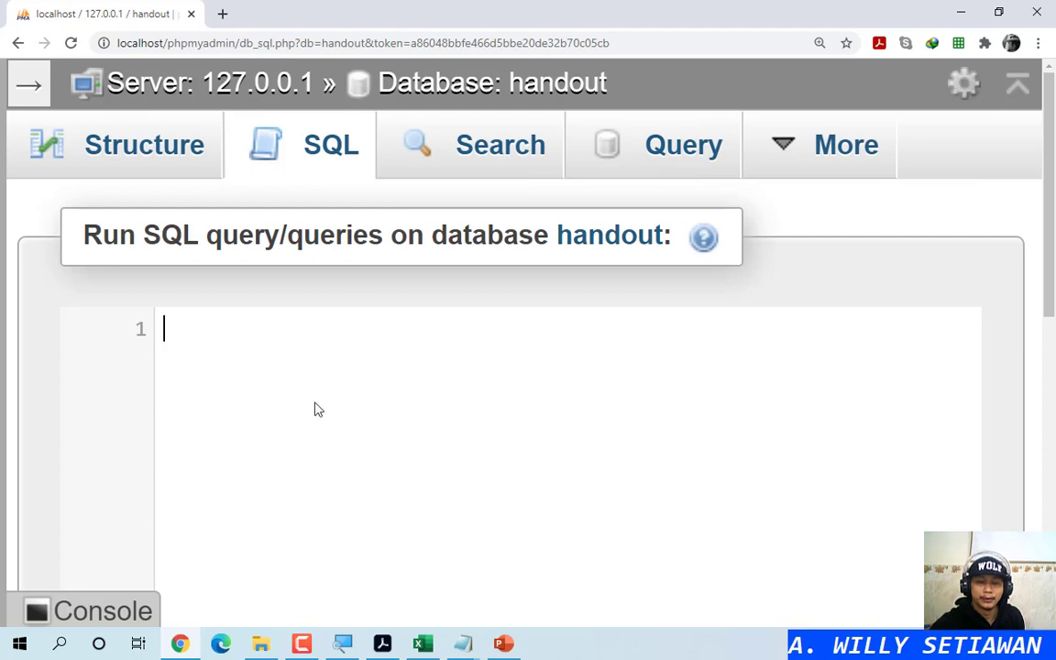
key(ctrl+plus)
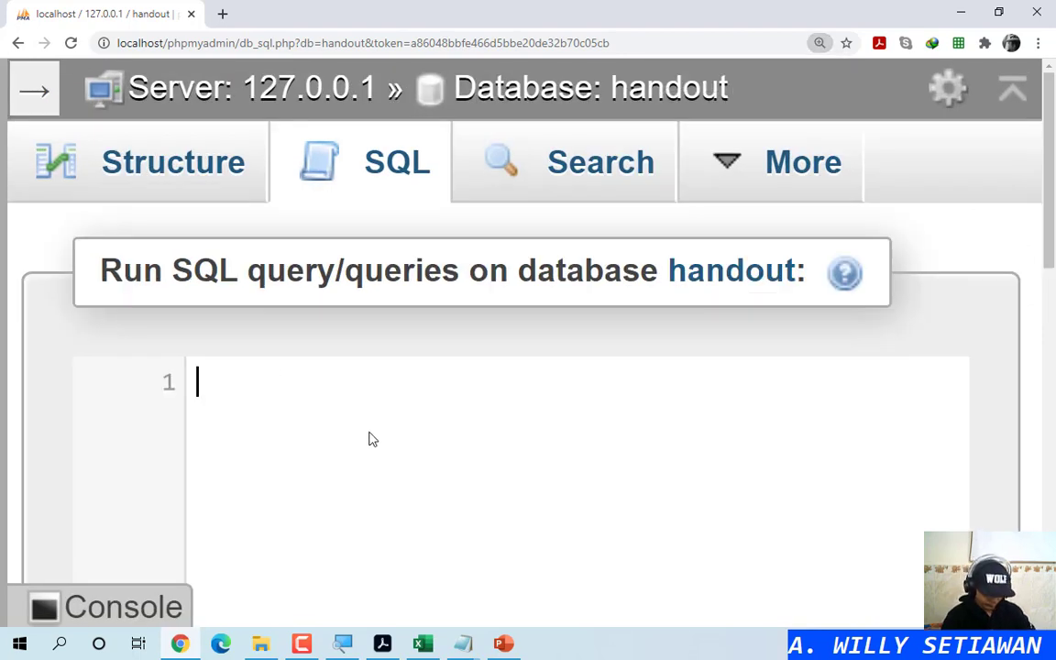
Step: Begin the SQL query on the handout database with create table
text(create)
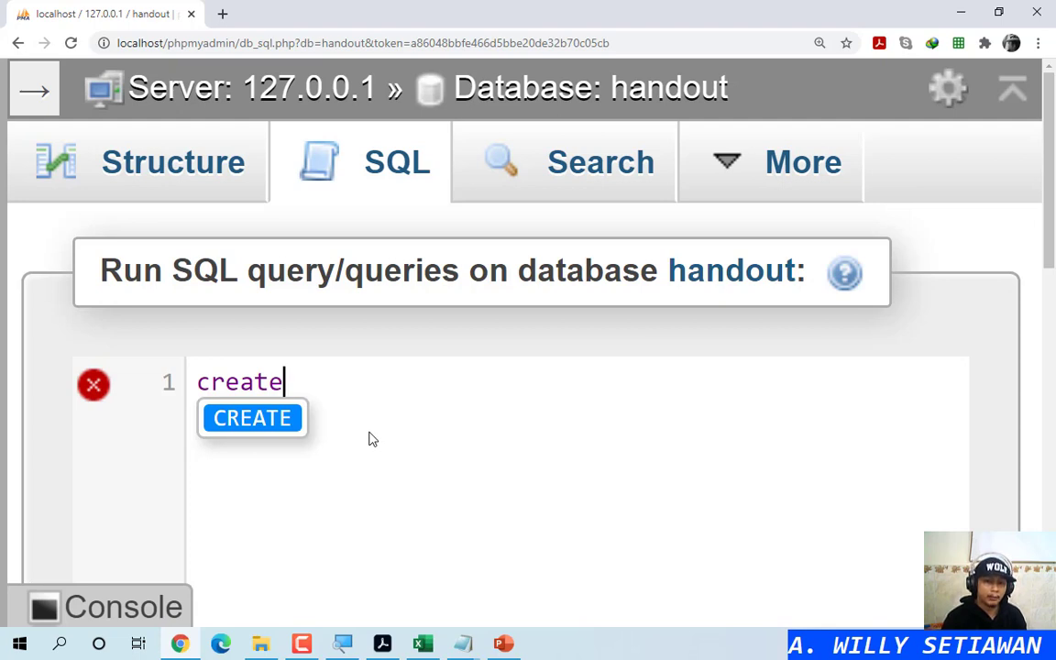
text(table)
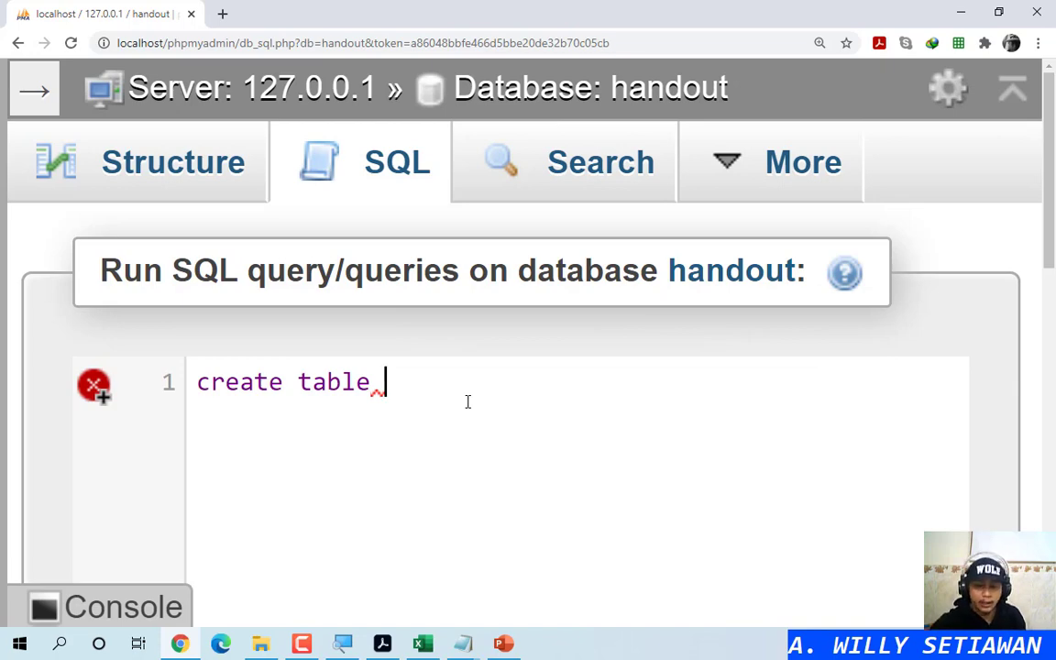
Step: Check the table name in the Acrobat handout, and place the phpMyAdmin and handout windows side by side
click(382, 644)
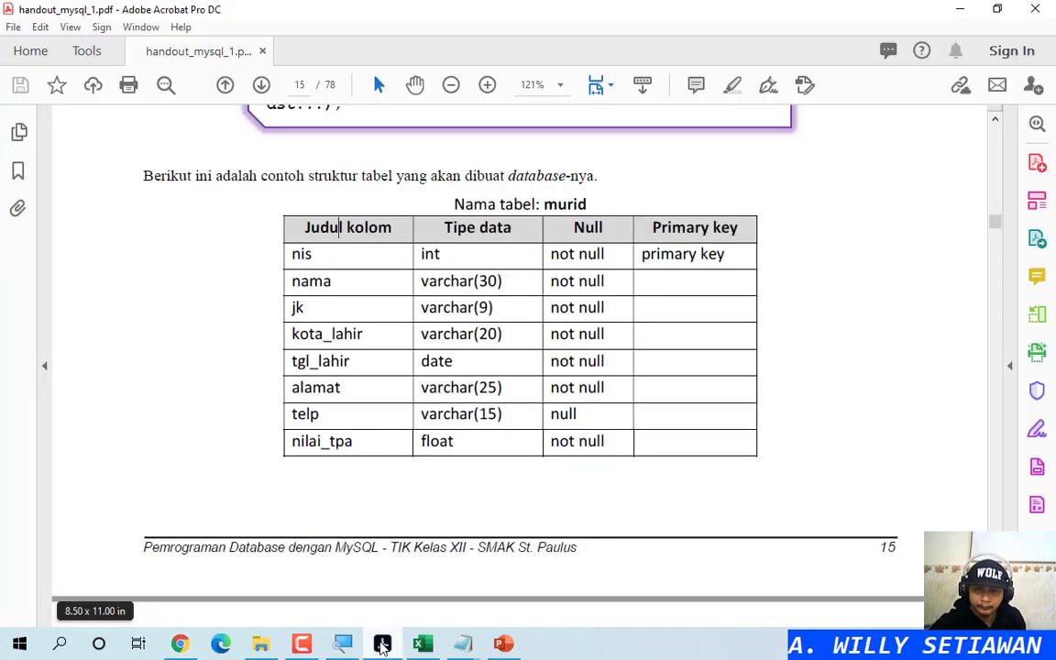
double_click(565, 204)
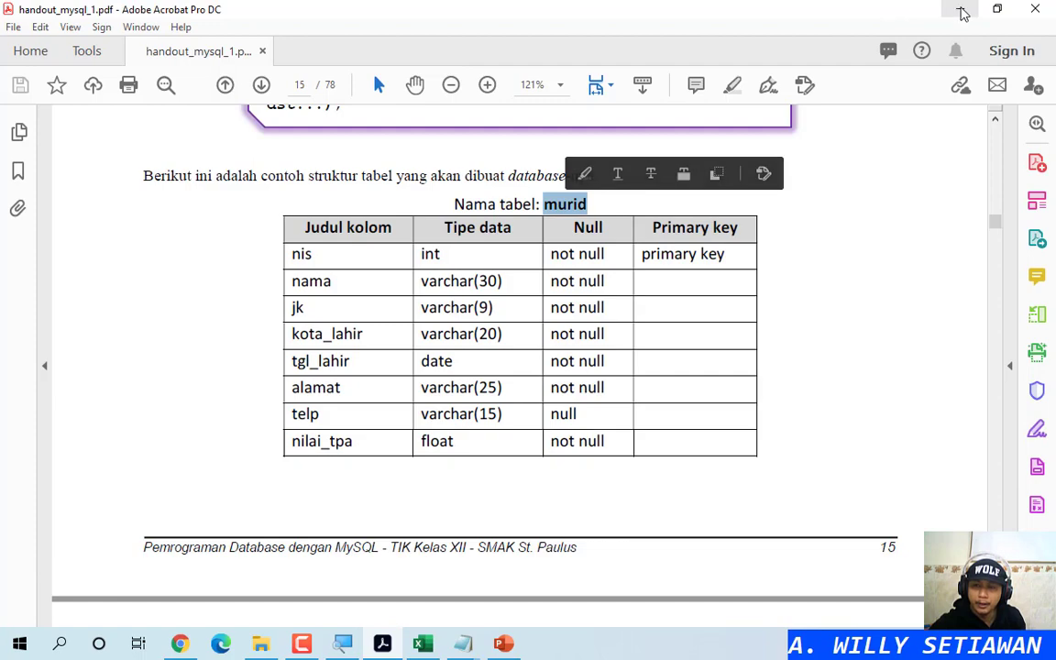
key(super+Right)
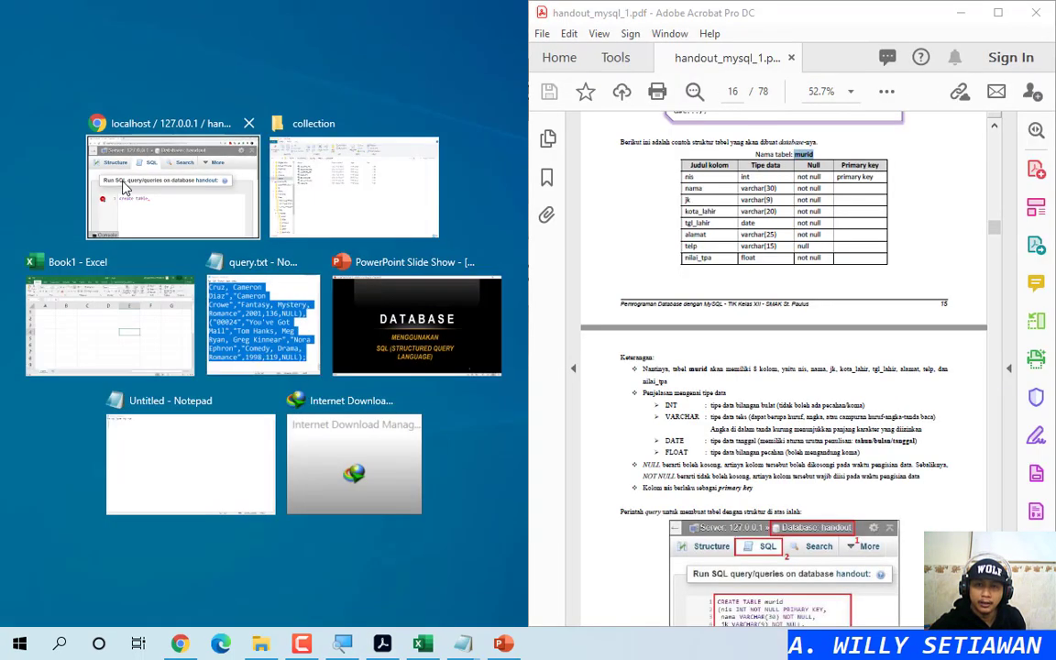
click(169, 174)
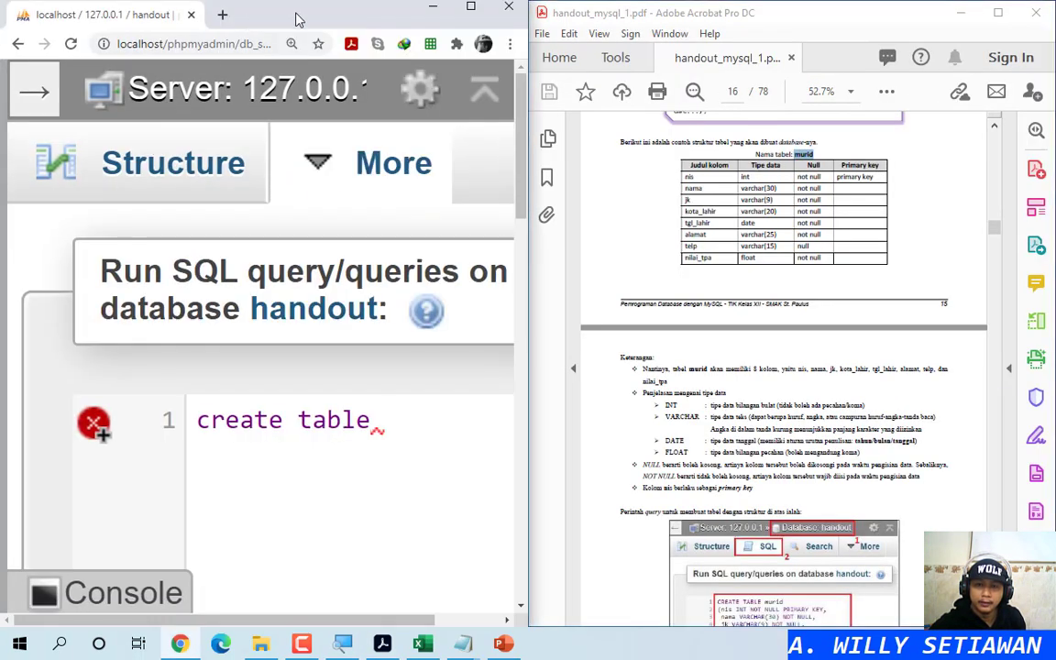
drag(296, 19, 4, 275)
scroll(391, 444, down, 1)
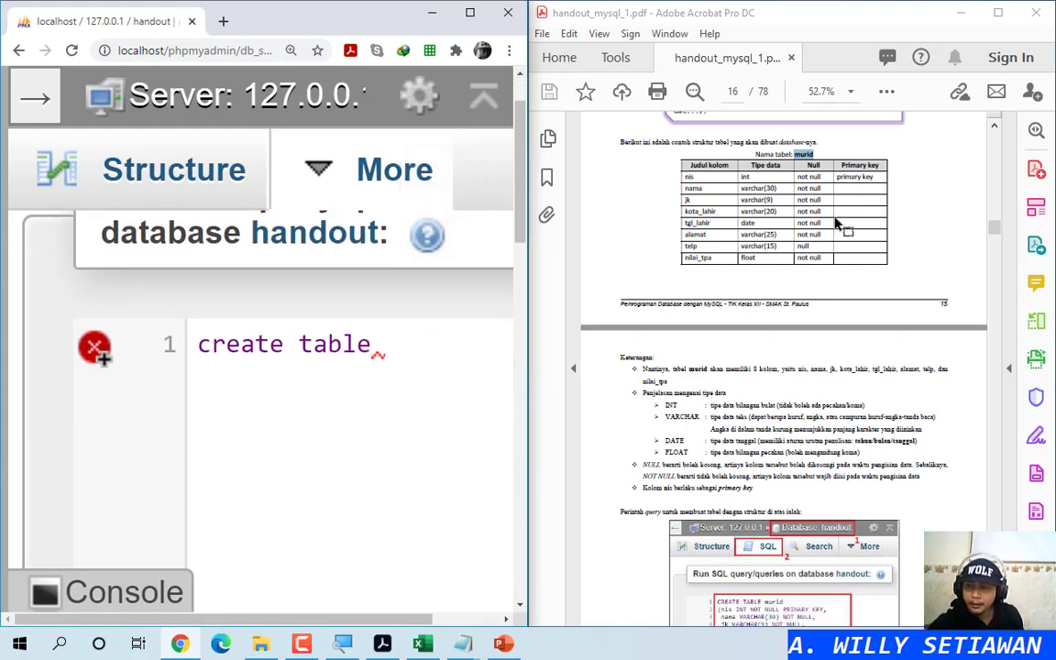
Step: Enlarge the handout to 150%, bring the murid table's column titles and data types into view, and hide the navigation pane
ctrl+scroll(835, 223, up, 5)
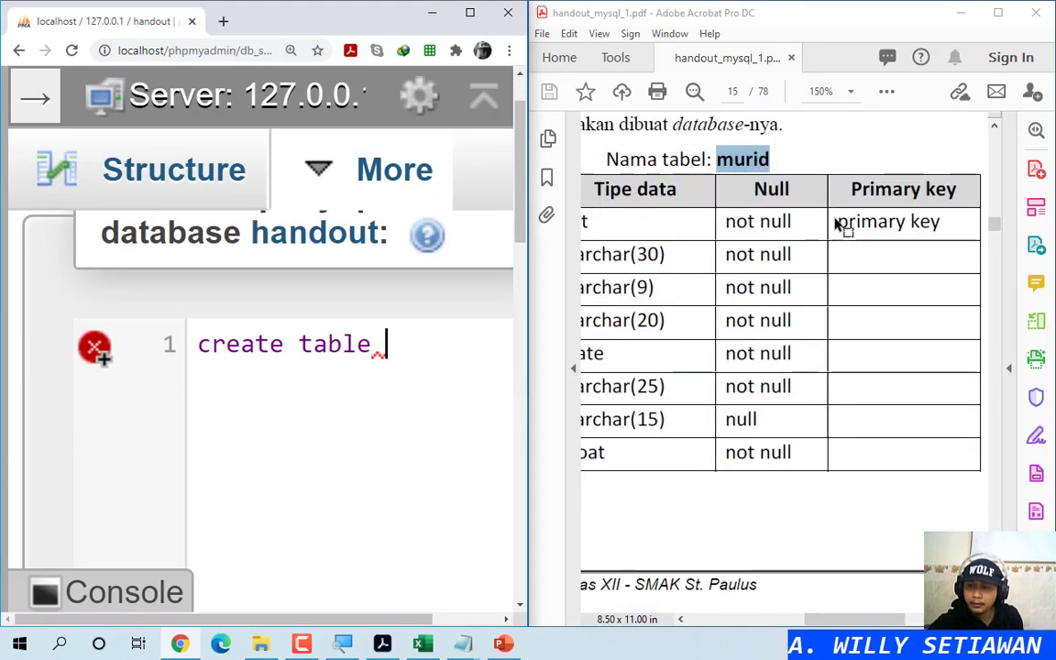
drag(824, 620, 784, 630)
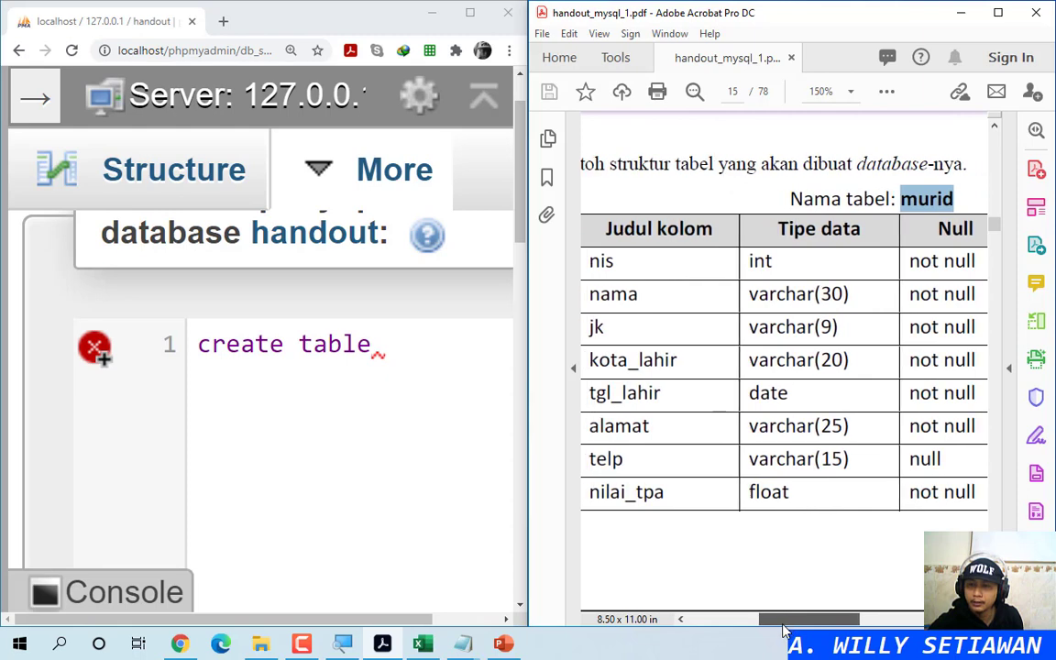
click(572, 370)
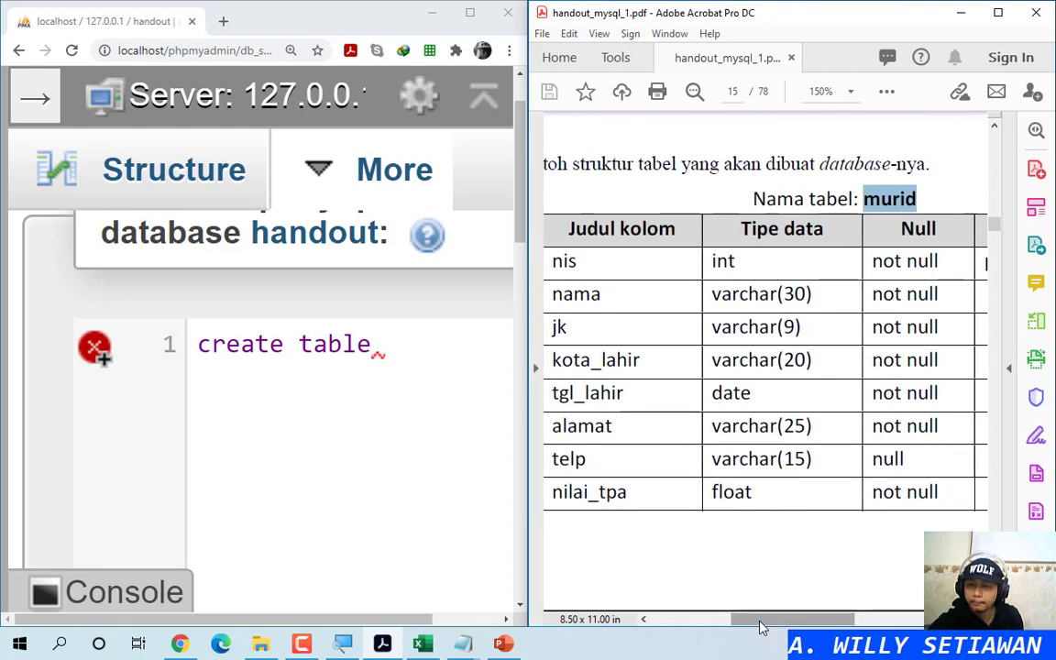
Step: Add nis after create table in the query and open the column list with a parenthesis on a new line
click(393, 358)
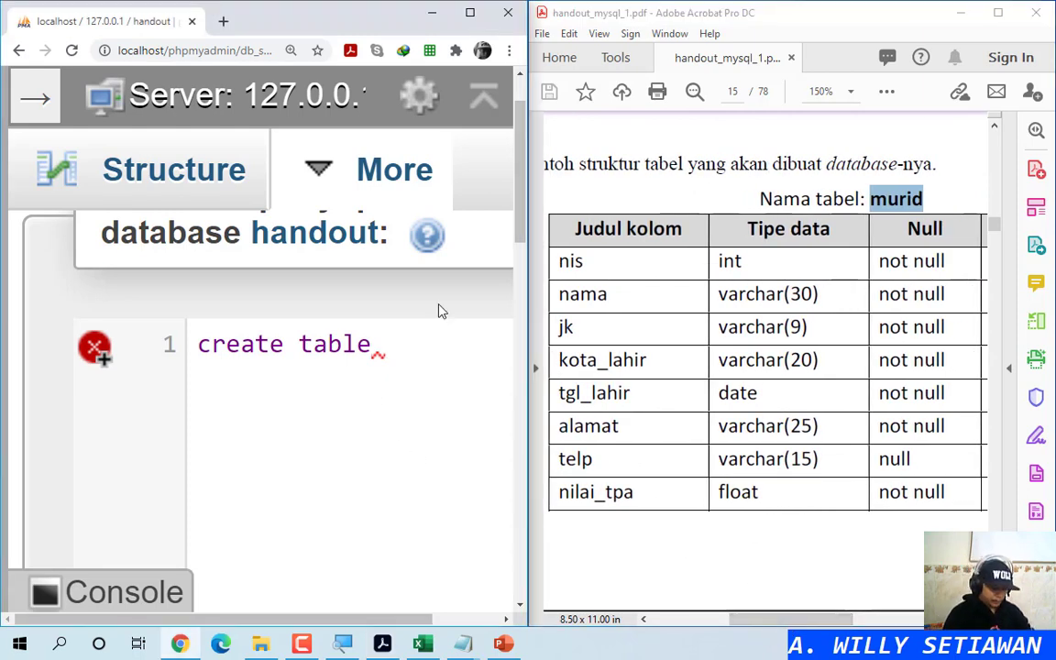
text(nis)
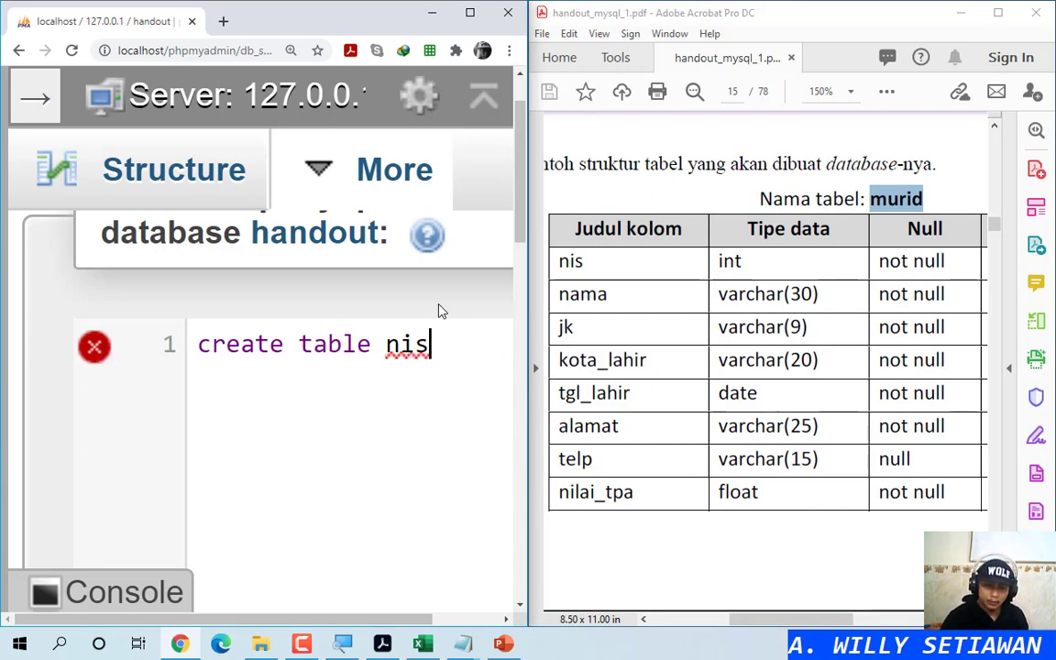
key(Return)
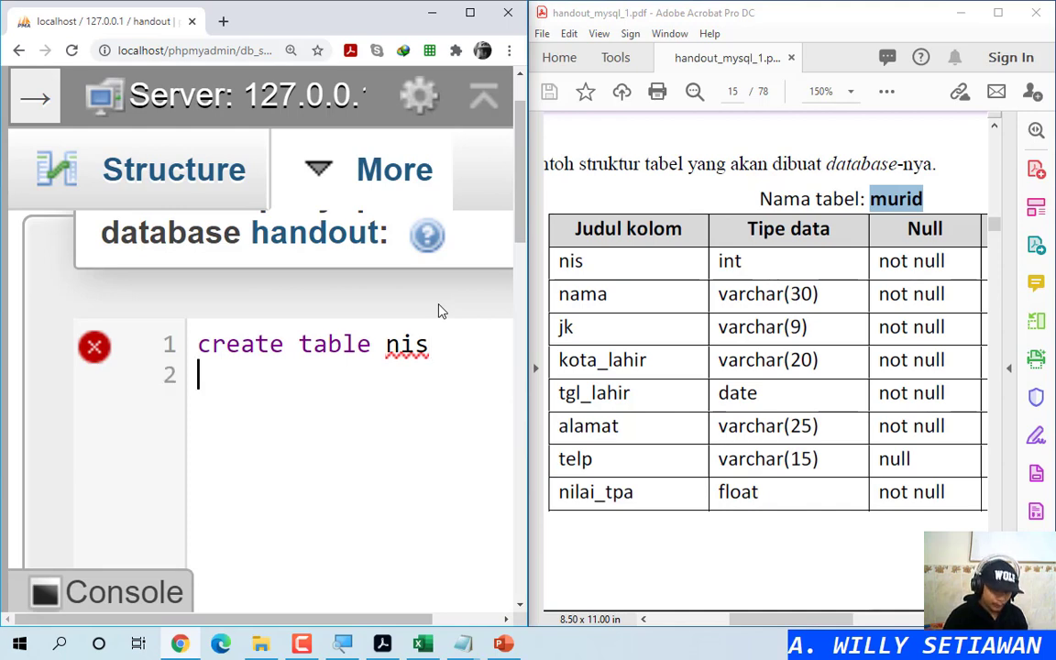
text(()
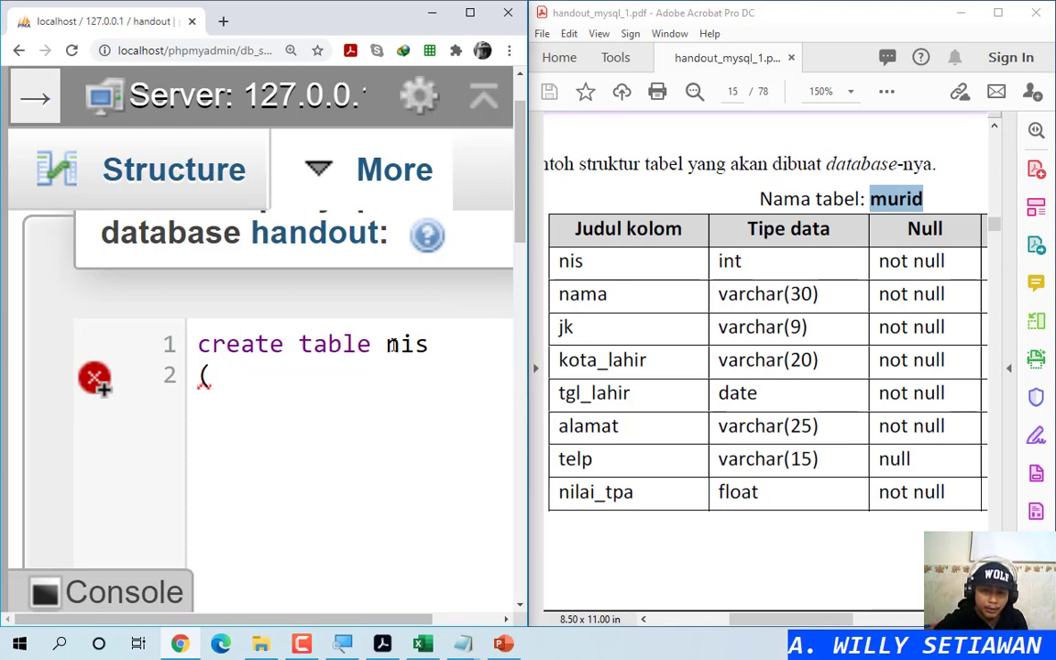
Step: Replace the table name after create table with murid
drag(386, 345, 429, 345)
click(441, 344)
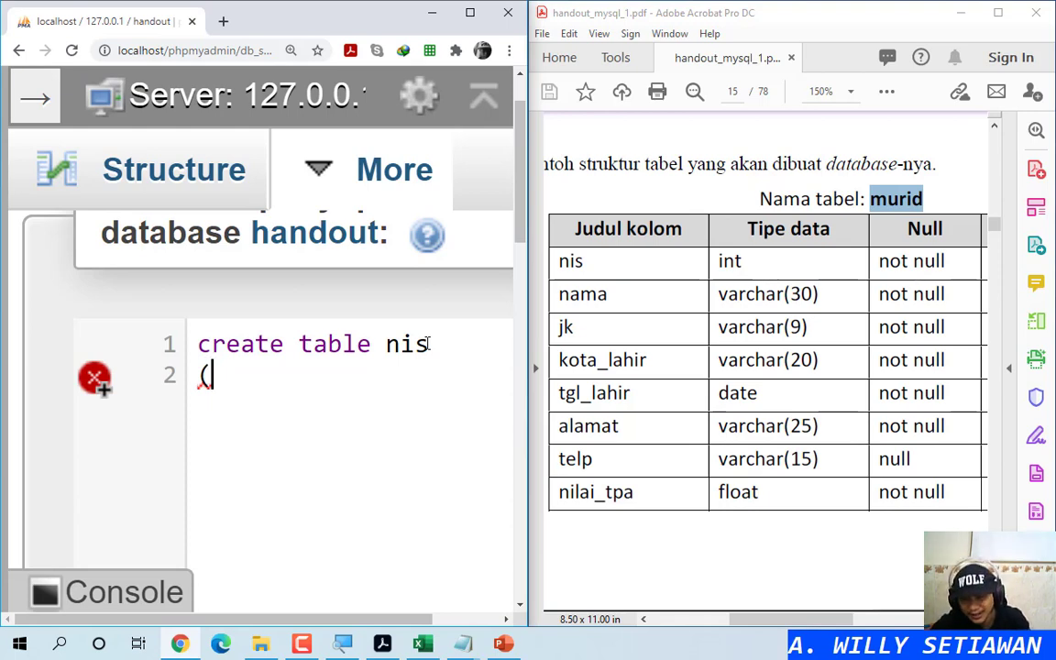
double_click(428, 343)
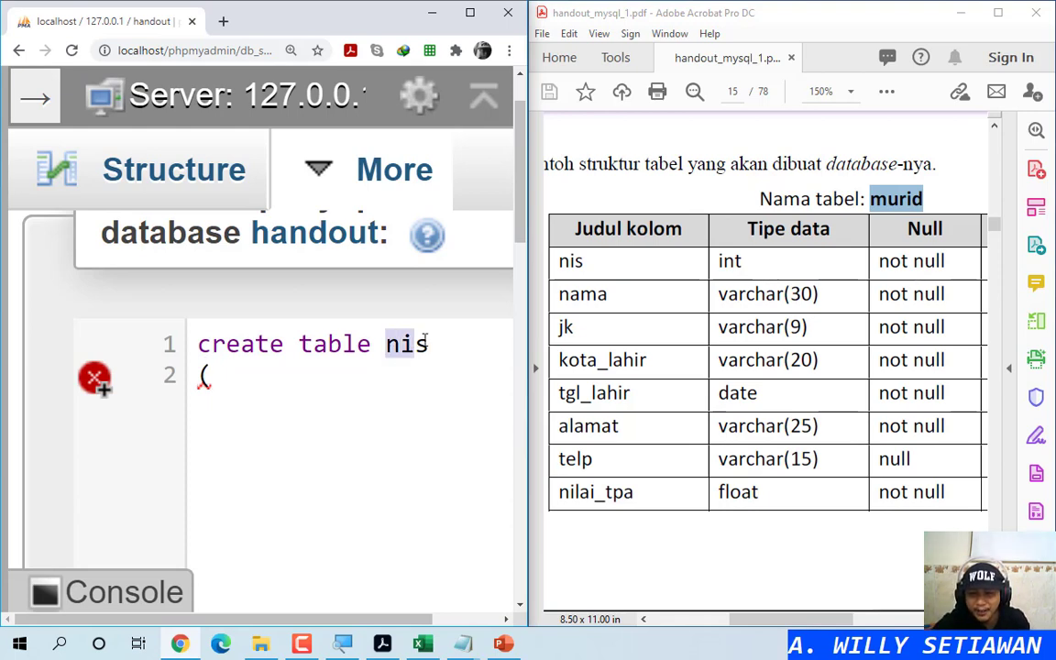
text(murid ()
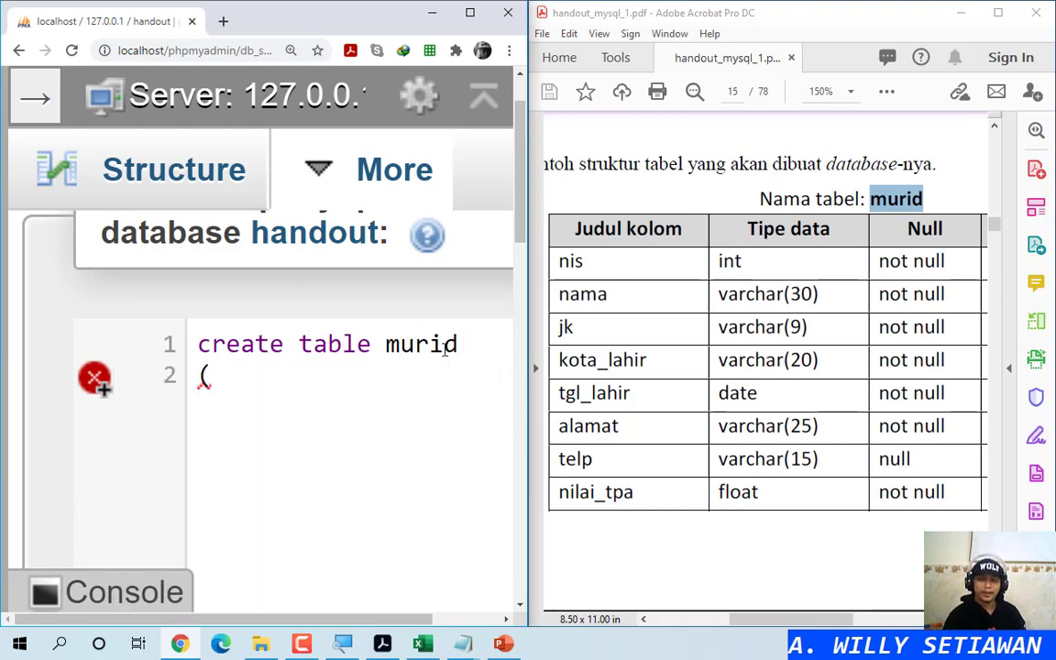
Step: Enter nis as the first column after the opening parenthesis, with the data type int
text(nis)
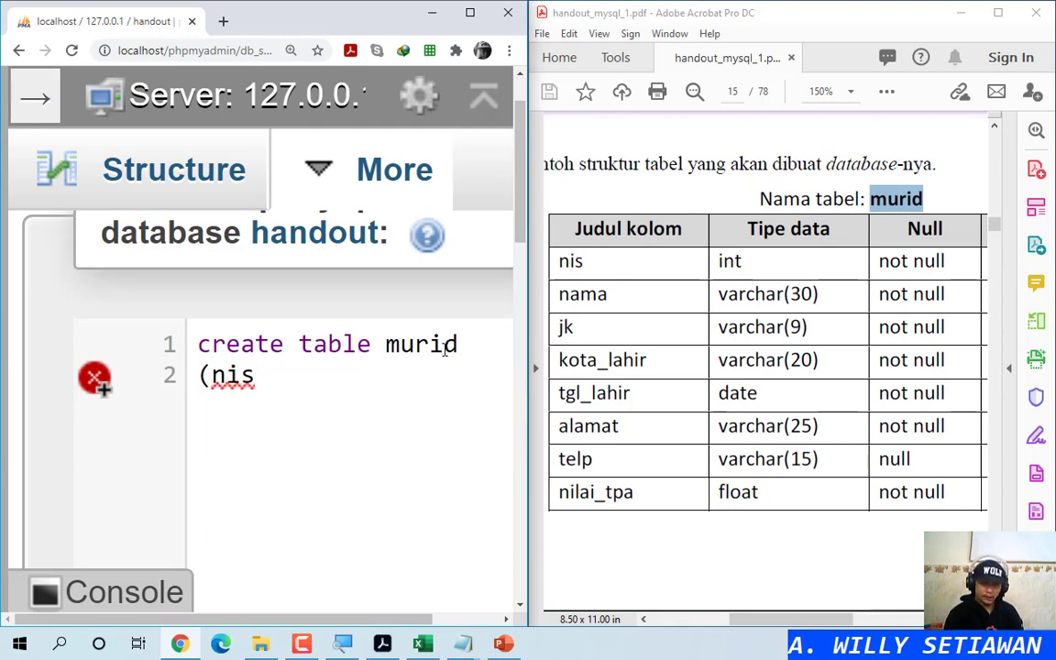
key(BackSpace)
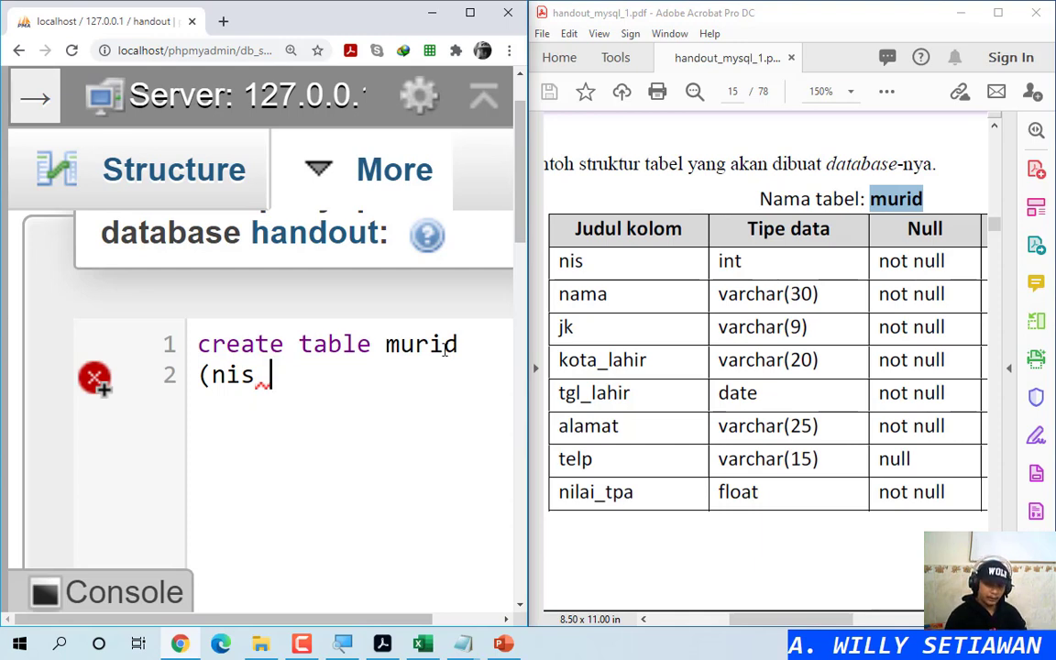
text(int)
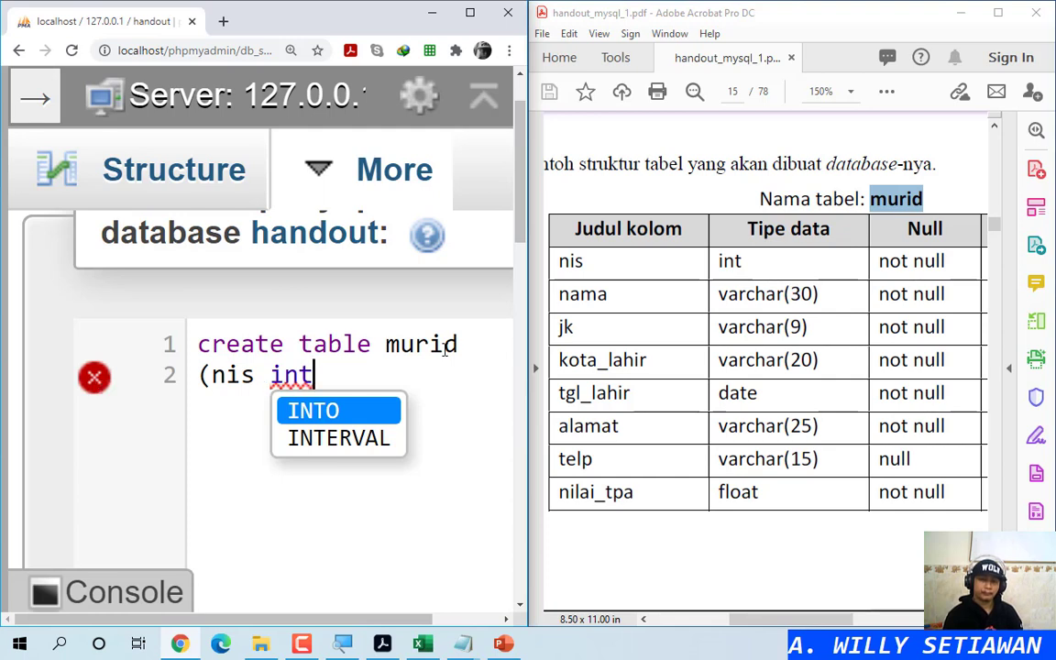
text(ege)
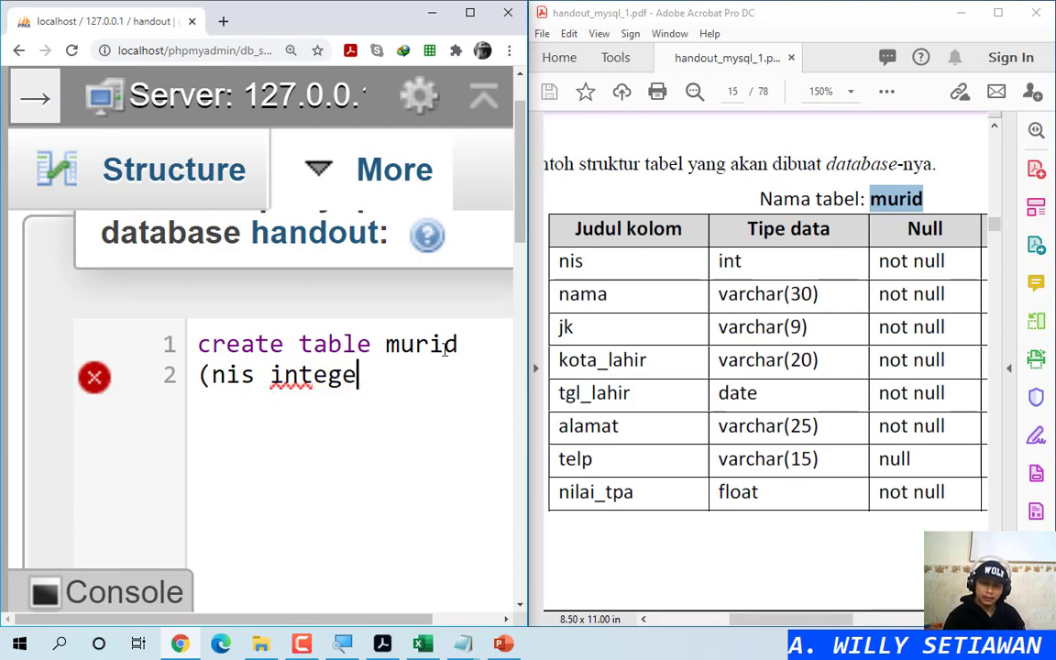
key(BackSpace)
key(BackSpace)
key(BackSpace)
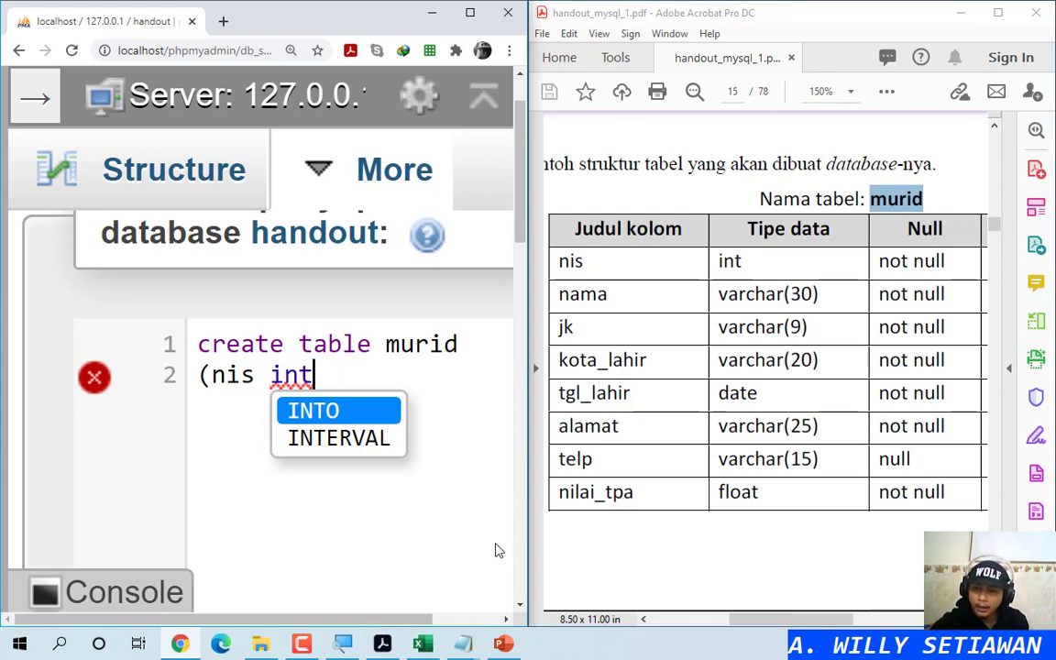
Step: Check the handout's sample CREATE TABLE query, and complete the nis column with not null primary key and a comma
scroll(773, 448, down, 15)
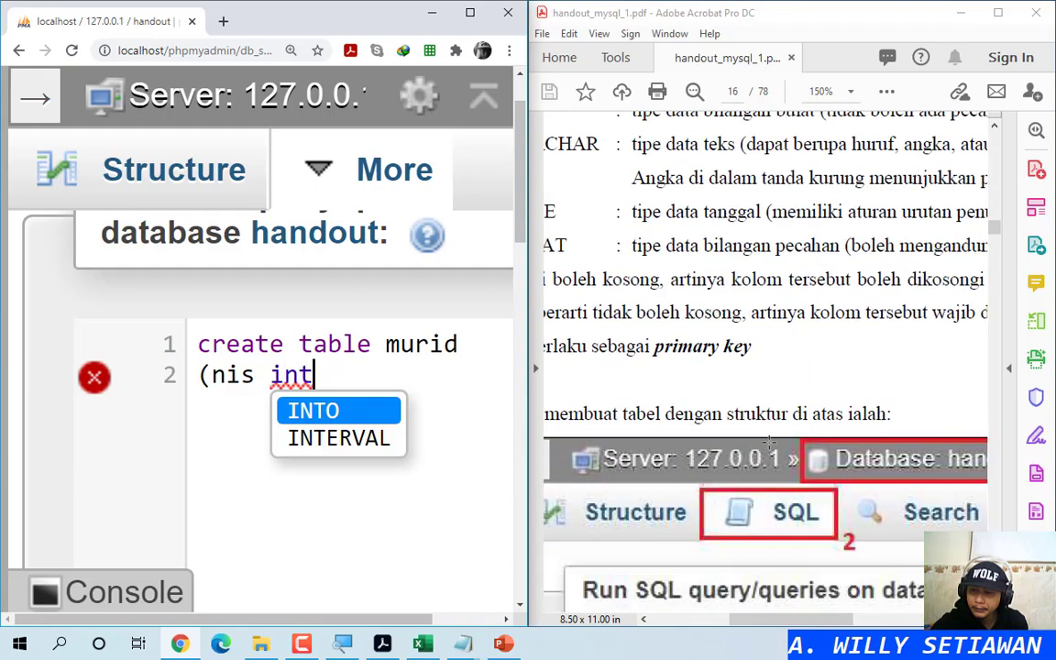
scroll(769, 443, down, 5)
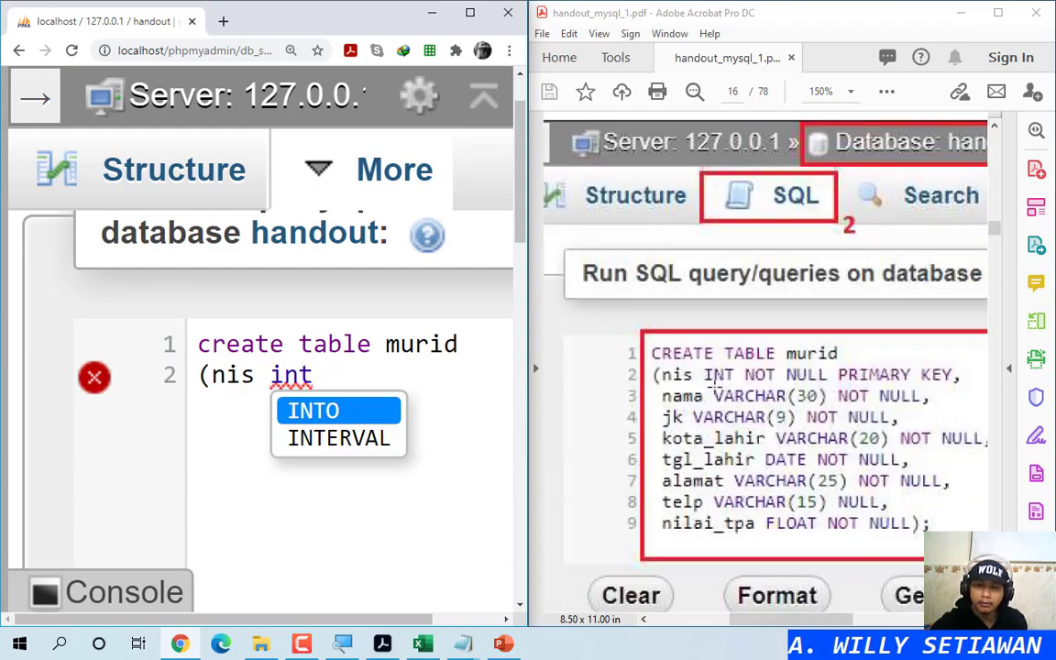
scroll(715, 375, up, 15)
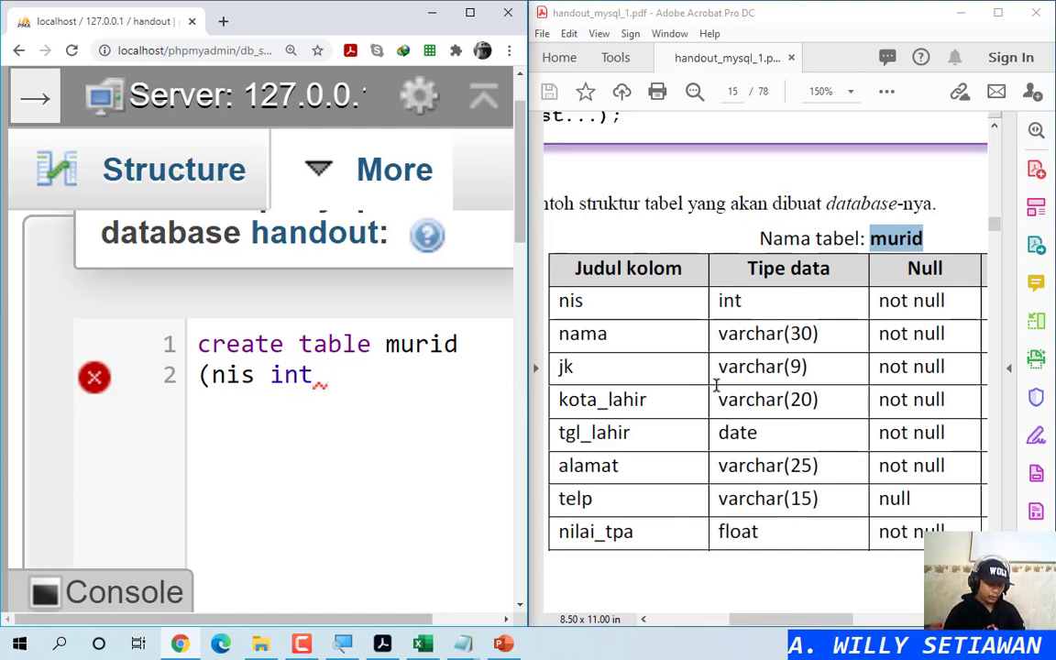
text(not null)
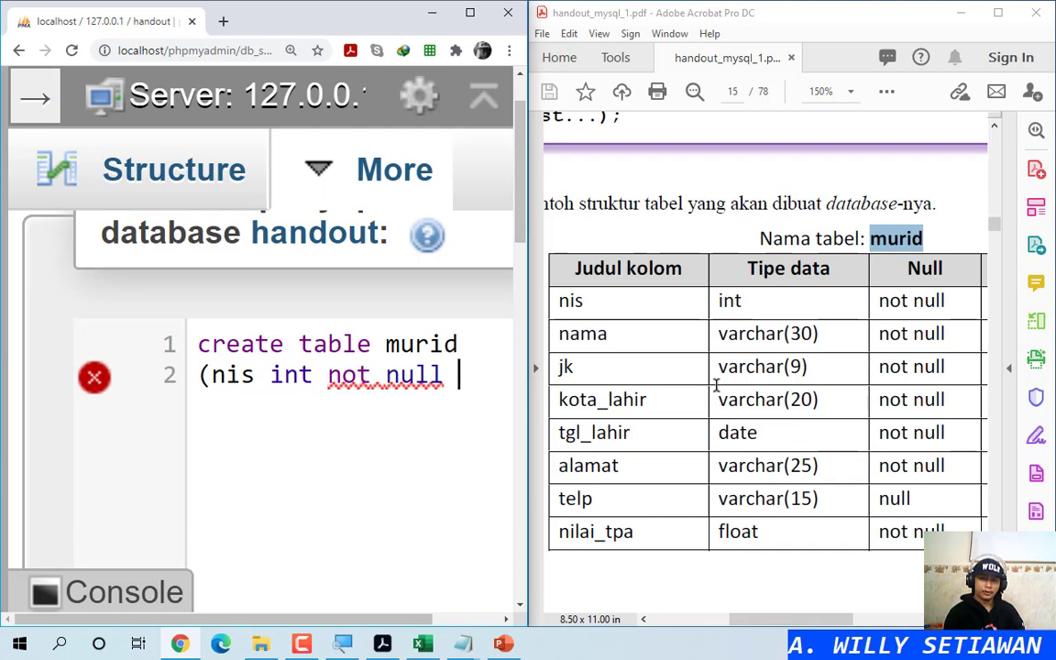
text( p)
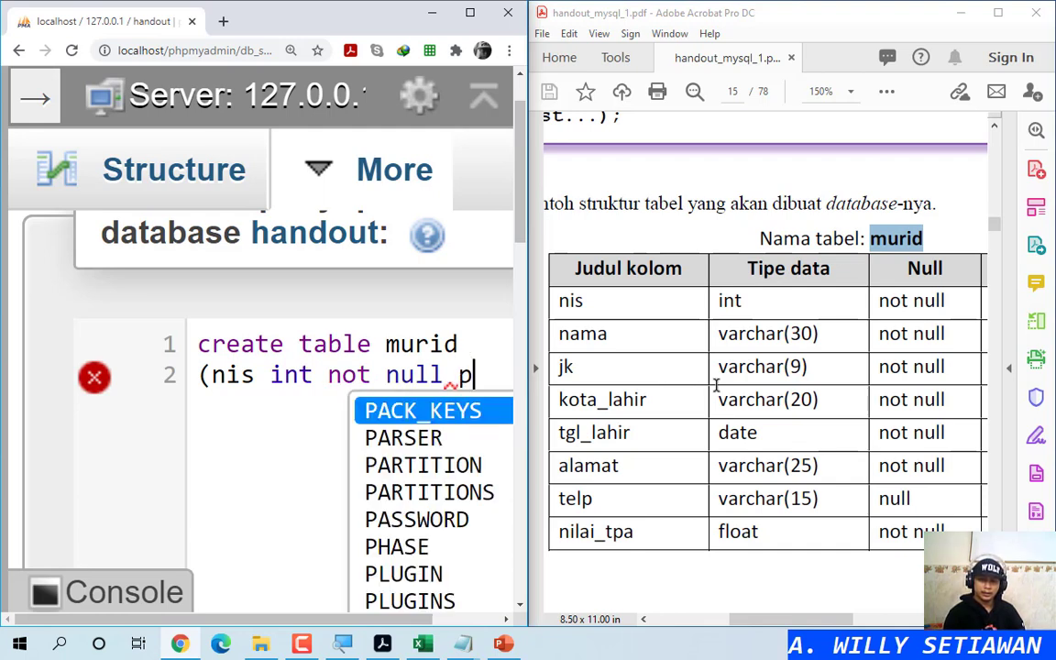
text(rimary key)
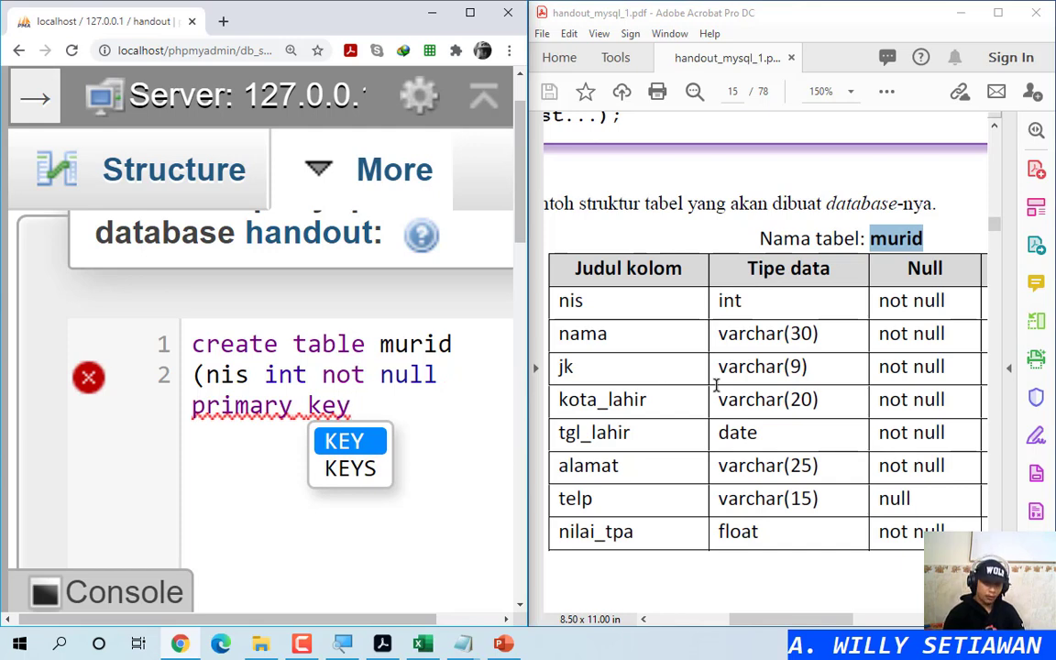
text(,)
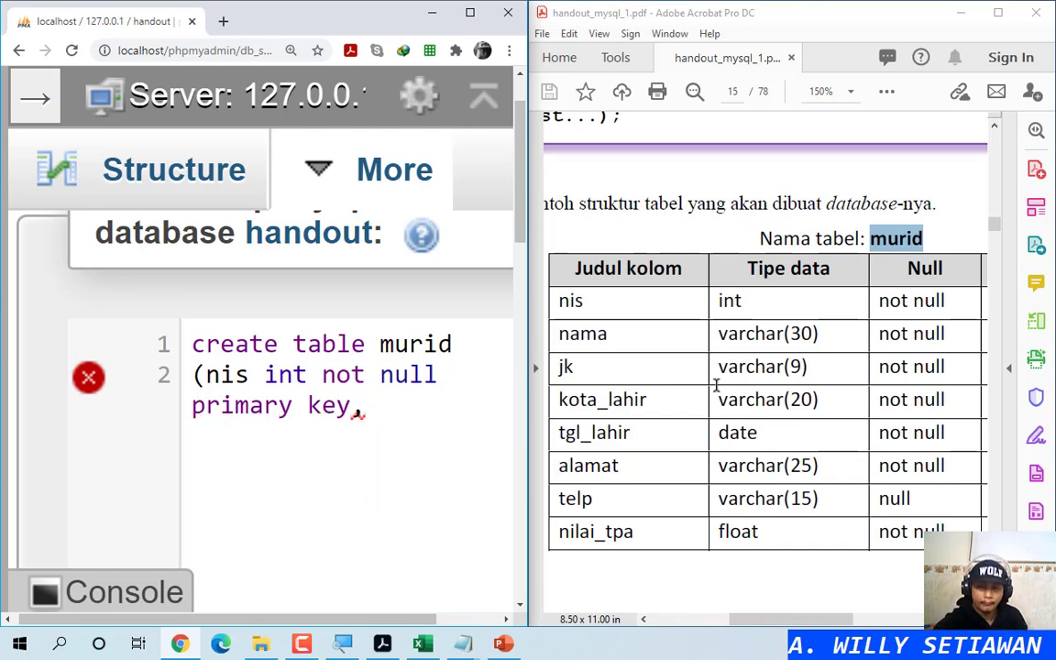
Step: Make the SQL query box taller and maximize the phpMyAdmin window, keeping the query in view
drag(284, 624, 360, 623)
scroll(469, 427, down, 3)
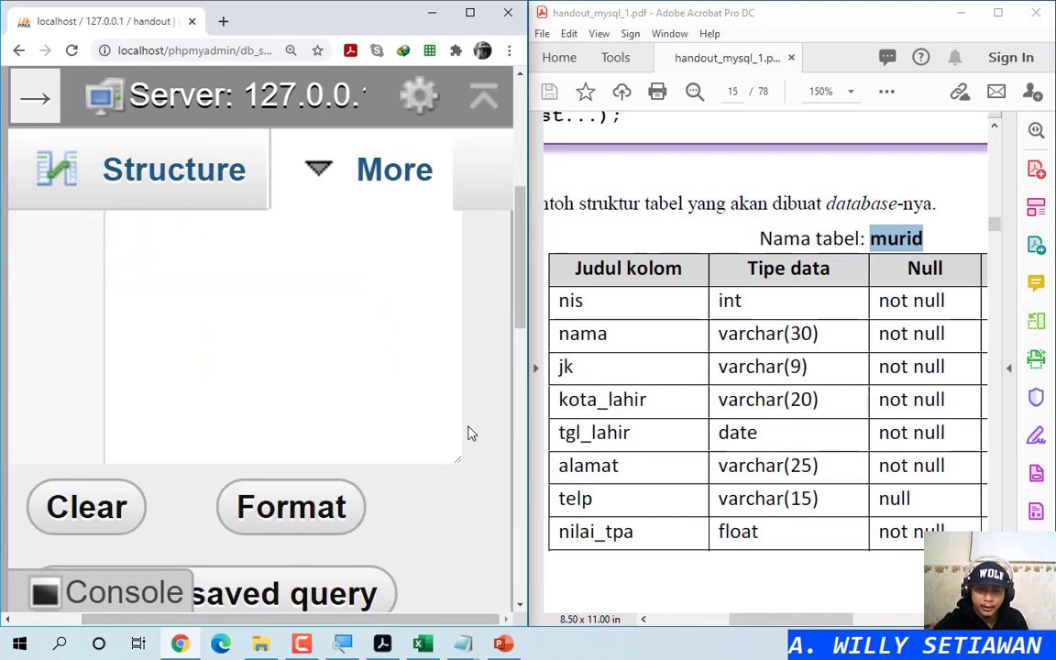
drag(468, 458, 524, 480)
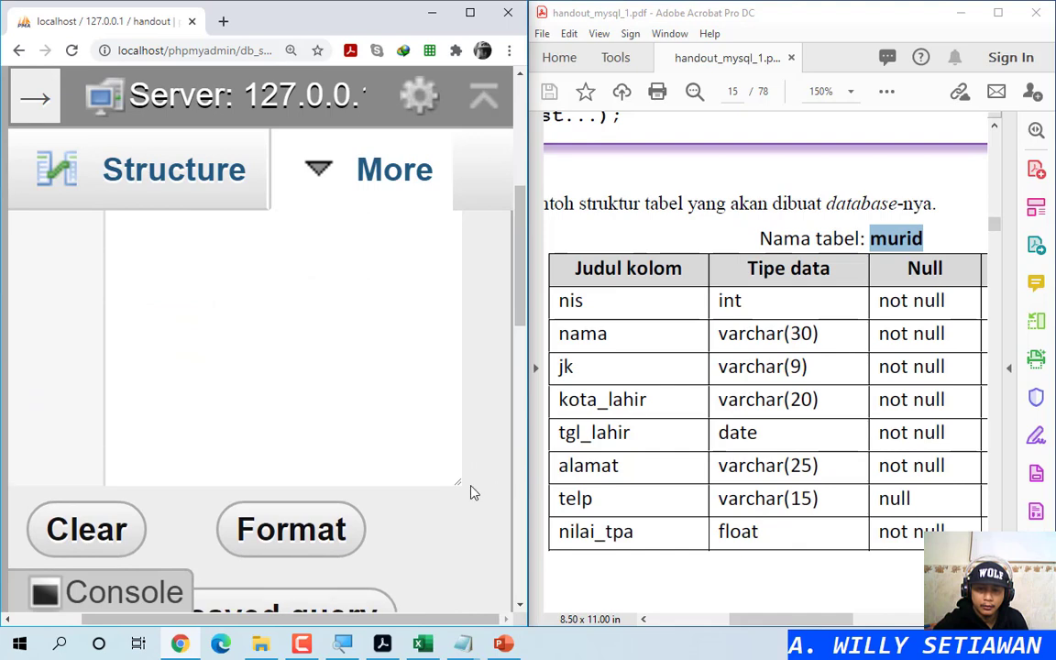
drag(459, 487, 472, 488)
scroll(470, 487, up, 3)
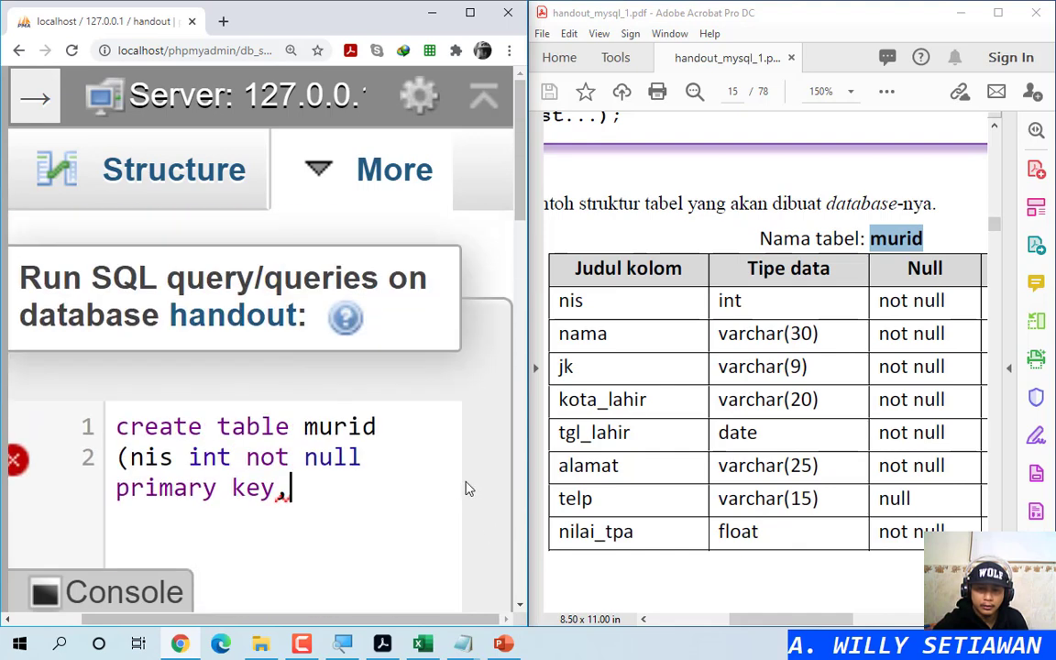
drag(528, 416, 602, 416)
scroll(512, 487, down, 3)
scroll(512, 486, down, 3)
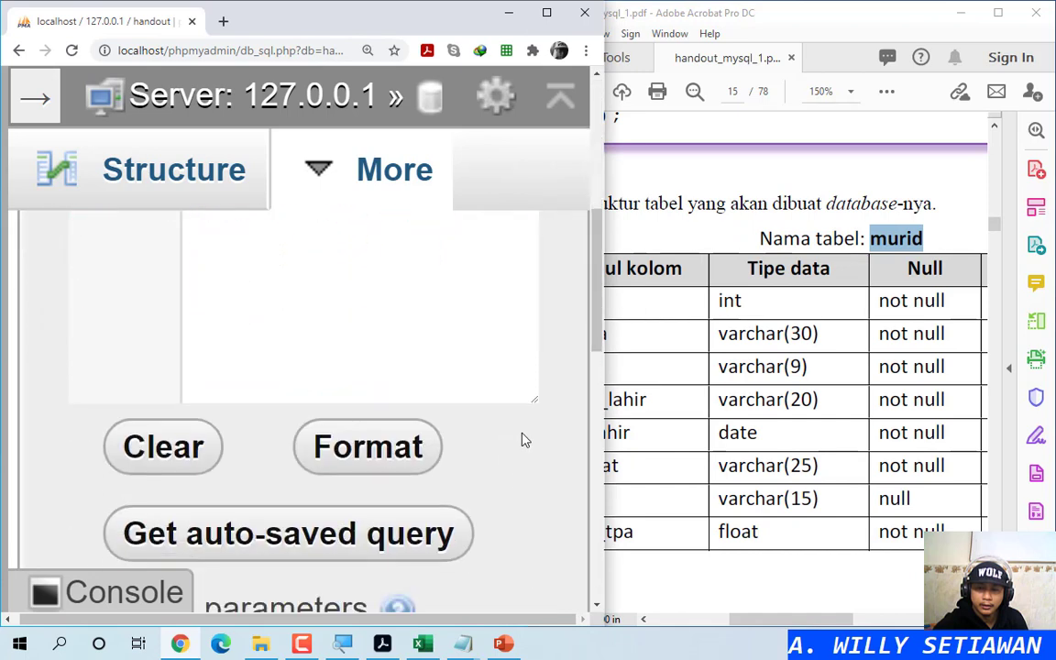
drag(529, 404, 536, 477)
click(546, 12)
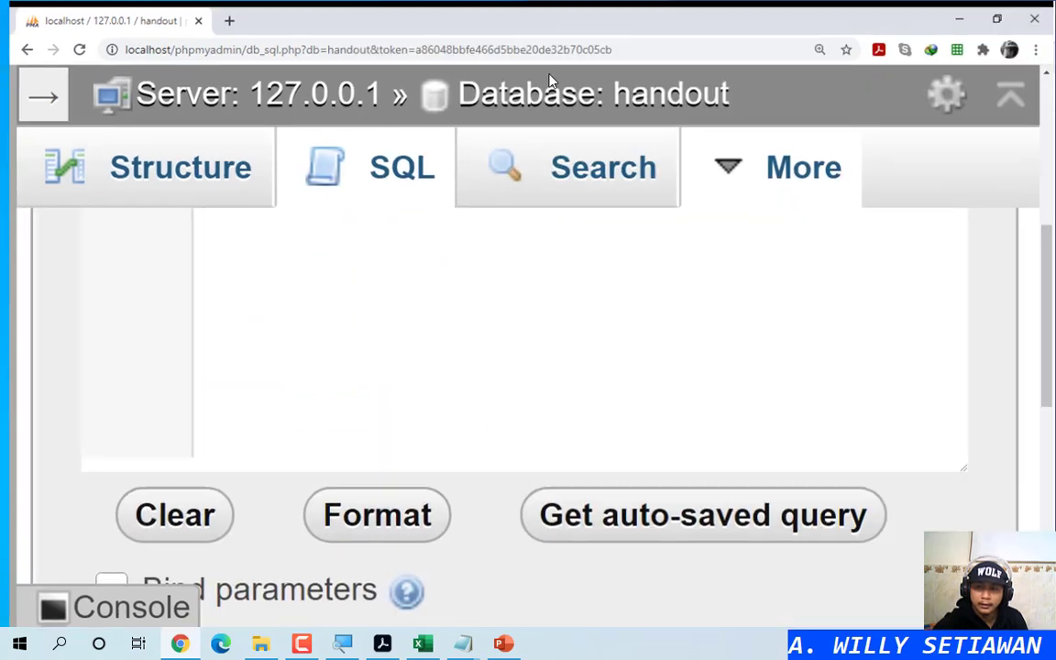
scroll(903, 455, up, 5)
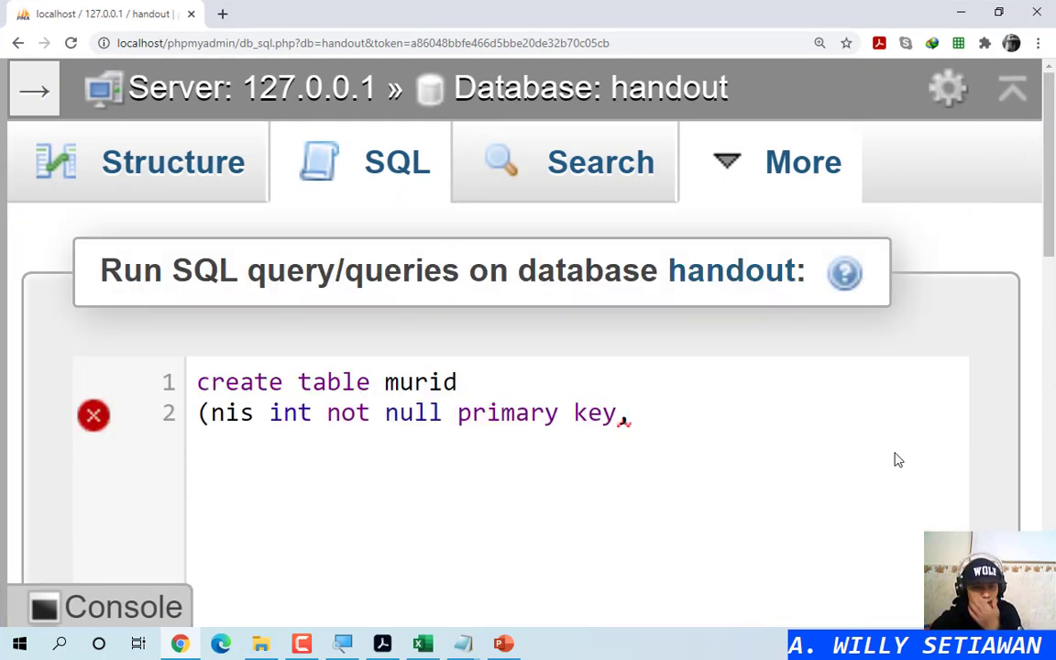
scroll(826, 433, down, 1)
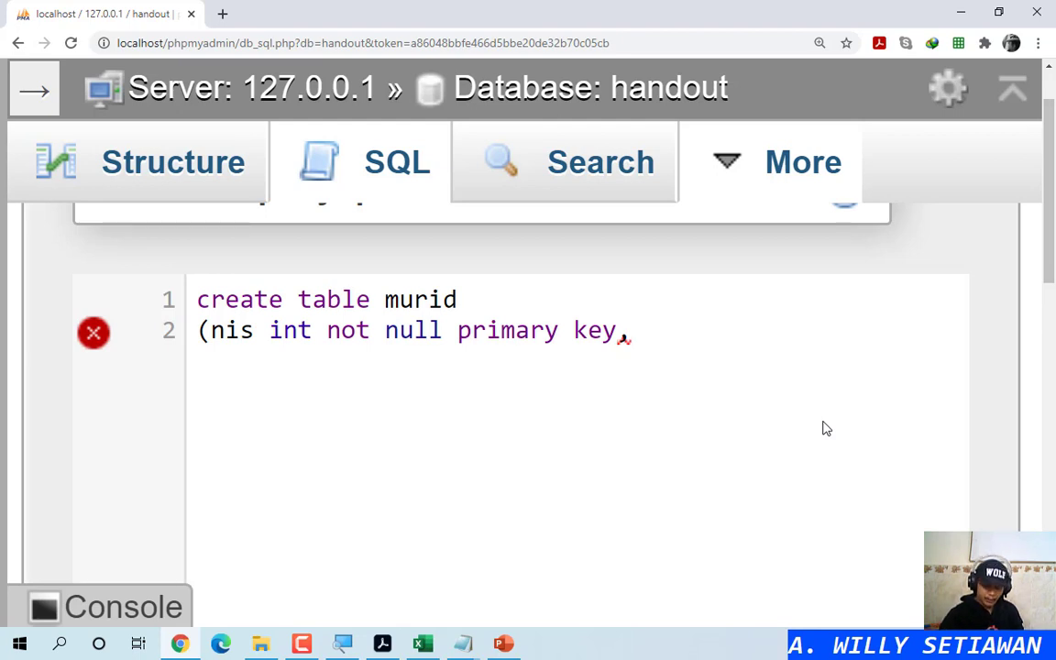
Step: Review the nis line by highlighting its column name, data type, not null and primary key parts in turn
key(Home)
key(Right)
key(ctrl+shift+Right)
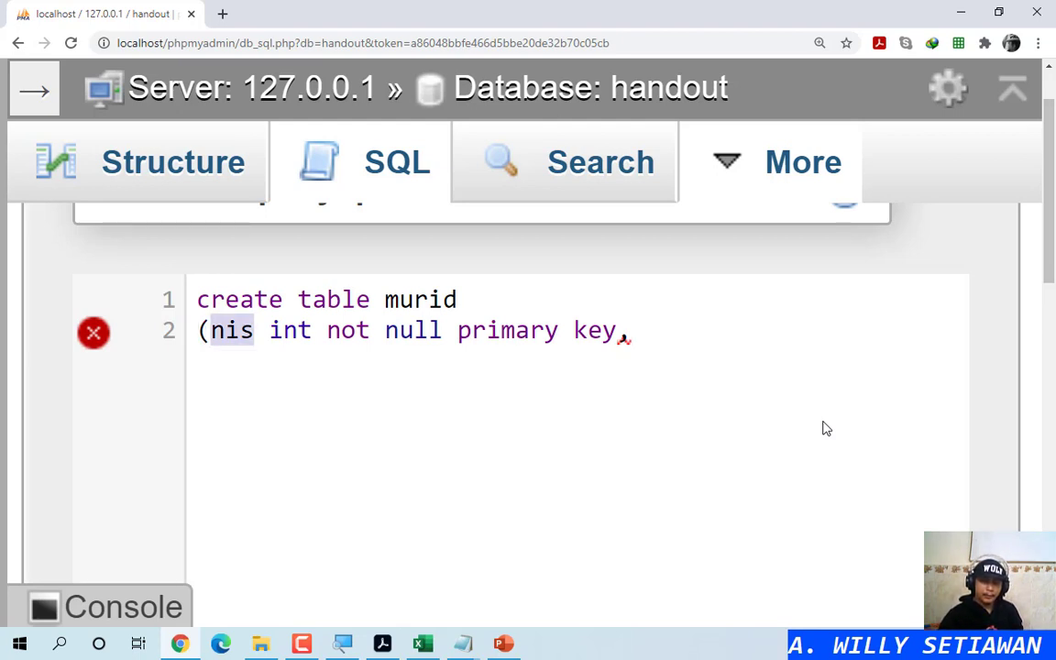
key(Right)
key(Right)
key(ctrl+shift+Right)
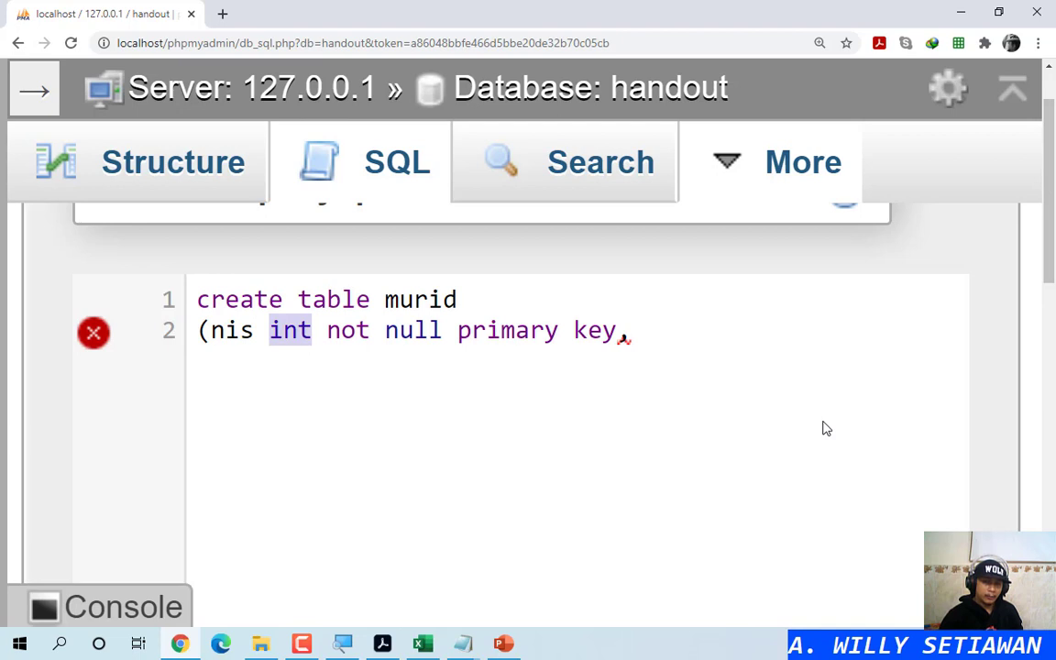
key(Right)
key(Right)
key(shift+Right)
key(shift+Right)
key(shift+Right)
key(shift+Right)
key(shift+Right)
key(shift+Right)
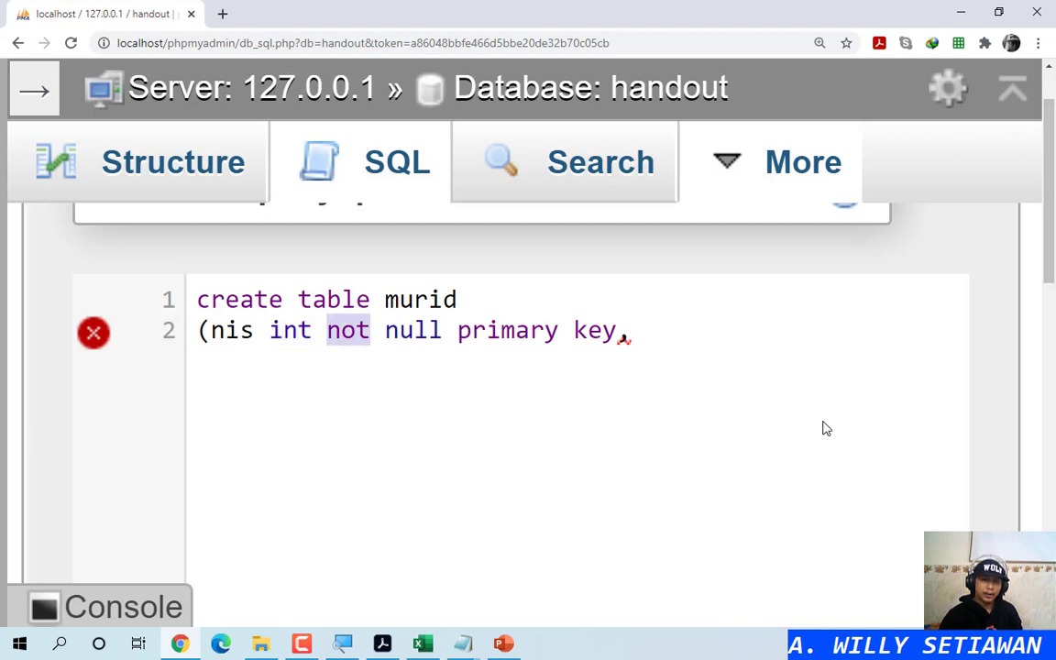
key(shift+Right)
key(shift+Right)
key(Right)
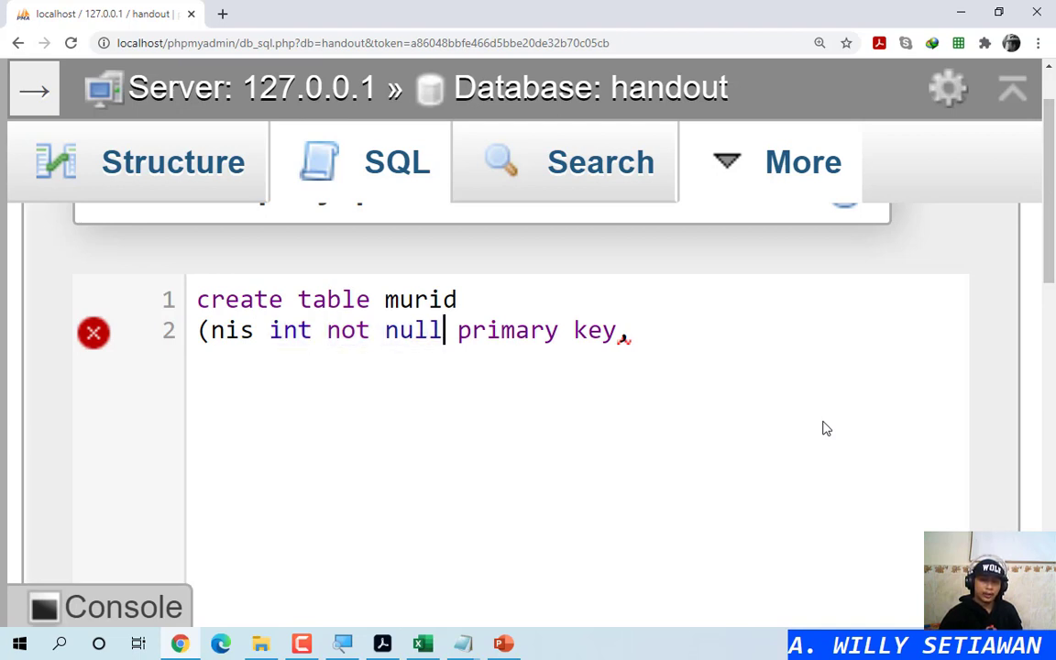
key(Right)
key(ctrl+shift+Right)
key(ctrl+shift+Right)
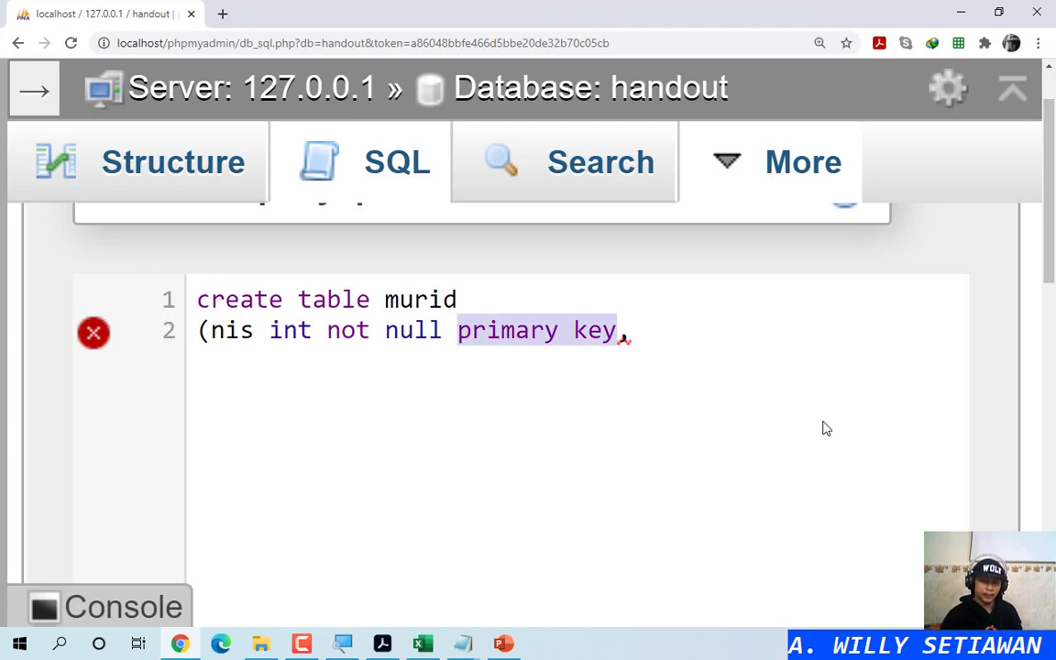
key(End)
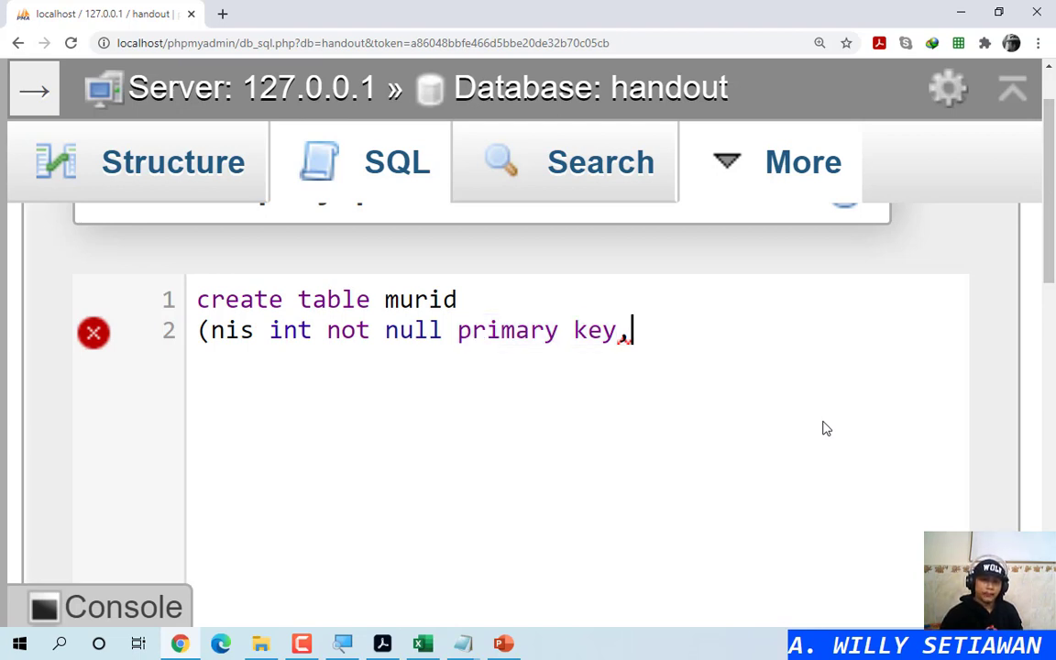
Step: Check the handout's column list and add a second column line, nama varchar(30) not null, ending with a comma
key(Return)
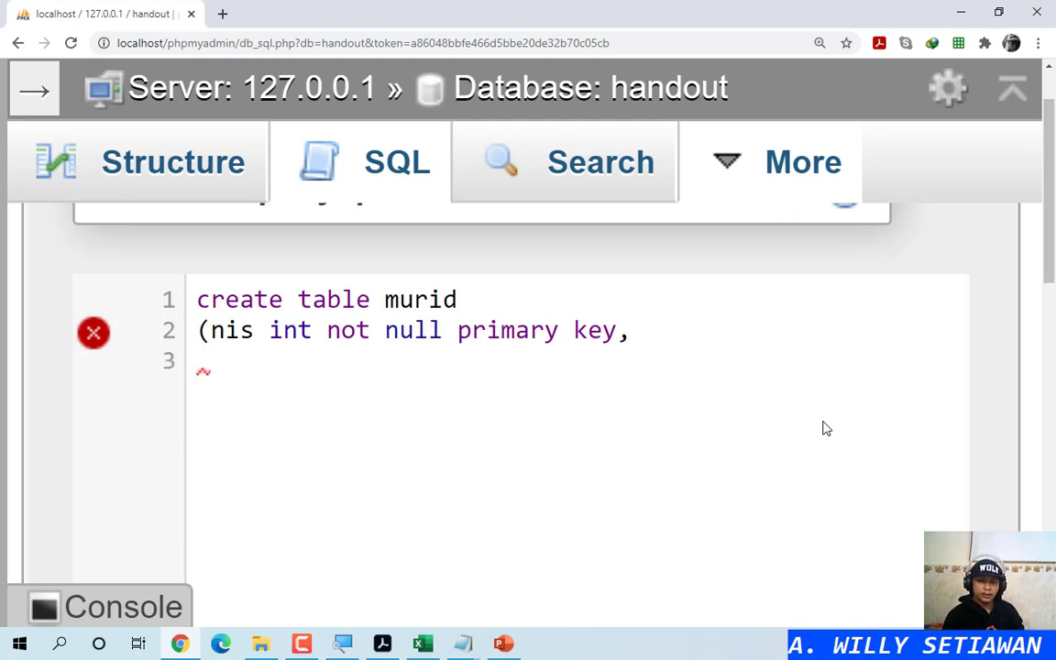
key(alt+Tab)
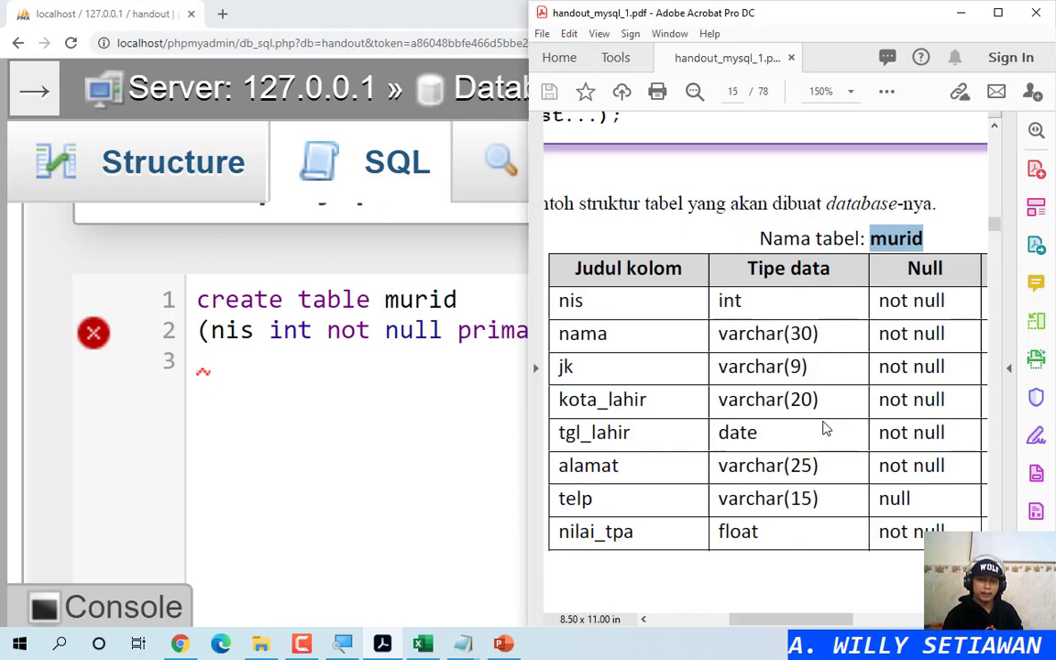
key(alt+Tab)
text(nama)
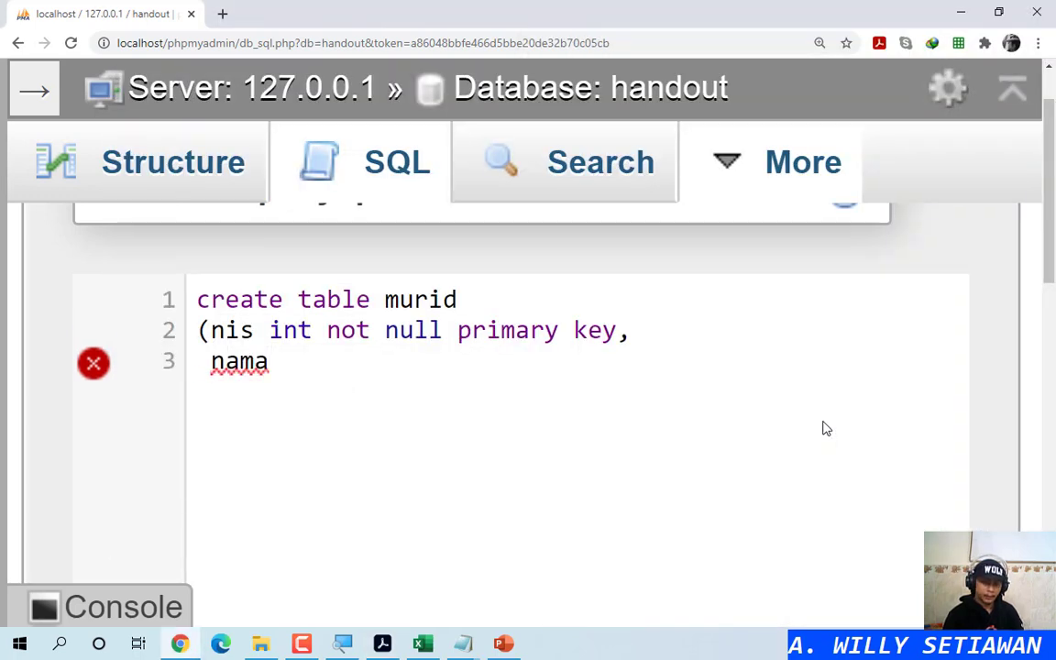
text( va)
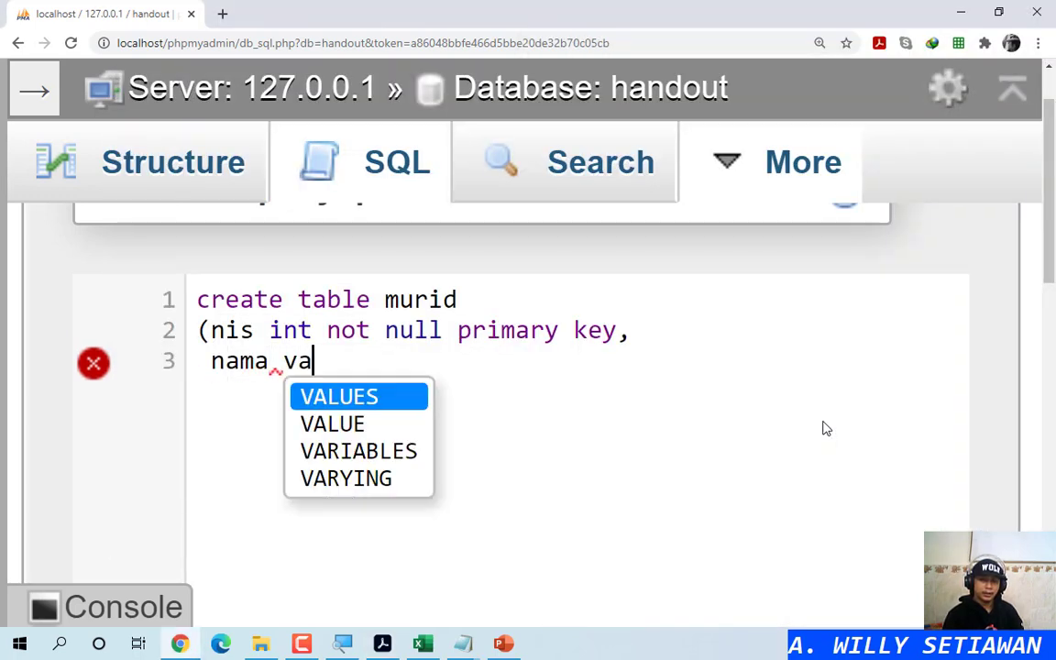
text(rchar(30))
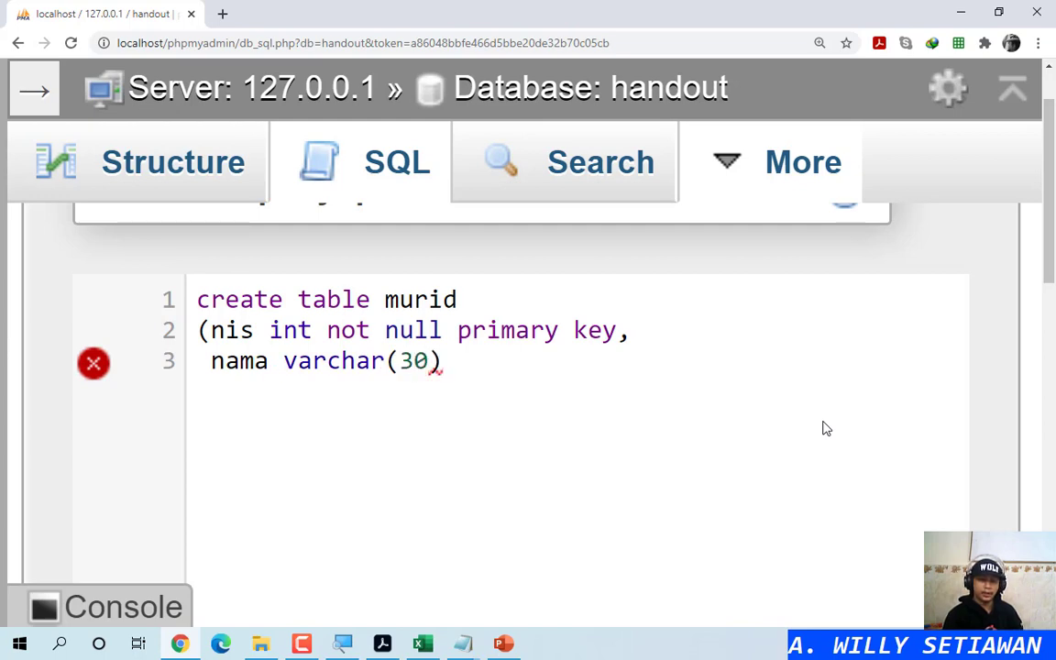
key(alt+Tab)
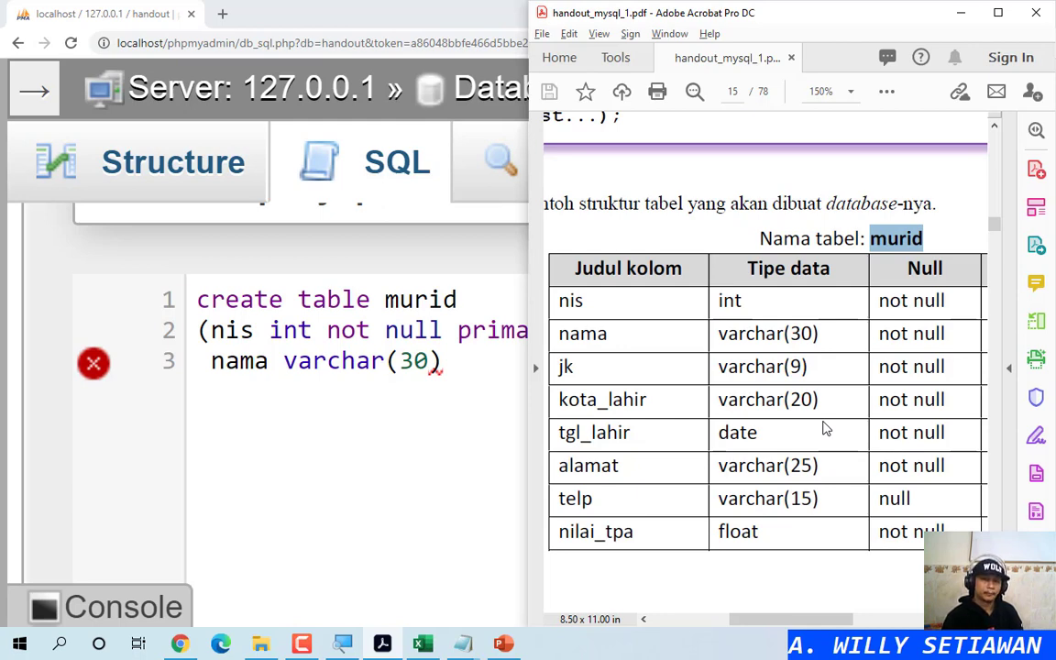
key(alt+Tab)
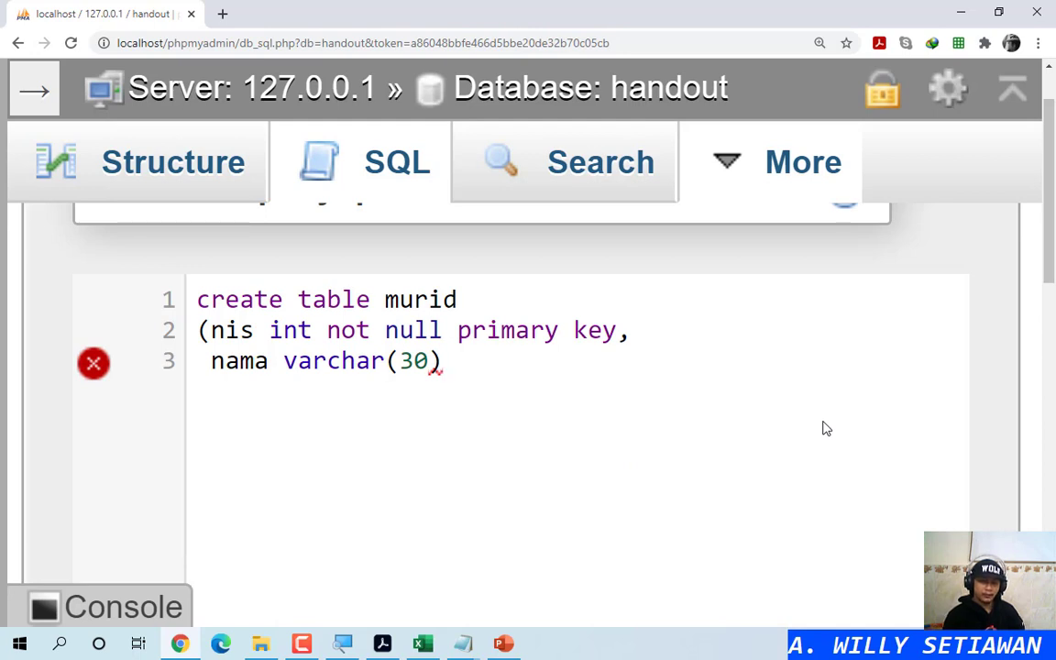
text(not null)
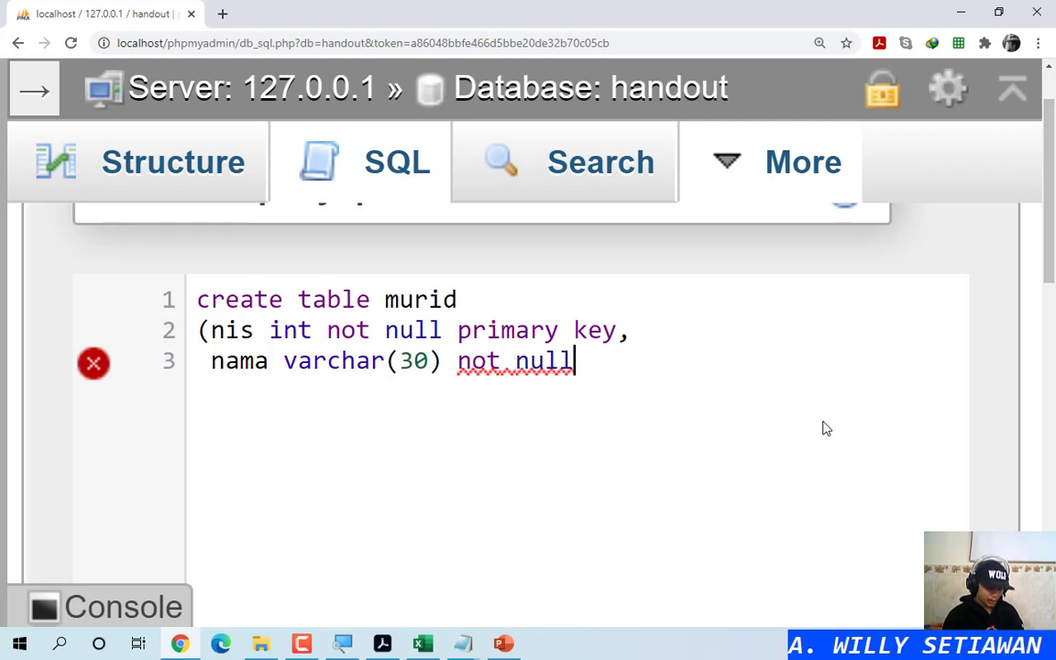
text(,)
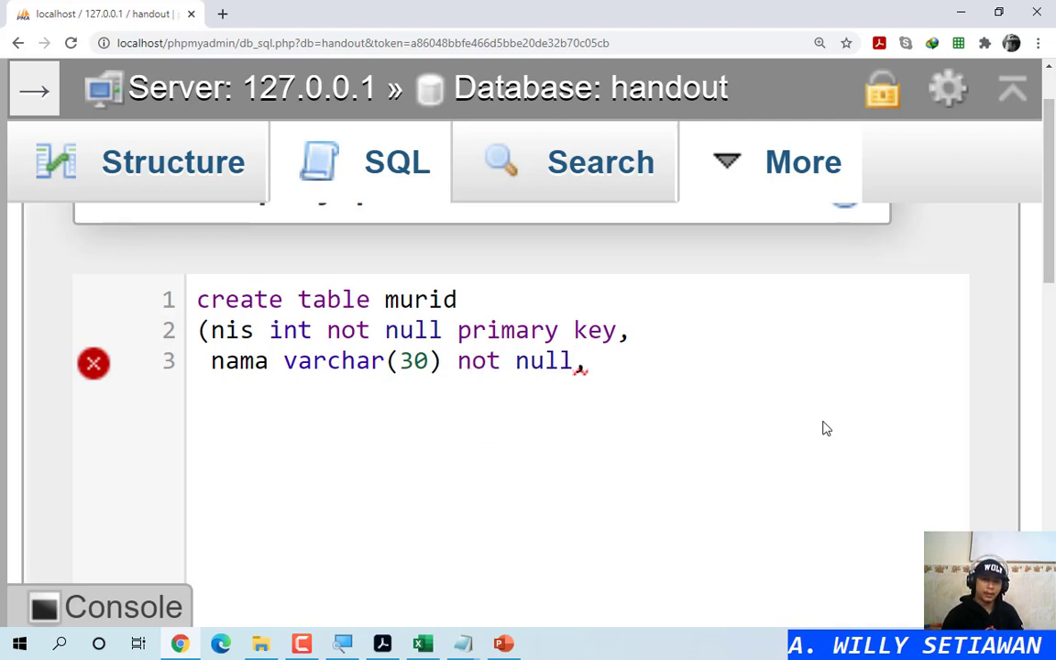
Step: Look up the next column in the handout and add the line jk varchar(9) not null with a closing comma
key(Return)
key(alt+Tab)
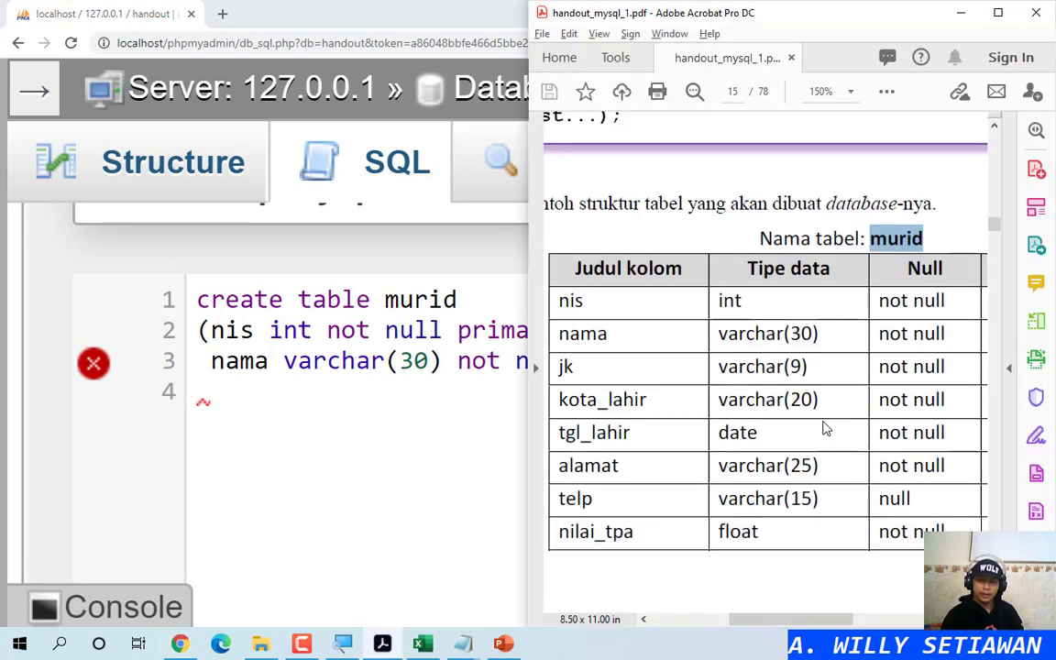
key(alt+Tab)
key(alt+Tab)
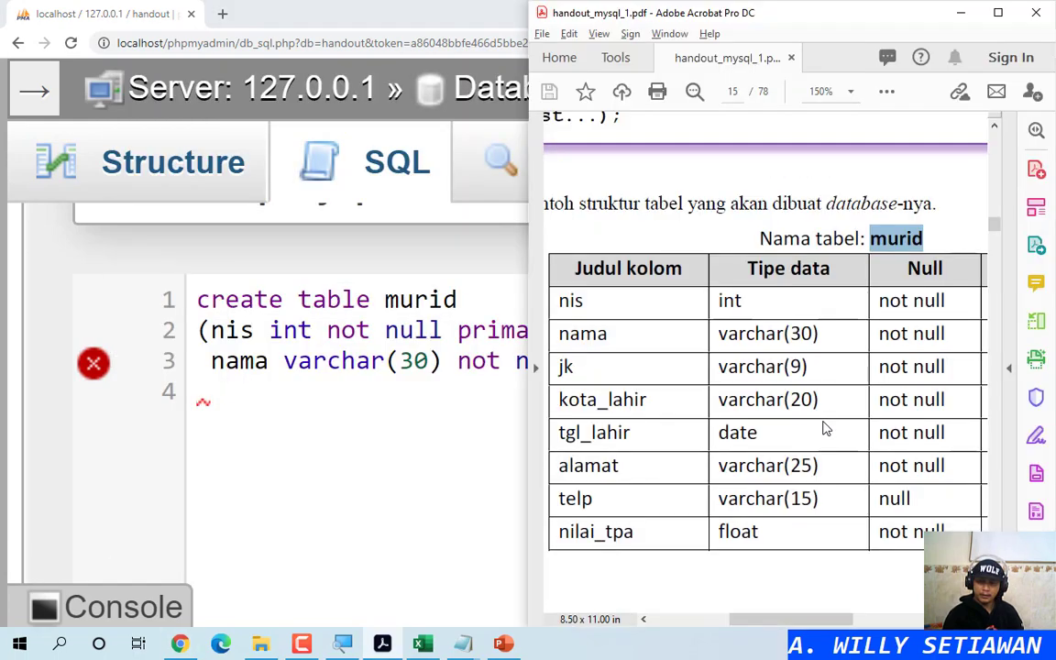
key(alt+Tab)
text(jk )
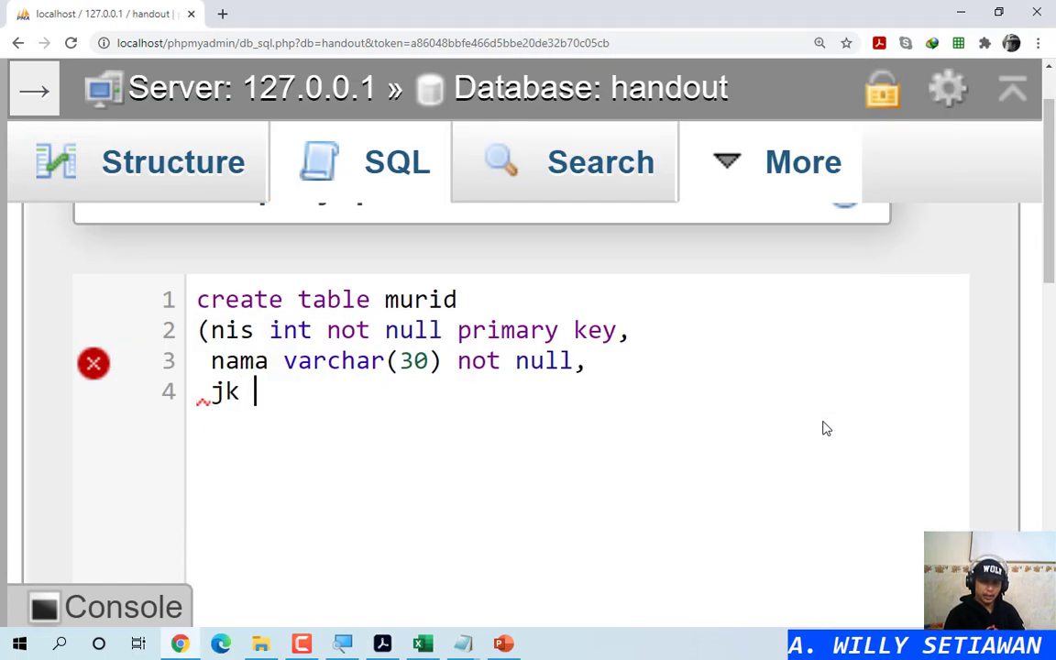
text(varchar()
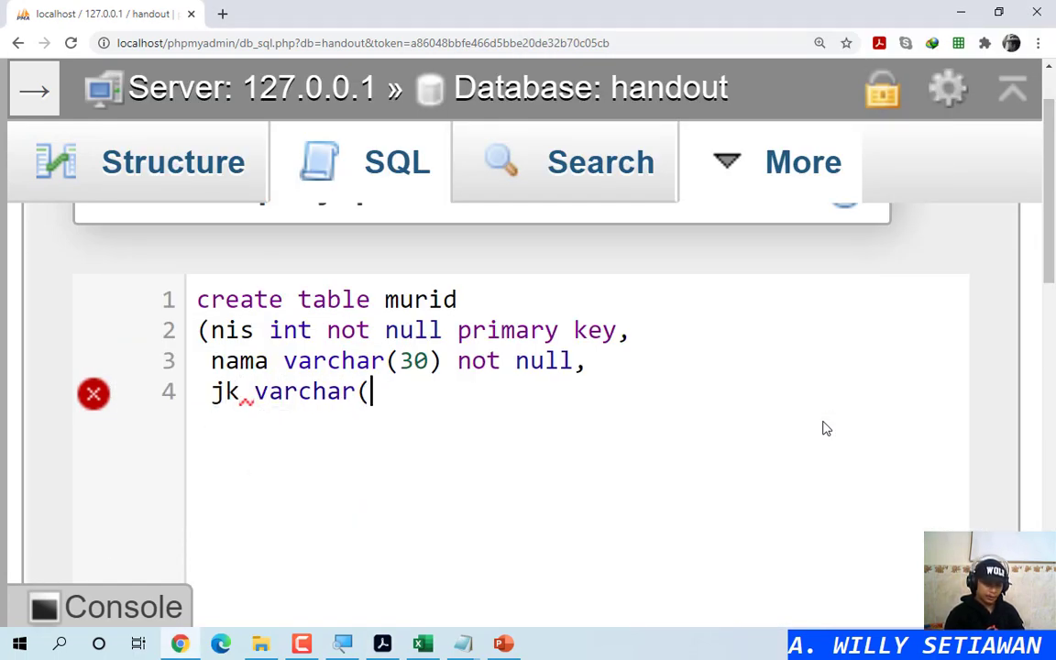
text(9) not n)
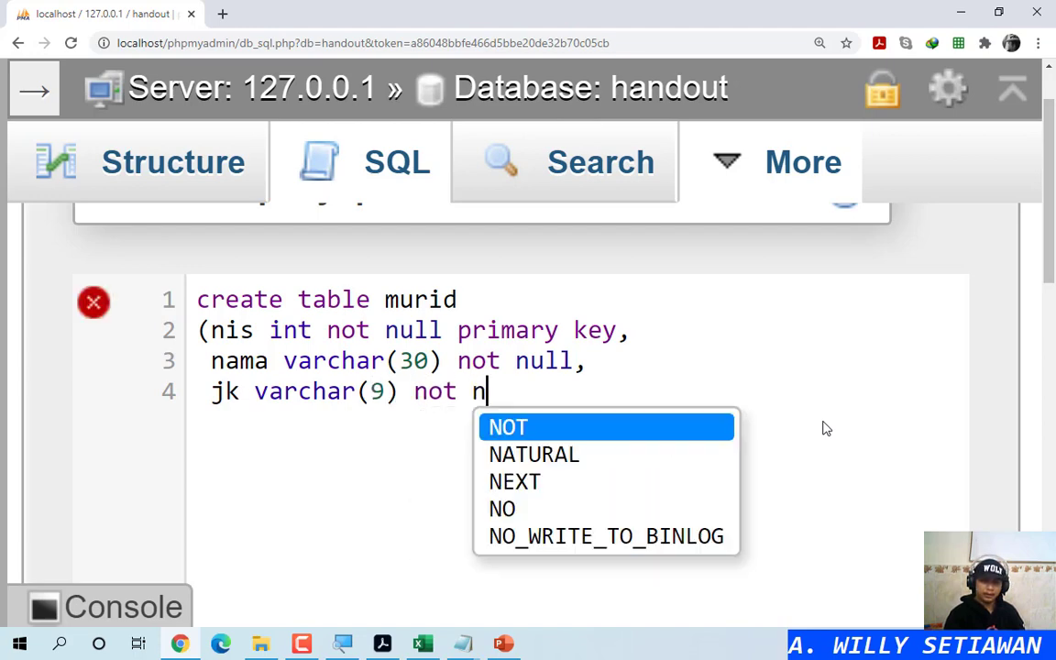
text(ull,)
Step: Add the kota_lahir column on a new line as varchar(20) not null with a comma, checking its length in the handout
key(Return)
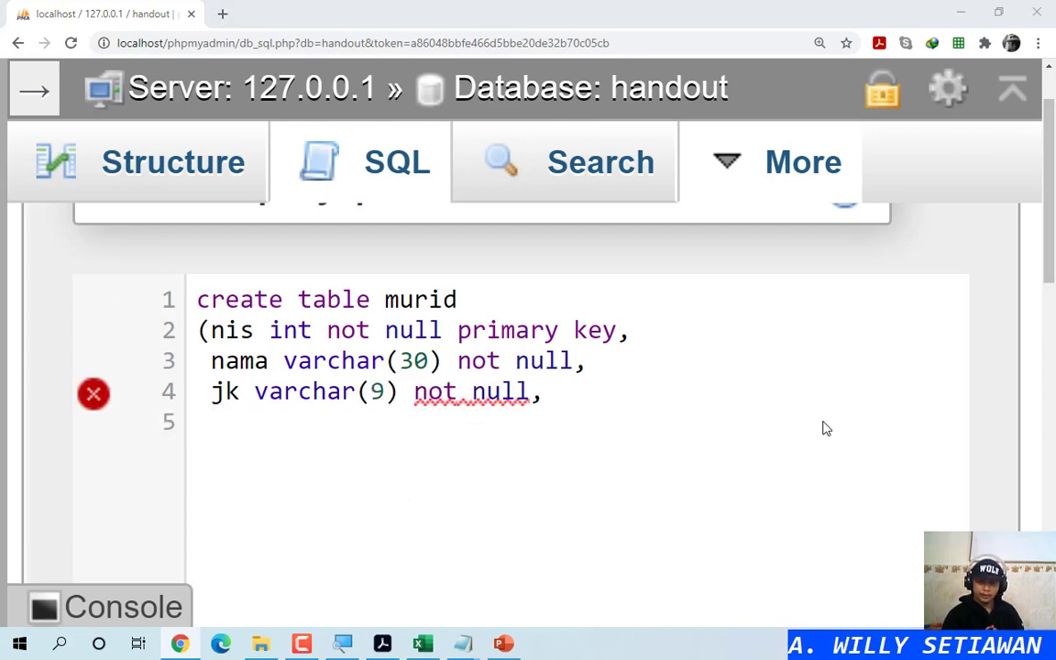
key(alt+Tab)
key(alt+Tab)
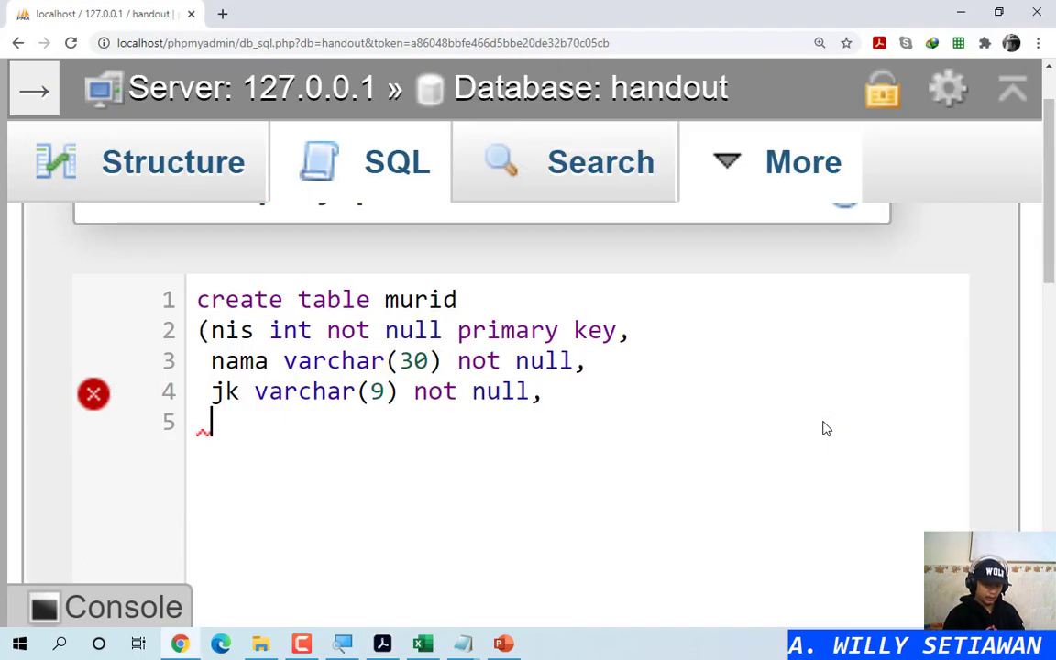
text(kota_la)
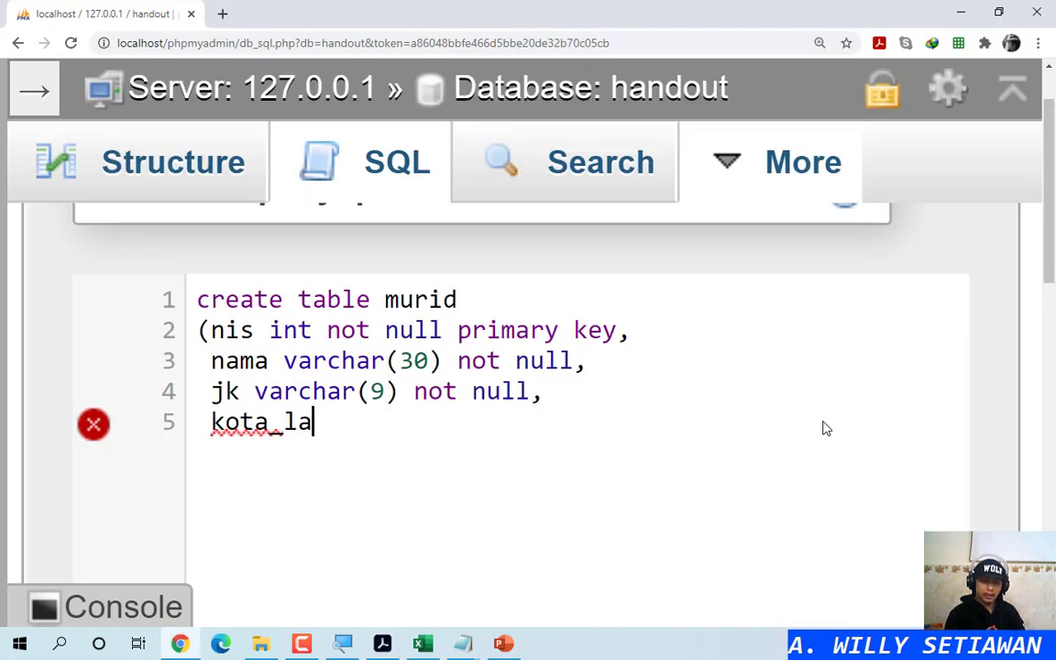
text(hir varchar()
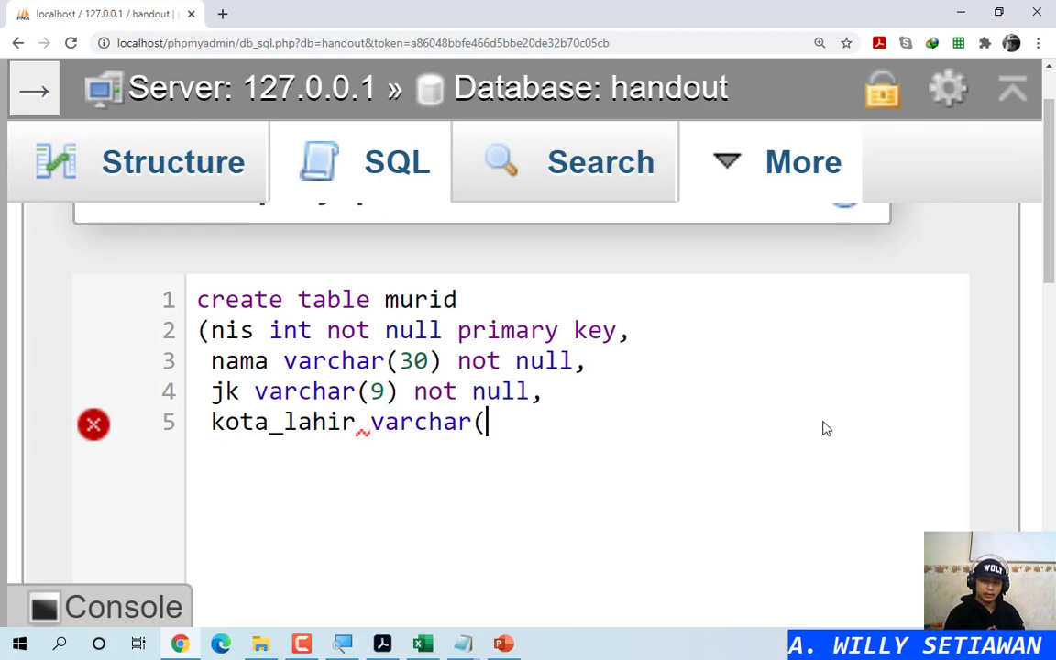
key(alt+Tab)
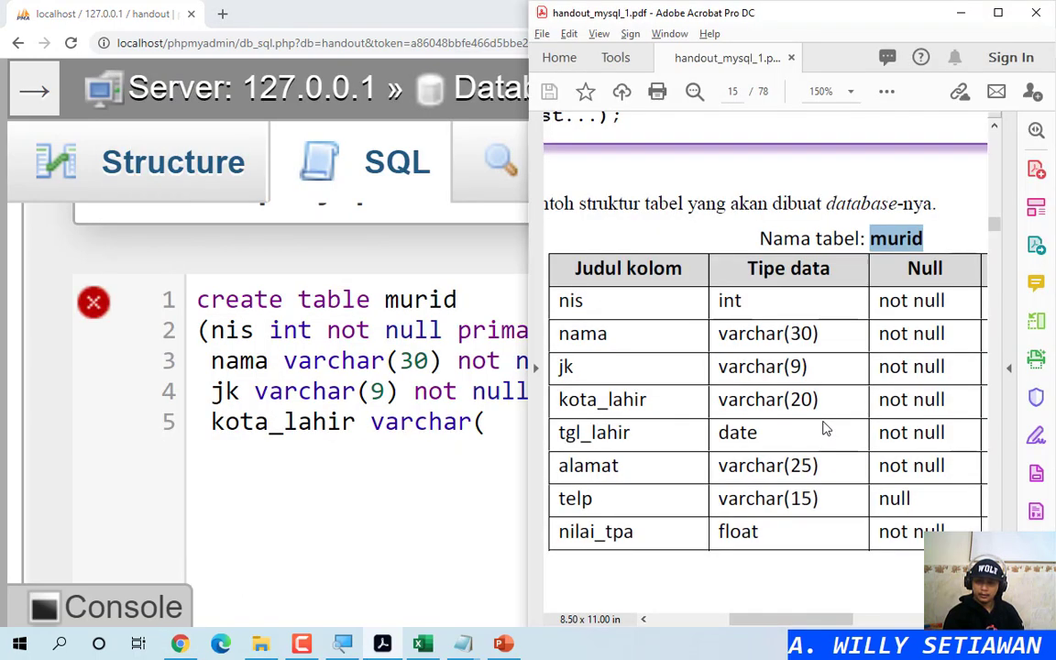
key(alt+Tab)
text(2)
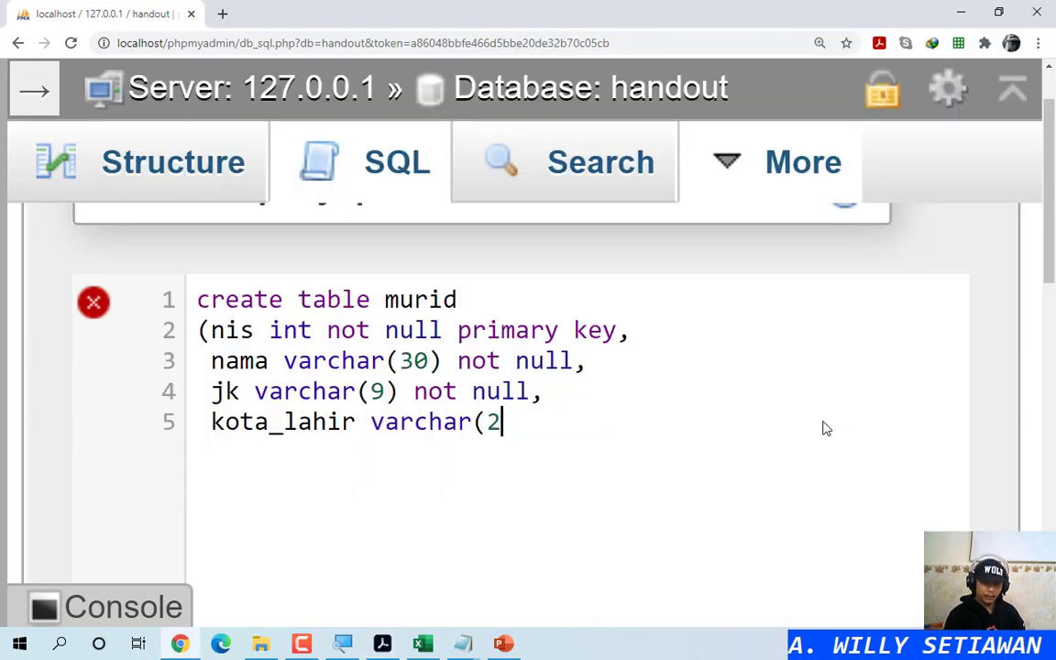
text(0) not null)
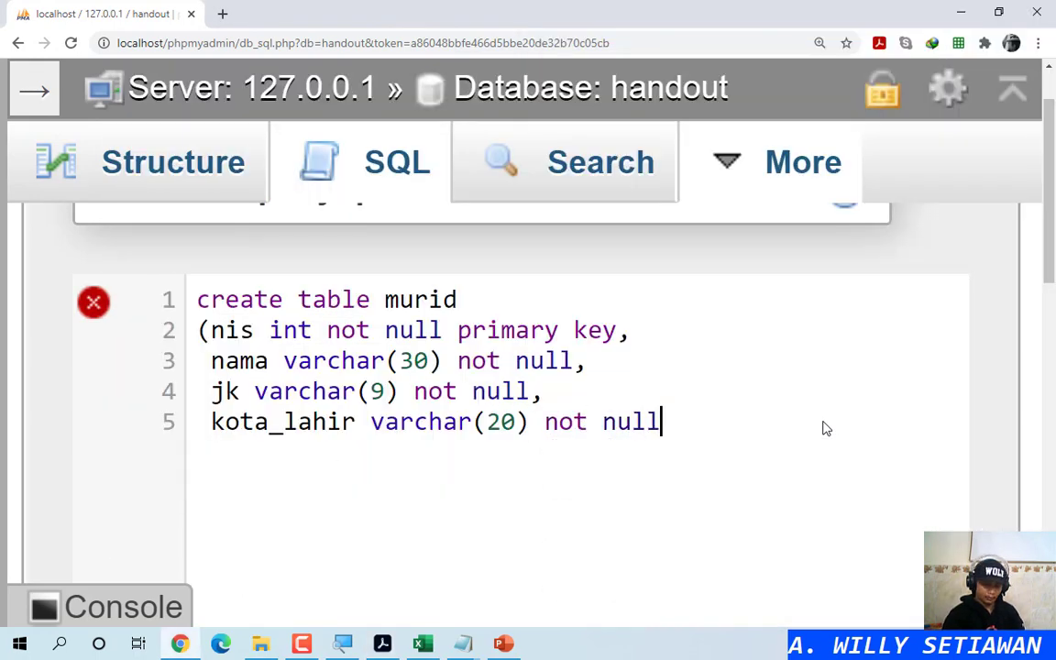
text(,)
Step: Look up the next handout column and enter tgl_lahir on a new line with varchar as its data type
key(Return)
key(alt+Tab)
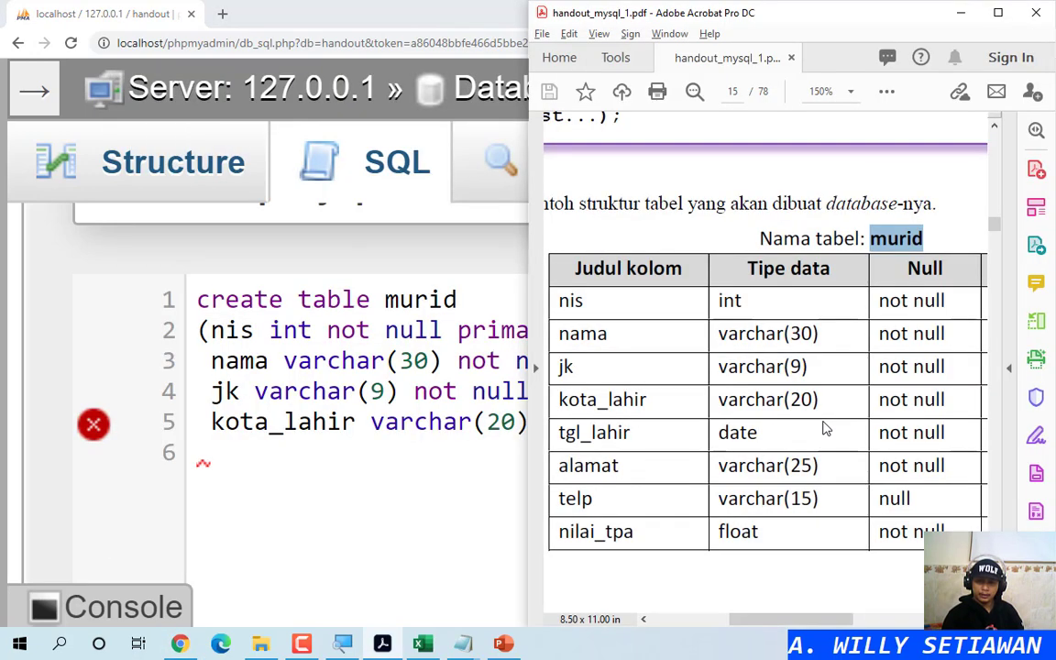
key(alt+Tab)
text(tgl_lahir v)
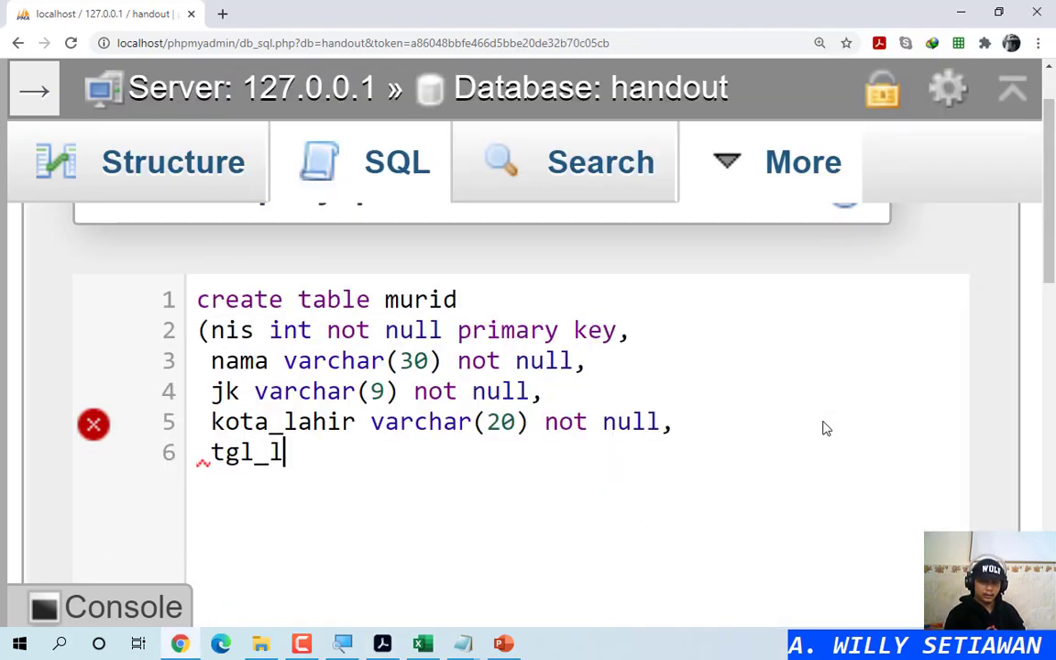
text(har()
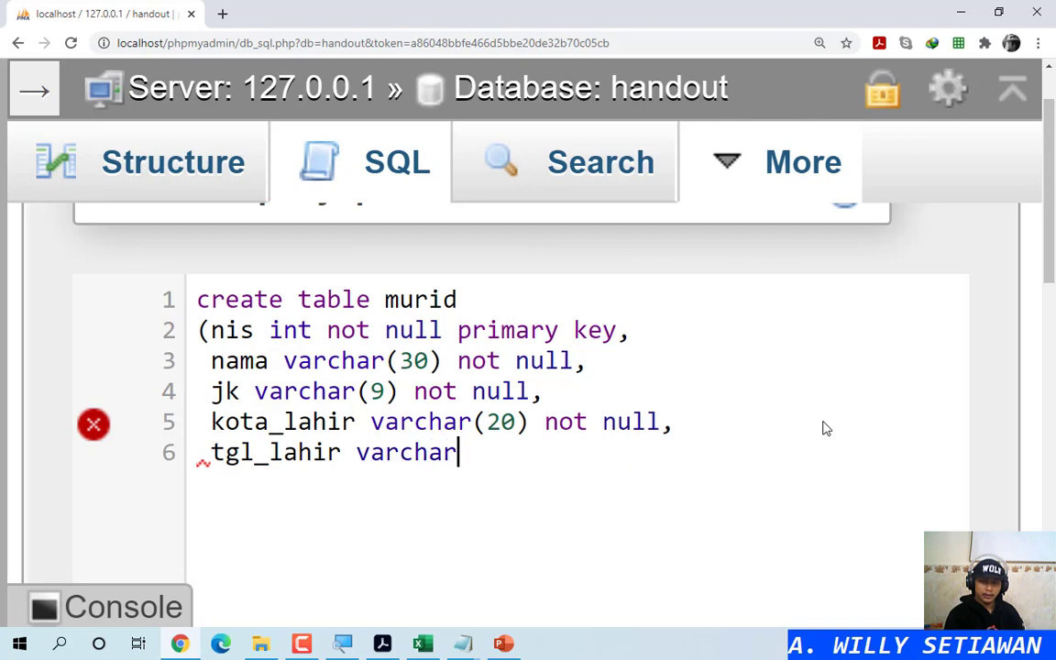
Step: Recheck the handout, change the tgl_lahir data type to date, and complete the line with not null and a comma
key(alt+Tab)
key(alt+Tab)
key(BackSpace)
key(BackSpace)
key(BackSpace)
key(BackSpace)
key(BackSpace)
key(BackSpace)
key(BackSpace)
key(BackSpace)
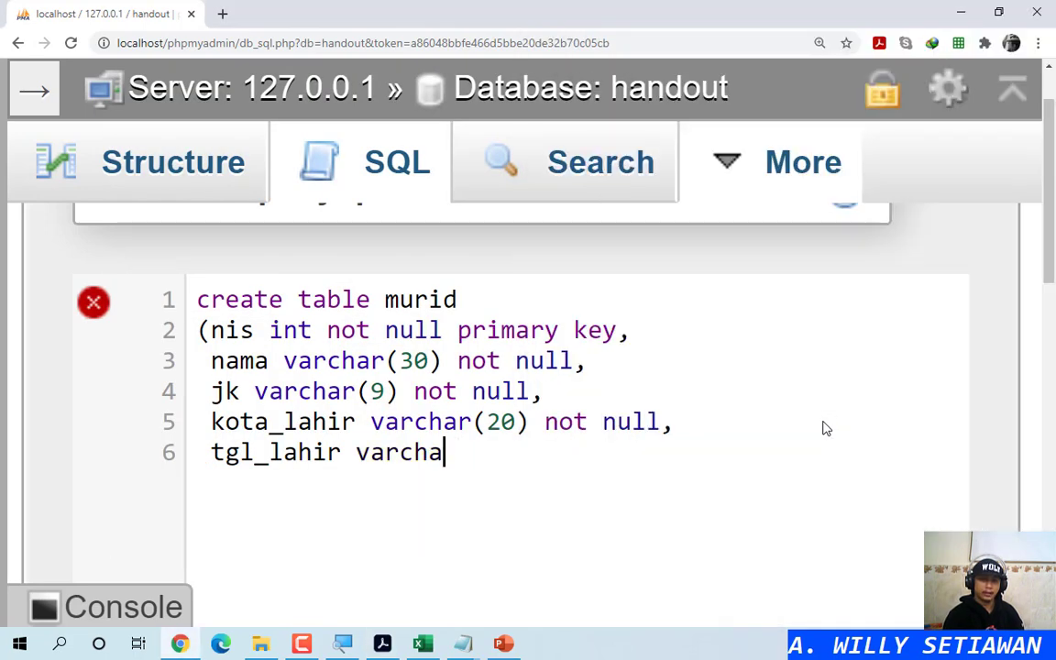
text(date)
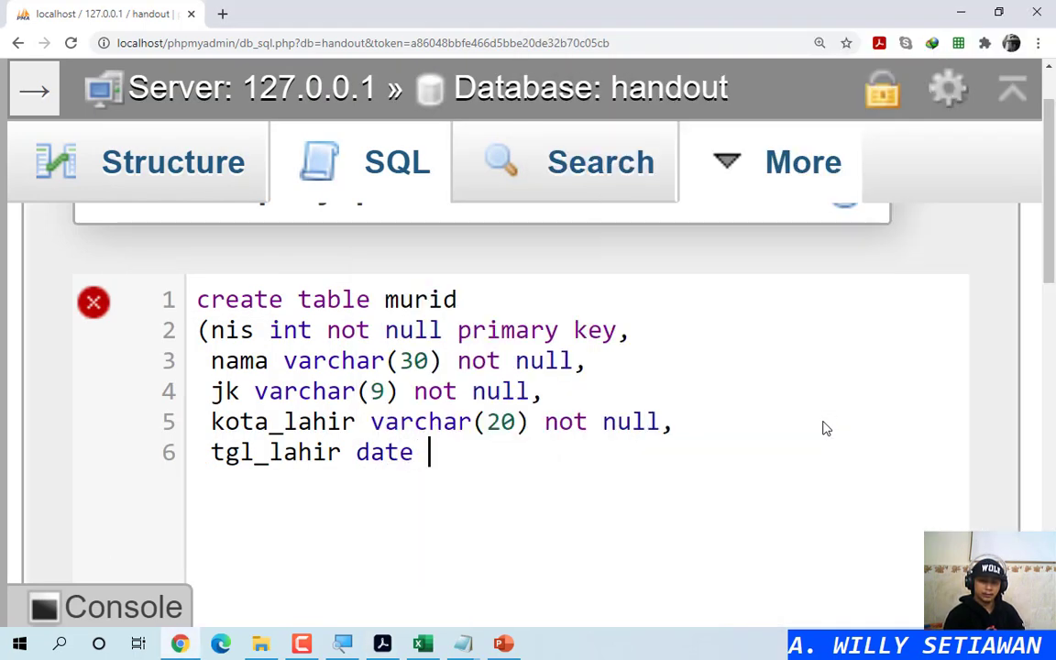
text( not null,)
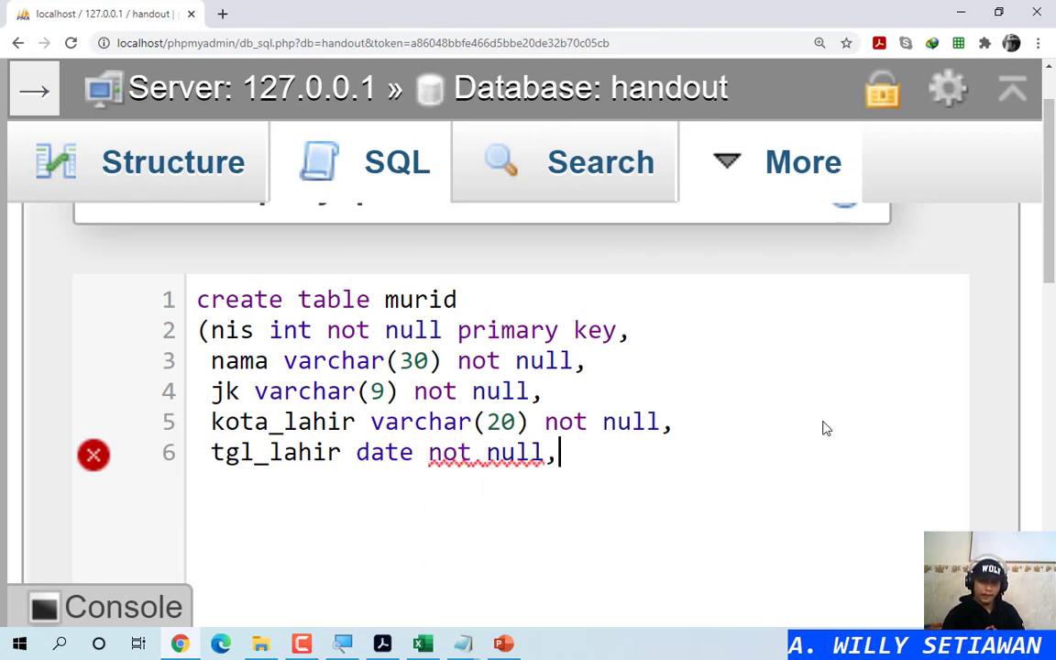
Step: Add the alamat column on a new line as varchar(25) not null with a comma, following the handout
key(Return)
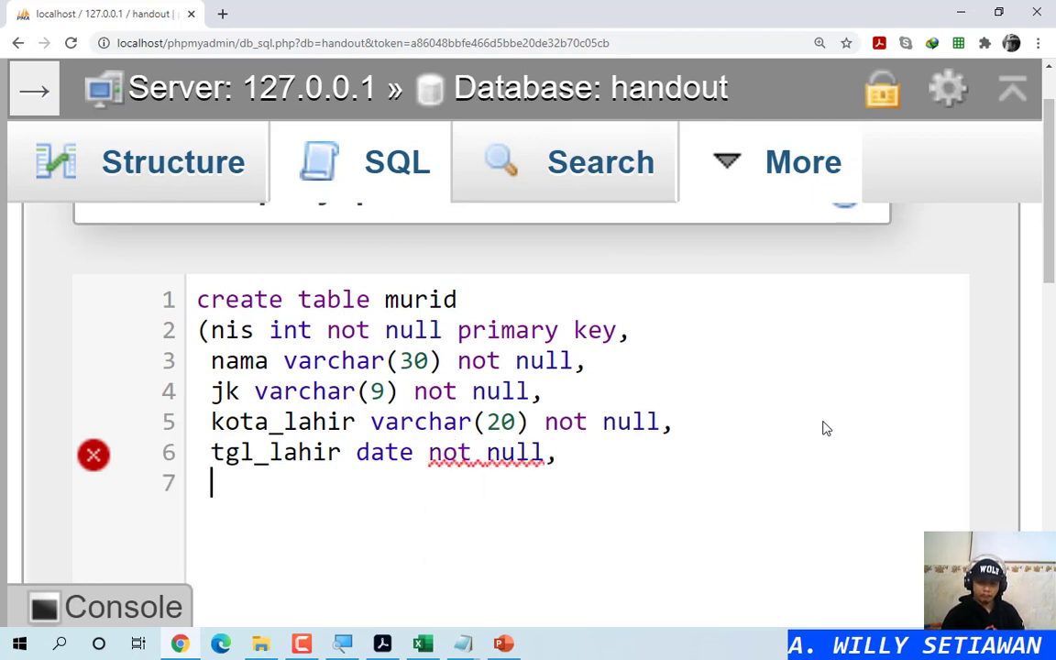
key(alt+Tab)
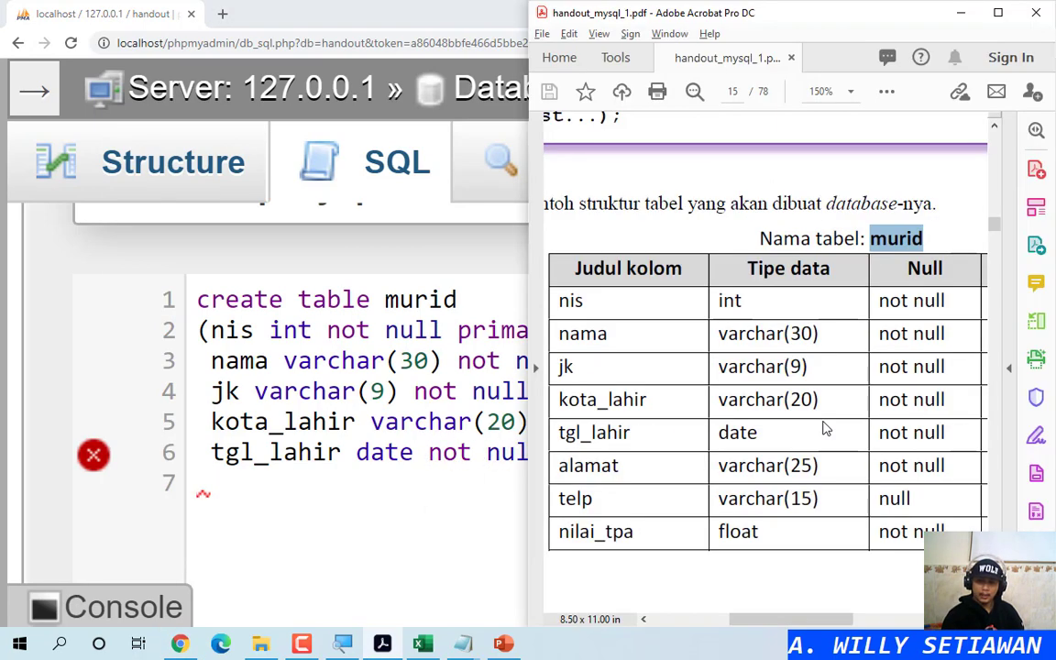
key(alt+Tab)
text(alamat )
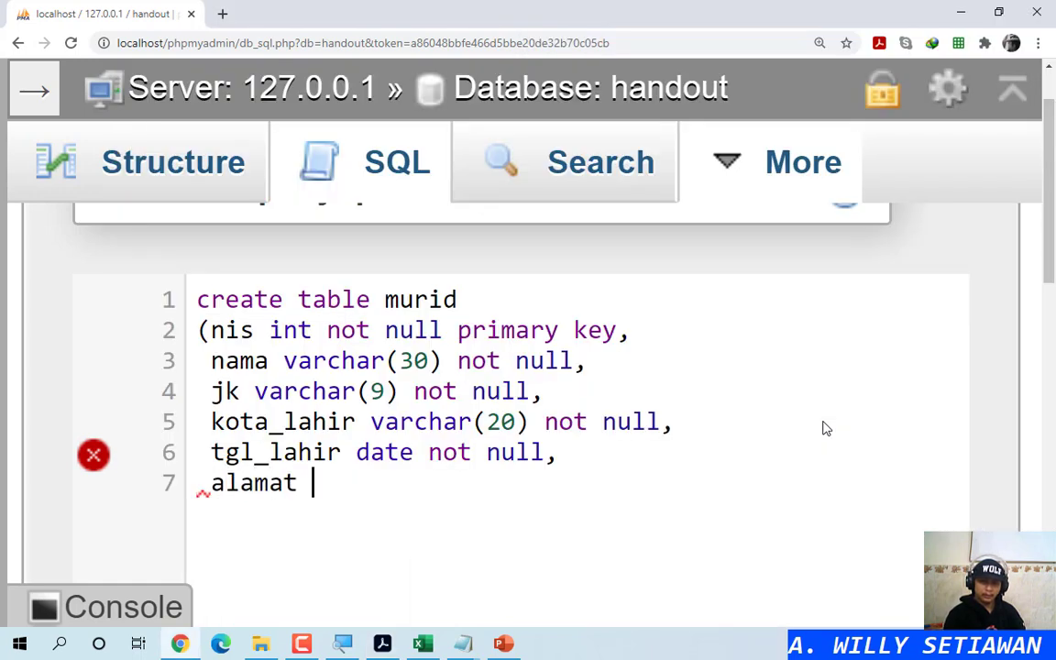
text(varchar()
key(alt+Tab)
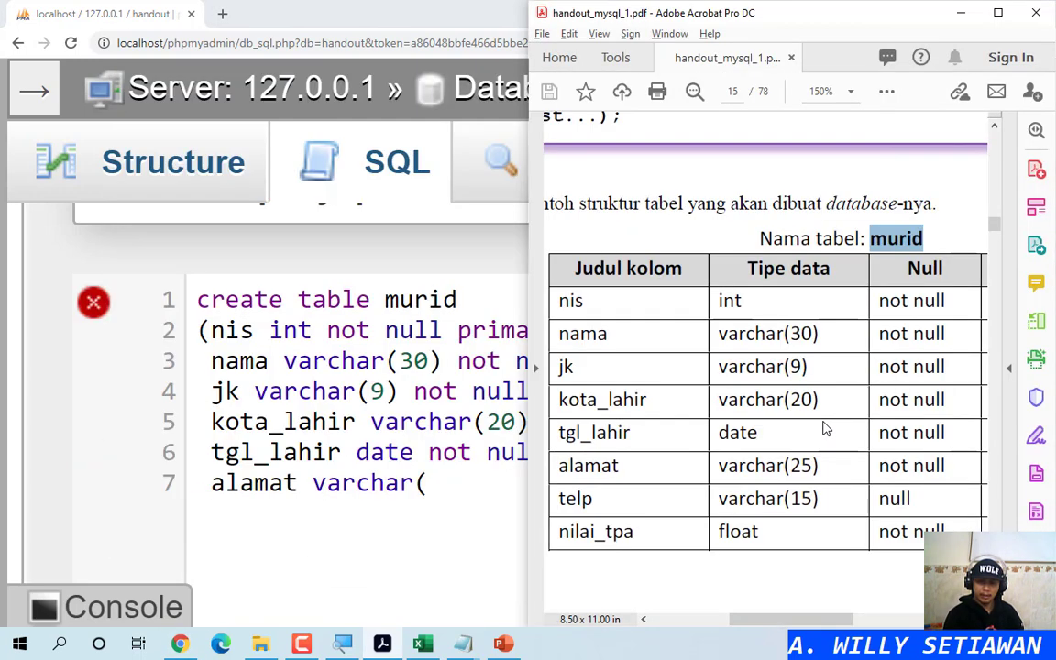
key(alt+Tab)
text(25)
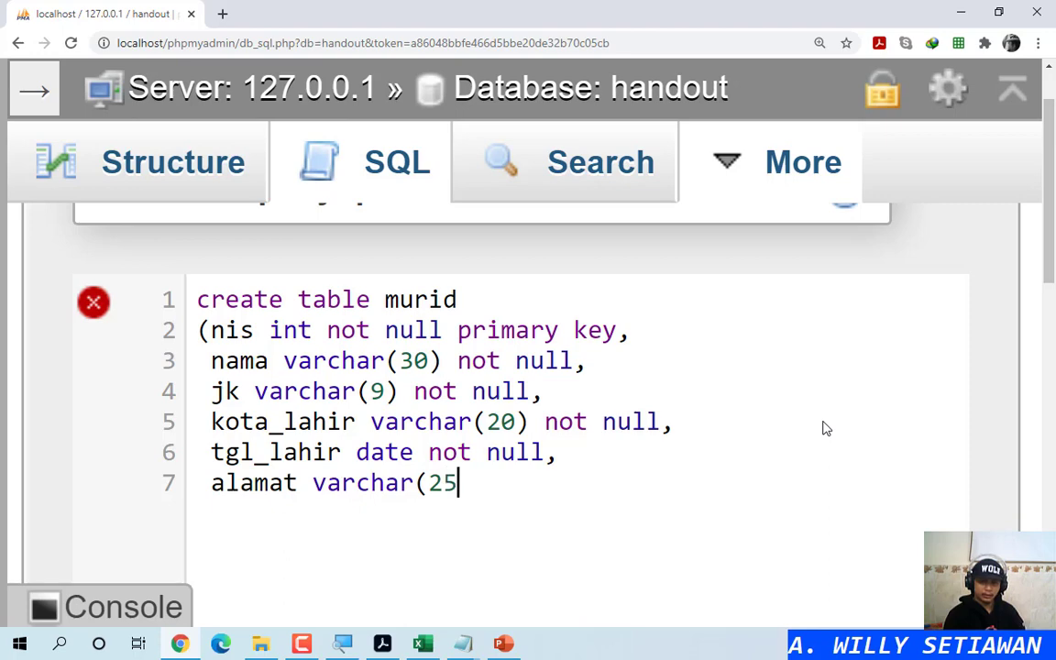
text() not null,)
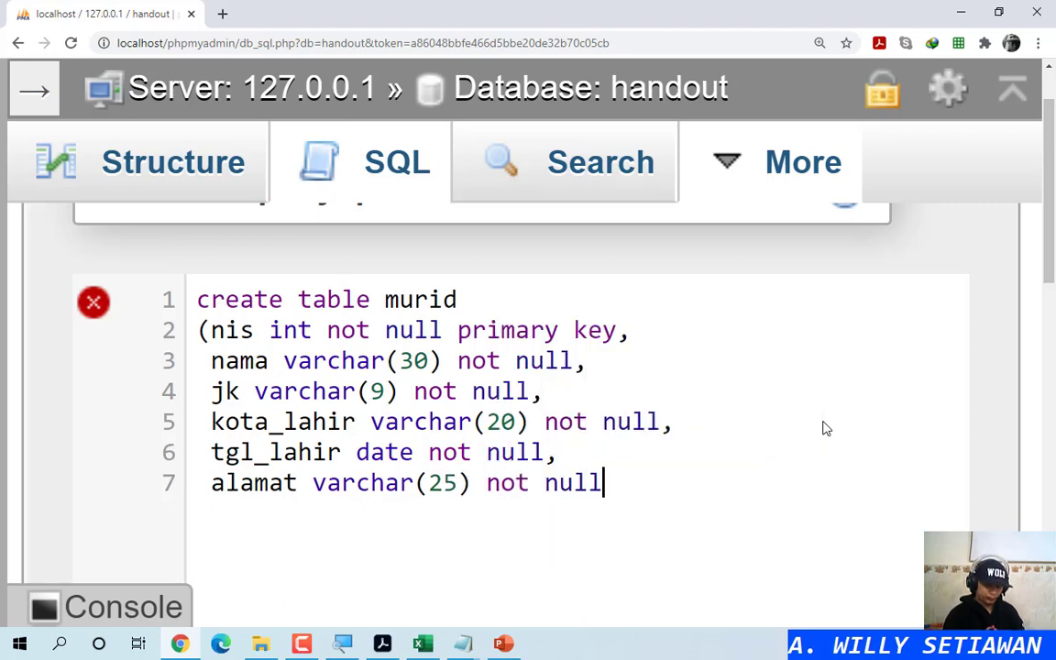
Step: Add the telp column on a new line of the murid query with data type varchar(15)
key(Return)
text(telp )
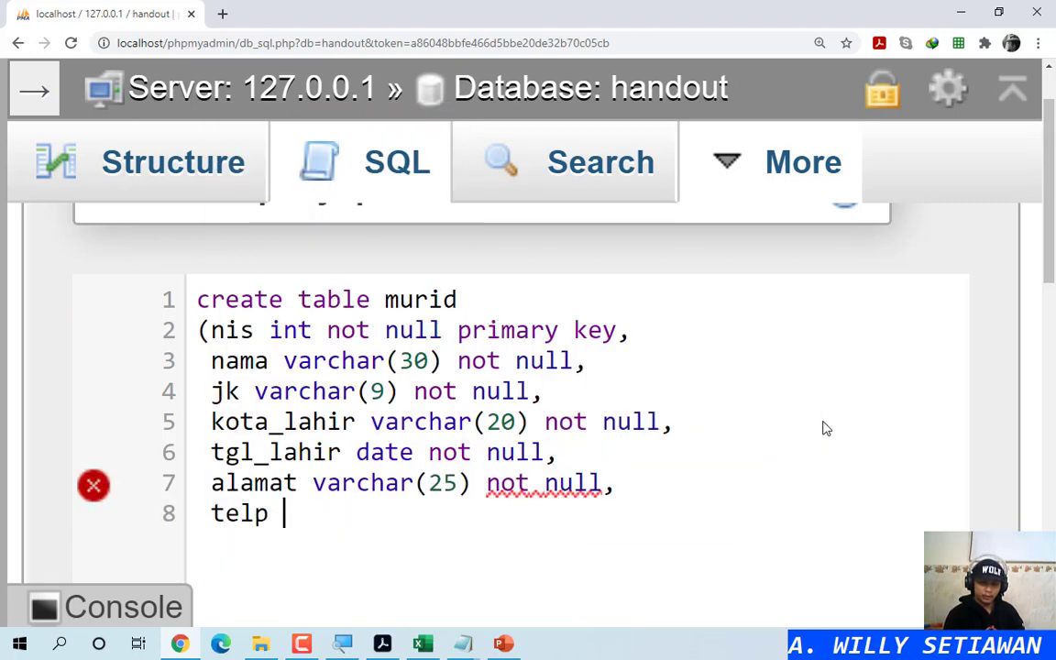
text(varhcar()
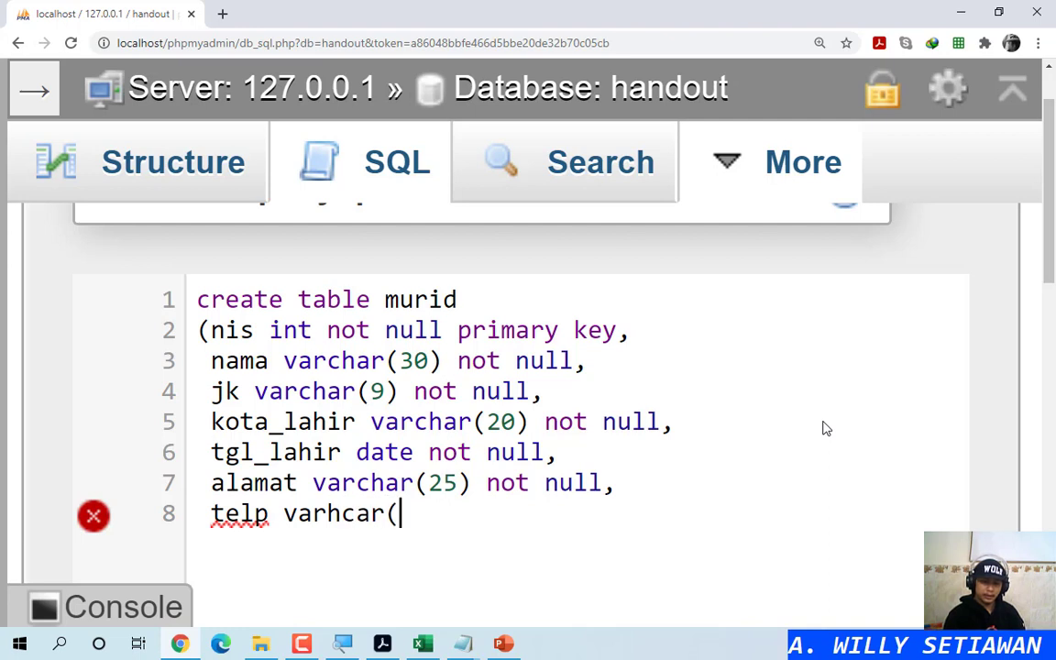
key(BackSpace)
key(BackSpace)
key(BackSpace)
key(BackSpace)
key(BackSpace)
text(char()
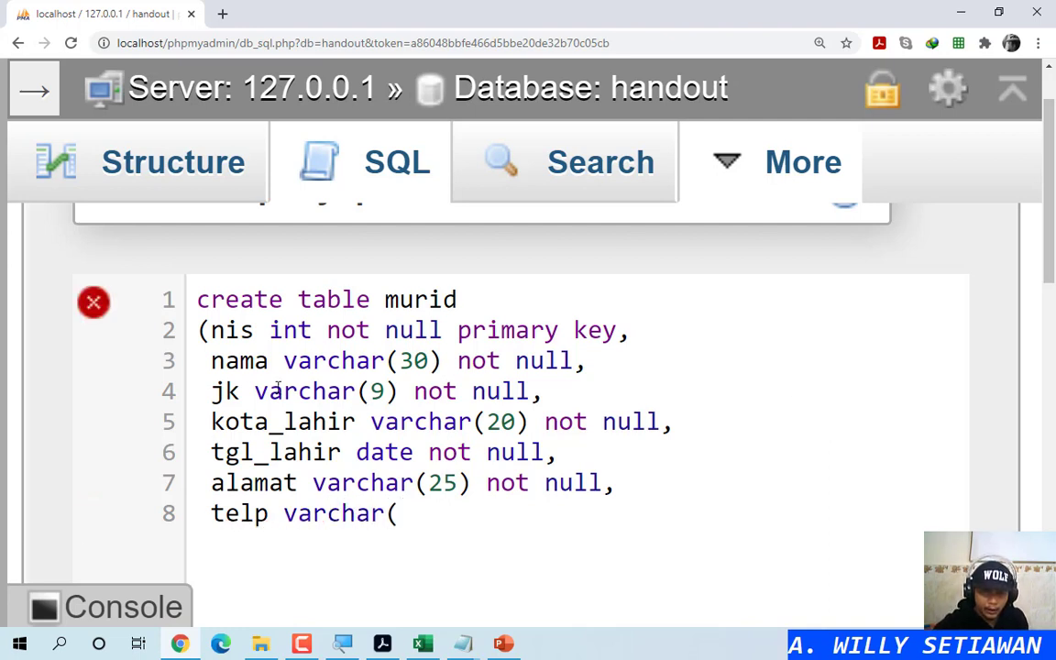
mouse_move(241, 341)
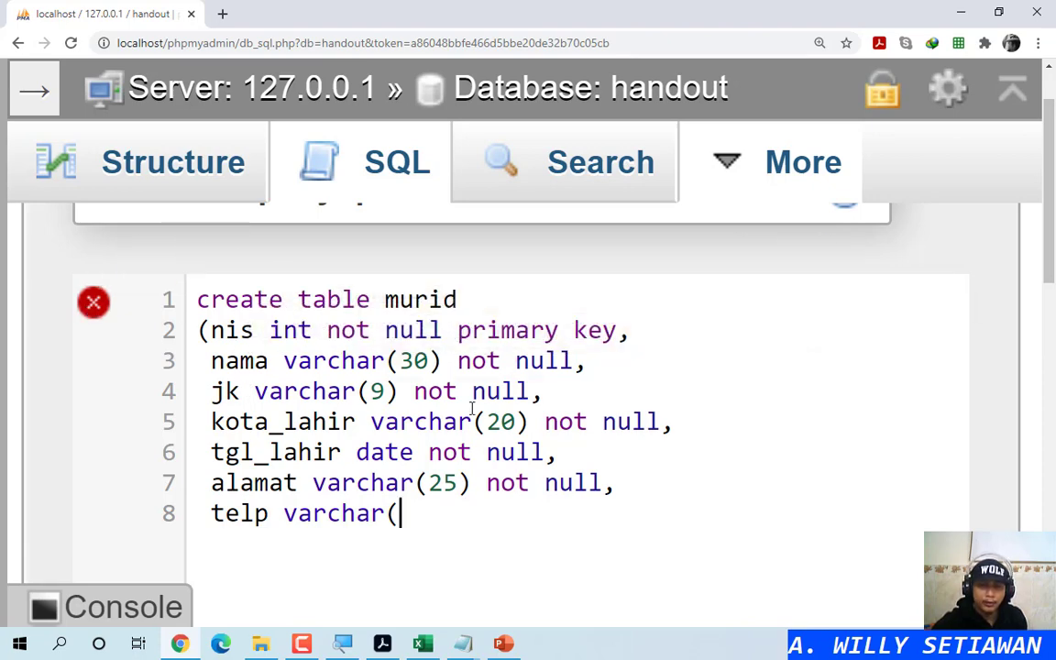
click(409, 516)
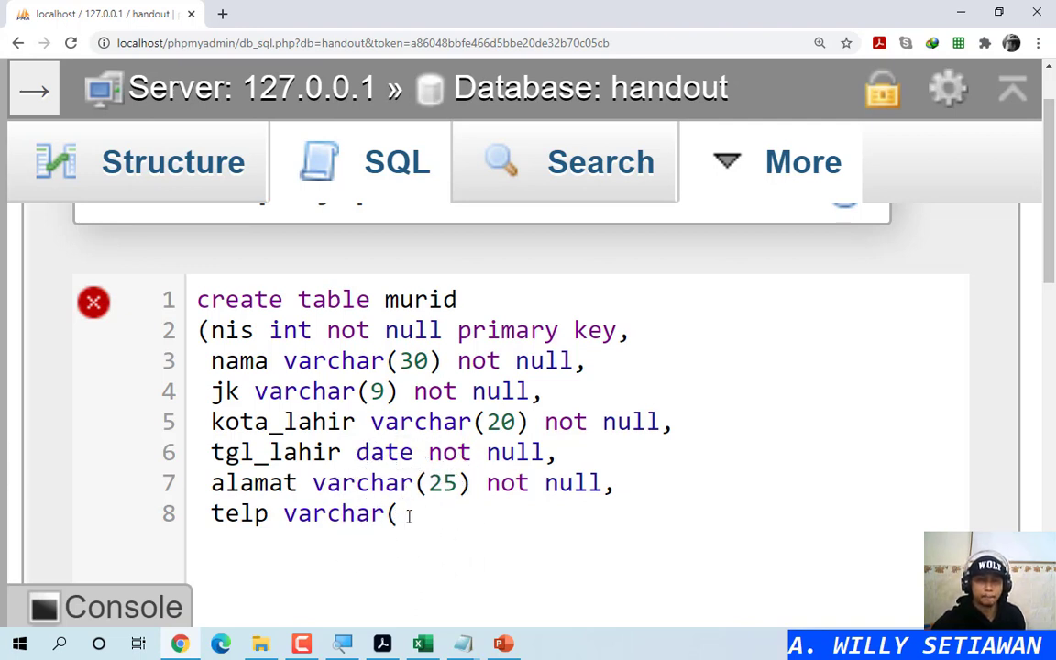
click(410, 520)
click(412, 519)
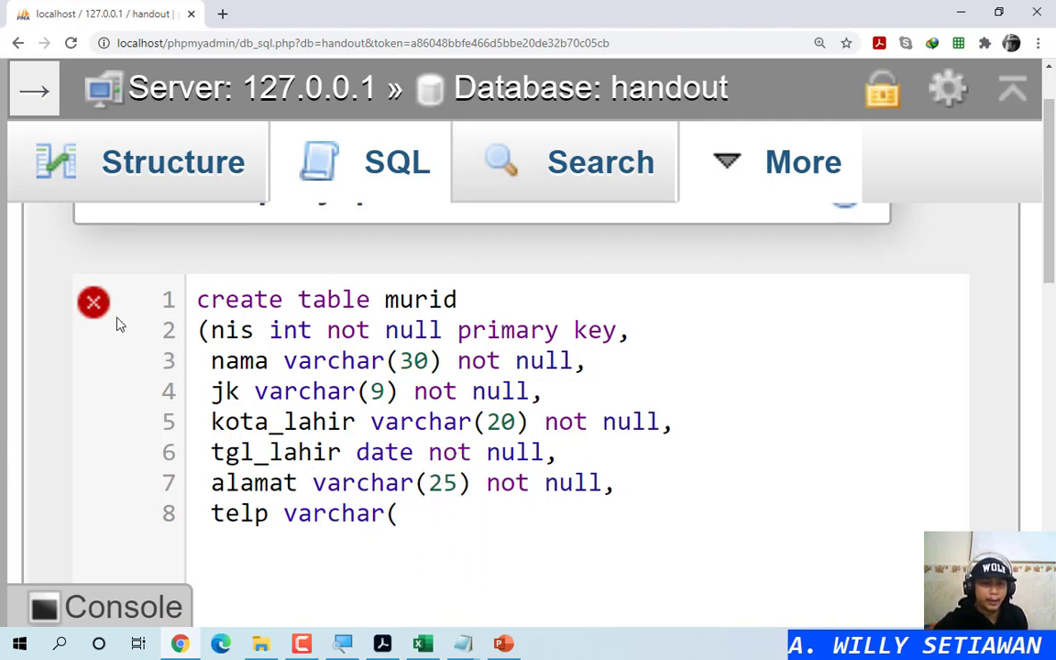
click(93, 302)
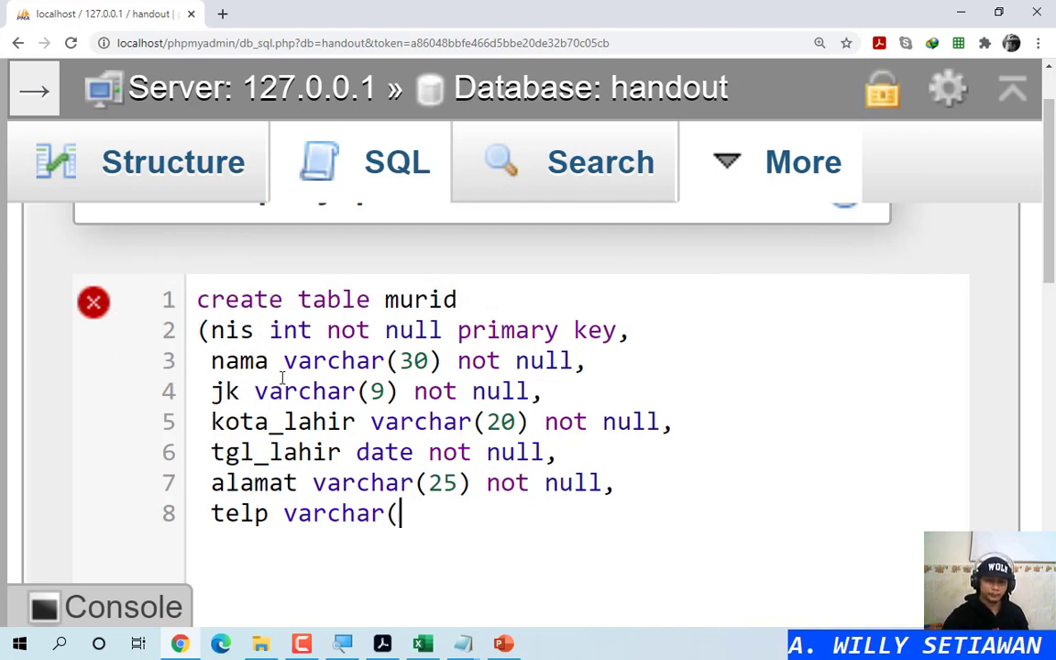
text(15))
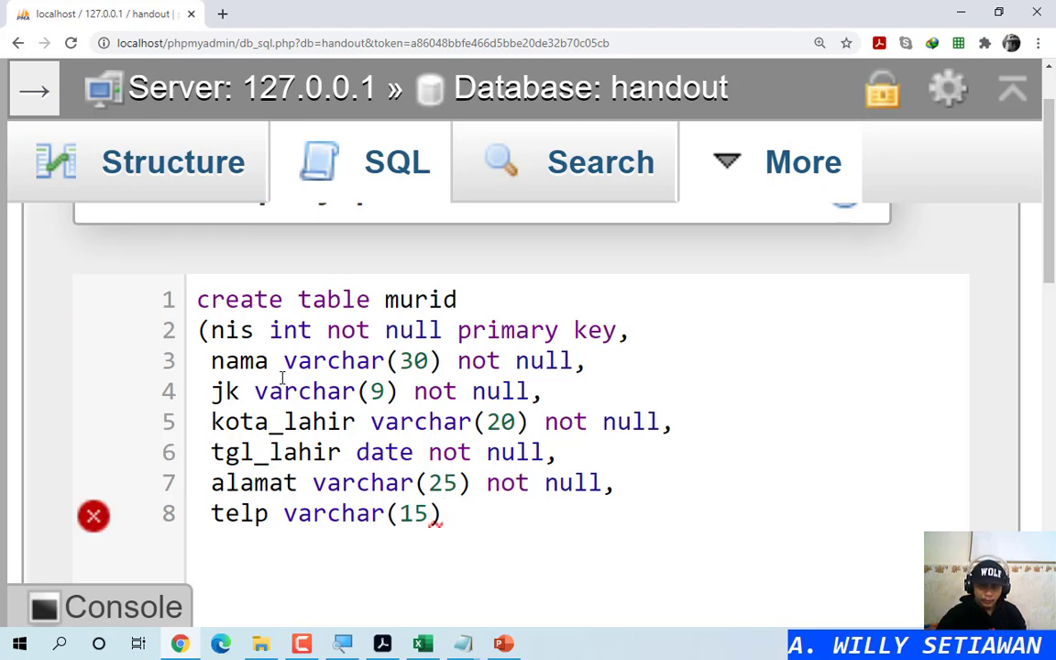
Step: Check the telp null rule in the handout and complete its line with null and a comma
key(alt+Tab)
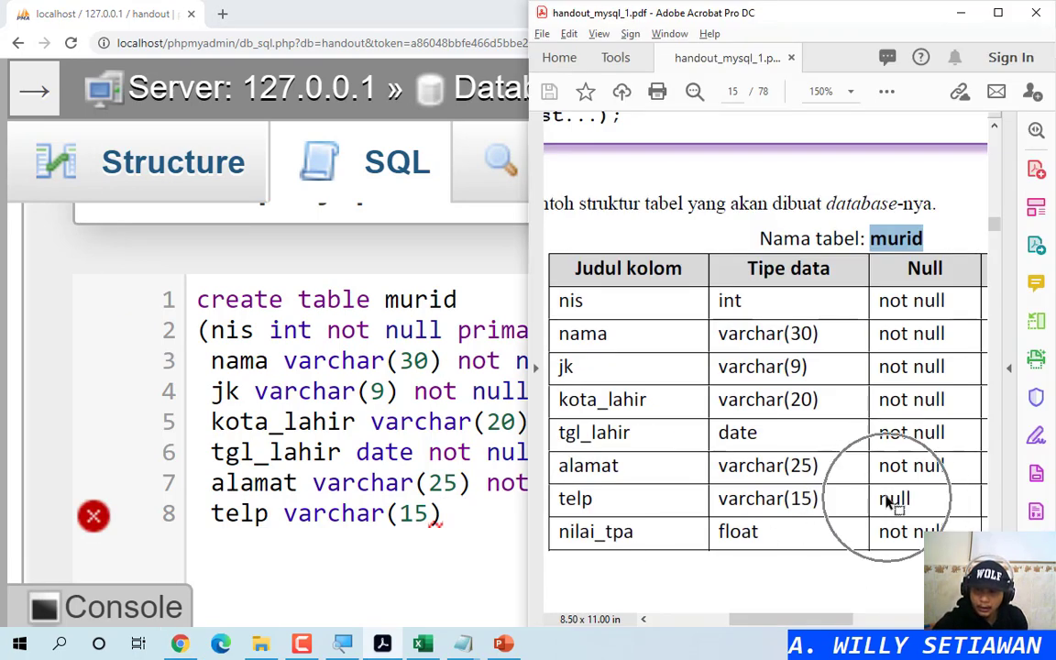
click(487, 516)
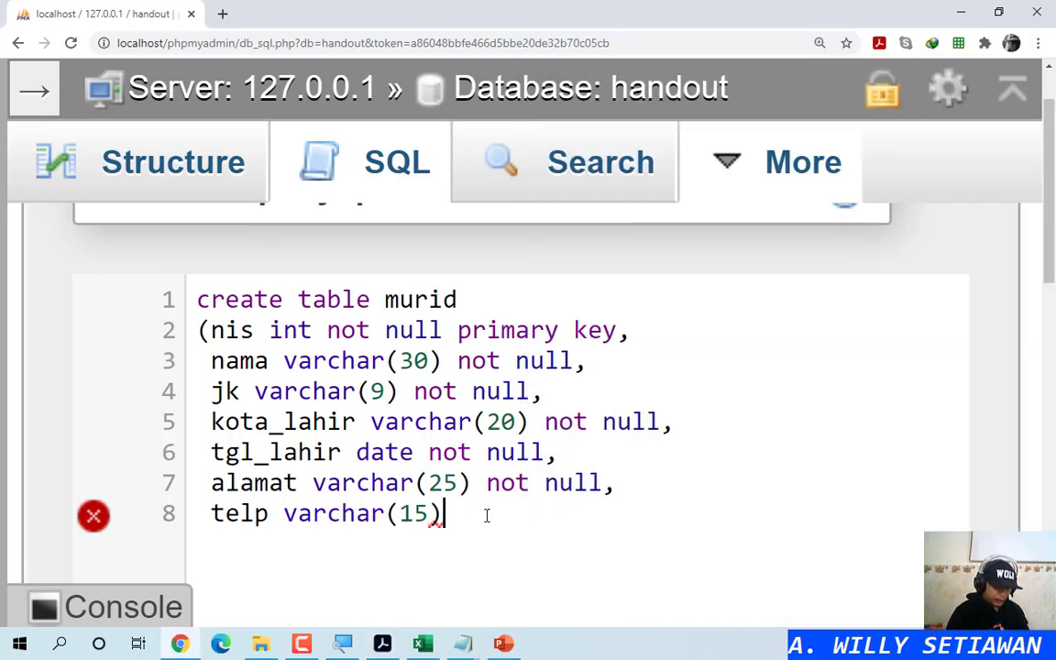
text(nu;l)
key(BackSpace)
key(BackSpace)
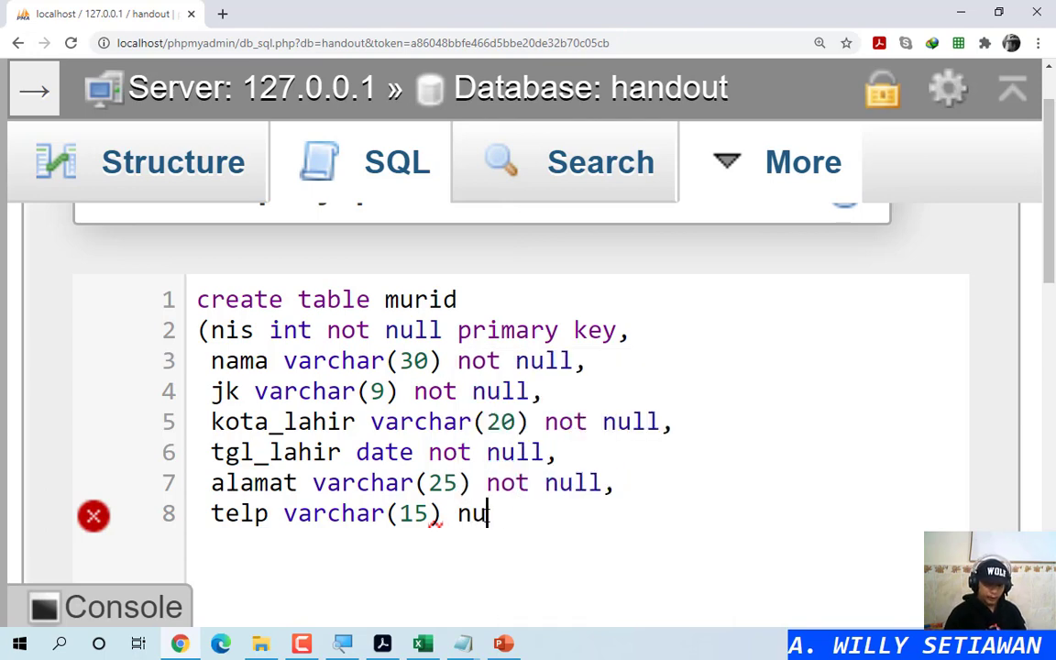
text(ll)
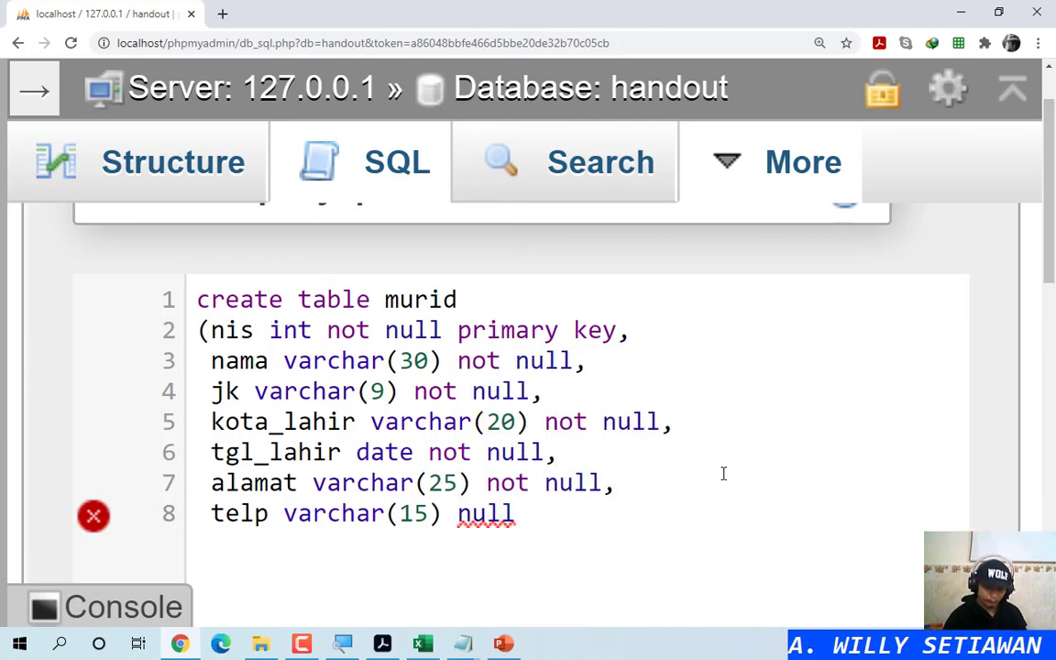
text(,)
Step: Delete the null keyword from the telp line and reinsert it before the comma
key(Left)
key(shift+Left)
key(shift+Left)
key(shift+Left)
key(shift+Left)
key(shift+Left)
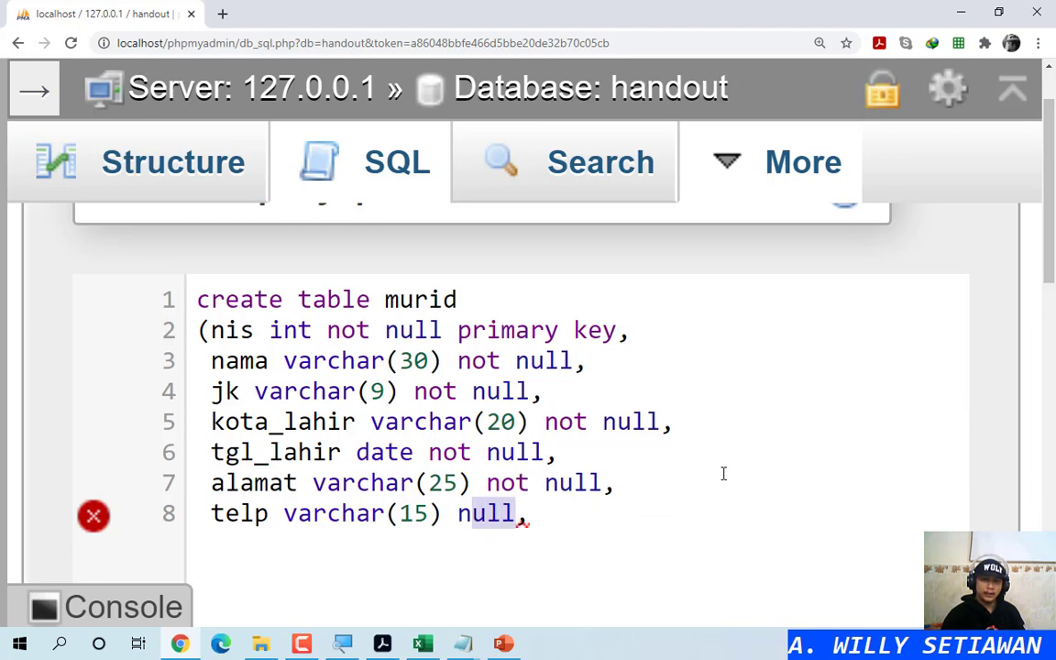
key(BackSpace)
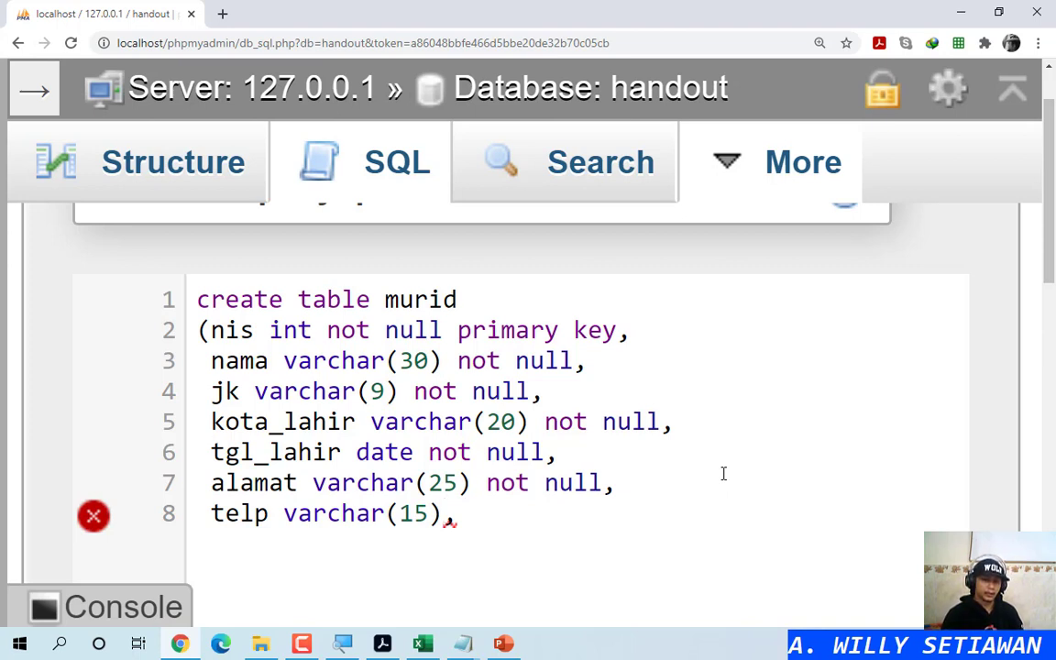
text(null)
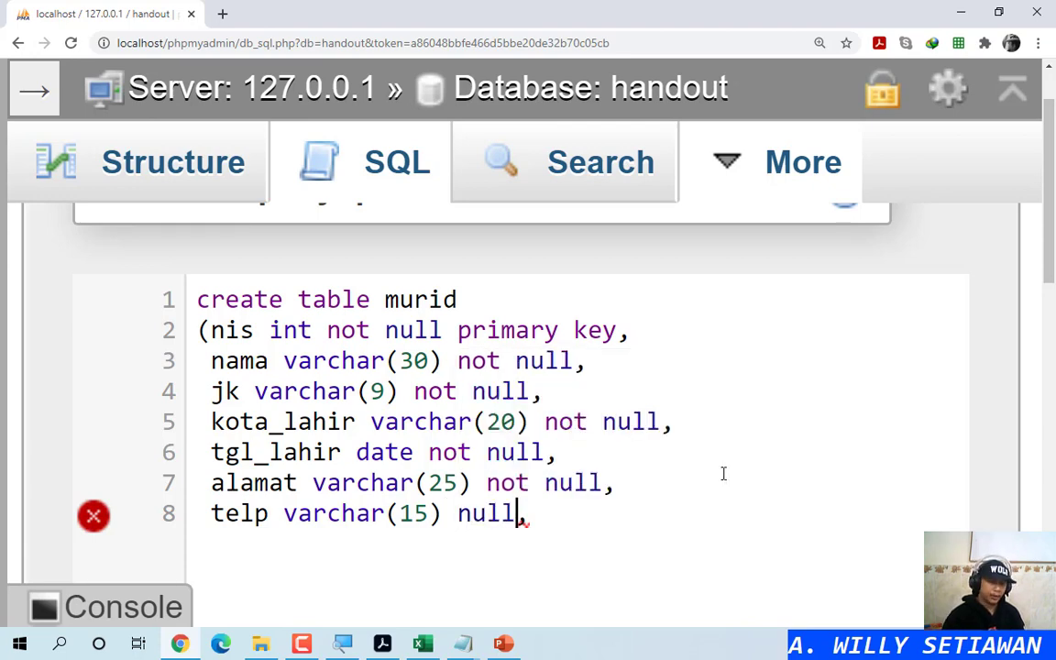
Step: Remove the null keyword from the telp line, leaving only the comma after varchar(15)
text(,)
key(BackSpace)
key(BackSpace)
key(BackSpace)
key(BackSpace)
key(BackSpace)
key(BackSpace)
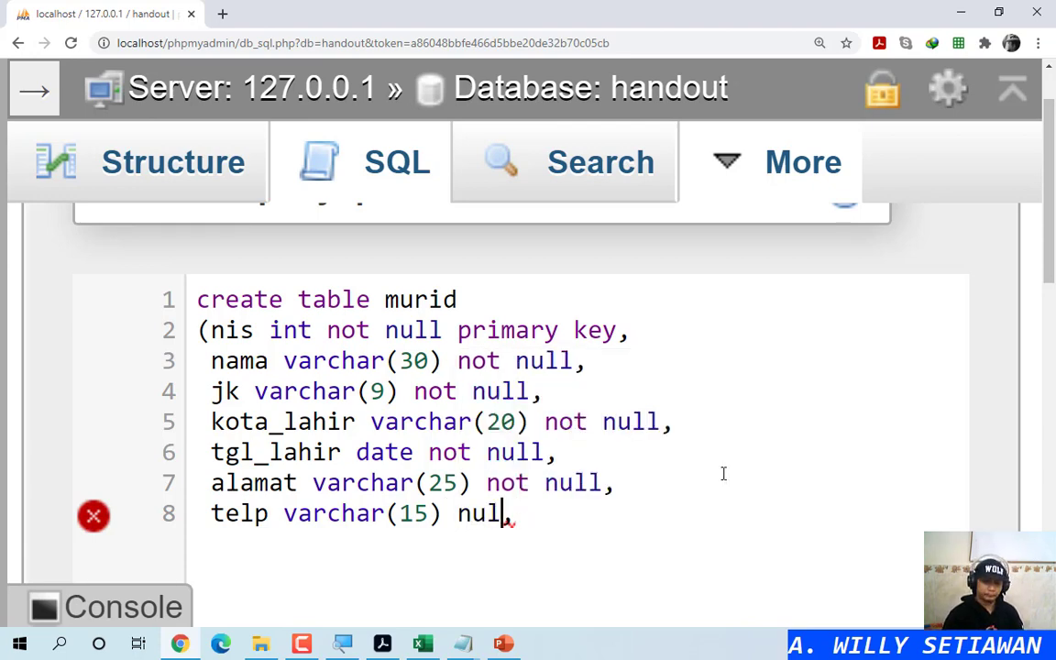
text(,)
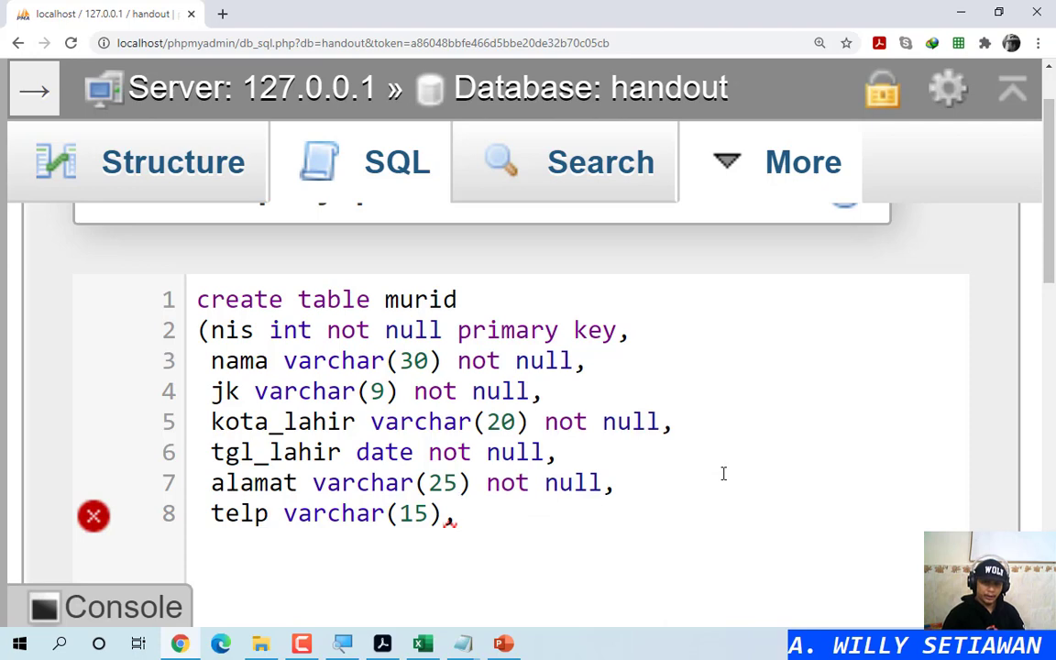
Step: Add the nilai_tpa column on a new line as float not null, following the handout, and close the column list with a parenthesis
key(Return)
key(alt+Tab)
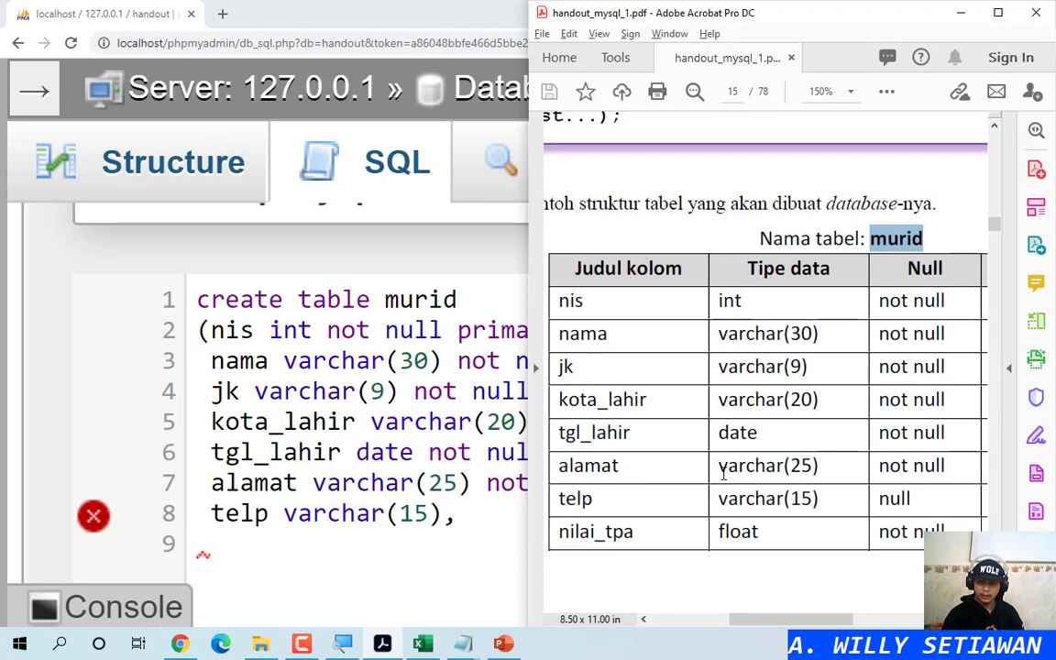
key(alt+Tab)
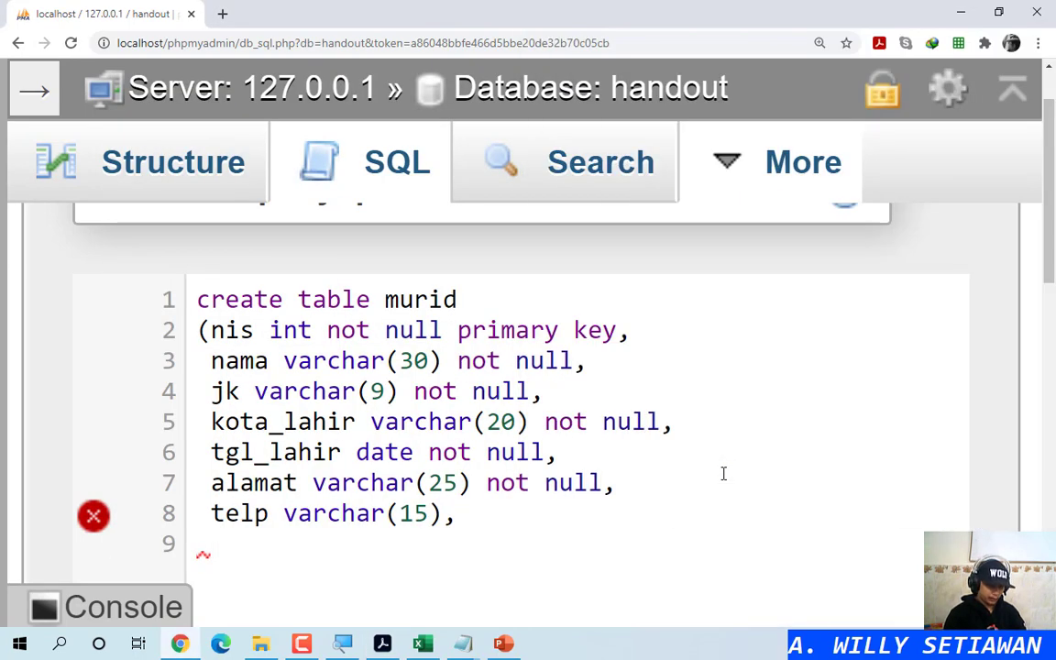
text(nilai )
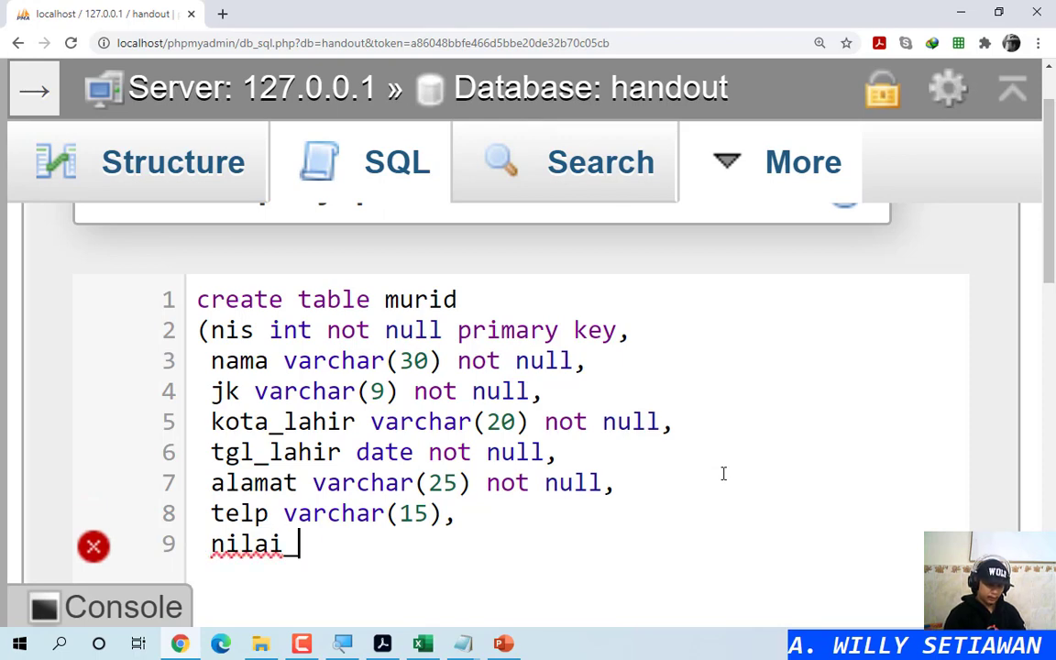
text(tpa flo)
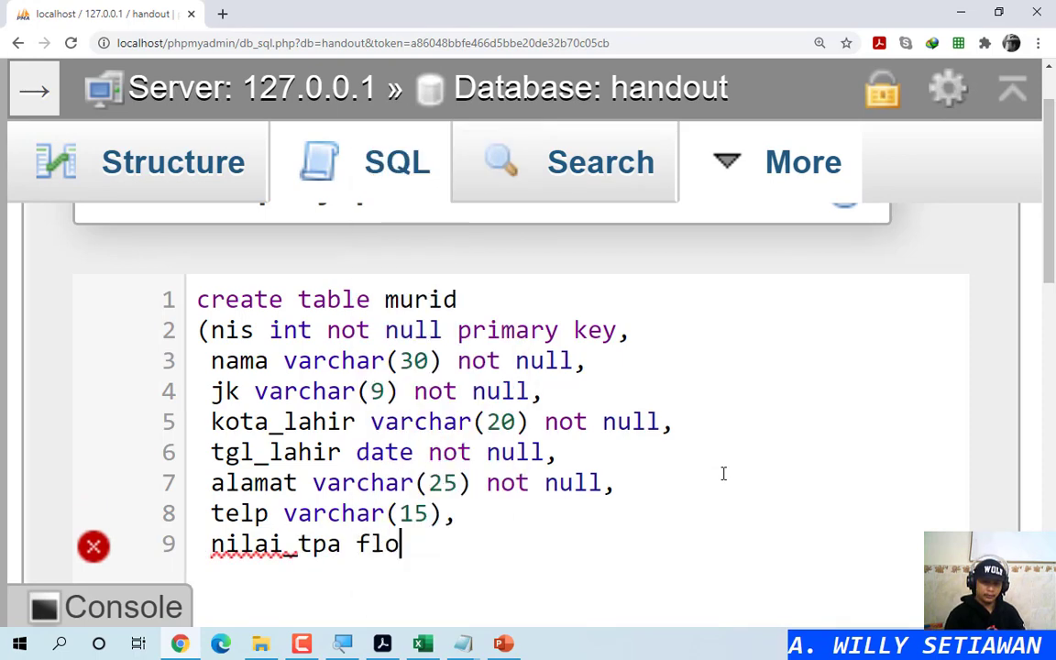
text(at not null)
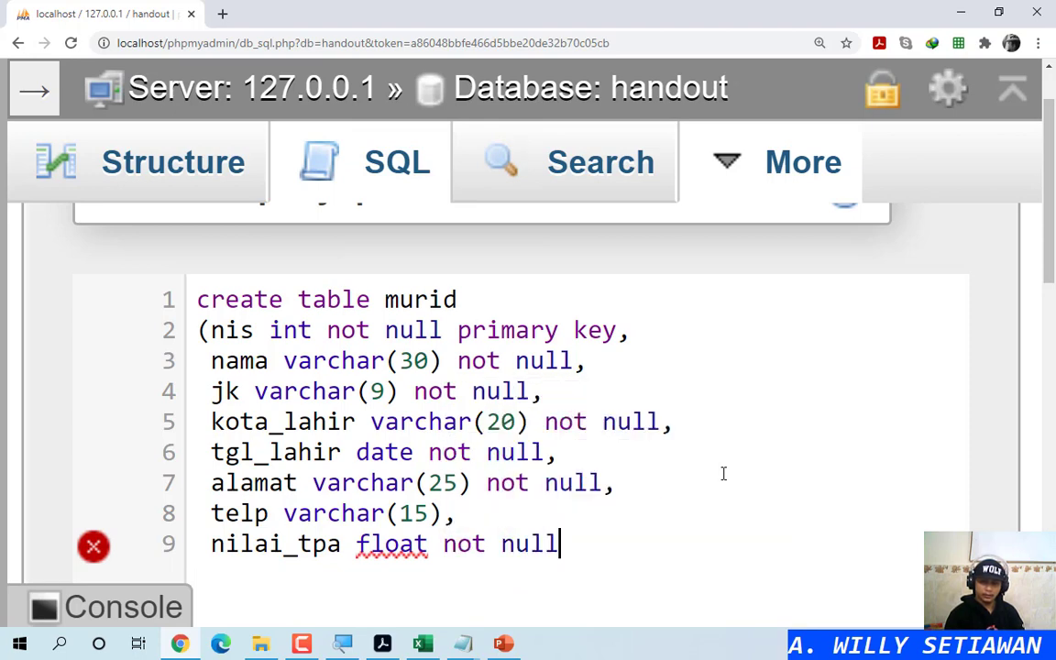
key(alt+Tab)
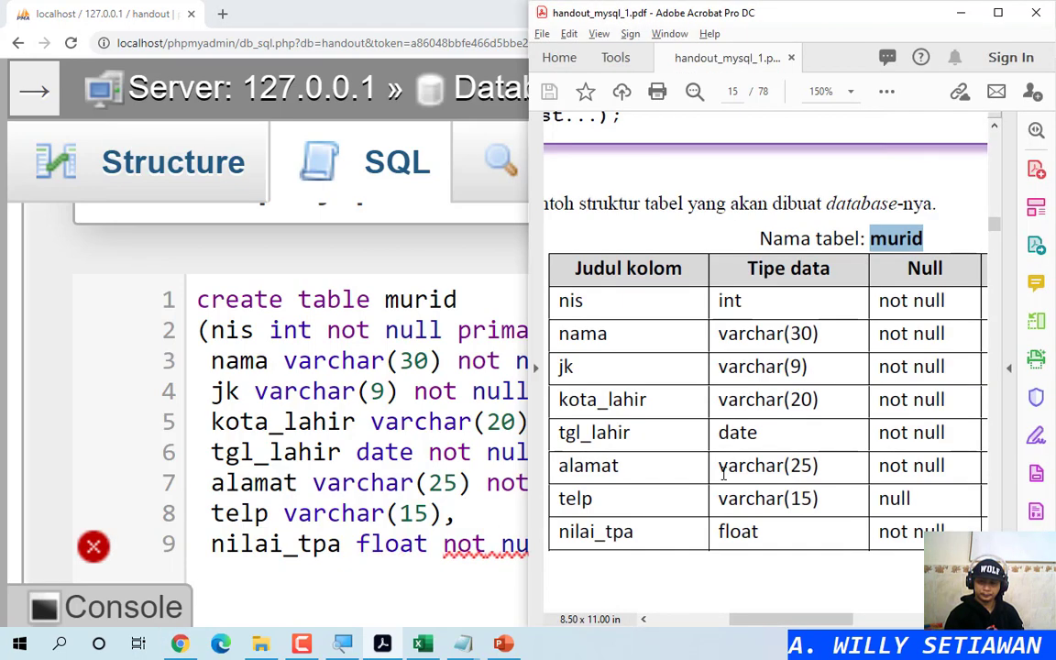
key(alt+Tab)
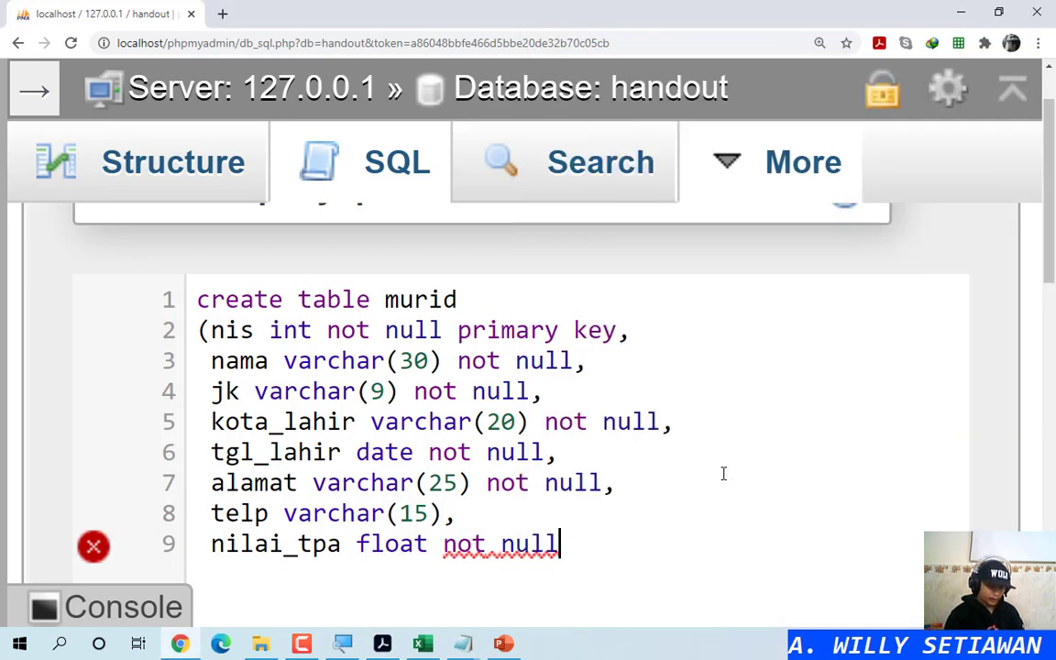
text())
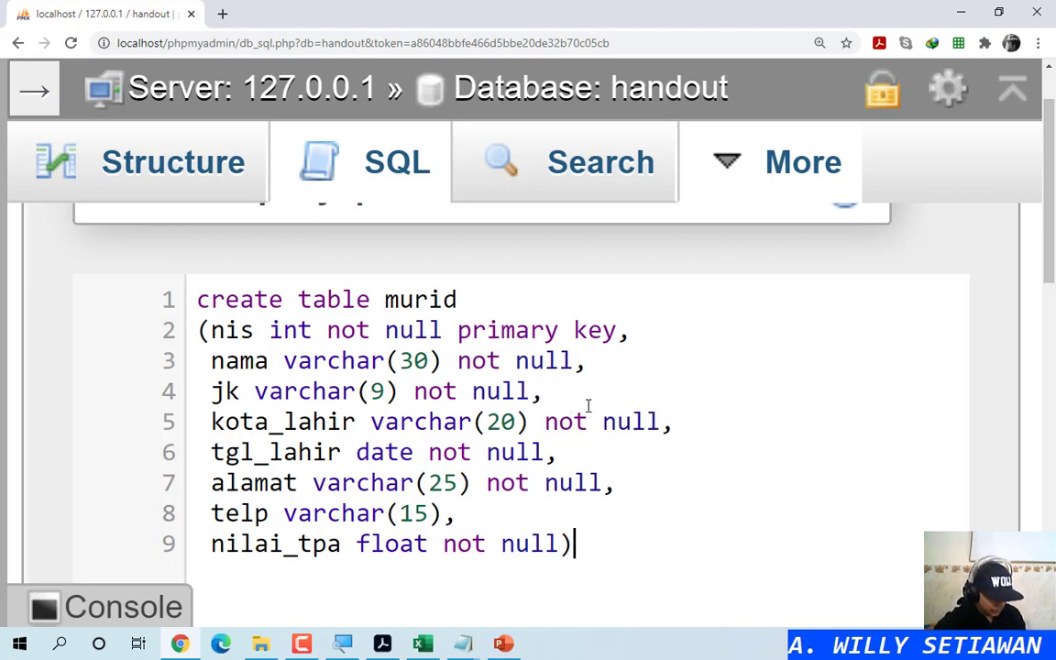
Step: Review the whole create table murid query from its first line to the closing parenthesis
key(ctrl+a)
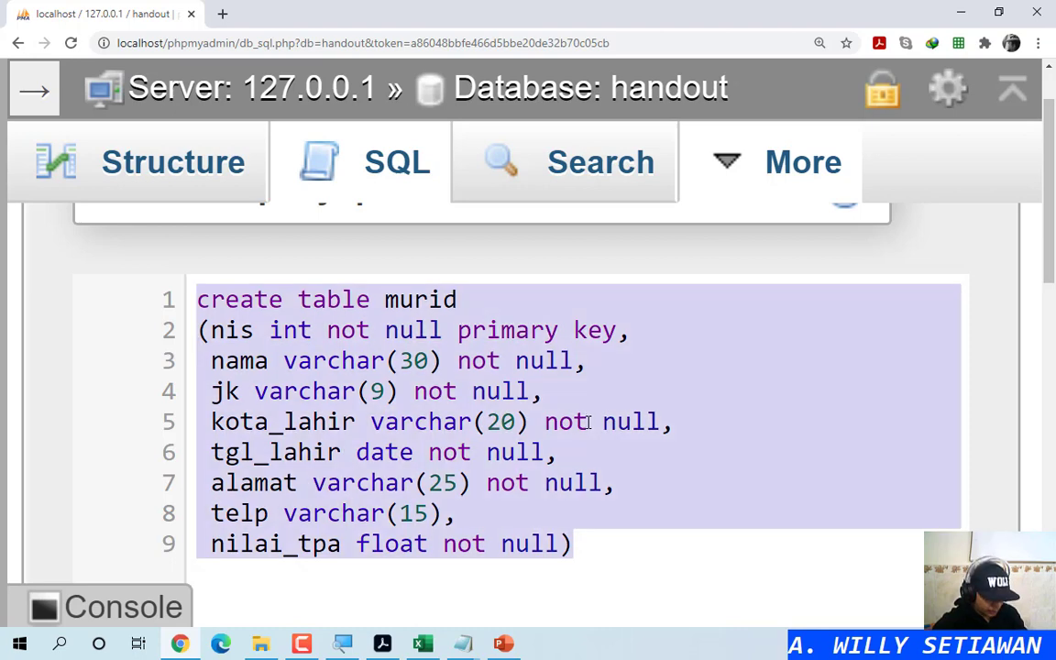
click(626, 560)
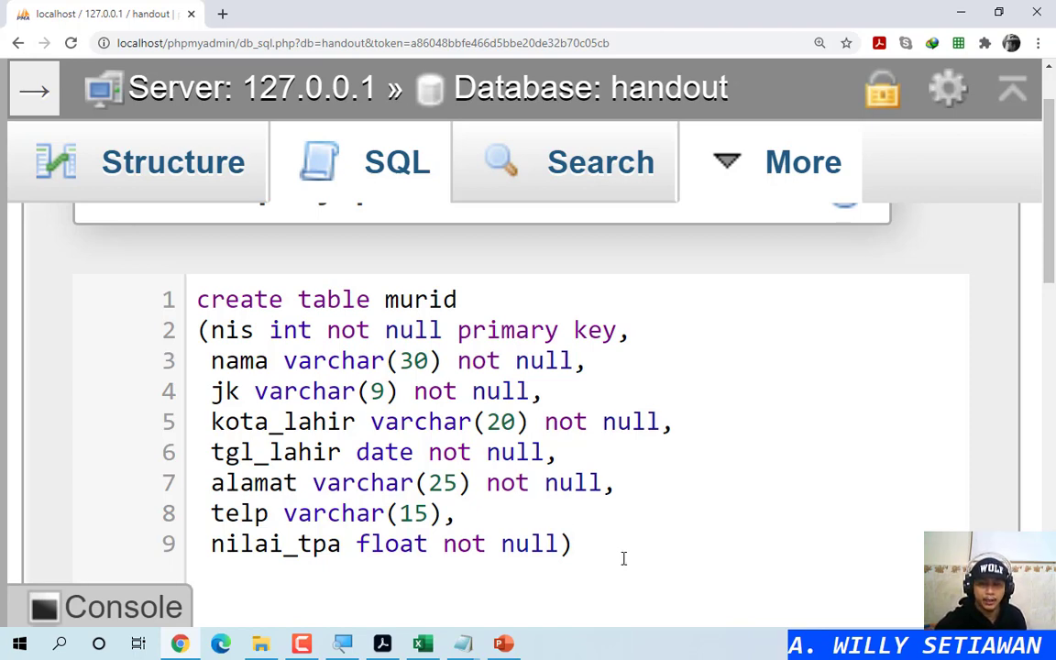
scroll(678, 452, down, 3)
scroll(678, 452, up, 4)
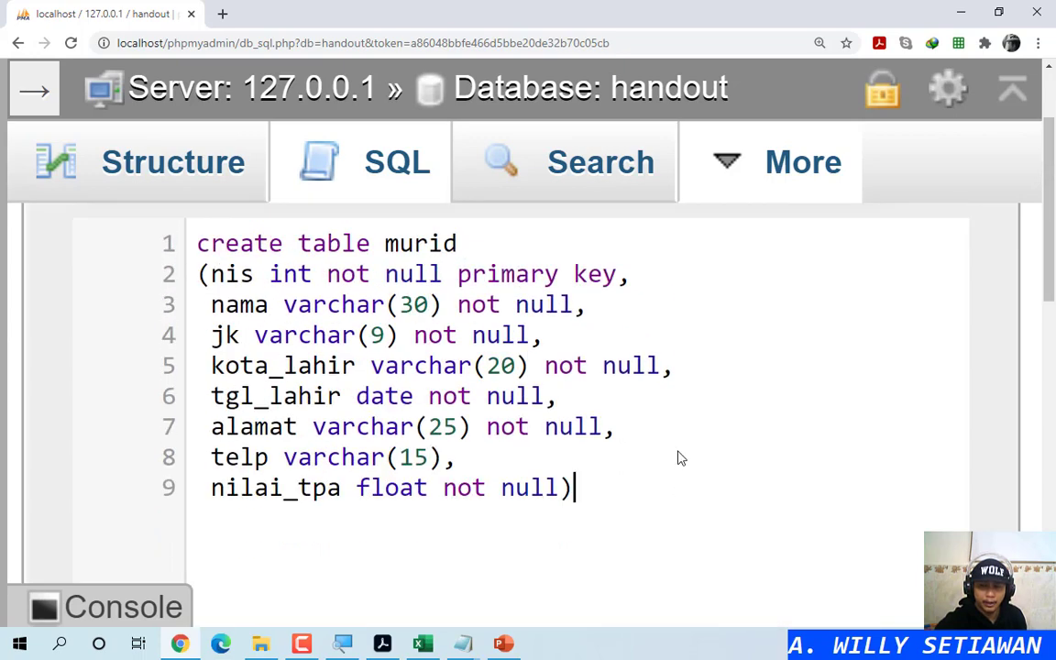
scroll(678, 449, down, 5)
scroll(678, 449, up, 5)
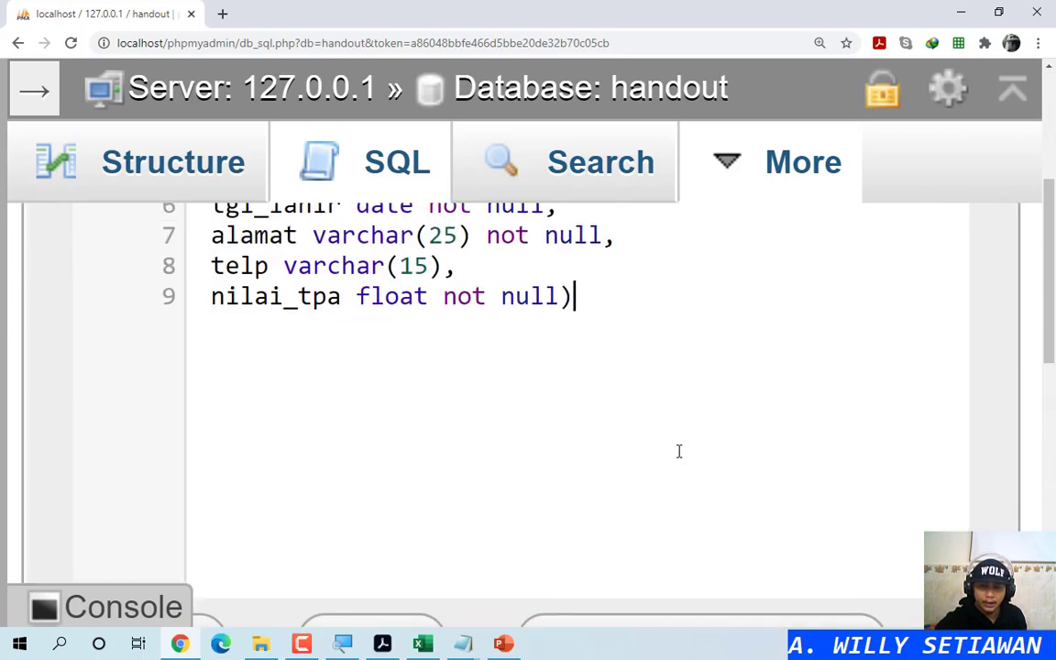
scroll(505, 465, down, 2)
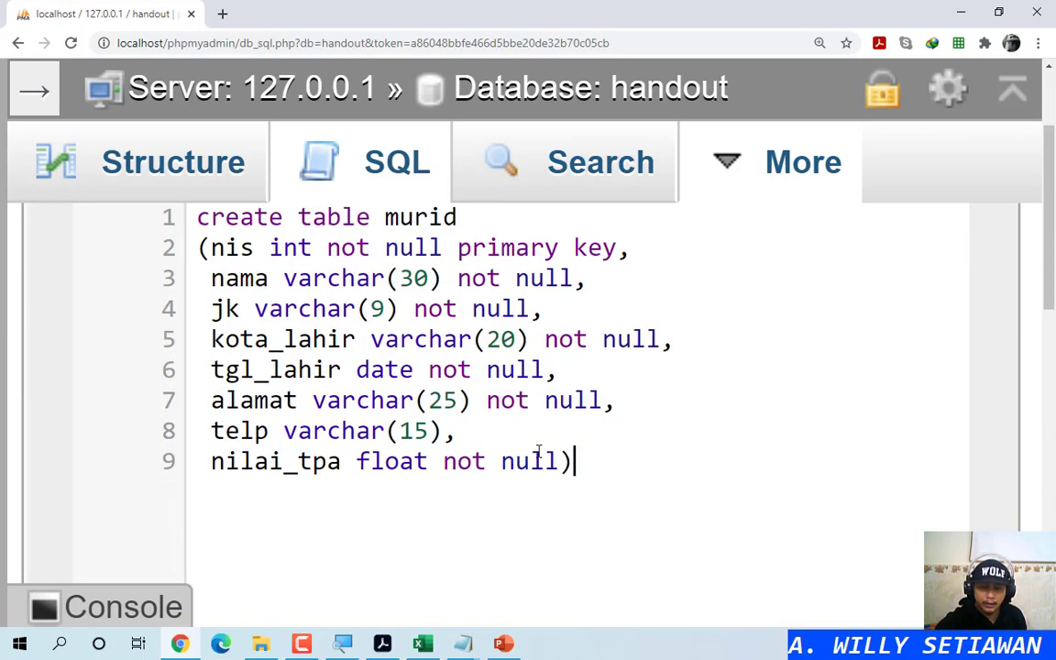
key(ctrl+a)
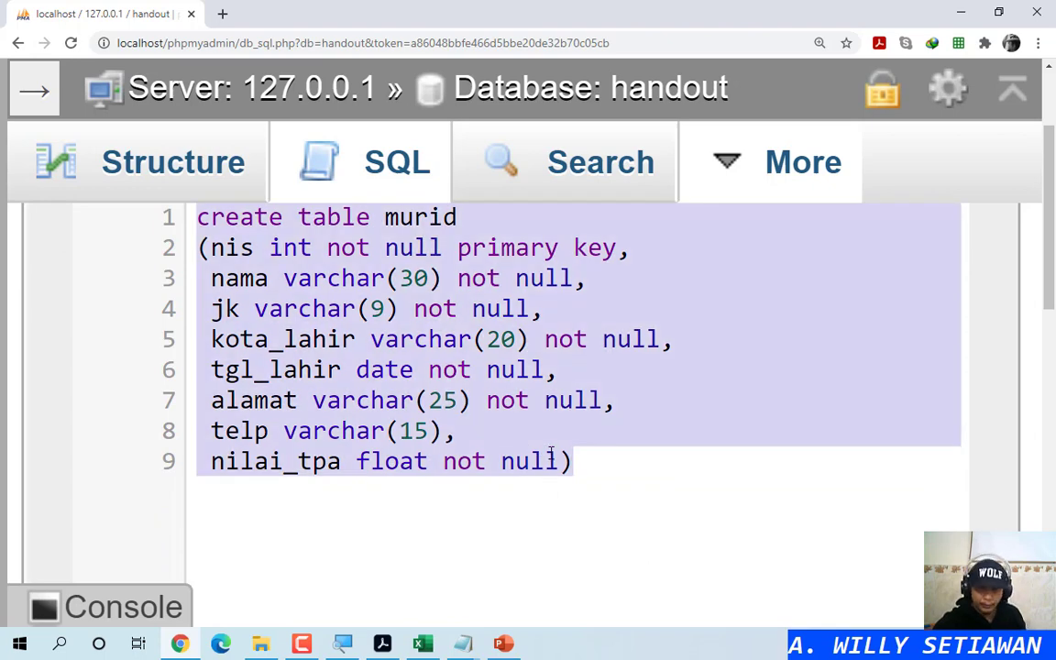
click(601, 465)
scroll(595, 466, up, 1)
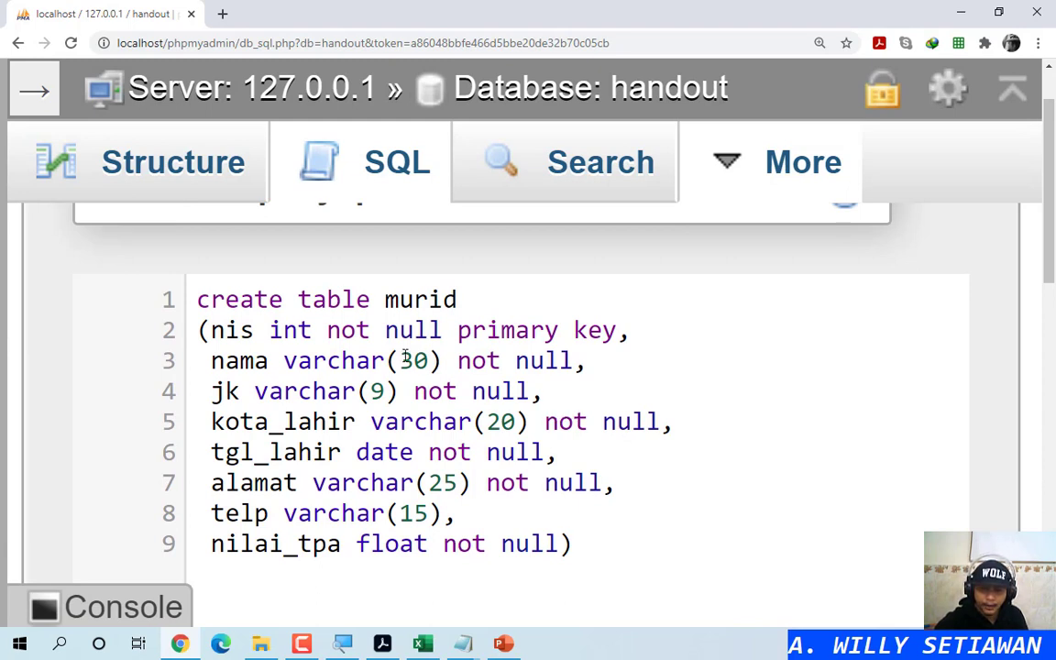
Step: Remove not null from the nis column definition so it reads int primary key
click(332, 330)
drag(339, 331, 458, 337)
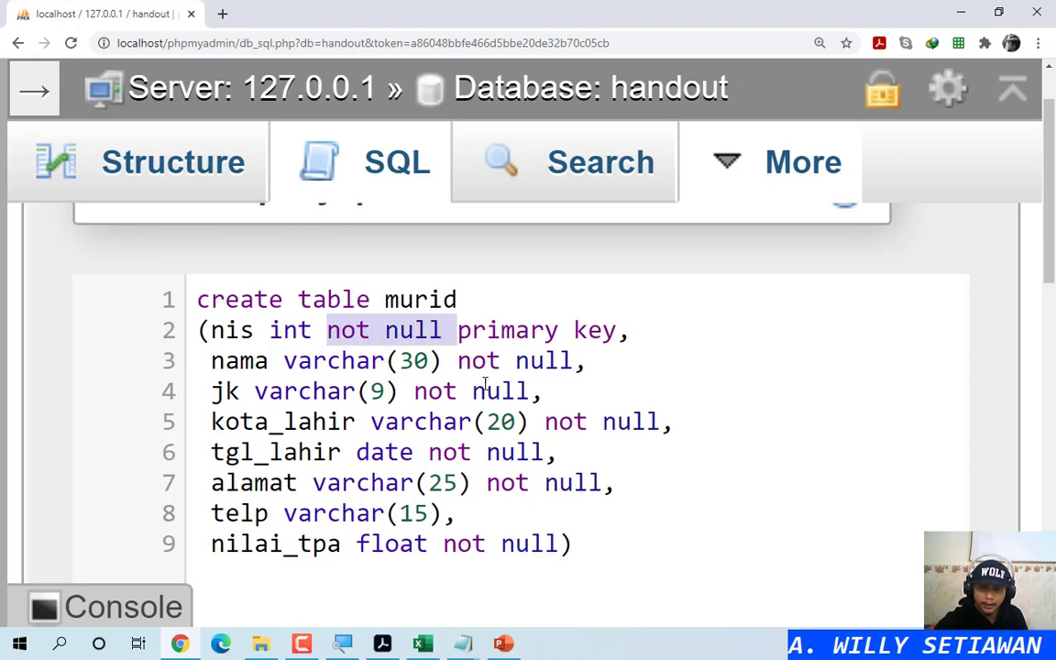
key(BackSpace)
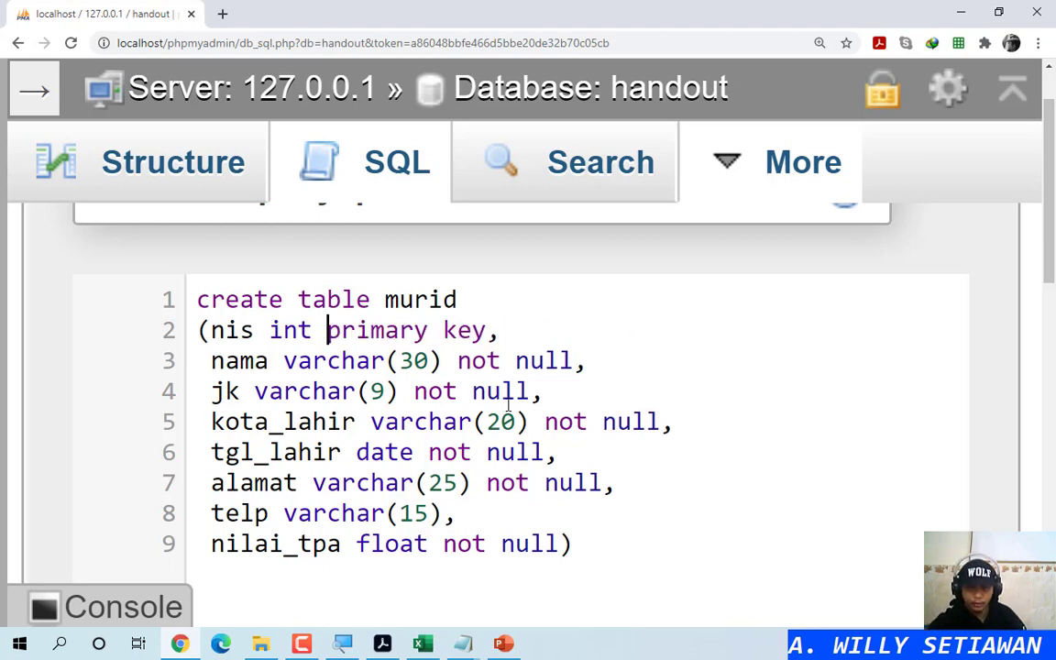
click(327, 330)
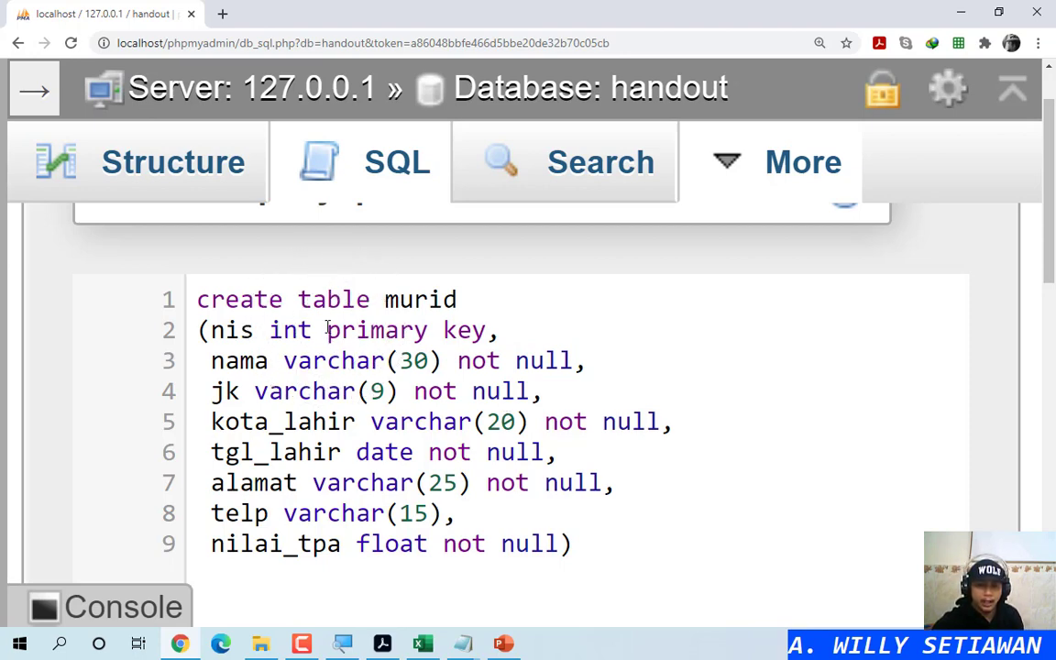
Step: Run the create table murid query on the handout database and look over the executed statement
scroll(669, 434, down, 10)
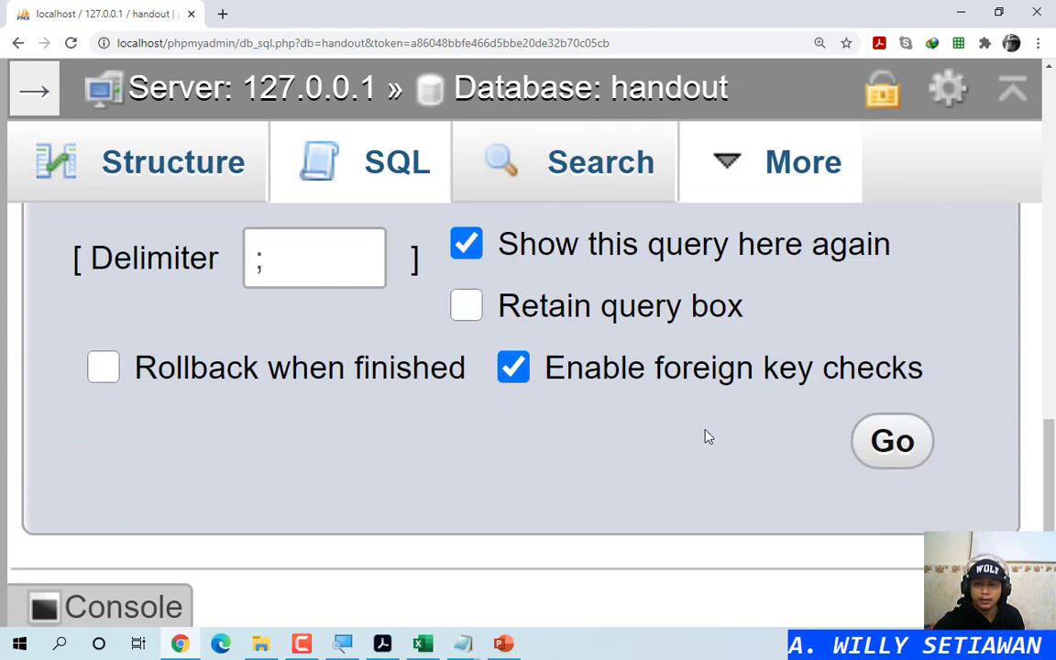
click(898, 449)
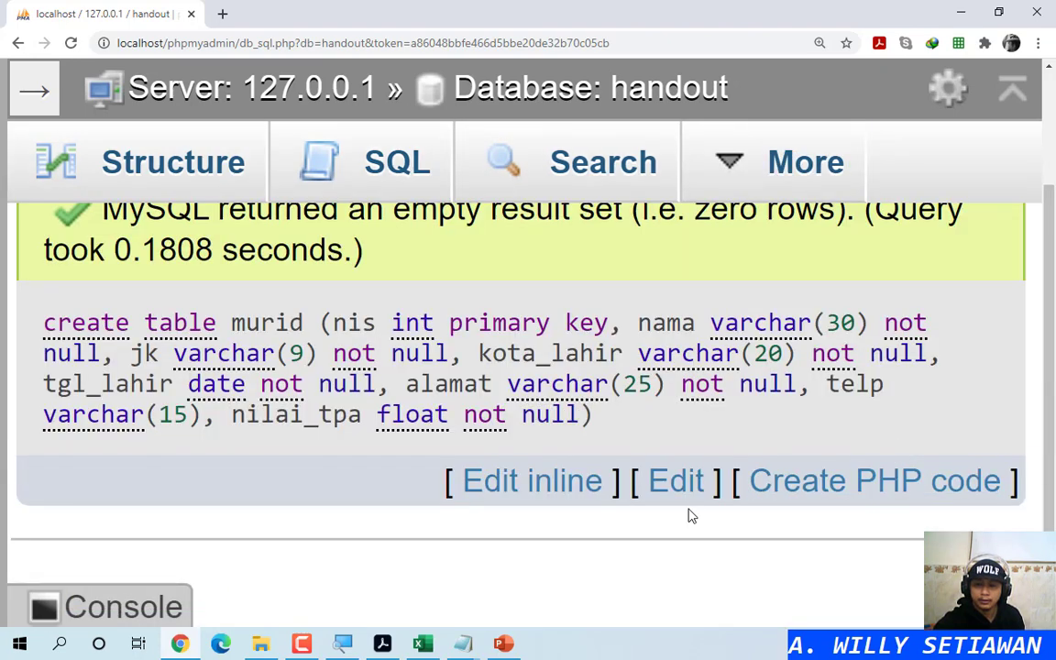
scroll(353, 490, up, 2)
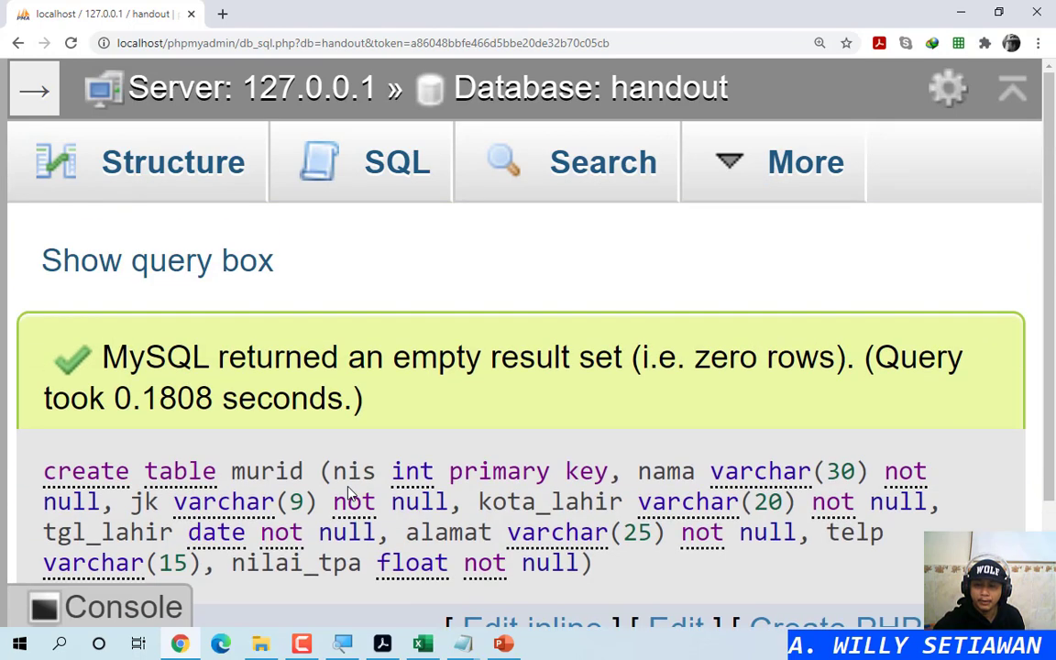
scroll(349, 493, down, 2)
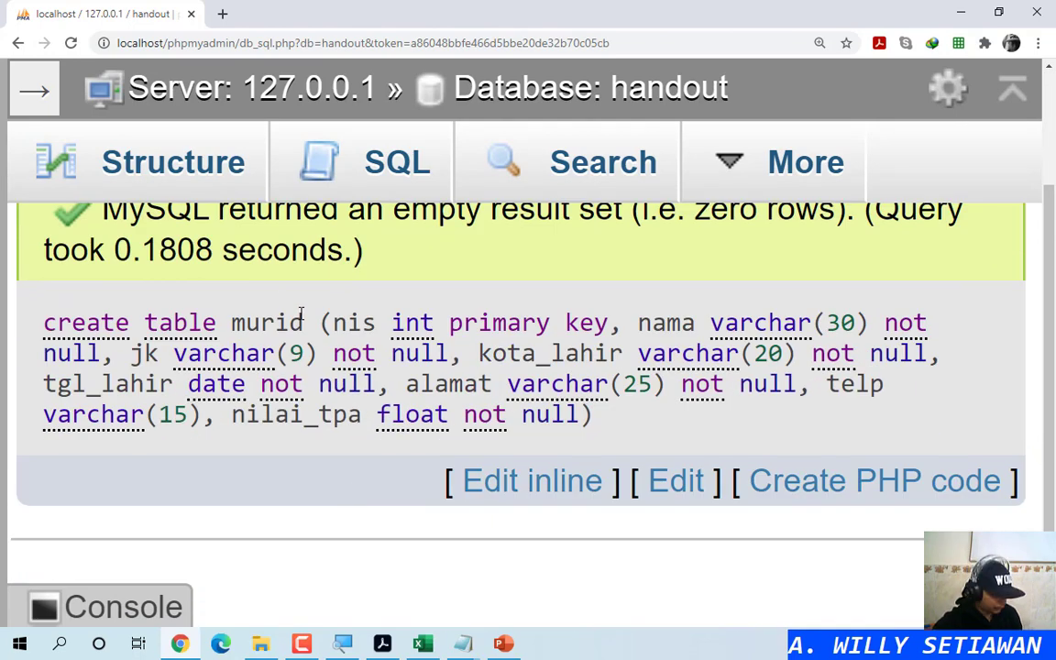
Step: Reduce the page zoom to 175%, show the navigation tree and browse the murid table under handout
key(ctrl+minus)
key(ctrl+minus)
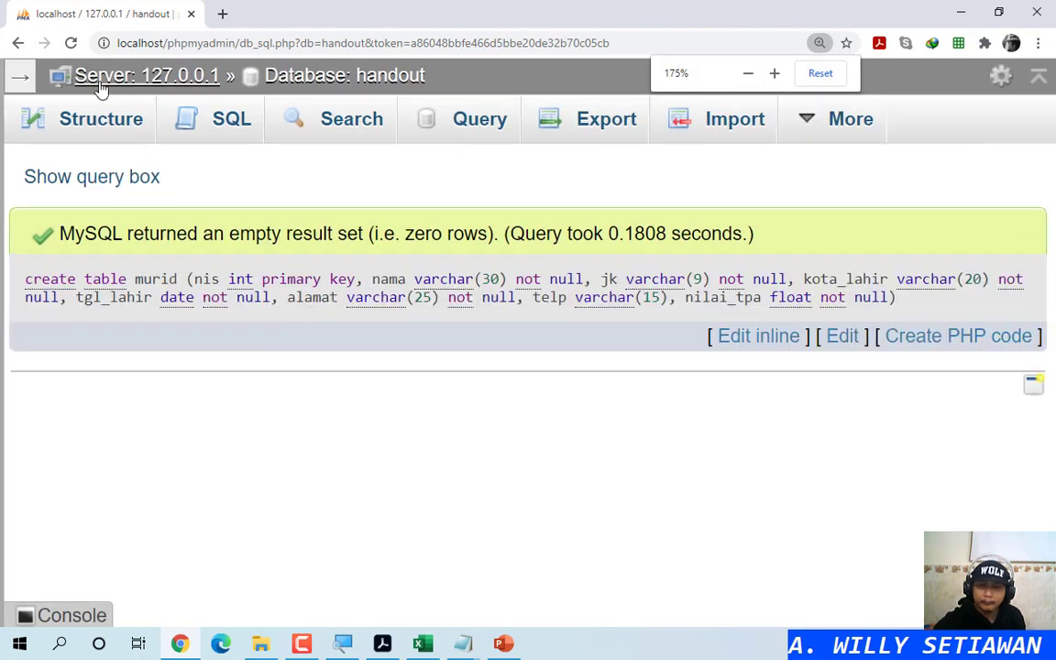
click(19, 77)
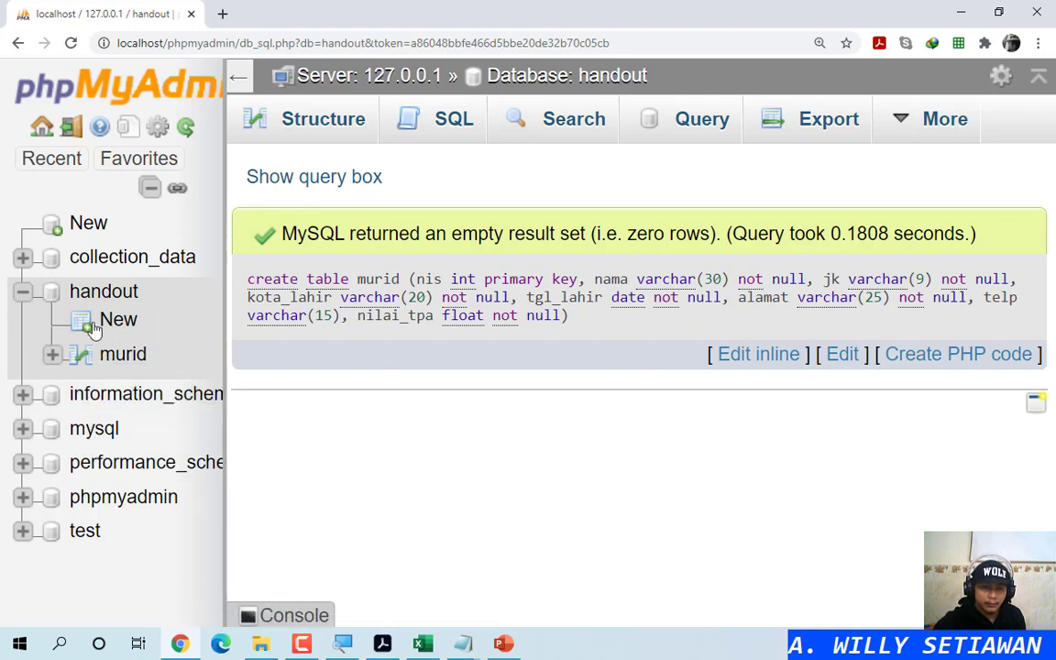
click(111, 355)
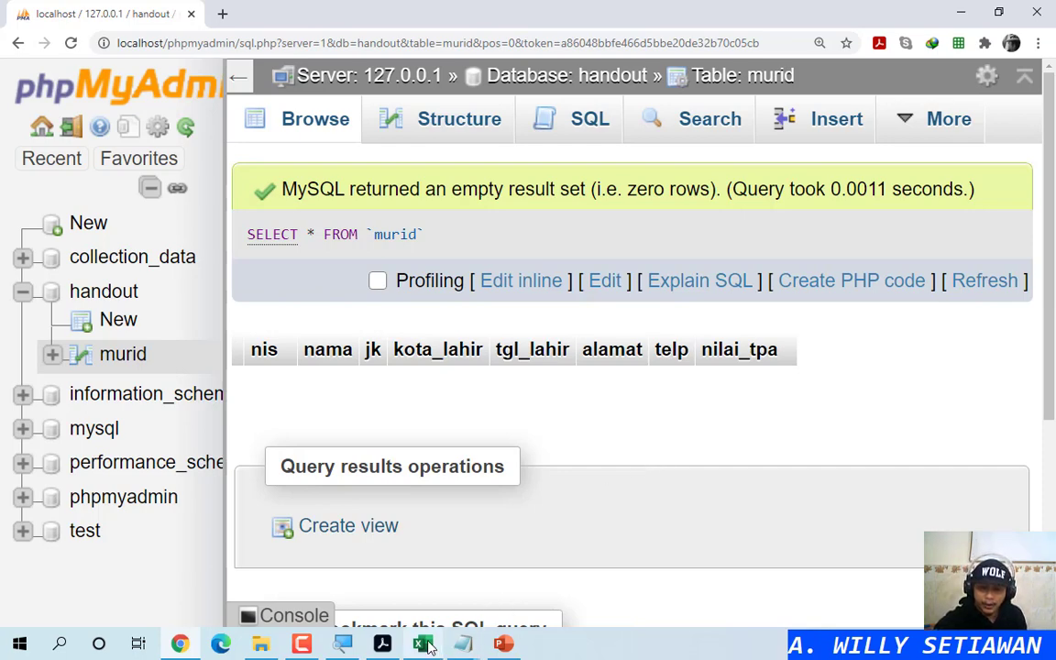
Step: Switch to the handout_mysql_2.pptx slide show in PowerPoint and advance past the create database slide to the one on deleting a database
drag(495, 647, 430, 647)
click(383, 644)
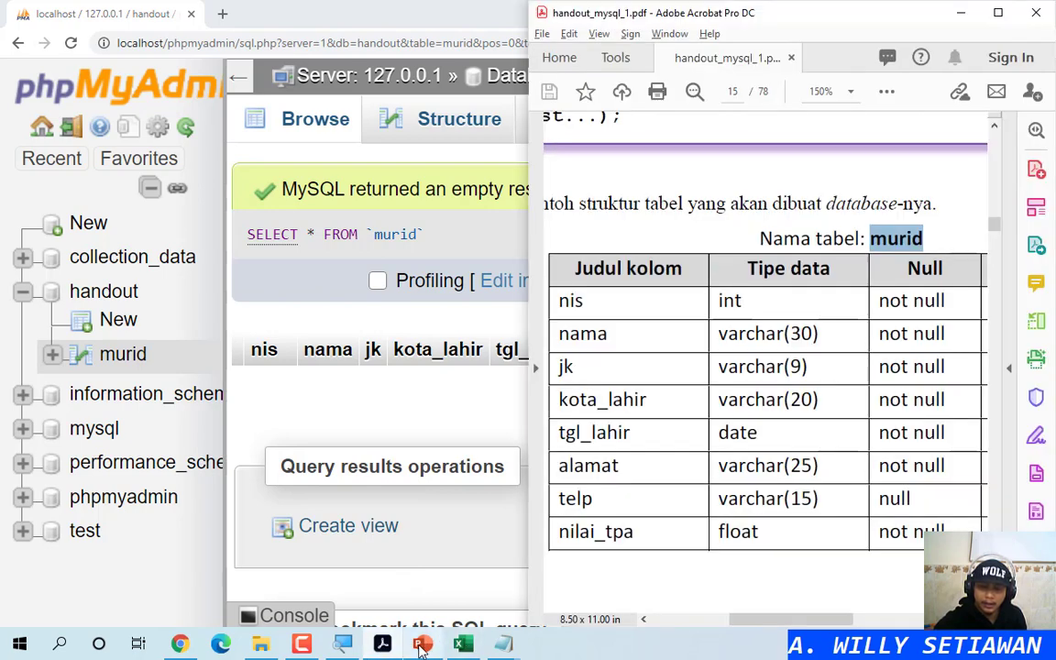
click(421, 644)
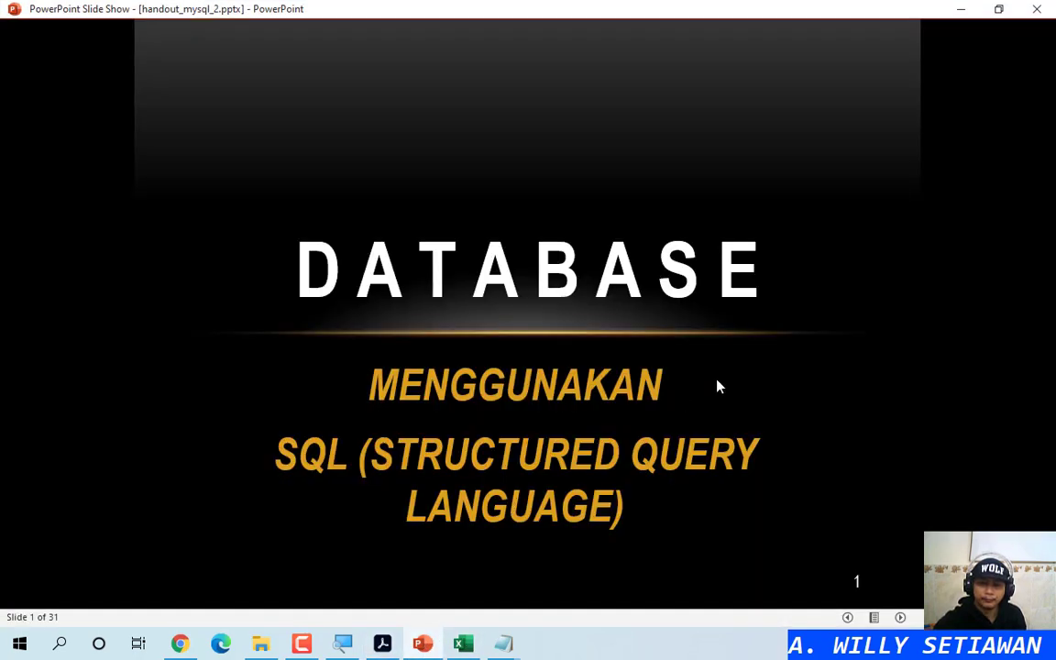
key(Right)
key(Right)
key(Right)
key(Right)
key(Right)
key(Right)
key(Right)
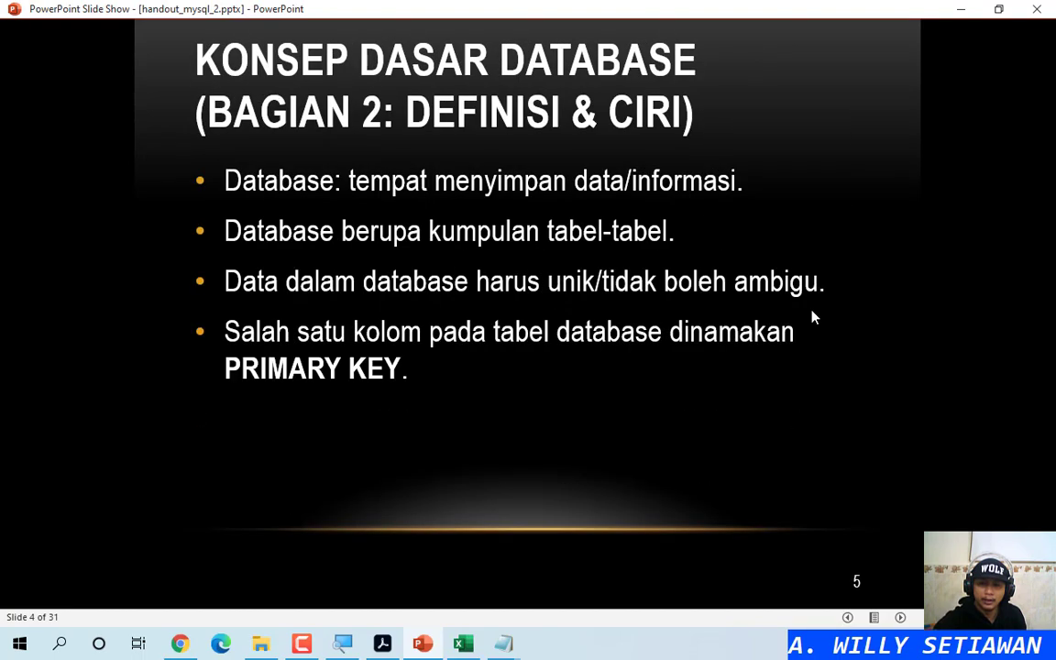
key(Right)
key(Right)
key(Right)
key(Right)
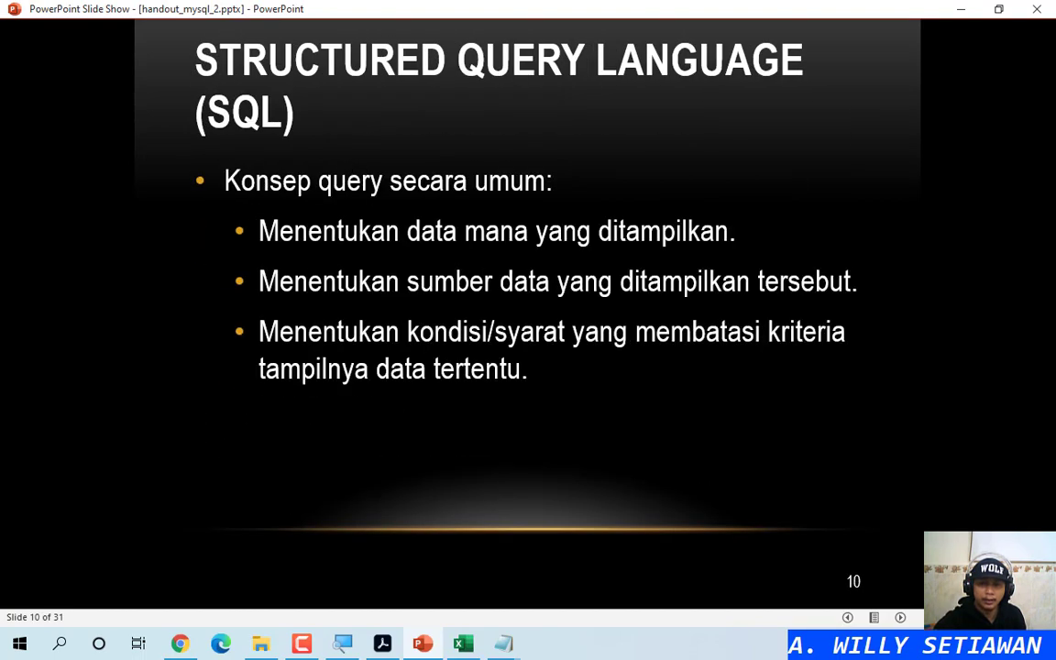
key(Right)
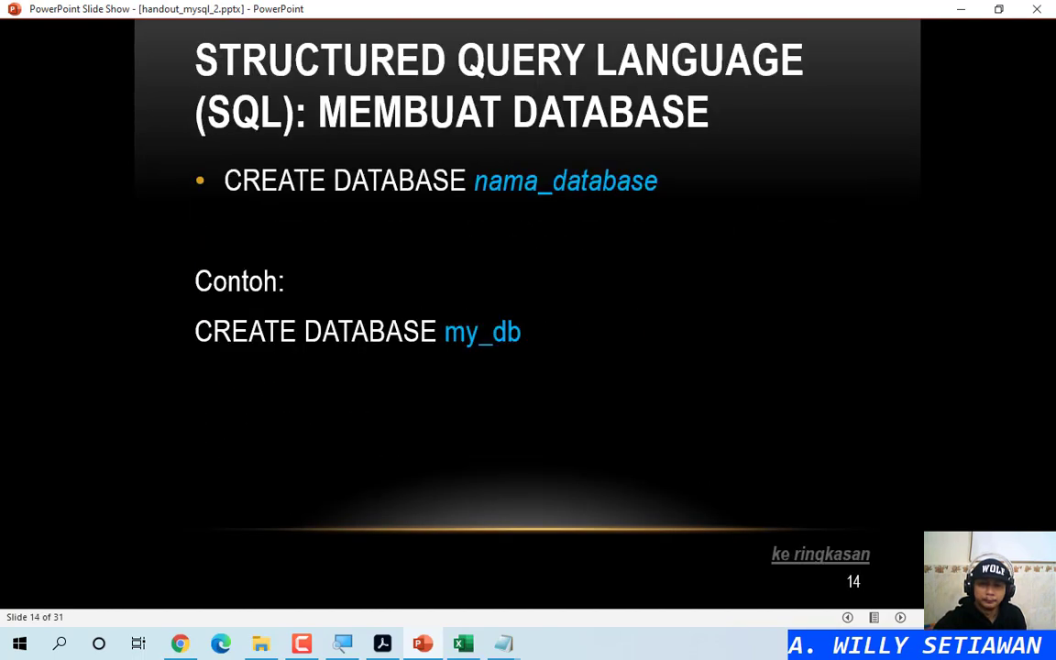
click(572, 273)
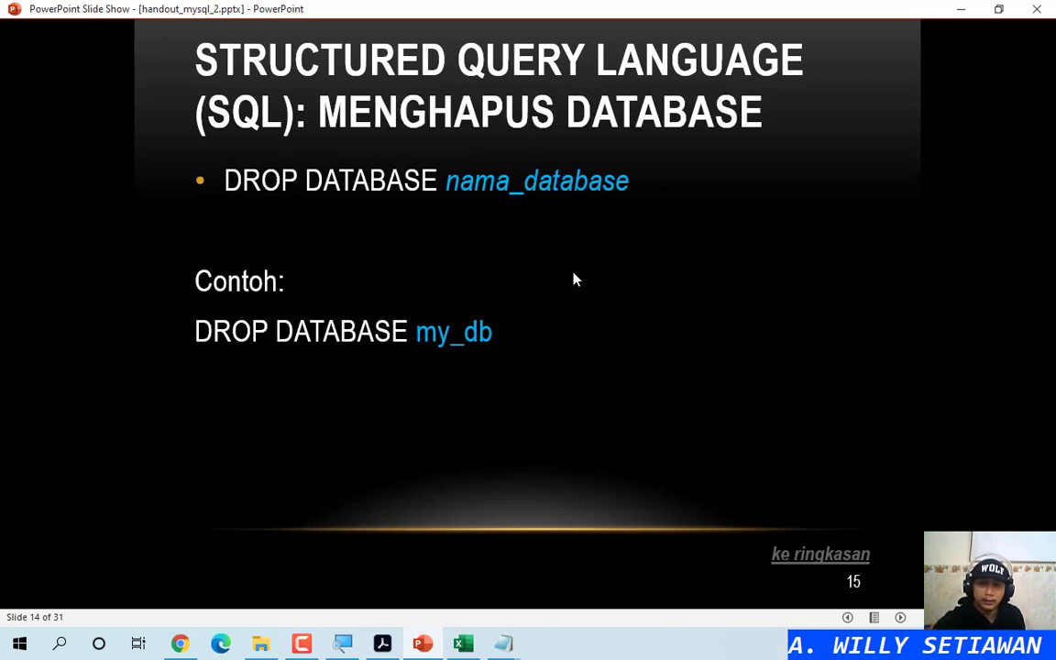
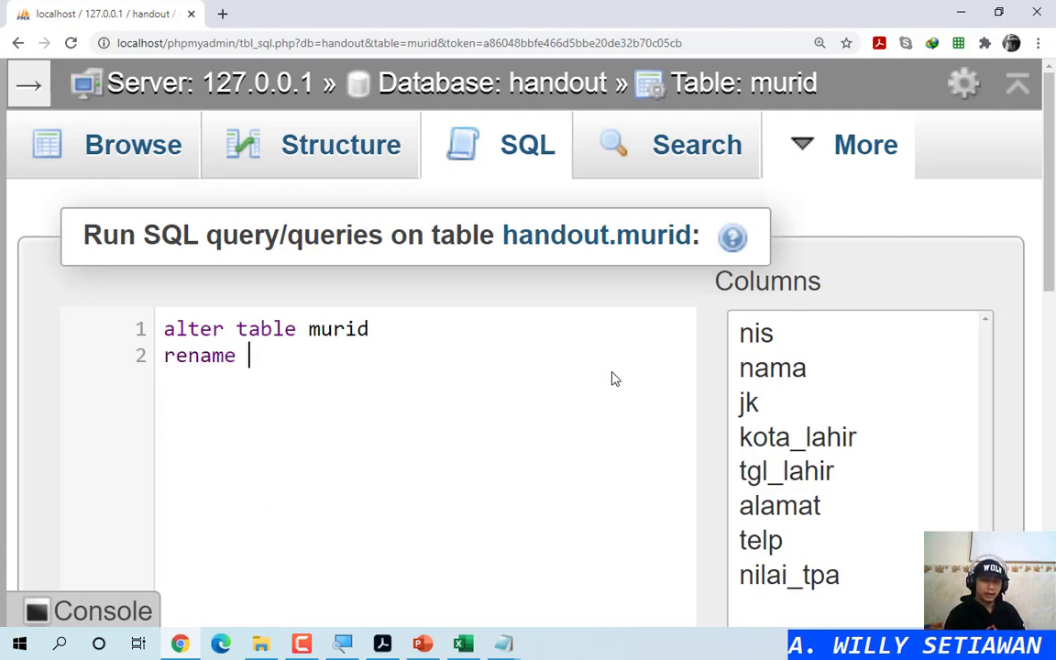
Step: Complete the rename clause of the alter table murid query with the new name murid2 and run it
text(murid)
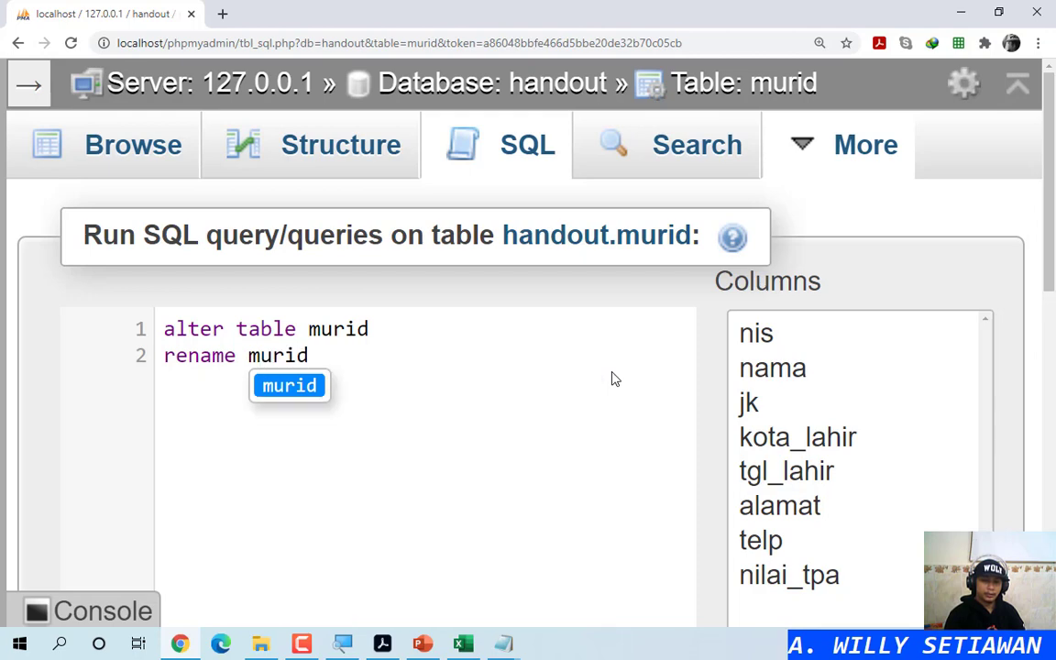
text(2)
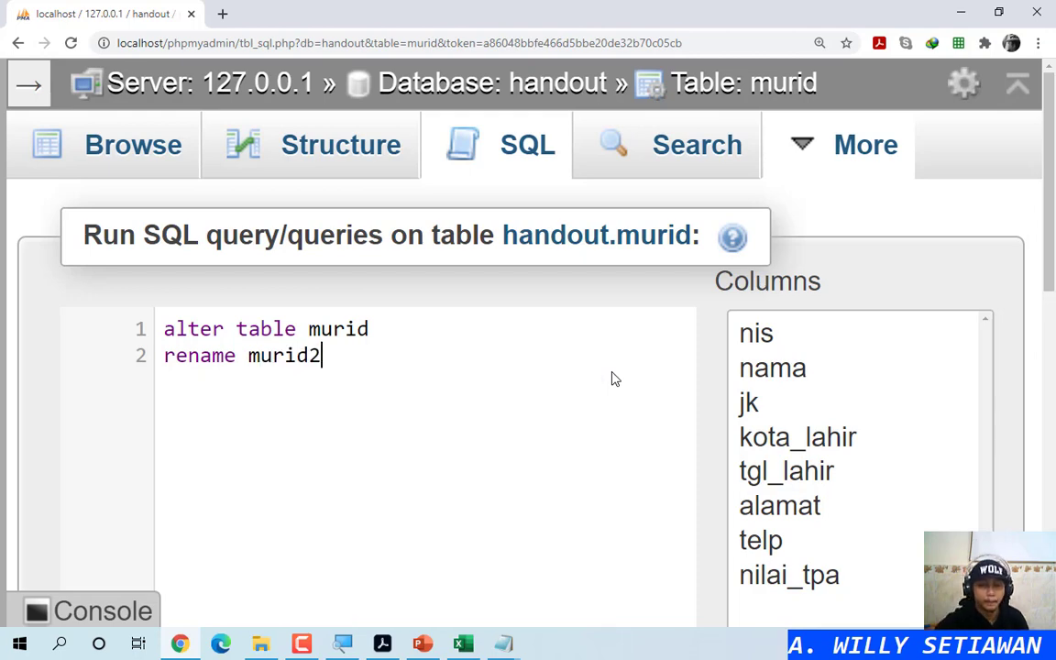
scroll(564, 395, down, 10)
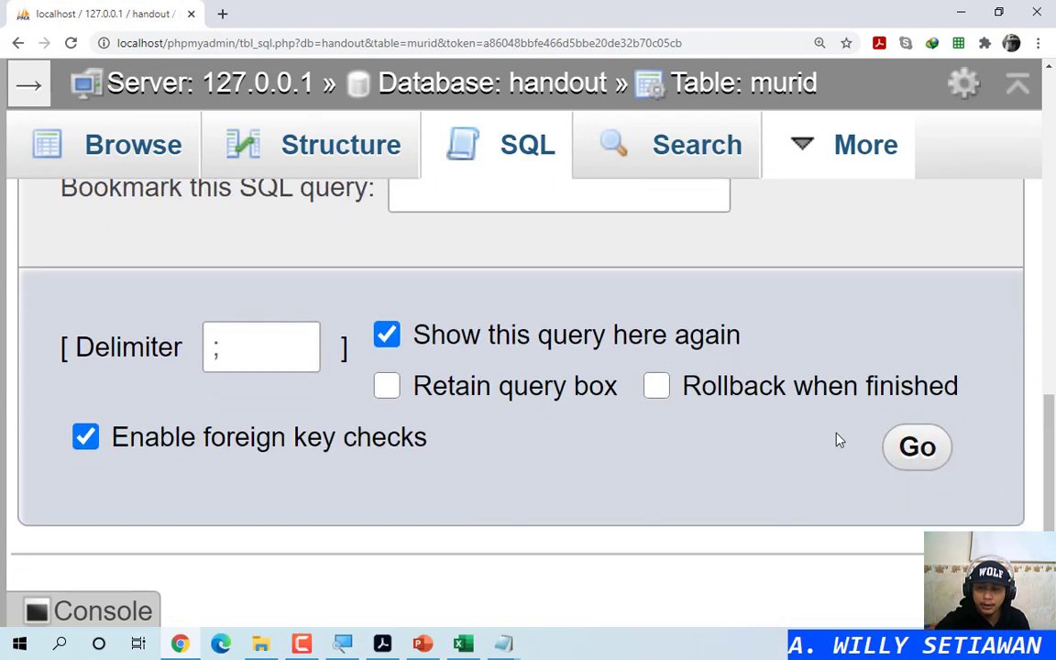
click(918, 453)
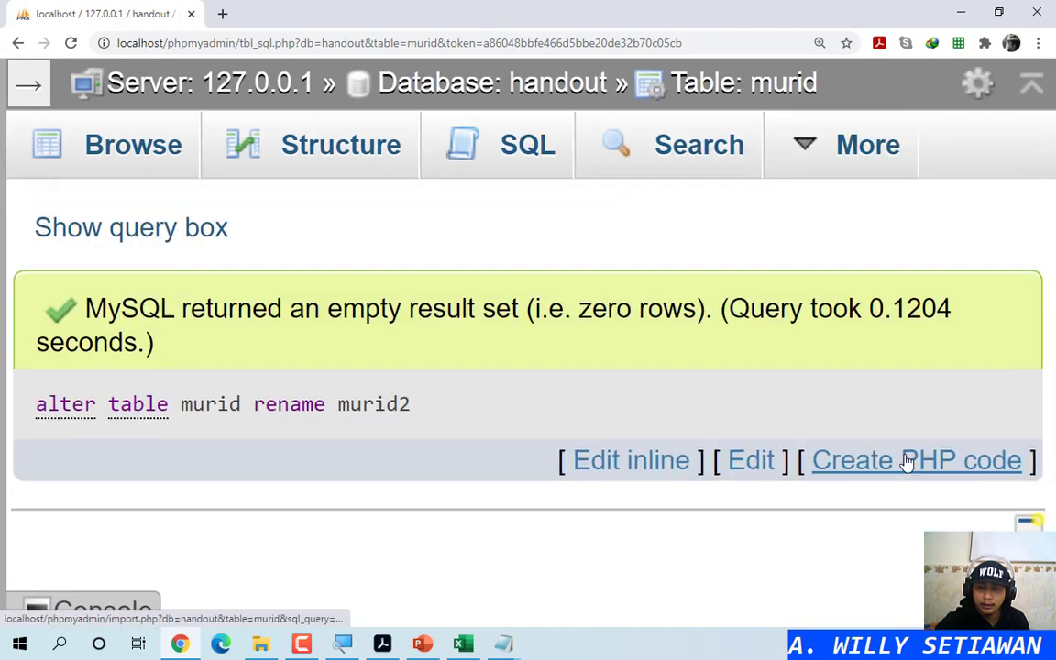
click(377, 410)
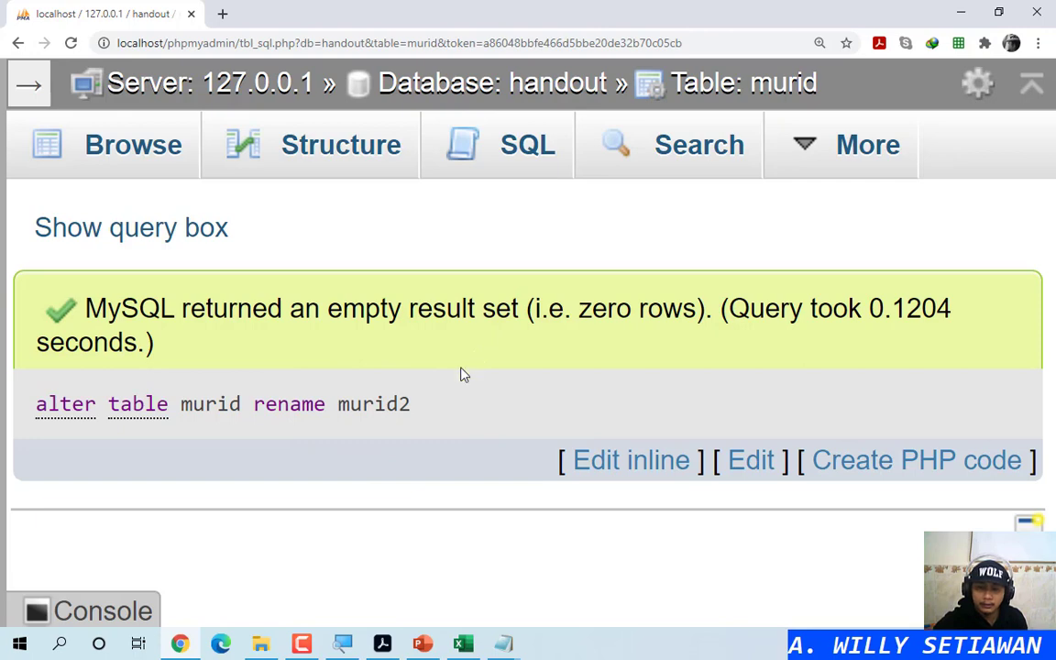
Step: Show the navigation tree, browse the murid2 table in the handout database and open its SQL query editor
click(29, 84)
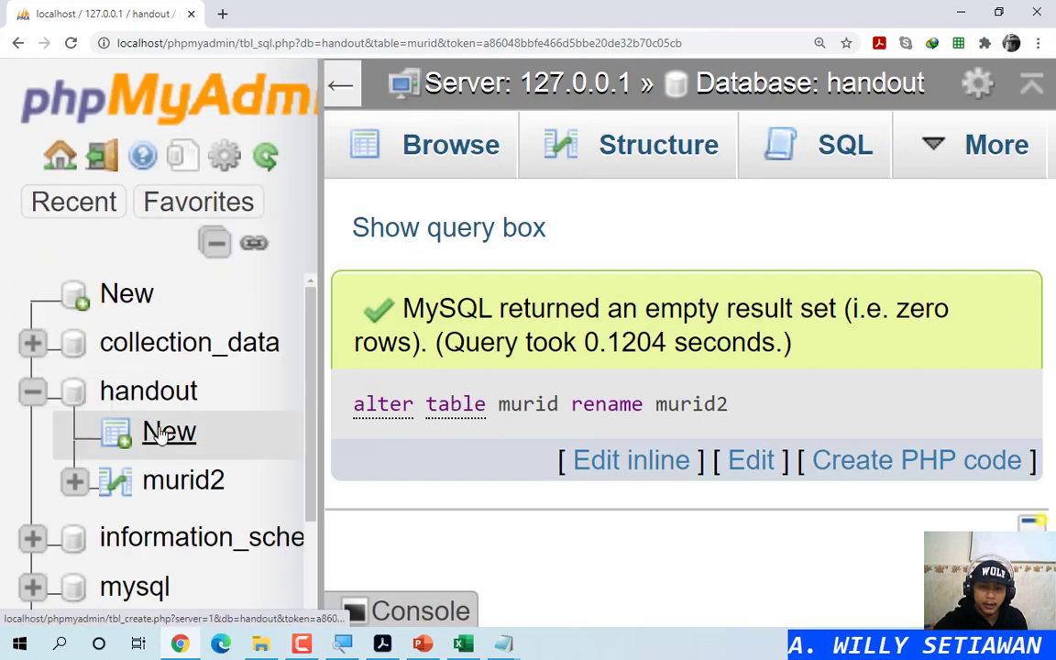
click(187, 491)
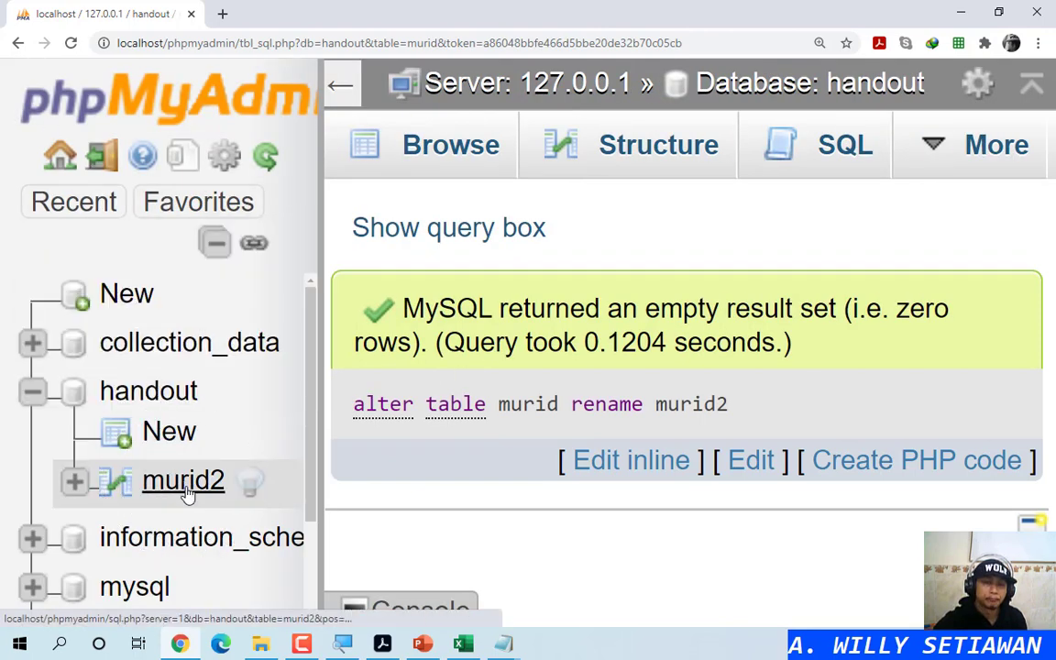
click(187, 490)
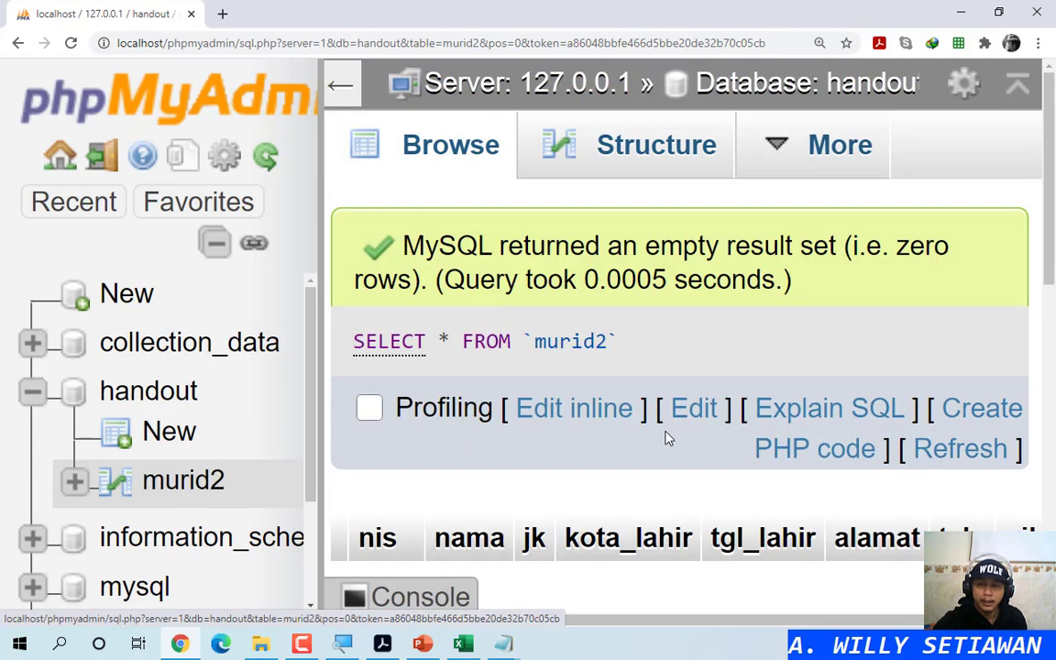
mouse_move(811, 146)
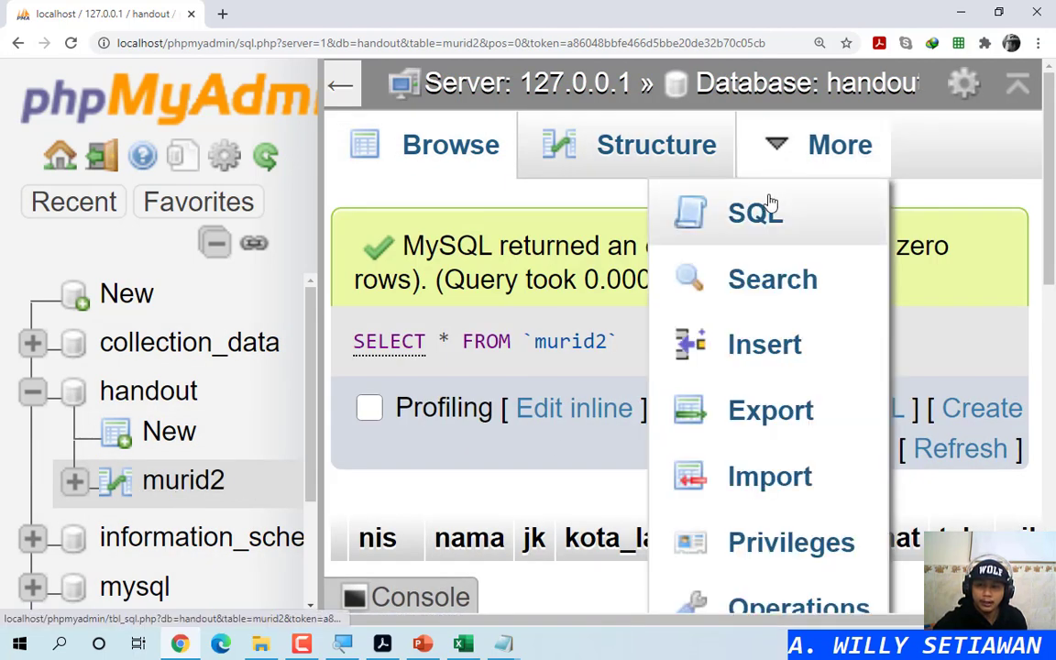
click(772, 207)
Step: Check the PowerPoint slide on deleting a primary key for the syntax and return to phpMyAdmin in the browser
mouse_move(503, 644)
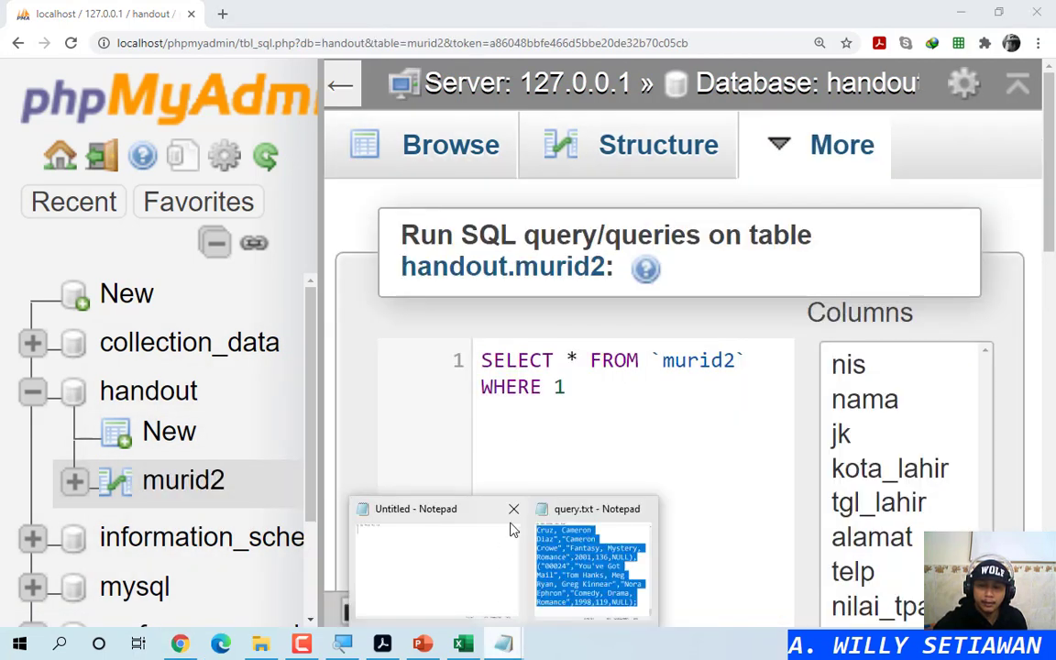
mouse_move(443, 580)
click(422, 644)
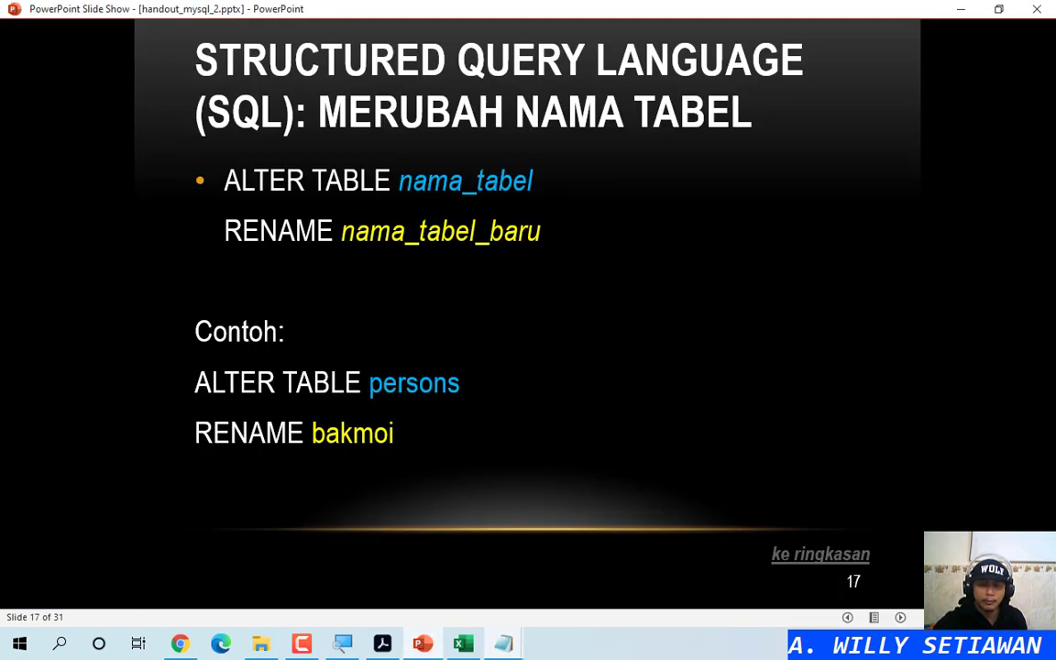
click(465, 387)
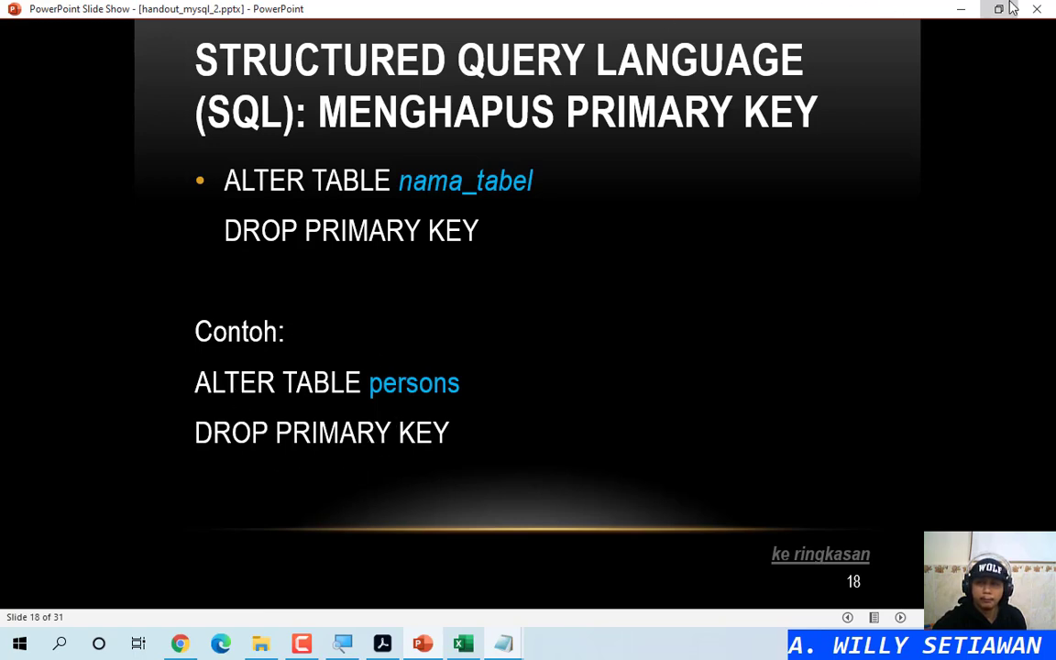
key(alt+Tab)
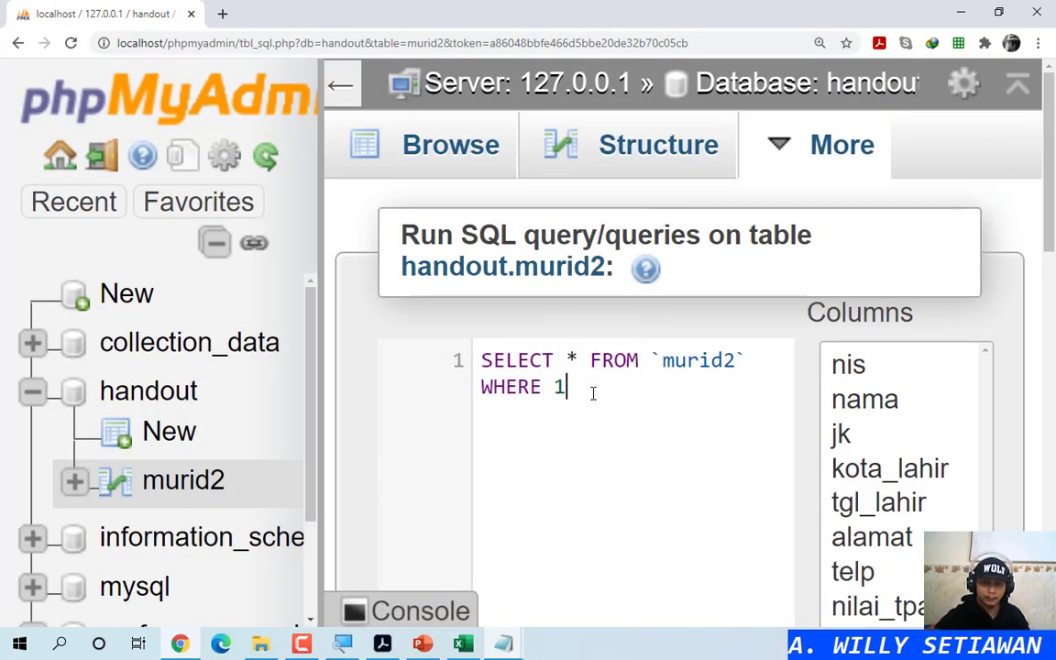
Step: Replace the default query for murid2 with alter table murid2 and drop primary key on a second line
key(ctrl+a)
text(alt)
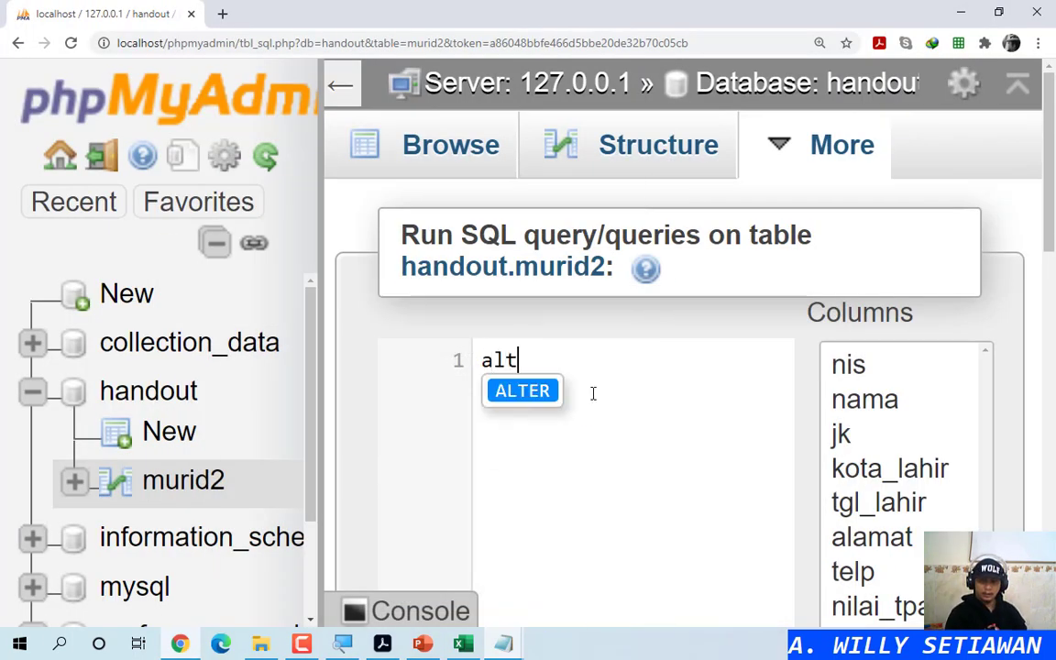
text(er table murid2)
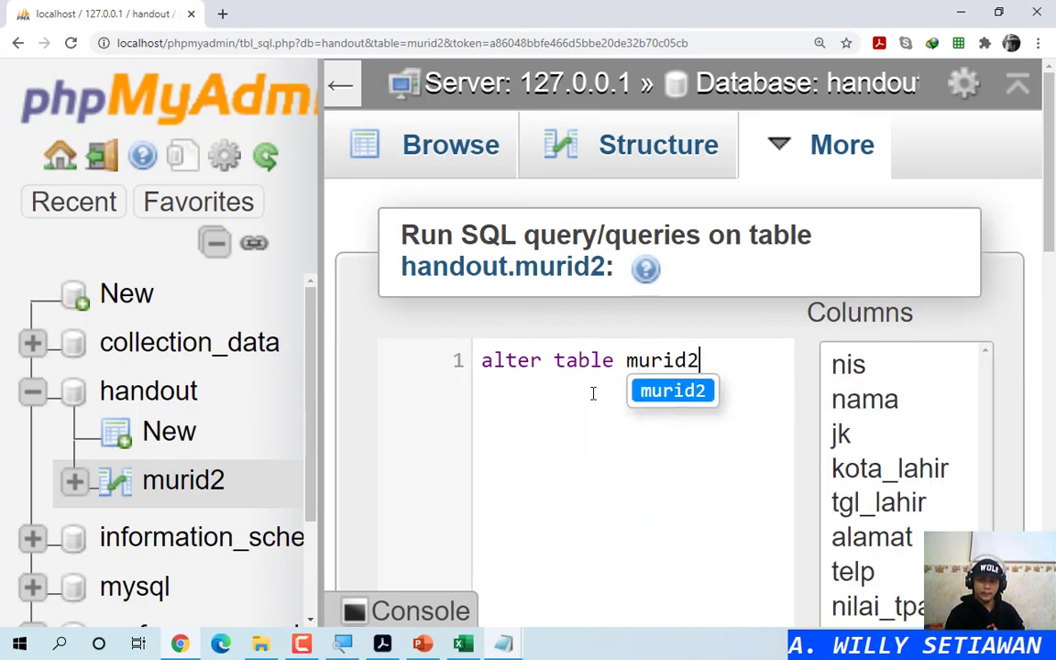
key(Escape)
text(2)
key(Return)
text(drop pr)
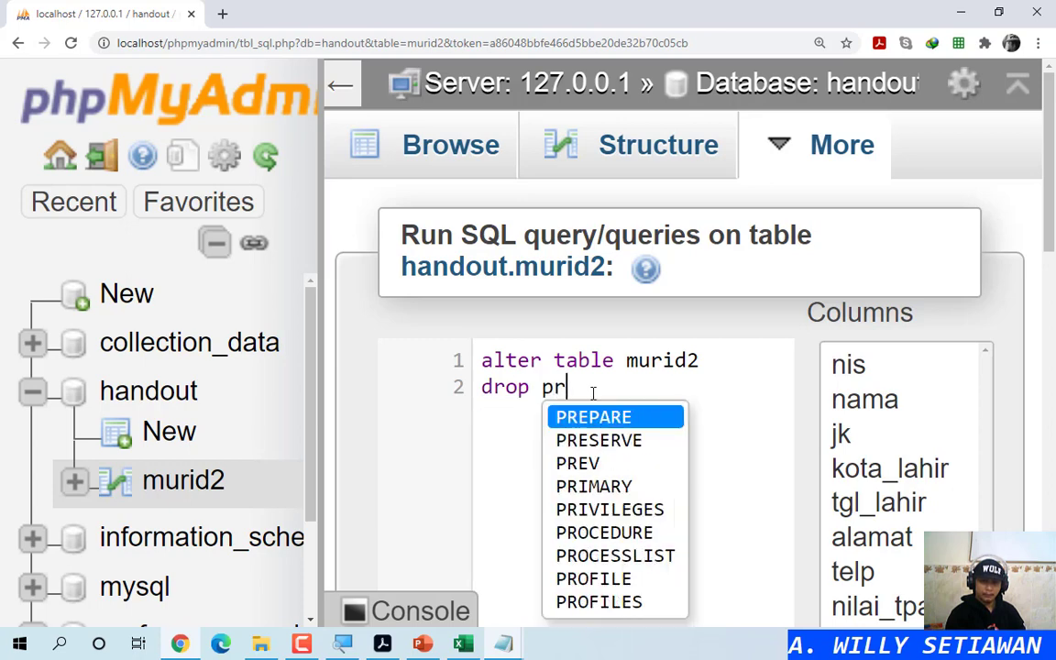
text(imary key)
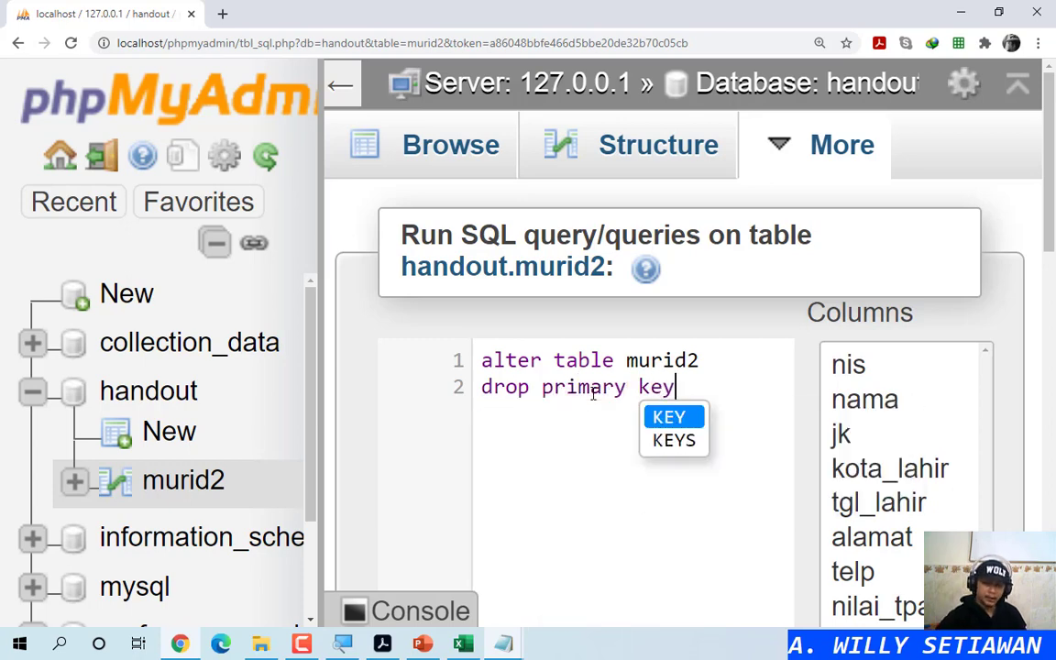
click(496, 386)
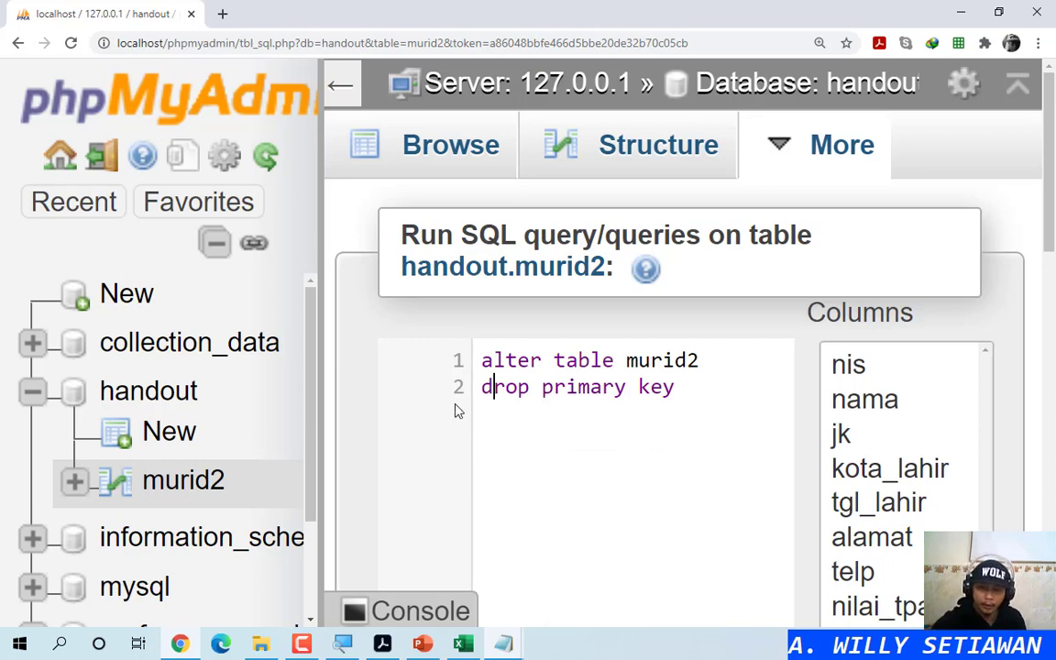
Step: Open the murid2 table in a new browser tab and look over its browse view
scroll(457, 410, down, 5)
scroll(448, 424, up, 3)
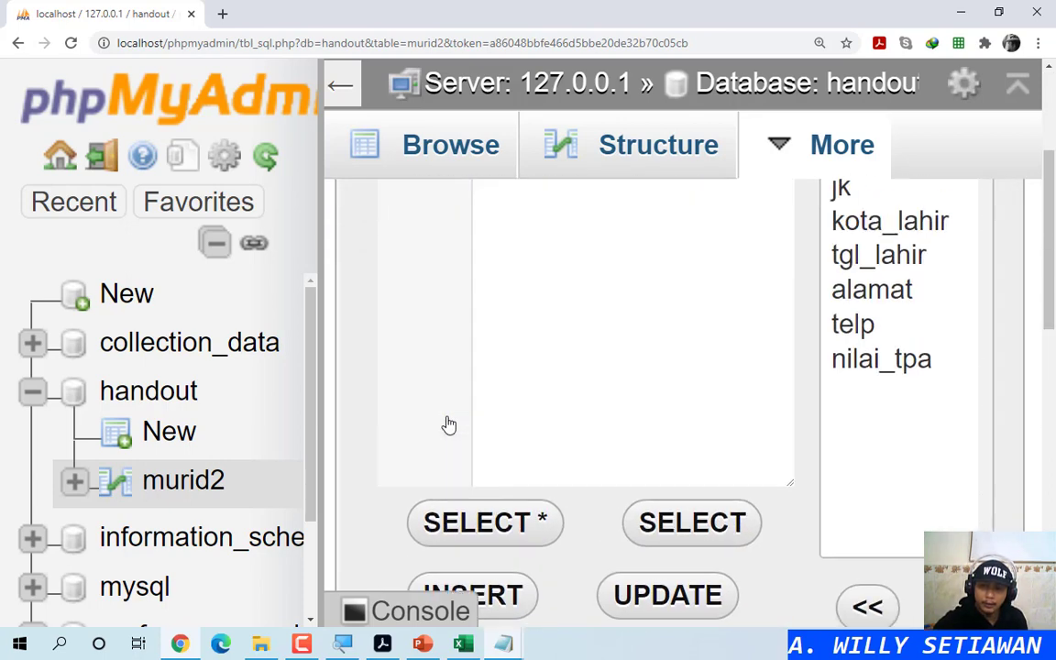
scroll(448, 424, up, 3)
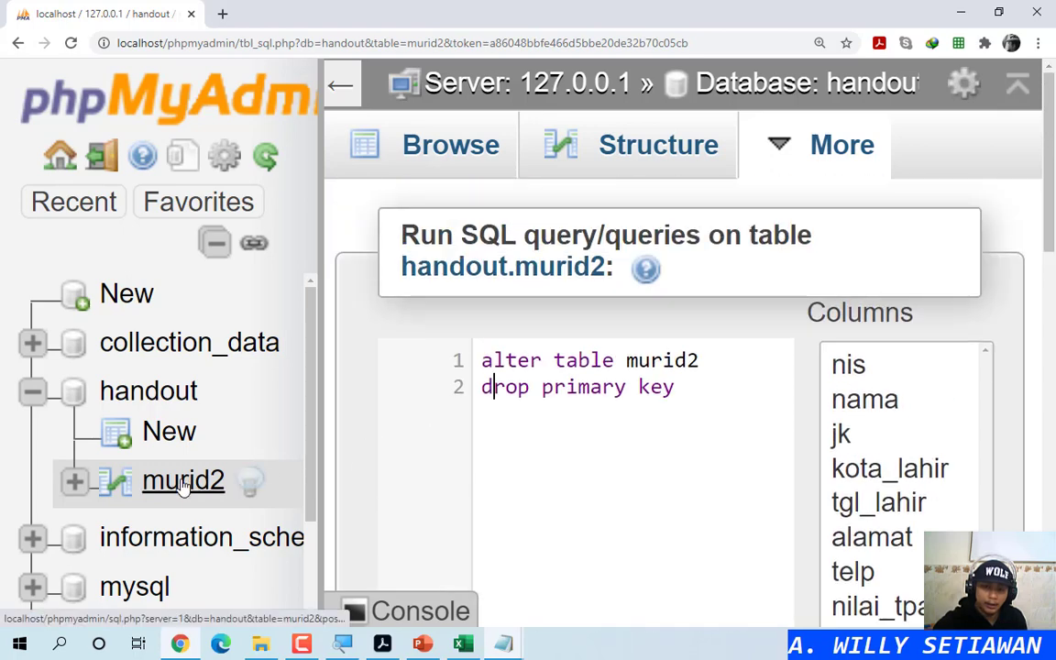
right_click(183, 482)
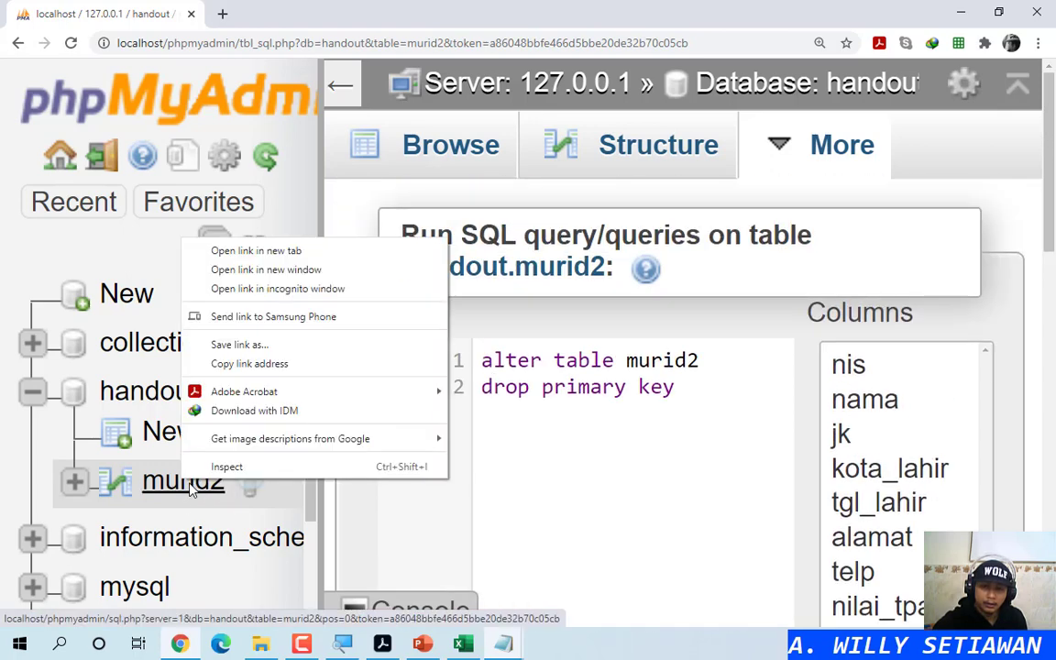
click(240, 251)
key(ctrl+Tab)
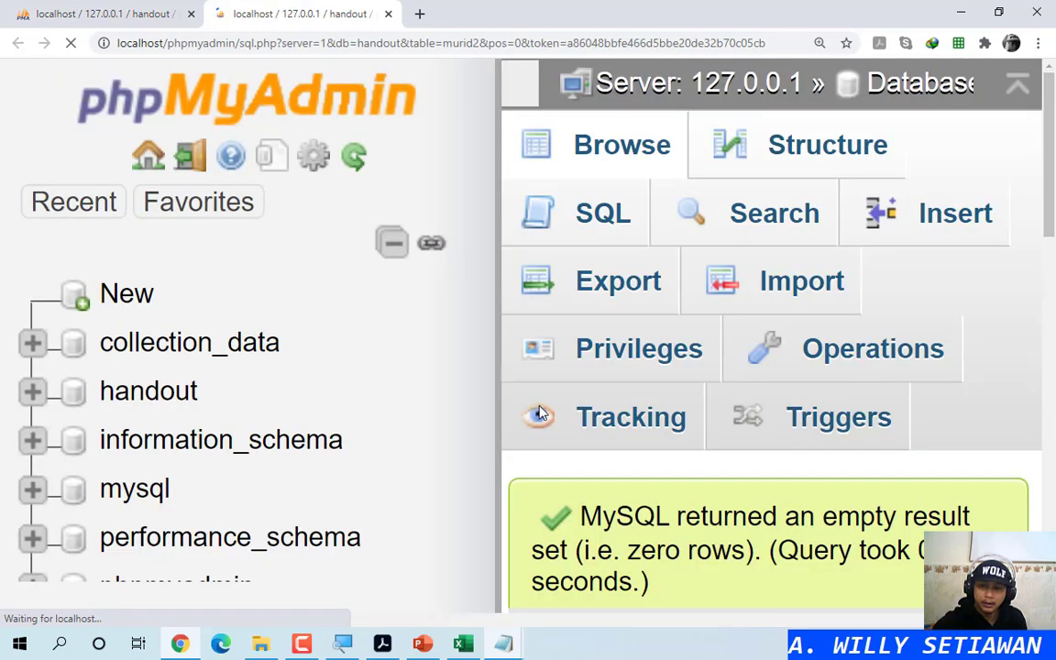
scroll(688, 448, down, 3)
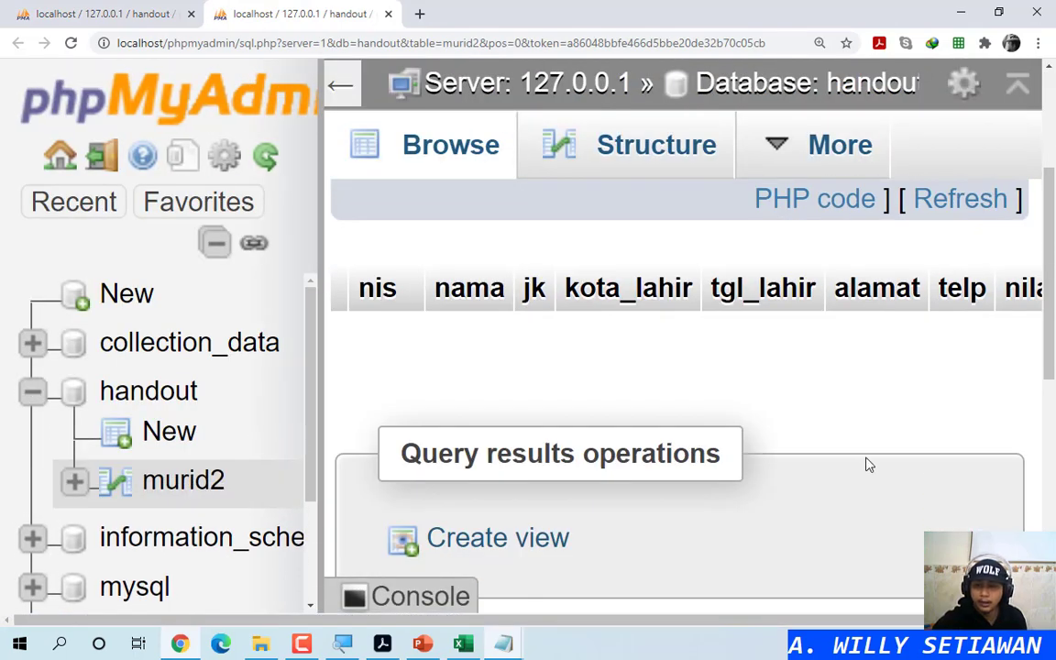
scroll(869, 464, up, 2)
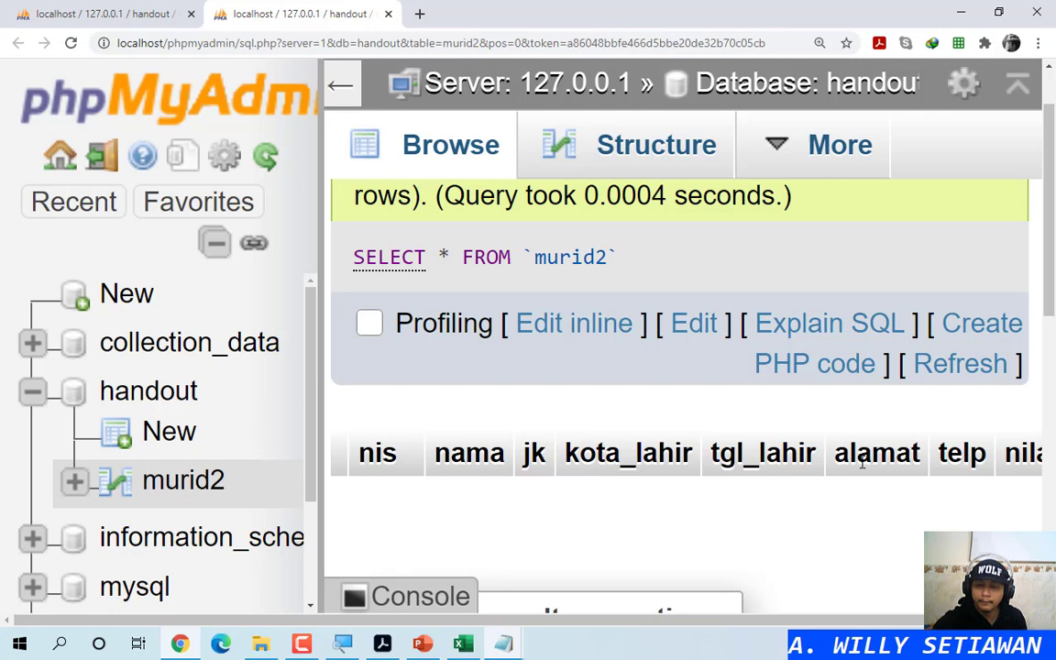
scroll(856, 477, down, 4)
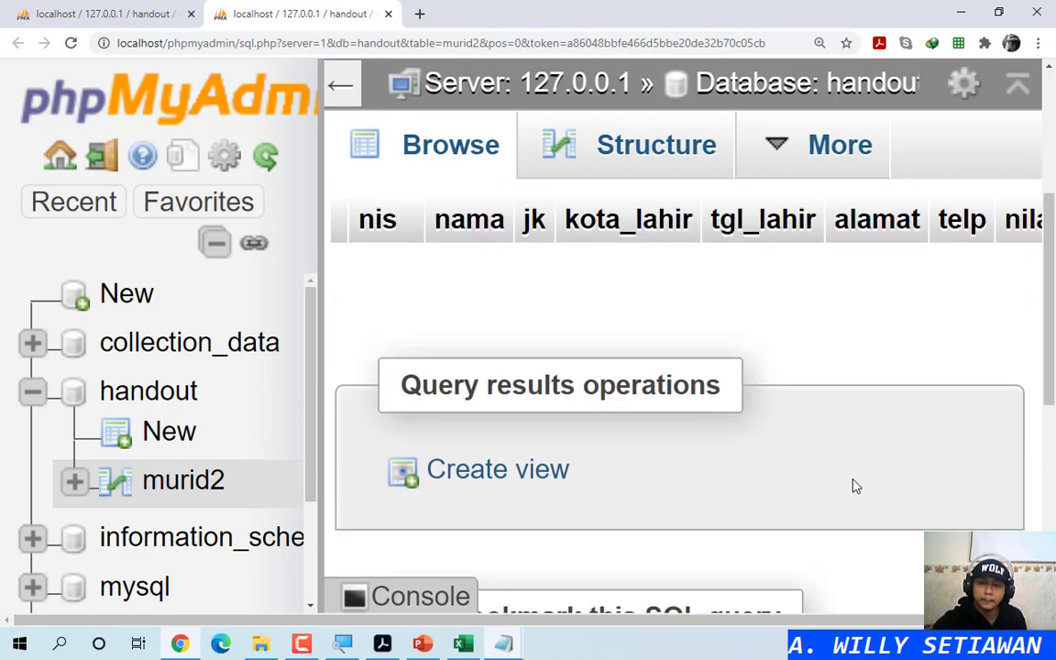
scroll(854, 483, up, 5)
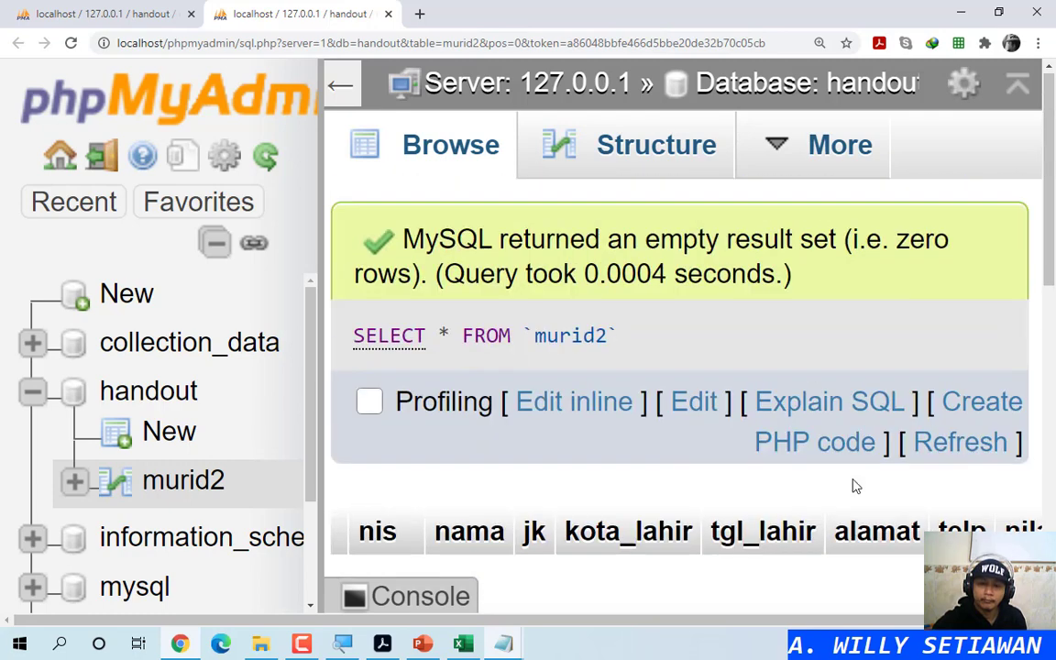
Step: Show the handout database's table list and browse the murid2 table from there
click(145, 395)
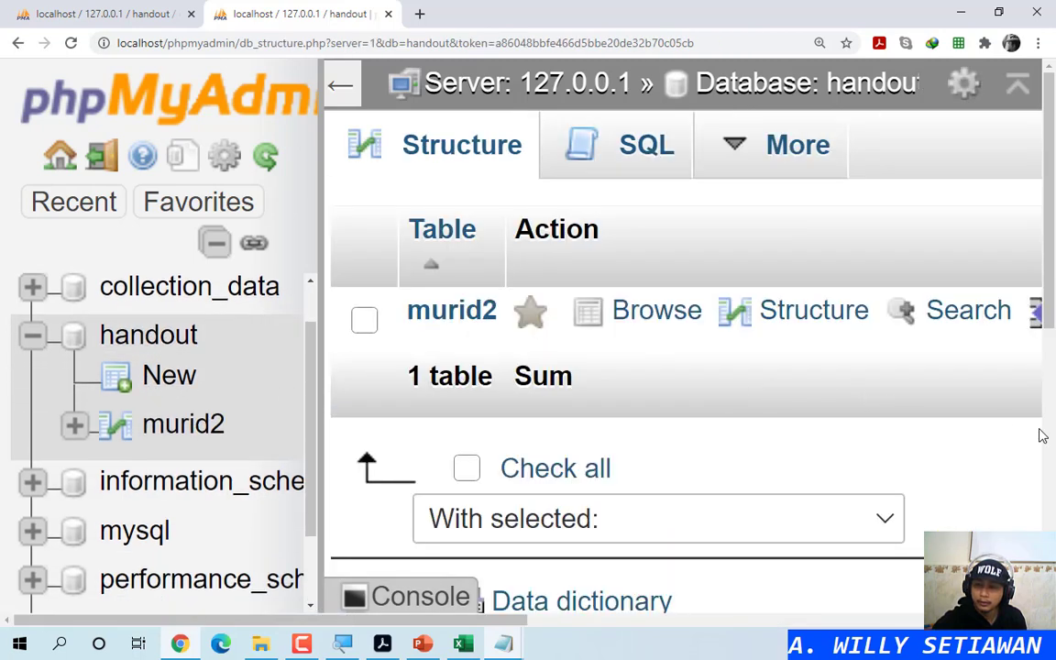
click(694, 622)
drag(694, 624, 487, 626)
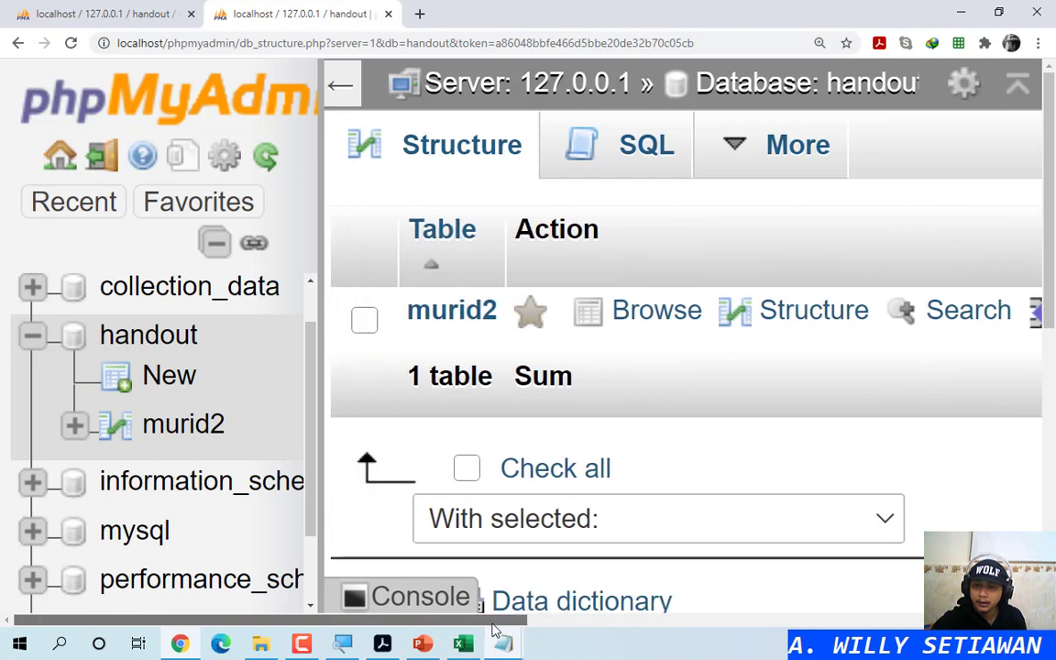
click(655, 321)
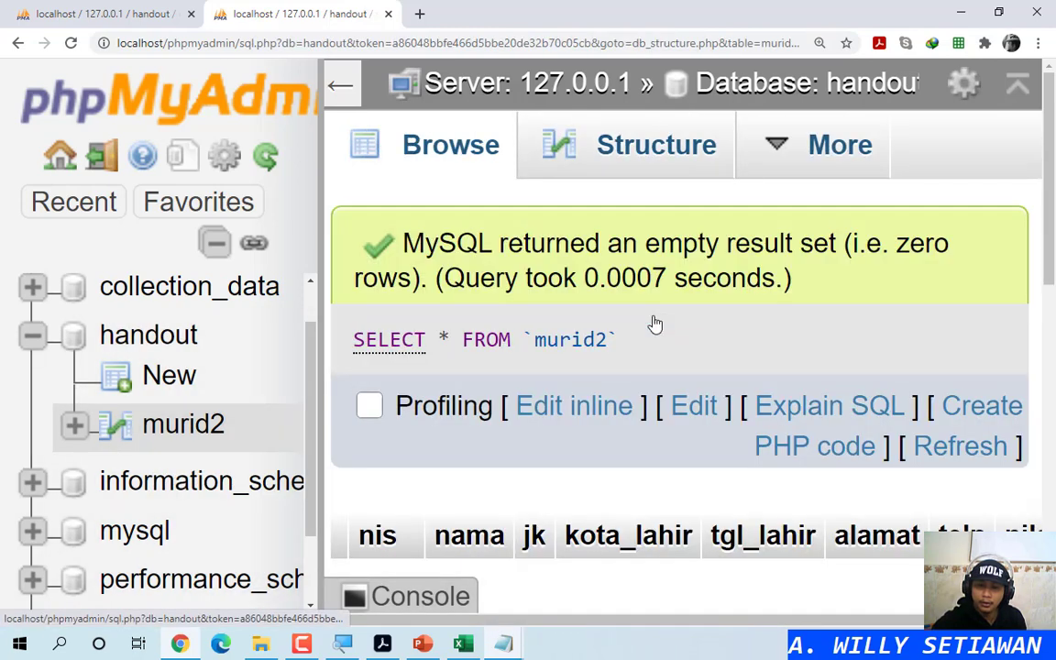
Step: Return to the handout table list and open murid2's structure to examine the key on the nis column
click(133, 338)
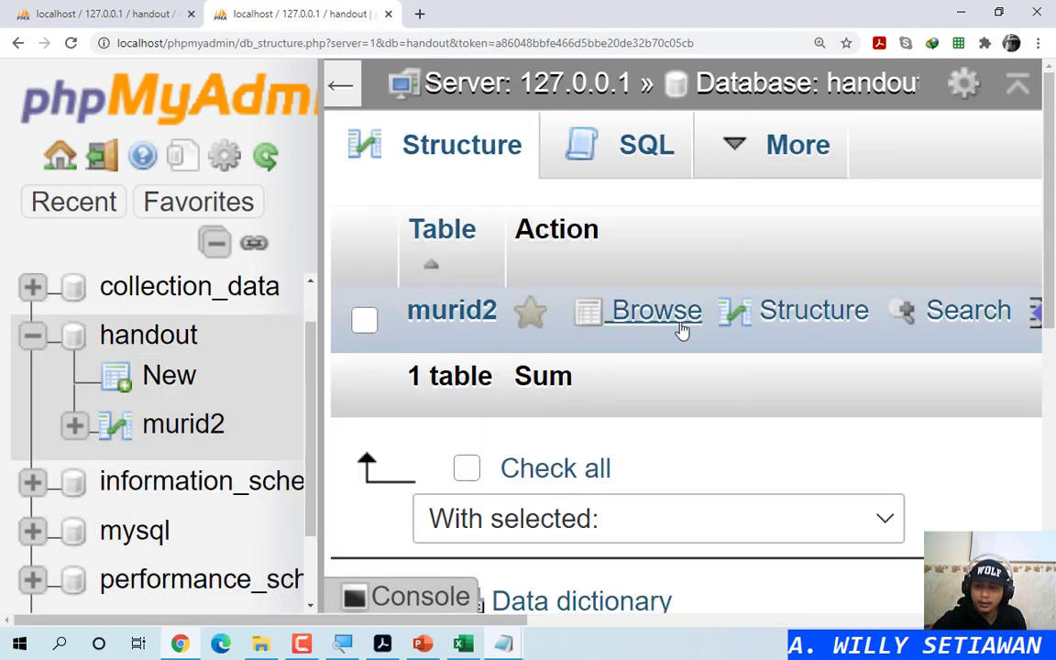
click(142, 339)
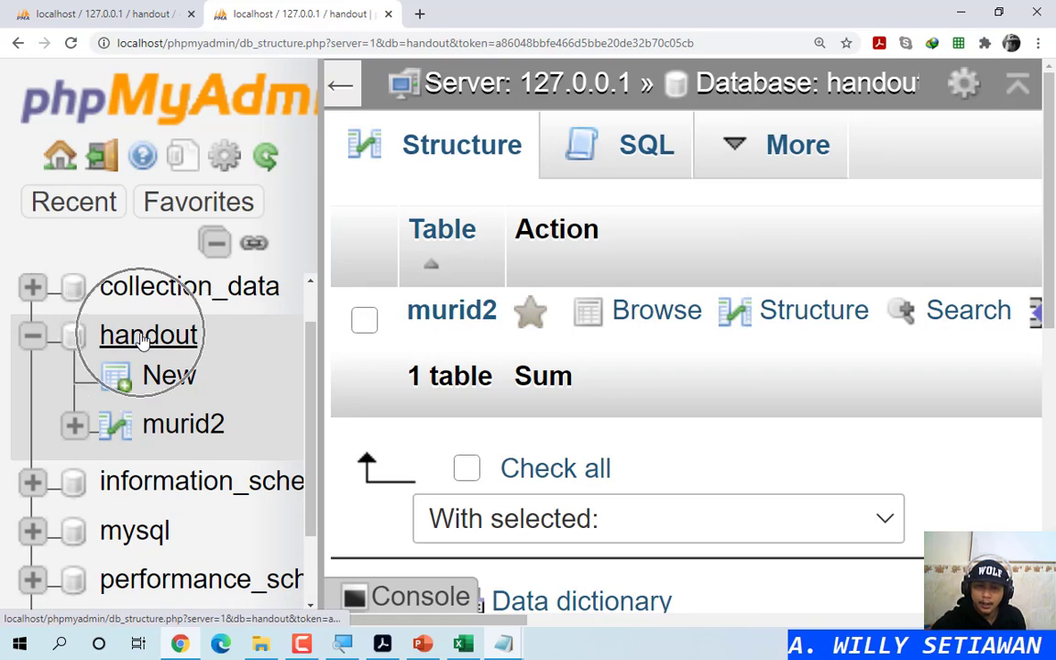
click(819, 312)
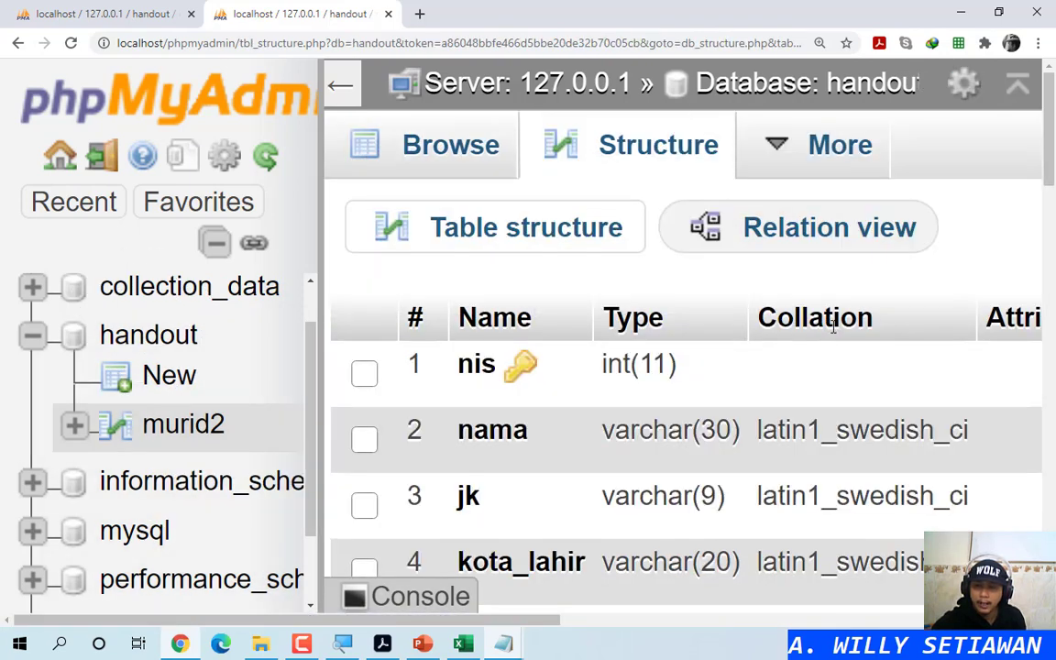
click(534, 365)
click(534, 365)
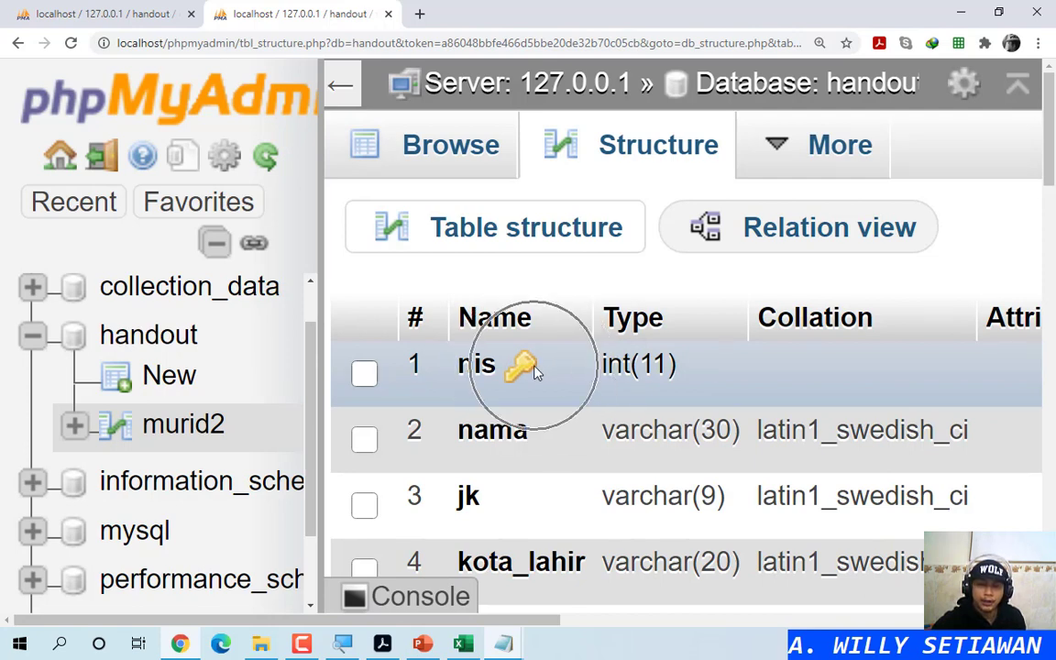
Step: Go back to the handout database's table list and review the Browse and Structure actions for murid2
click(145, 337)
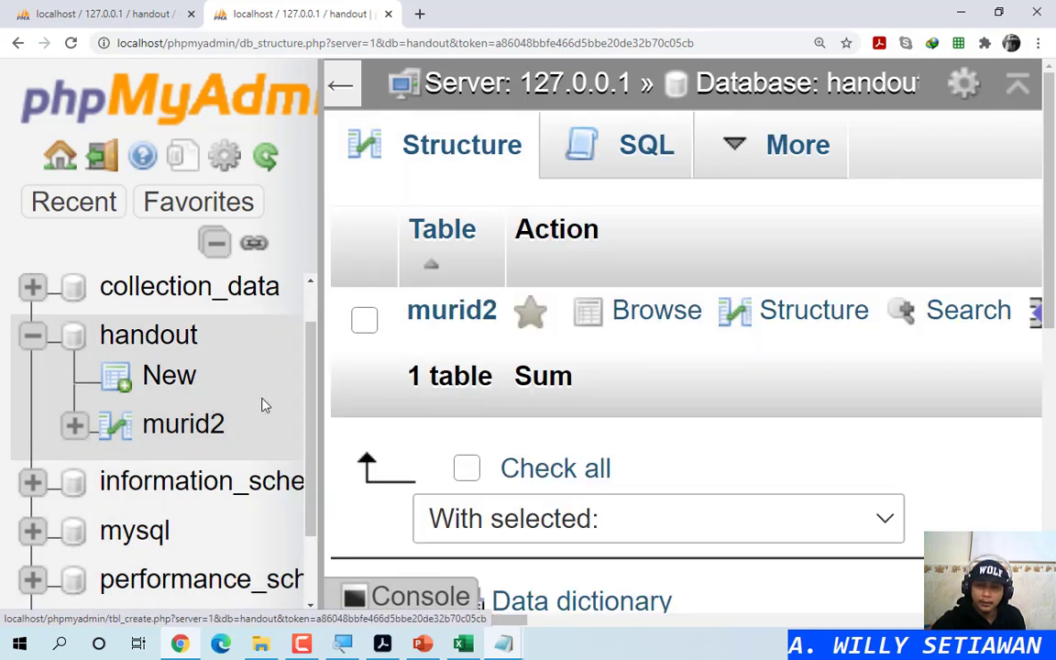
click(443, 328)
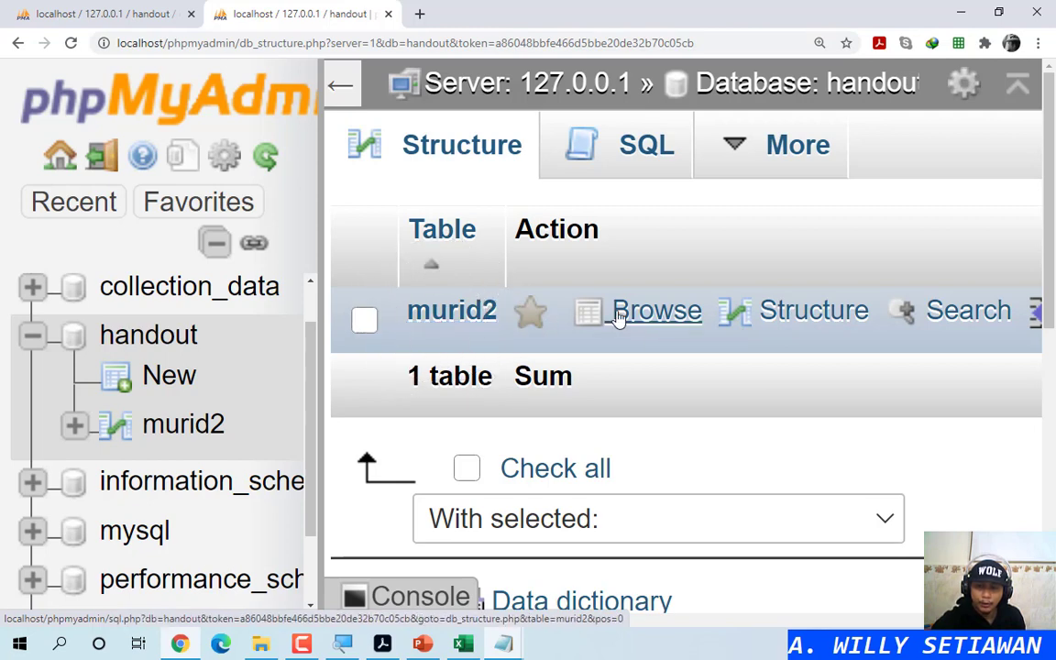
click(644, 321)
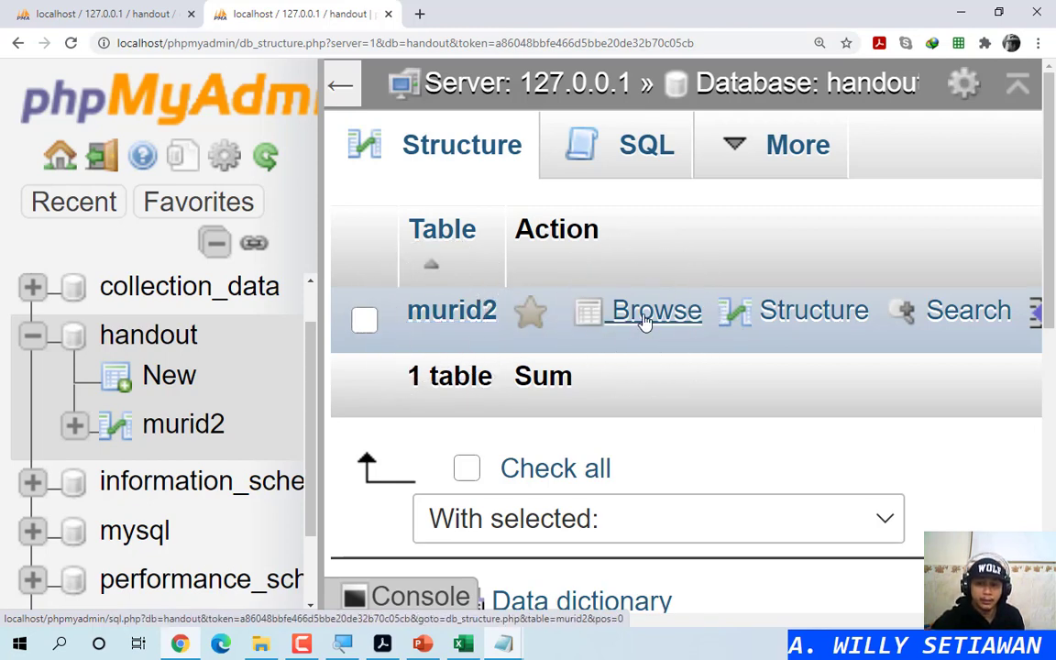
click(644, 319)
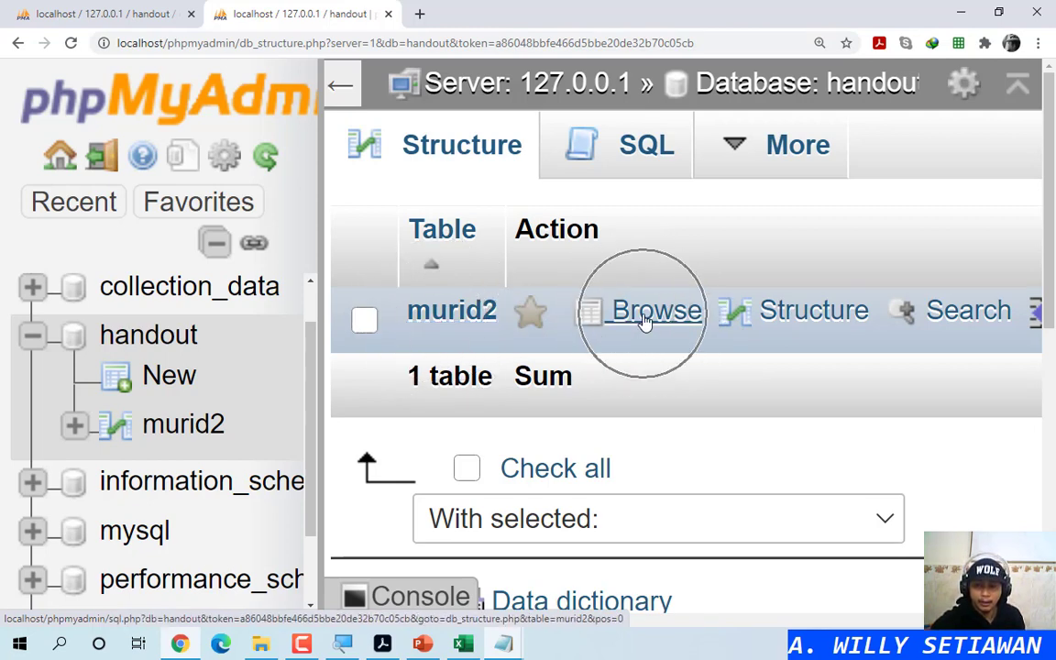
click(805, 315)
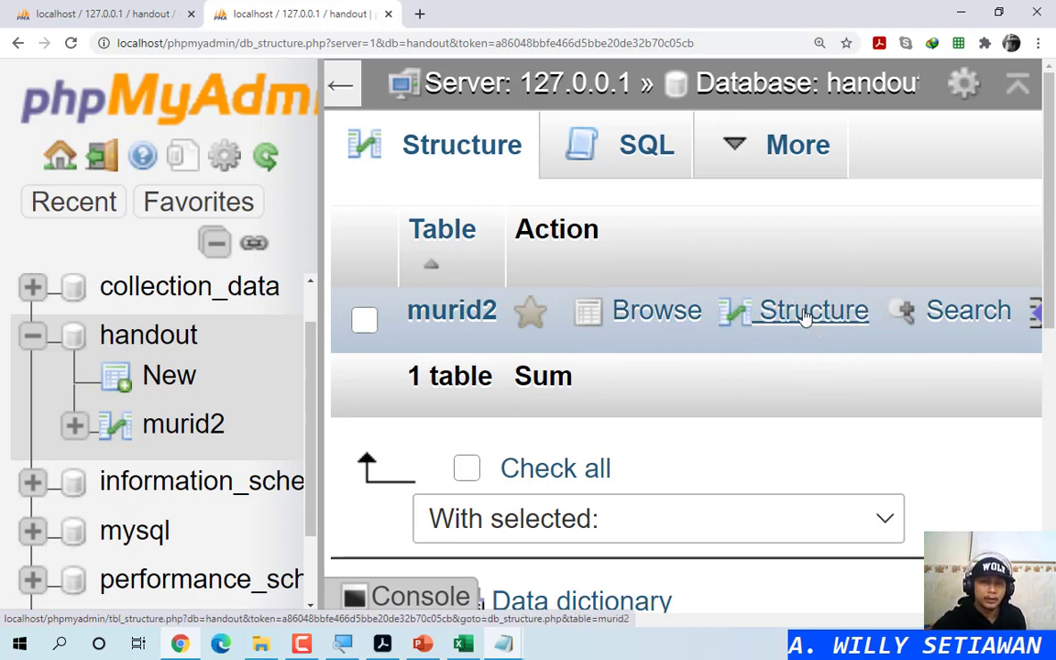
Step: Check the nis row of the murid table definition in the handout_mysql_1.pdf document in Acrobat and return to the browser
click(382, 645)
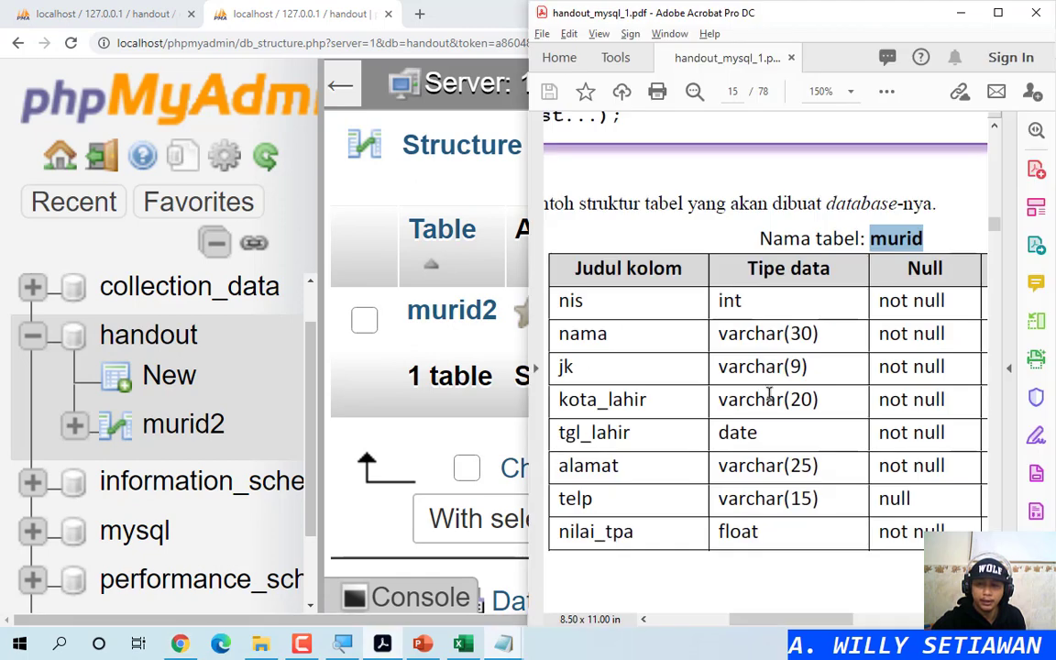
click(637, 307)
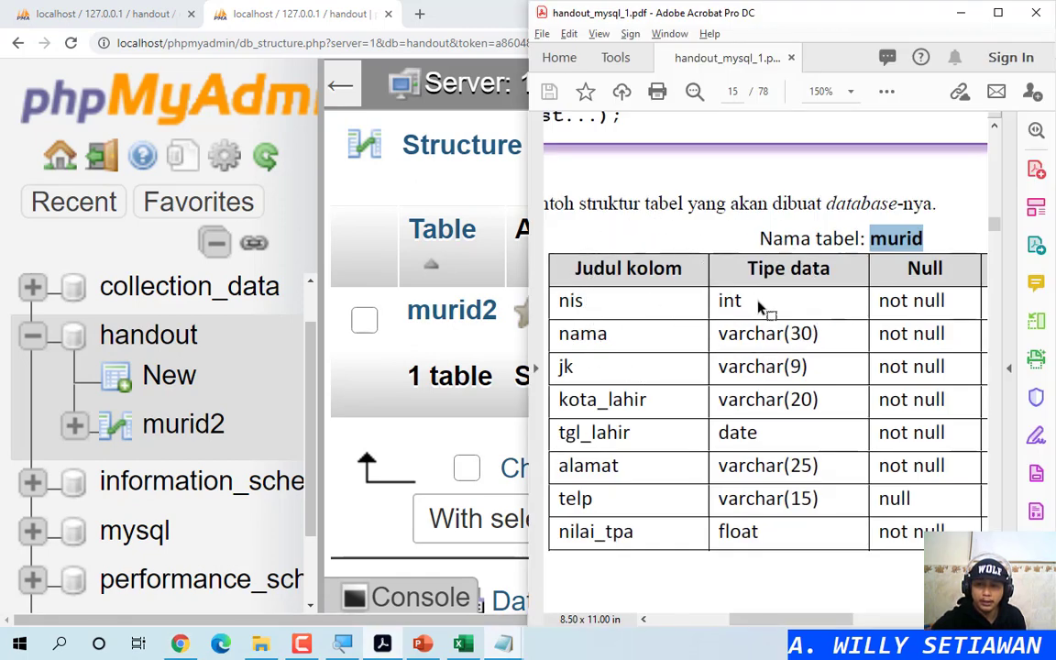
click(889, 307)
click(760, 308)
click(449, 7)
mouse_move(788, 145)
Step: Open the structure of murid2 from the table list and inspect the nis column's primary key marker
click(823, 311)
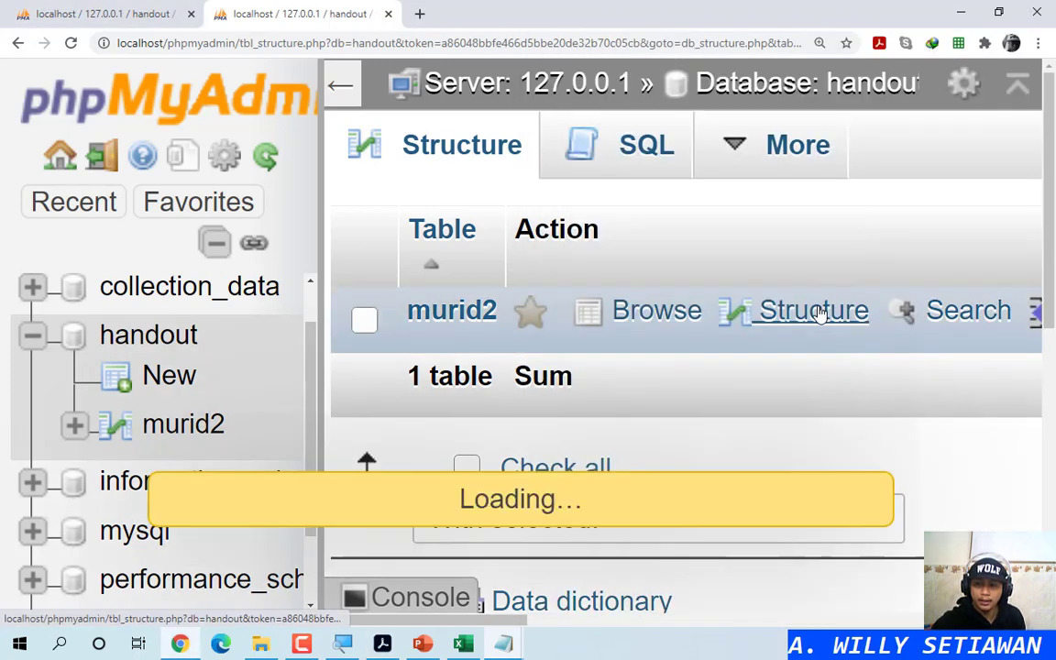
click(520, 367)
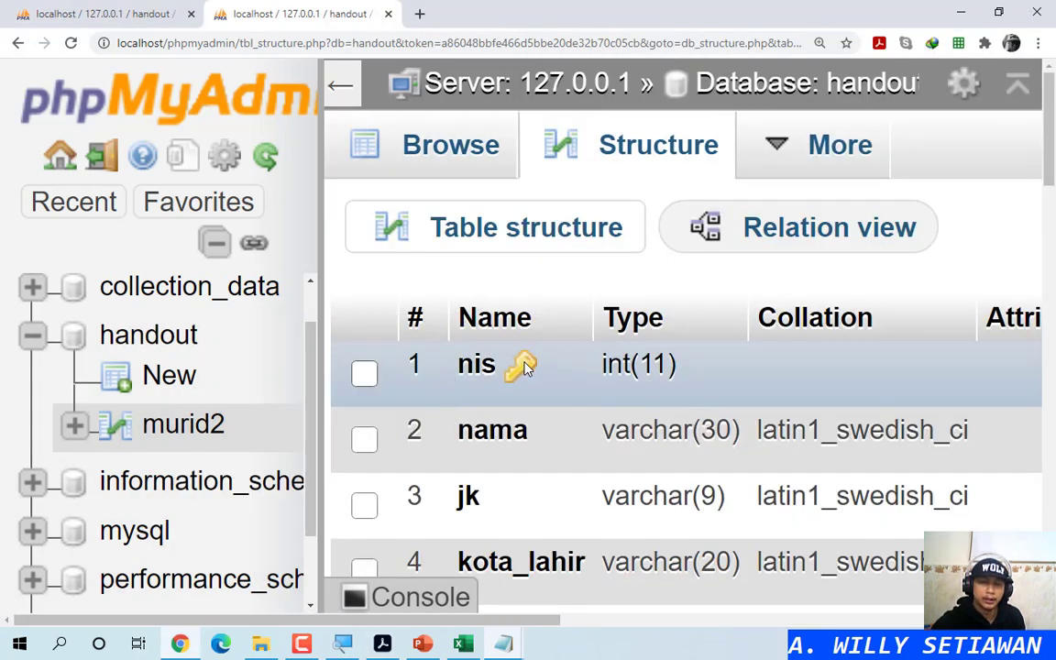
click(527, 367)
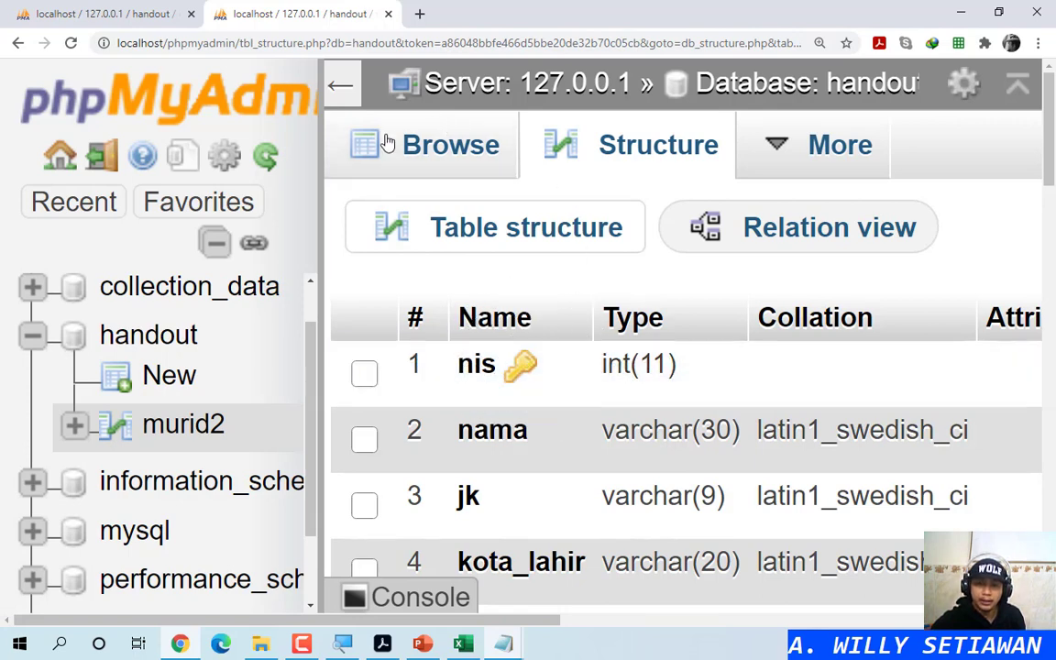
Step: Close the extra browser tab and run the alter table murid2 drop primary key query
click(389, 14)
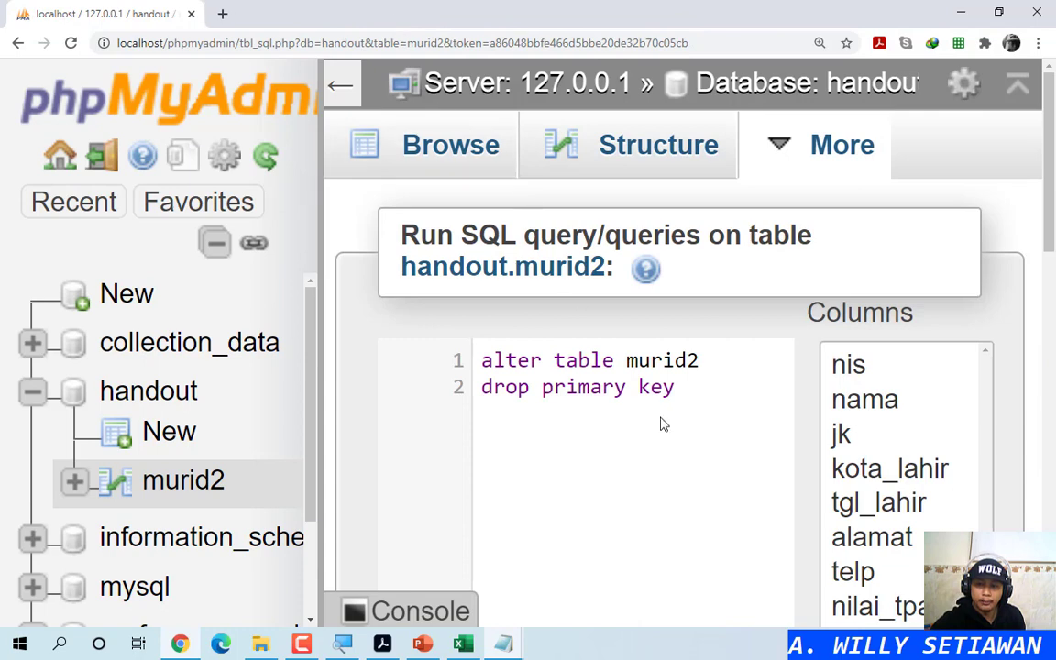
scroll(413, 495, down, 7)
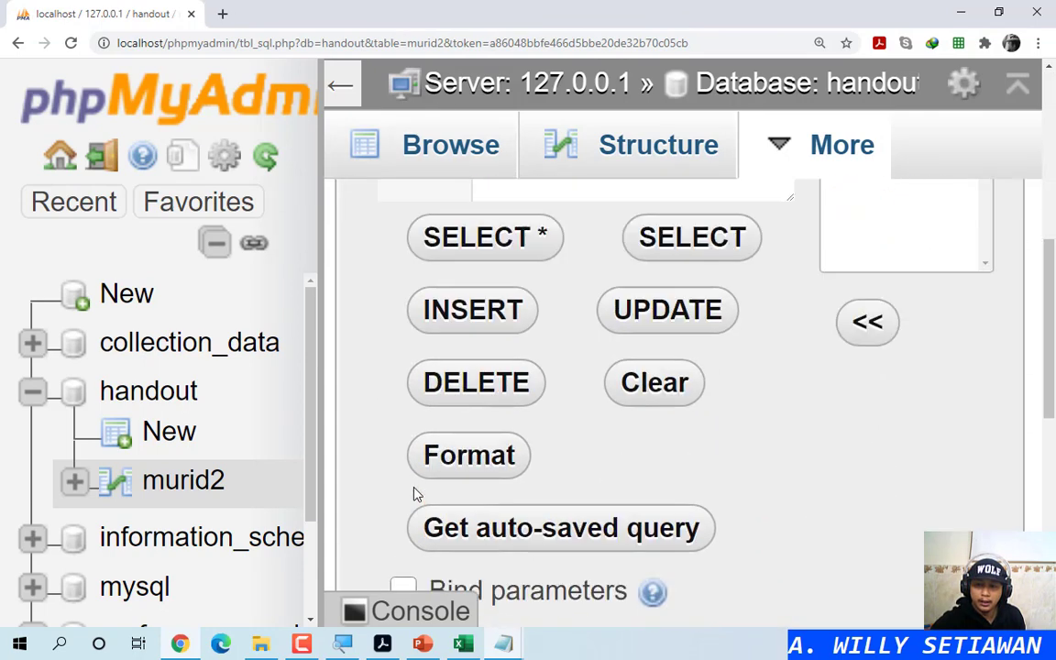
click(921, 240)
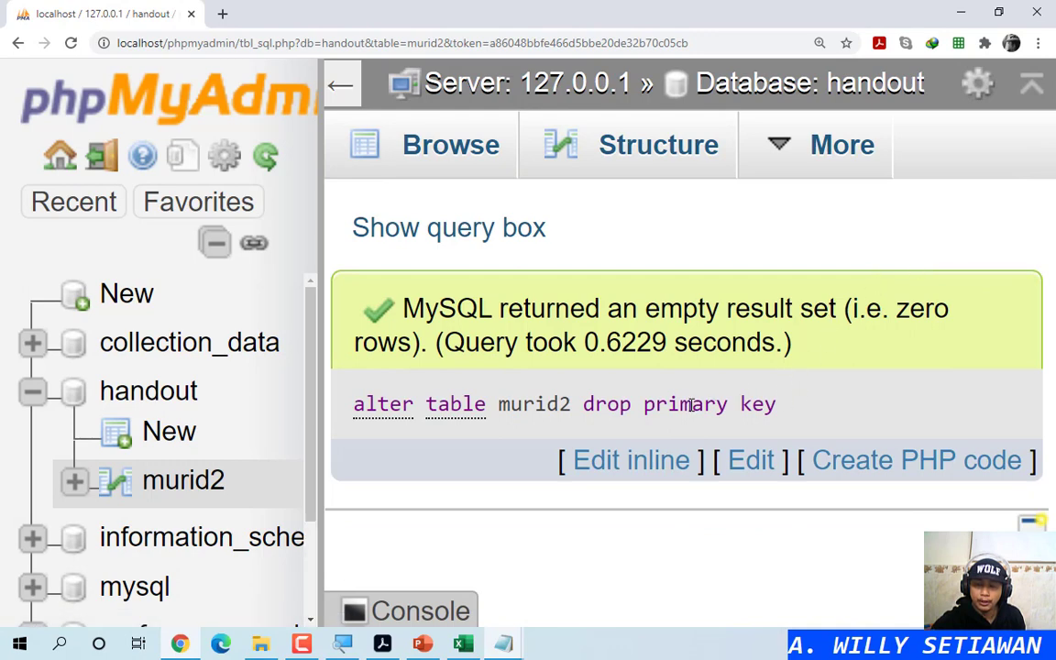
click(687, 402)
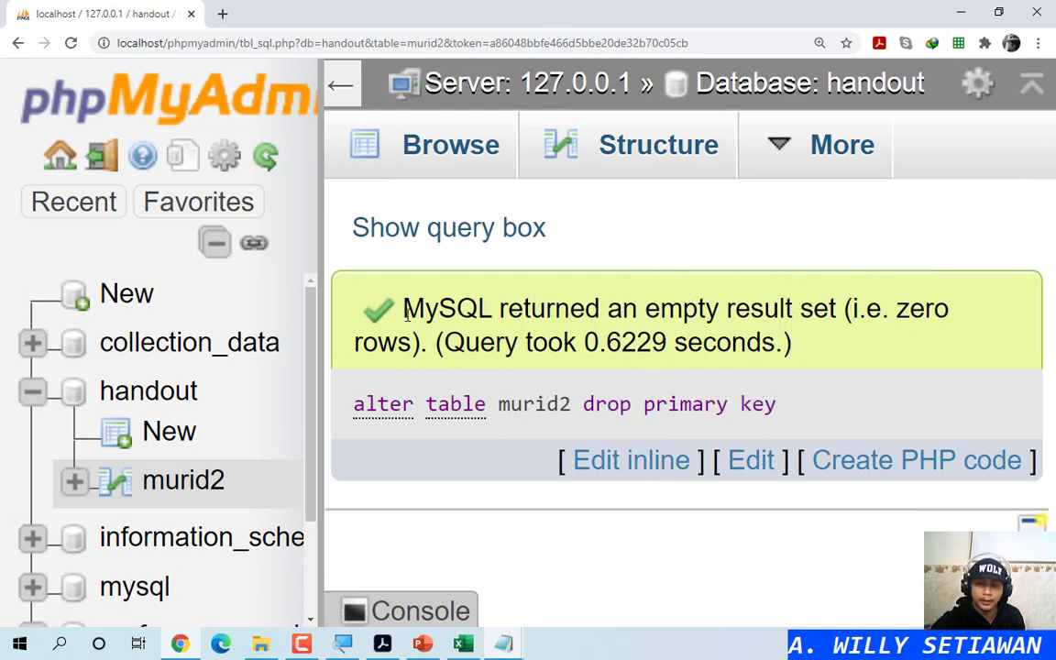
Step: Browse the murid2 table in the handout database and look over its column headers after the query
click(172, 484)
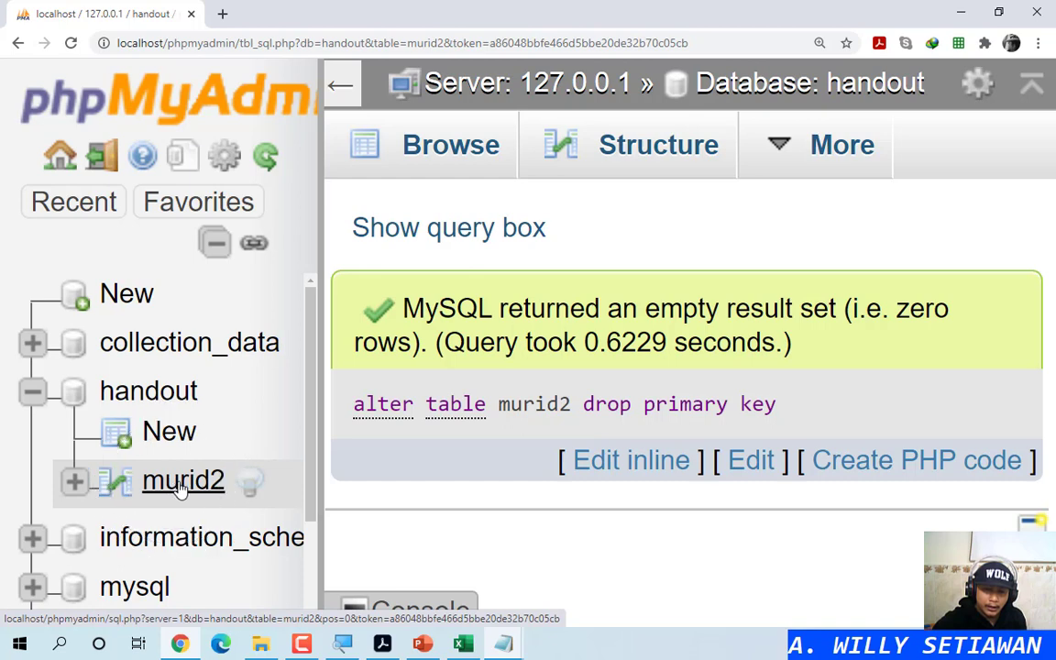
click(180, 487)
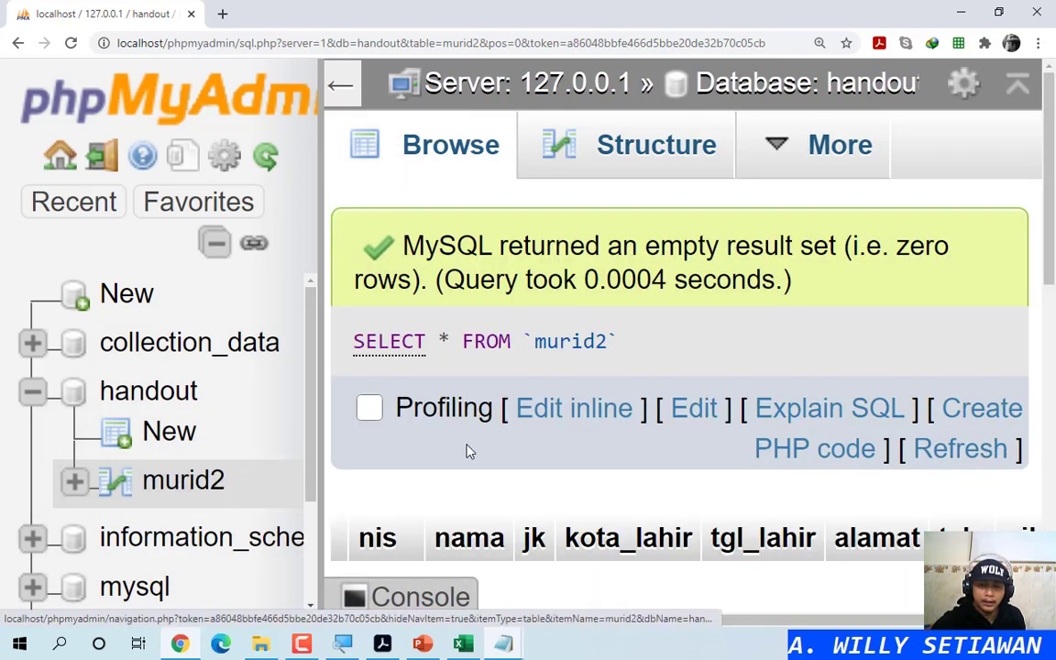
scroll(493, 456, down, 2)
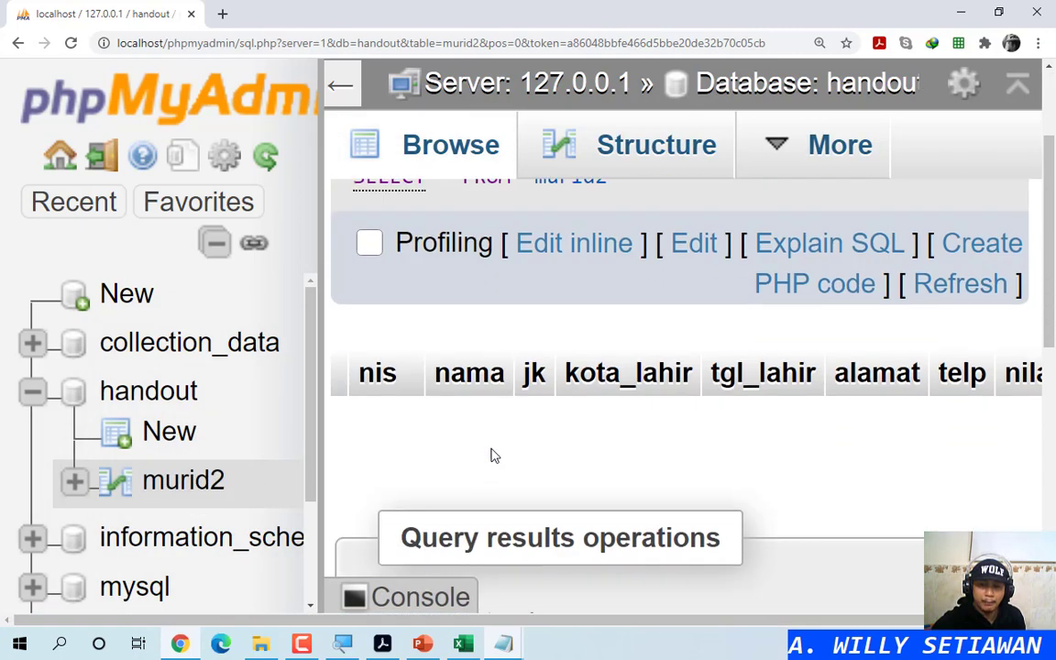
click(188, 478)
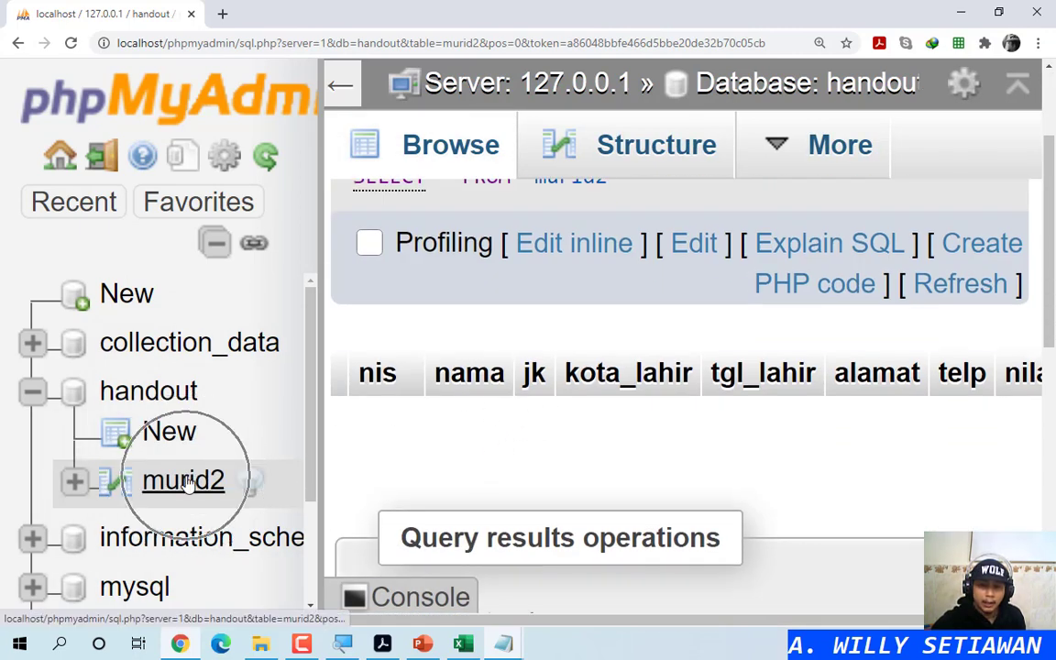
click(118, 484)
click(118, 484)
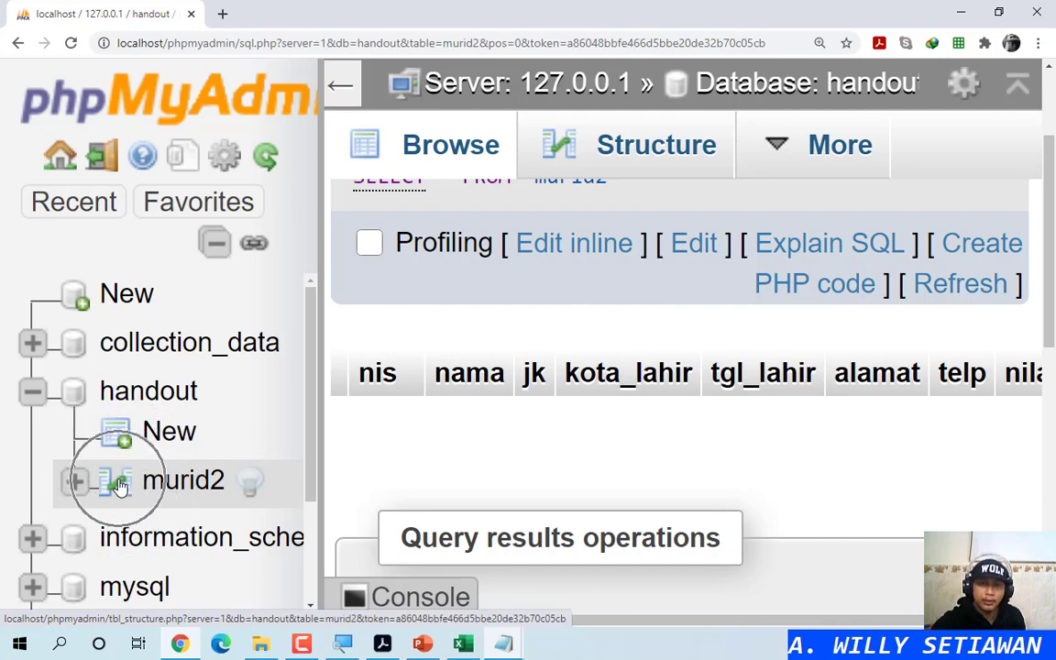
click(186, 479)
click(186, 479)
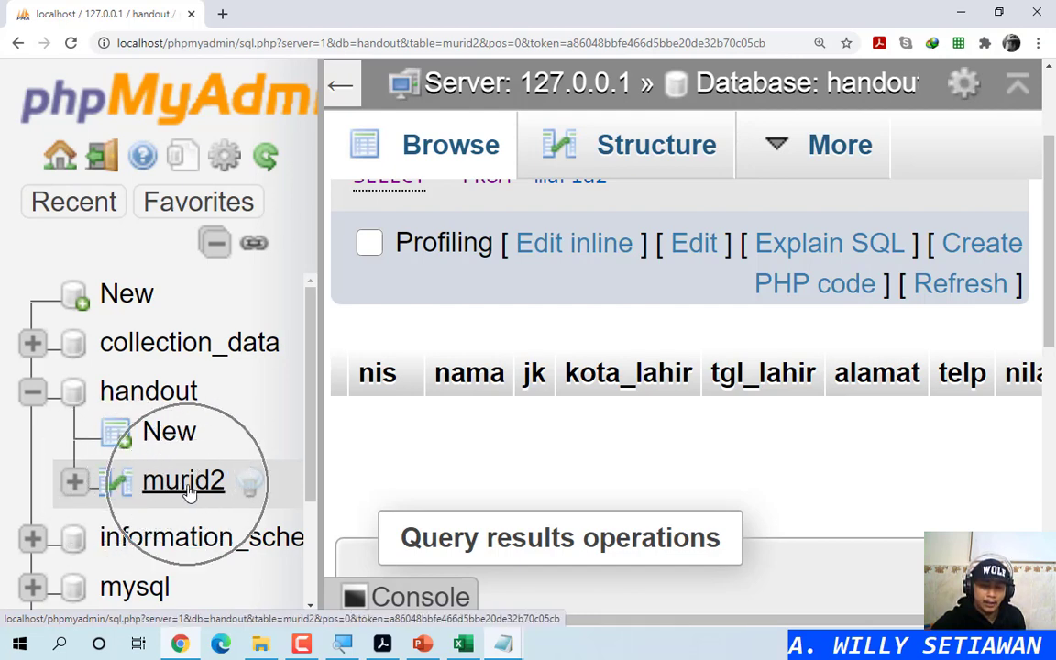
Step: Open the structure of murid2 from the table list and check the nis column for a primary key marker
click(113, 486)
click(110, 486)
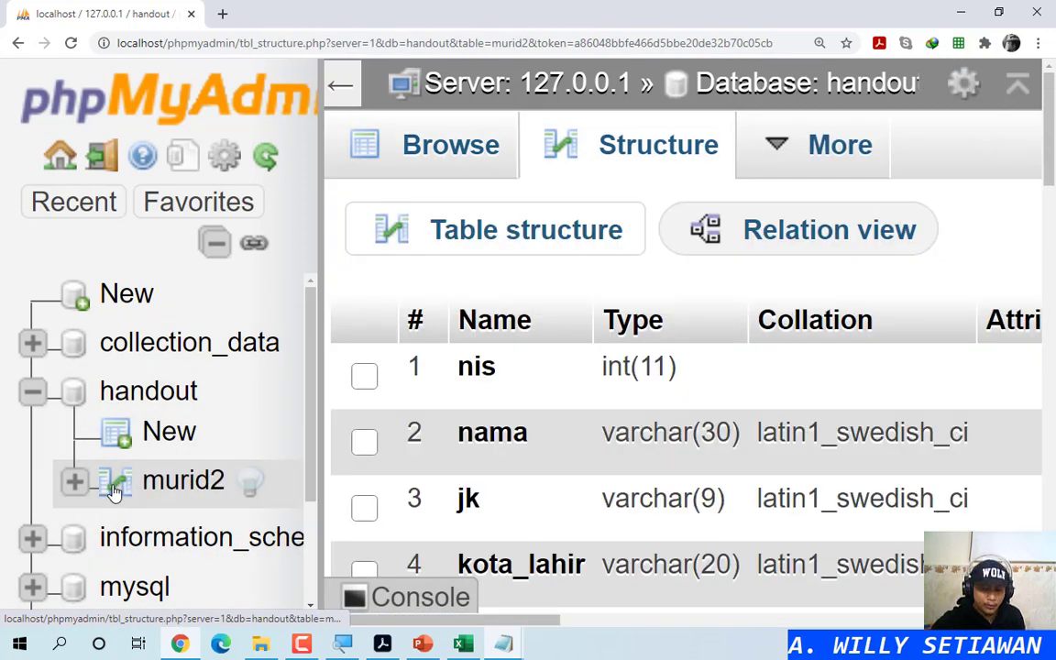
click(526, 389)
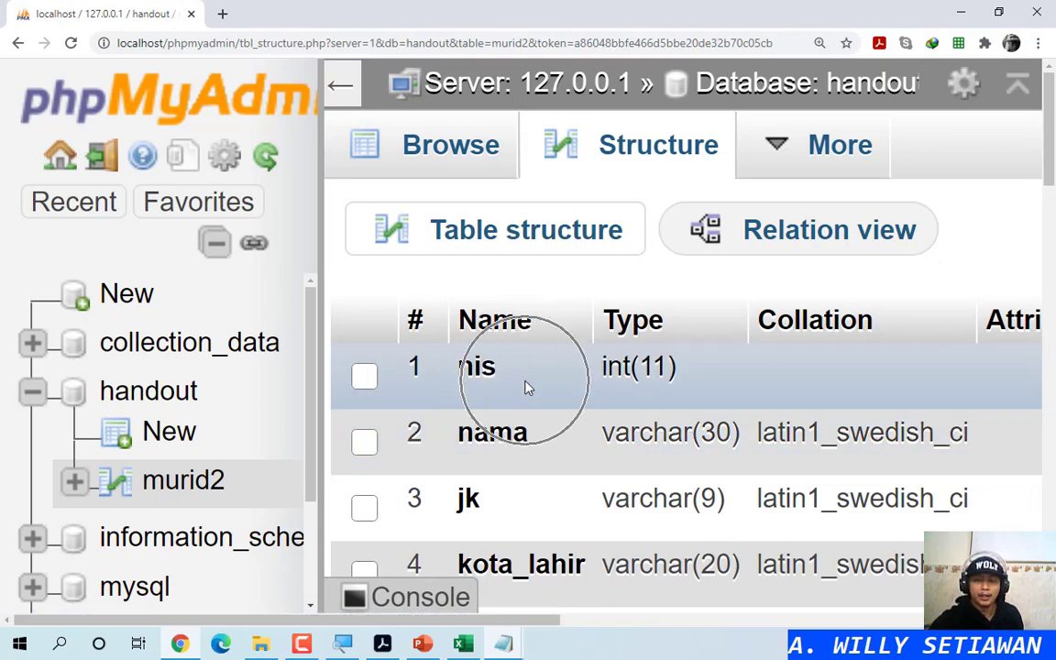
click(525, 387)
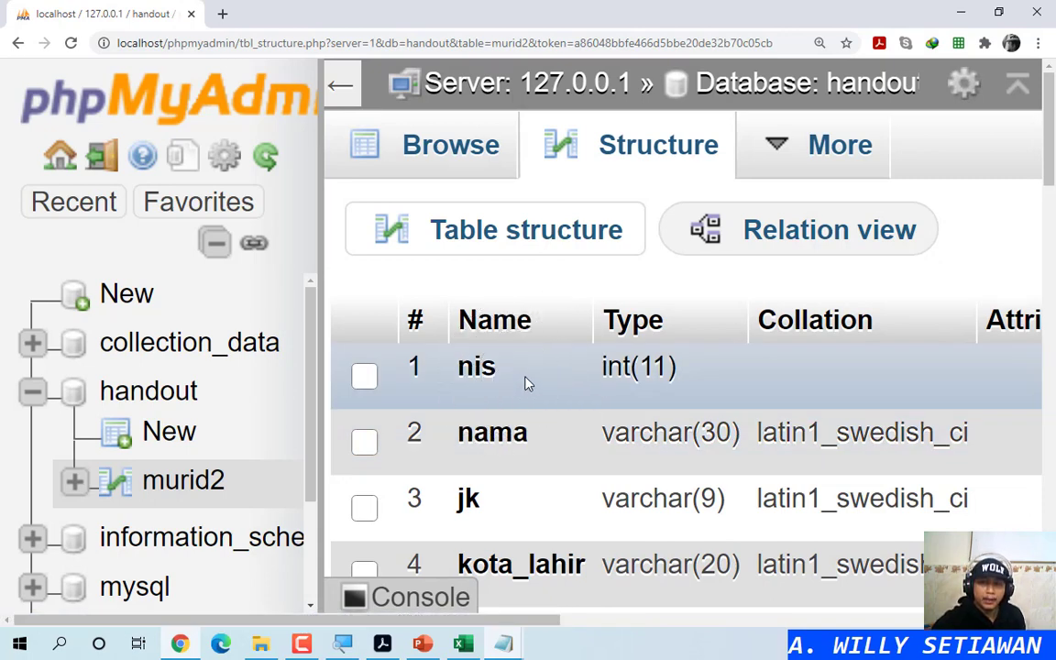
Step: Write the query alter table murid2 set primary key(nis) in the SQL editor of murid2, replacing the default SELECT statement
mouse_move(782, 149)
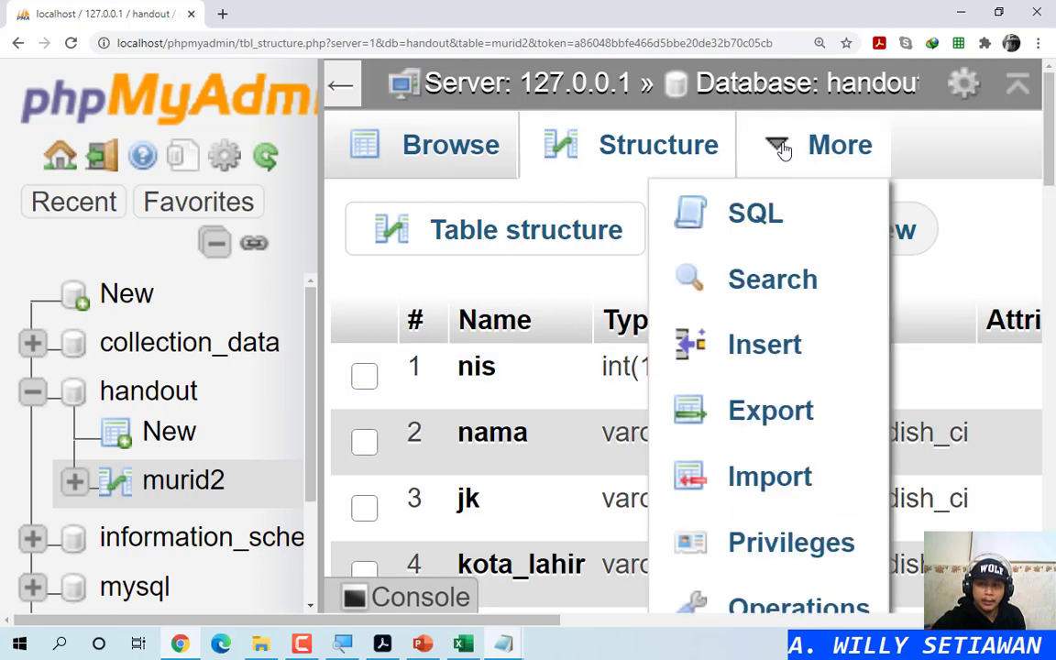
click(756, 213)
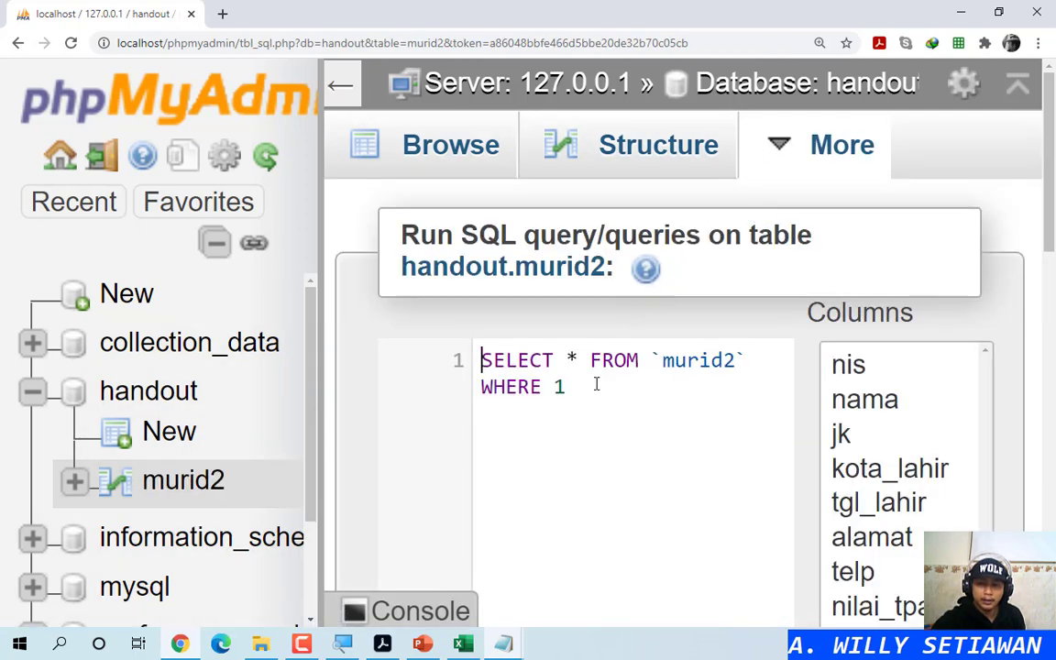
key(ctrl+a)
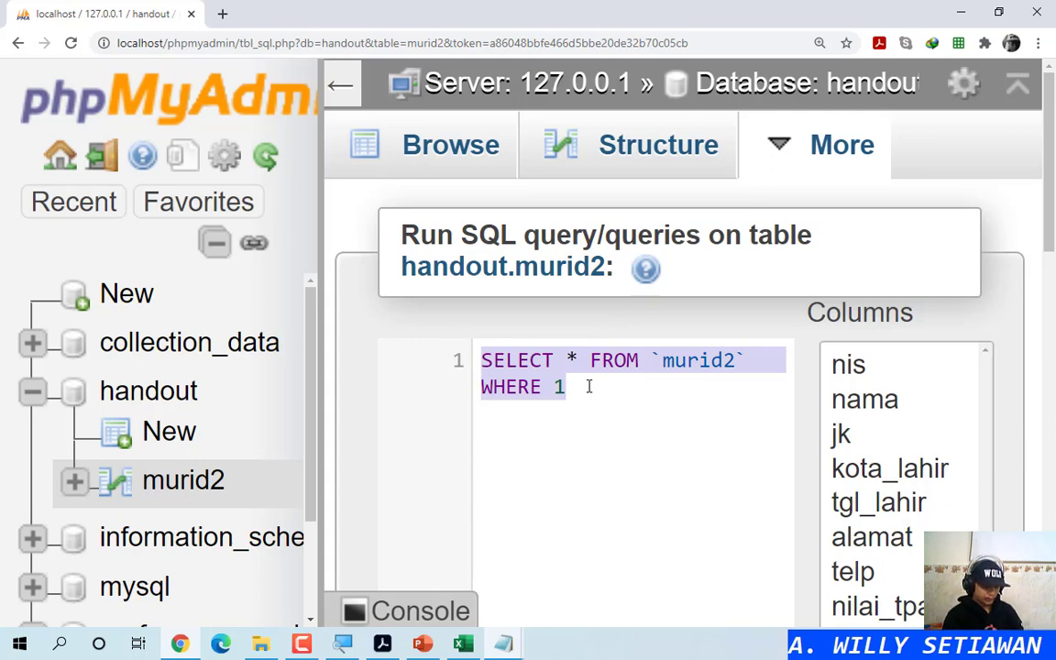
text(alter tab)
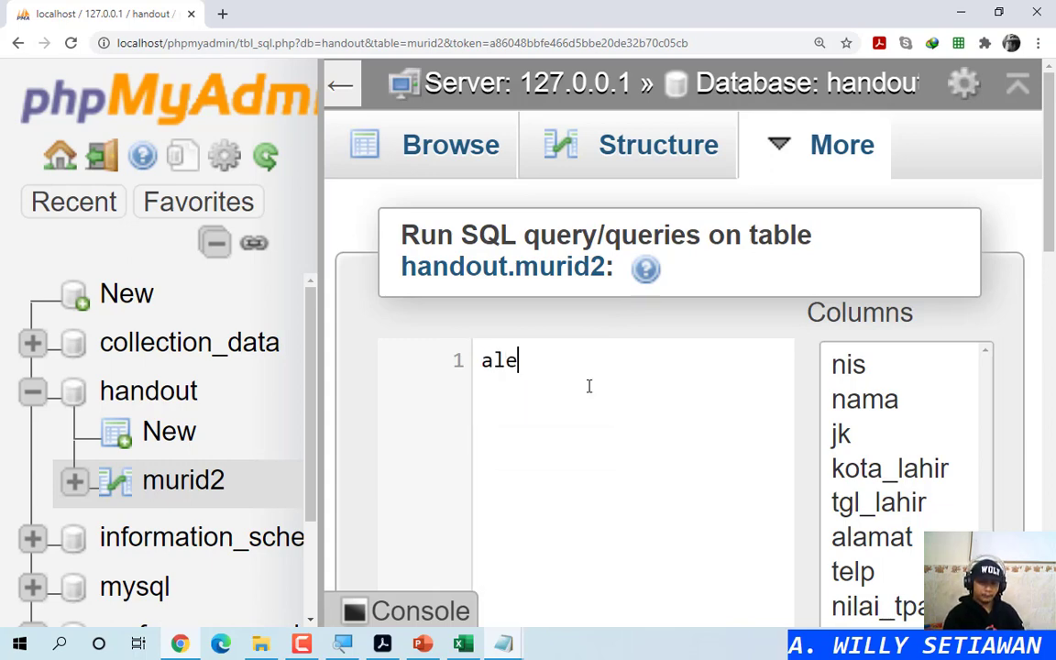
text(le )
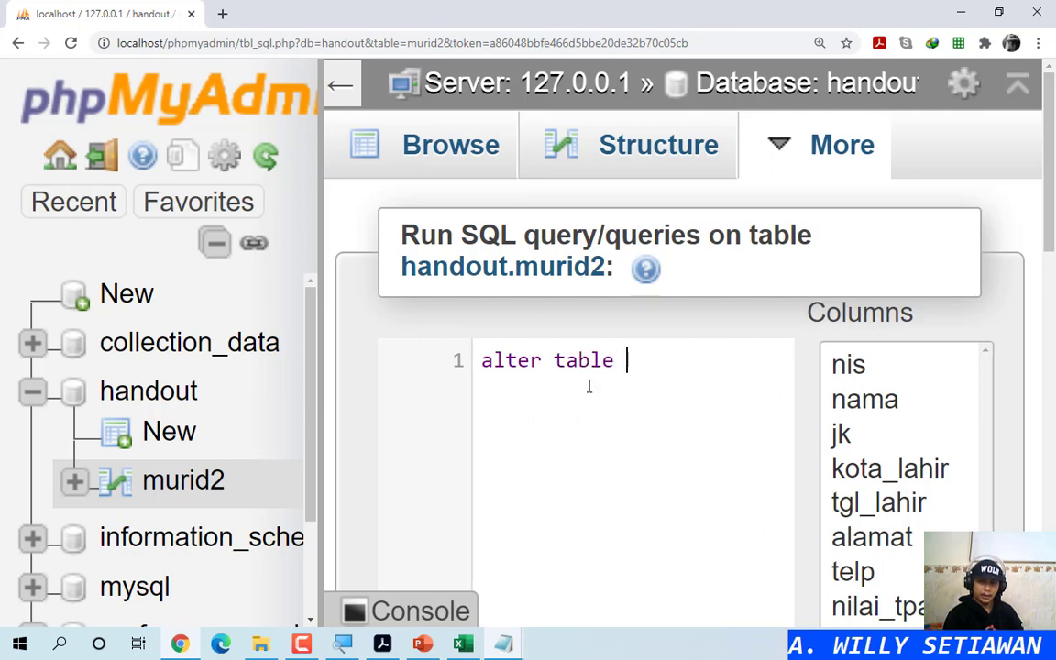
text(murid2 )
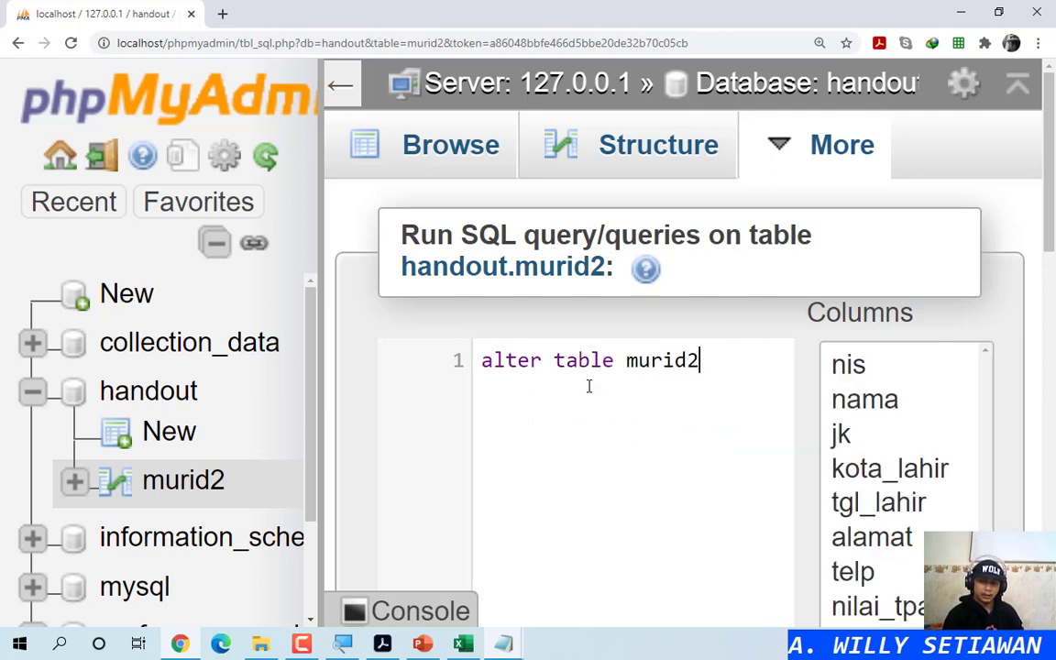
text(set p)
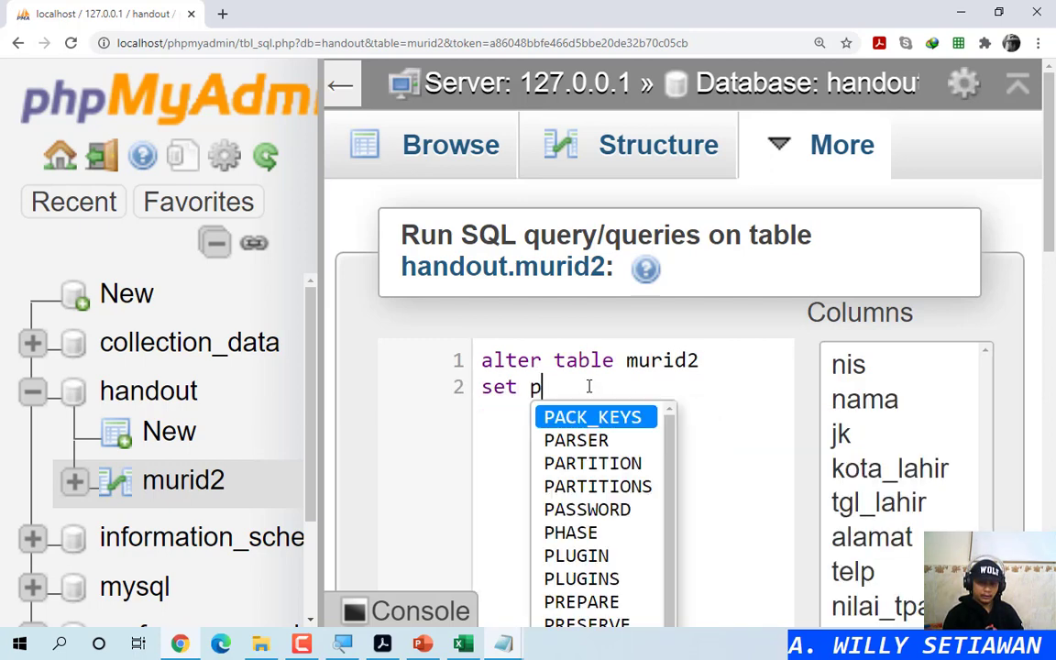
text(rimary key)
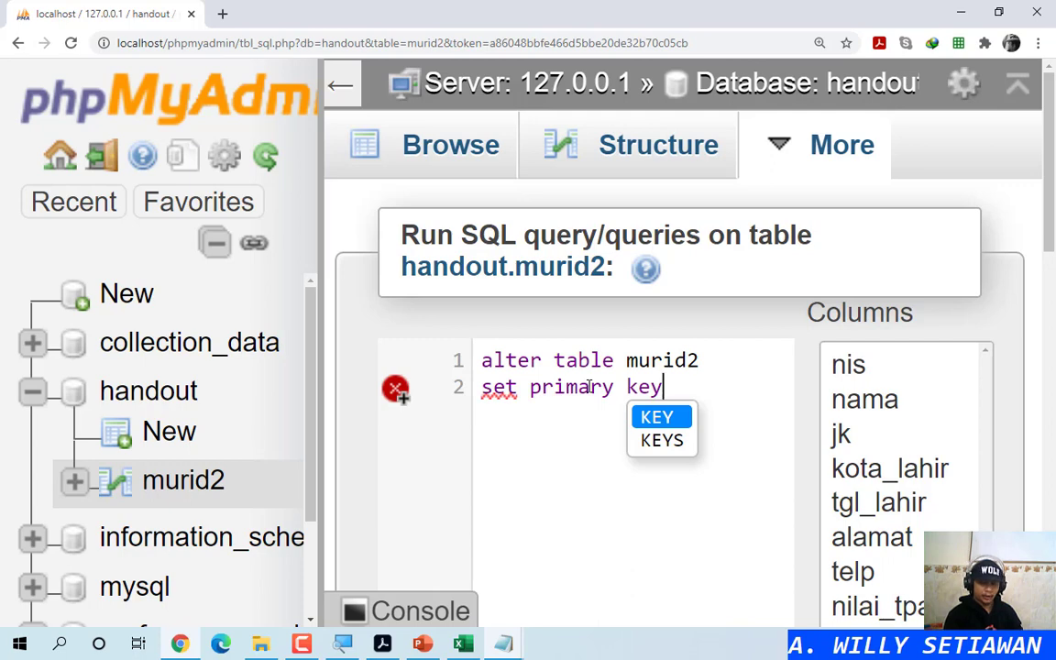
text(()
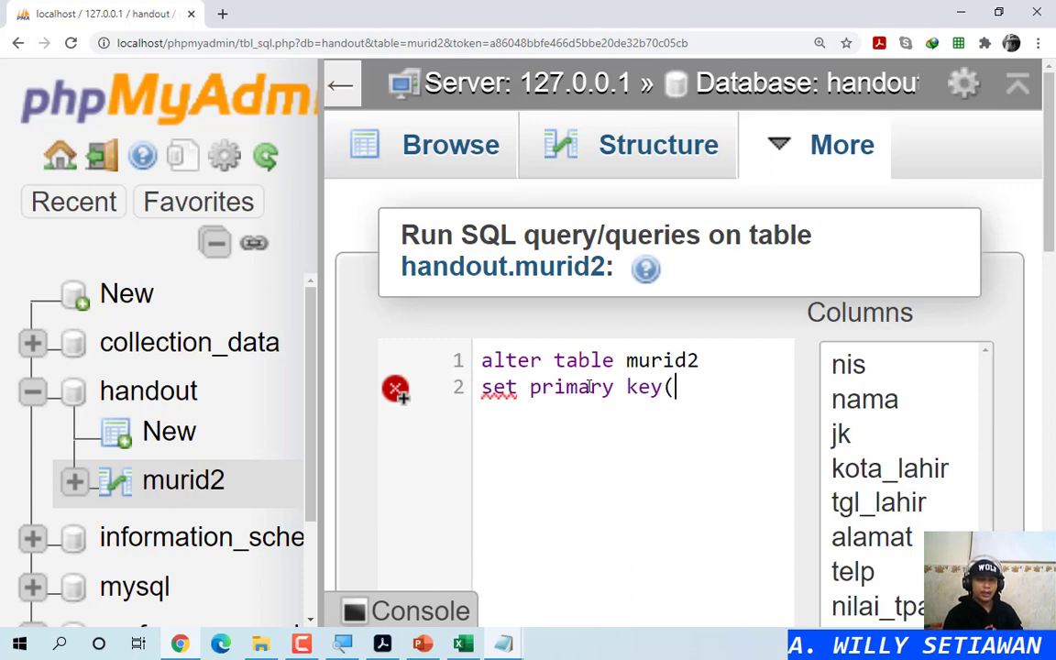
text(nis))
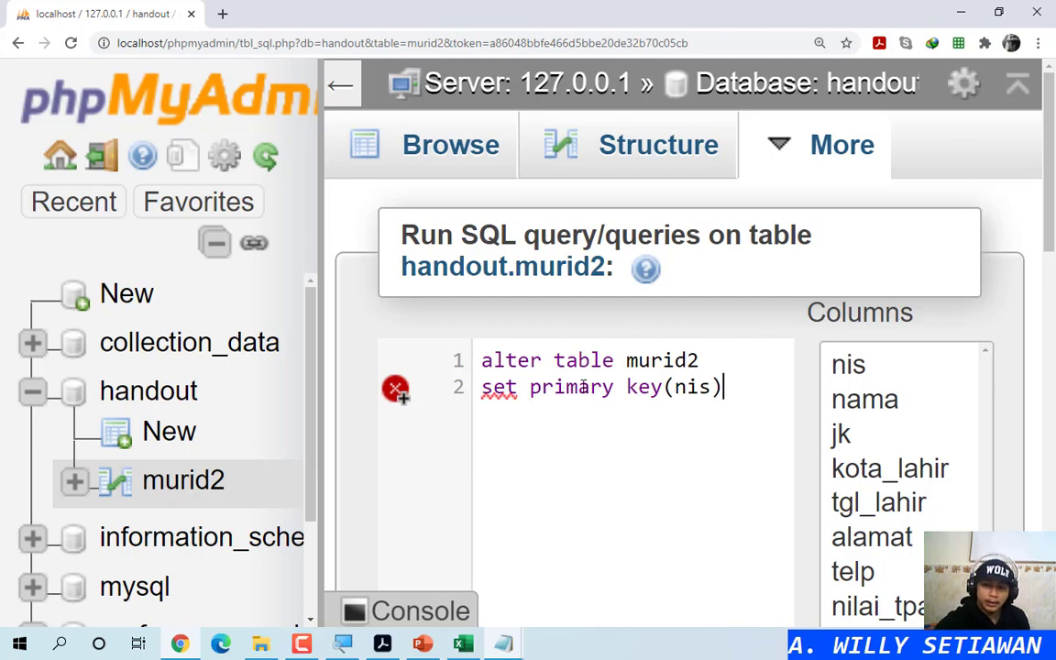
Step: Consult the Membuat Primary Key slide in PowerPoint, return to the browser and replace set with add in the query
click(421, 643)
scroll(670, 436, up, 1)
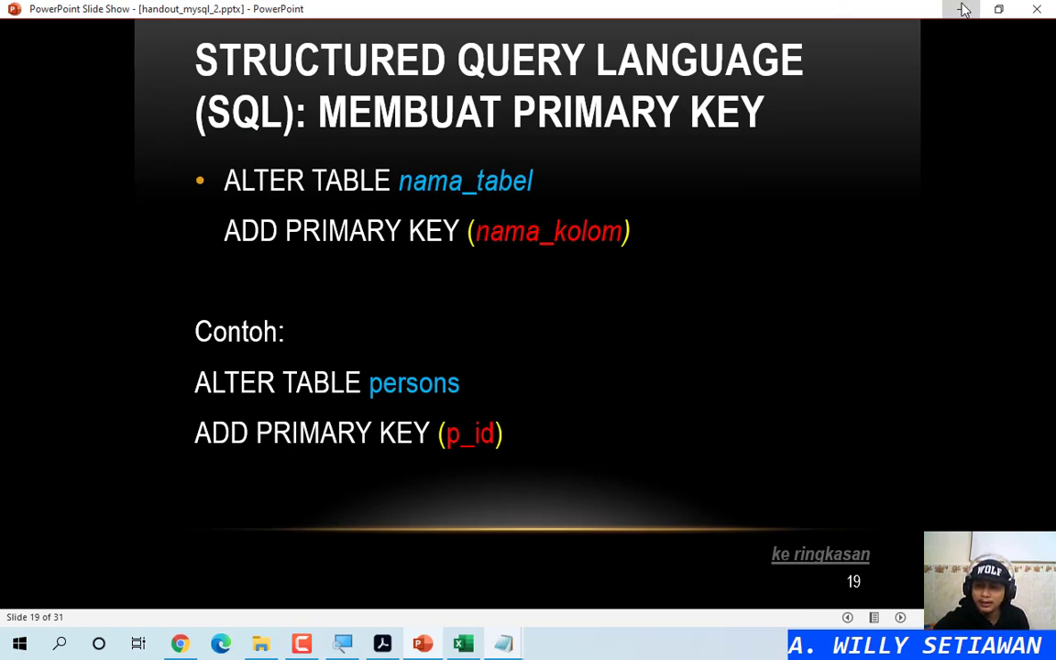
key(alt+Tab)
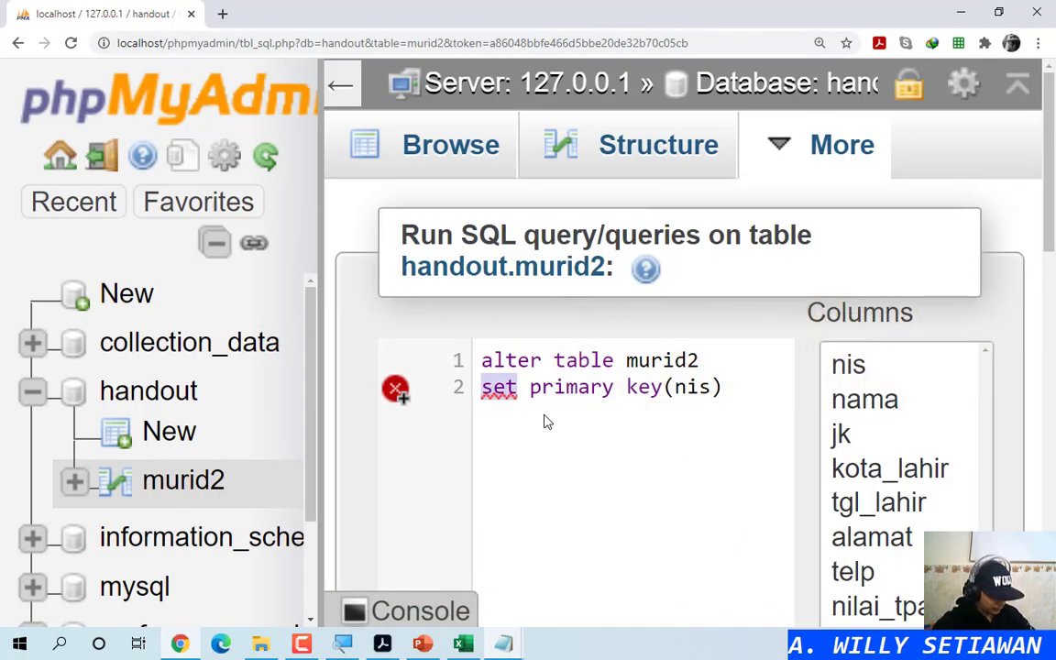
text(add)
click(730, 383)
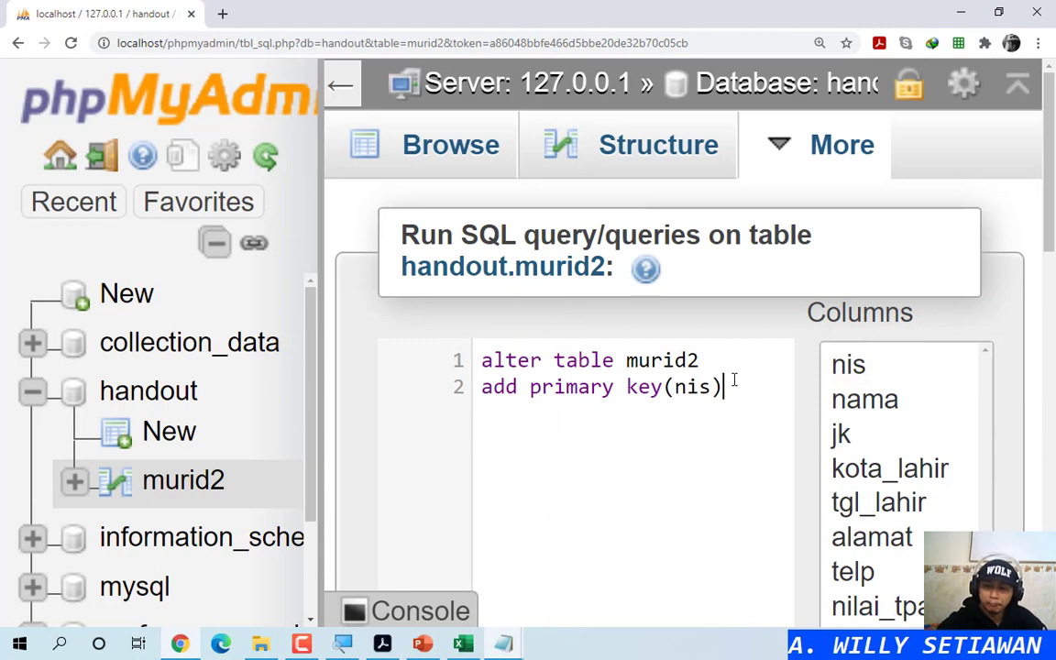
Step: Swap add for set in the second query line, inspect the syntax error marker, and restore add
double_click(500, 385)
text(set)
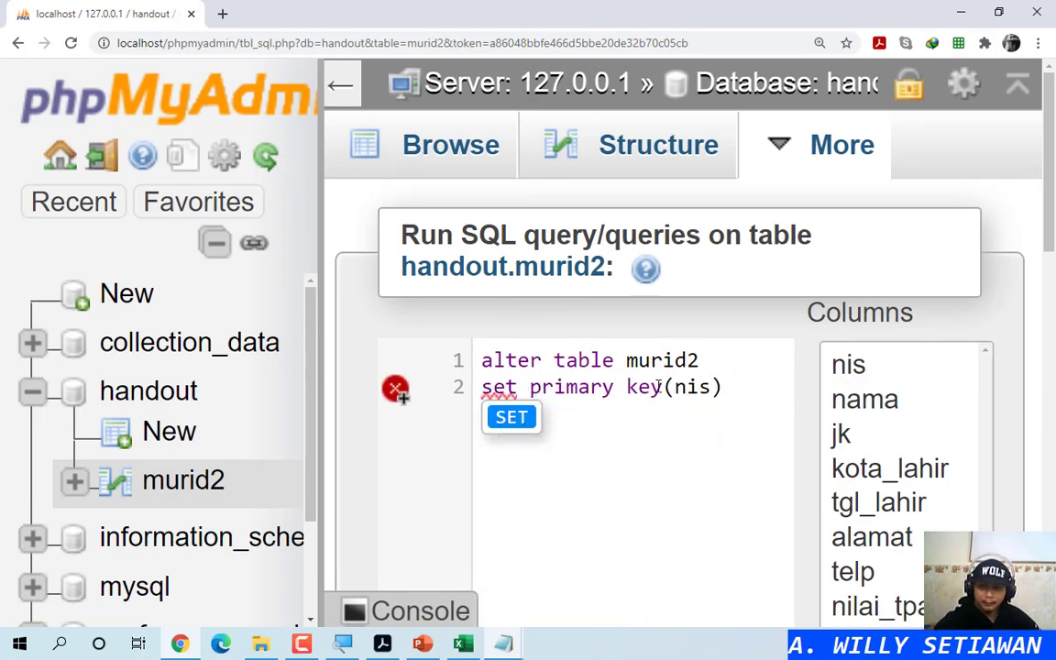
click(749, 396)
mouse_move(396, 391)
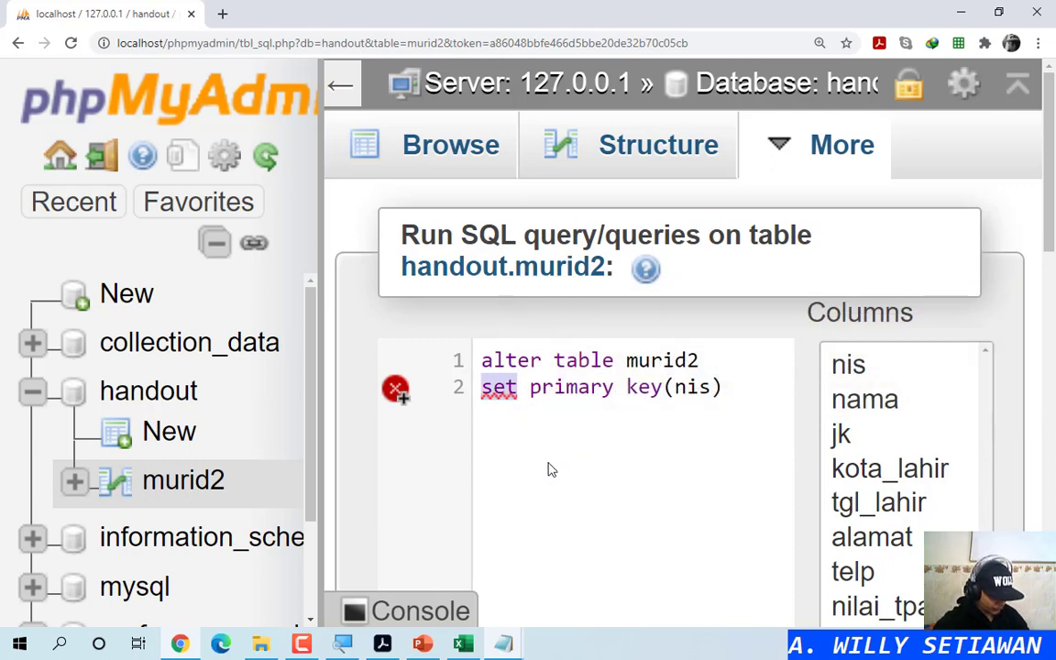
text(add)
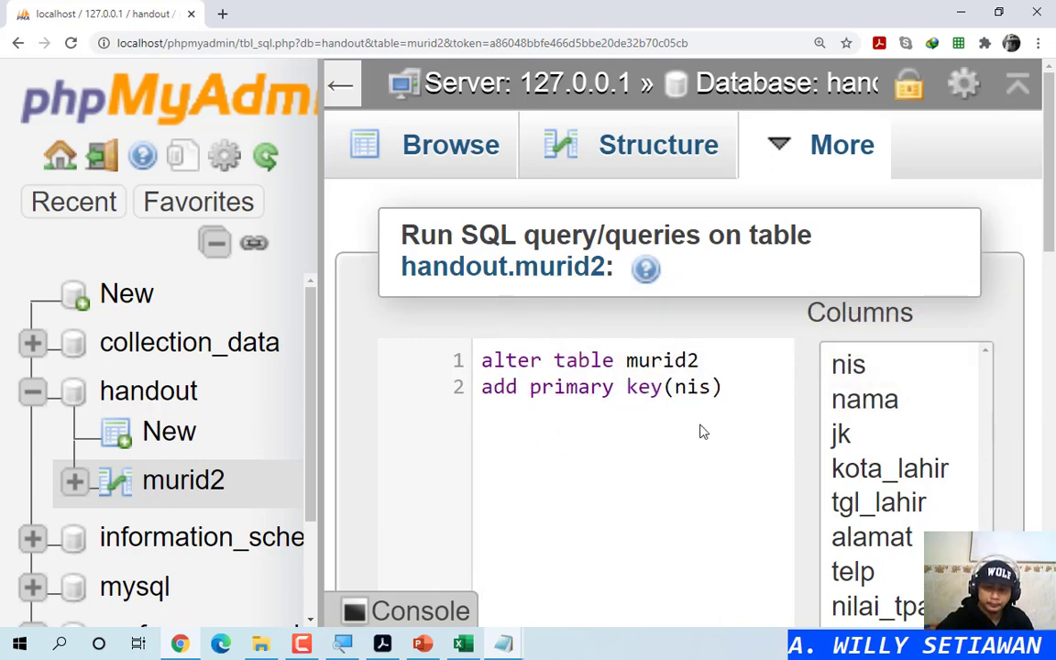
Step: Run the alter table murid2 add primary key(nis) query and open the structure of murid2 to check the nis column
scroll(651, 428, down, 10)
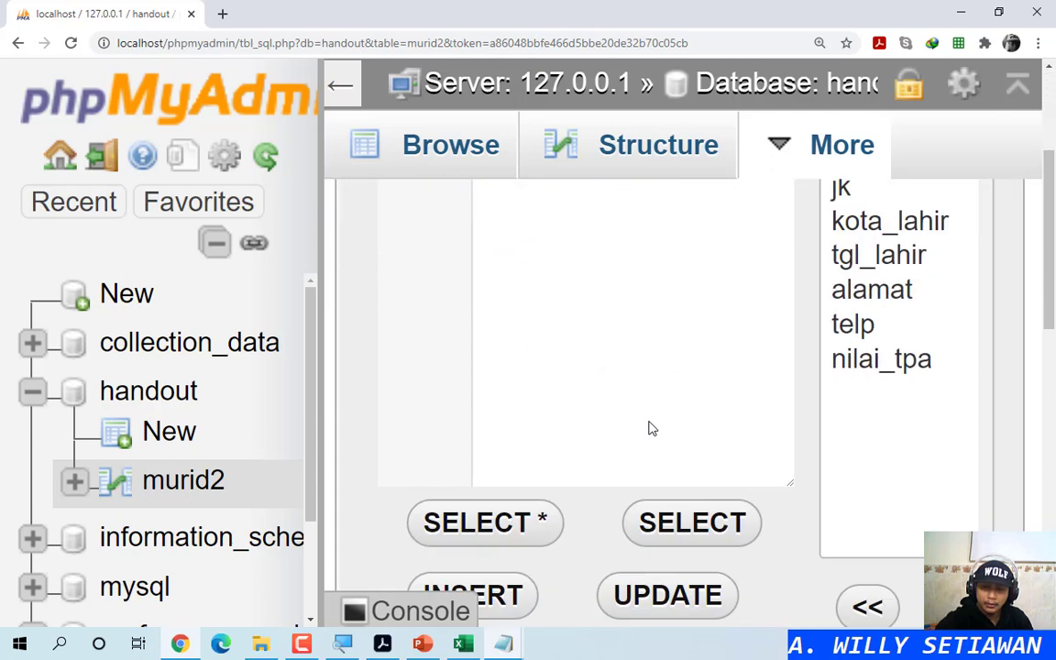
click(912, 482)
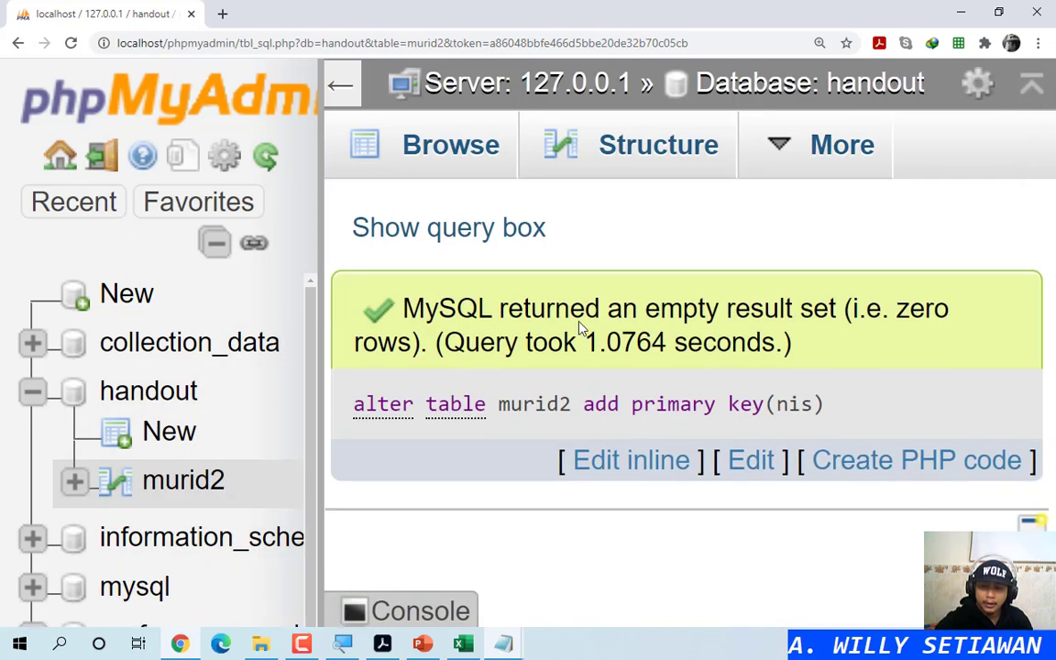
click(116, 486)
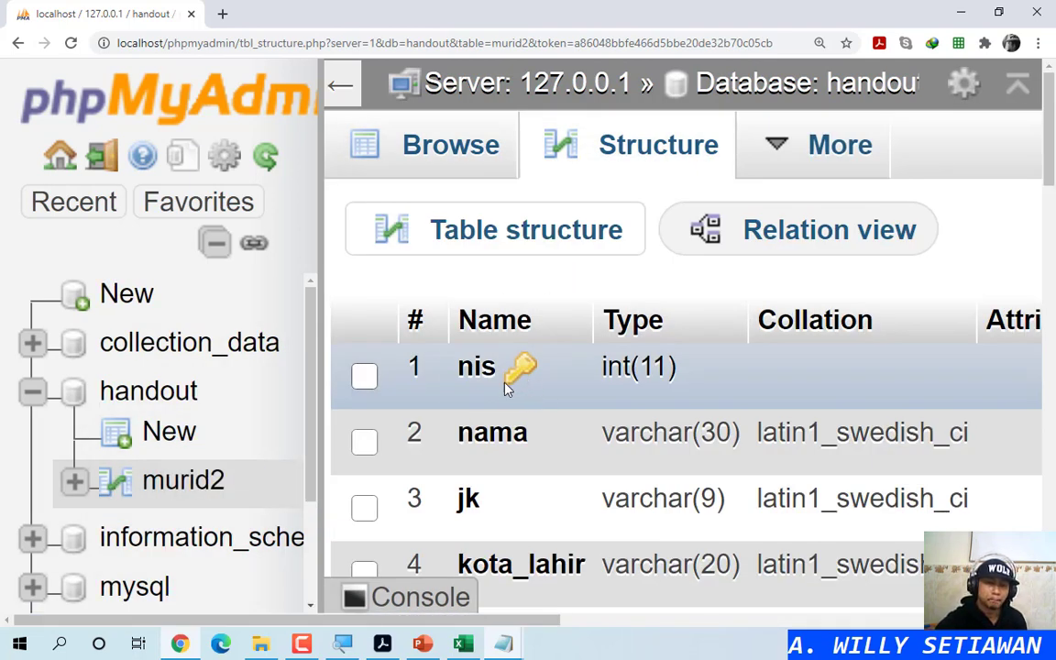
Step: Open the SQL editor for murid2, read the DROP TABLE syntax on the Menghapus Tabel slide in PowerPoint, and return to the browser
mouse_move(802, 156)
click(759, 211)
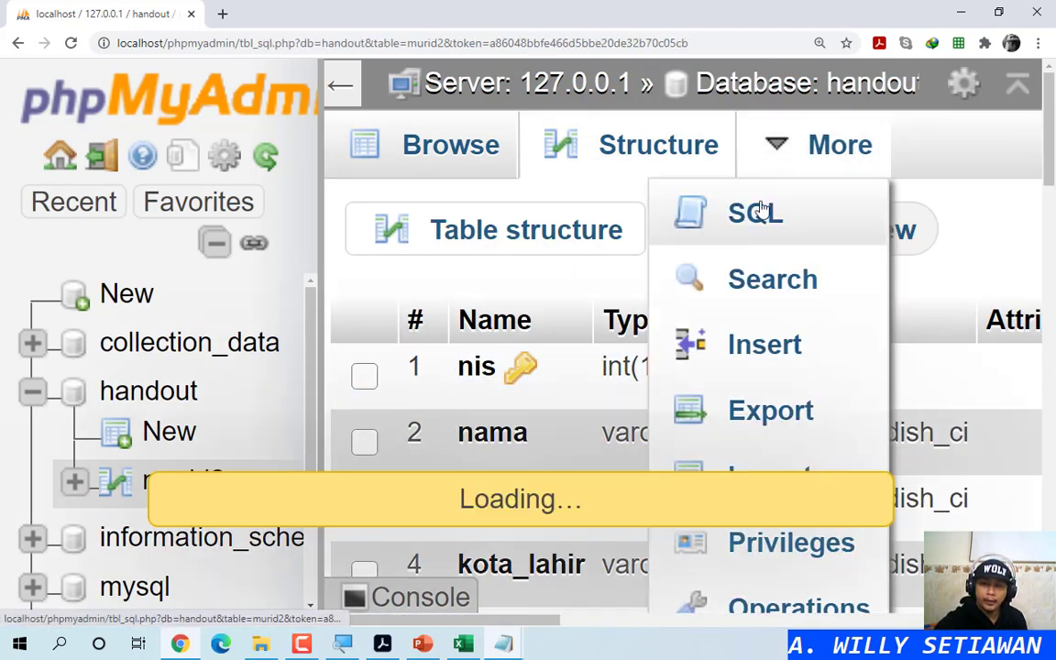
mouse_move(394, 645)
click(399, 623)
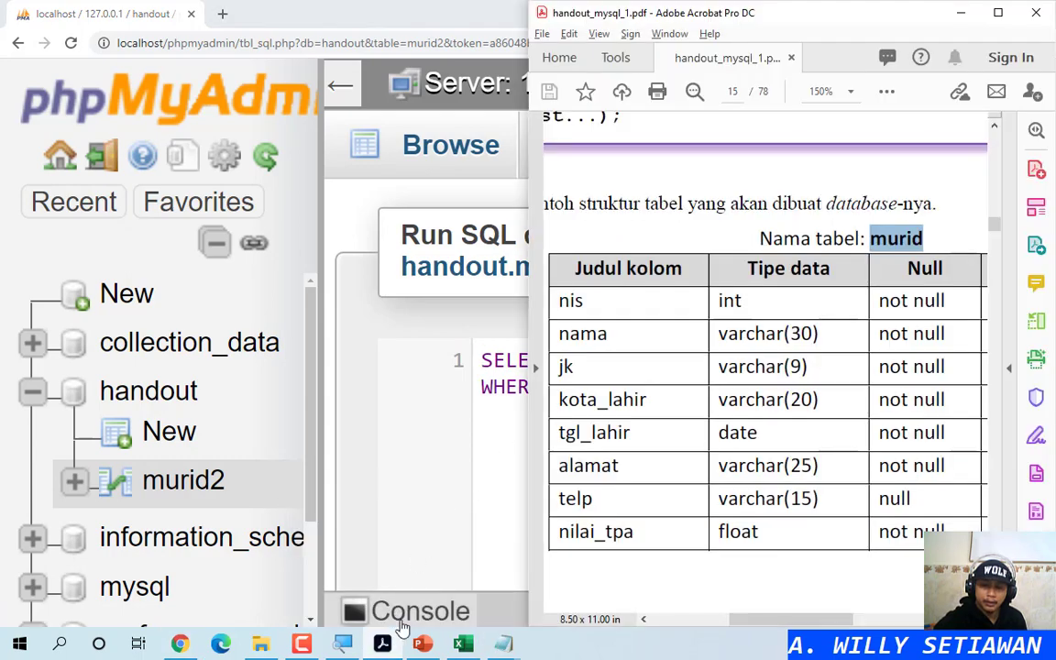
click(422, 645)
click(613, 391)
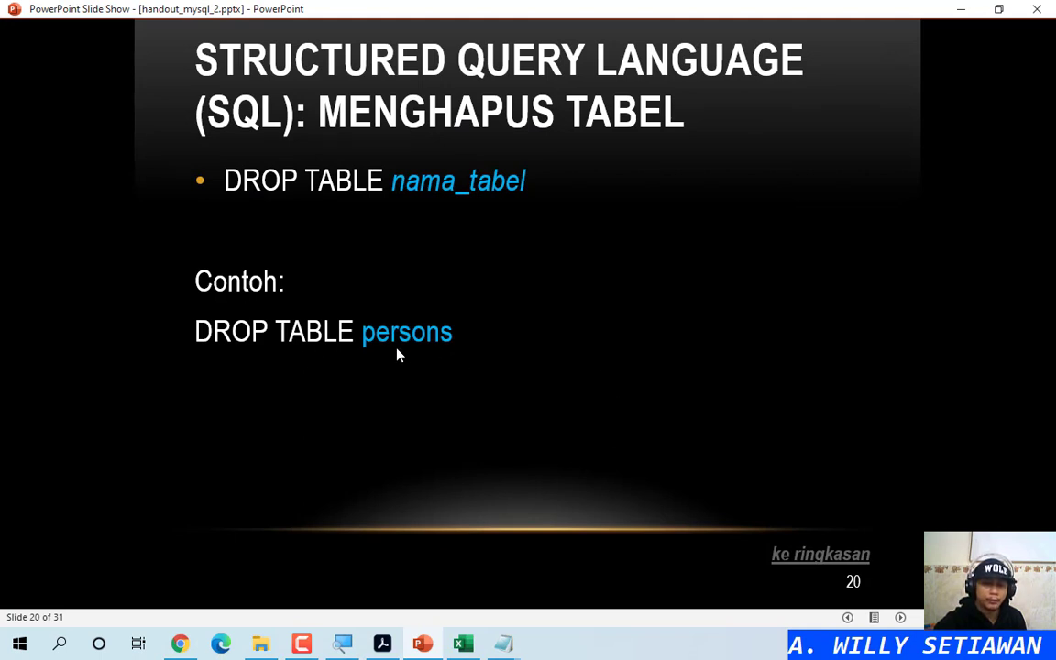
click(448, 331)
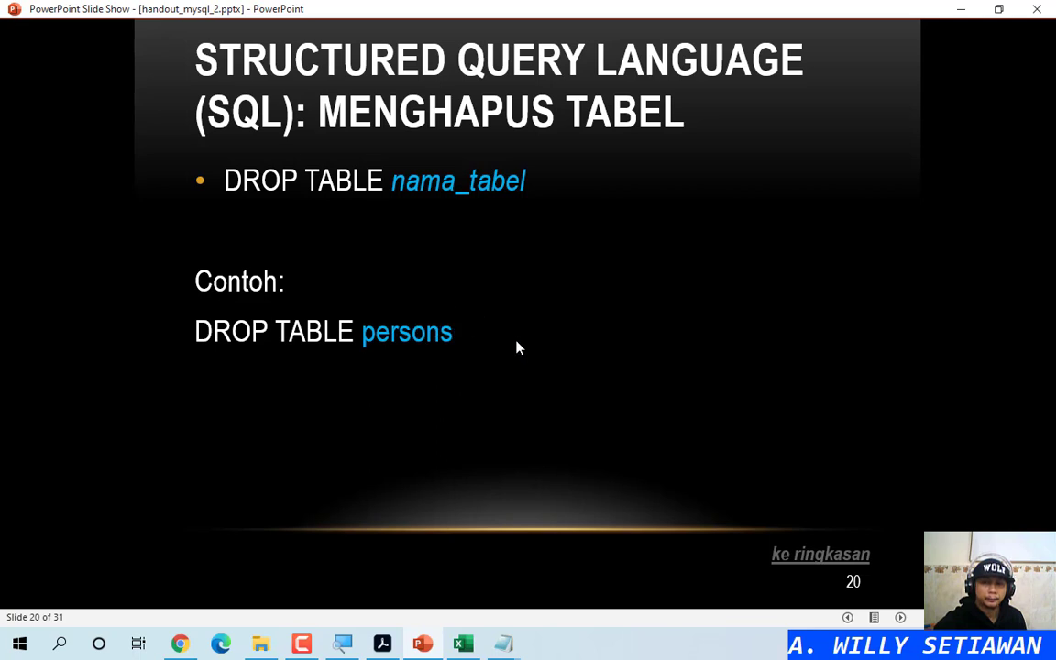
key(Left)
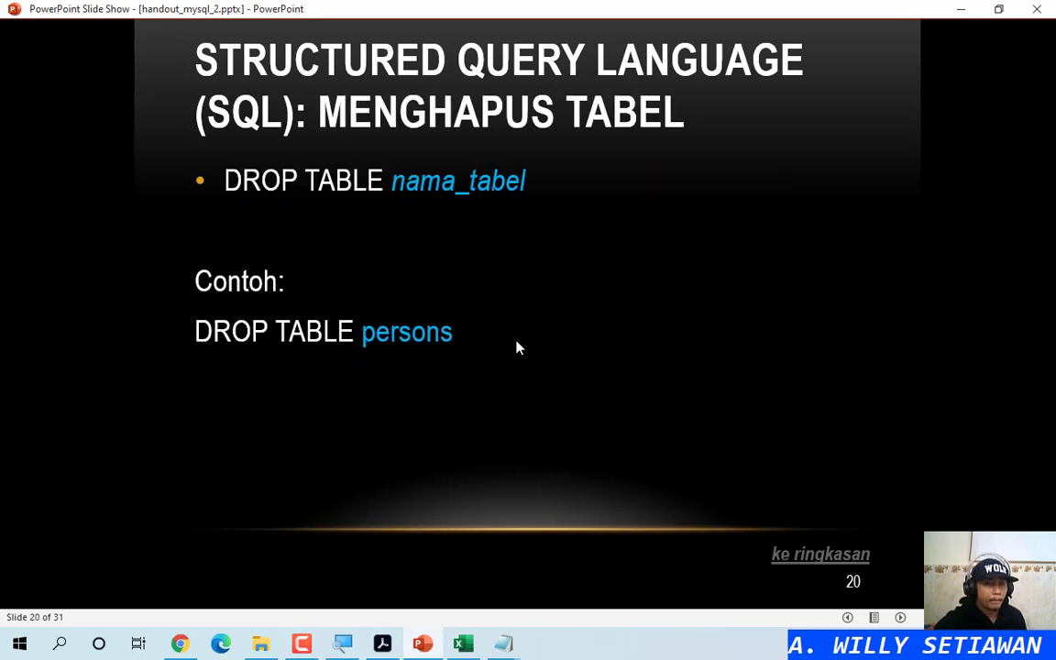
click(180, 643)
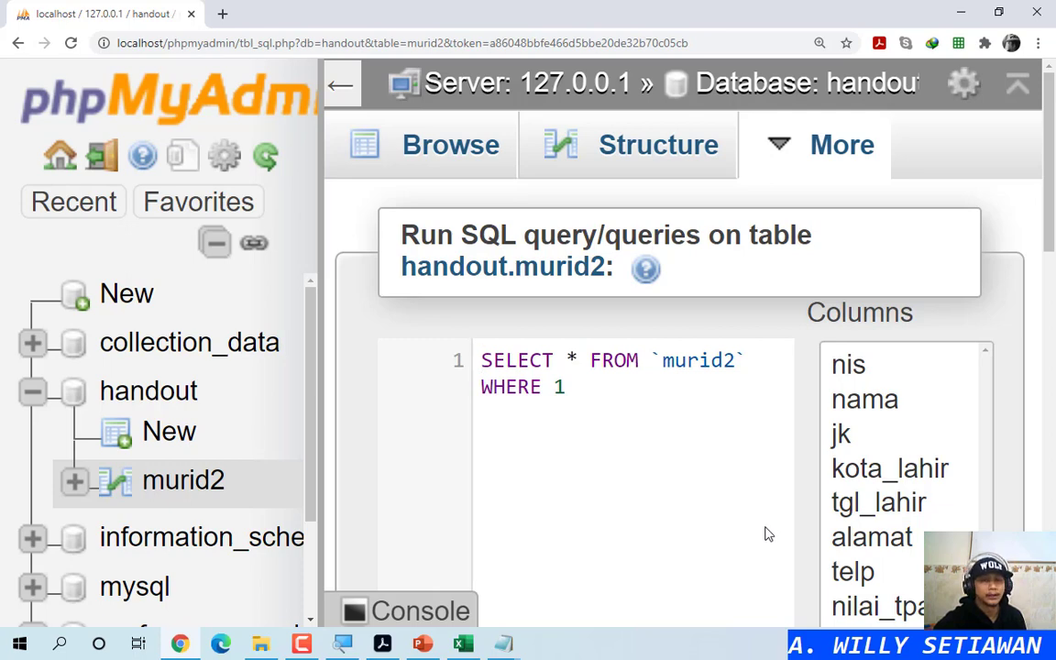
Step: Look through the PowerPoint slides from Menghapus Tabel to Ubah Struktur Tabel #1 on adding a table column
click(963, 12)
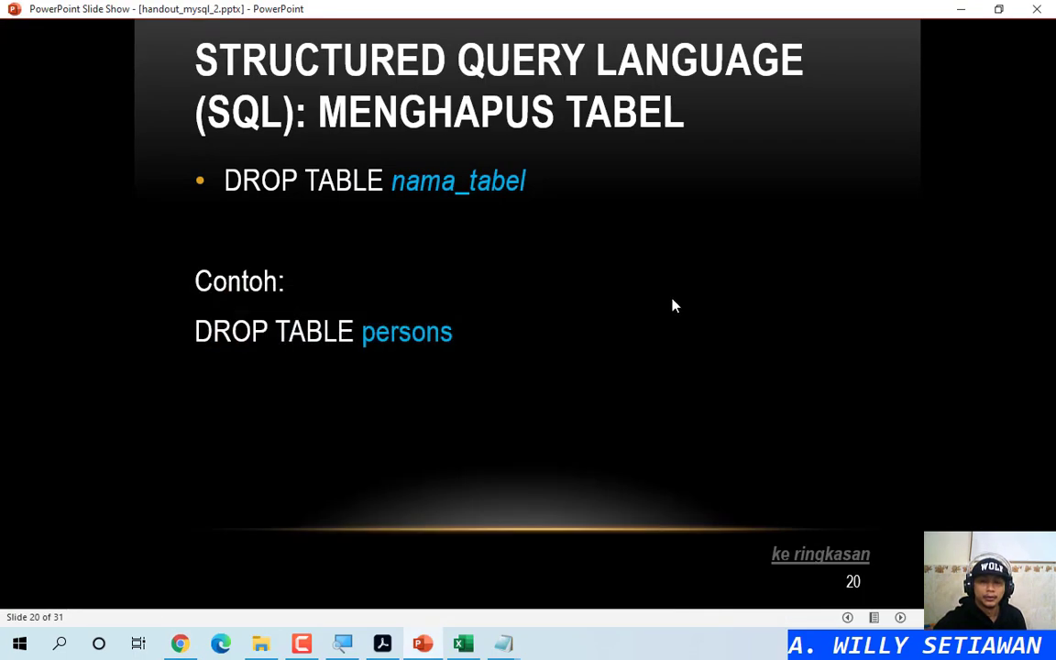
click(629, 344)
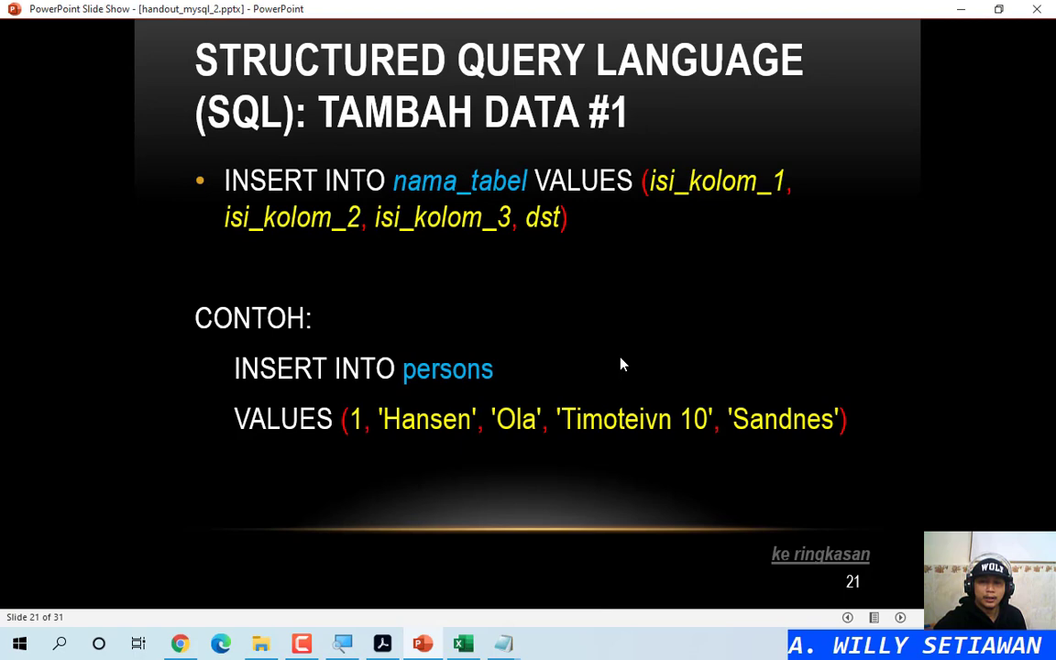
click(619, 364)
click(618, 365)
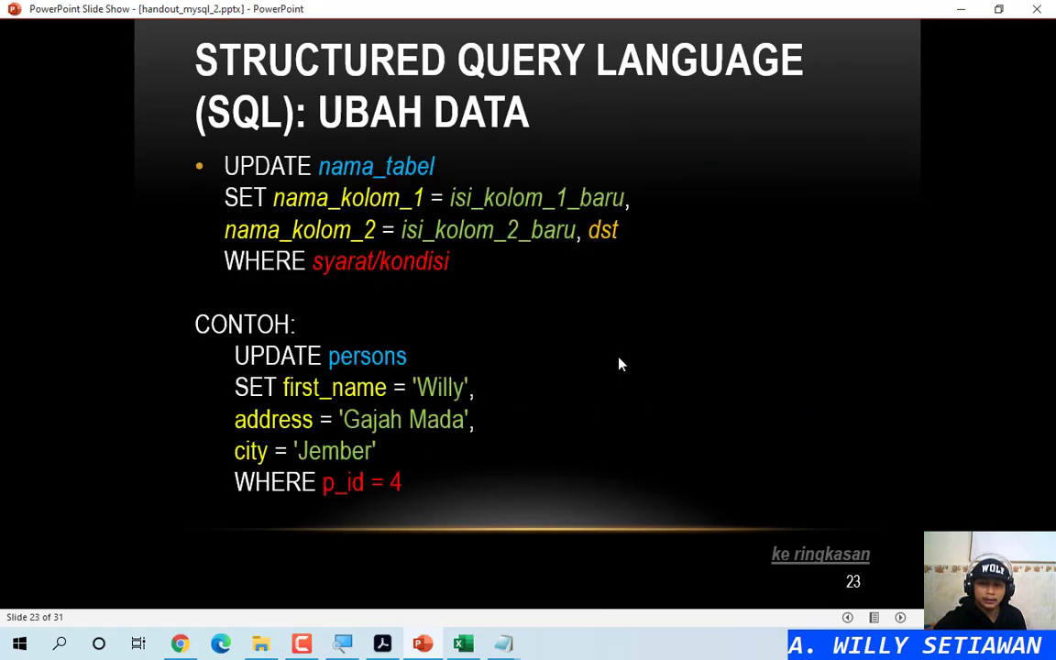
click(619, 365)
click(618, 365)
click(619, 365)
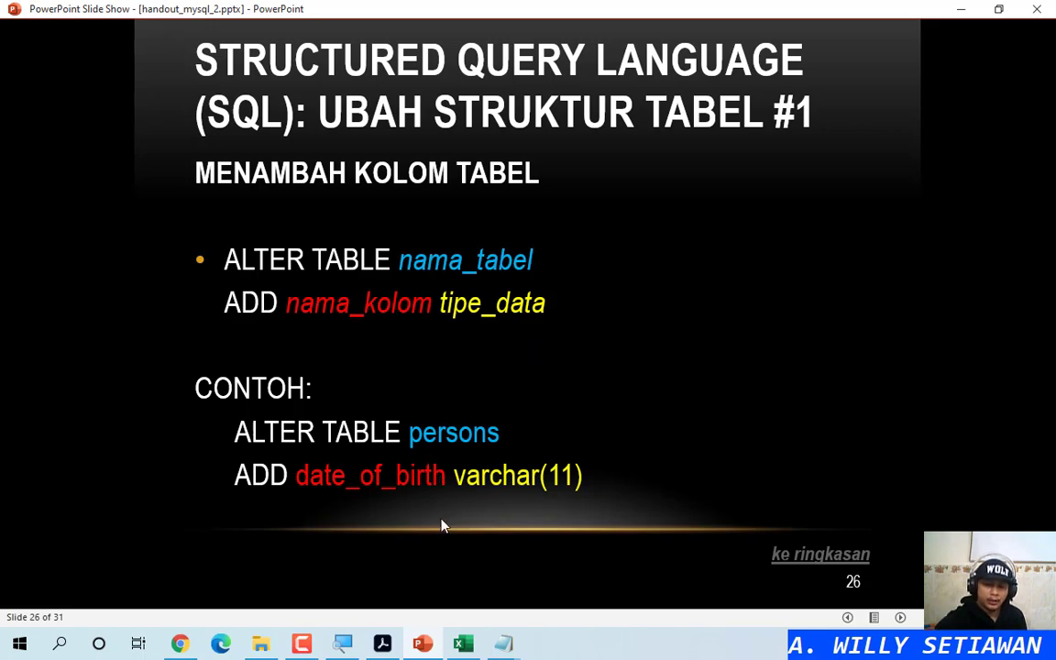
Step: Switch back to phpMyAdmin in the browser, browse the murid2 table and look over its column headers
click(182, 644)
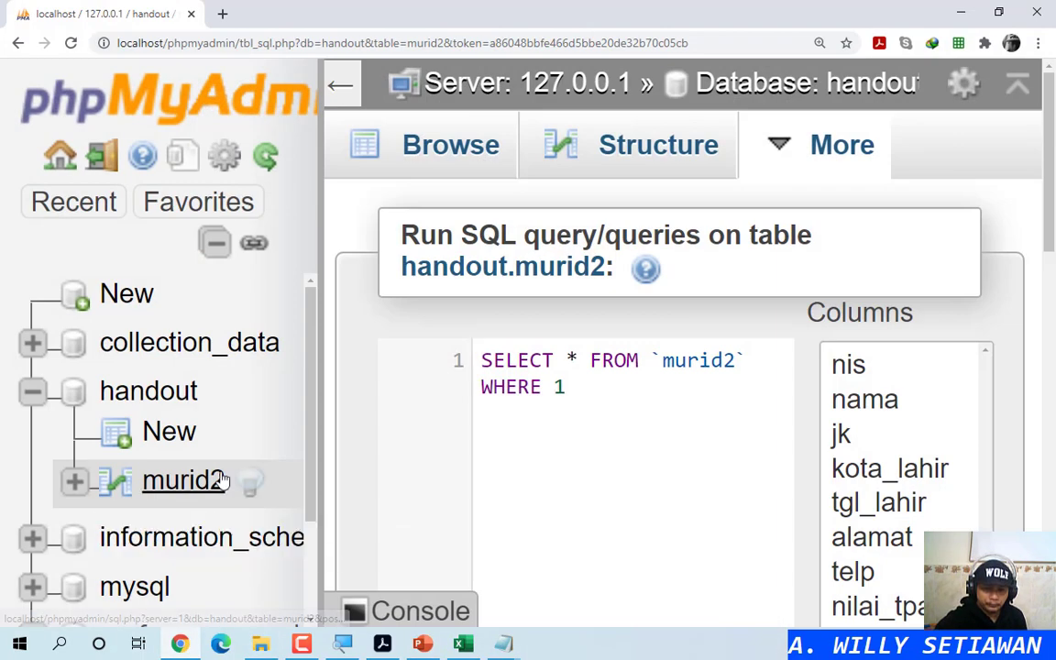
click(177, 487)
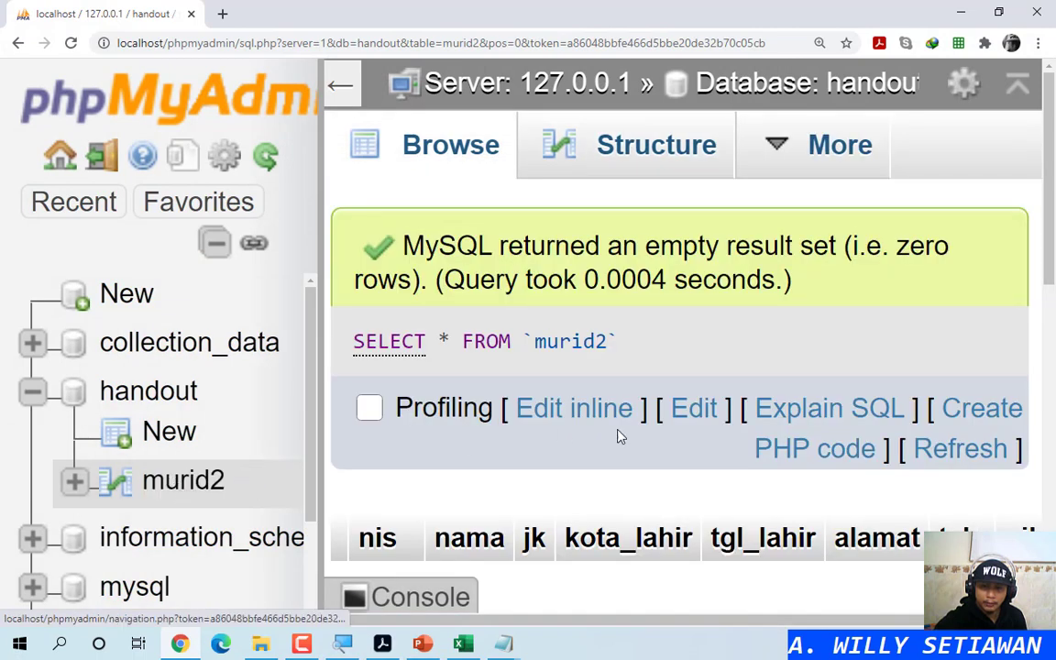
scroll(639, 436, down, 3)
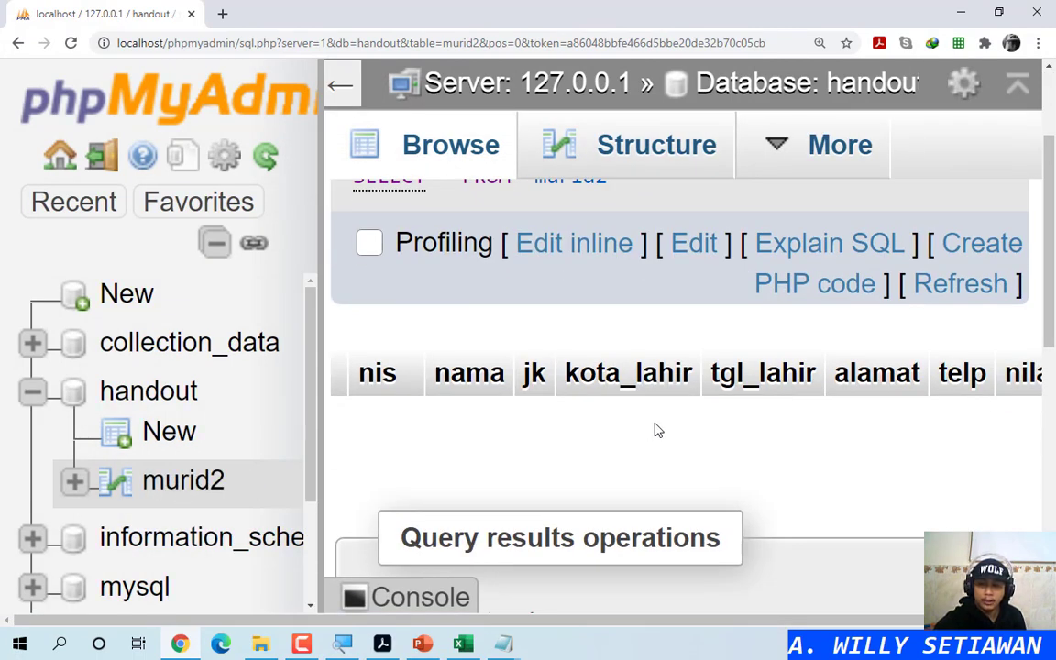
Step: Examine the remaining column headers of murid2 through nilai_tpa
drag(698, 624, 826, 612)
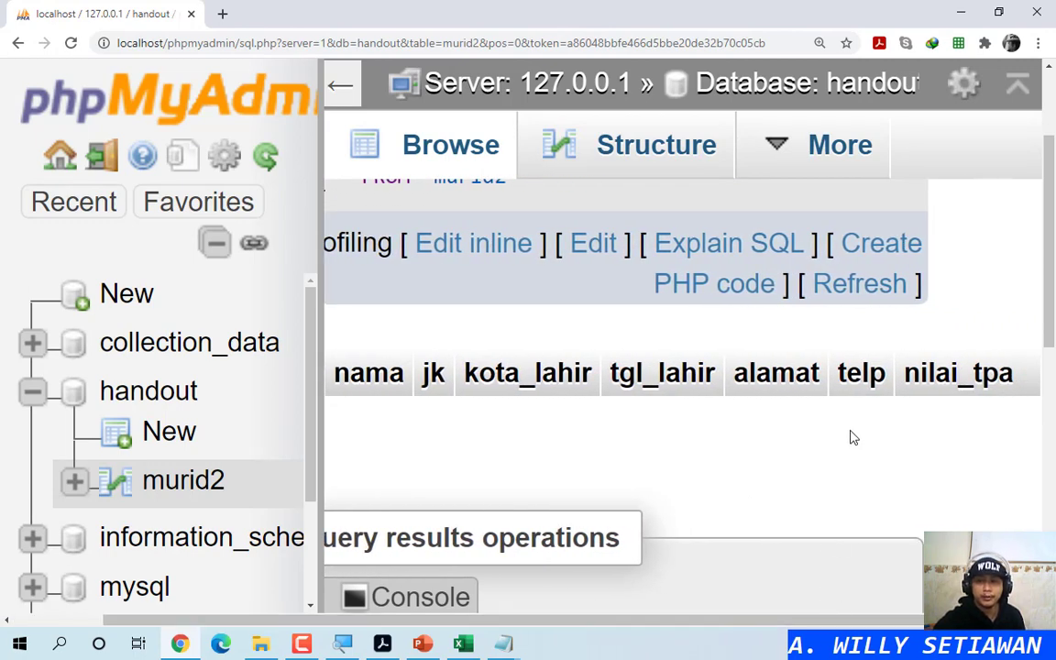
click(898, 390)
click(926, 385)
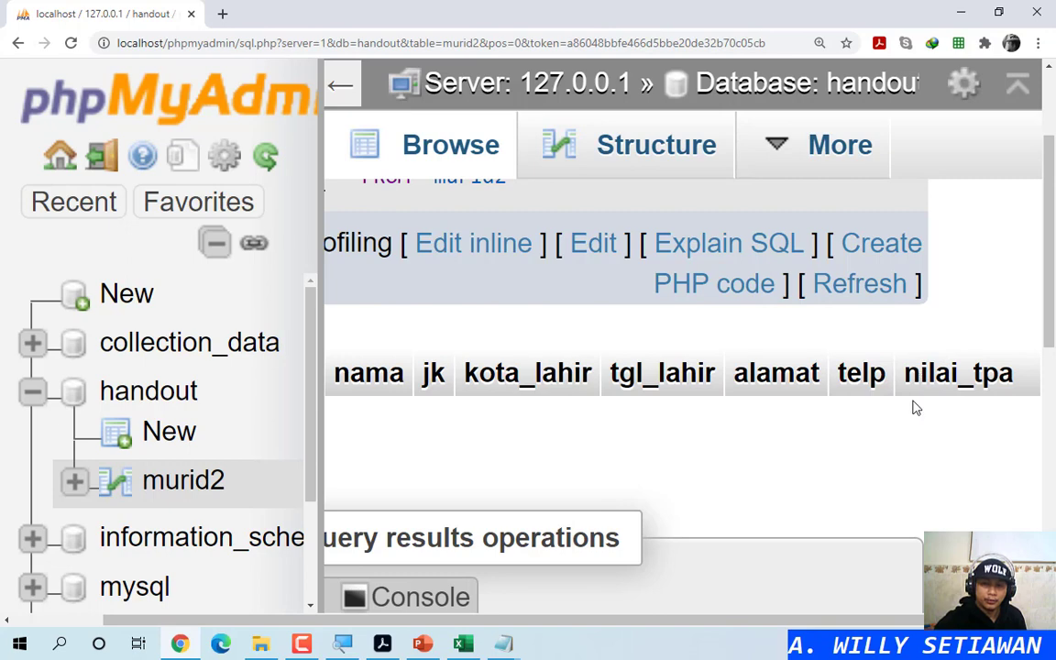
Step: Switch to PowerPoint and compare the Ubah Struktur Tabel #1 slide on adding a column with the #2 slide on changing column properties
click(423, 643)
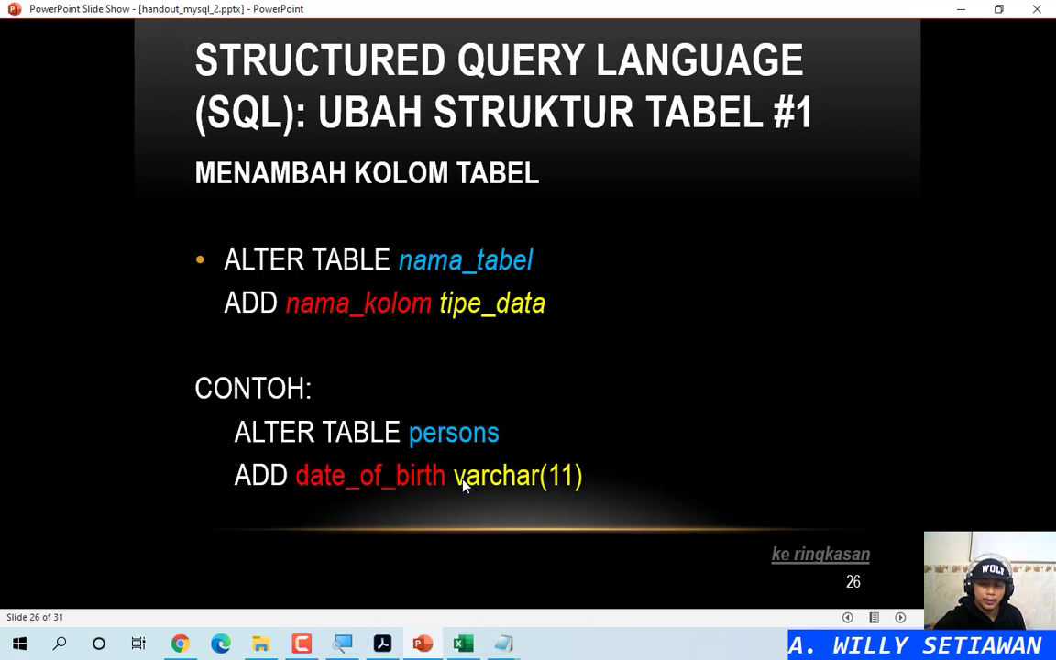
key(ctrl)
key(ctrl)
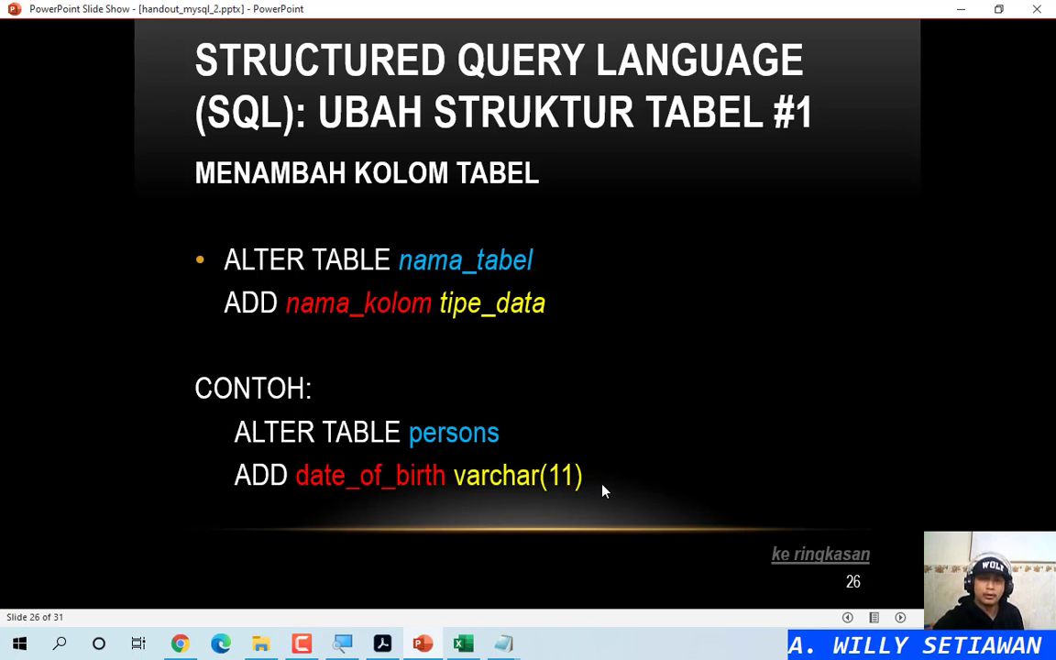
key(ctrl)
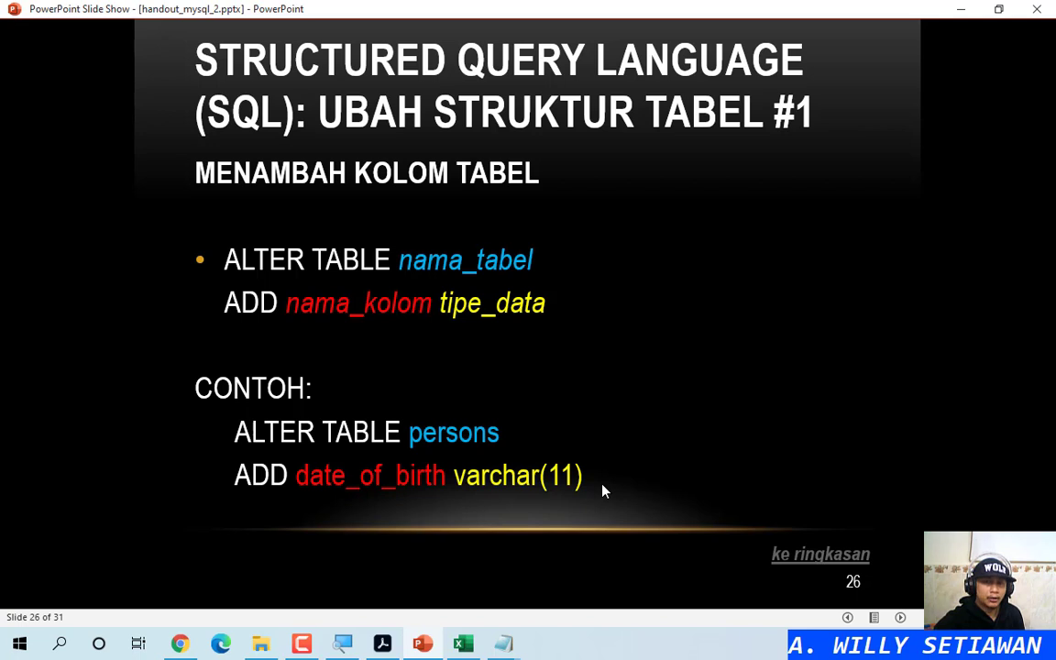
key(Right)
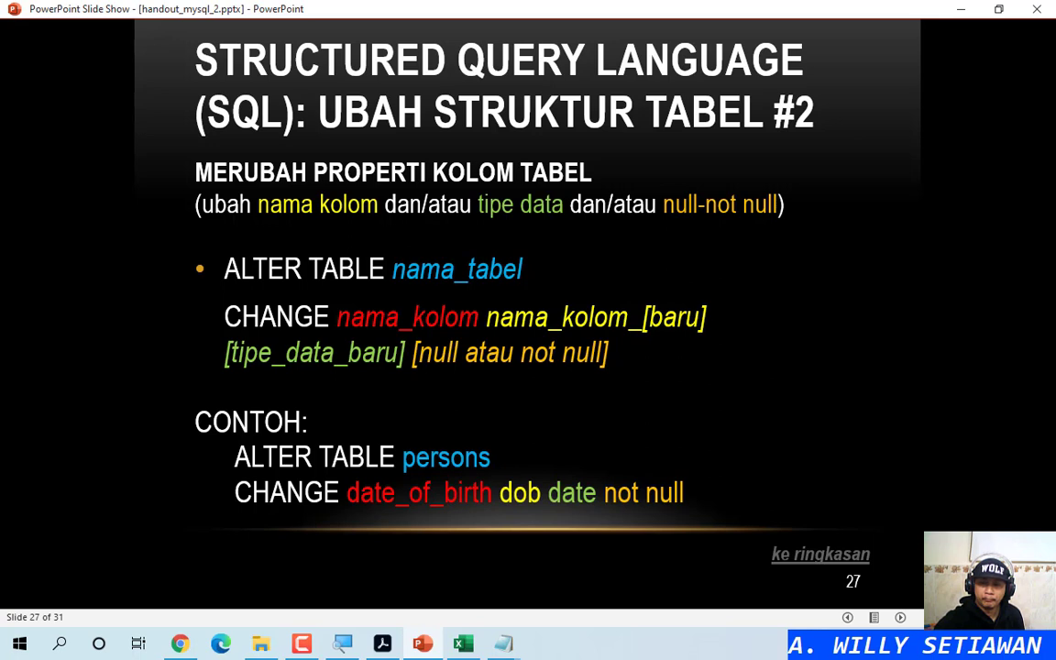
key(Left)
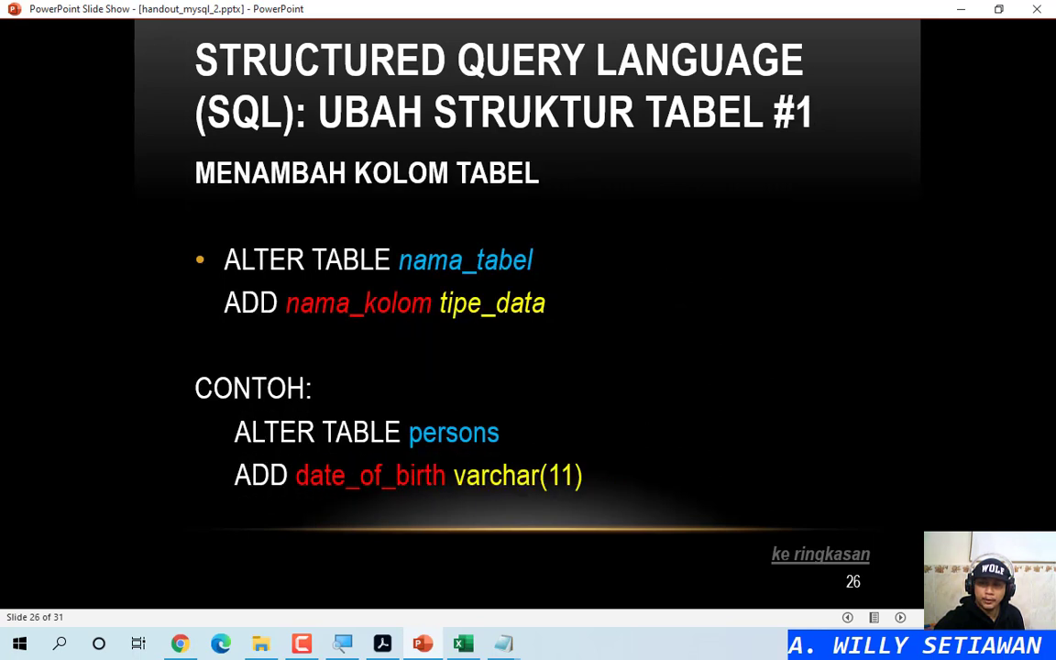
key(Right)
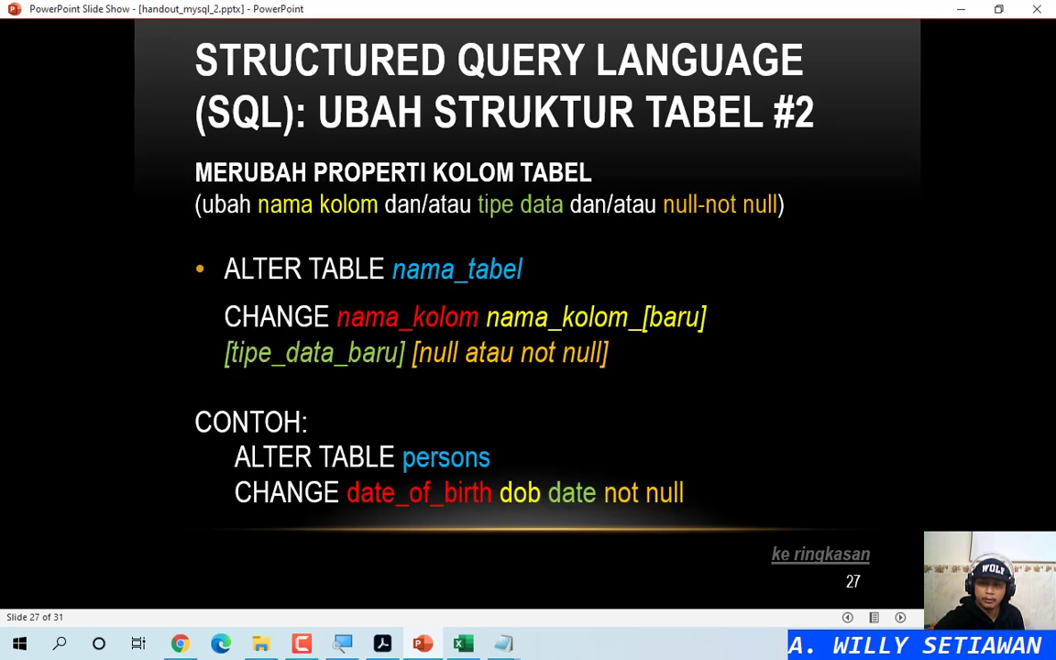
key(Left)
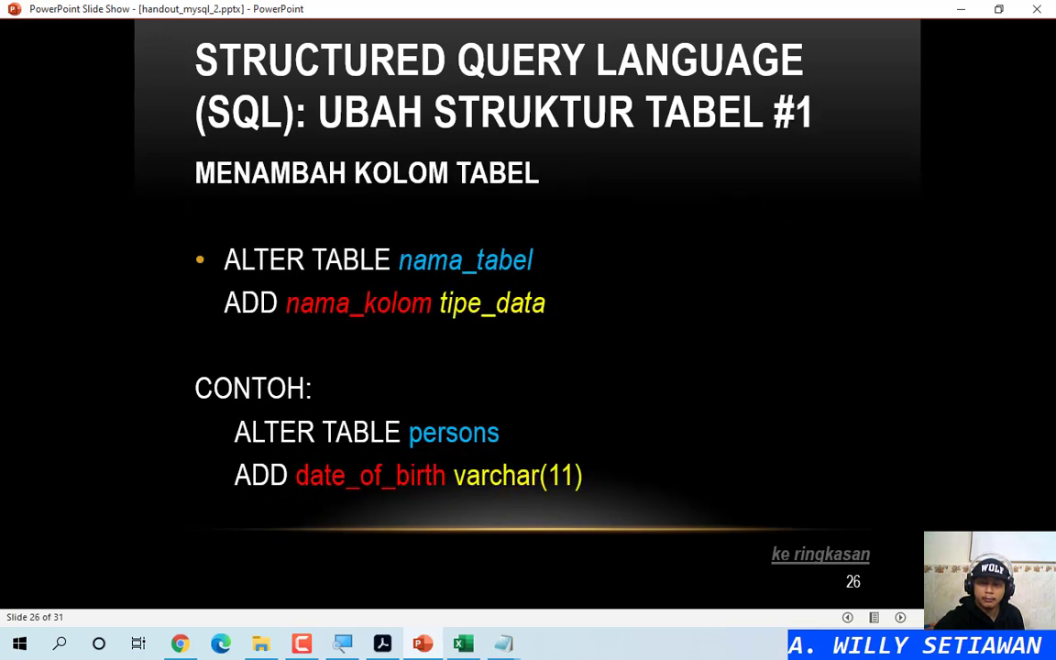
key(Right)
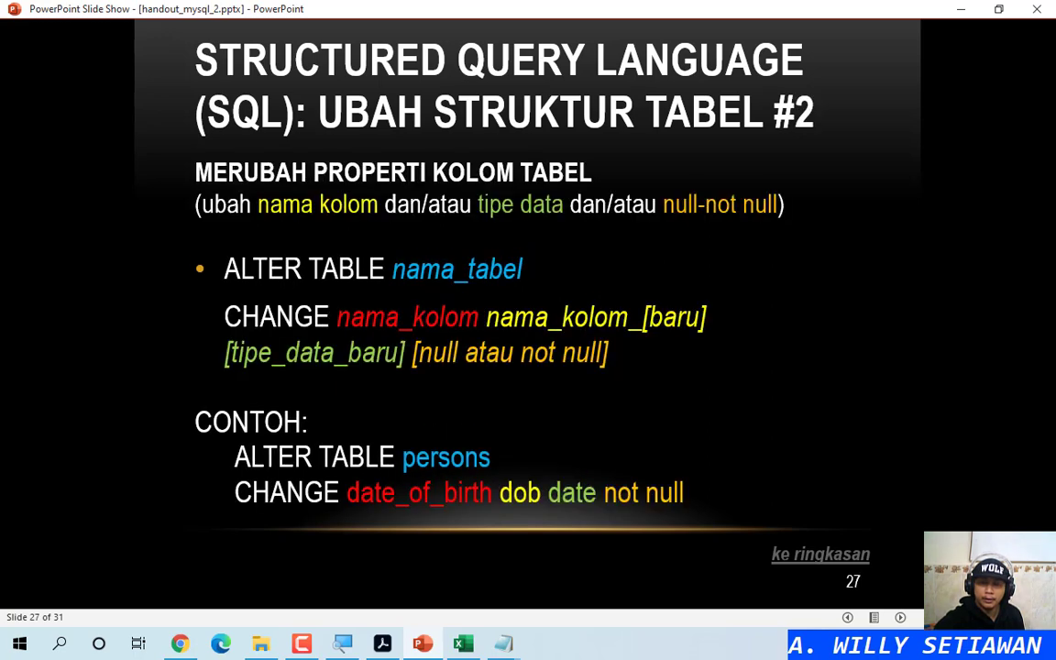
key(Left)
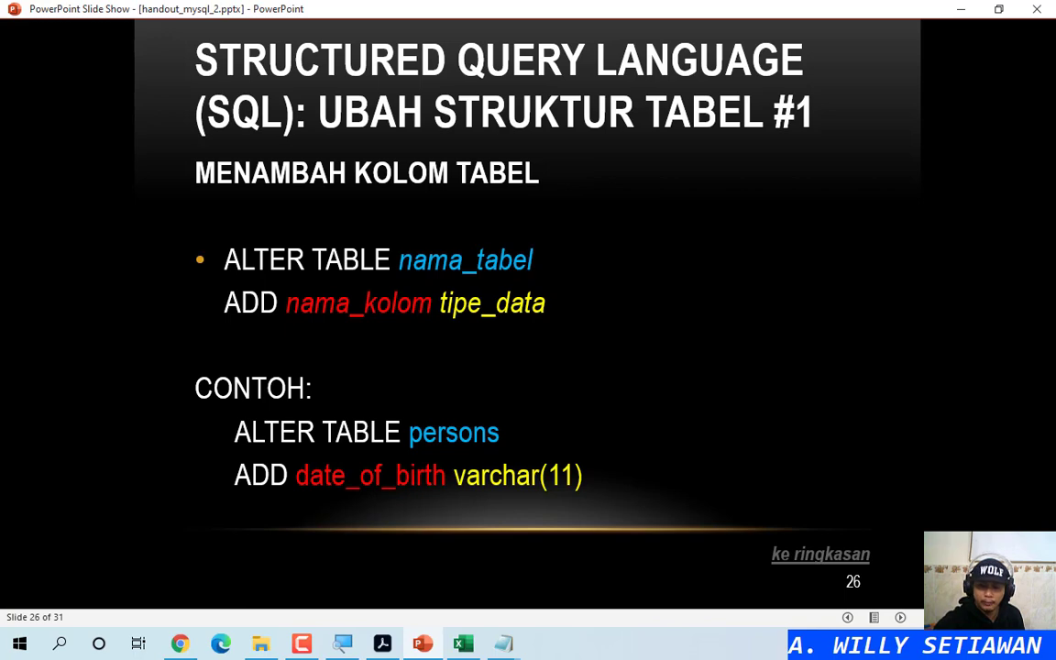
Step: Return to phpMyAdmin in the browser and replace the default SQL query for murid2 with the line alter table murid2
click(180, 643)
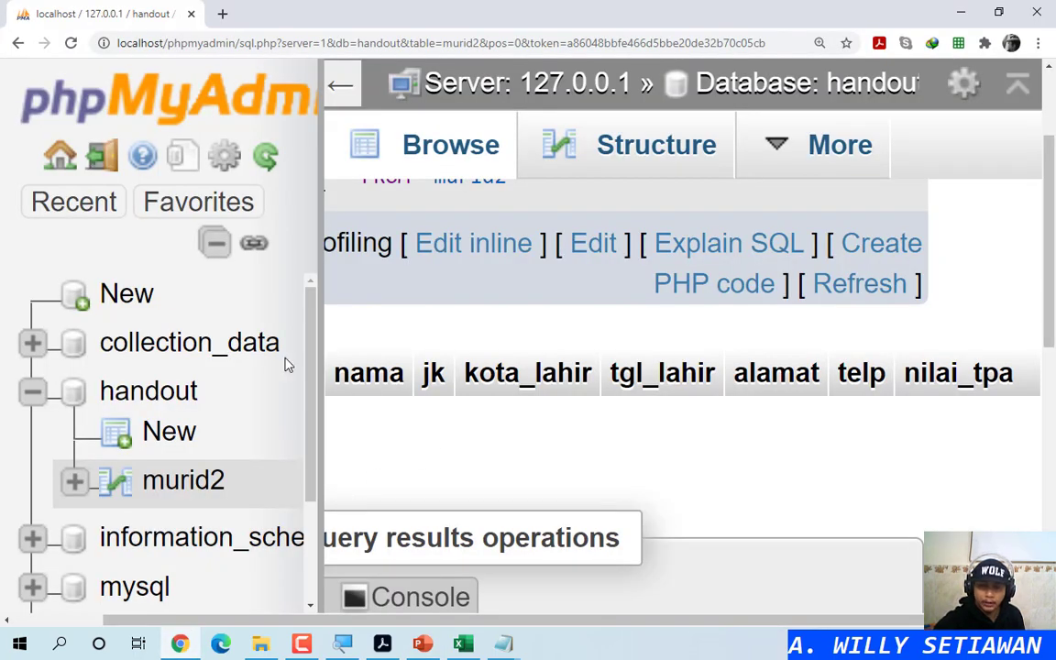
mouse_move(789, 175)
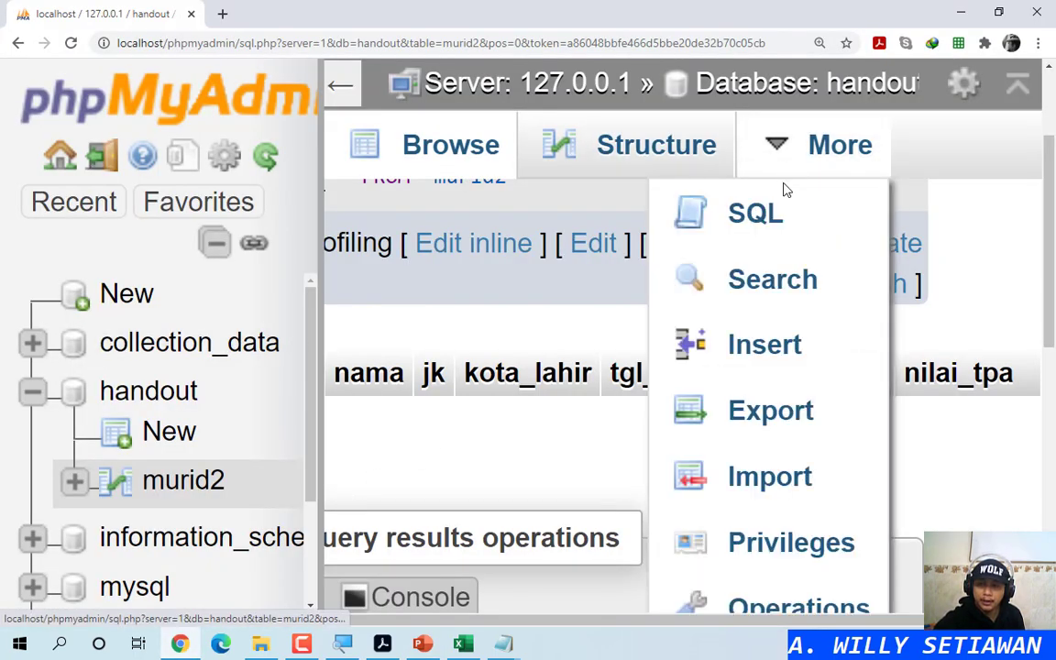
click(778, 211)
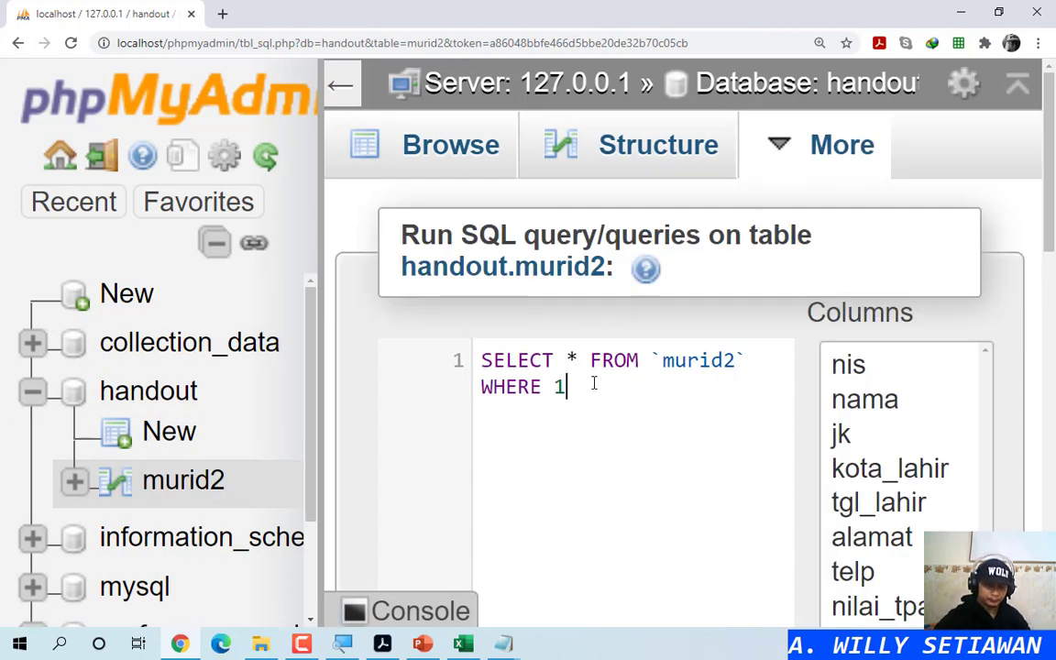
key(ctrl+a)
text(alter tb)
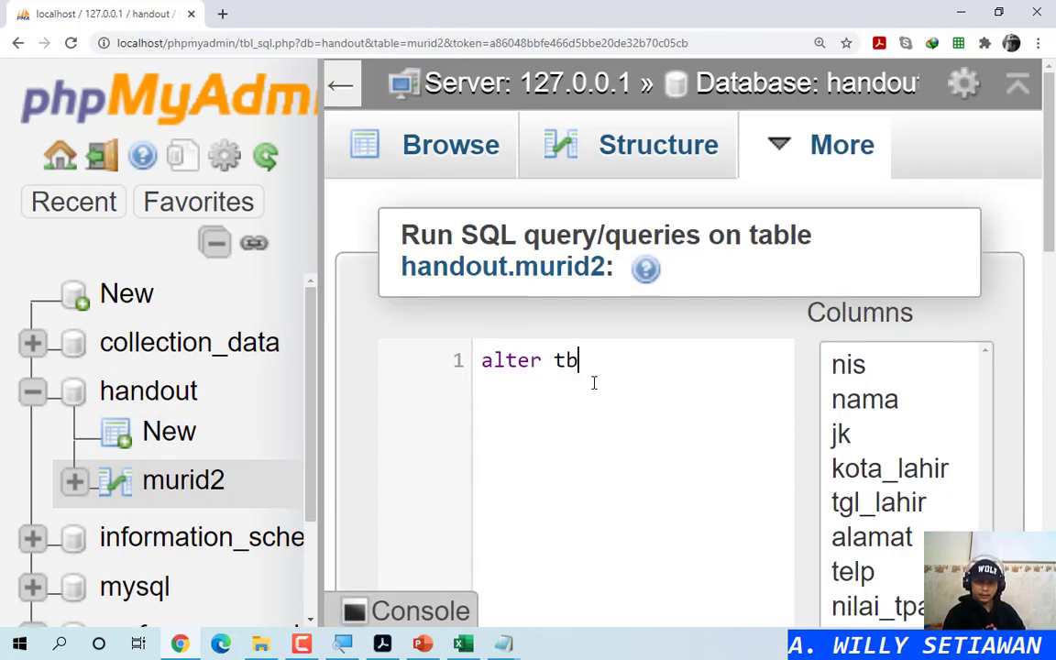
key(BackSpace)
text(able )
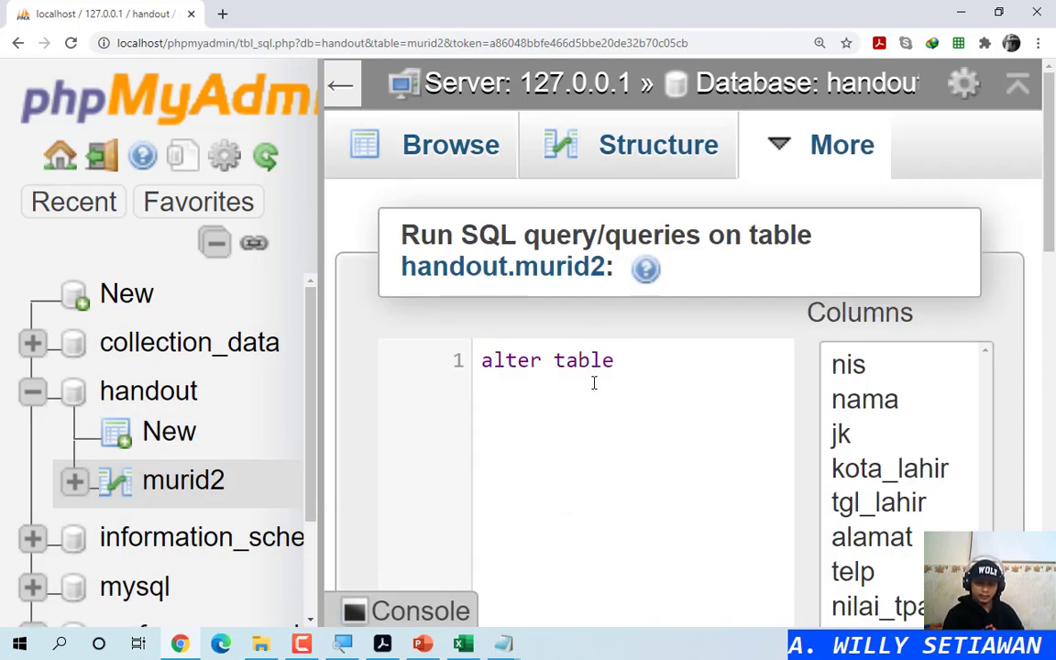
text(murid2)
key(Return)
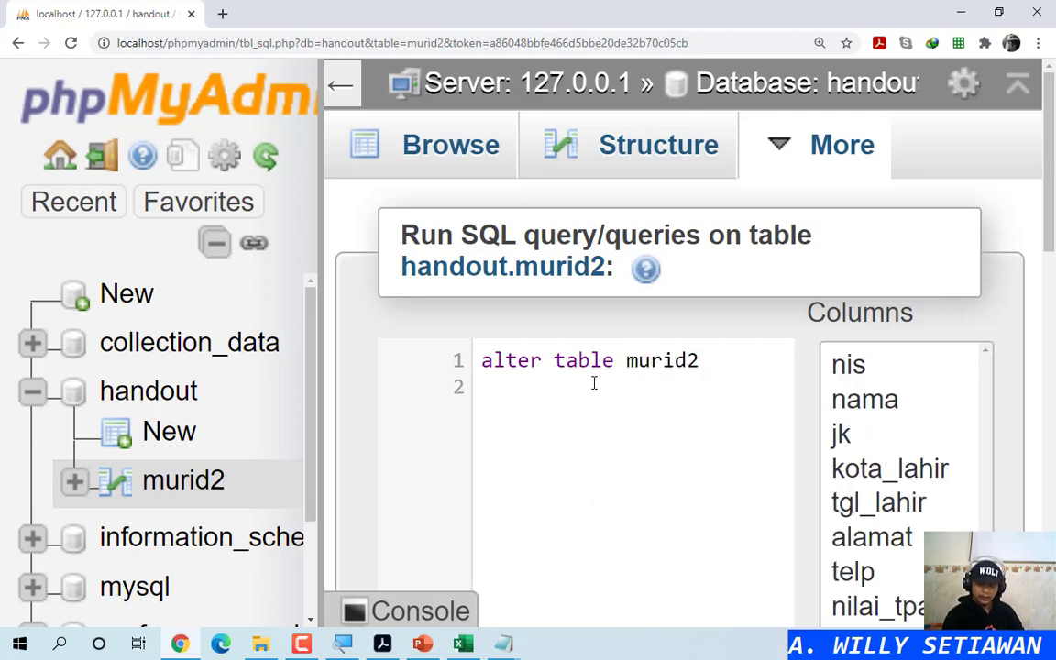
Step: Check the add-column syntax on the PowerPoint slide and add hobi varchar(20) not null as the query's second line, starting with add
key(alt+Tab)
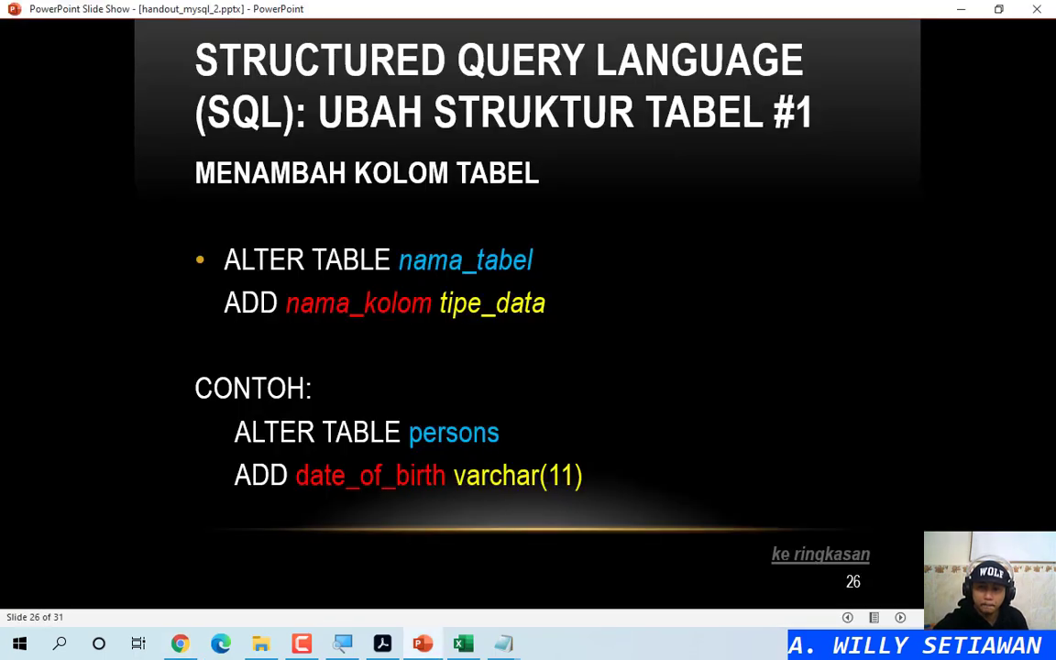
key(alt+Tab)
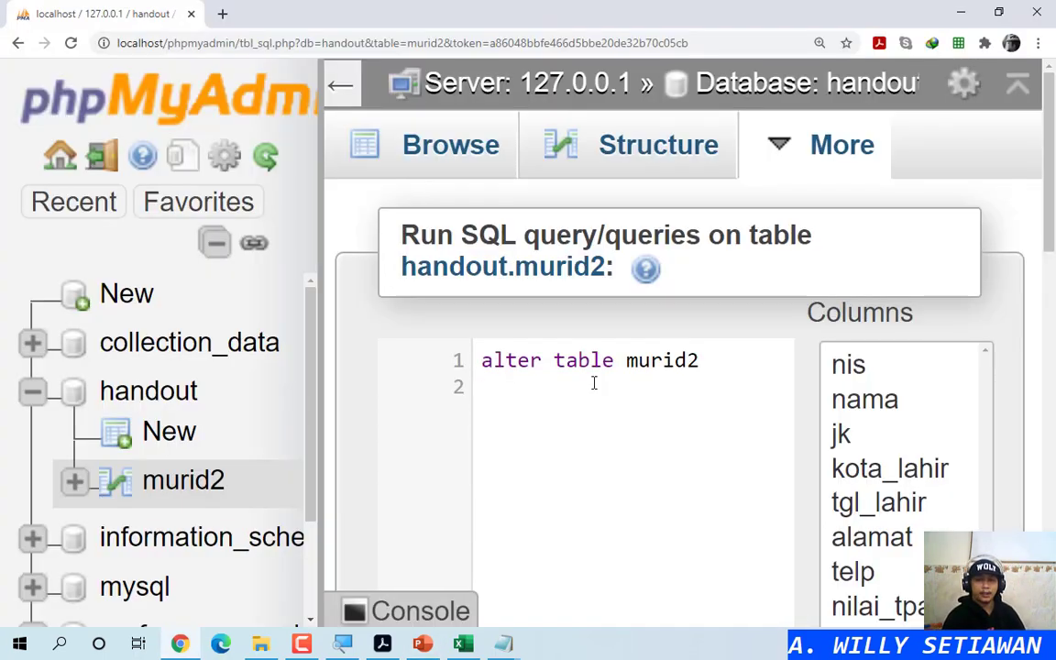
key(alt+Tab)
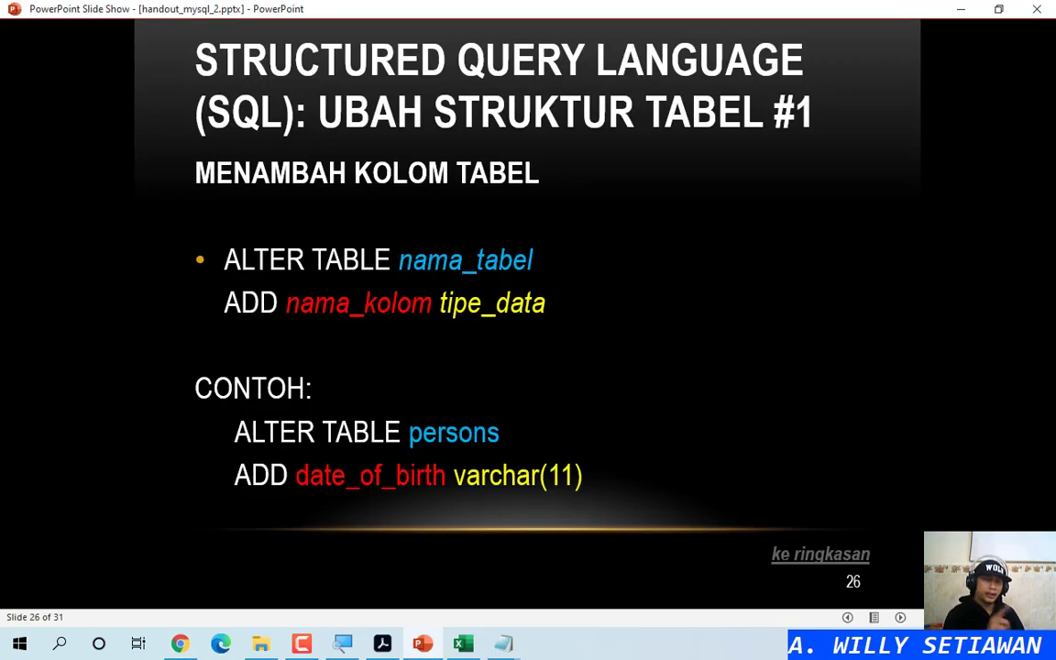
key(alt+Tab)
text(add hobi )
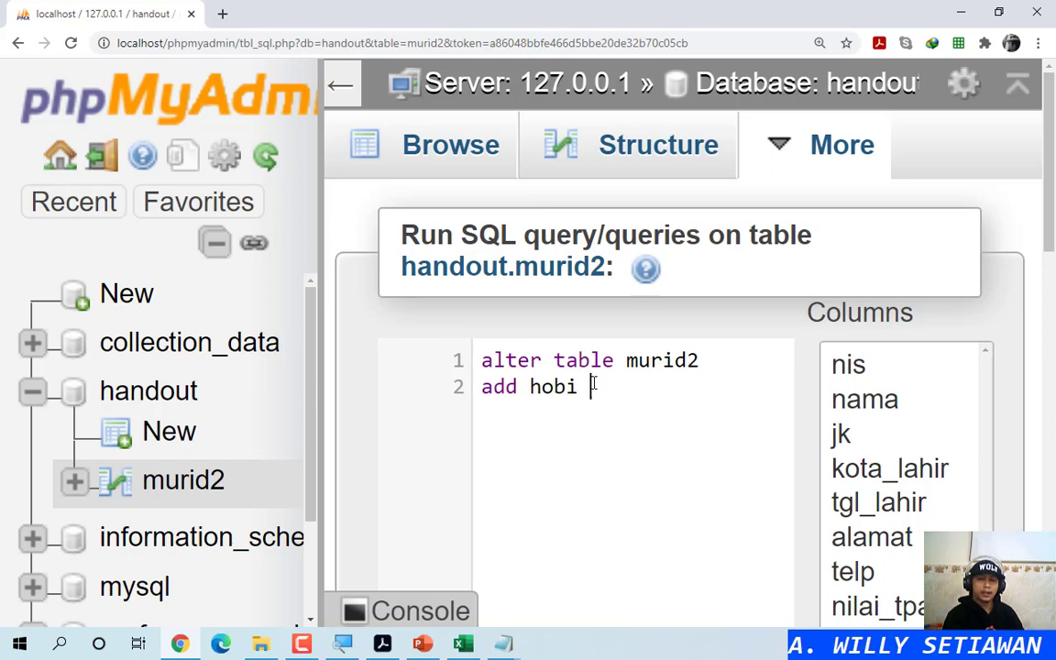
text(varchar()
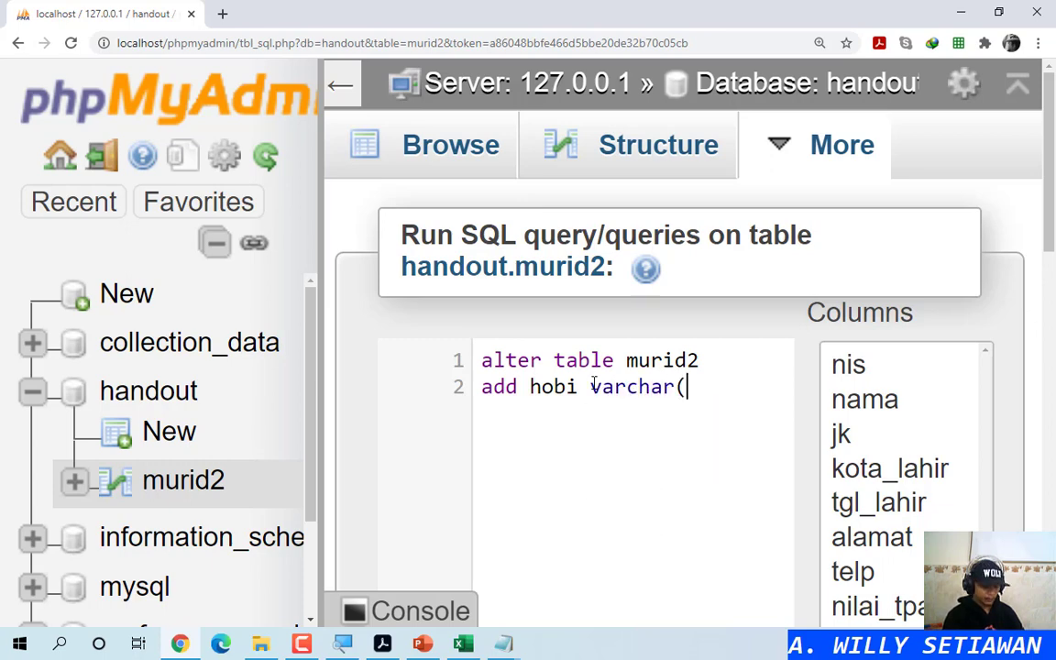
text(20))
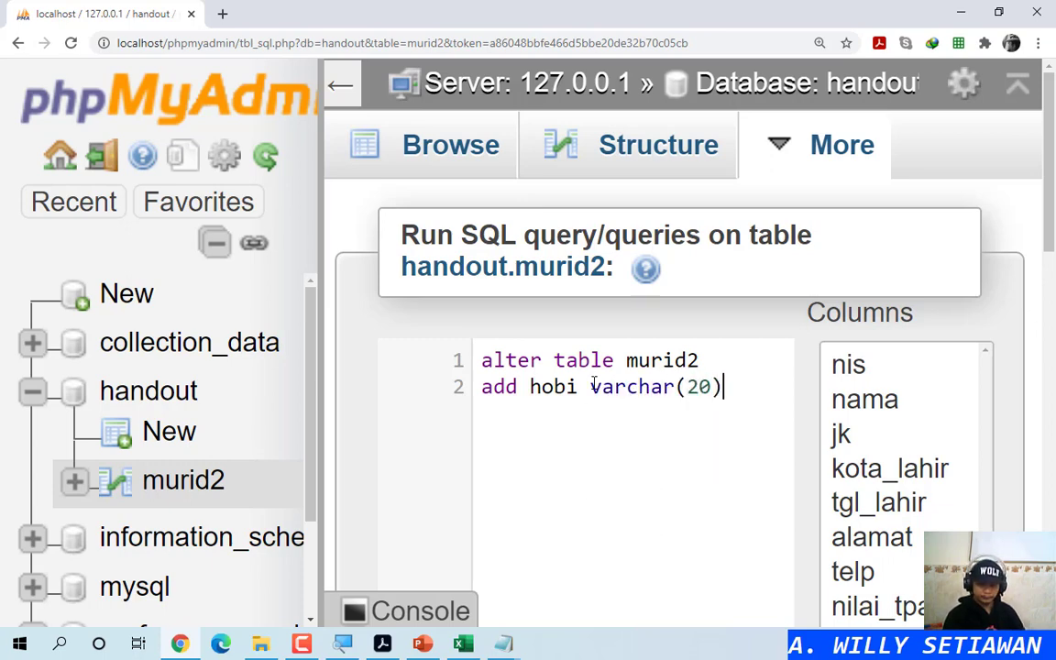
text( no)
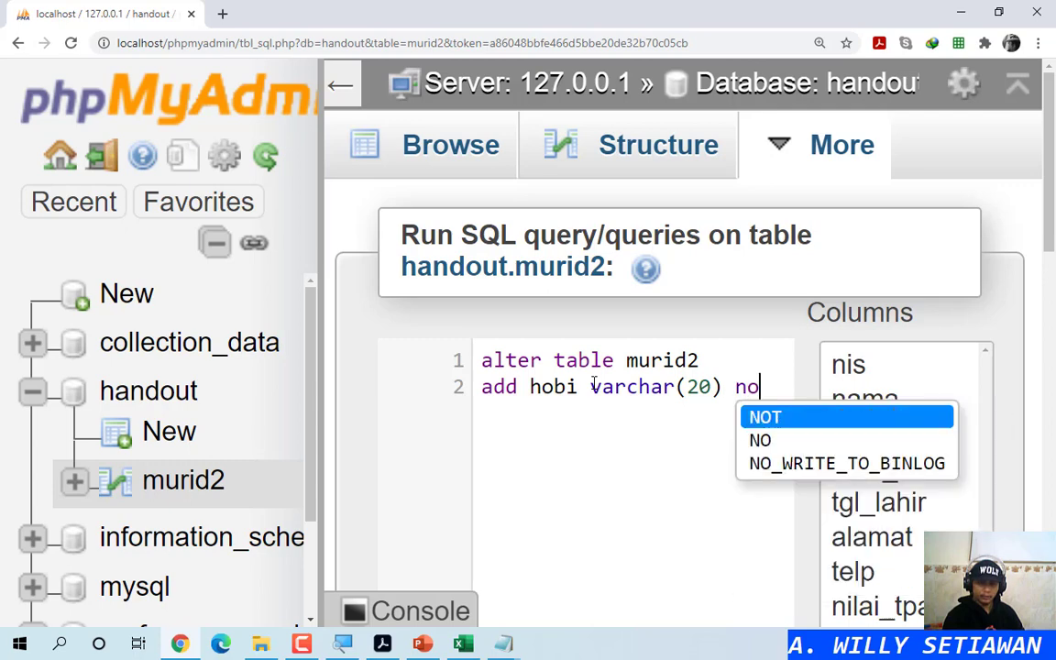
text(t null)
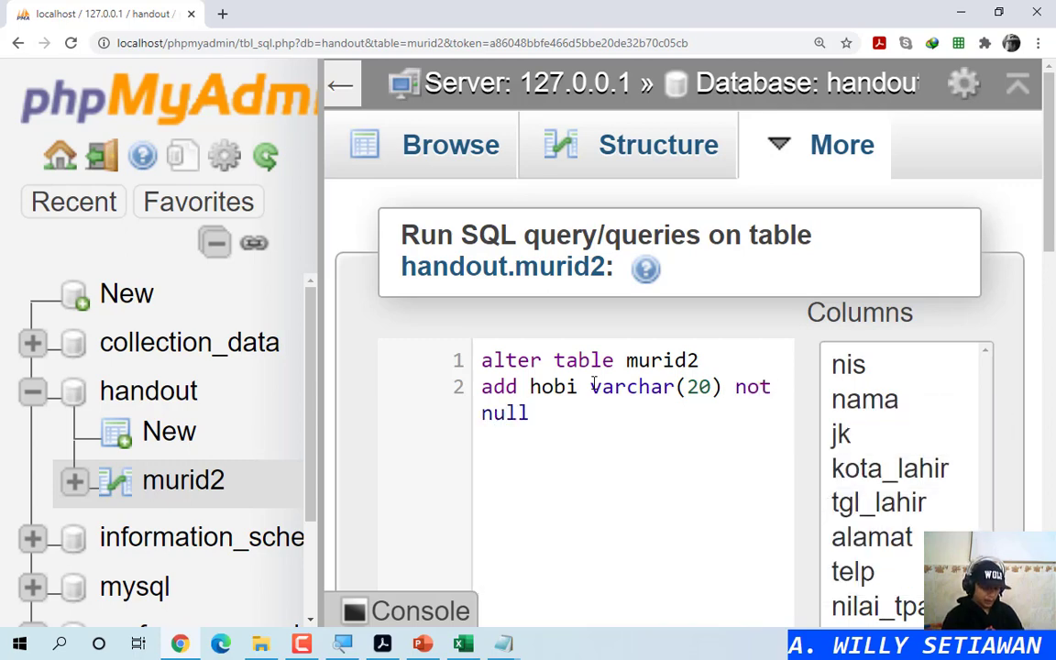
Step: Place the clause after telp on its own third line of the query
text( a)
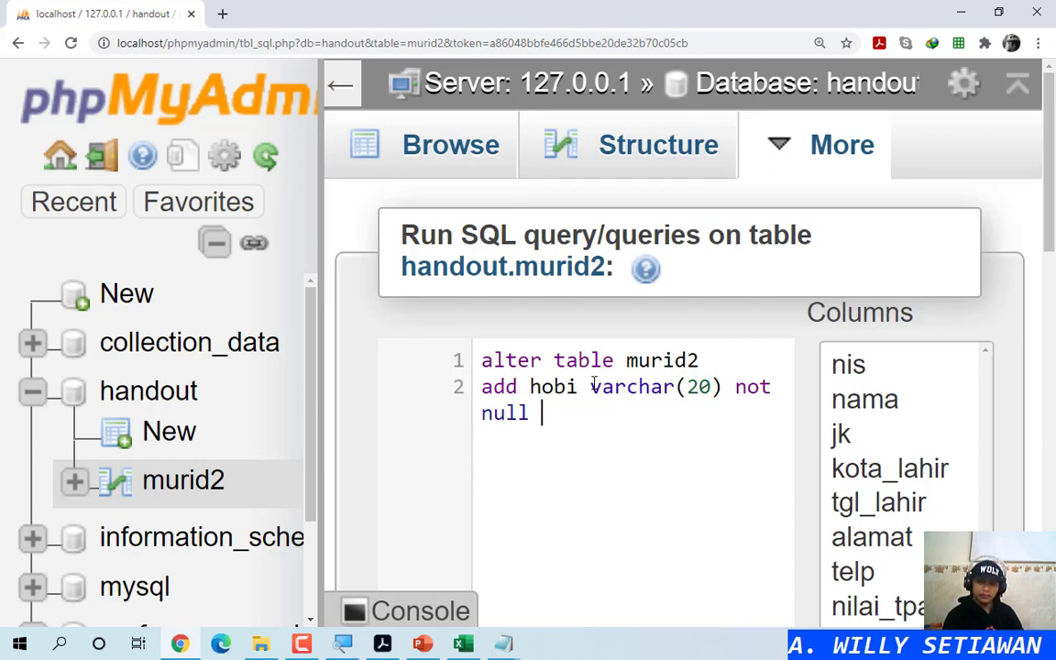
text(fter)
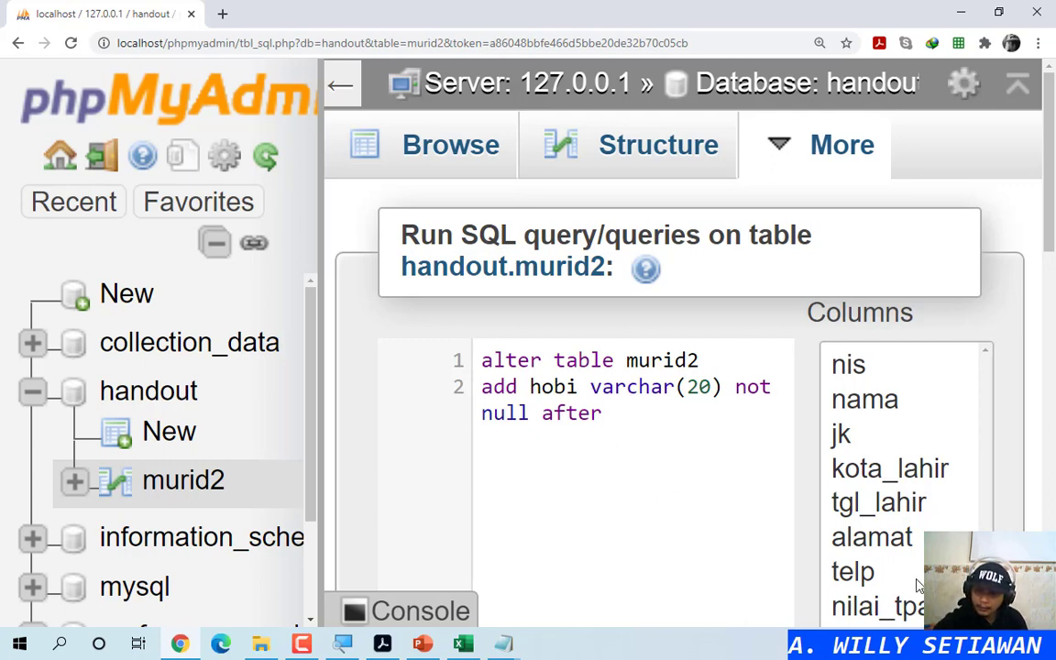
scroll(783, 550, down, 1)
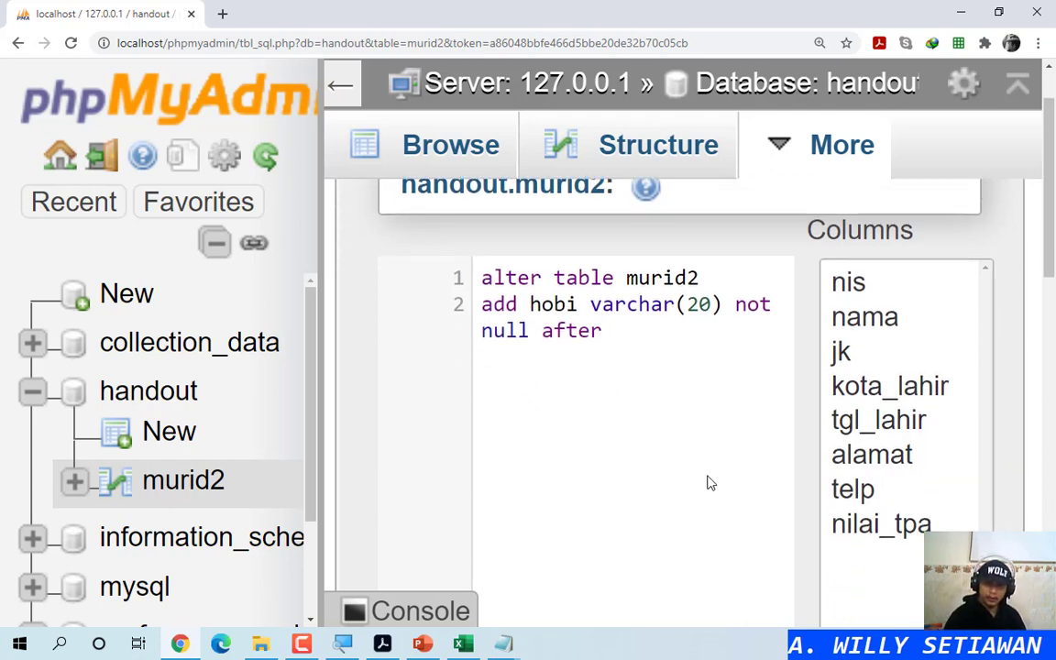
key(BackSpace)
key(BackSpace)
key(BackSpace)
key(BackSpace)
key(BackSpace)
key(BackSpace)
key(Return)
text(a)
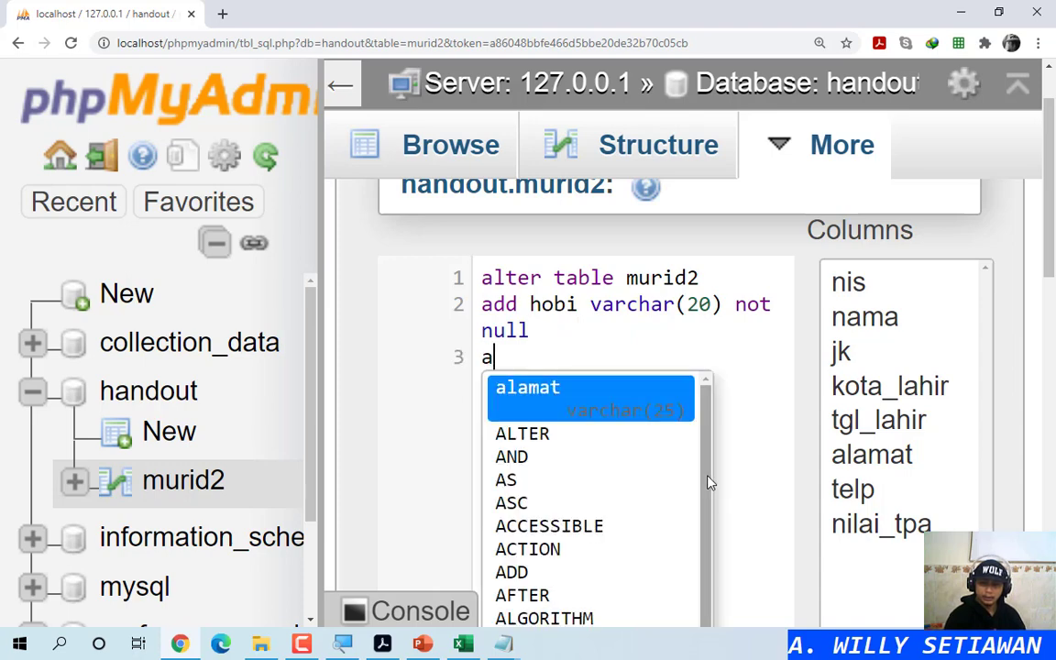
text(fter telp)
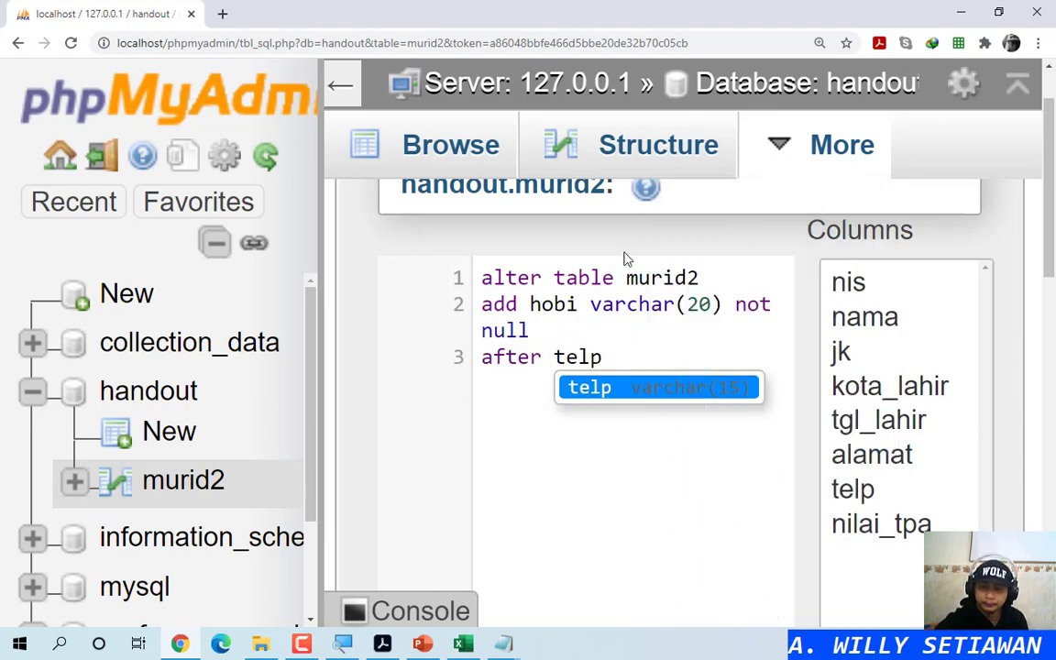
click(616, 317)
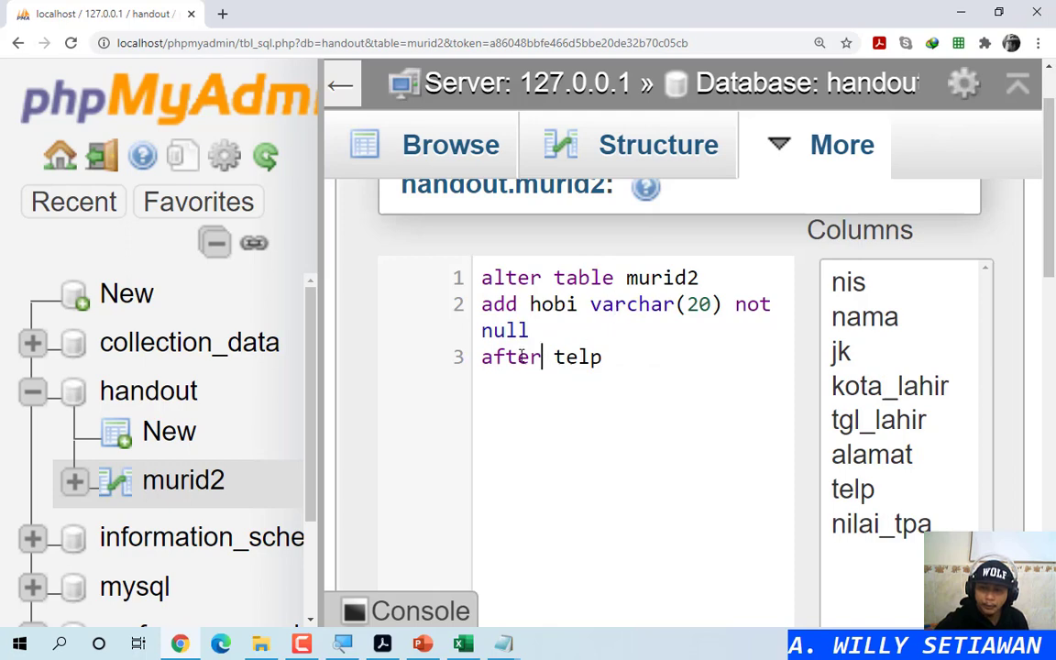
drag(538, 357, 454, 356)
text(befo)
key(BackSpace)
key(BackSpace)
key(BackSpace)
key(BackSpace)
text(afte)
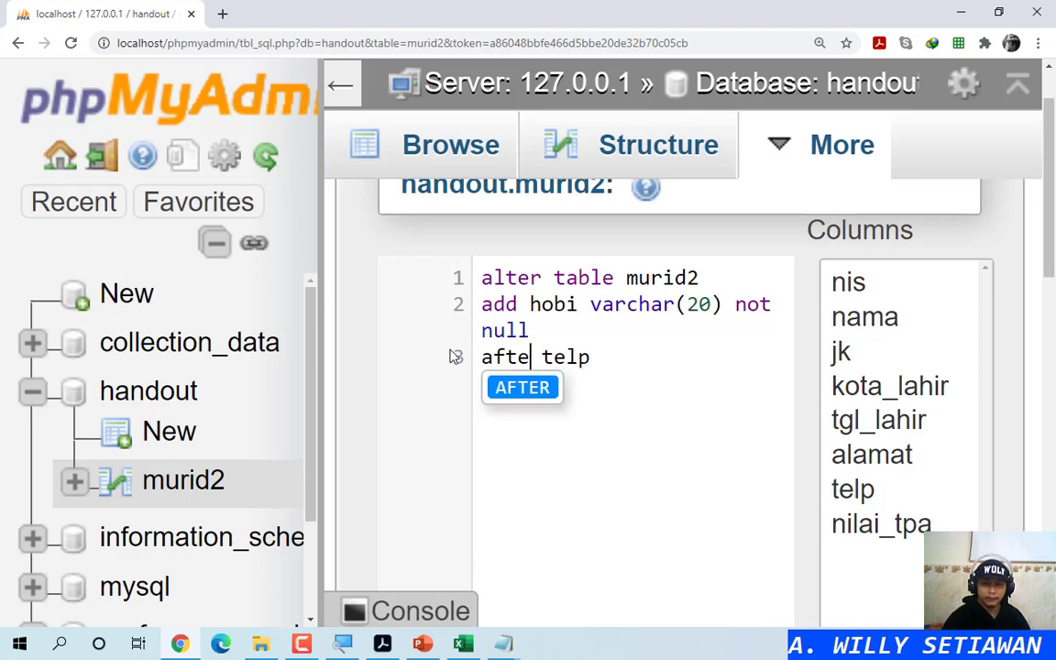
text(r)
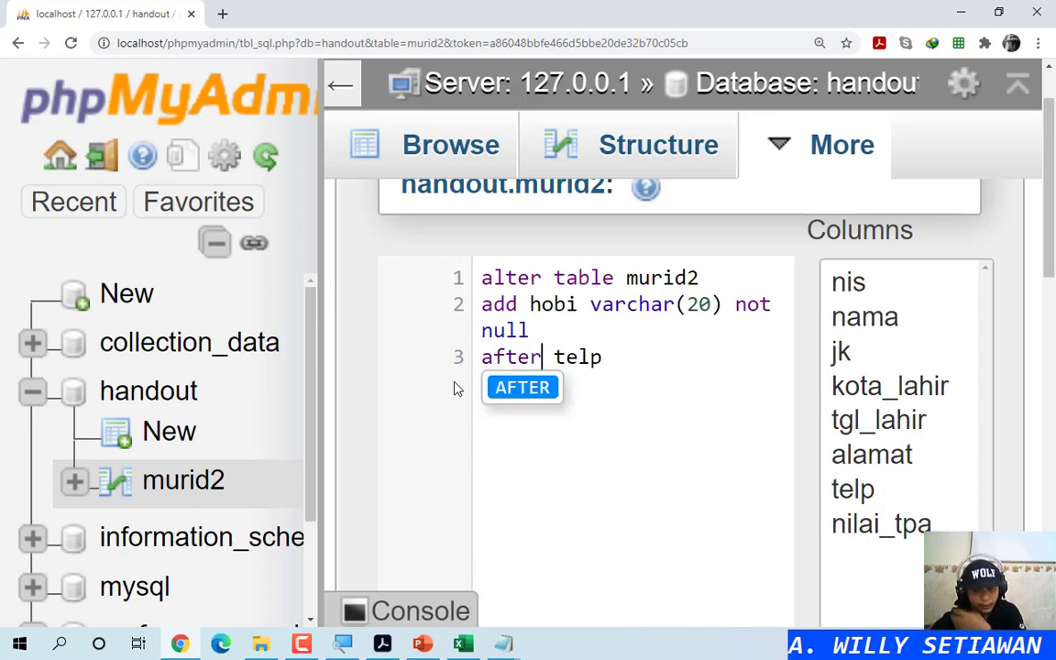
Step: Run the alter table query that adds hobi to murid2 after telp, and check the new column in the table's structure
click(635, 353)
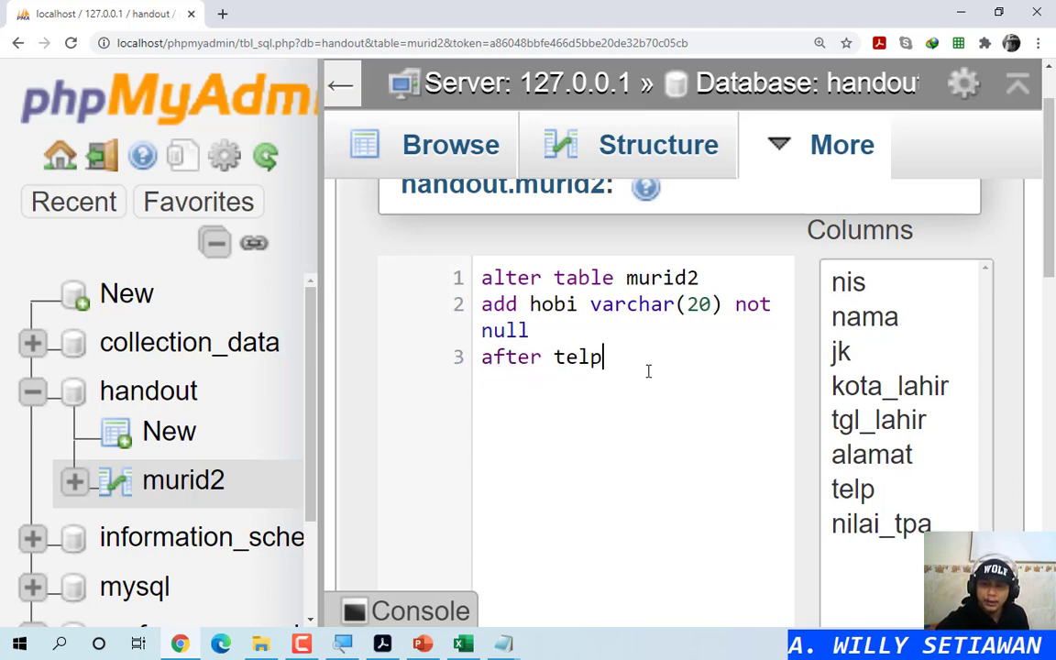
drag(491, 377, 478, 359)
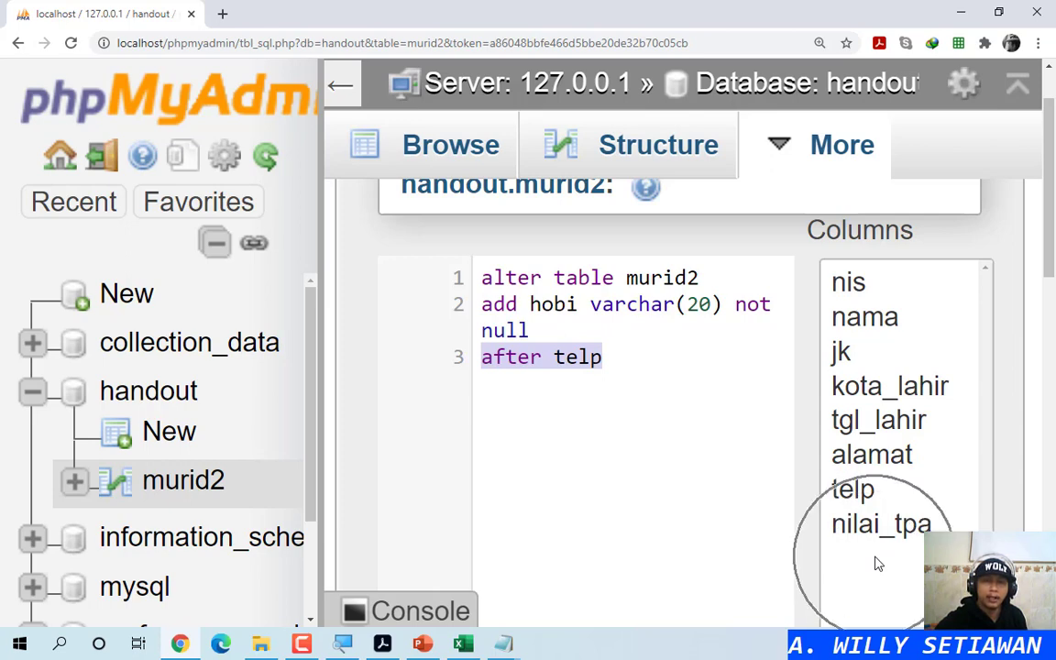
click(609, 358)
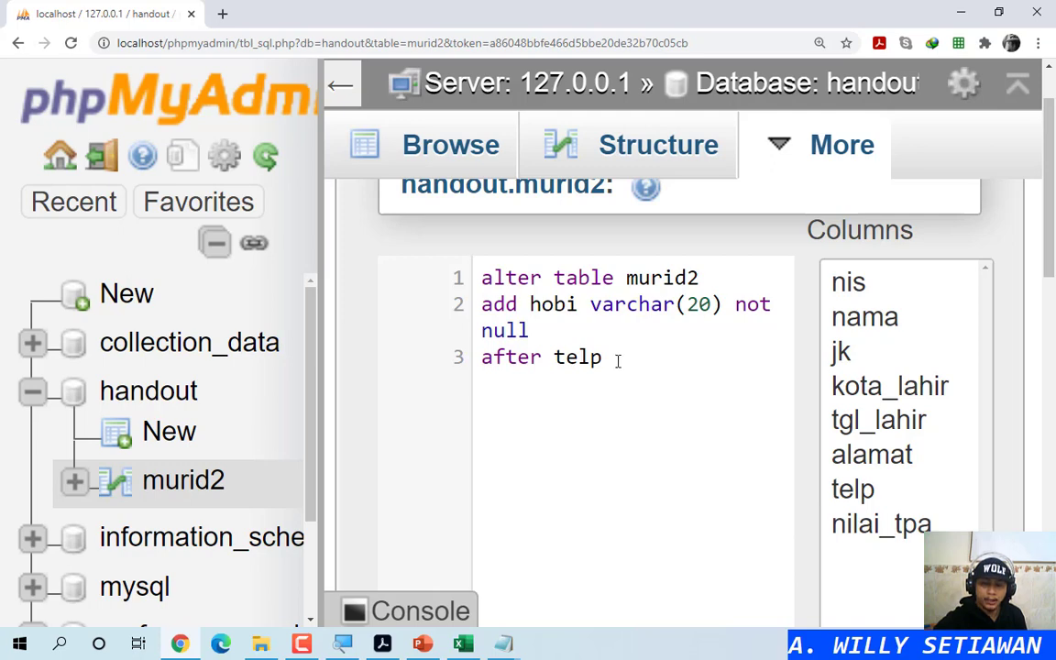
scroll(684, 479, down, 8)
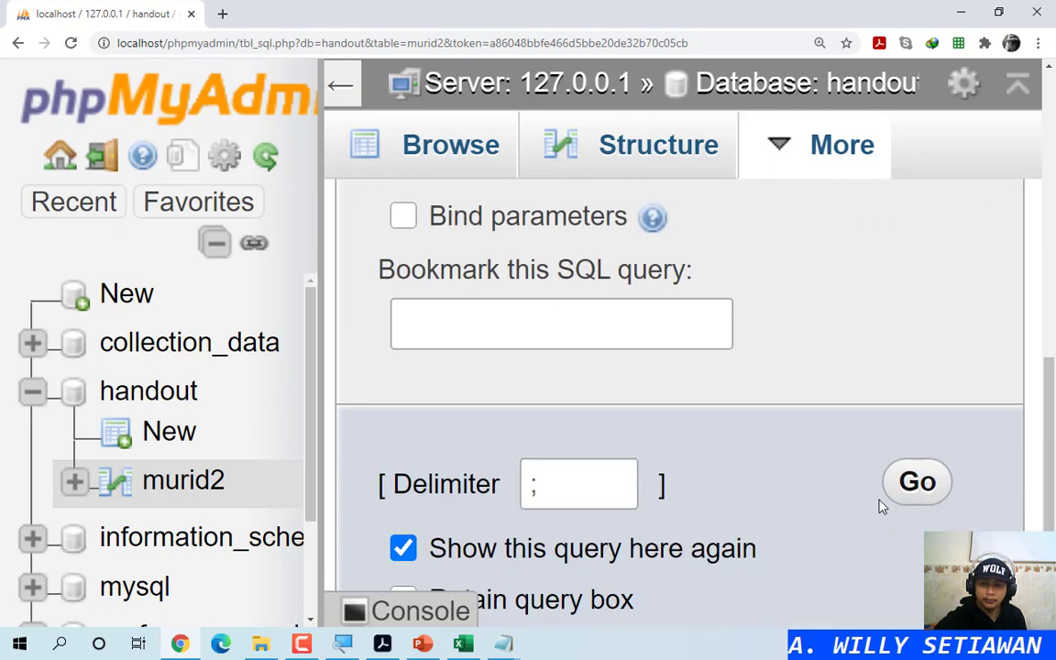
click(918, 495)
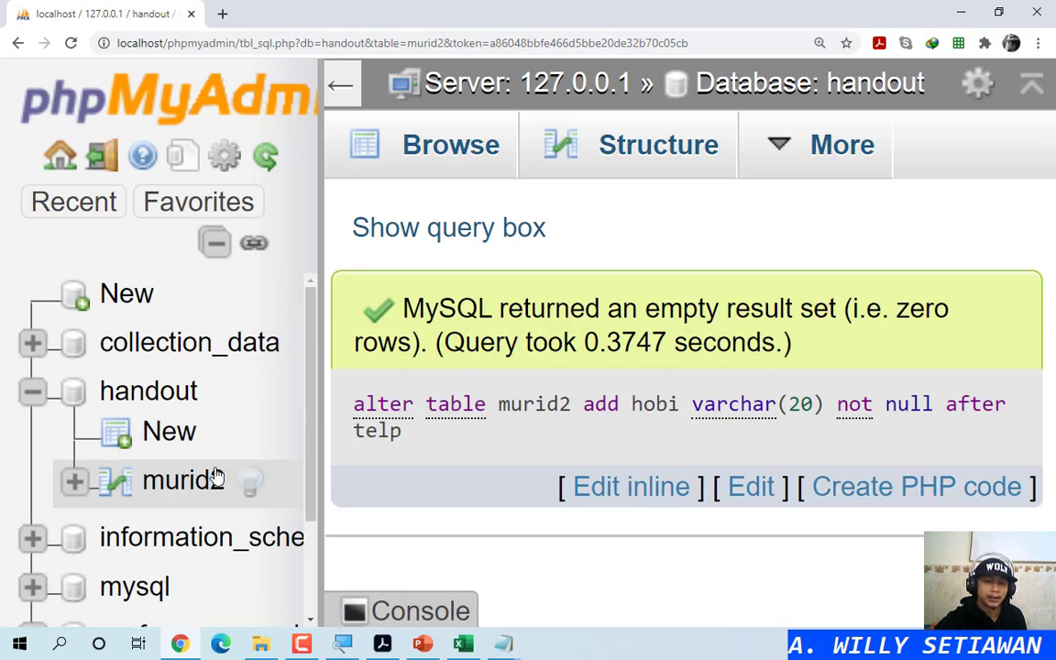
click(113, 491)
scroll(589, 463, down, 3)
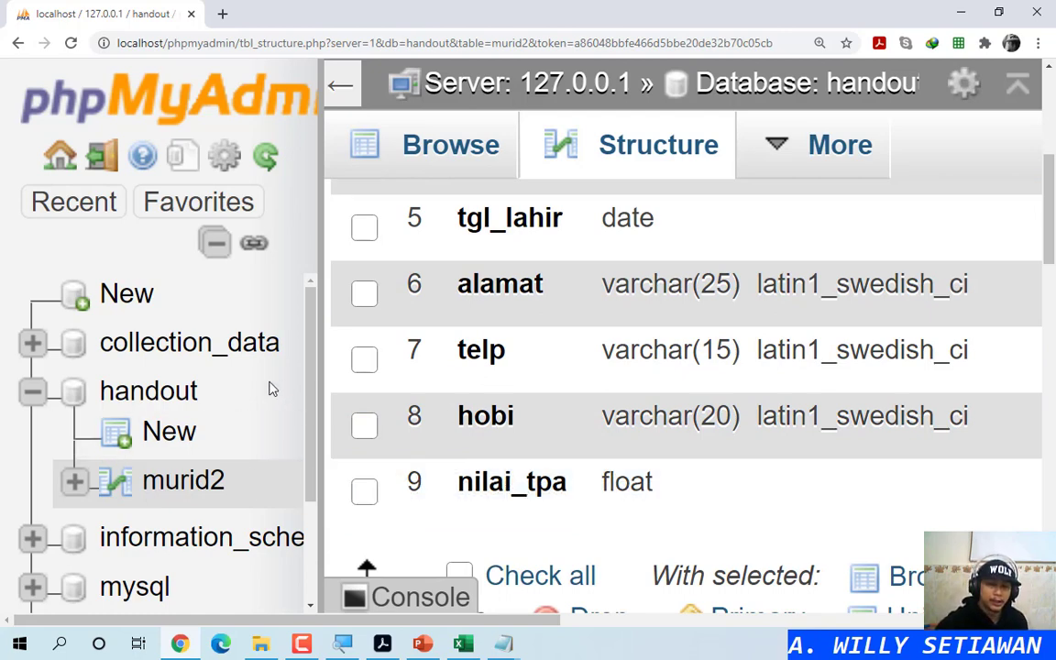
Step: Open a new SQL query for murid2 and replace the default statement with alter table murid2
mouse_move(806, 144)
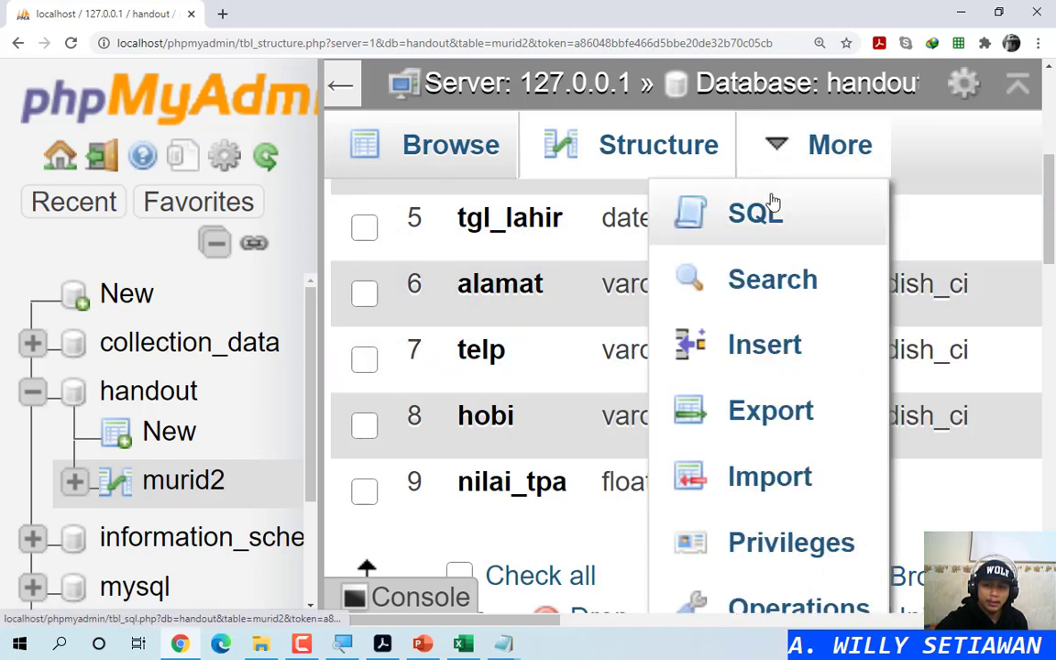
click(768, 209)
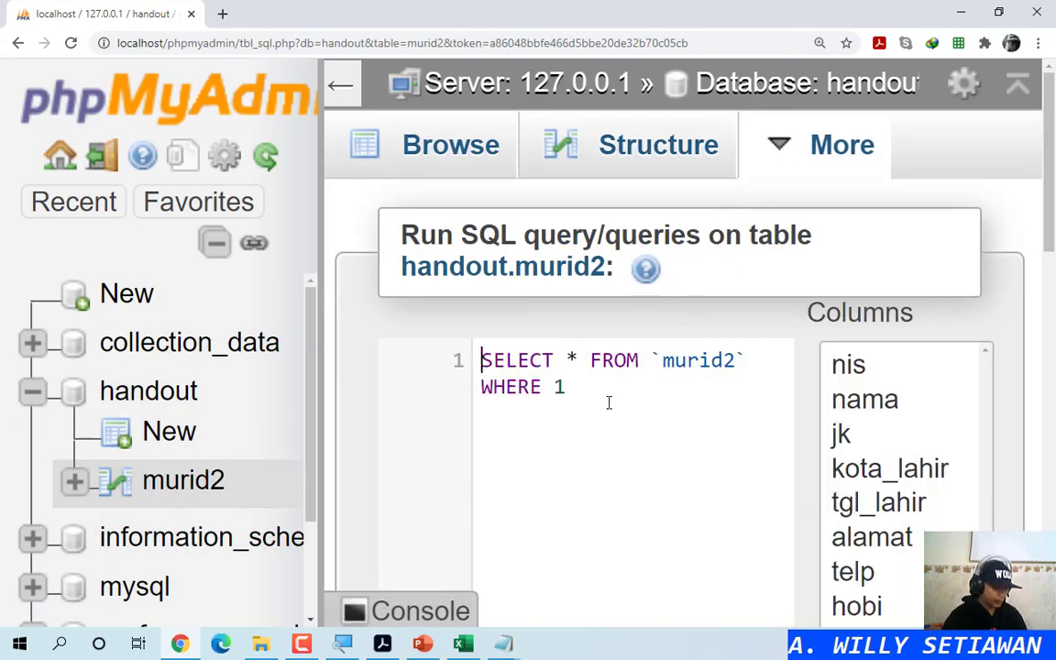
key(ctrl+a)
text(alter tabe)
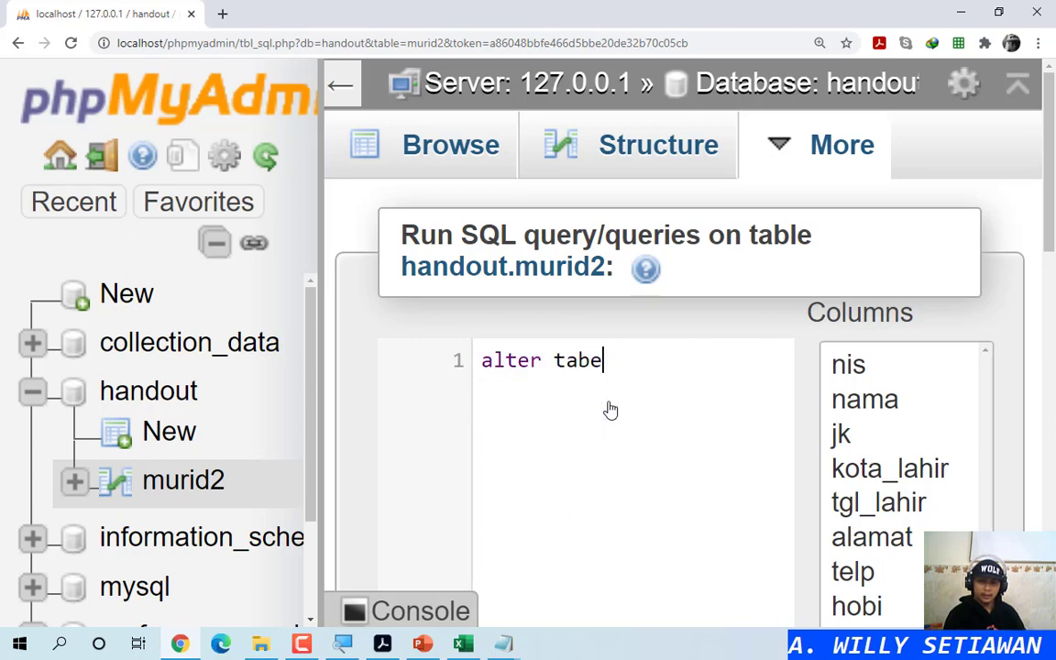
key(BackSpace)
text(le )
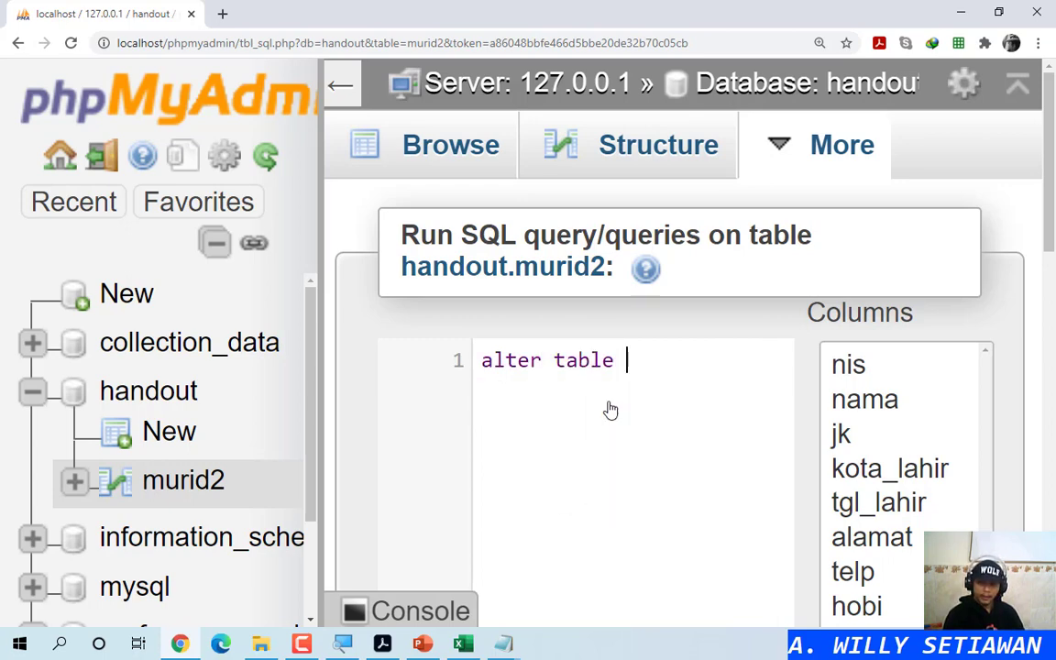
text(murid2)
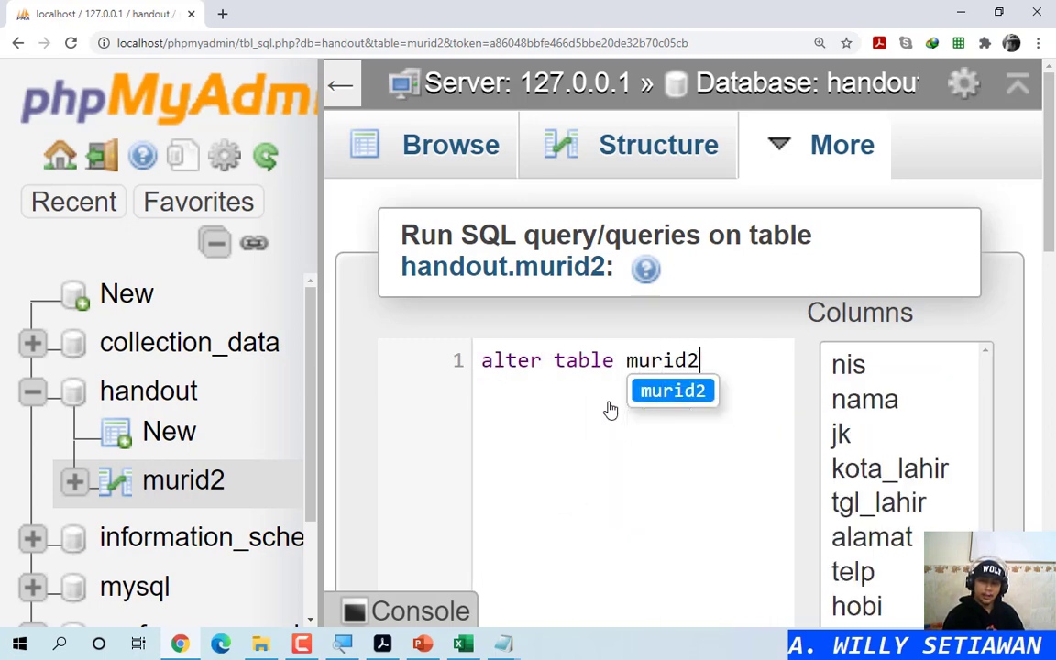
Step: Add drop column hobi as the second line of the query
key(Return)
text(dro)
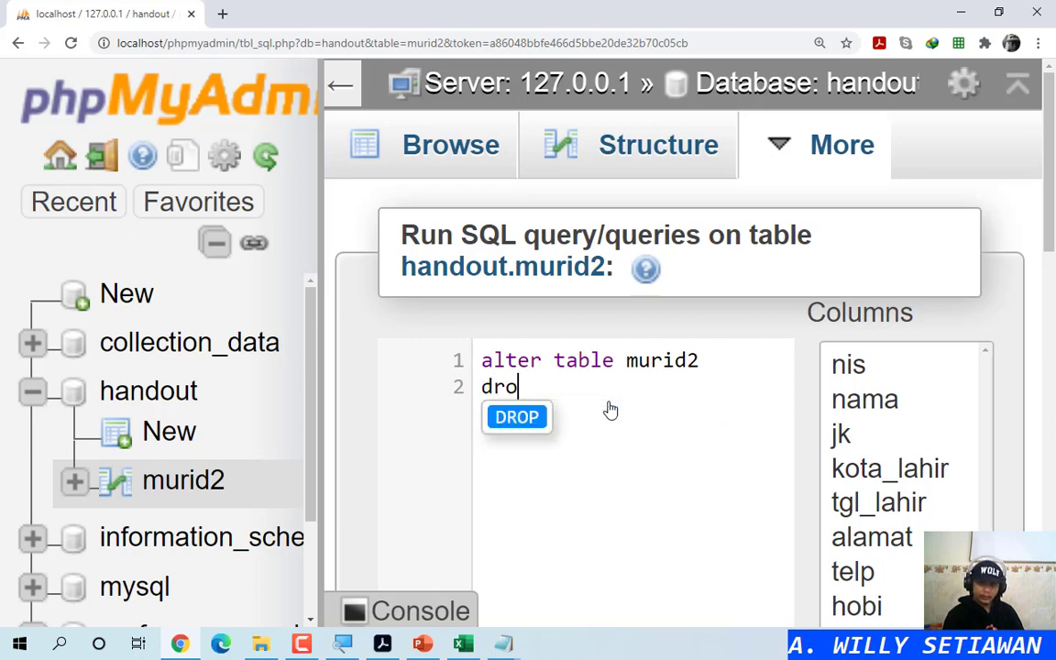
text(p column )
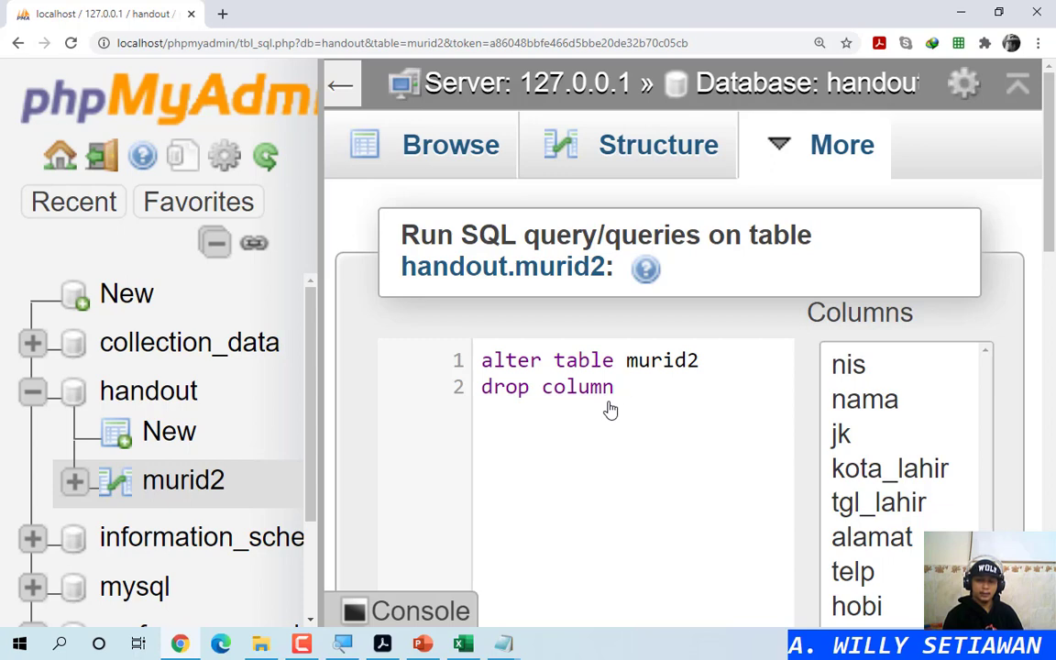
text(hobi)
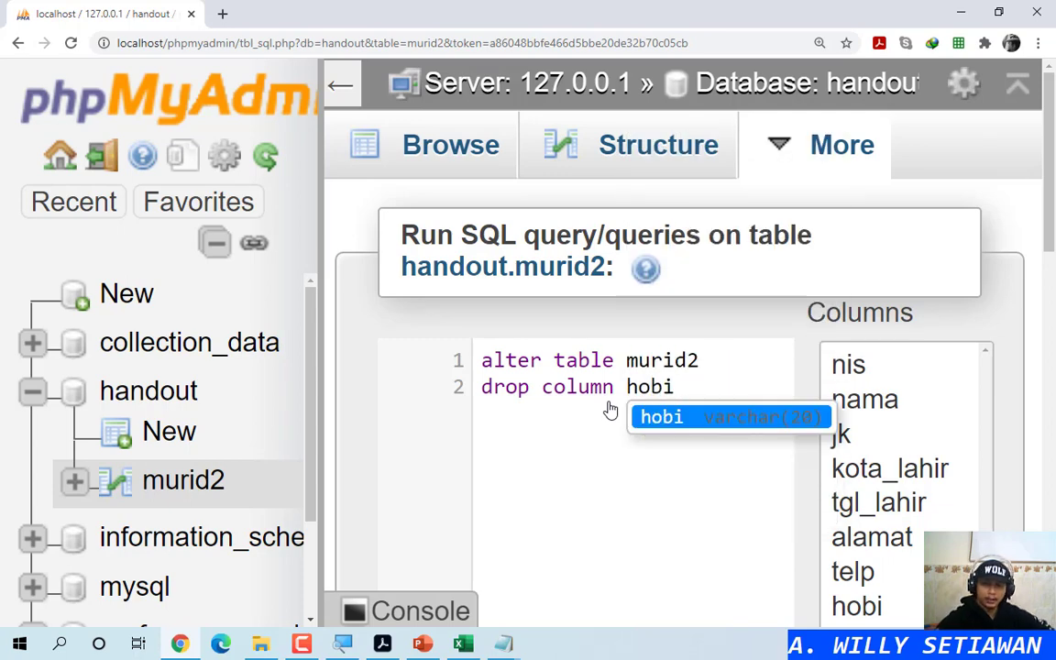
click(543, 360)
click(695, 385)
scroll(616, 495, down, 1)
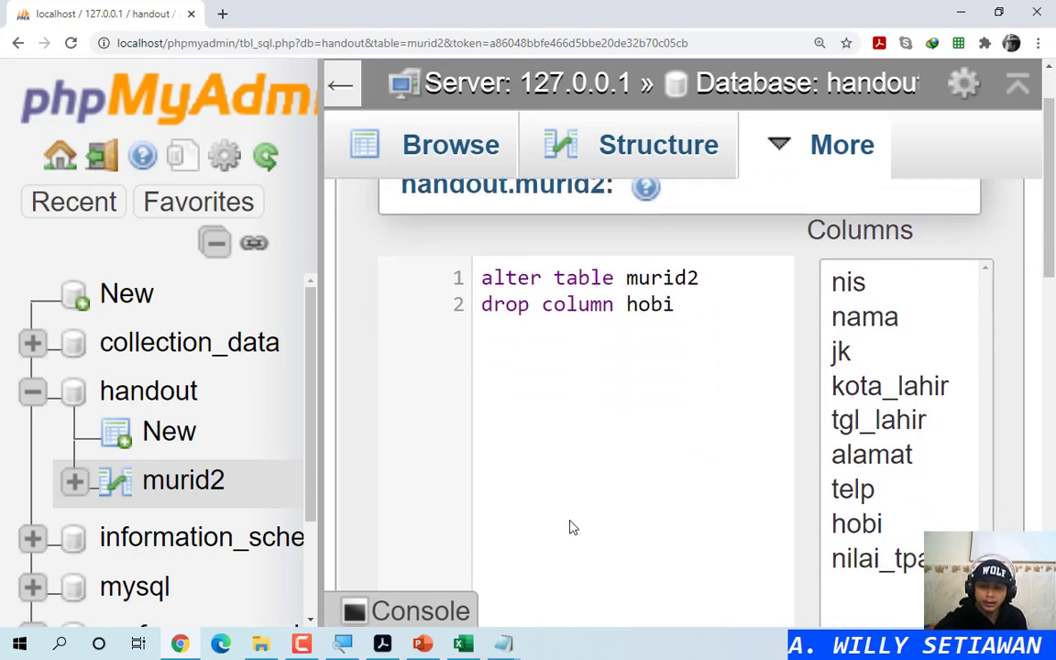
Step: Switch to PowerPoint, compare the query with the Ubah Struktur Tabel #3 slide on deleting a column, and return to phpMyAdmin
click(422, 644)
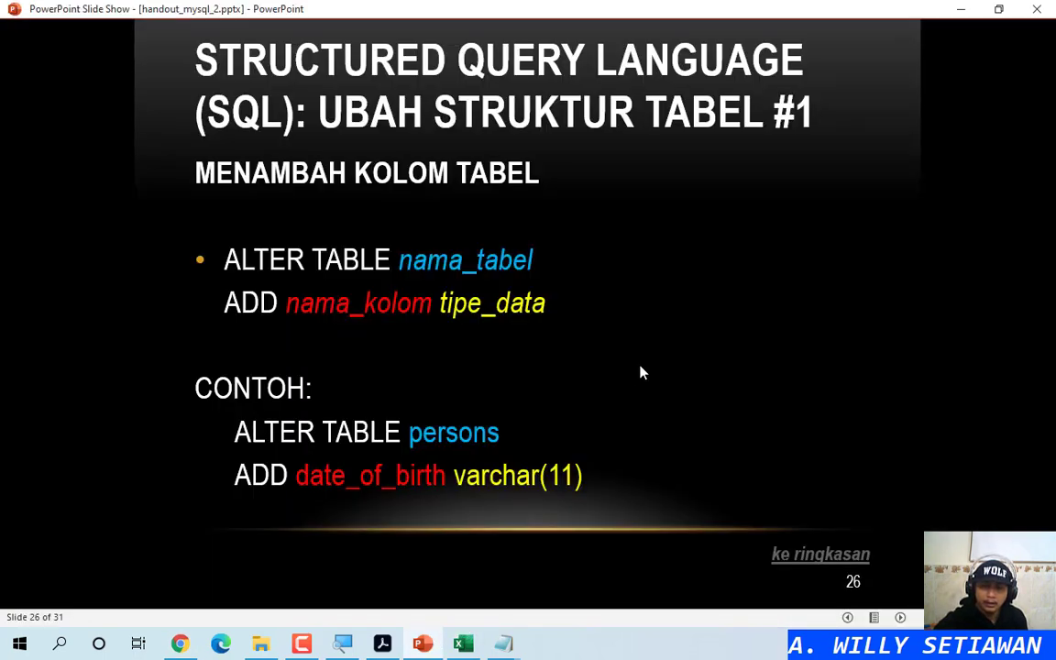
key(Right)
key(Right)
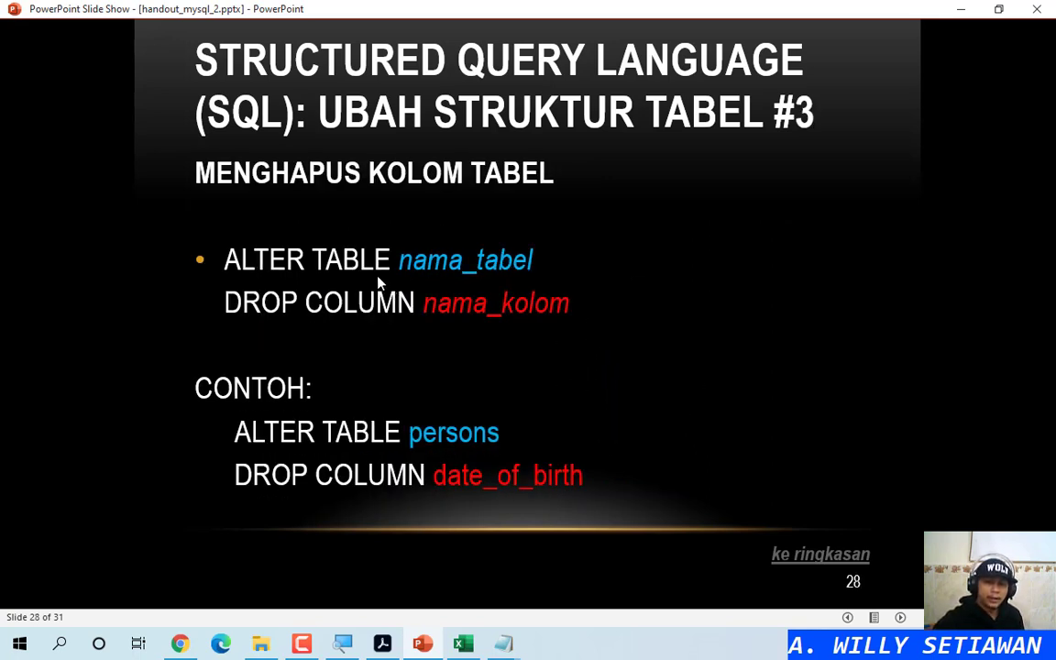
click(492, 323)
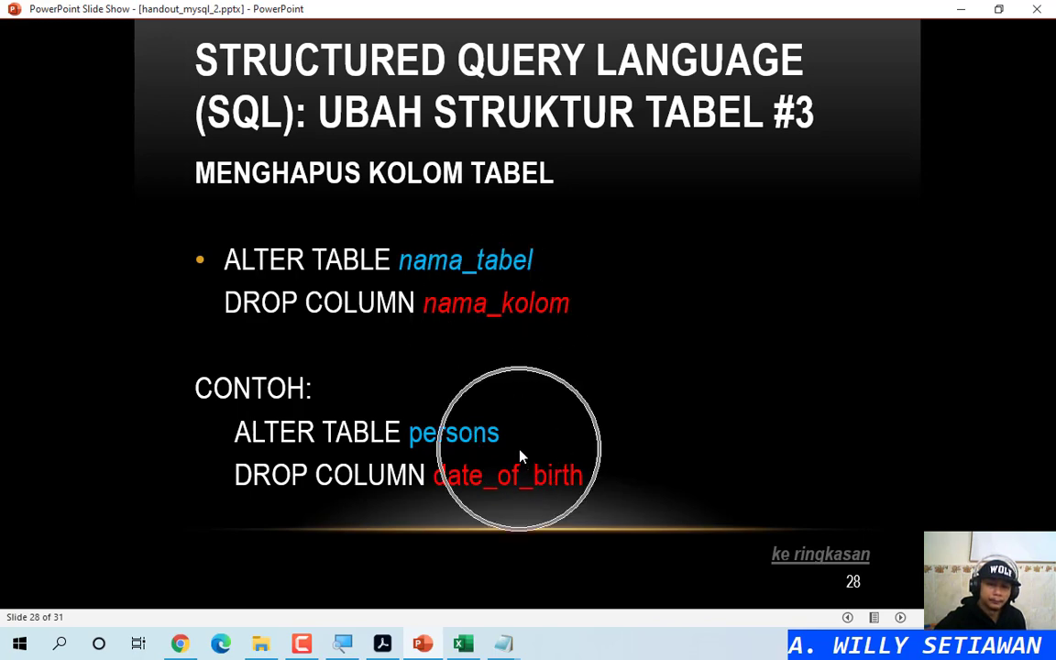
click(961, 8)
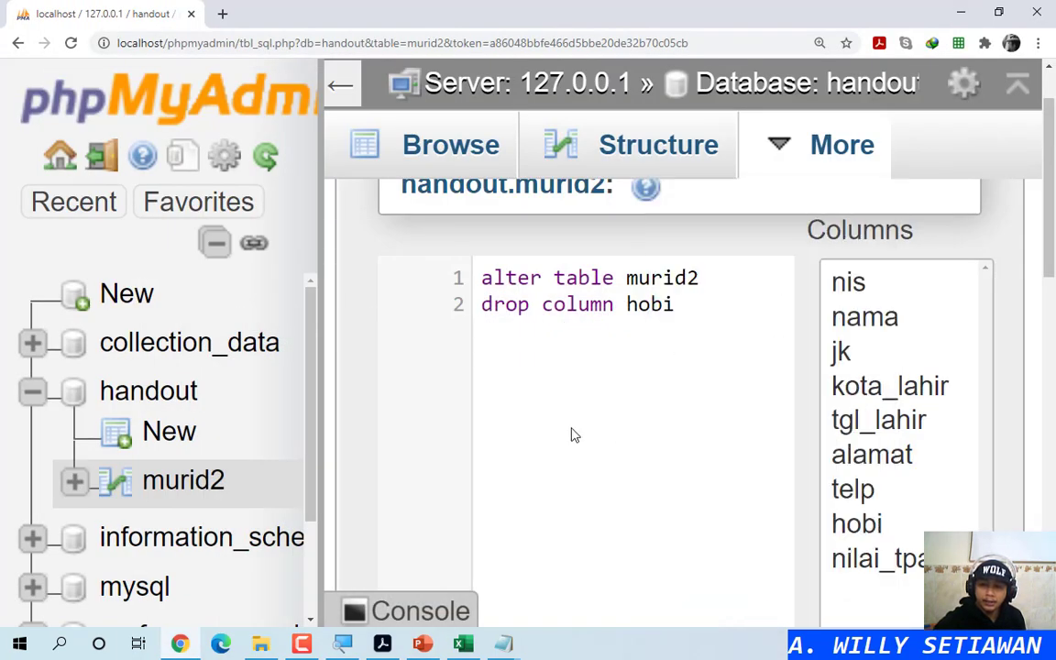
Step: Run the query dropping the hobi column and check the column list in murid2's structure
scroll(587, 431, down, 6)
click(919, 319)
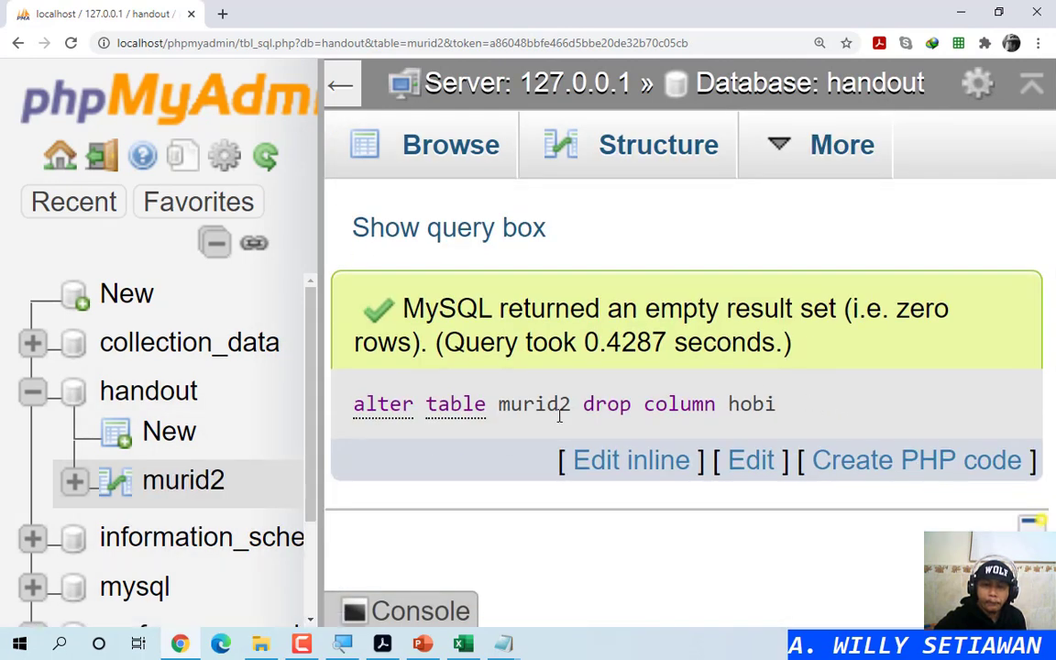
click(114, 482)
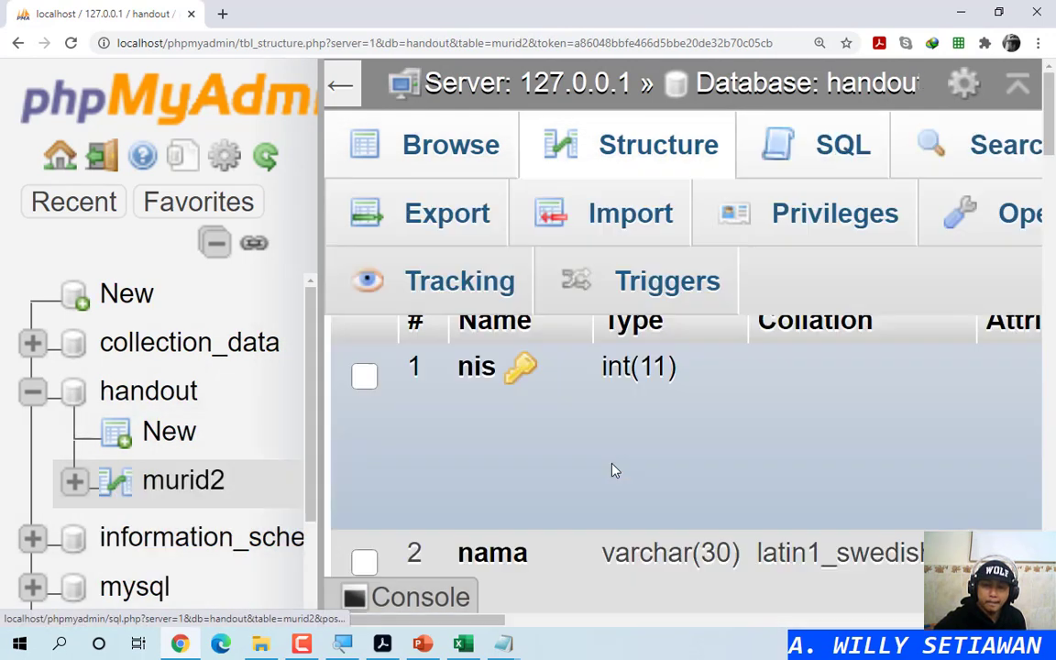
scroll(648, 441, down, 3)
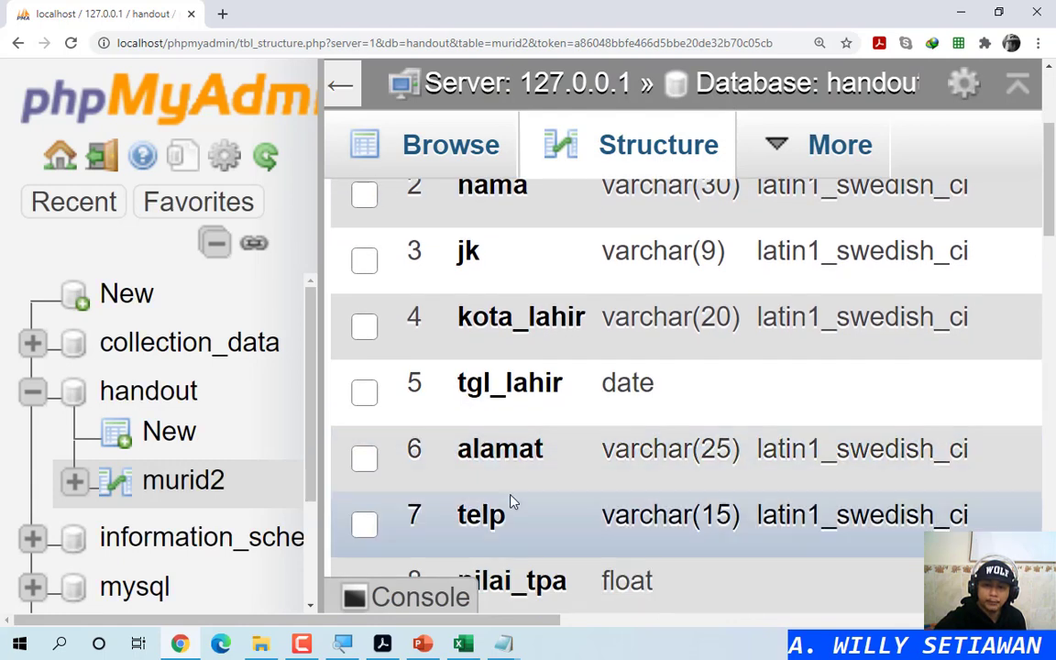
scroll(513, 499, down, 3)
click(505, 389)
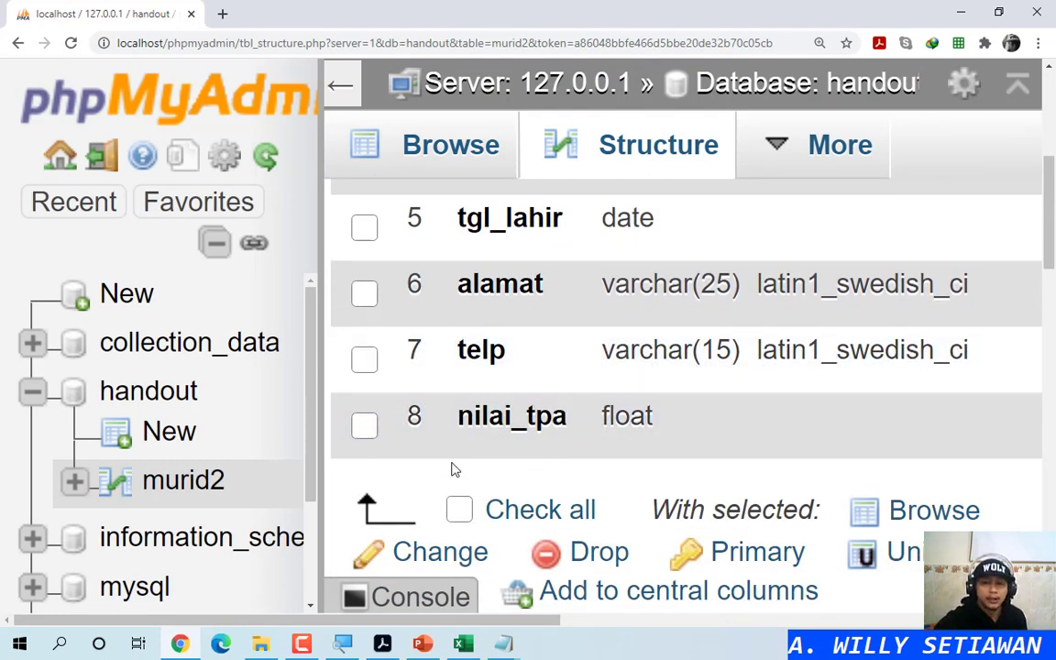
Step: Switch to PowerPoint, review the Ubah Struktur Tabel #2 slide on changing column properties, and return to phpMyAdmin in the browser
click(421, 644)
click(670, 402)
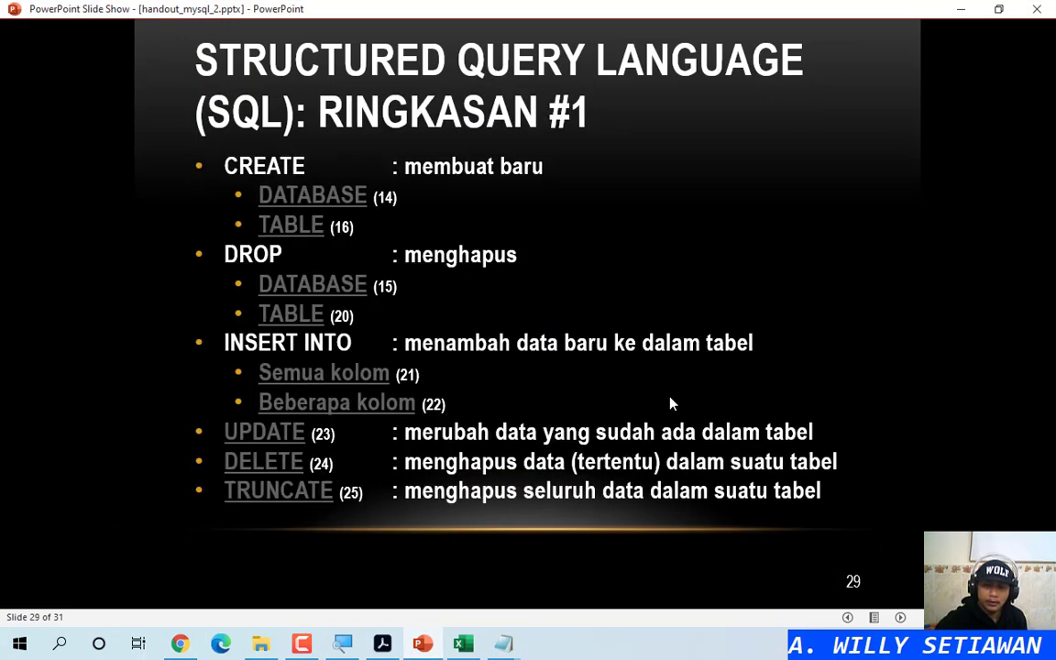
key(Left)
key(Left)
key(Left)
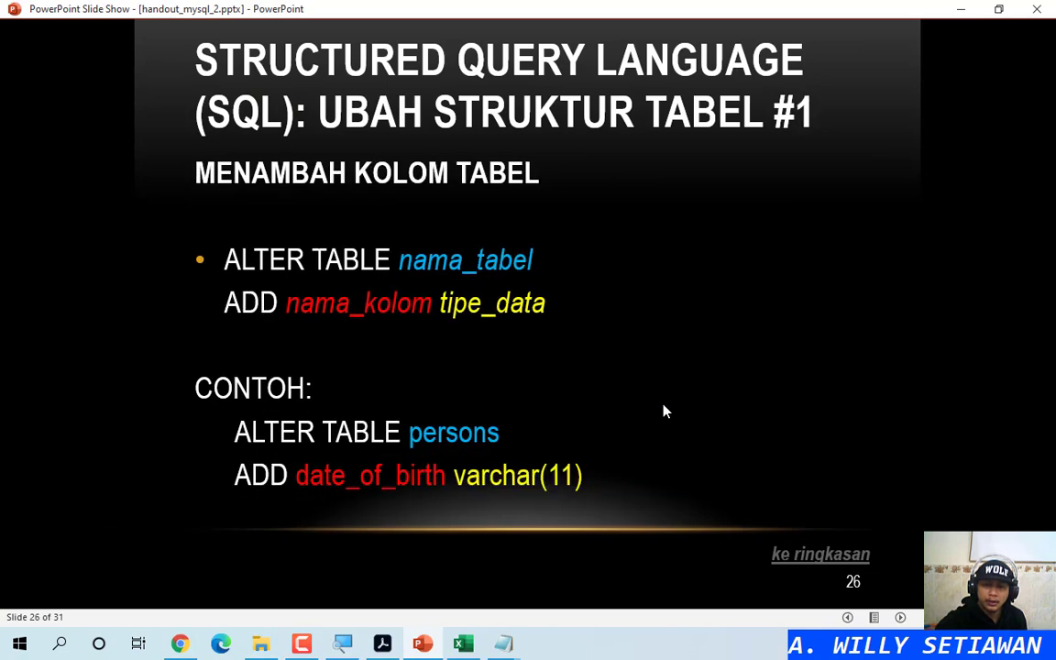
key(Right)
key(ctrl)
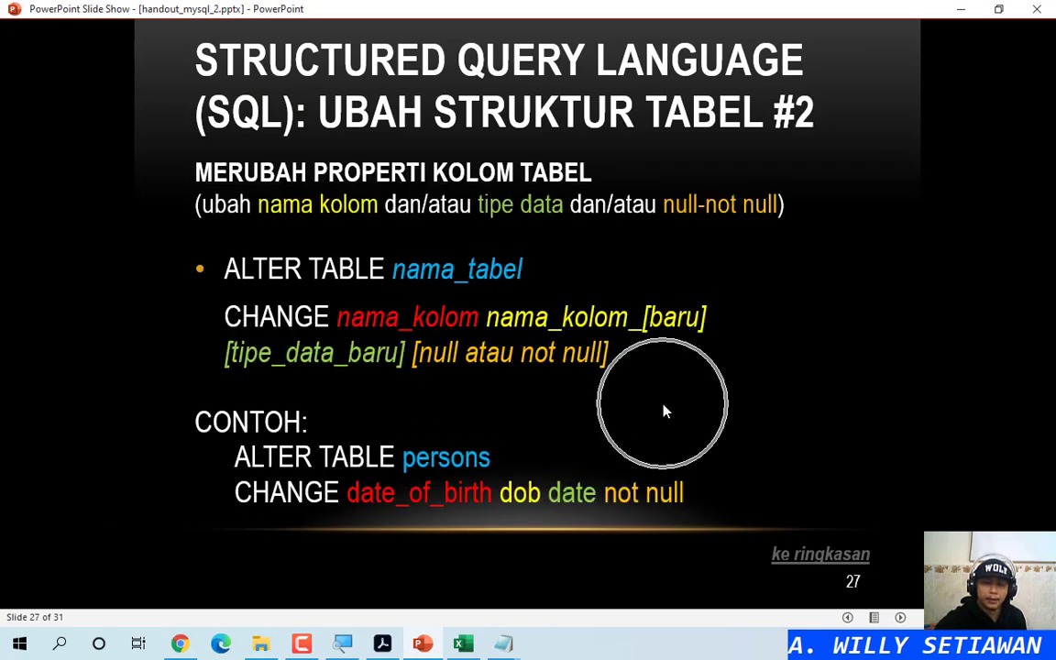
click(956, 9)
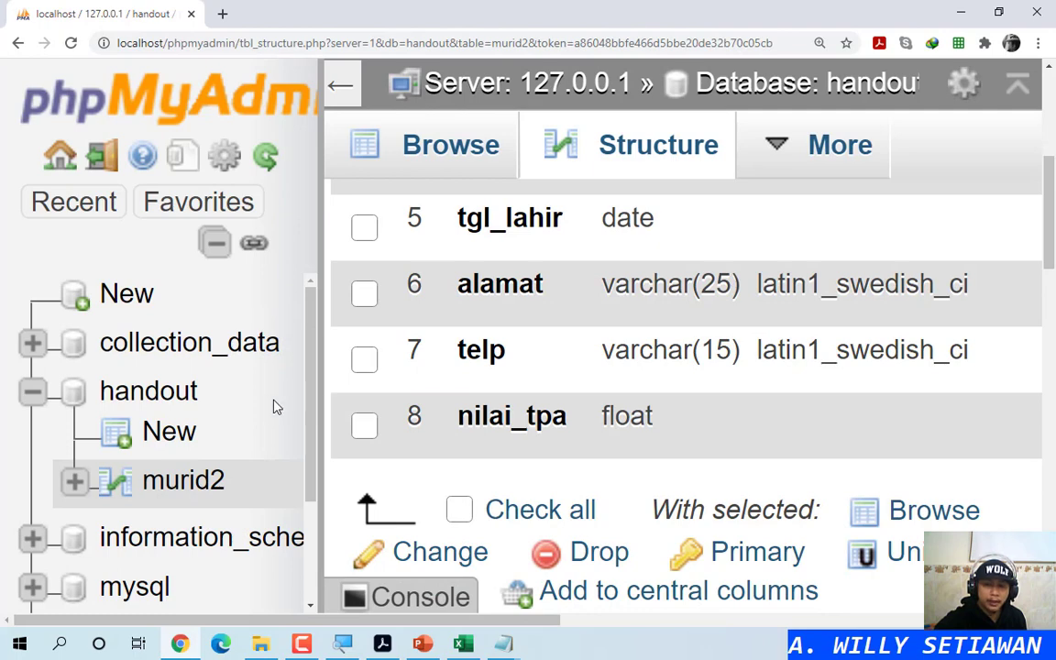
Step: Examine the names, data types and other properties of murid2's columns in the structure table
scroll(710, 362, up, 5)
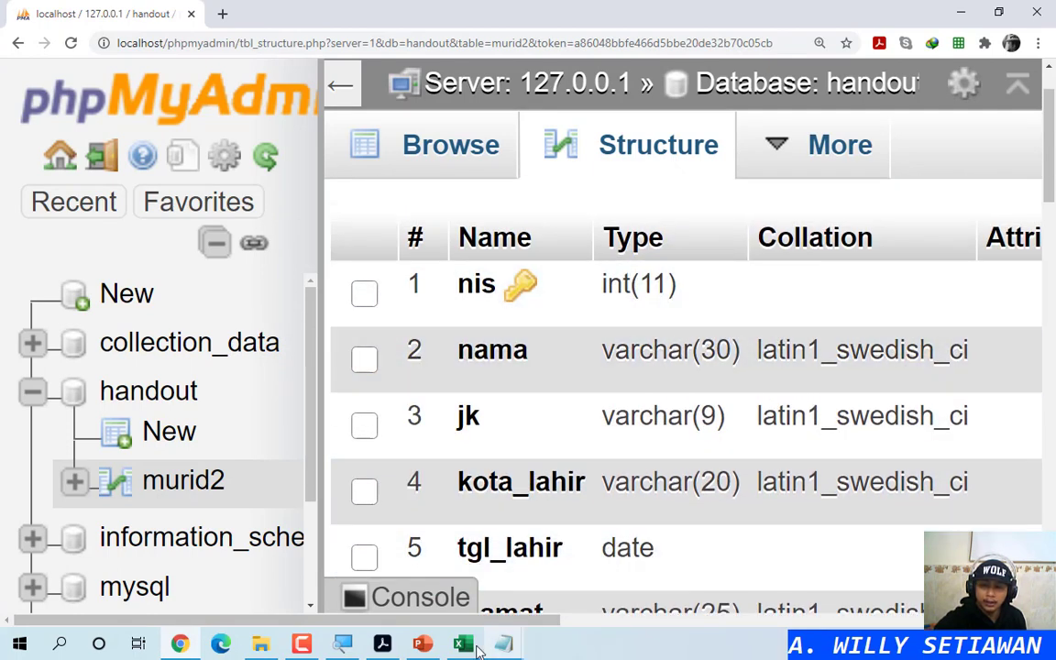
drag(482, 618, 619, 631)
drag(505, 351, 486, 385)
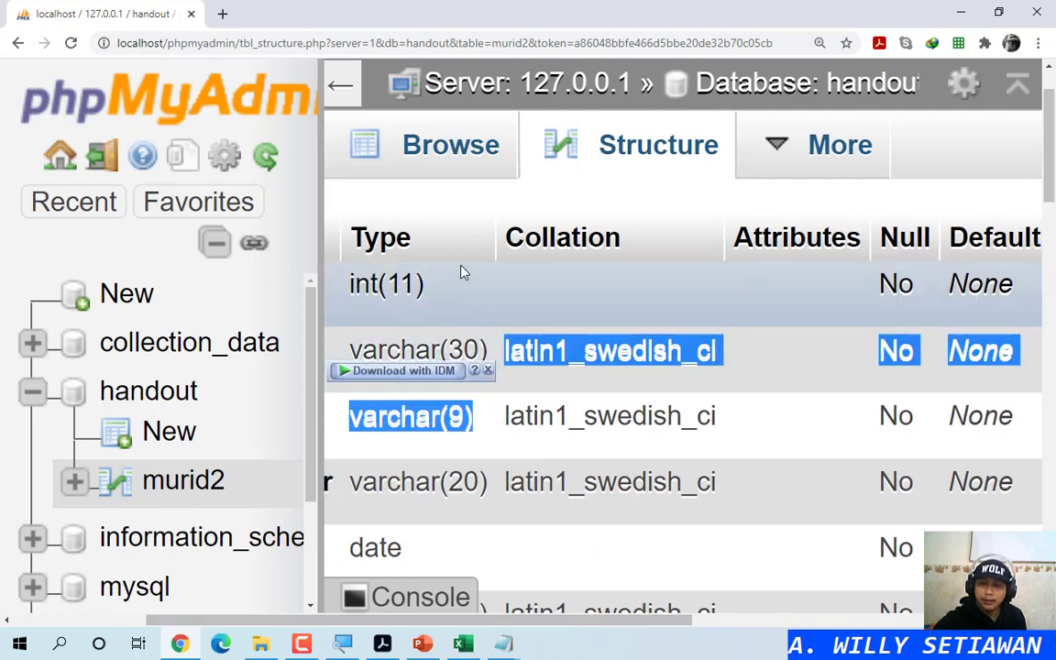
click(454, 203)
click(433, 261)
drag(550, 618, 408, 619)
click(477, 291)
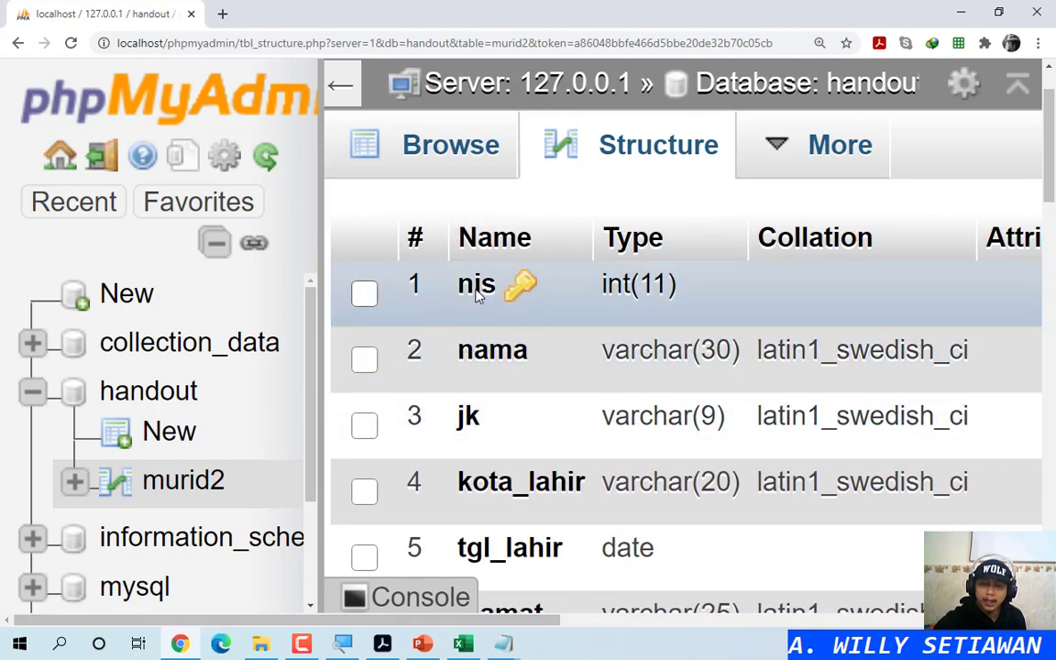
Step: Examine the Null setting of each column in murid2's structure
drag(420, 622, 685, 621)
click(652, 293)
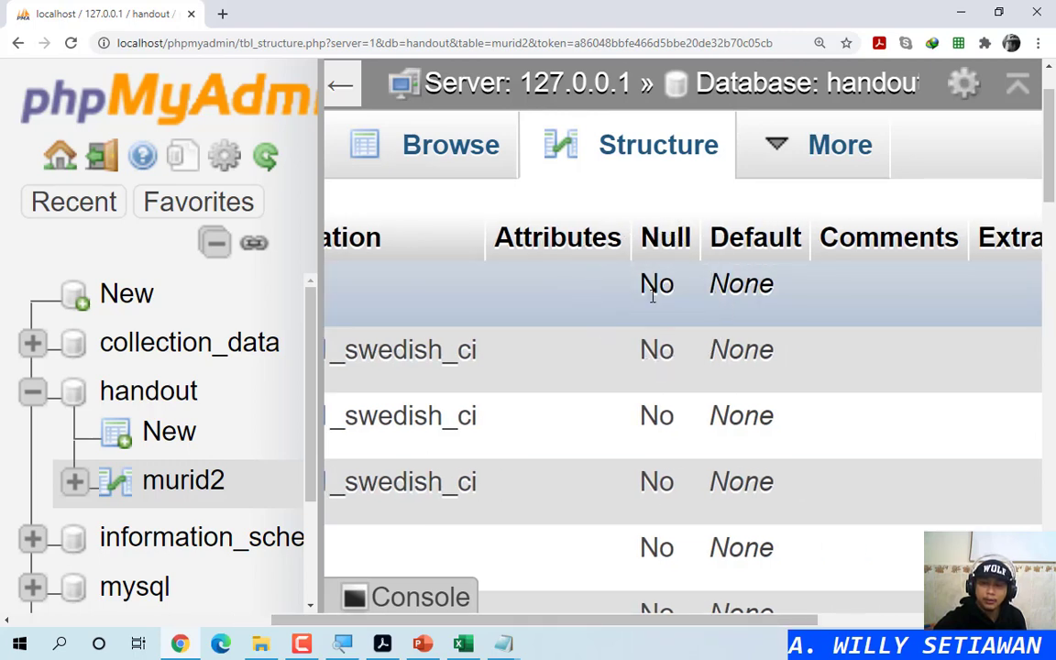
scroll(653, 293, down, 4)
scroll(661, 280, up, 3)
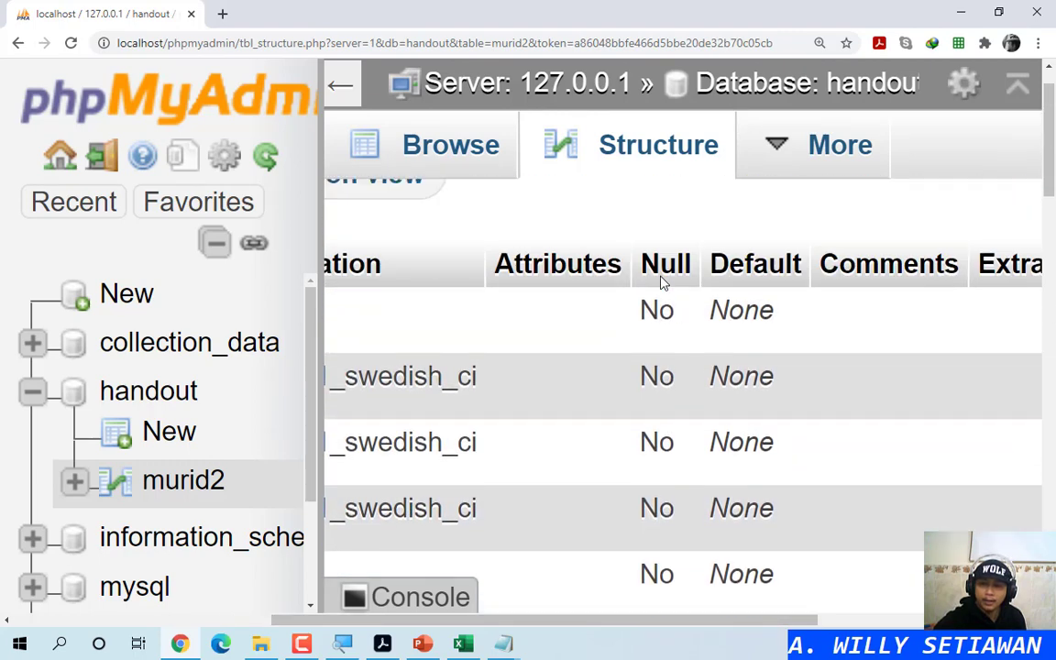
click(667, 367)
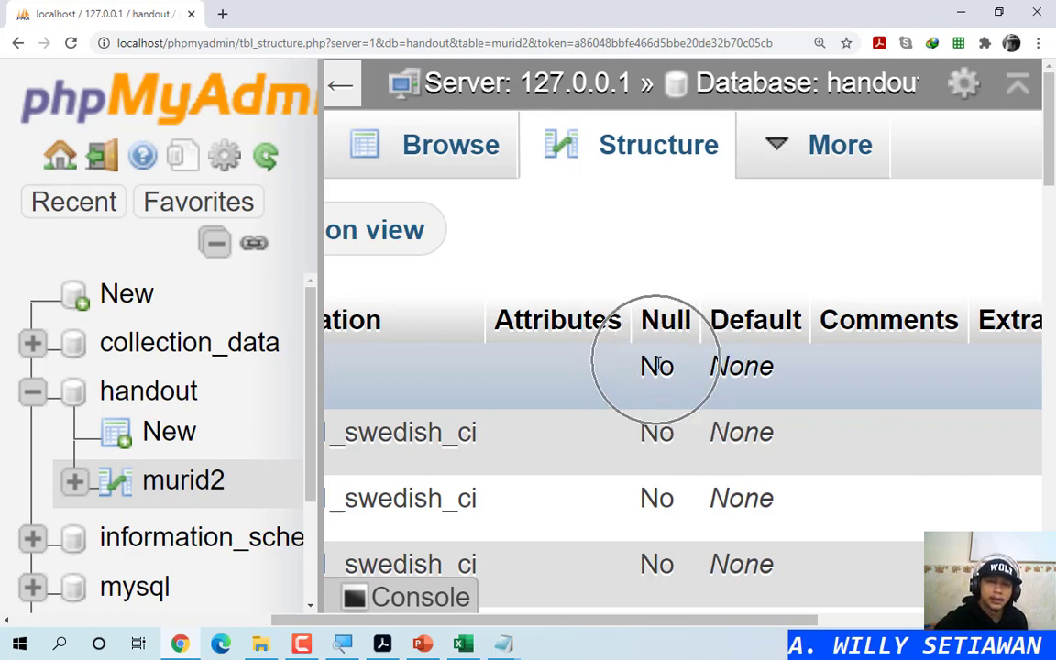
scroll(665, 370, down, 5)
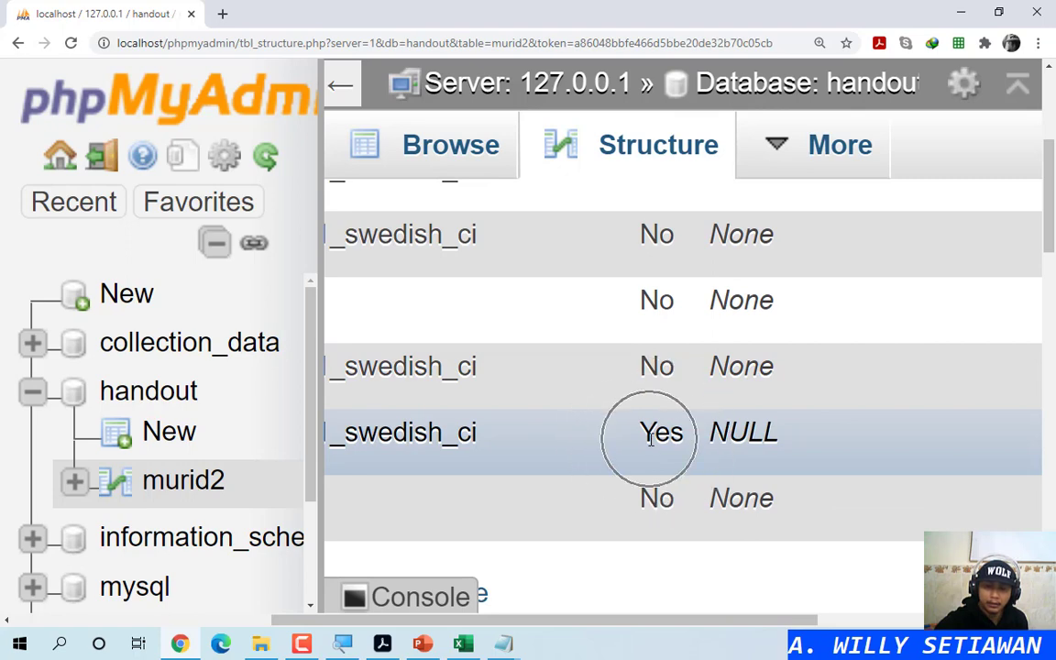
scroll(653, 431, up, 3)
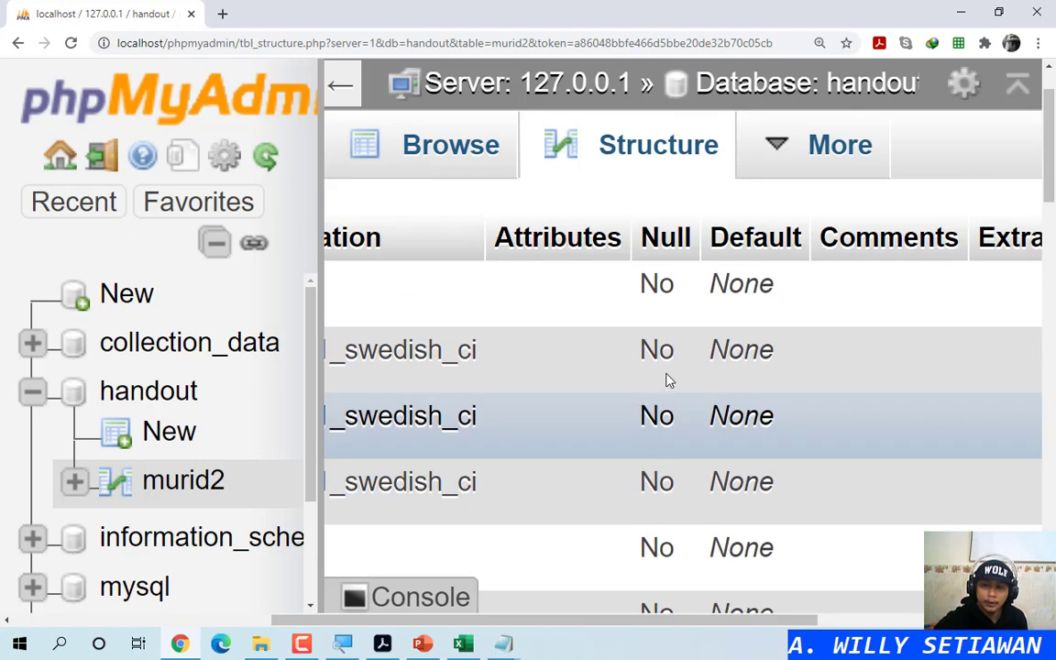
Step: Examine the Null and Default settings of murid2's lower columns, along with their names and data types
scroll(673, 383, down, 1)
scroll(674, 384, down, 3)
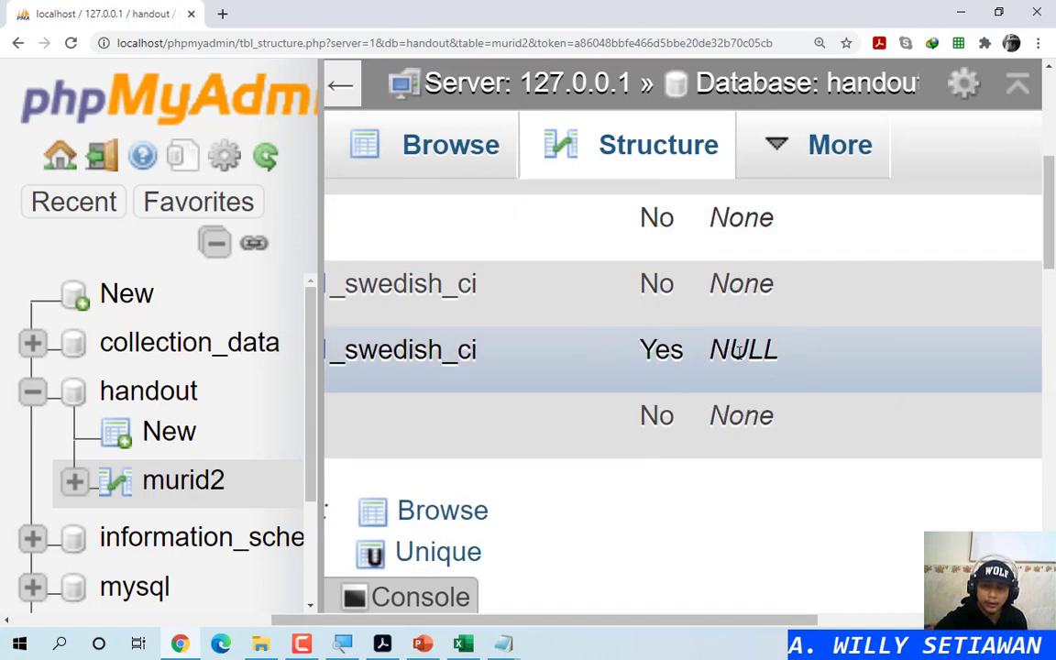
drag(683, 621, 412, 621)
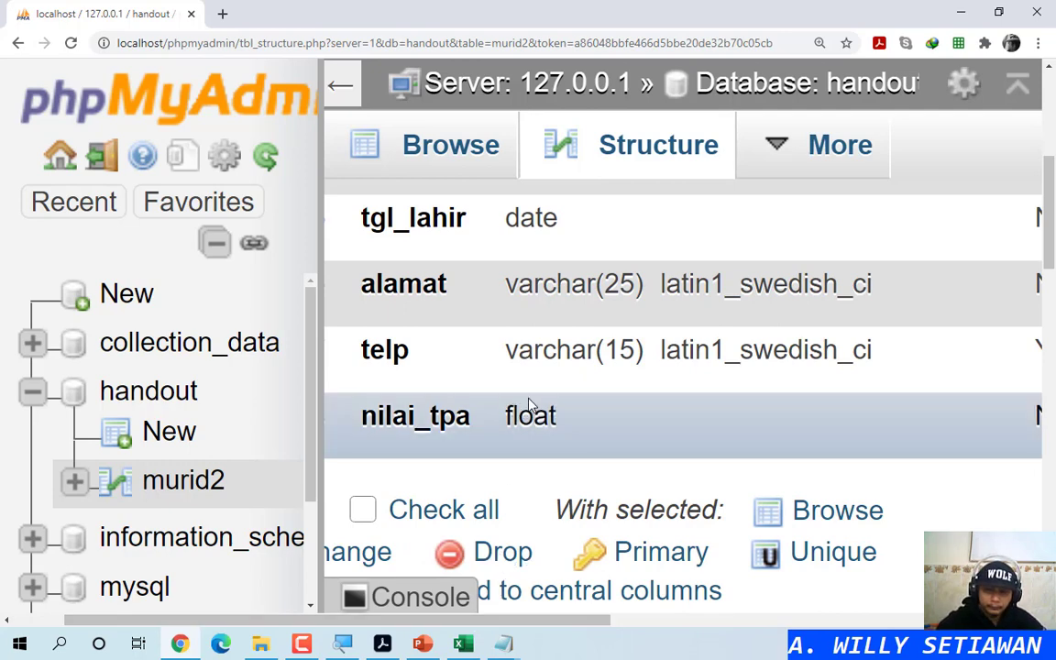
Step: Begin a new SQL query on murid2 with "alter table murid2" on line one and "change" on line two
mouse_move(752, 184)
click(758, 213)
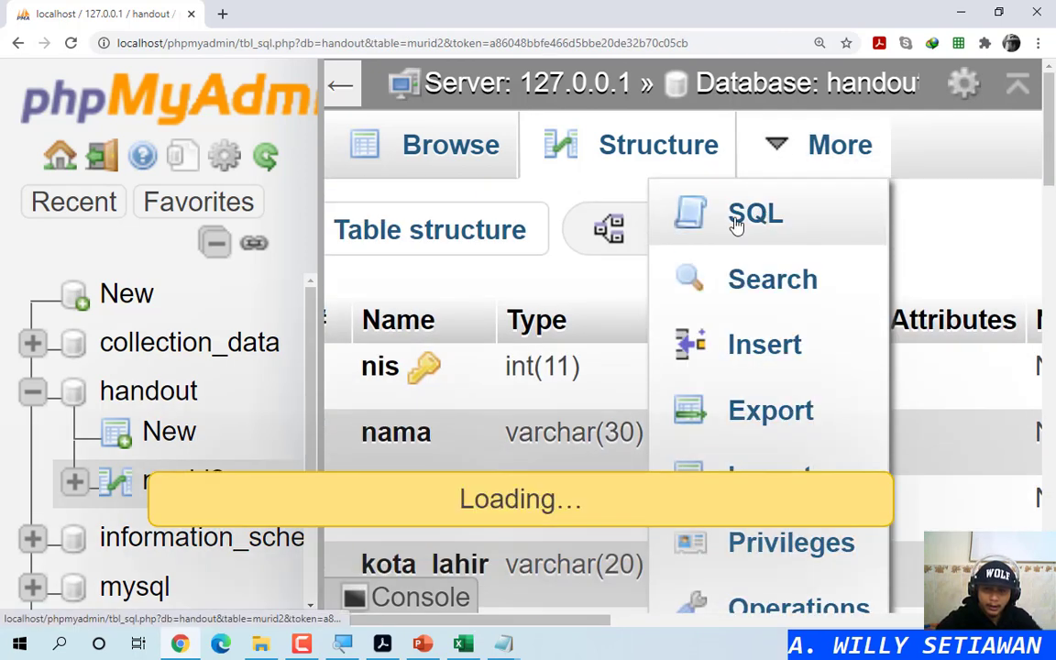
key(ctrl+a)
text(alter t)
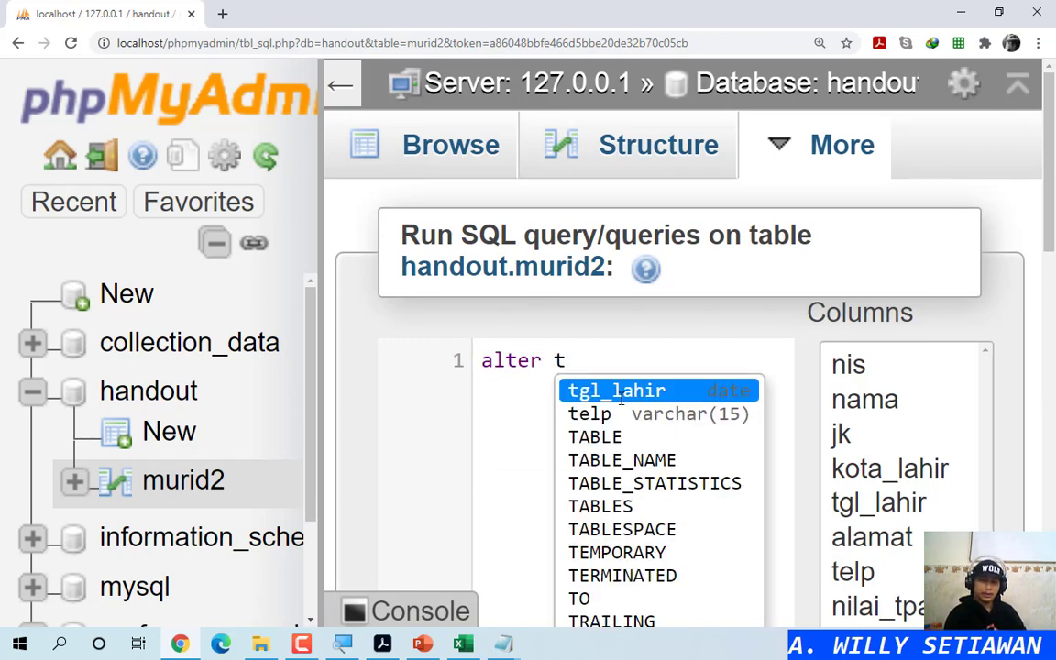
text(able murid2)
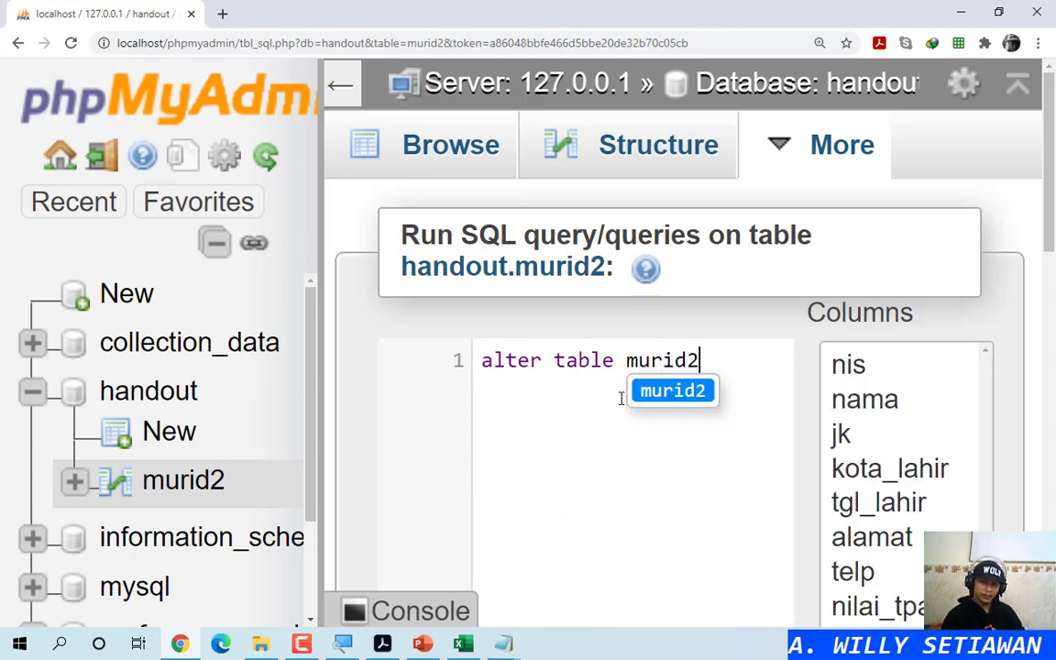
key(Return)
text(change)
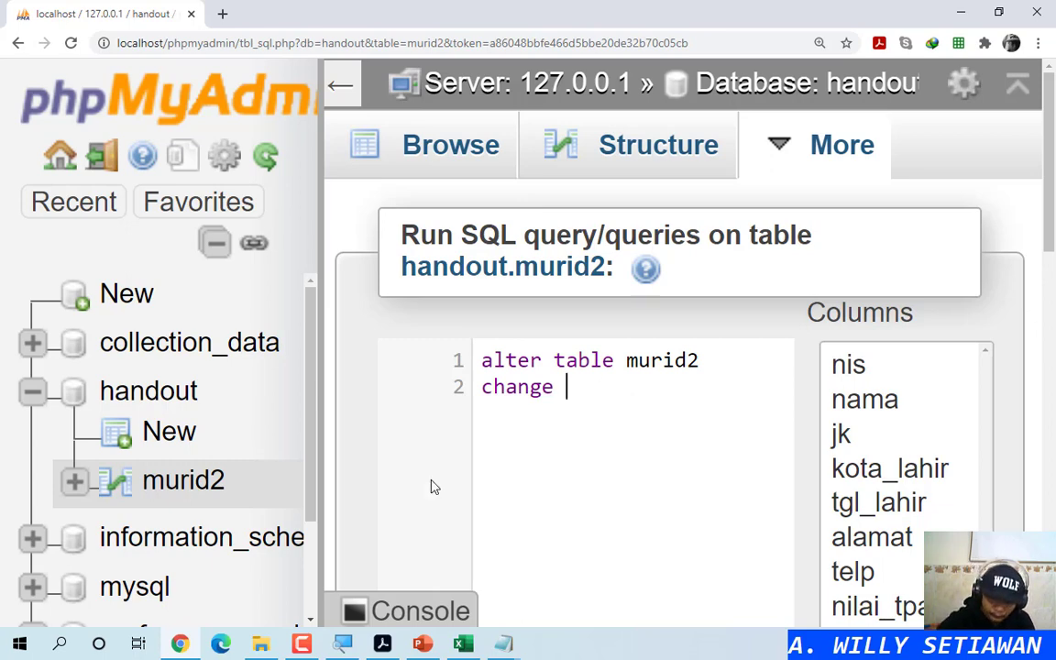
Step: Switch to PowerPoint to review the CHANGE syntax on the Ubah Struktur Tabel #2 slide
click(421, 644)
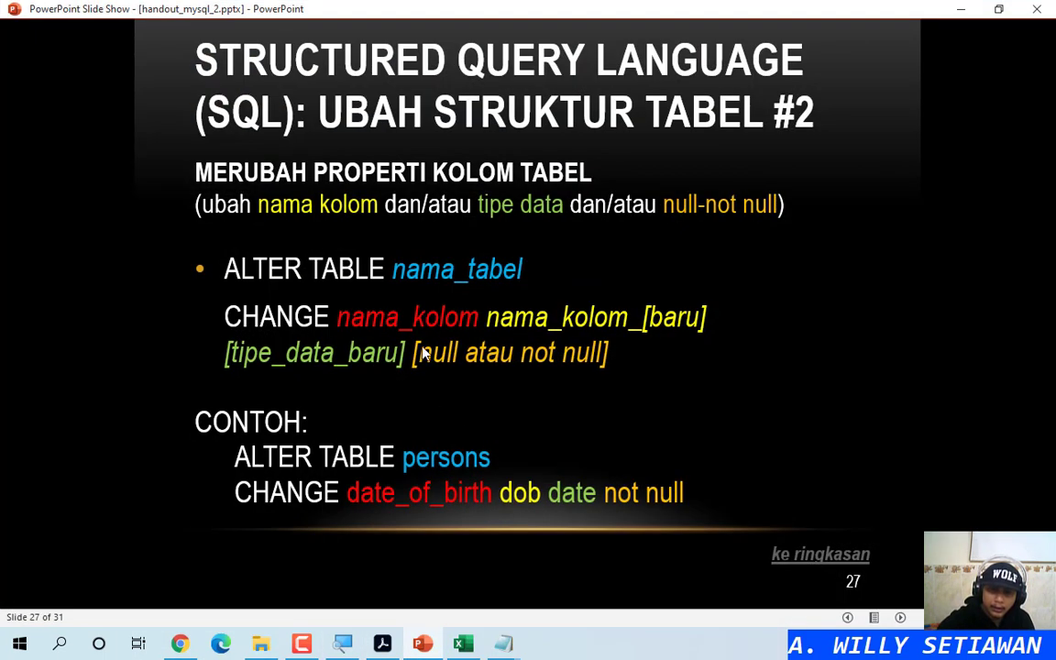